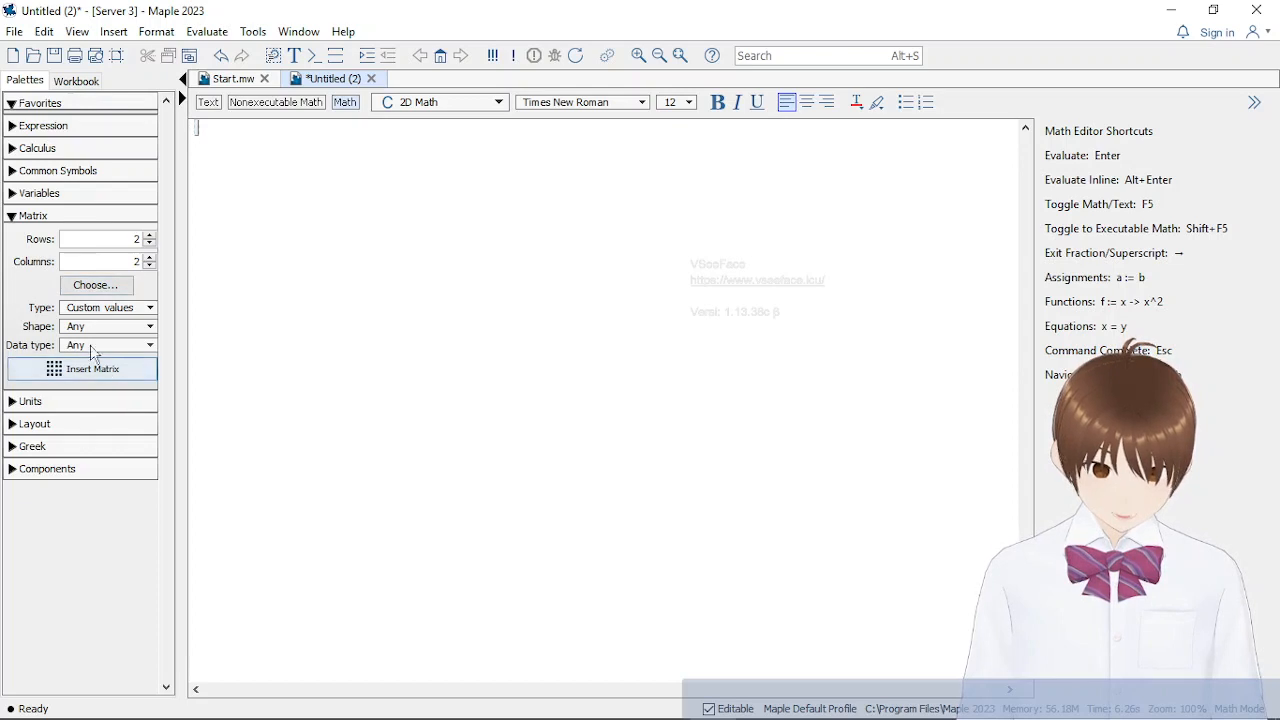
{"action": "left_click", "coordinate": [94, 217]}
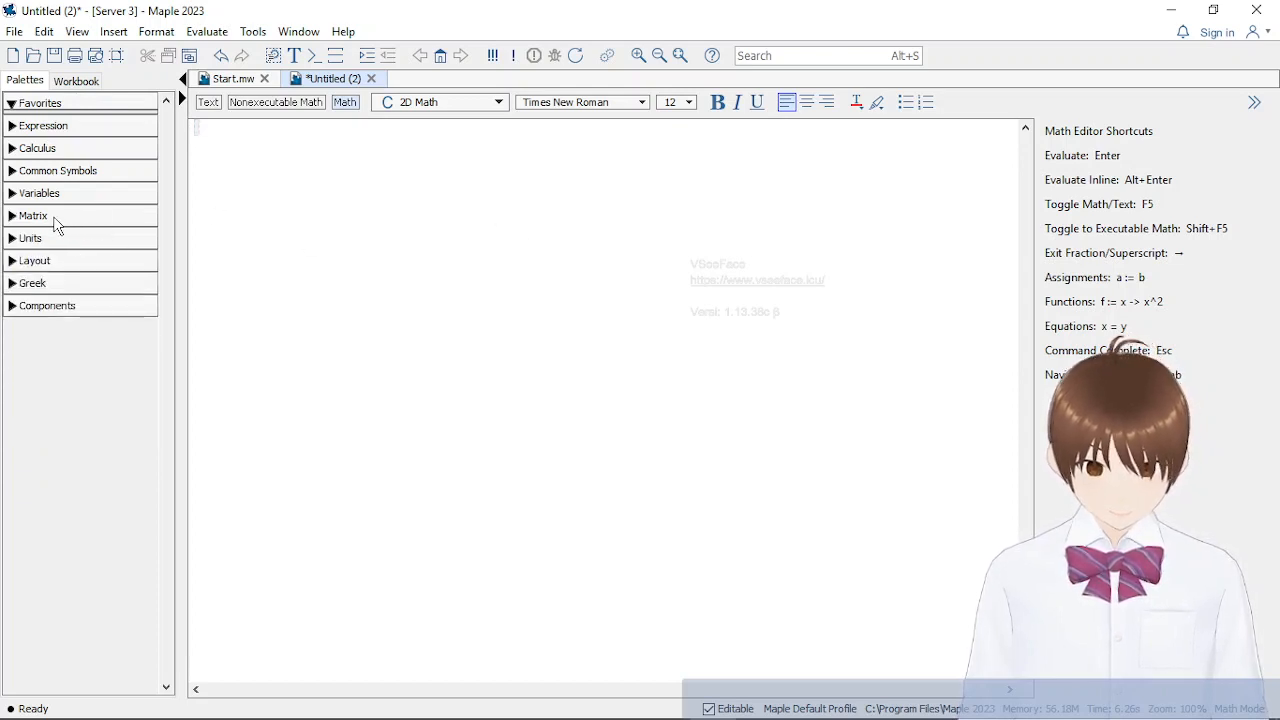
{"action": "left_click", "coordinate": [16, 218]}
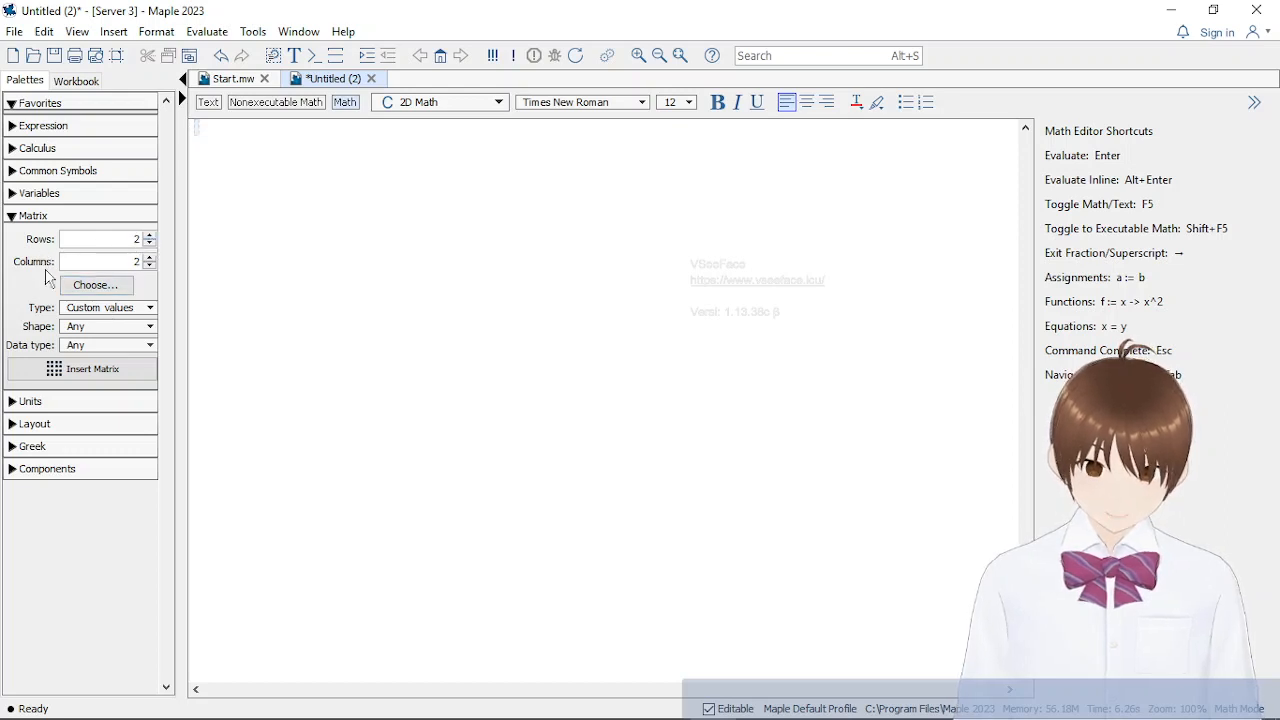
{"action": "left_click", "coordinate": [141, 309]}
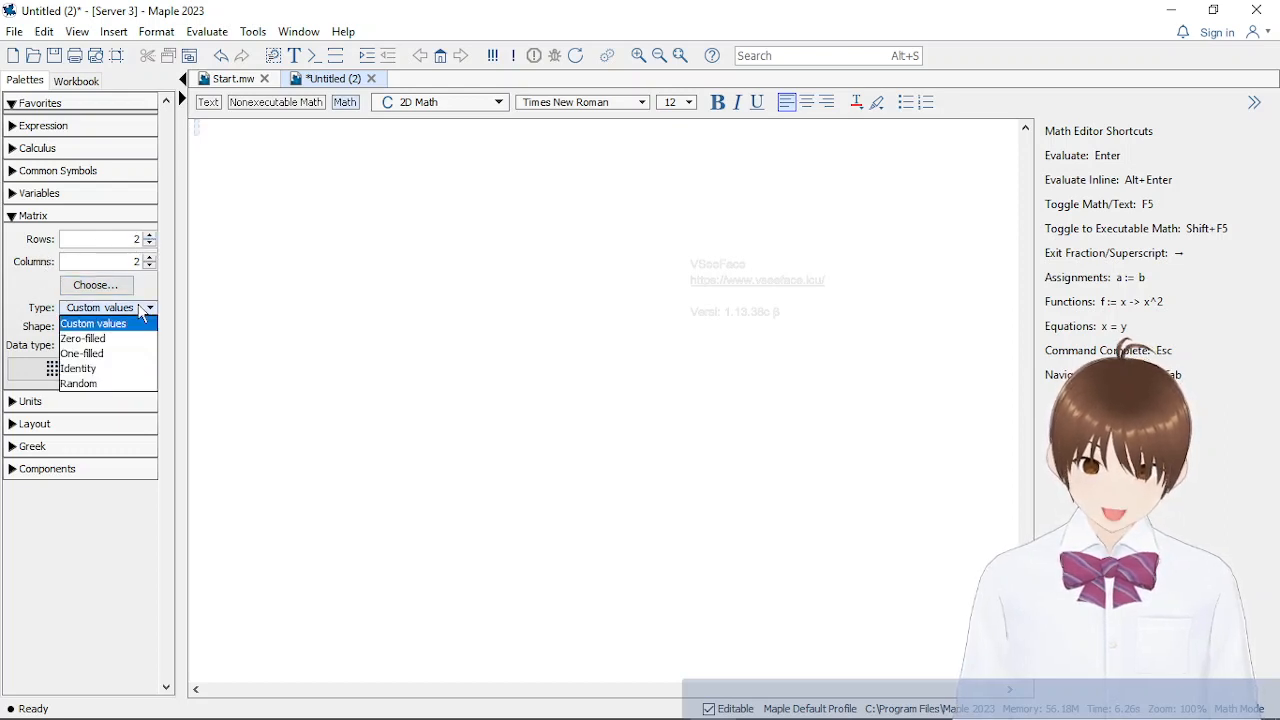
{"action": "left_click", "coordinate": [139, 309]}
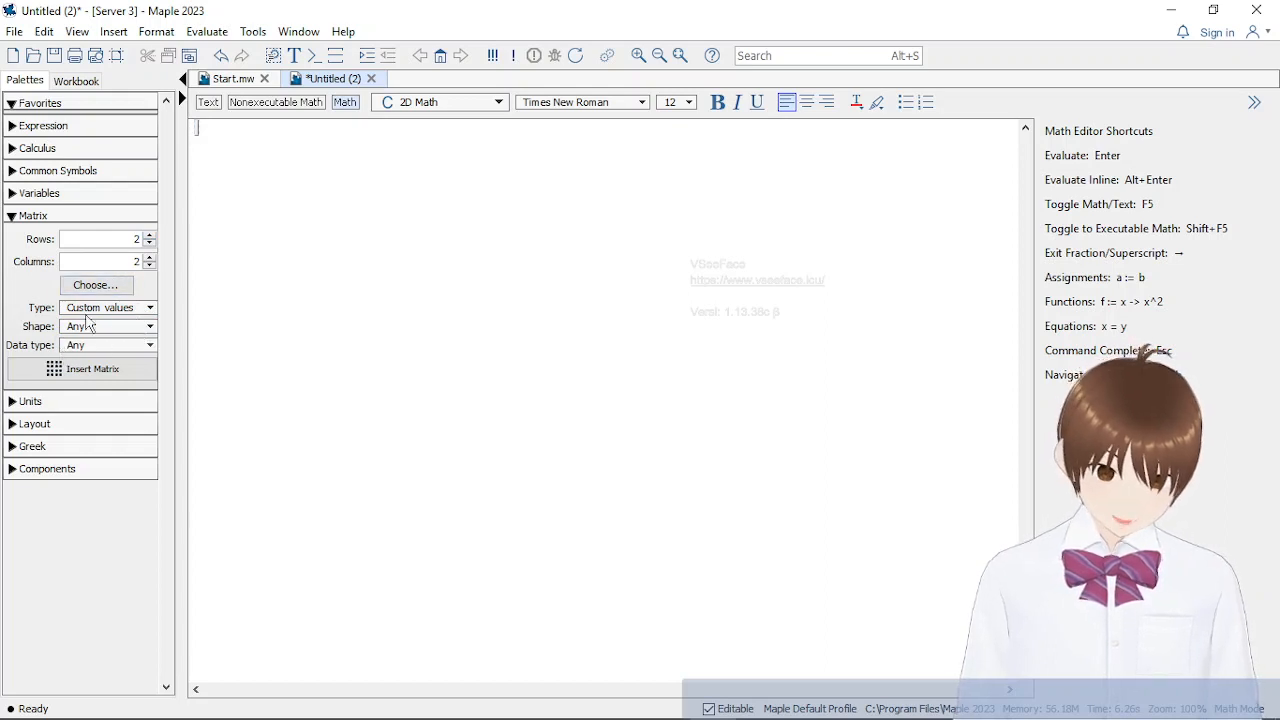
{"action": "left_click", "coordinate": [109, 245]}
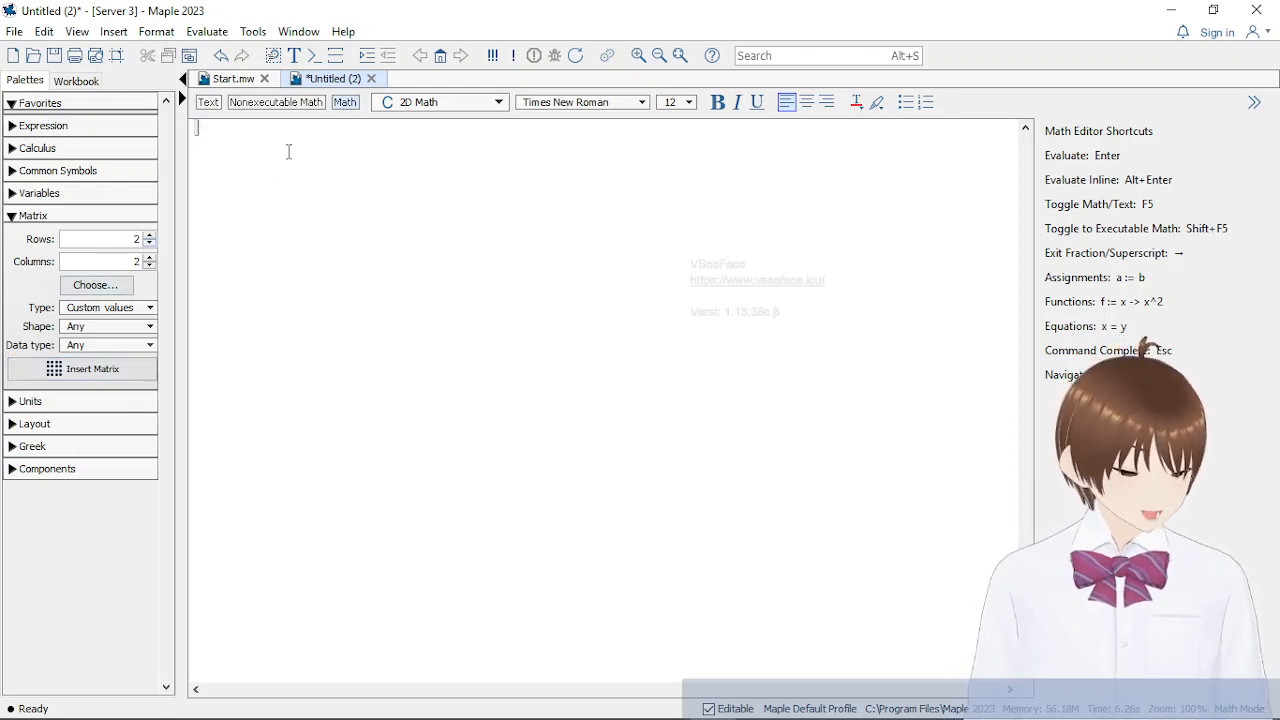
Assign to a a 2 × 2 custom-value matrix with rows 1, 2 and 3, 4, and evaluate it
{"action": "type", "text": "a:="}
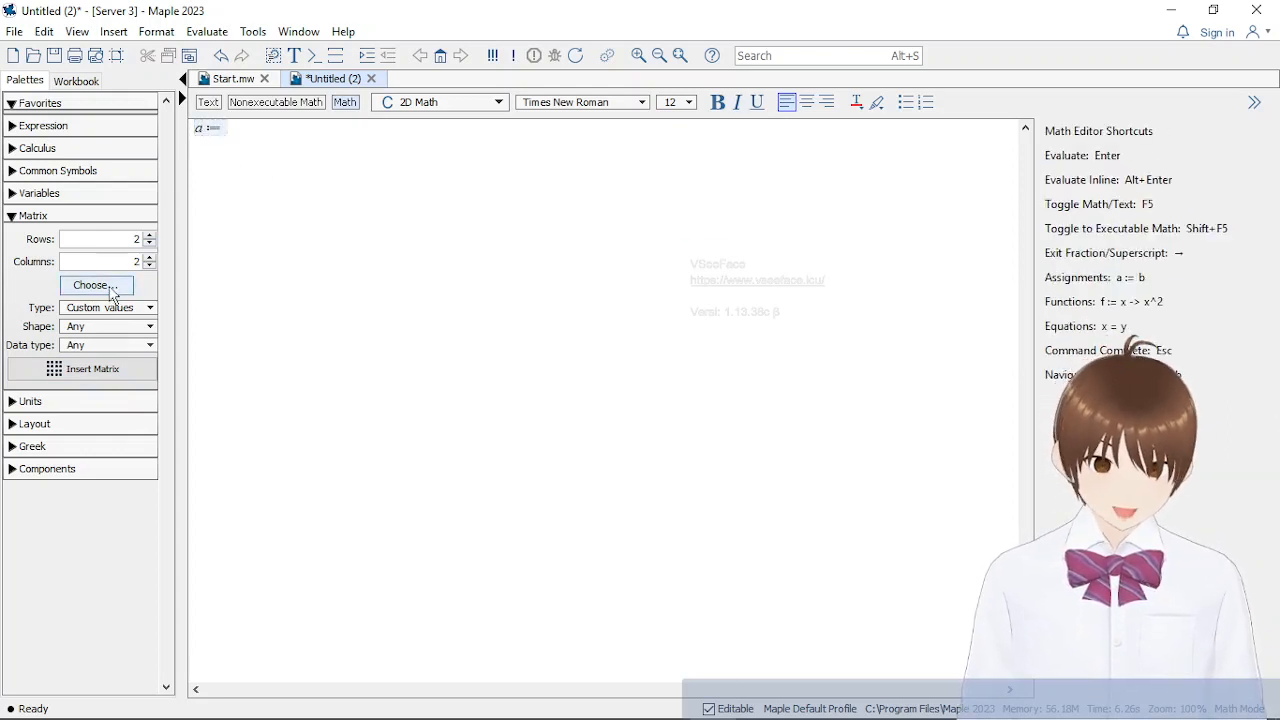
{"action": "left_click", "coordinate": [111, 374]}
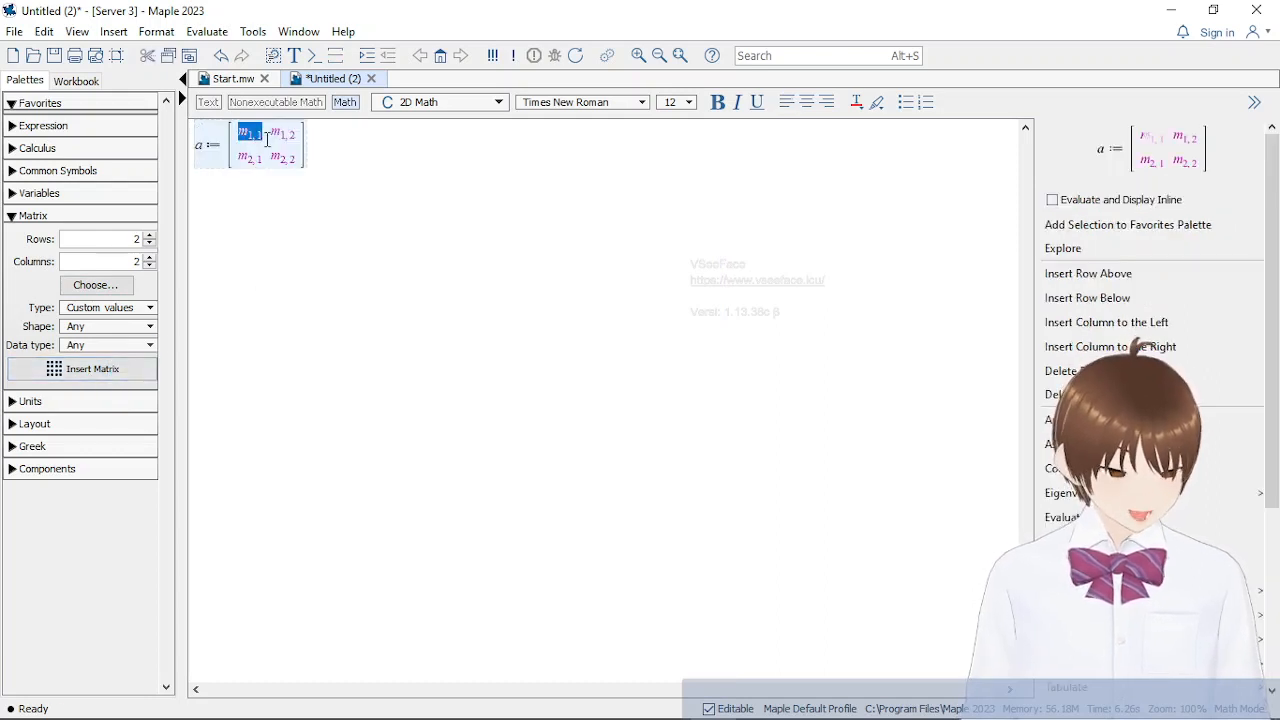
{"action": "type", "text": "1"}
{"action": "key", "text": "Tab"}
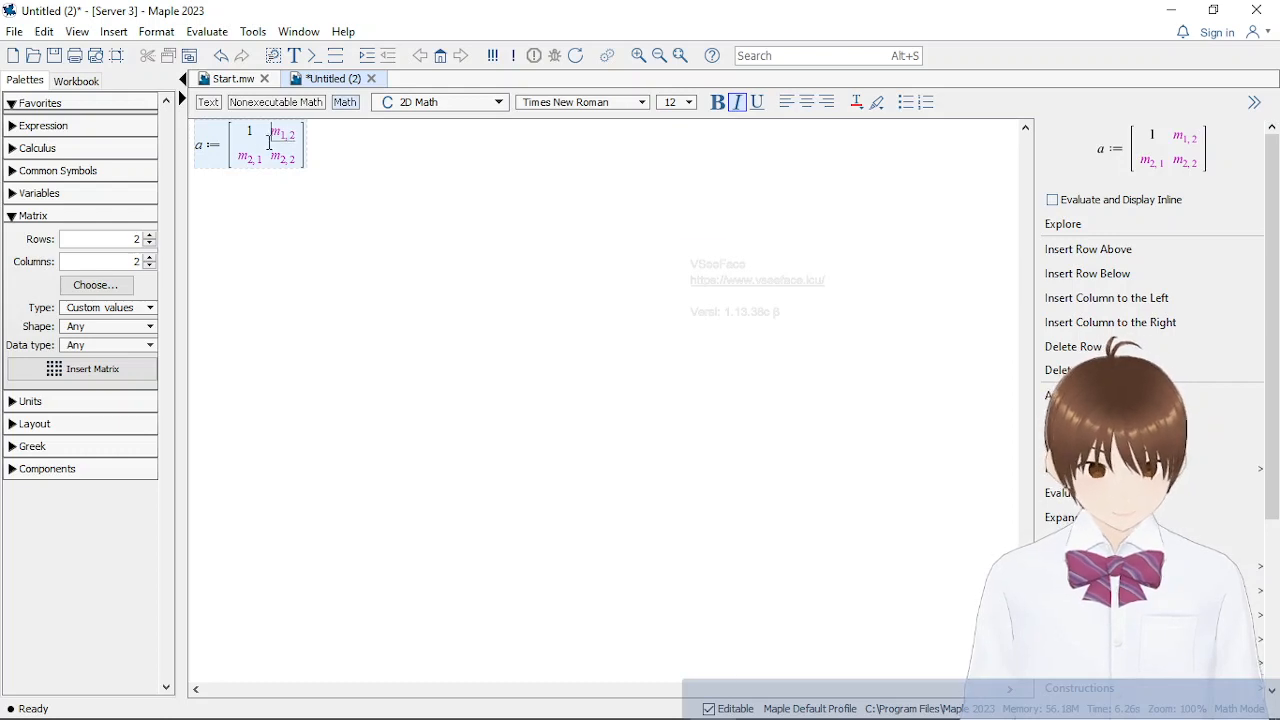
{"action": "type", "text": "2"}
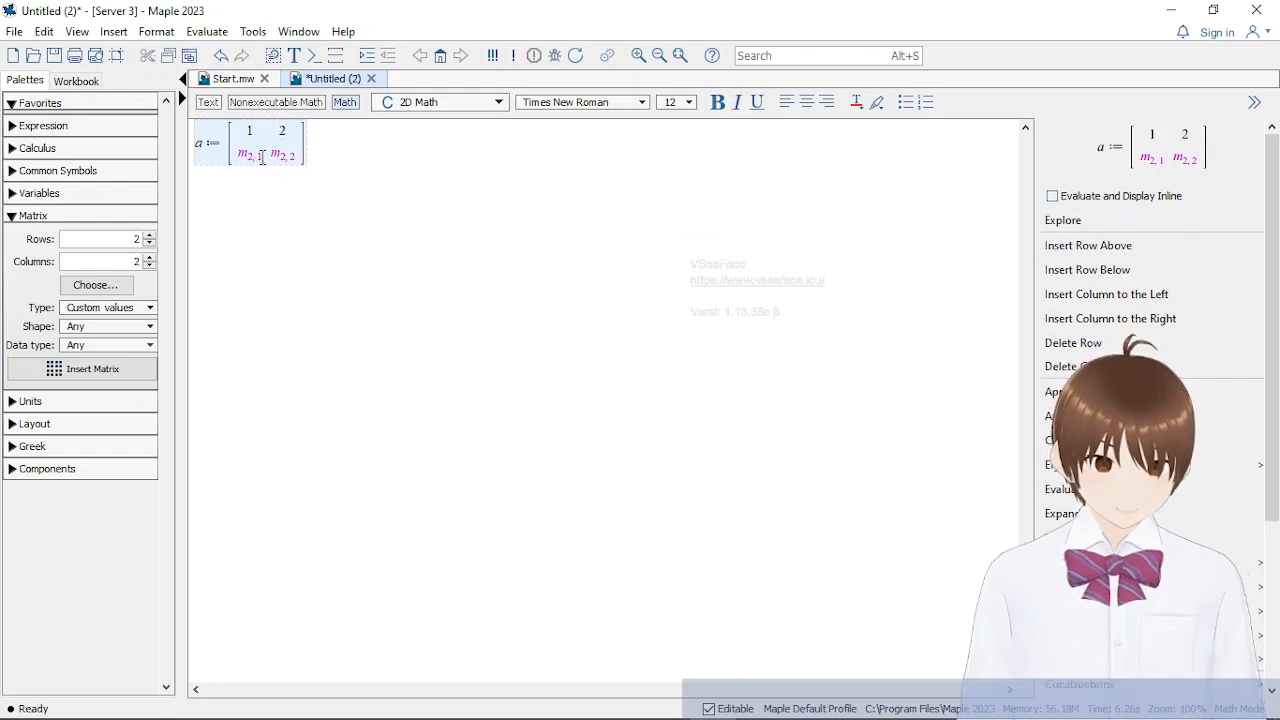
{"action": "key", "text": "Tab"}
{"action": "type", "text": "3"}
{"action": "key", "text": "Tab"}
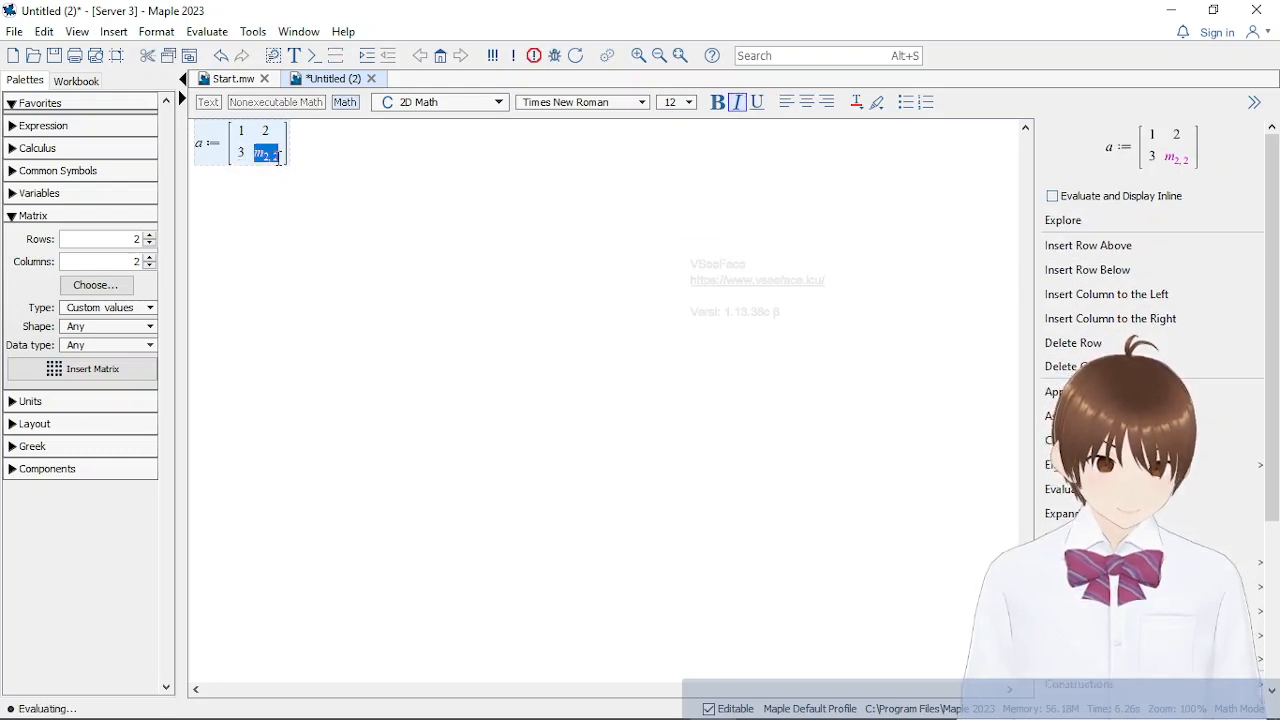
{"action": "type", "text": "4"}
{"action": "key", "text": "Return"}
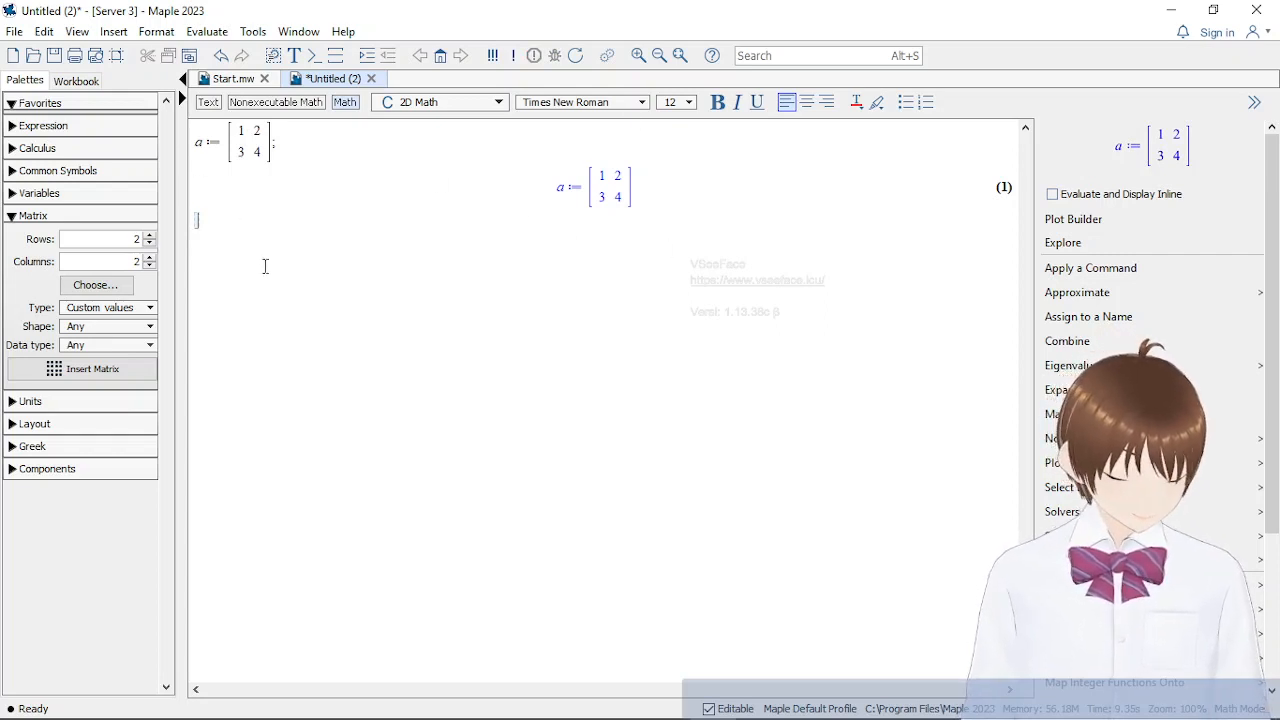
Try to define b on the next line with the statement b := matrix([[2,2],[3,1]; and evaluate it
{"action": "type", "text": "b"}
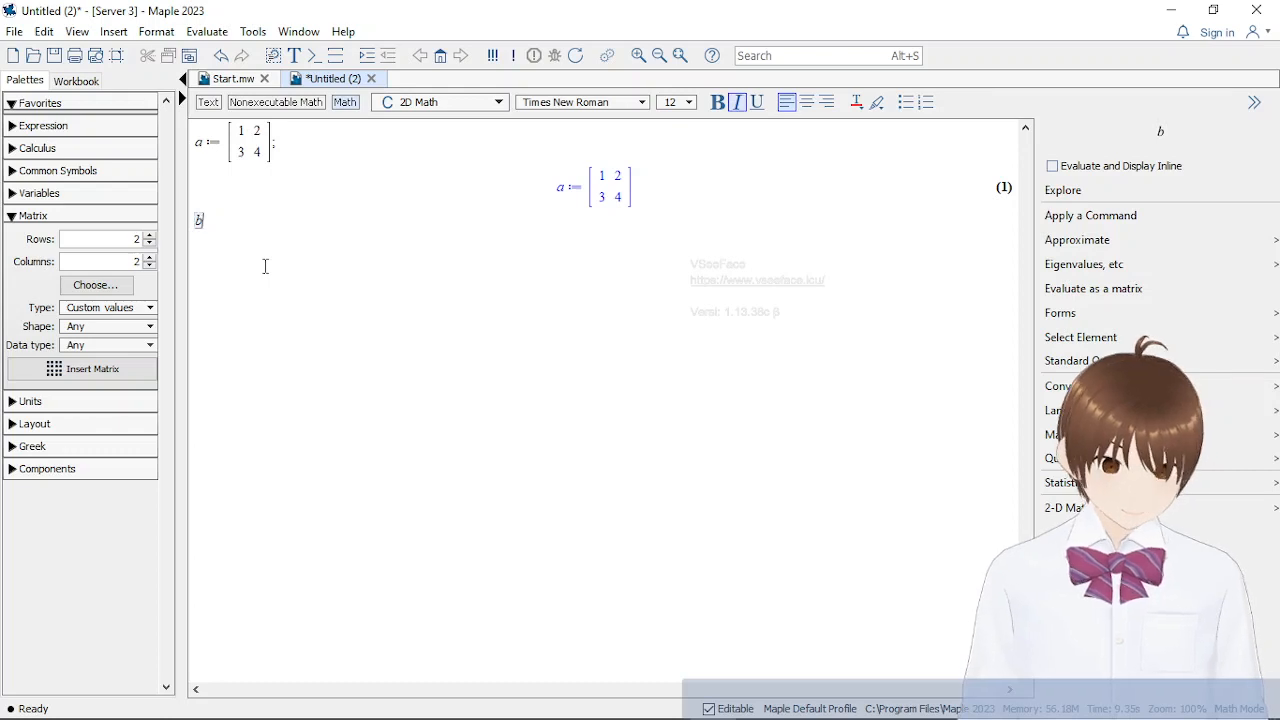
{"action": "type", "text": ":="}
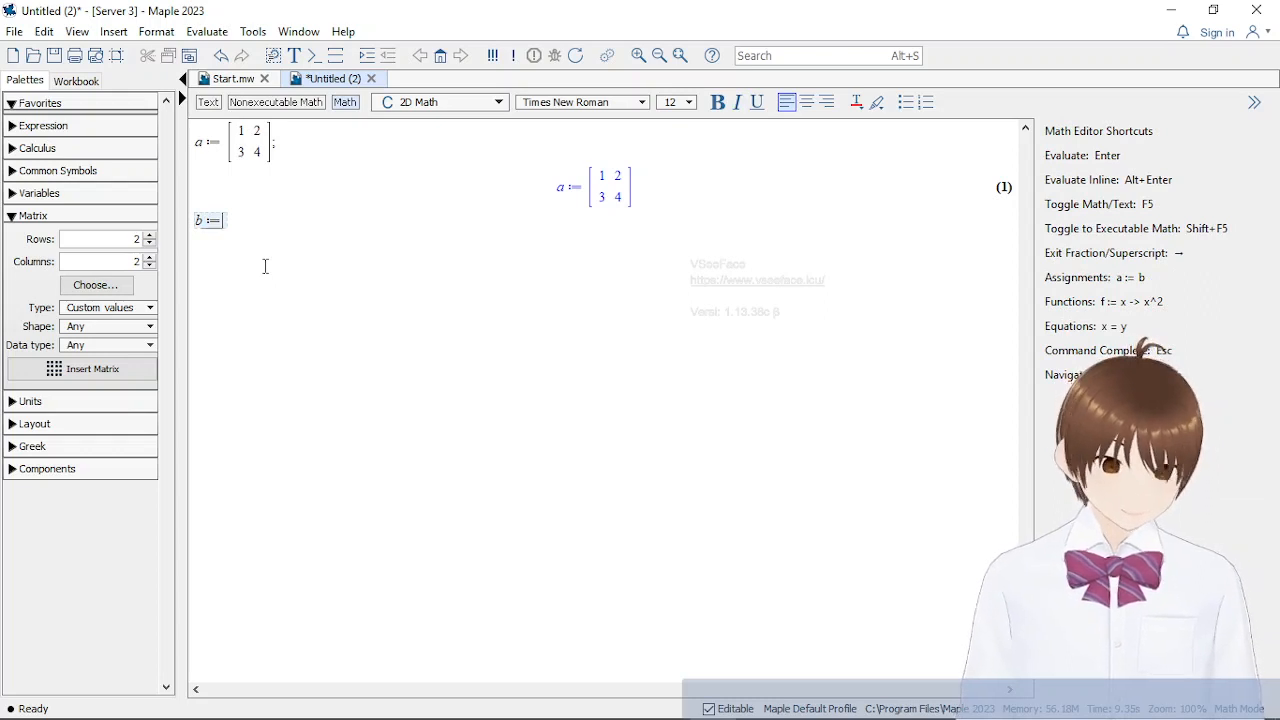
{"action": "type", "text": "matri"}
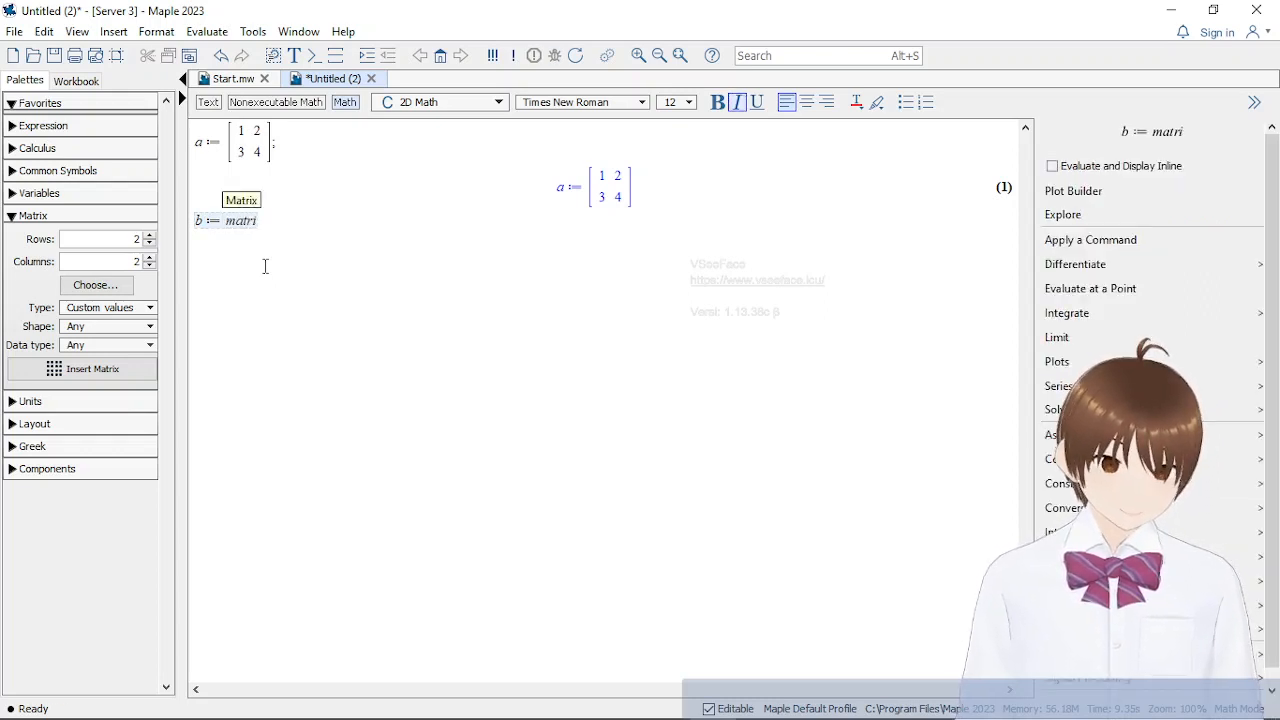
{"action": "type", "text": "x"}
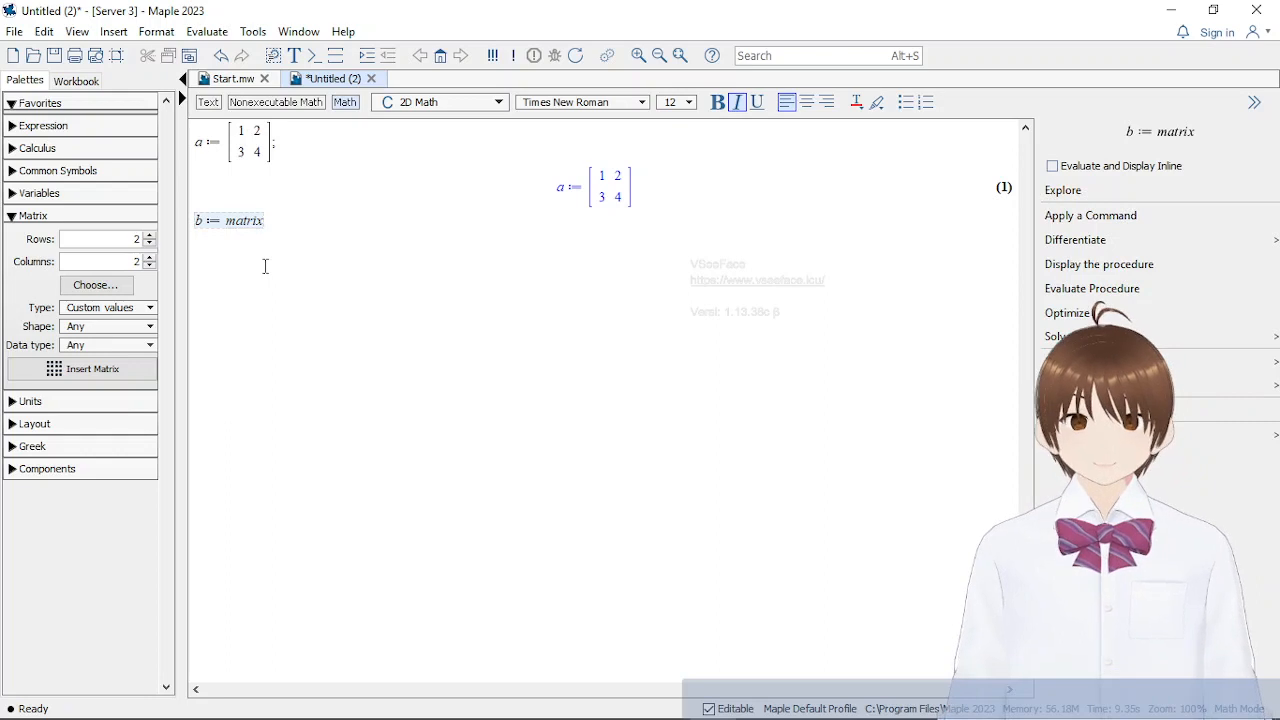
{"action": "type", "text": "([["}
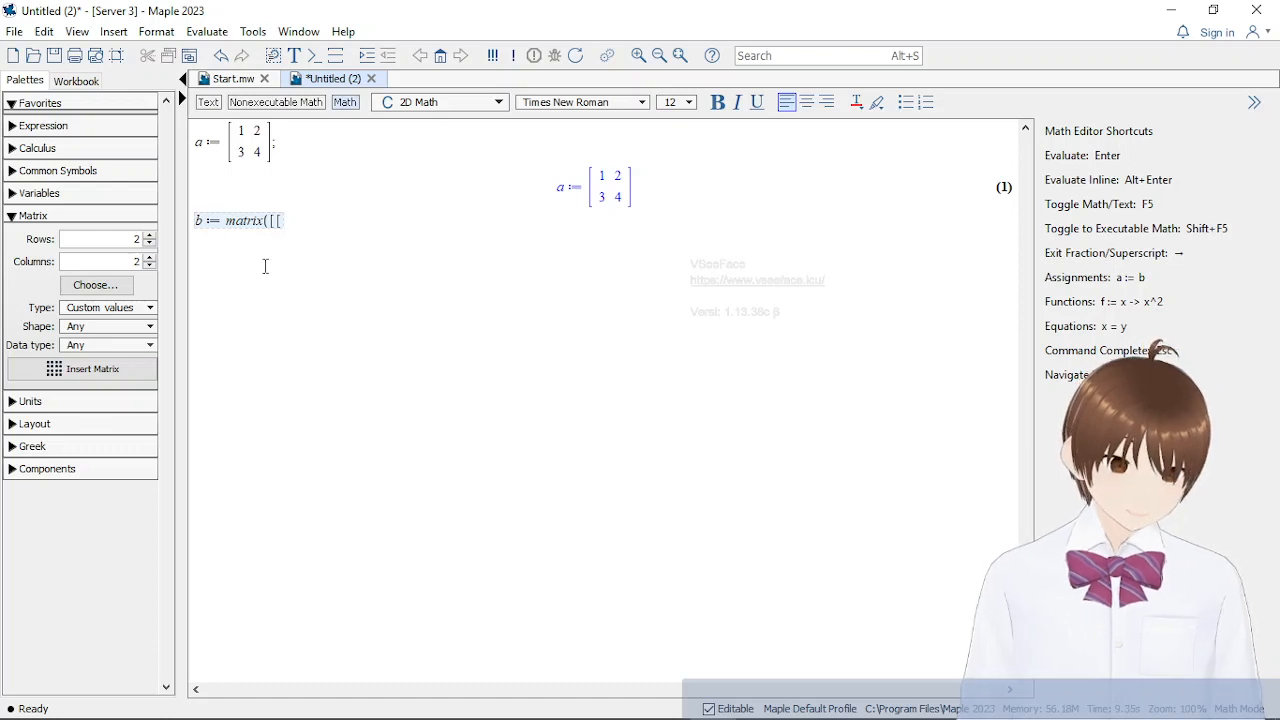
{"action": "type", "text": "2, 2"}
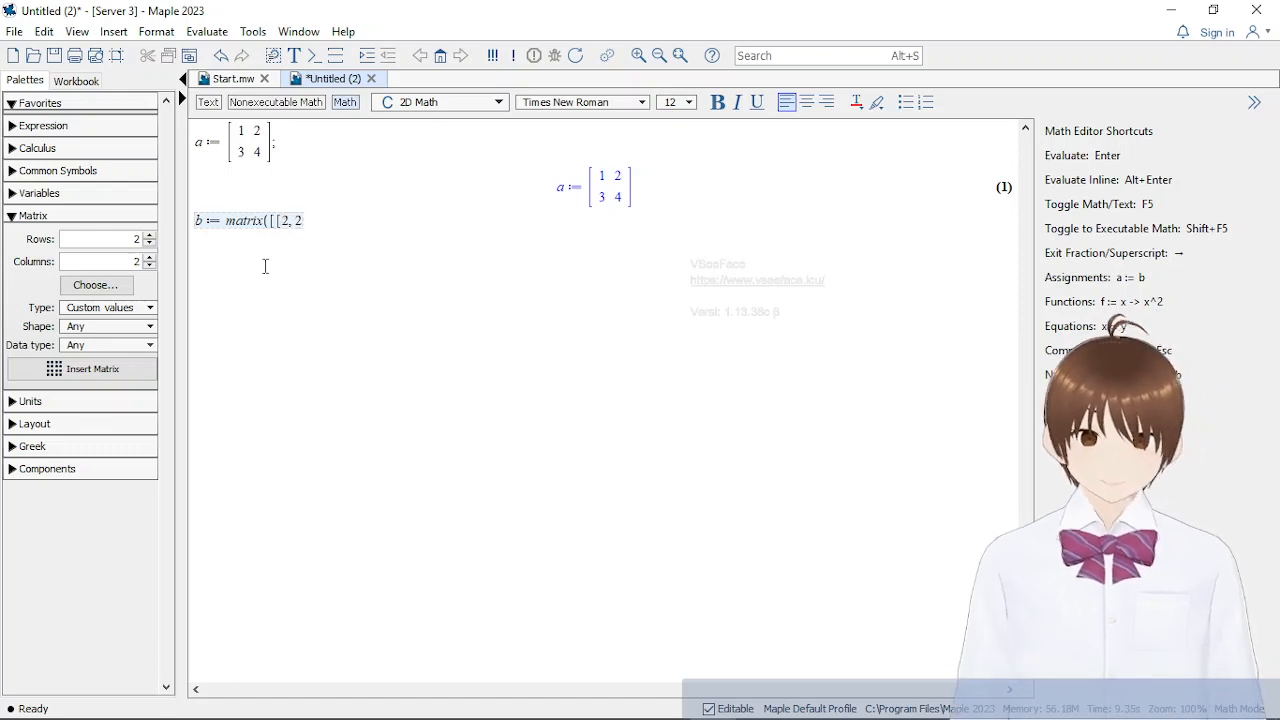
{"action": "type", "text": ",2],"}
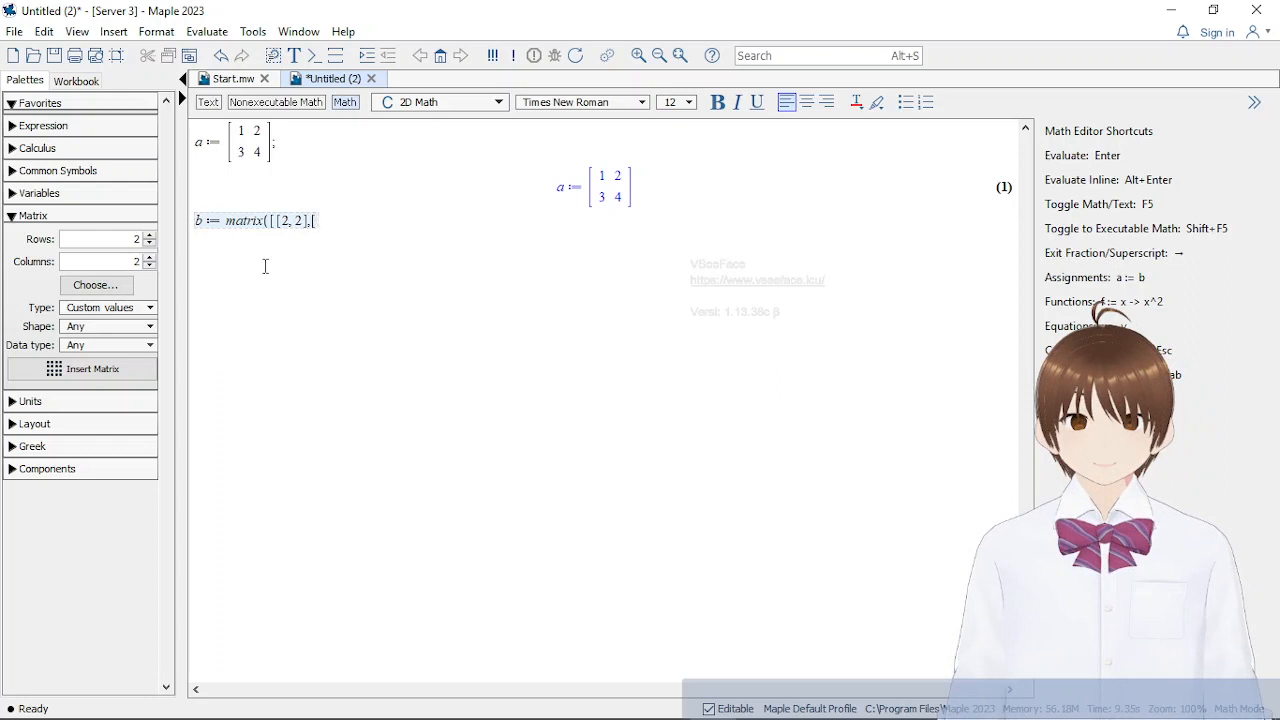
{"action": "type", "text": "[3,1];"}
{"action": "key", "text": "Return"}
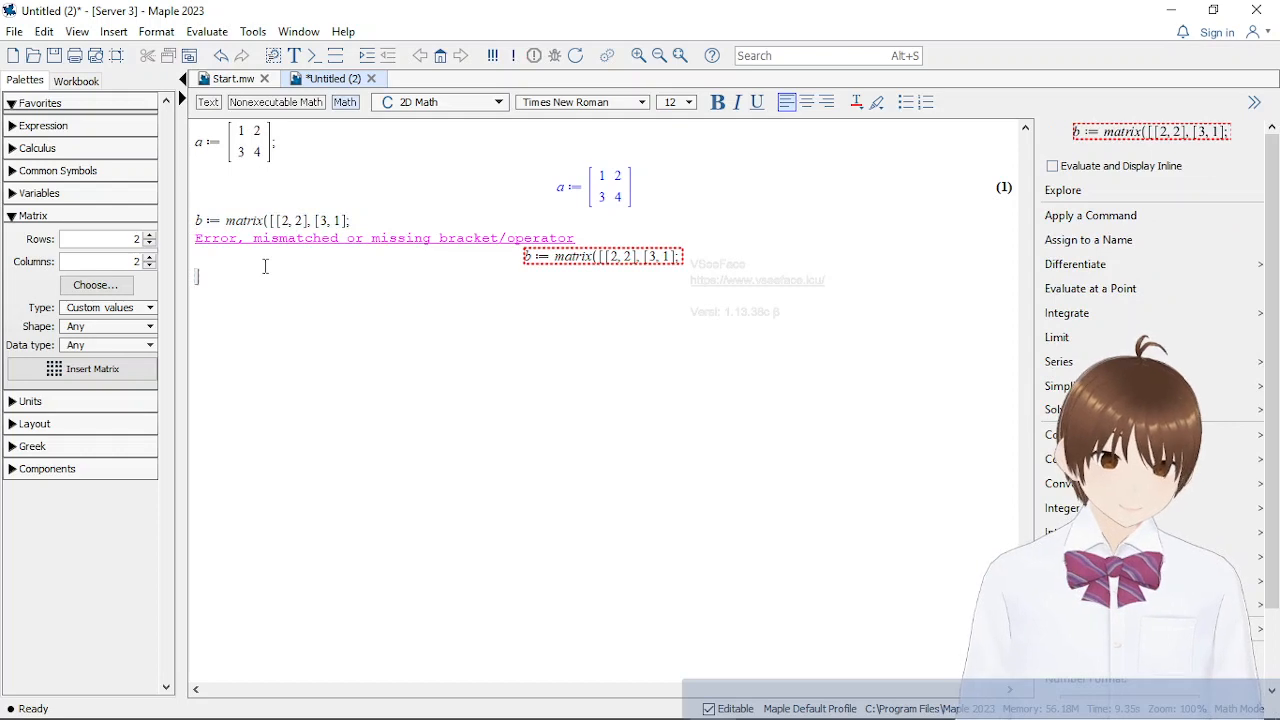
Complete the closing brackets in b's definition to read b := matrix([[2,2],[3,1]]); and re-evaluate it
{"action": "left_click", "coordinate": [236, 219]}
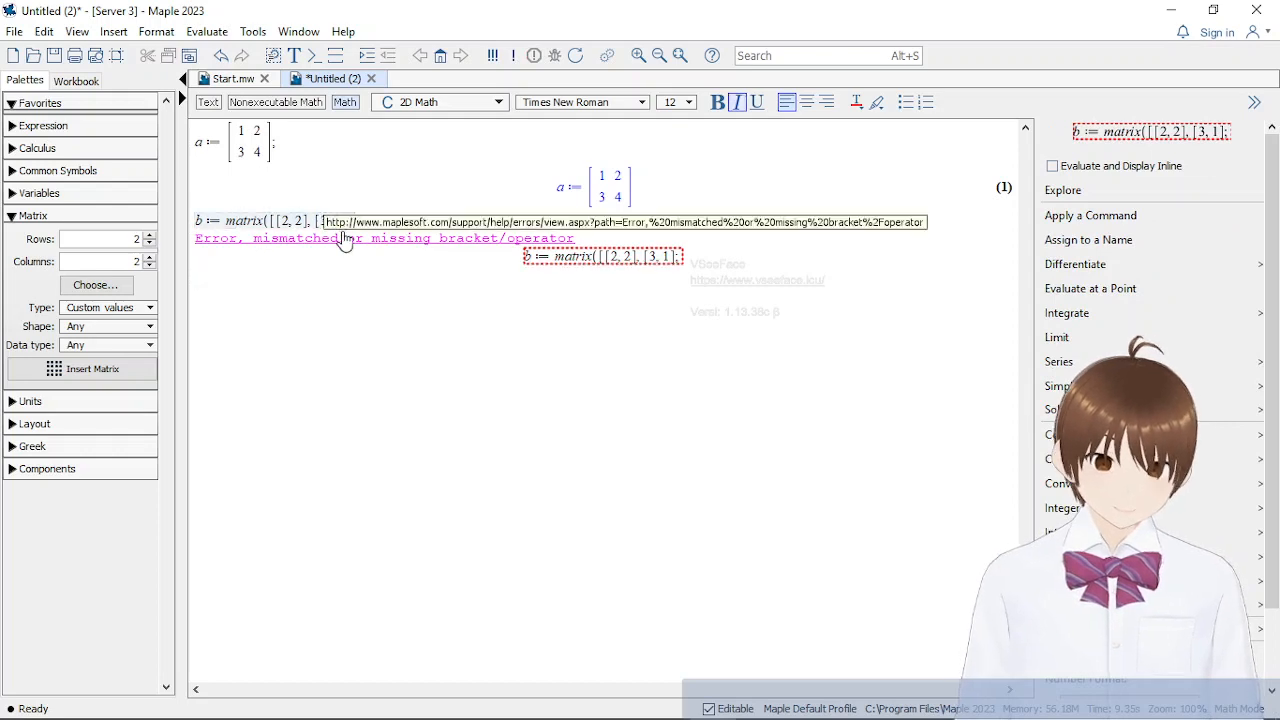
{"action": "left_click", "coordinate": [351, 221]}
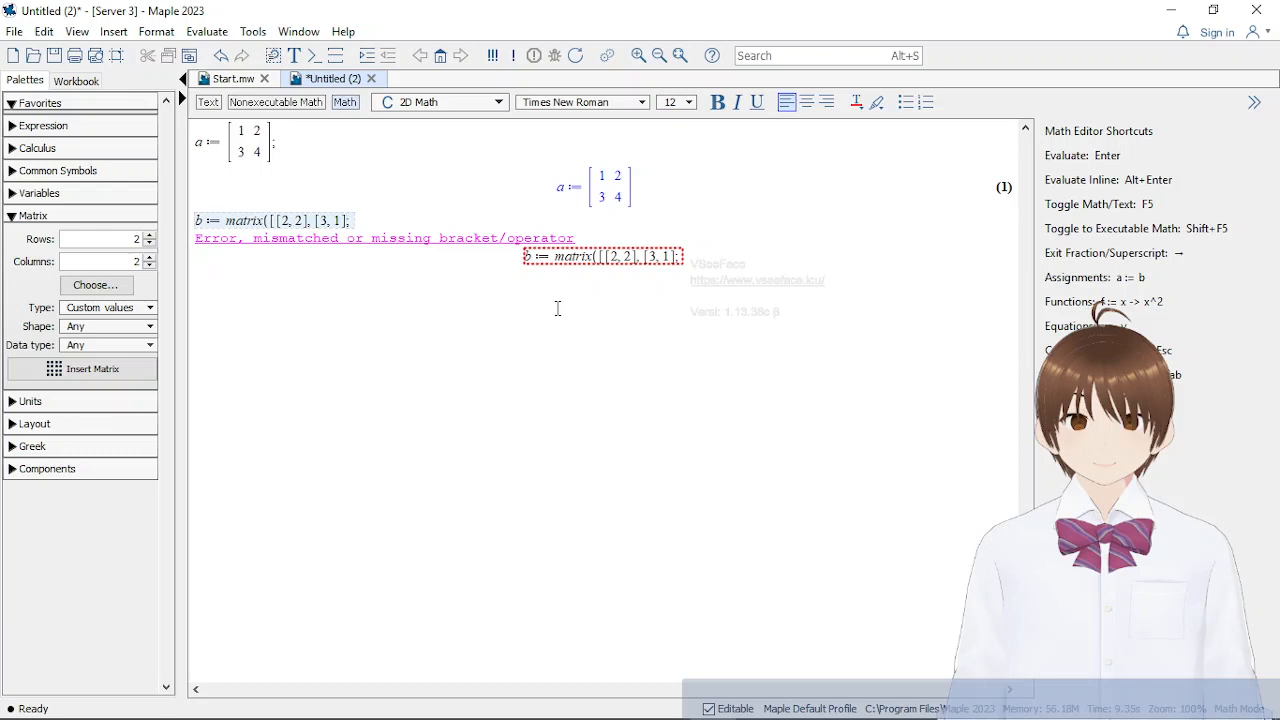
{"action": "type", "text": "]"}
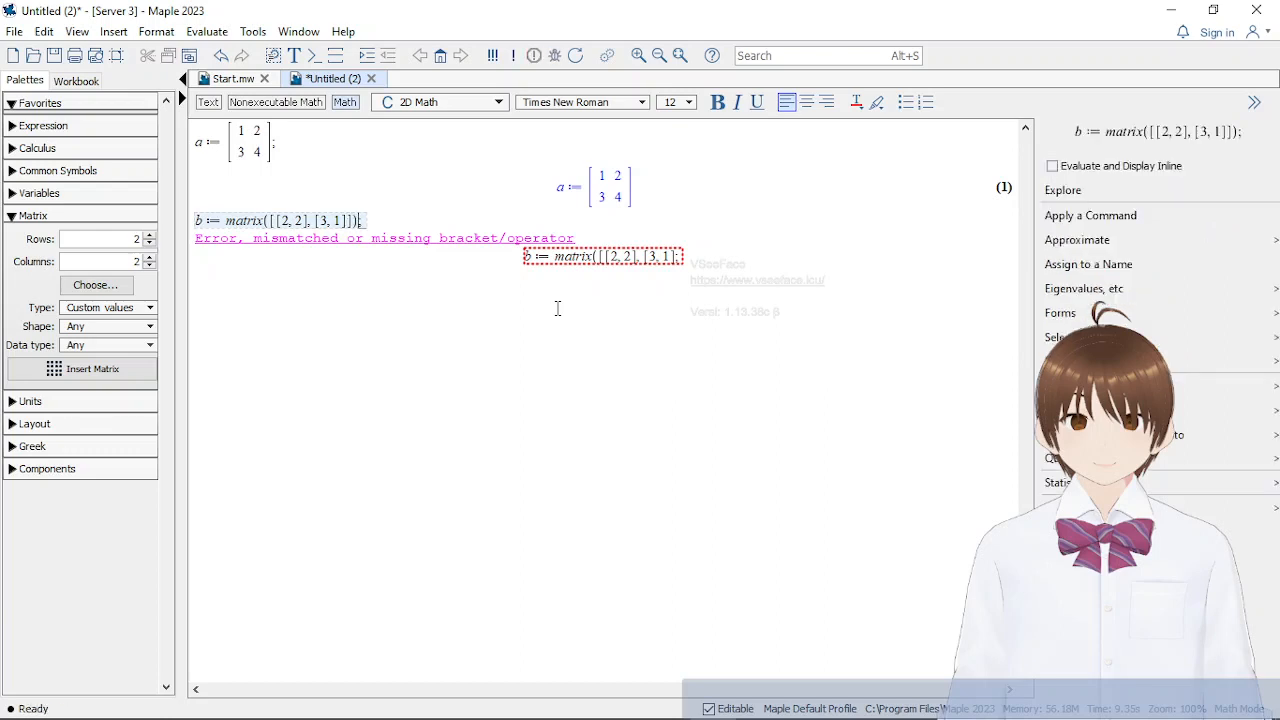
{"action": "key", "text": "Return"}
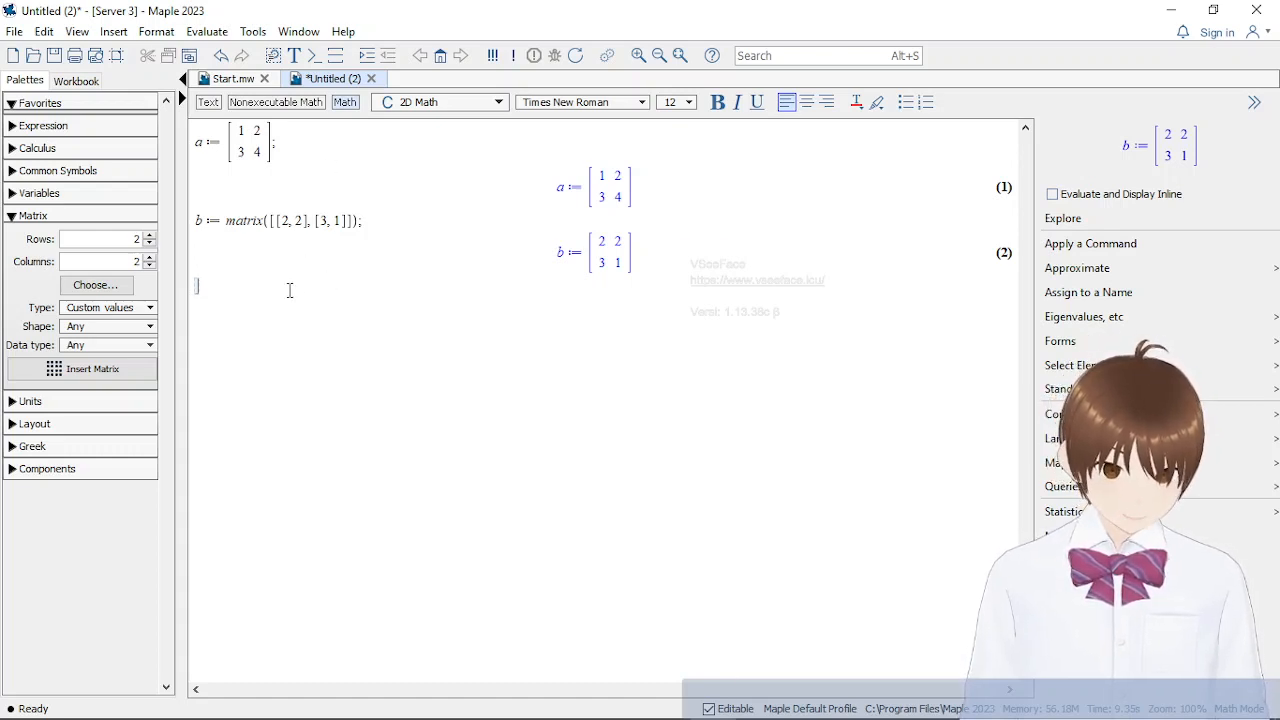
Switch to the Word document Materi matrik Maple.docx and read the matrix layout and matrix addition sections
{"action": "left_click", "coordinate": [223, 140]}
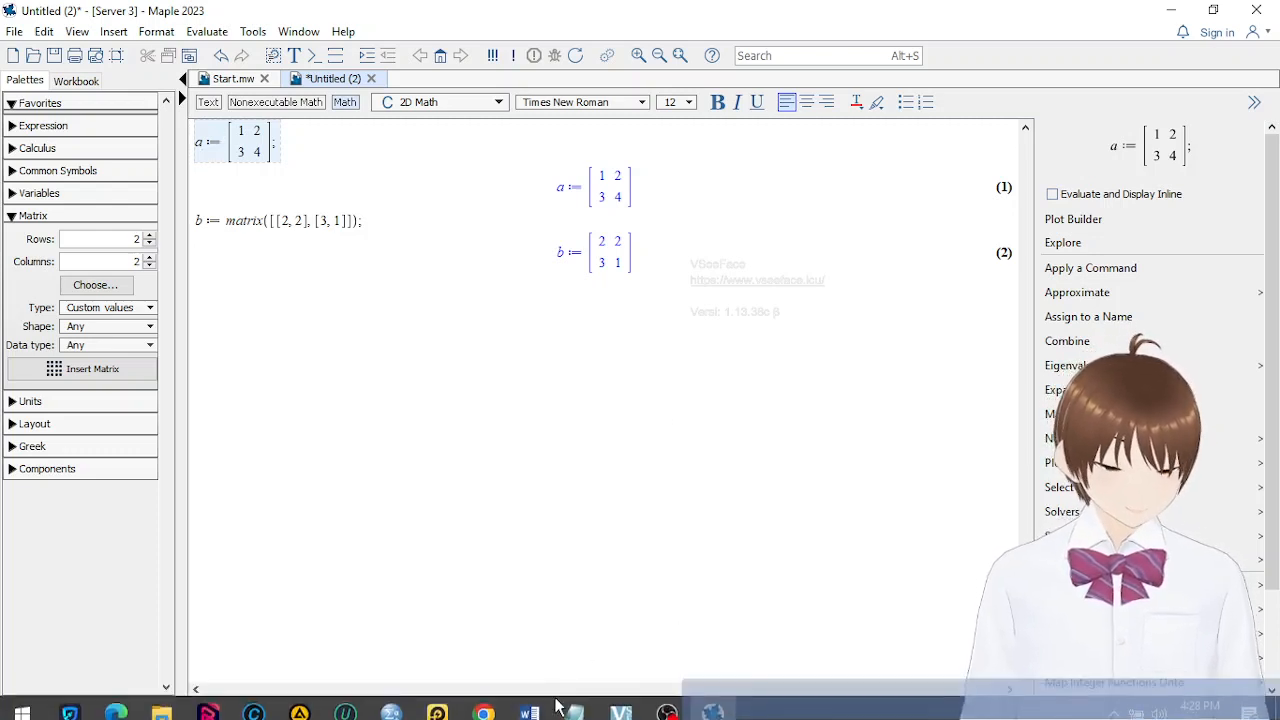
{"action": "mouse_move", "coordinate": [534, 717]}
{"action": "left_click", "coordinate": [490, 637]}
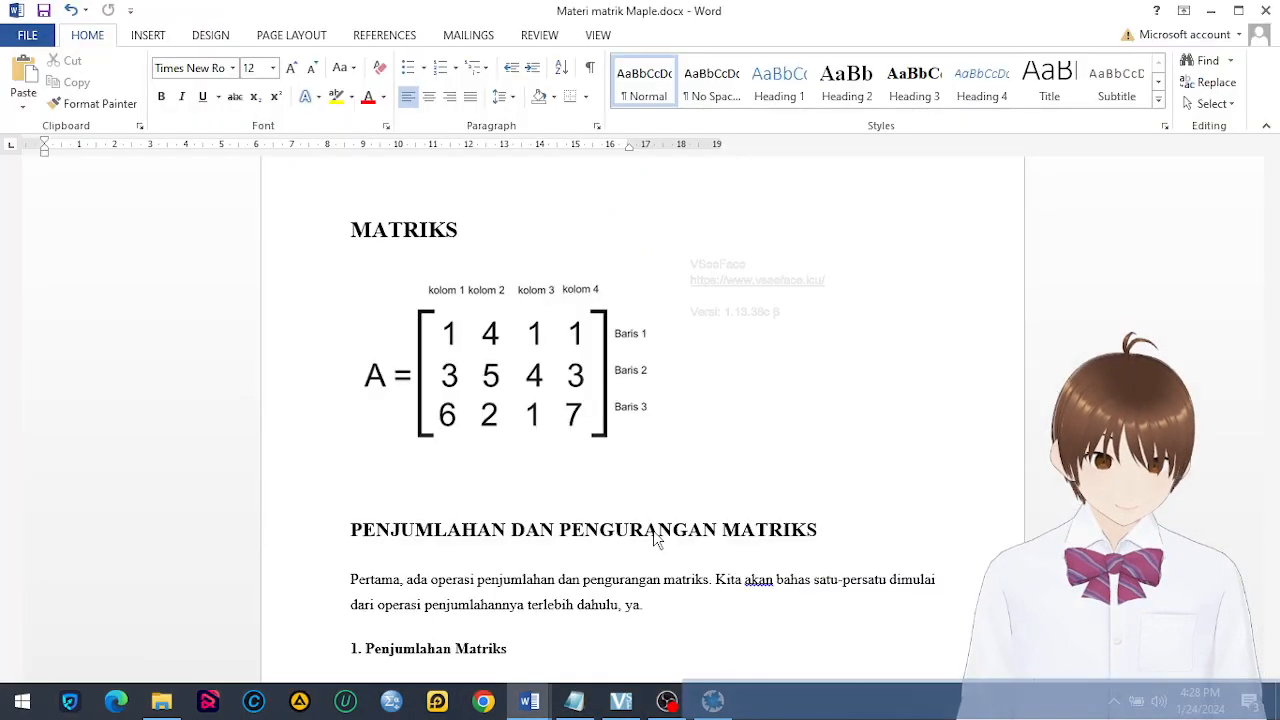
{"action": "scroll", "coordinate": [758, 483], "scroll_direction": "down", "scroll_amount": 3}
{"action": "scroll", "coordinate": [758, 483], "scroll_direction": "up", "scroll_amount": 3}
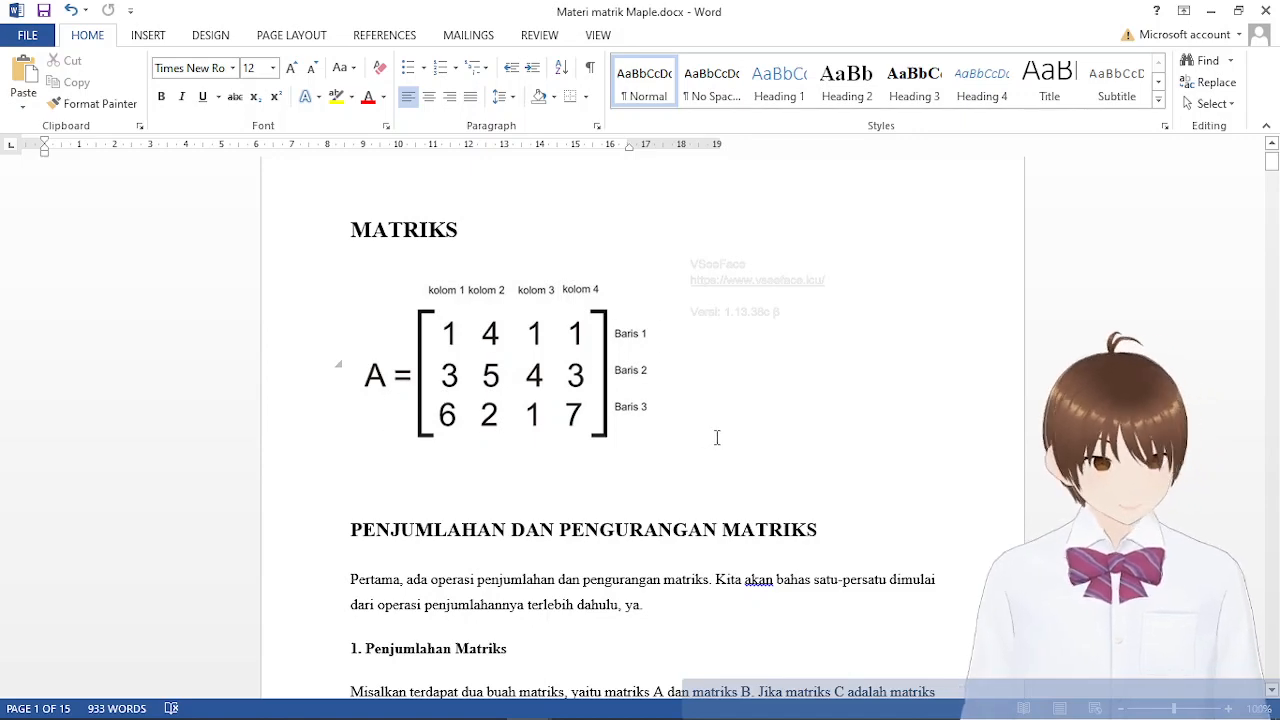
{"action": "scroll", "coordinate": [746, 410], "scroll_direction": "down", "scroll_amount": 5}
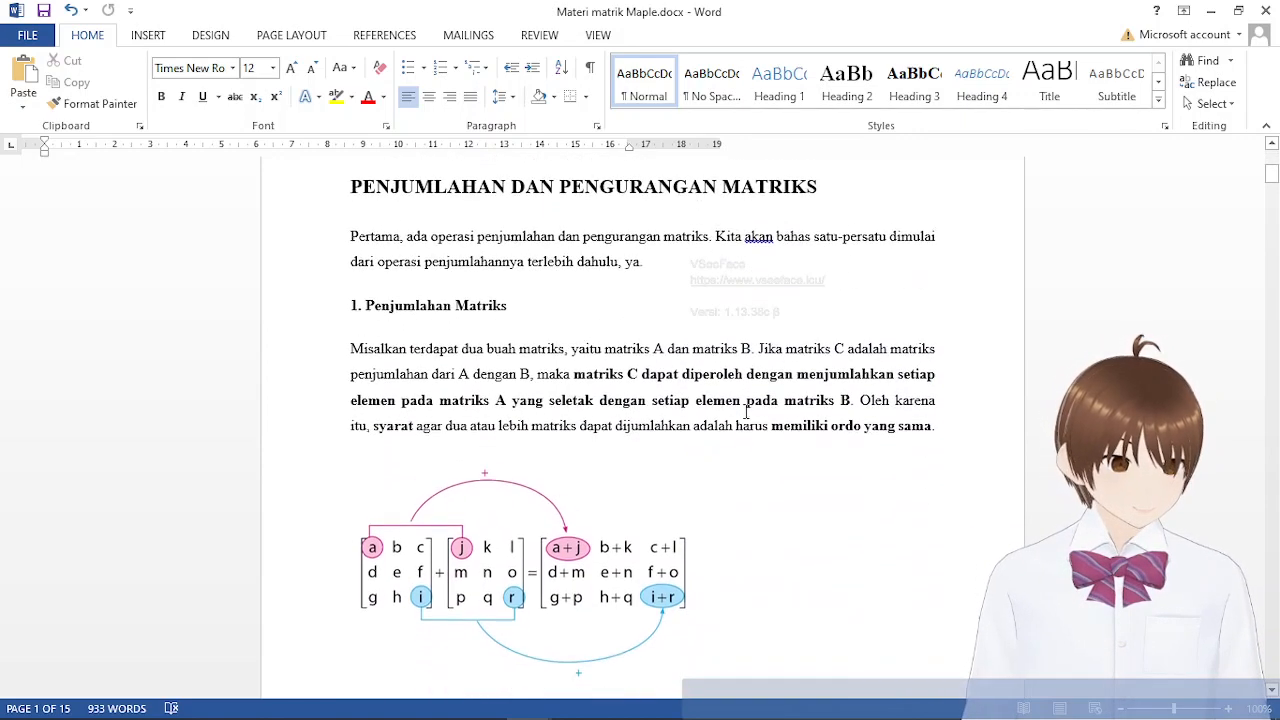
{"action": "scroll", "coordinate": [746, 410], "scroll_direction": "down", "scroll_amount": 2}
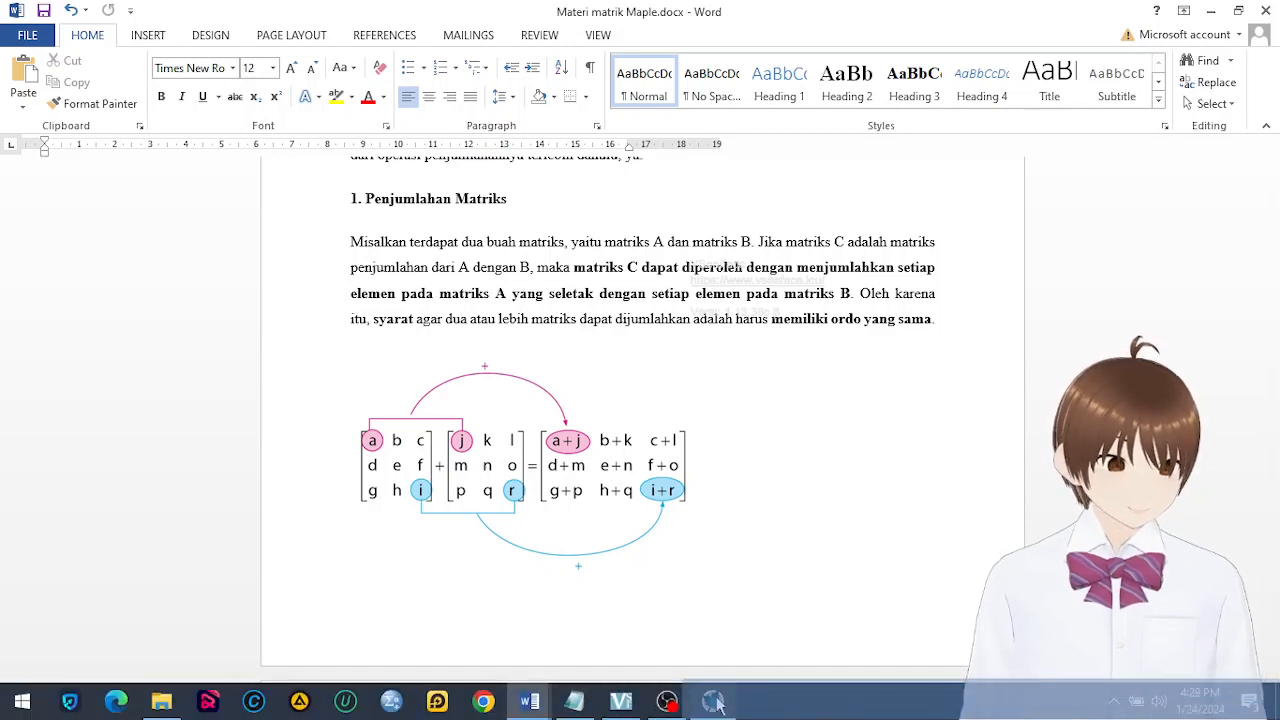
Return to the Maple worksheet and evaluate a+b; on the empty line below b's output
{"action": "left_click", "coordinate": [714, 702]}
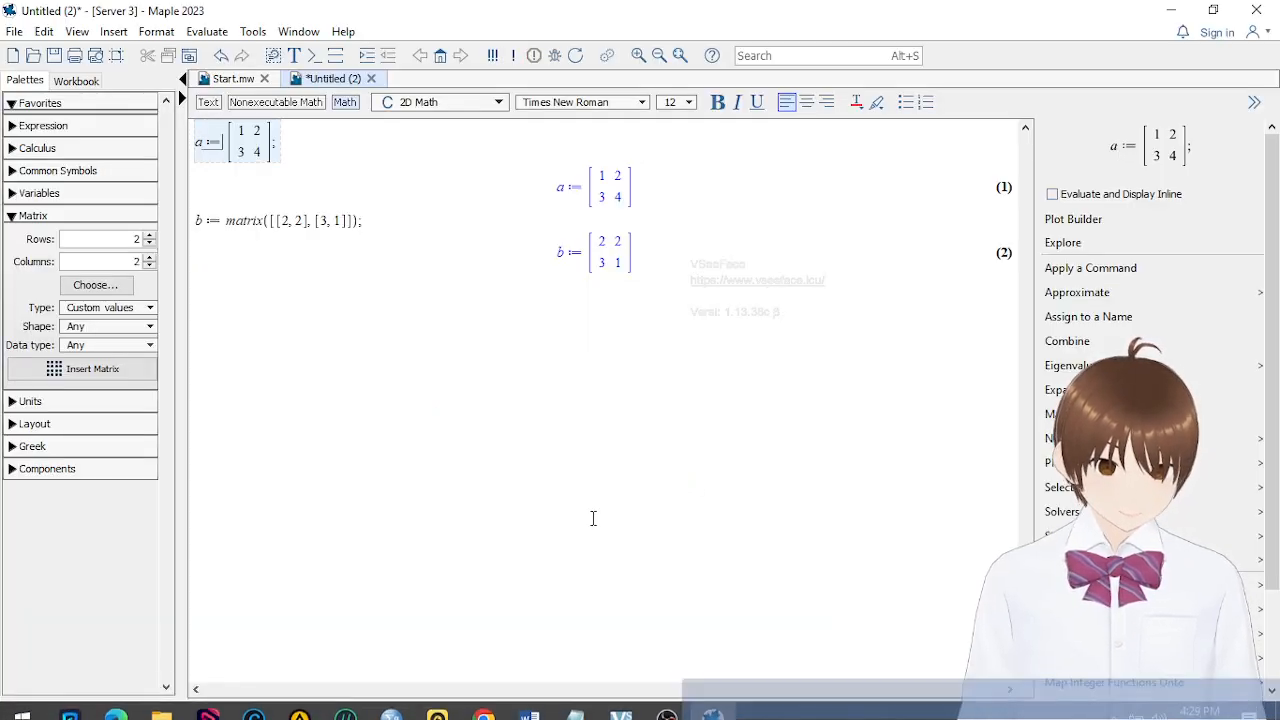
{"action": "left_click", "coordinate": [659, 292]}
{"action": "left_click", "coordinate": [344, 152]}
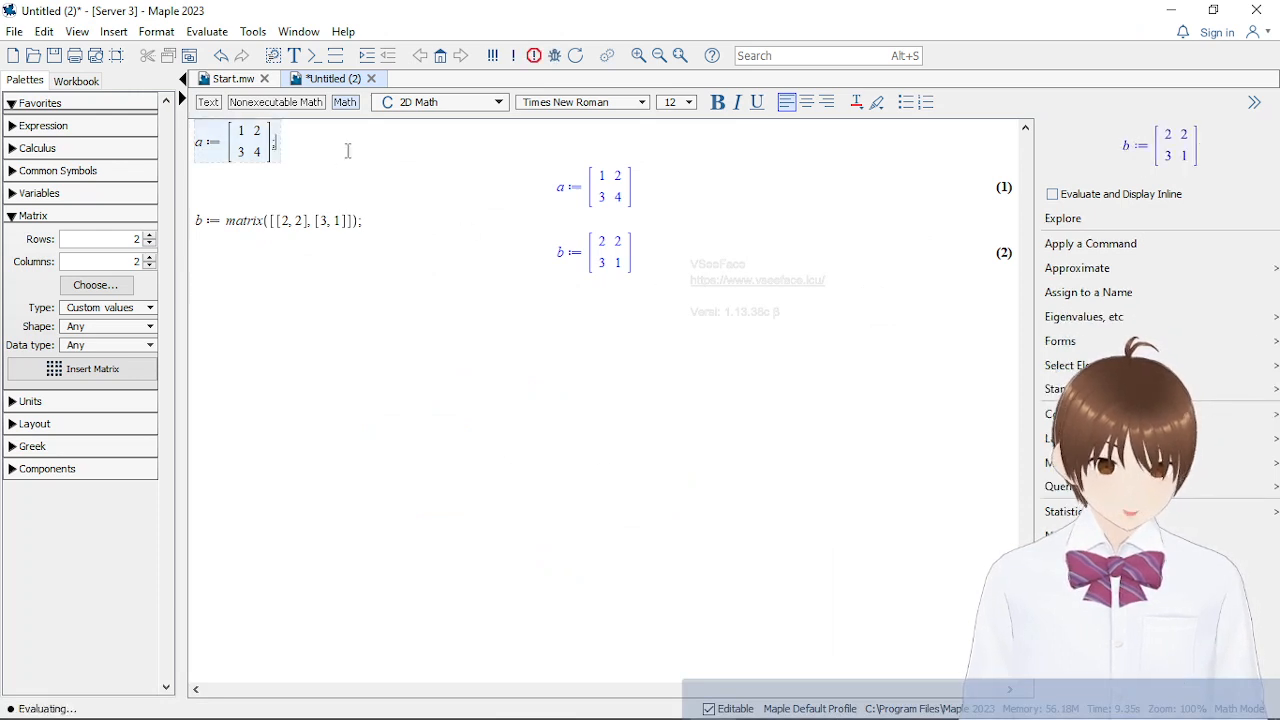
{"action": "left_click", "coordinate": [395, 273]}
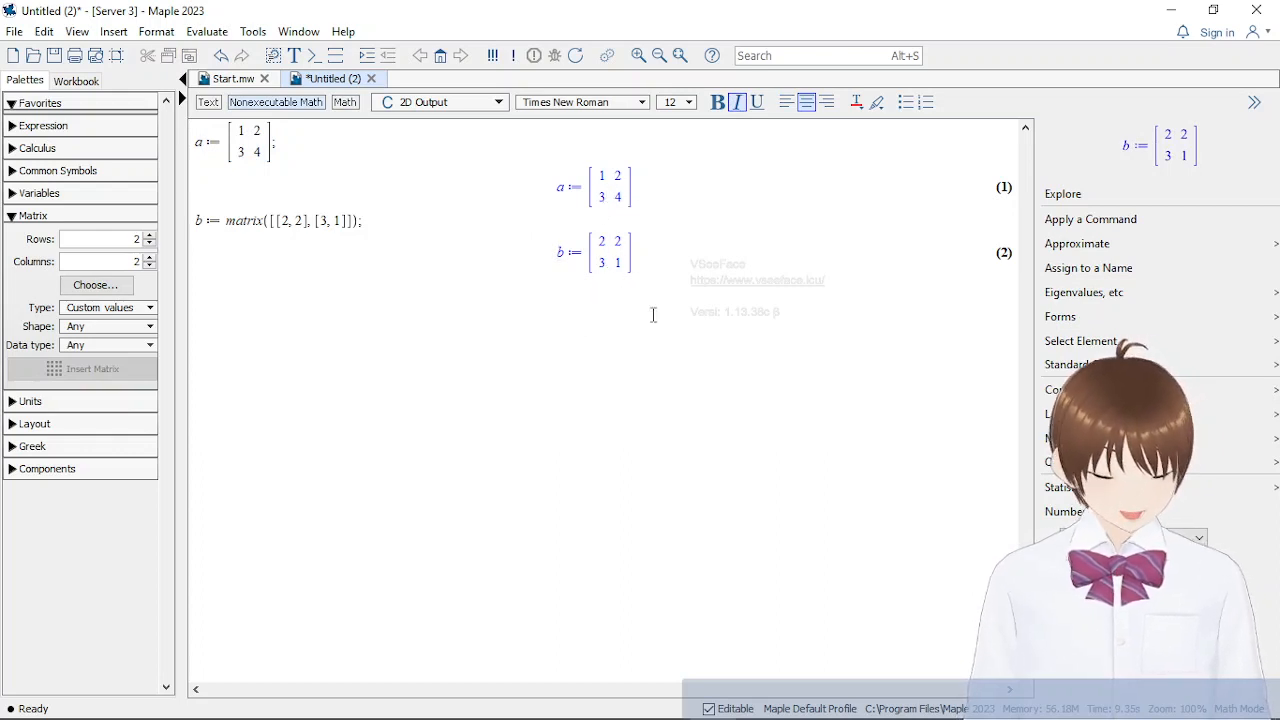
{"action": "left_click", "coordinate": [771, 300]}
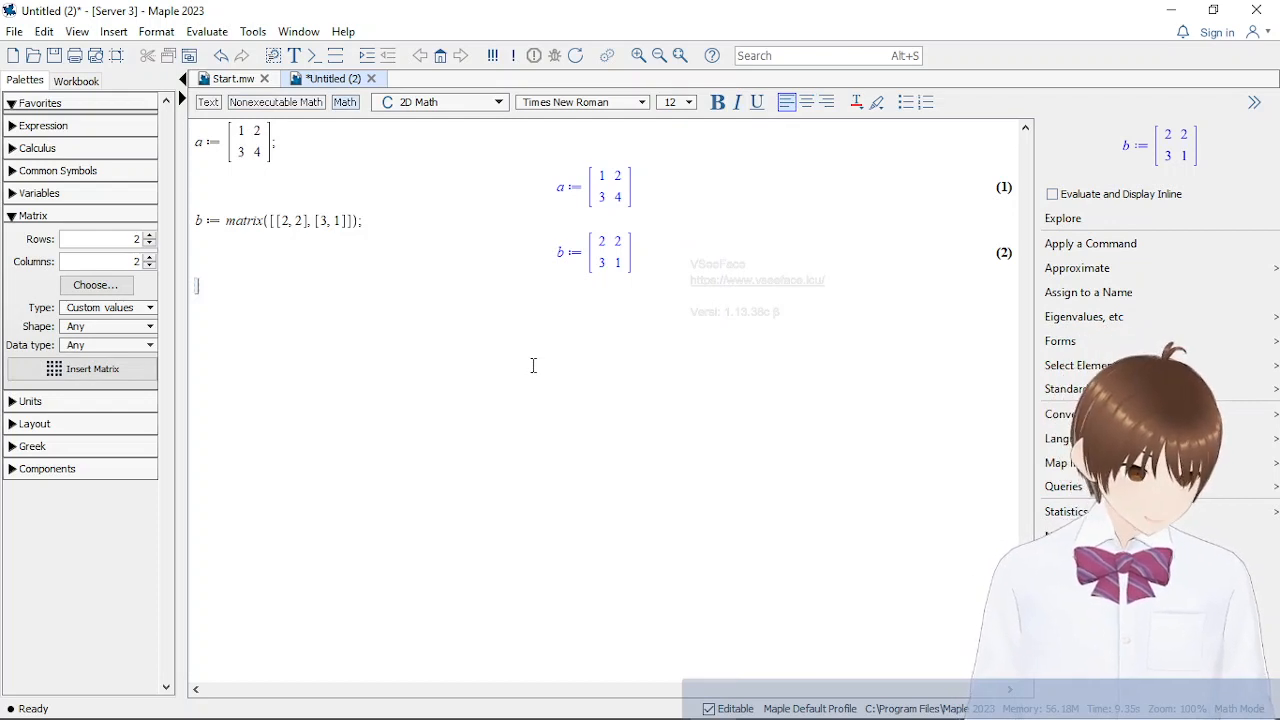
{"action": "type", "text": "a"}
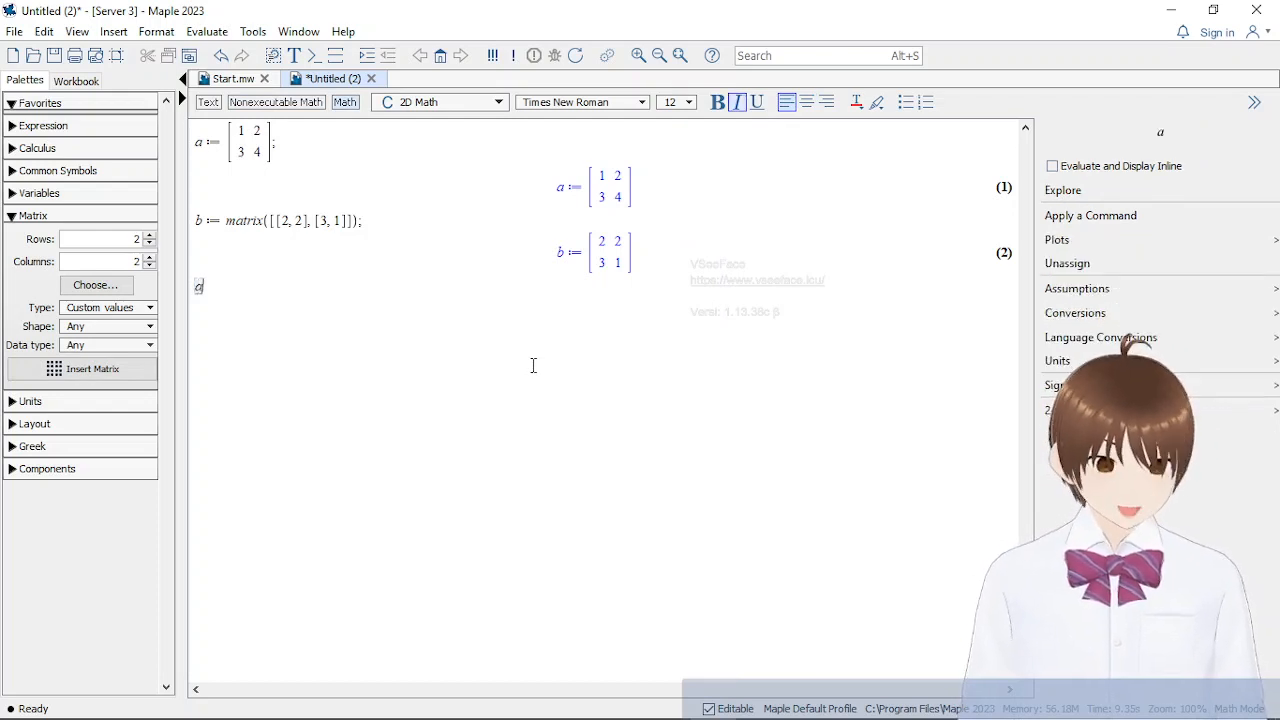
{"action": "type", "text": "+b;"}
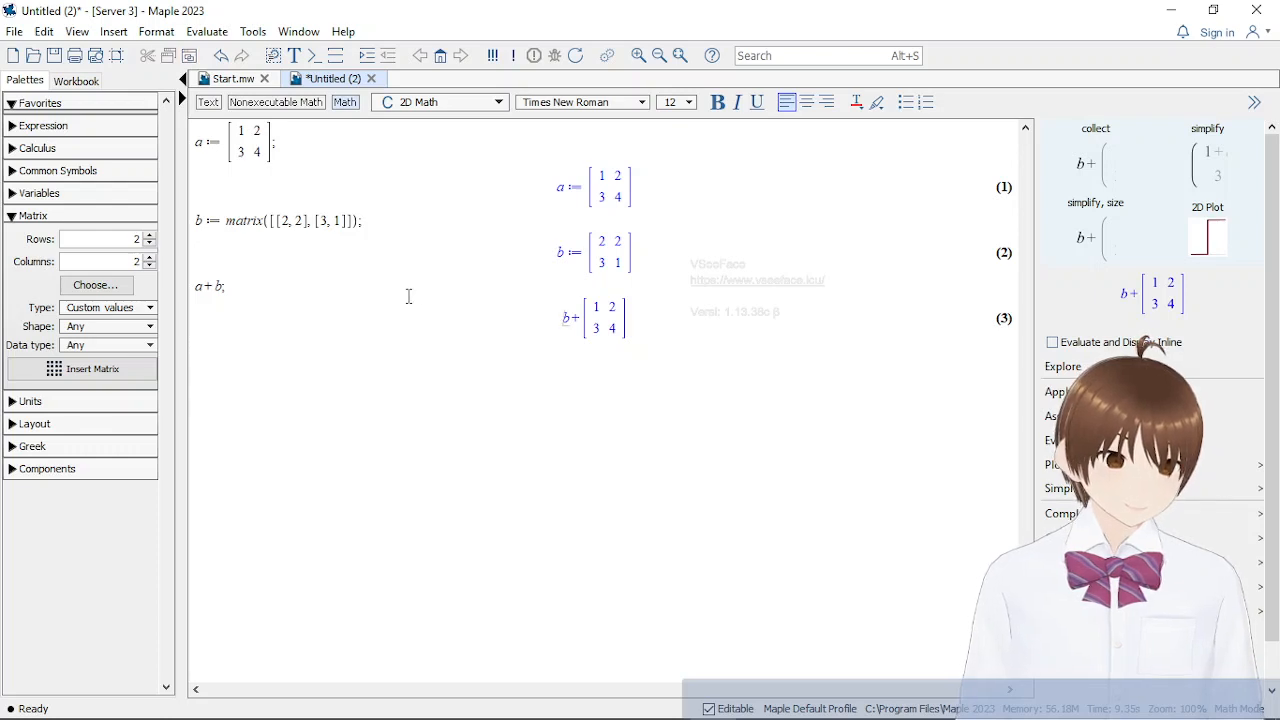
{"action": "left_click", "coordinate": [243, 289]}
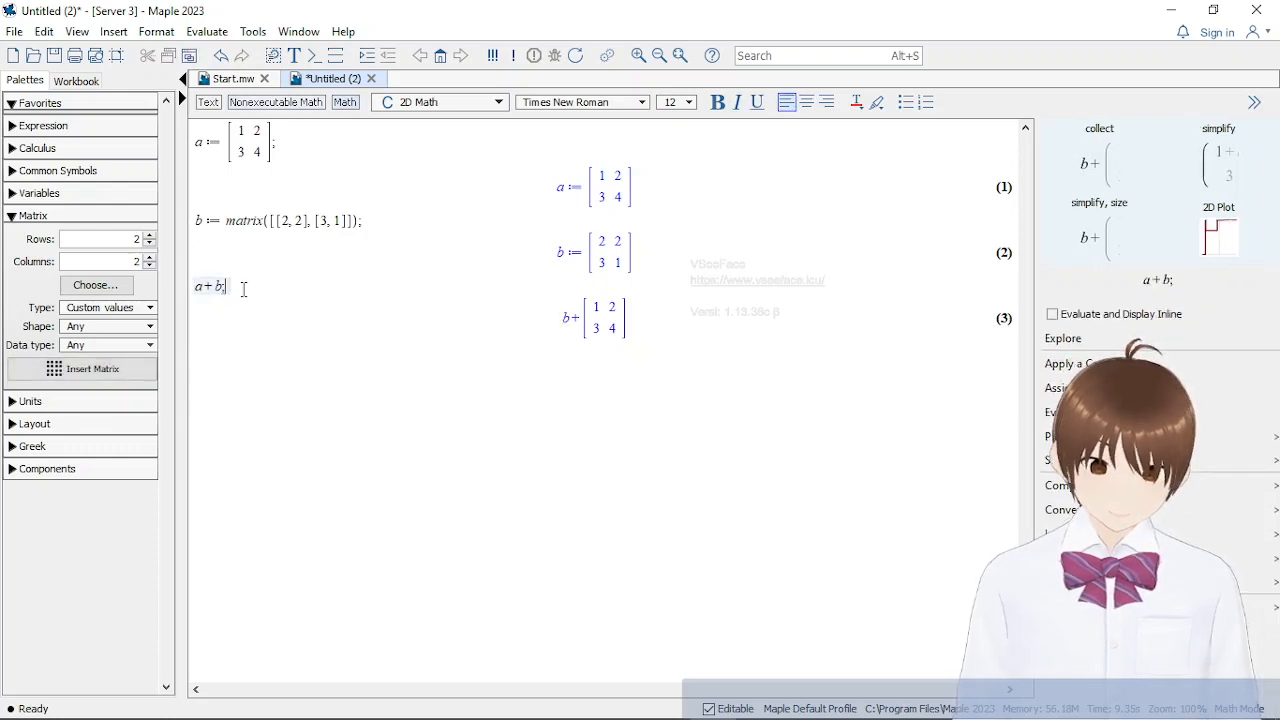
Replace the a+b; statement below b's output with evalm(a+b); and evaluate it
{"action": "left_click_drag", "start_coordinate": [243, 289], "coordinate": [196, 289]}
{"action": "left_click", "coordinate": [271, 290]}
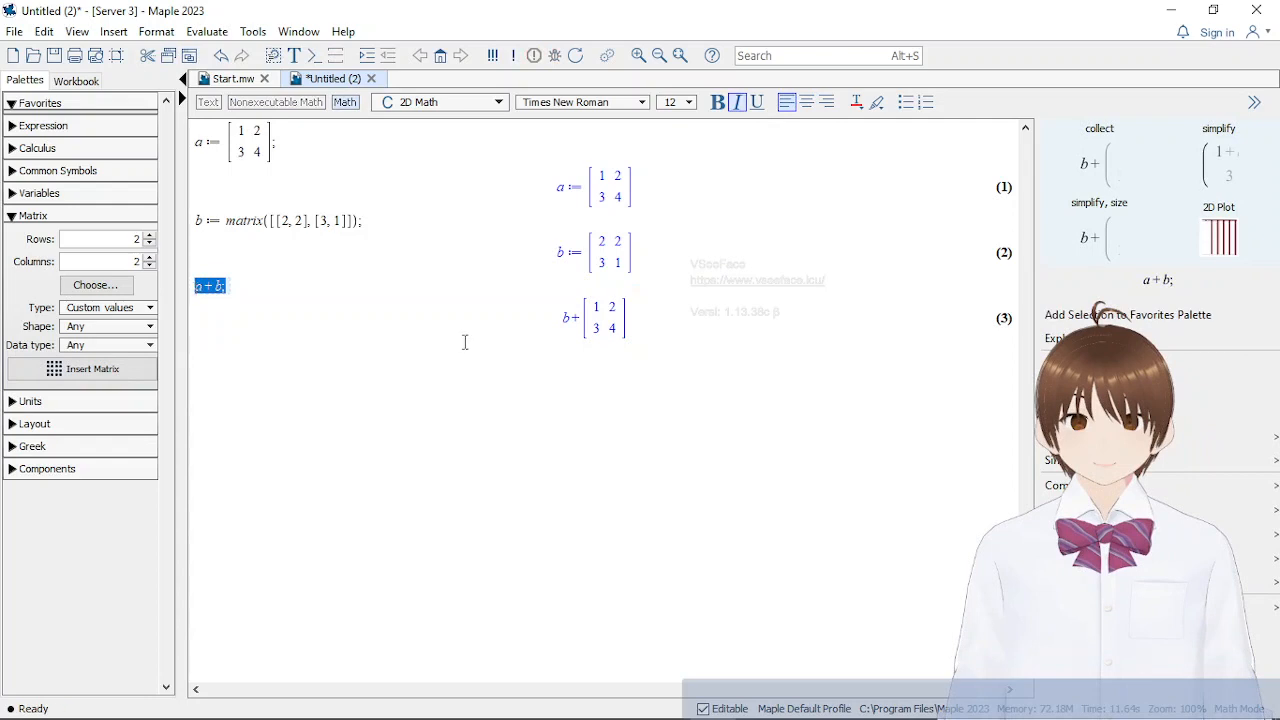
{"action": "key", "text": "BackSpace"}
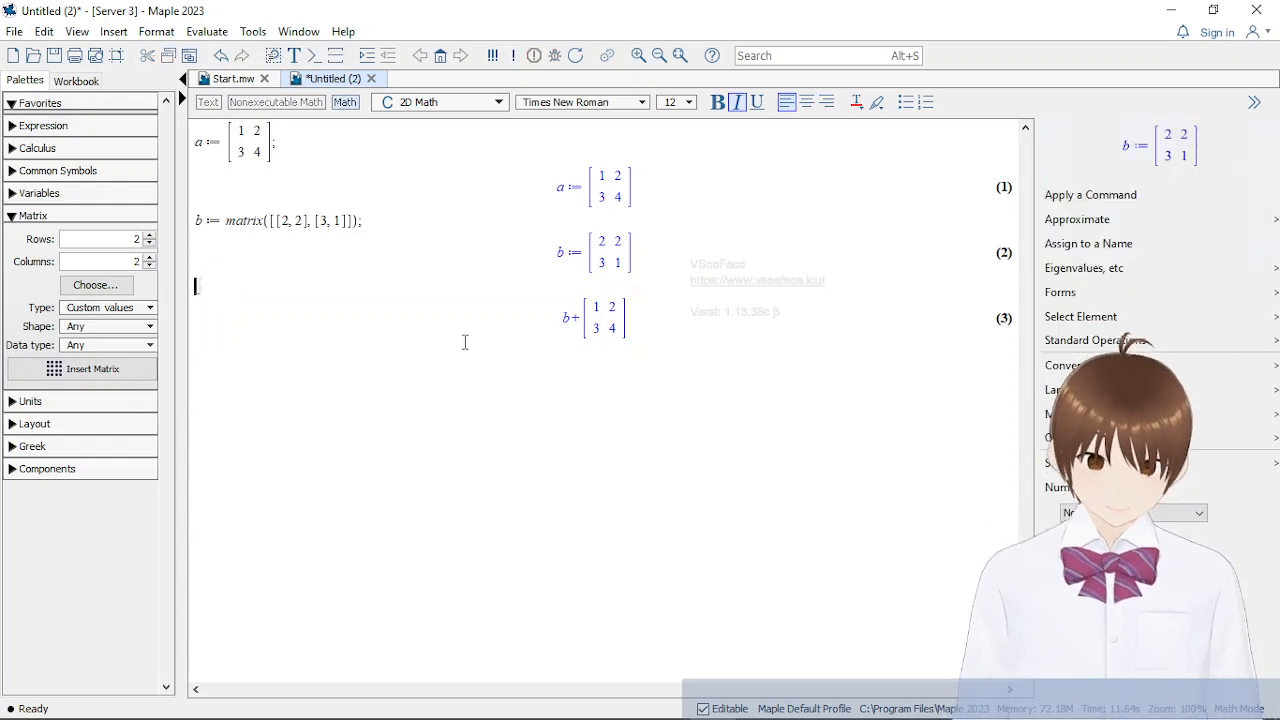
{"action": "type", "text": "evalm"}
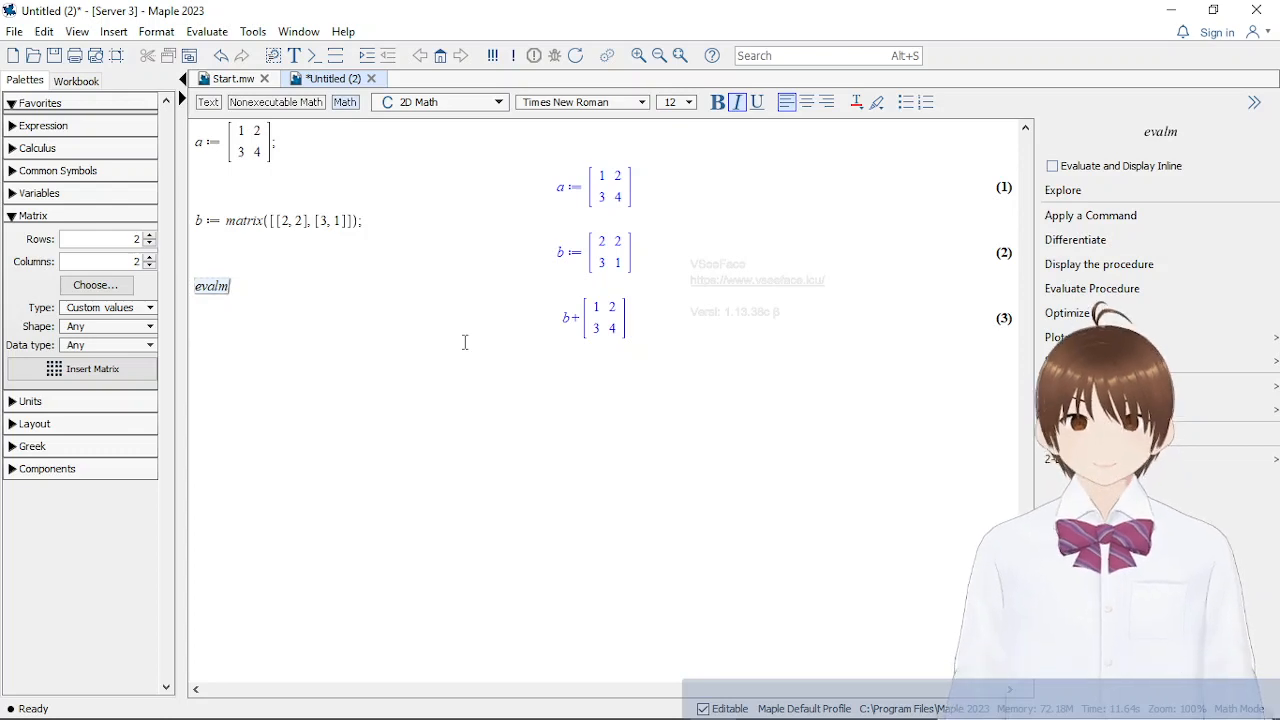
{"action": "type", "text": "(a"}
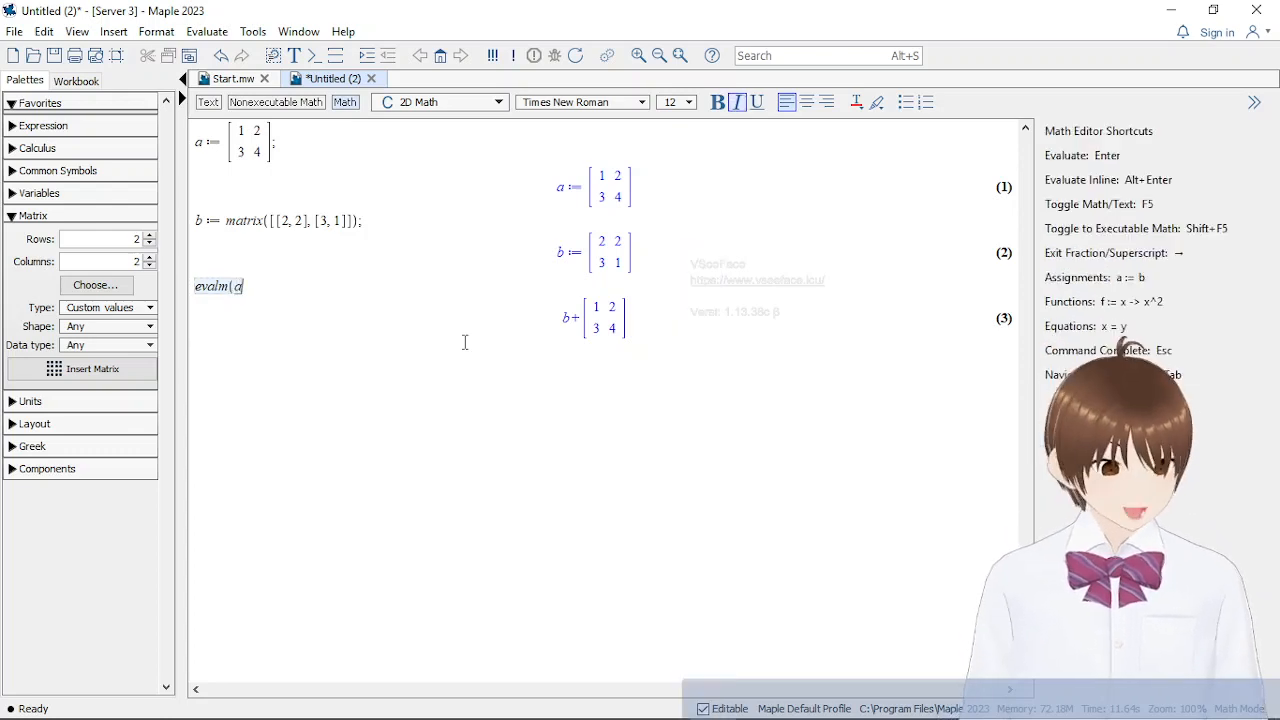
{"action": "type", "text": "+b)"}
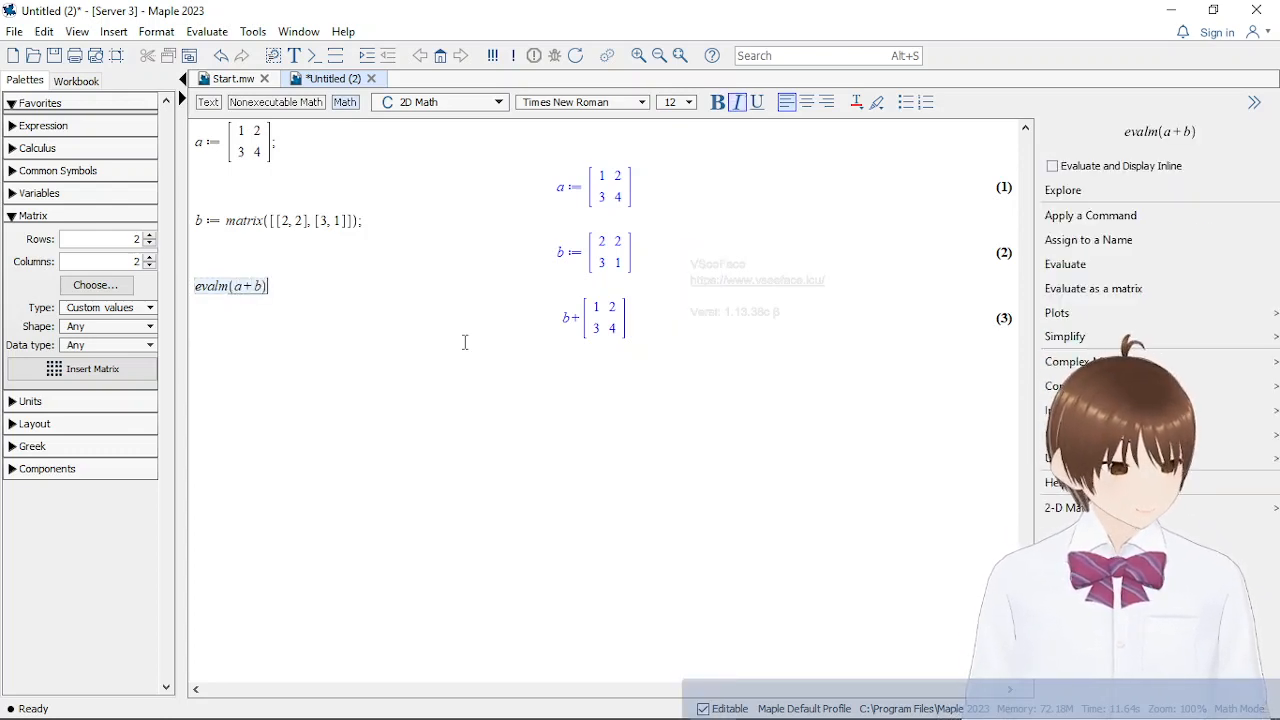
{"action": "type", "text": ";"}
{"action": "key", "text": "Return"}
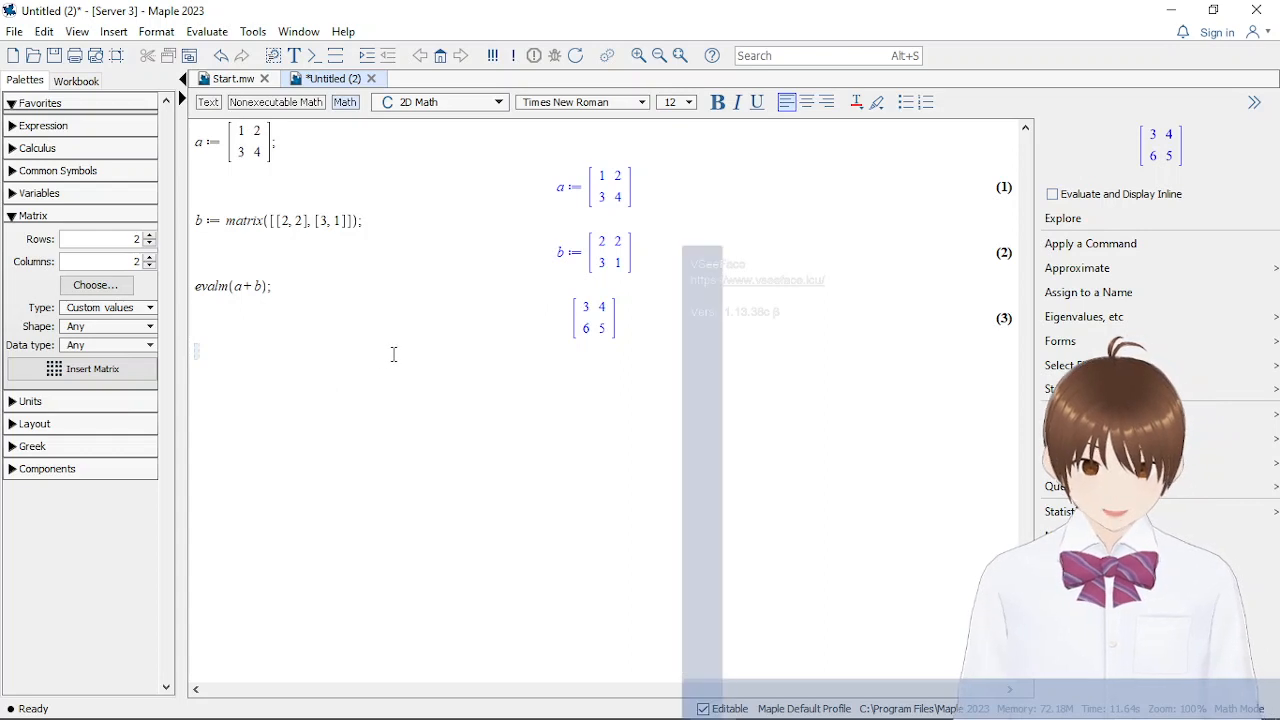
Evaluate the matrix subtraction evalm(b-a); on the empty line below the addition result
{"action": "type", "text": "e"}
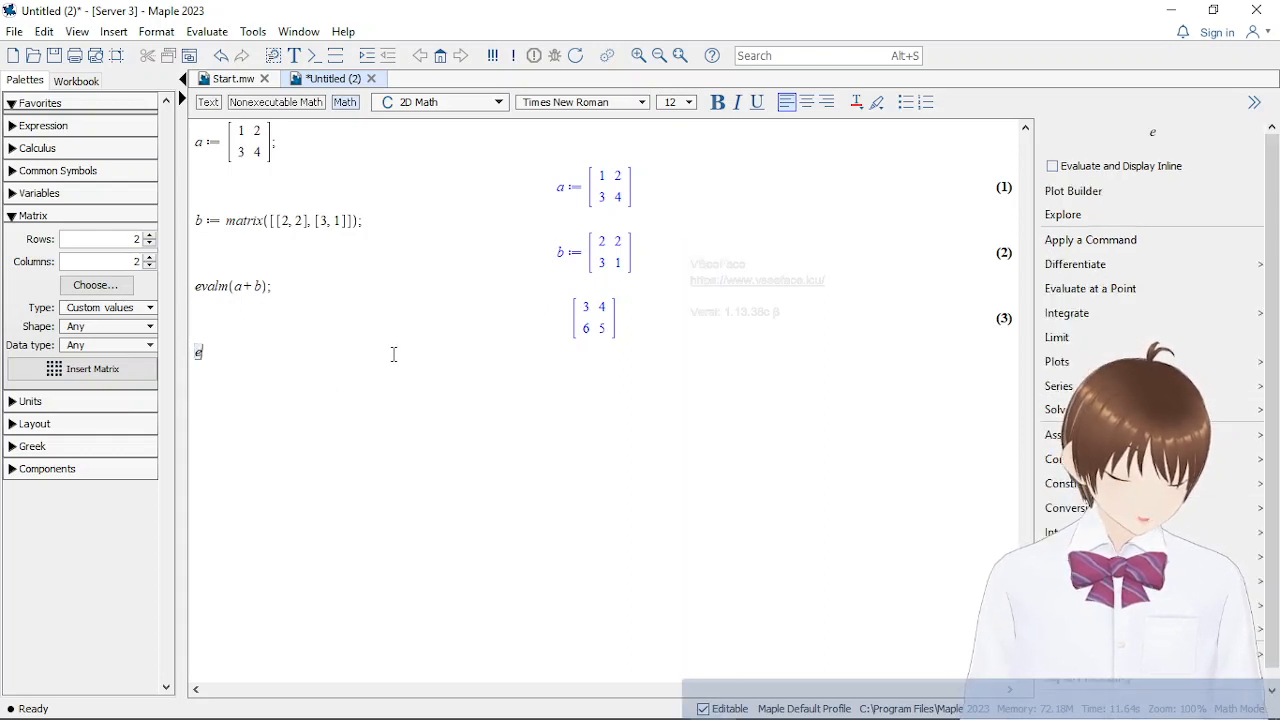
{"action": "type", "text": "valm(a"}
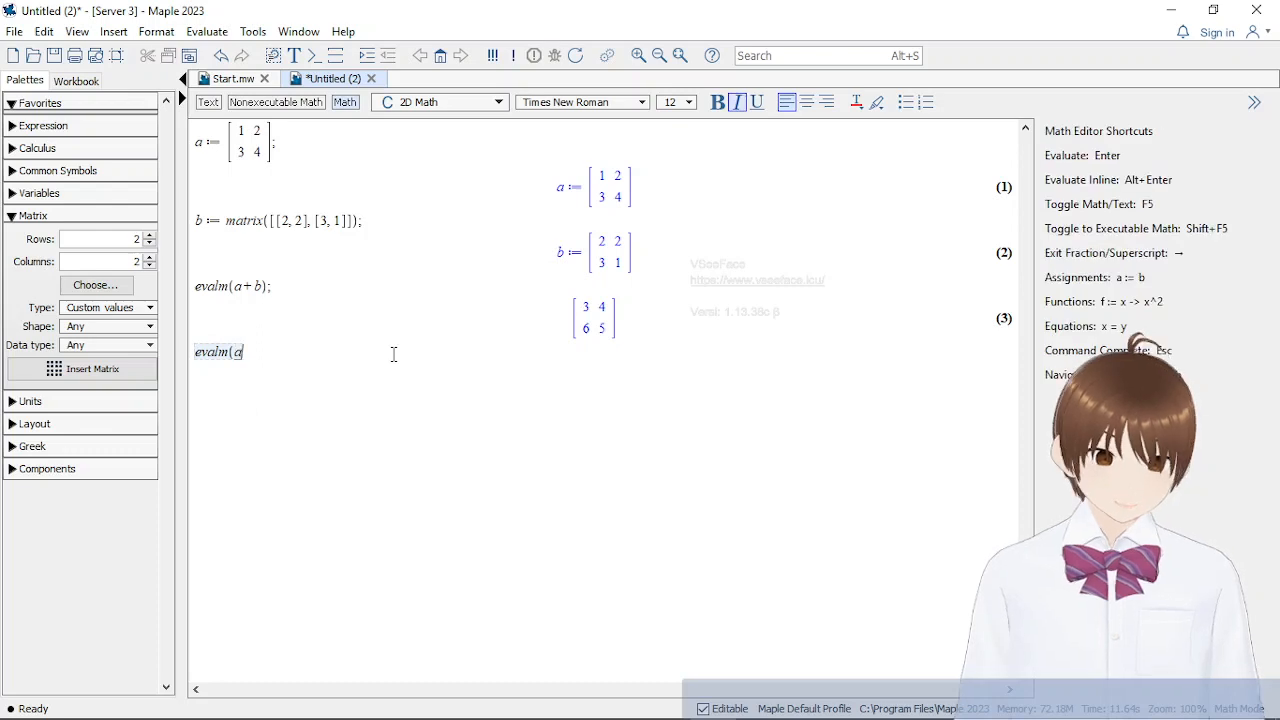
{"action": "key", "text": "BackSpace"}
{"action": "type", "text": "b-a"}
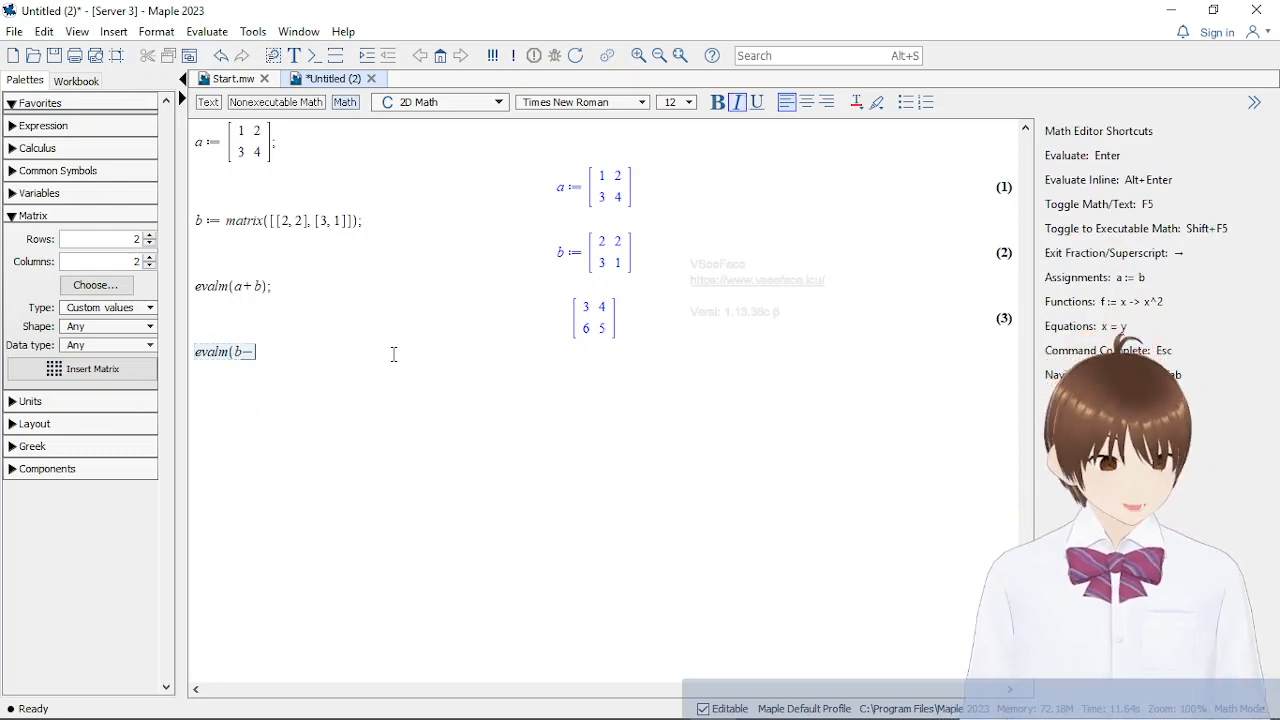
{"action": "type", "text": ")"}
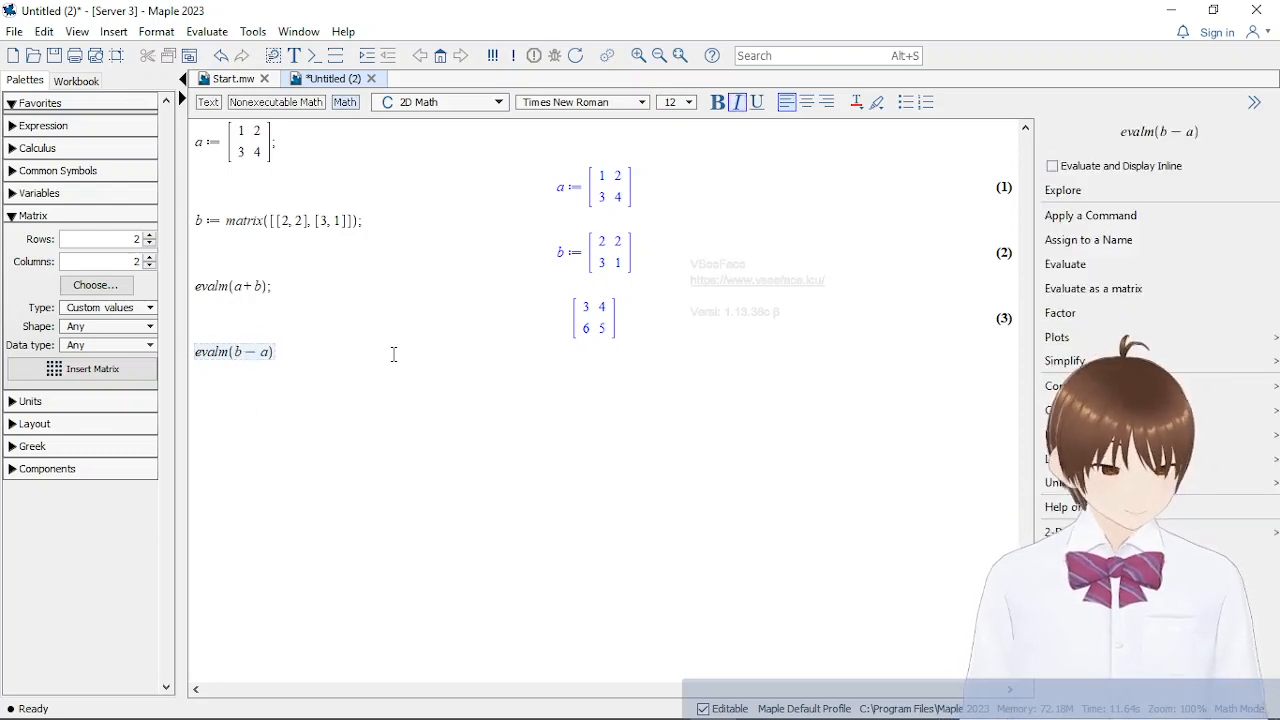
{"action": "type", "text": ";"}
{"action": "key", "text": "Return"}
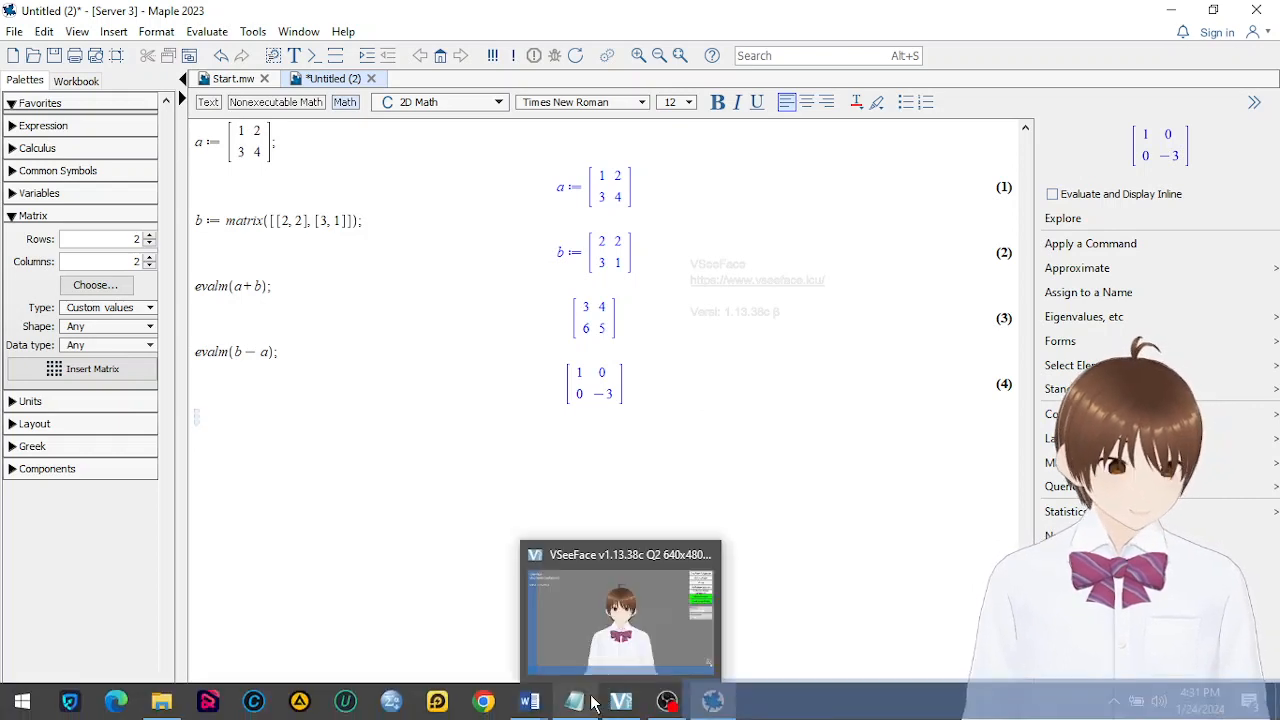
Switch to the Word document Materi matrik Maple.docx and read the matrix addition rule, its properties and the worked A + B example
{"action": "mouse_move", "coordinate": [530, 700]}
{"action": "left_click", "coordinate": [502, 648]}
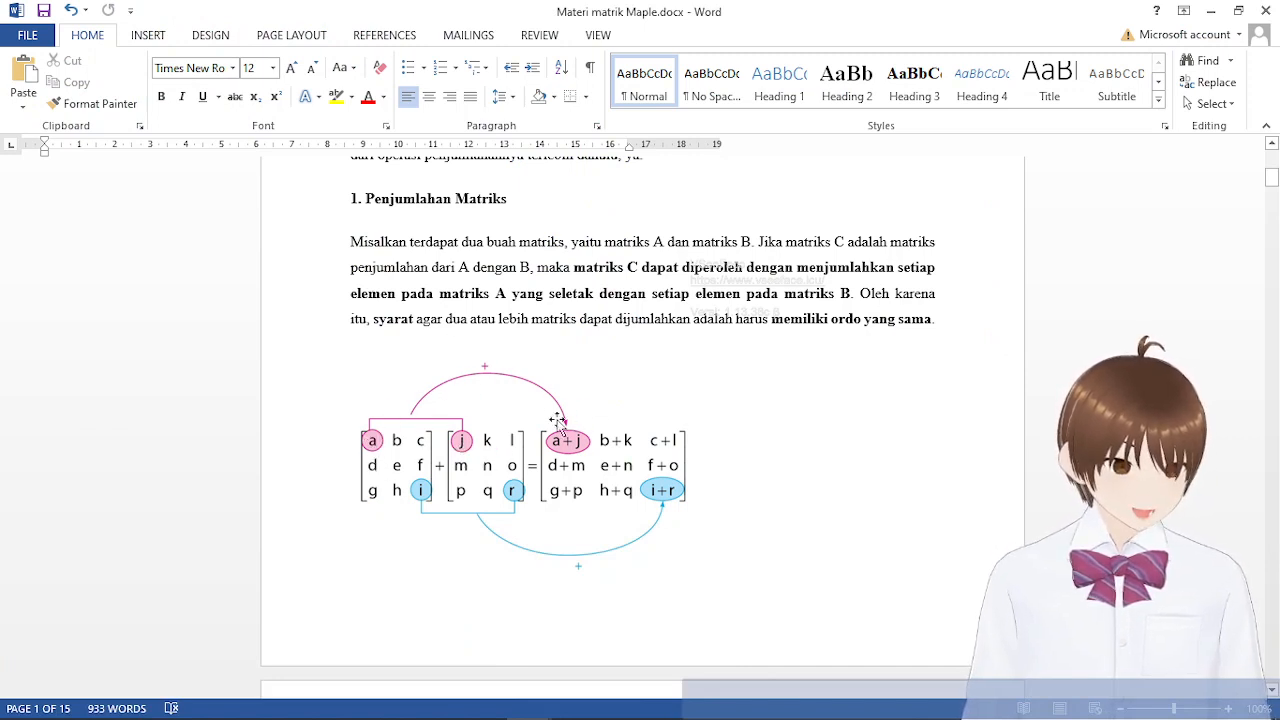
{"action": "scroll", "coordinate": [460, 580], "scroll_direction": "down", "scroll_amount": 1}
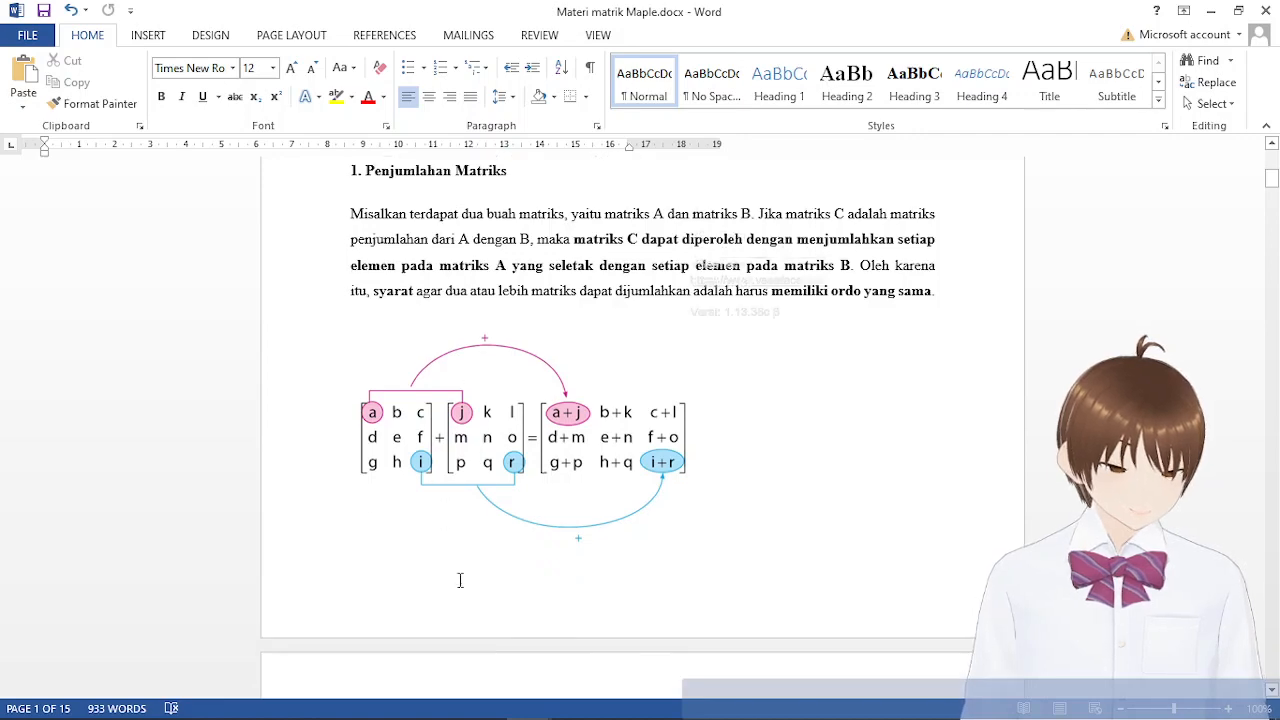
{"action": "scroll", "coordinate": [700, 540], "scroll_direction": "up", "scroll_amount": 2}
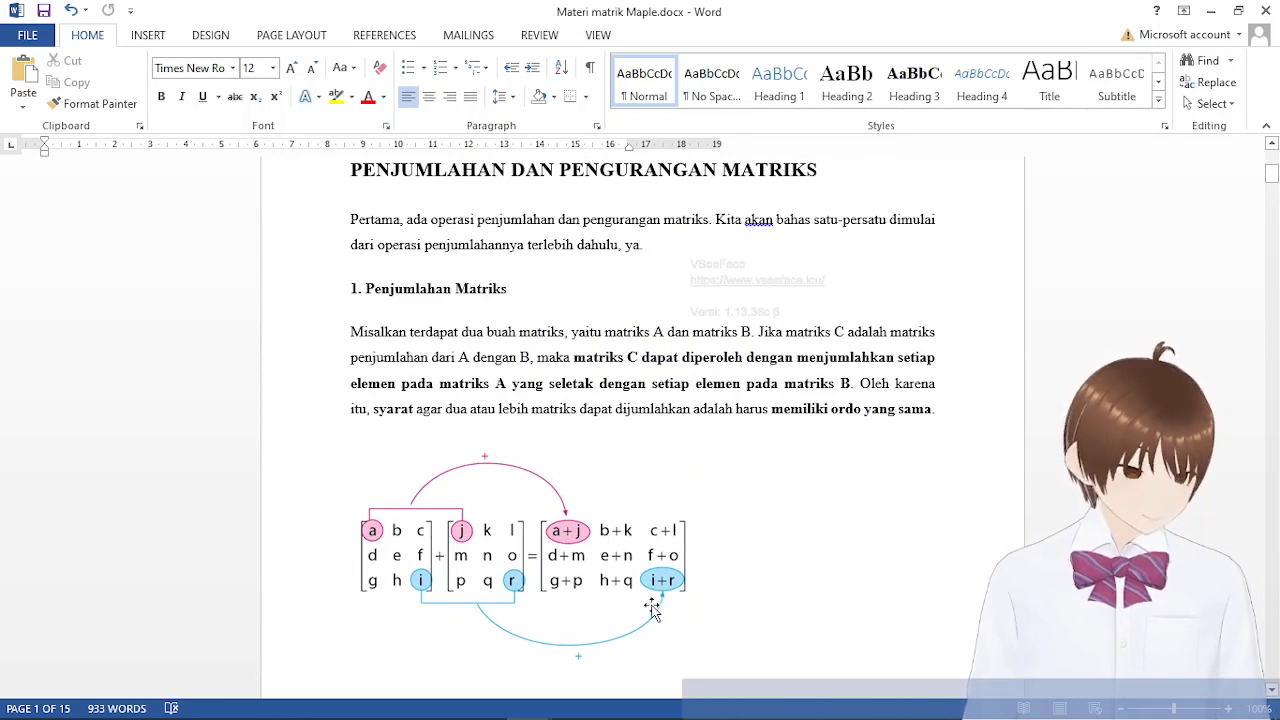
{"action": "scroll", "coordinate": [648, 599], "scroll_direction": "down", "scroll_amount": 10}
{"action": "scroll", "coordinate": [644, 585], "scroll_direction": "down", "scroll_amount": 2}
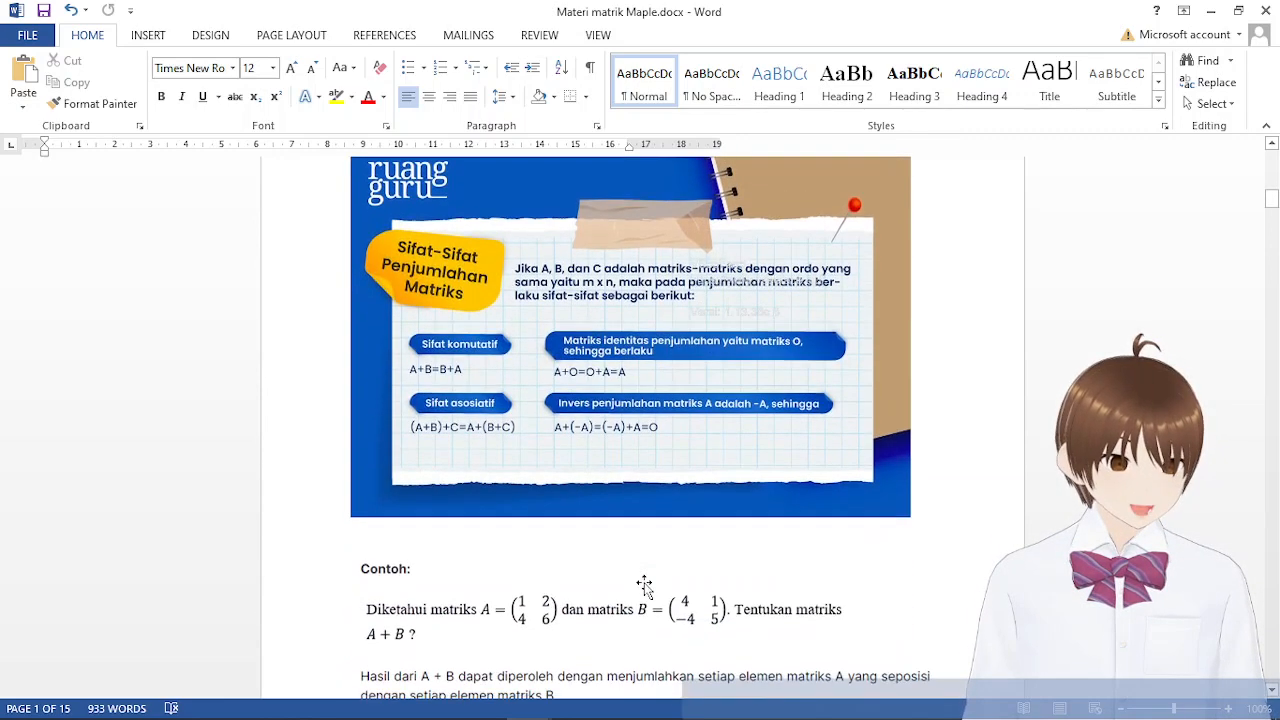
{"action": "scroll", "coordinate": [645, 581], "scroll_direction": "up", "scroll_amount": 1}
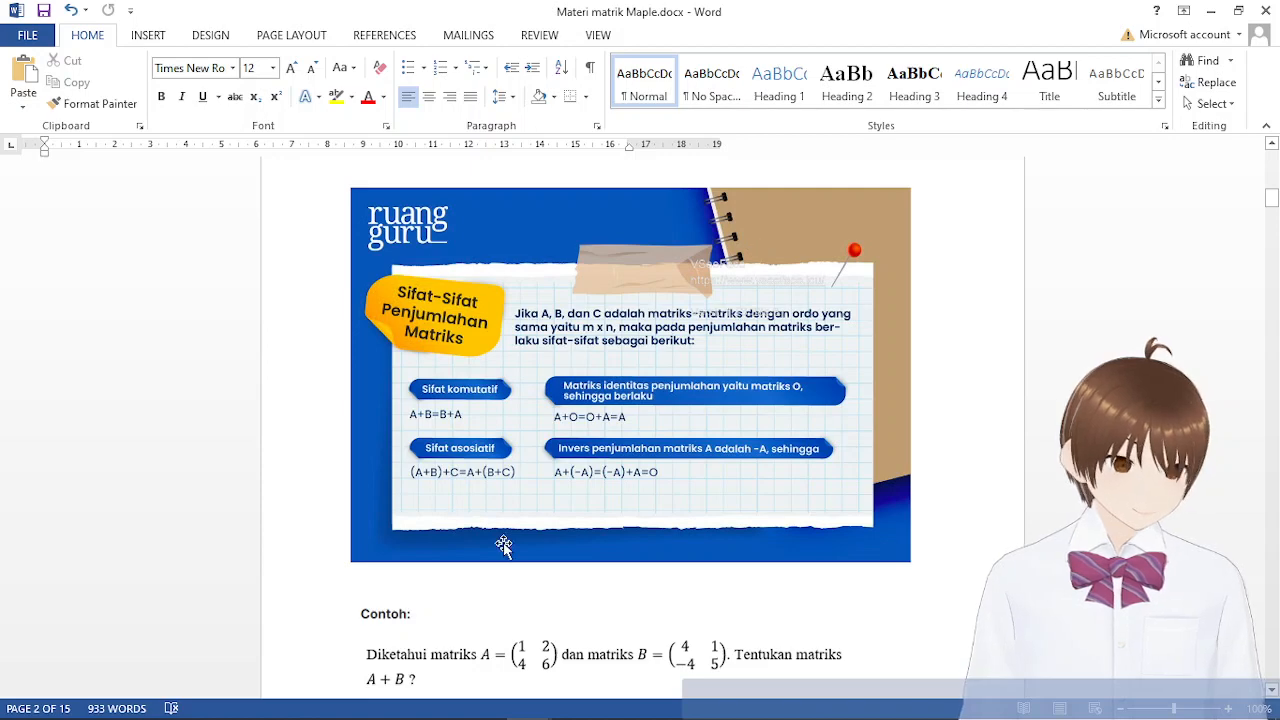
{"action": "scroll", "coordinate": [628, 624], "scroll_direction": "down", "scroll_amount": 8}
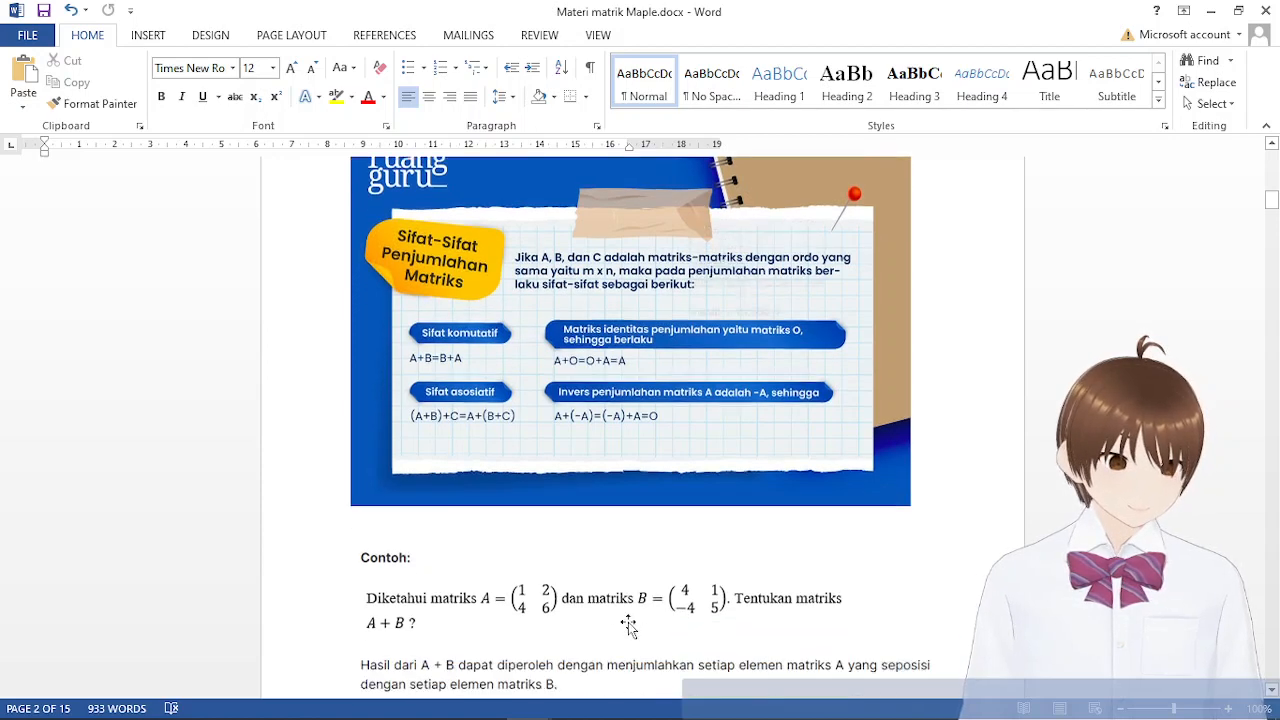
{"action": "scroll", "coordinate": [630, 622], "scroll_direction": "up", "scroll_amount": 1}
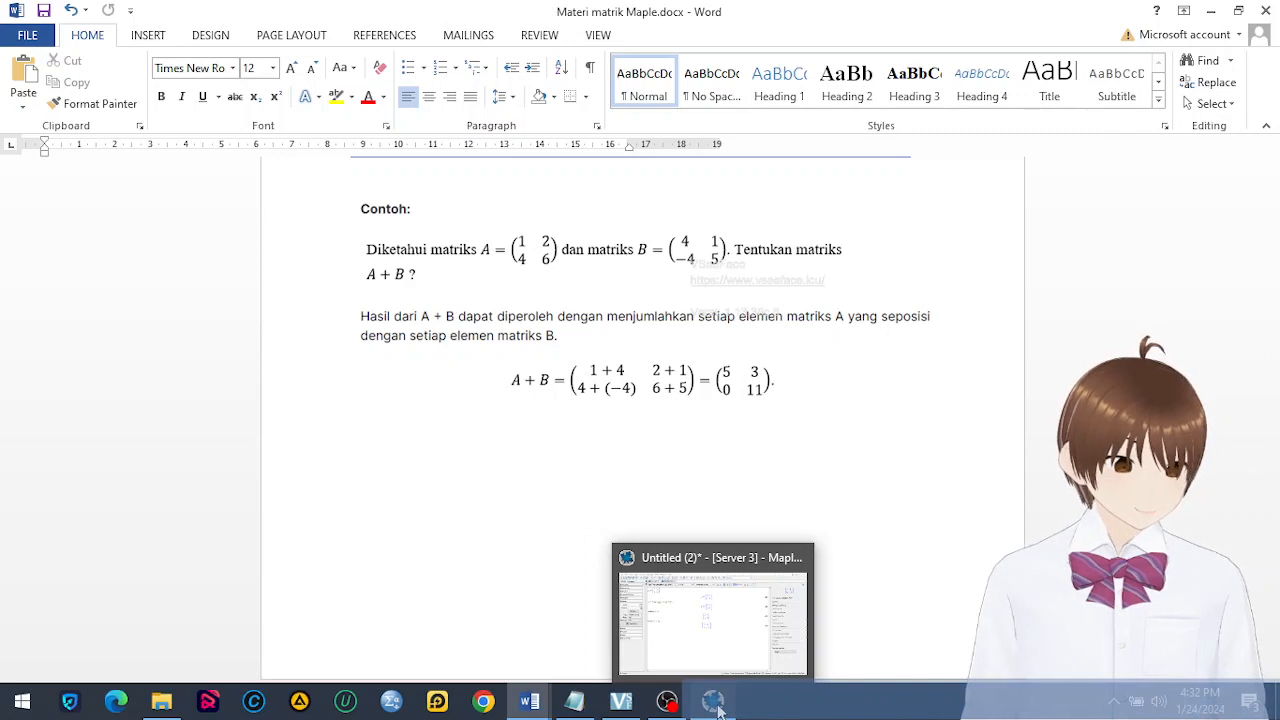
Return to the Maple worksheet and delete all of its contents
{"action": "left_click", "coordinate": [717, 705]}
{"action": "key", "text": "ctrl+a"}
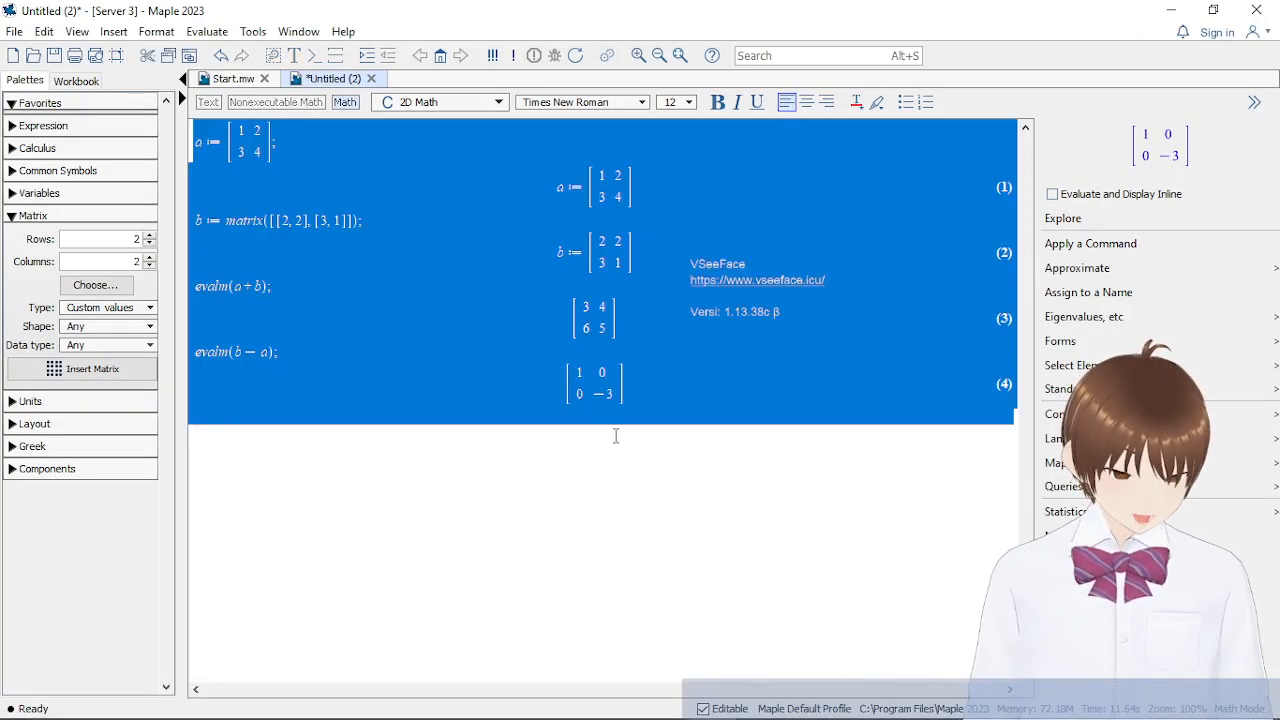
{"action": "key", "text": "Delete"}
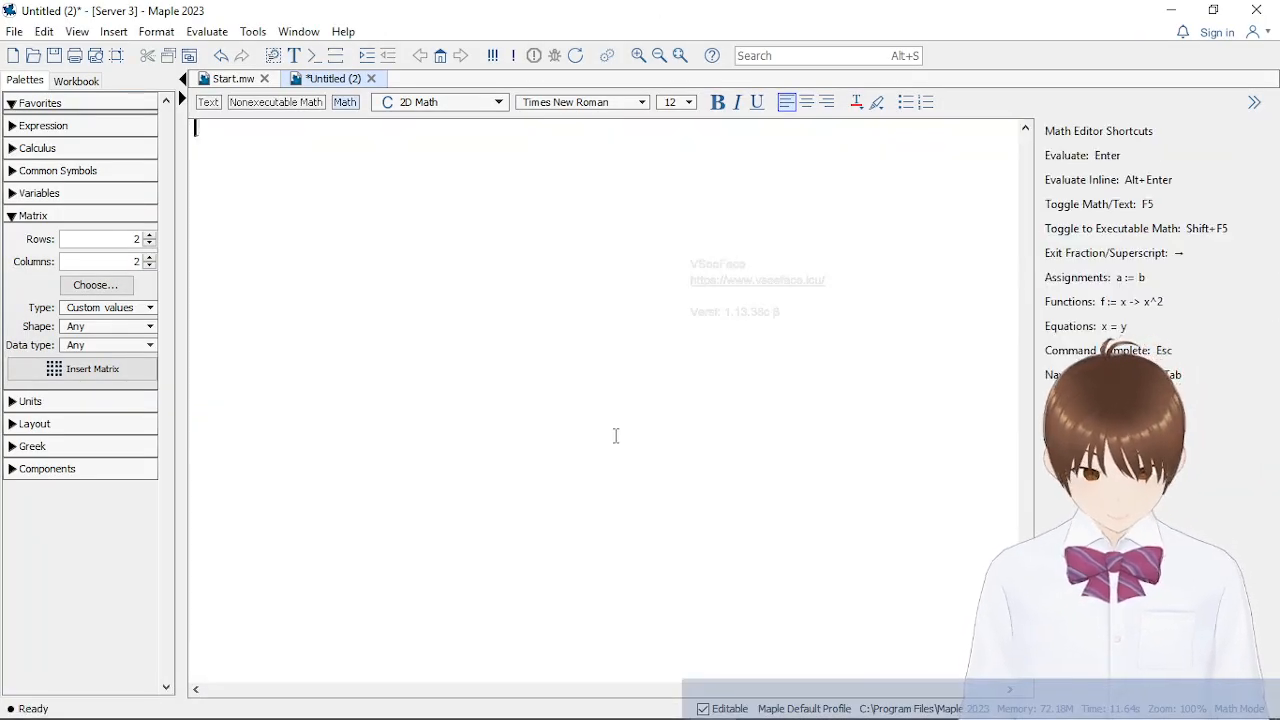
Assign an empty 2 × 2 matrix template to a on the first line of the worksheet
{"action": "type", "text": "a :"}
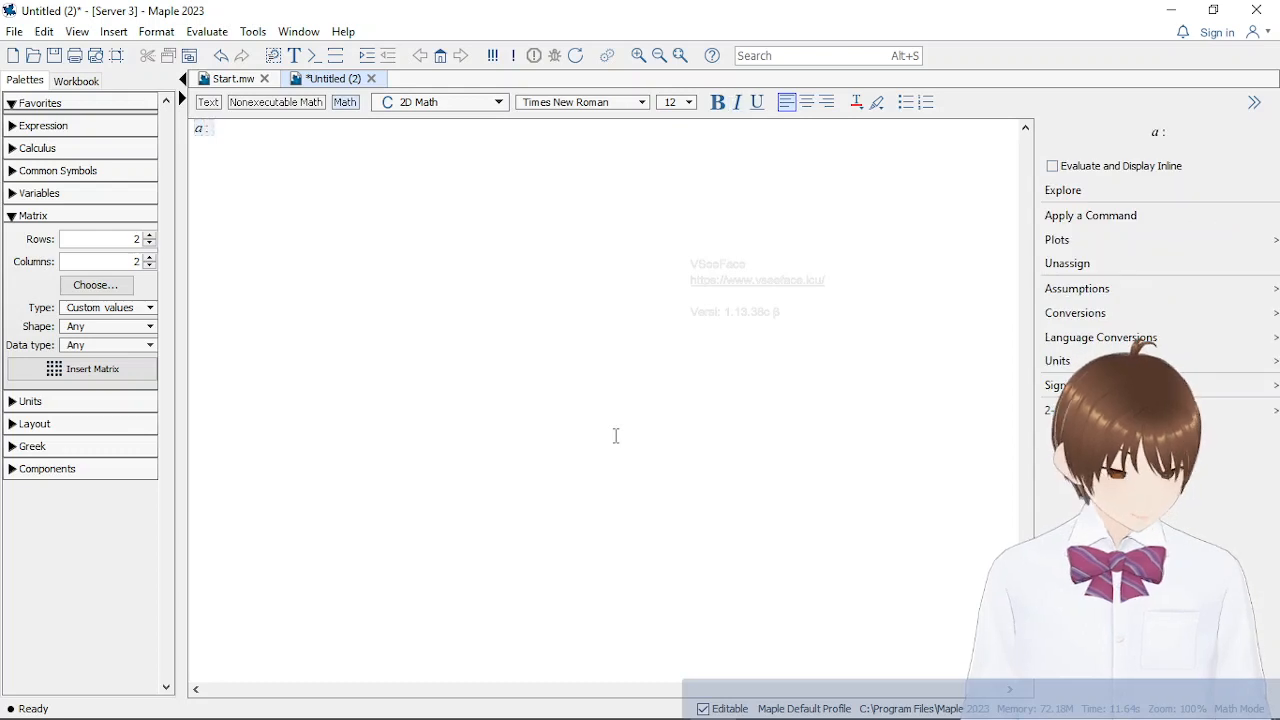
{"action": "type", "text": "="}
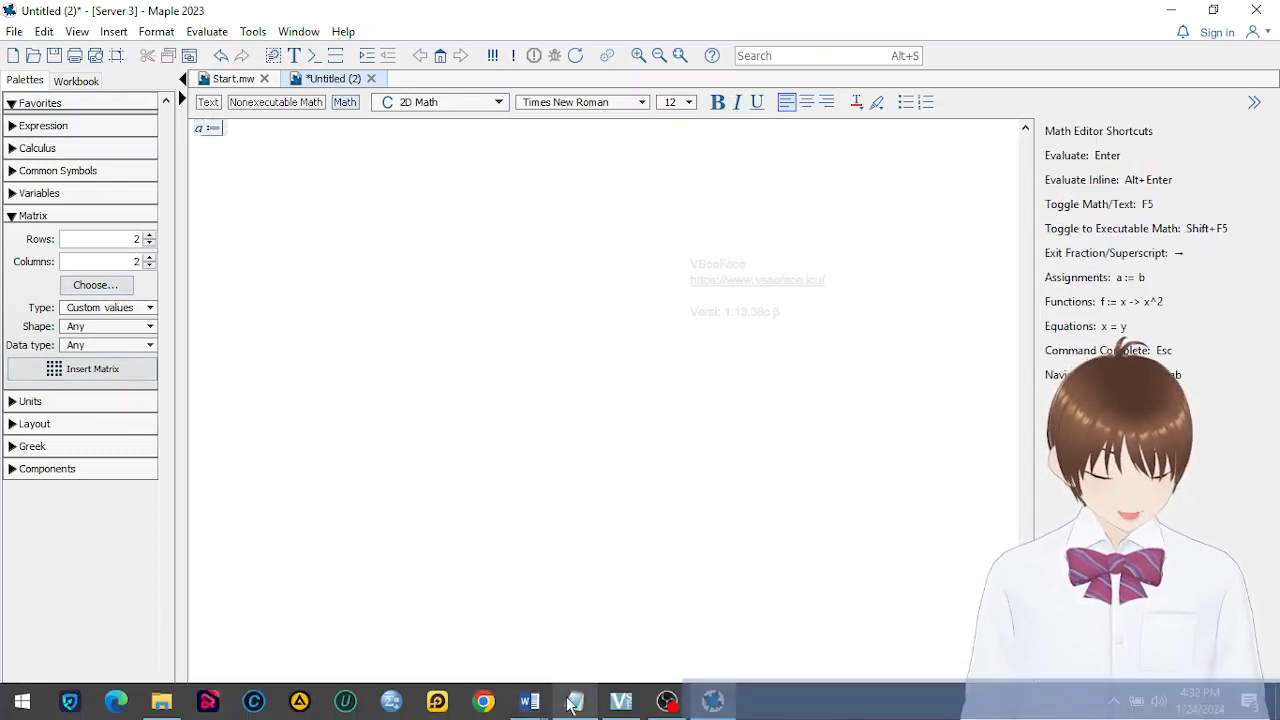
{"action": "left_click", "coordinate": [50, 372]}
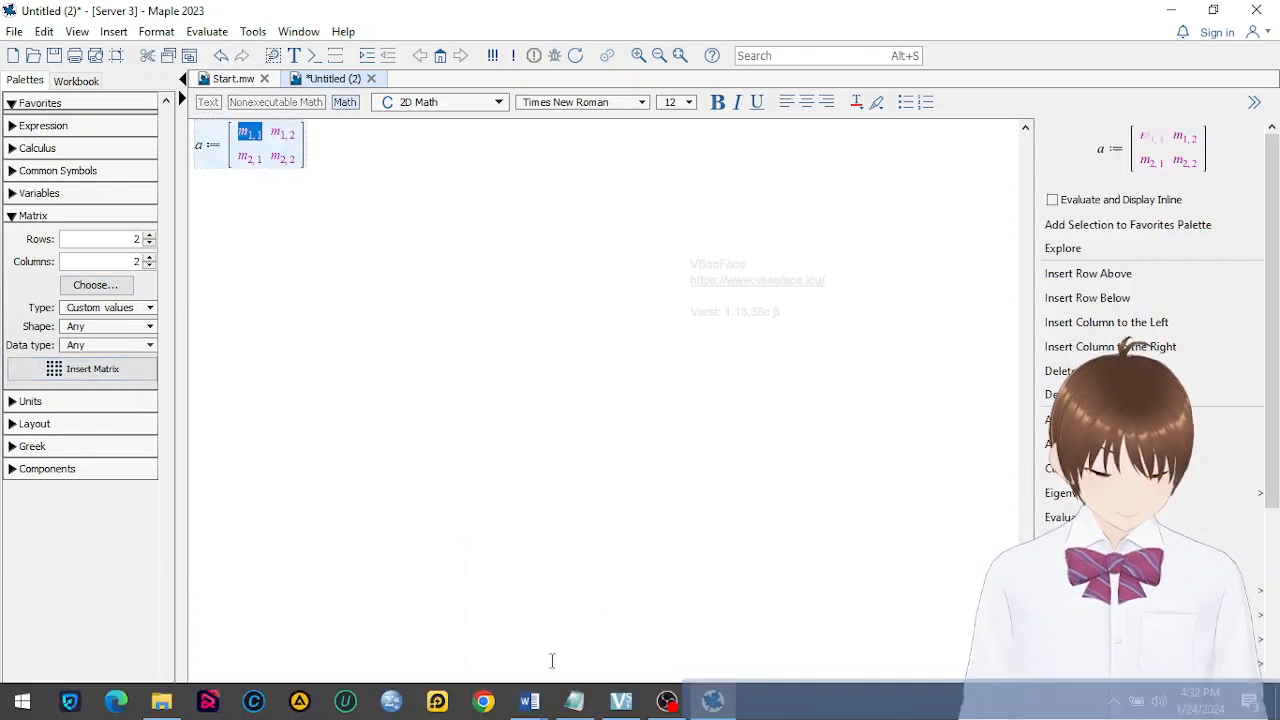
{"action": "mouse_move", "coordinate": [528, 700]}
{"action": "mouse_move", "coordinate": [486, 643]}
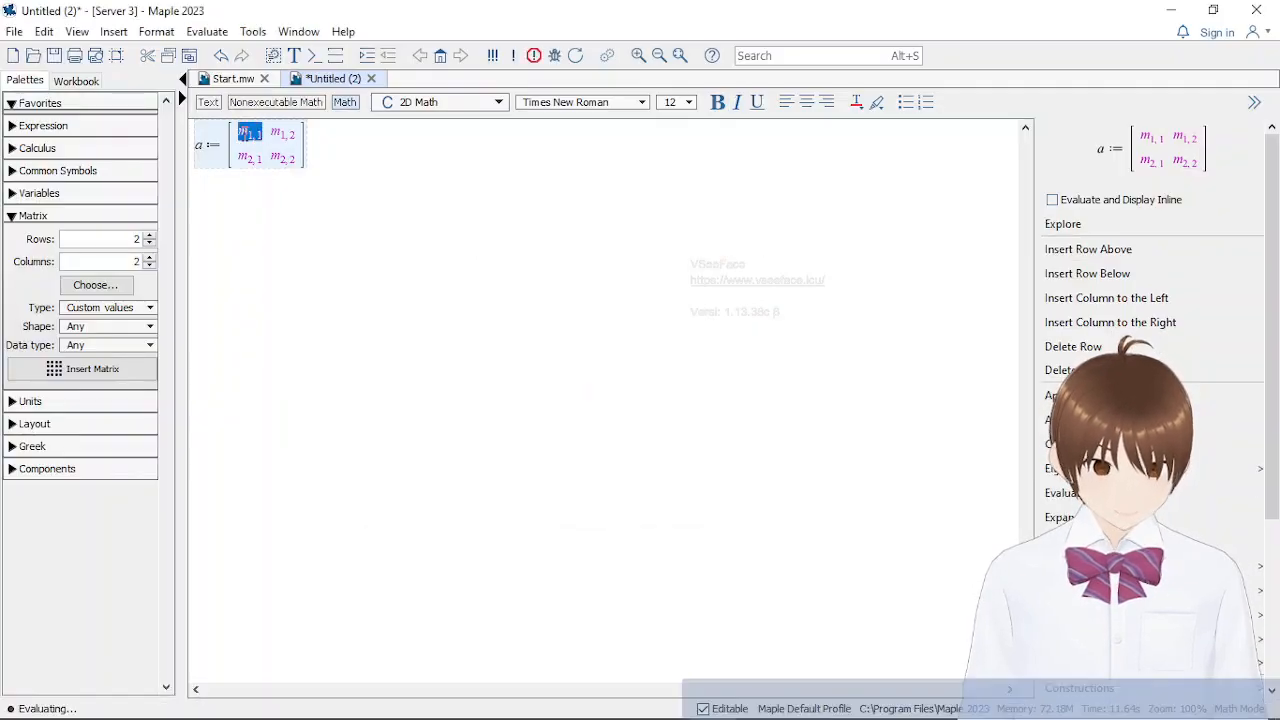
Fill matrix a with 1, 2 in the first row and 4, 6 in the second, end it with a semicolon and evaluate it
{"action": "type", "text": "1"}
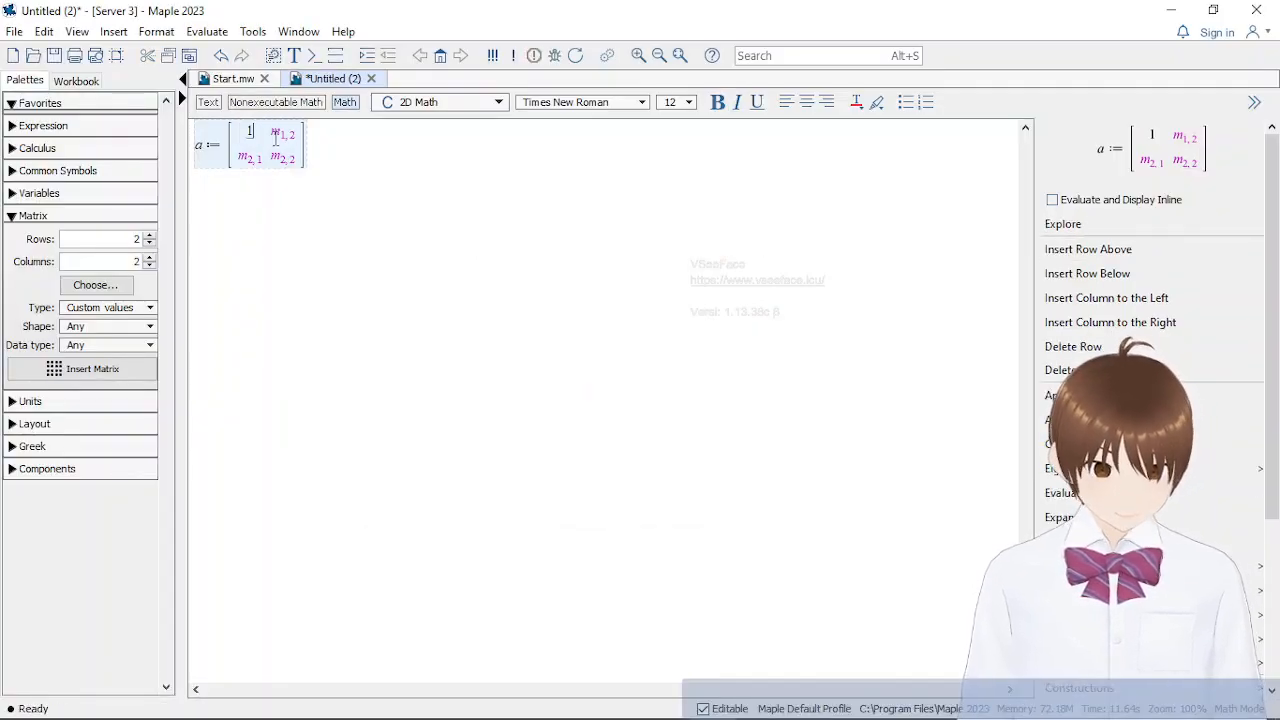
{"action": "key", "text": "Tab"}
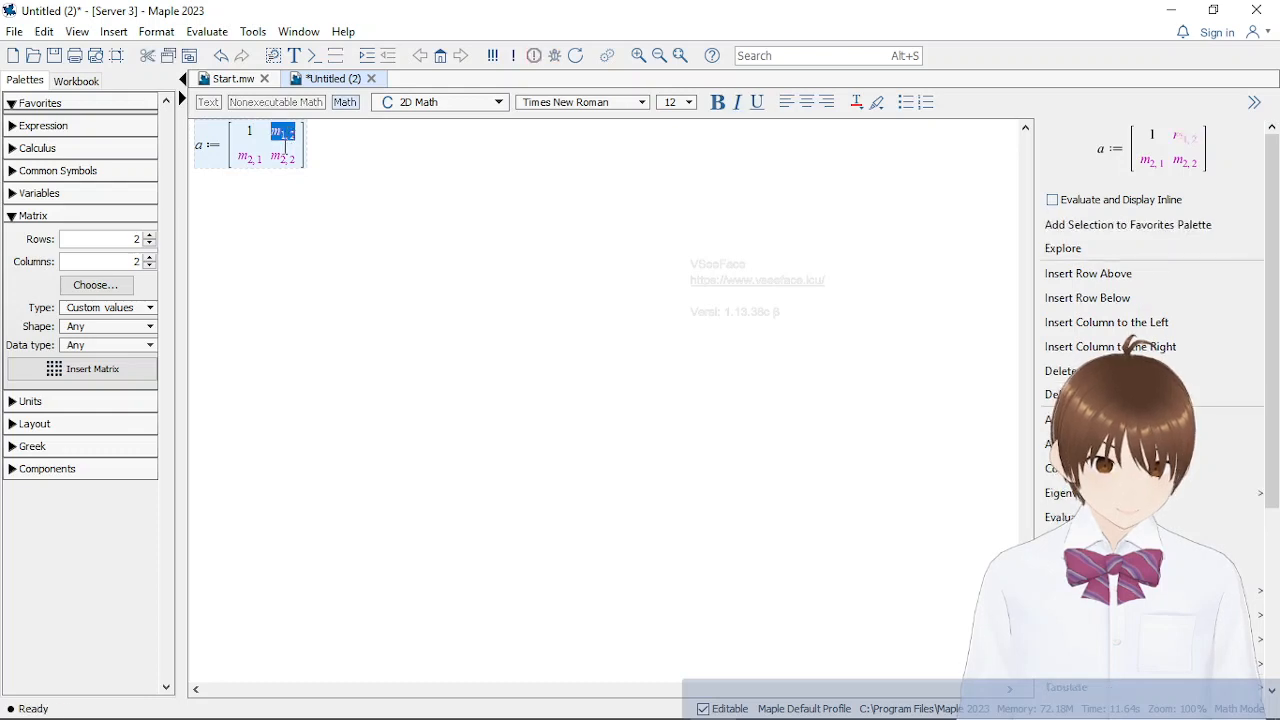
{"action": "type", "text": "2"}
{"action": "key", "text": "Tab"}
{"action": "type", "text": "4"}
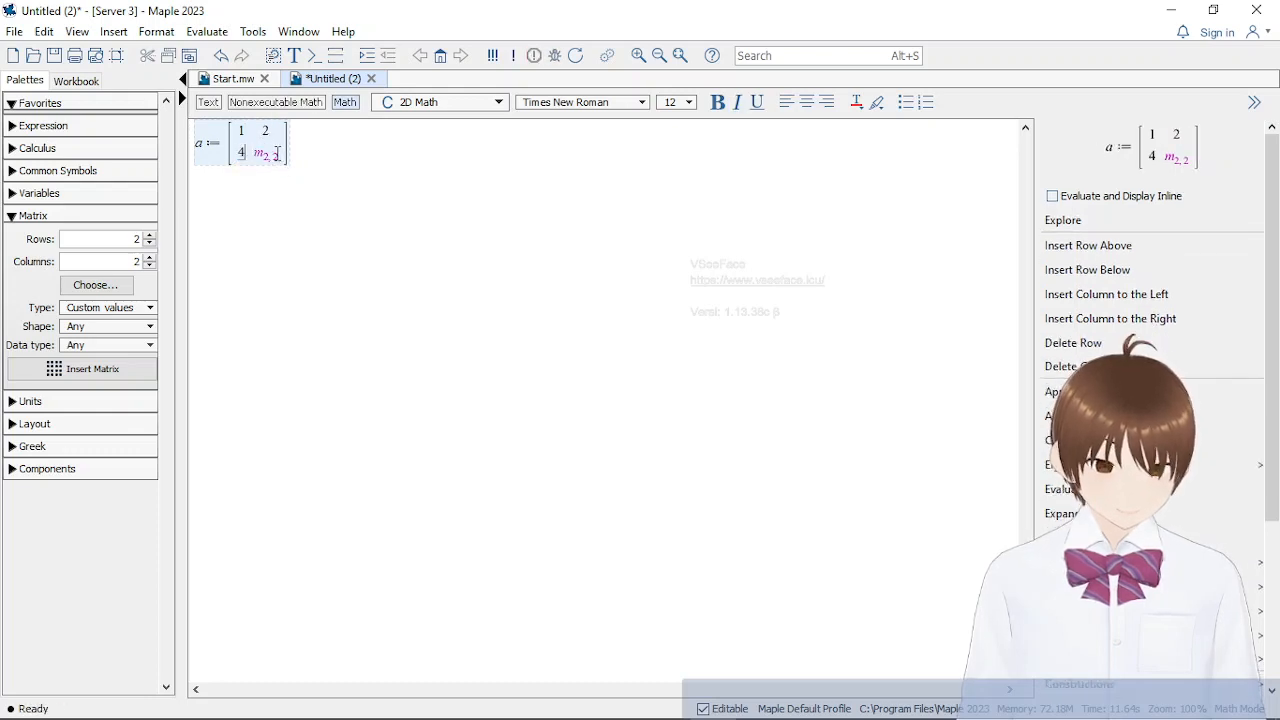
{"action": "key", "text": "Tab"}
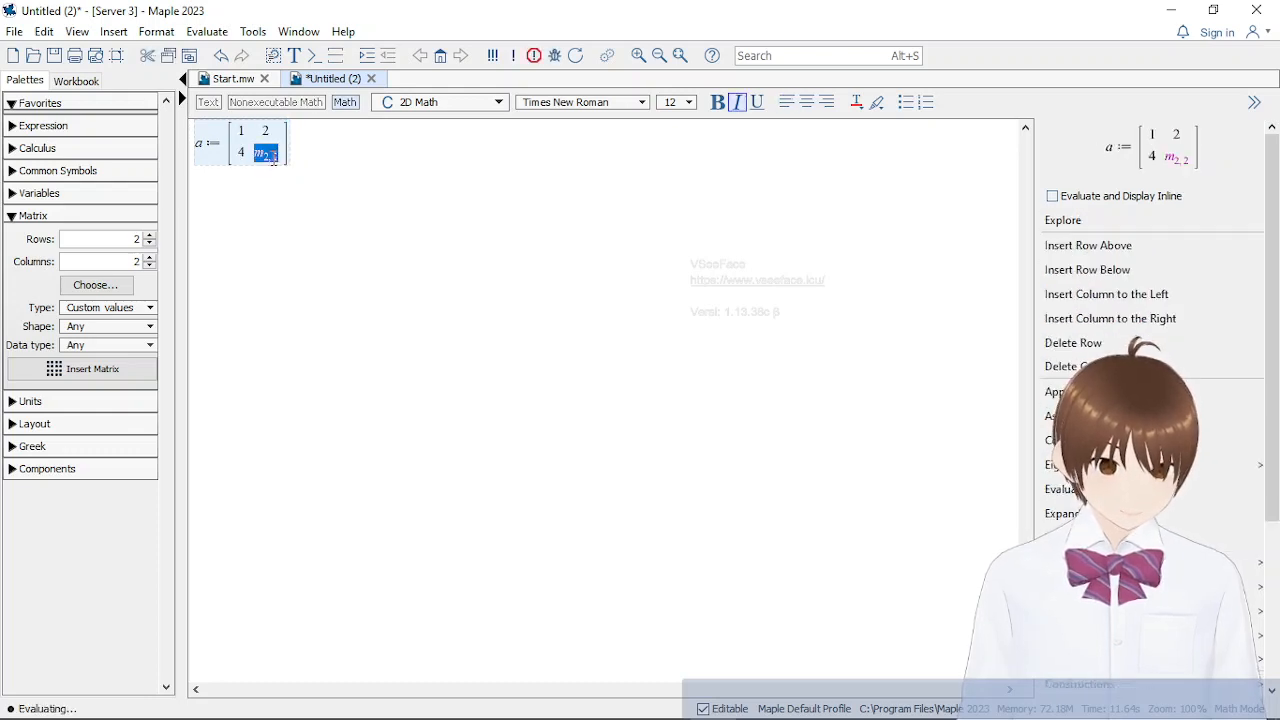
{"action": "type", "text": "6"}
{"action": "left_click", "coordinate": [326, 144]}
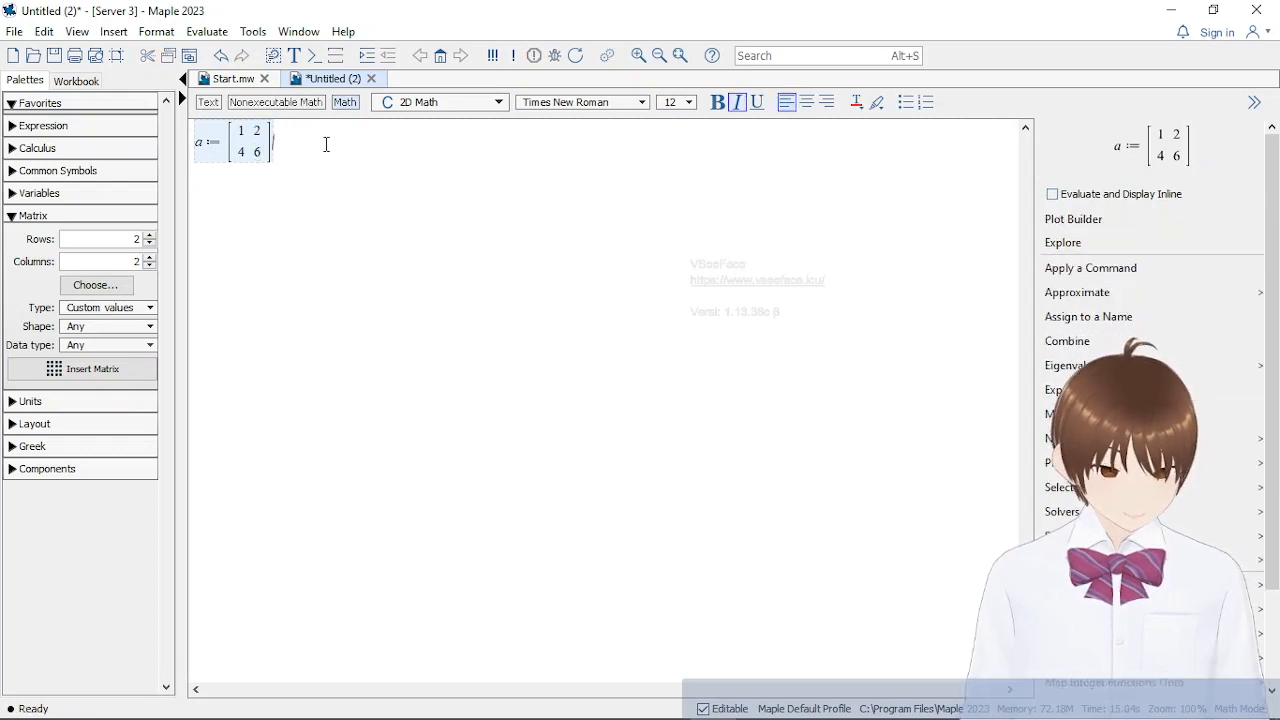
{"action": "key", "text": "Return"}
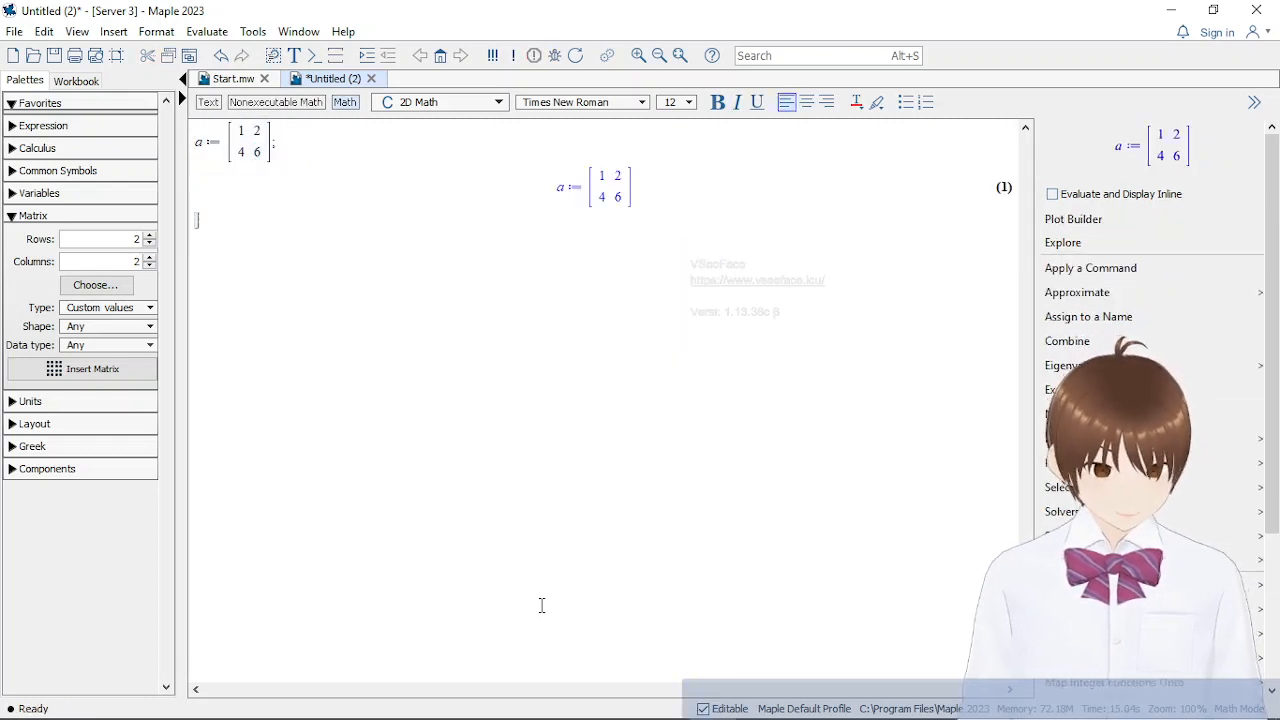
Assign an empty 2 × 2 matrix template to b on the line below a's output
{"action": "type", "text": "b "}
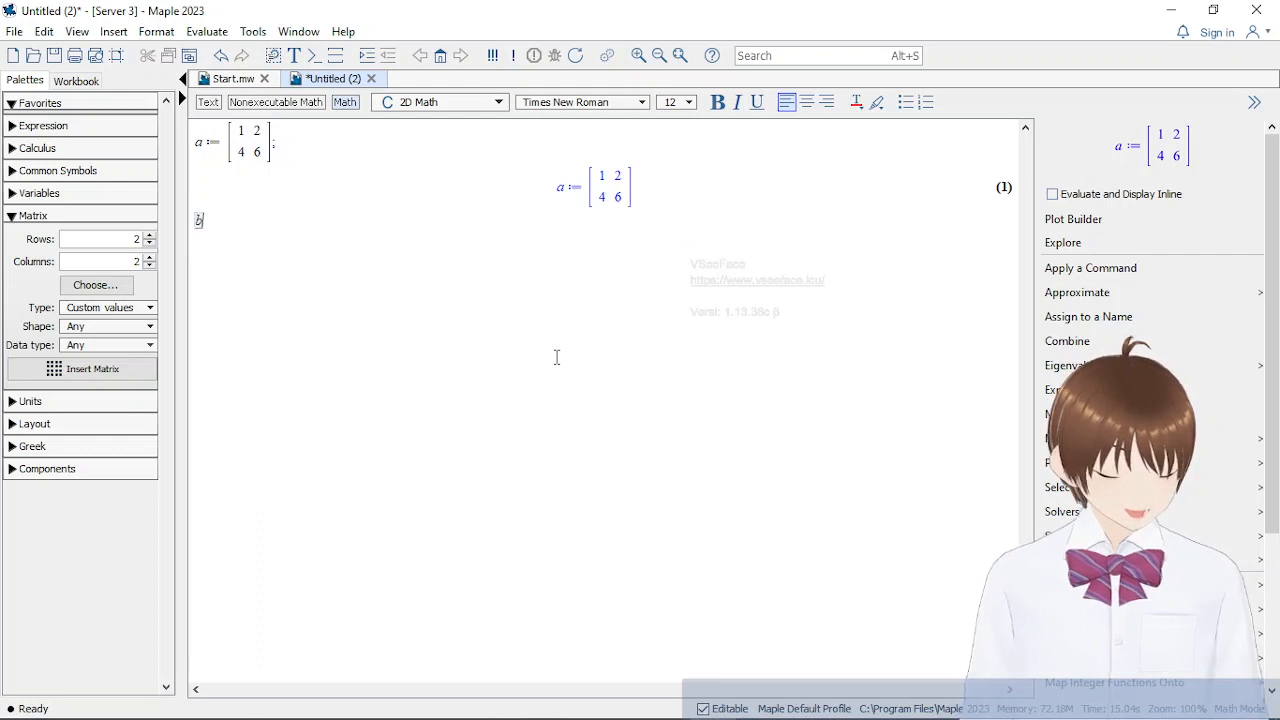
{"action": "type", "text": ":="}
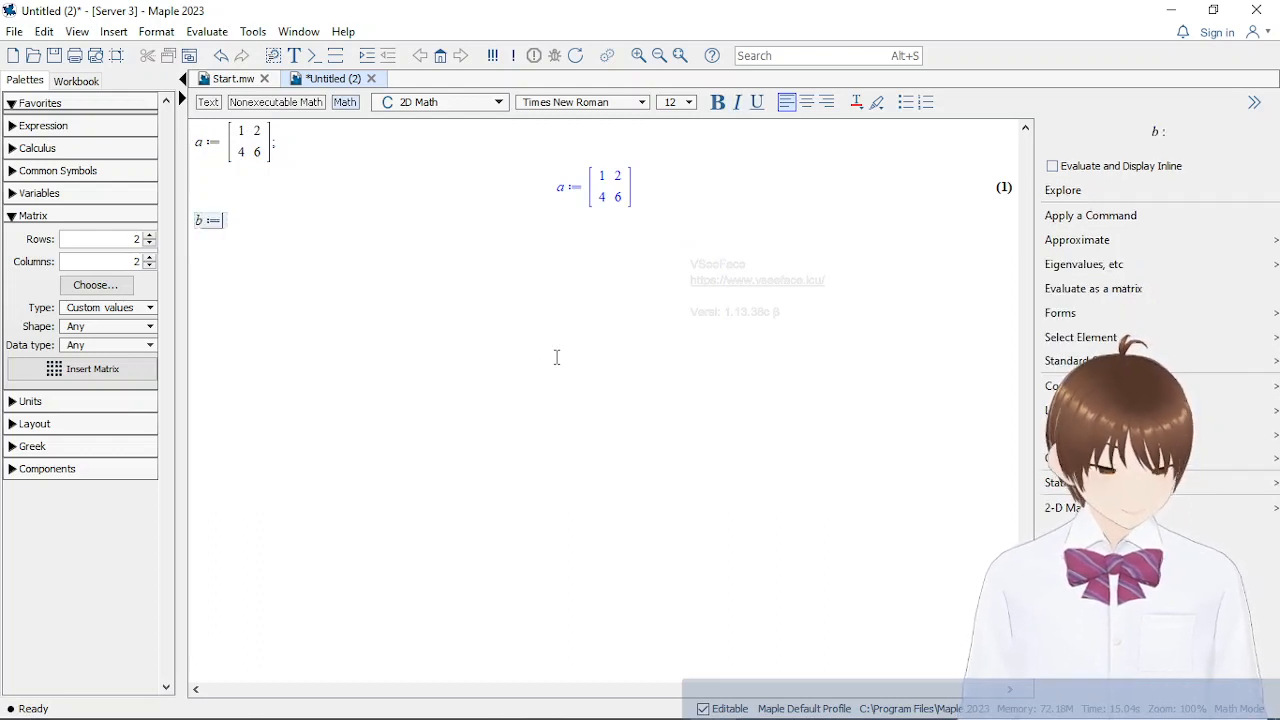
{"action": "left_click", "coordinate": [98, 366]}
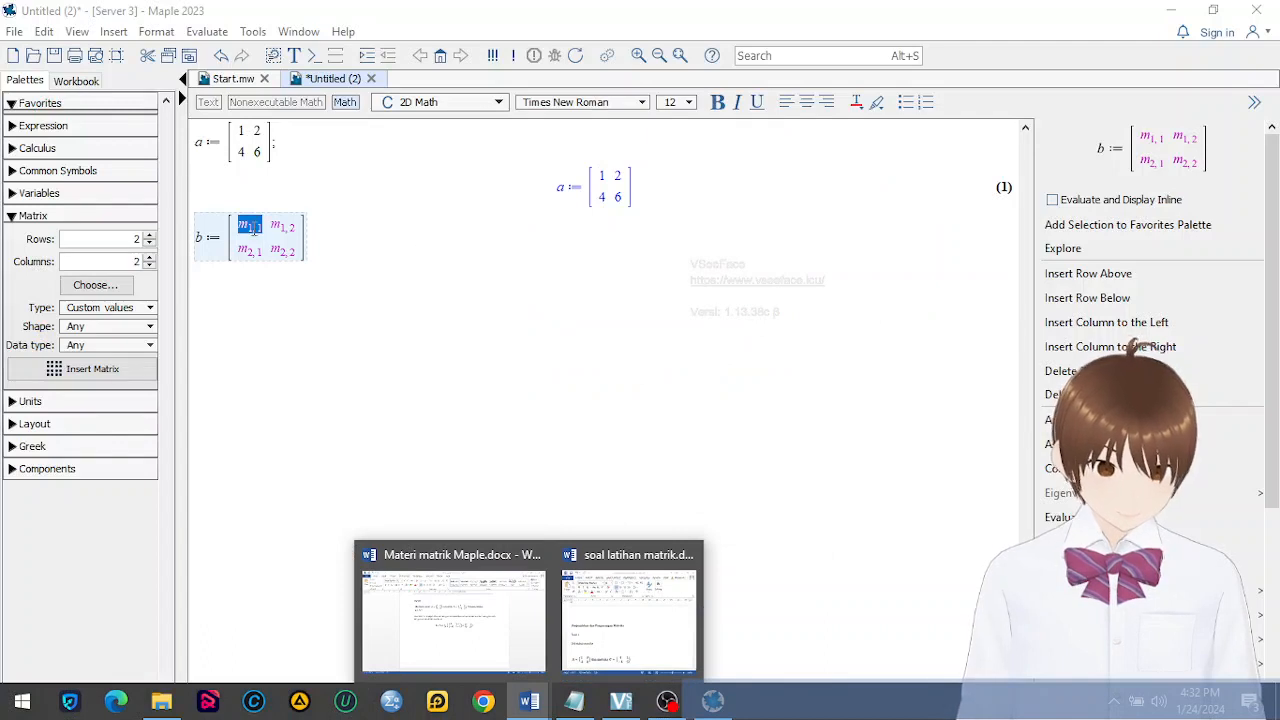
Enter 4 and 1 in the first row of matrix b
{"action": "left_click", "coordinate": [255, 228]}
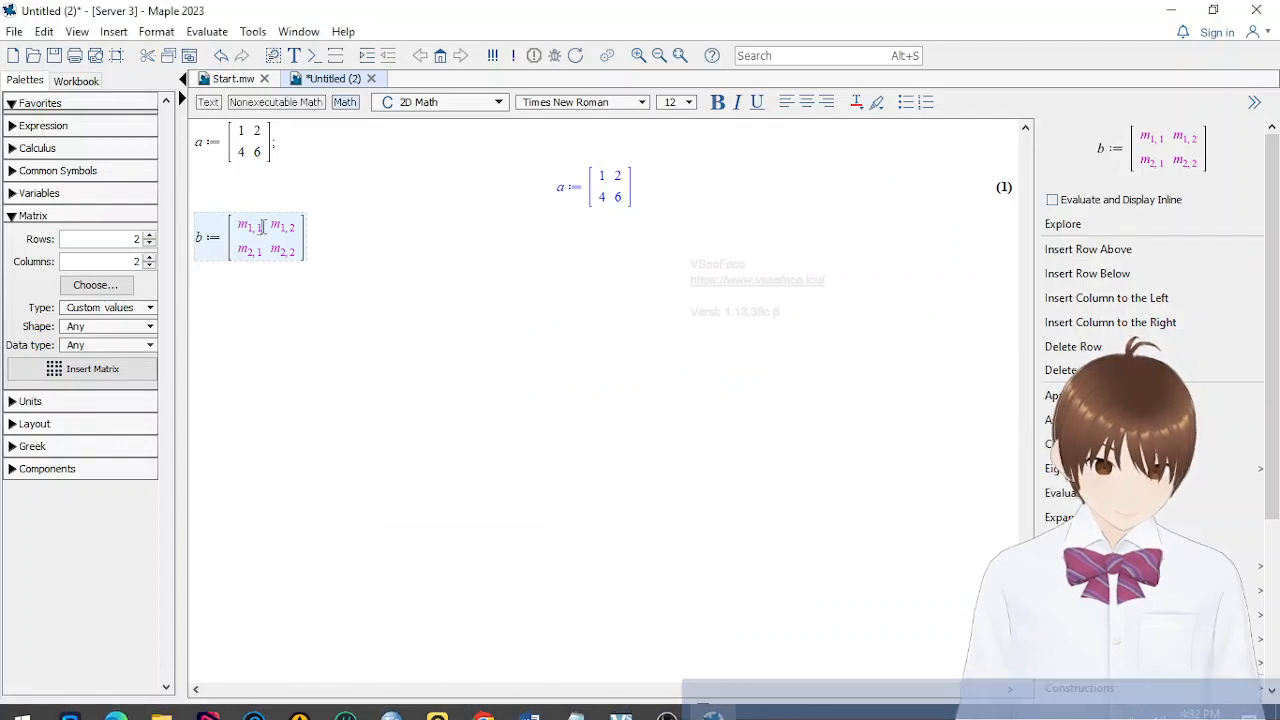
{"action": "left_click_drag", "start_coordinate": [264, 227], "coordinate": [240, 227]}
{"action": "type", "text": "4"}
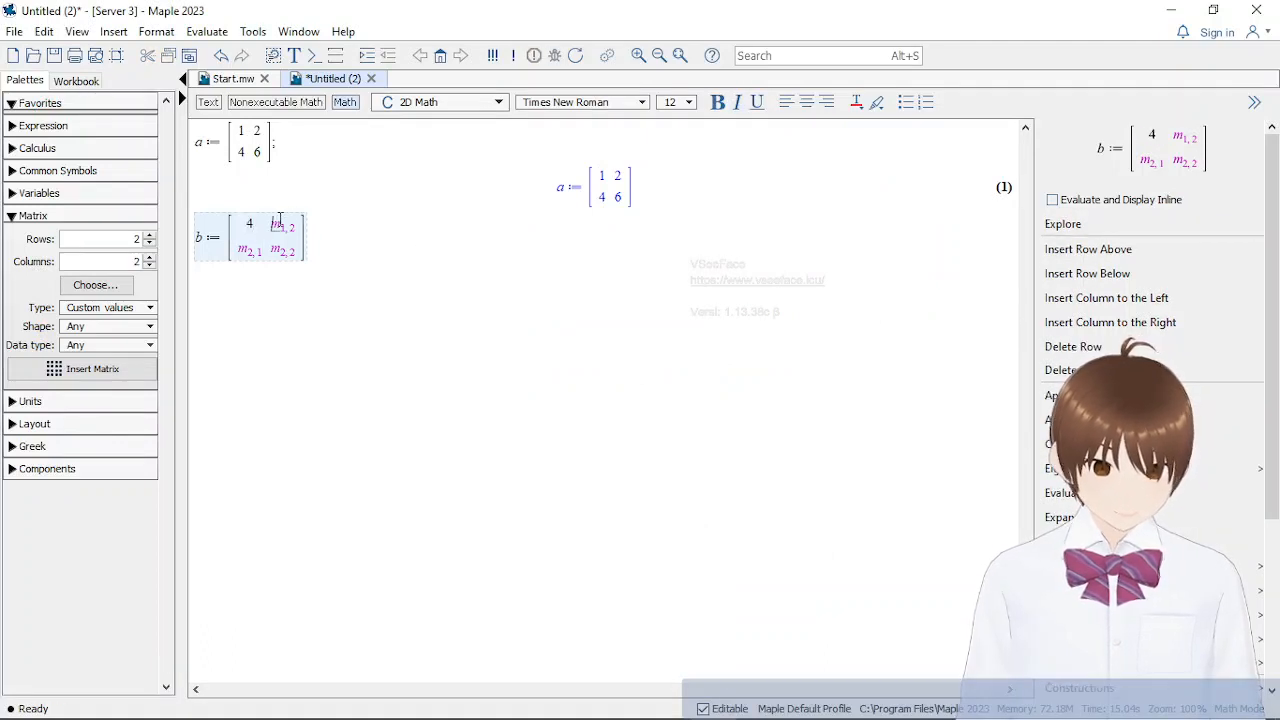
{"action": "double_click", "coordinate": [280, 224]}
{"action": "type", "text": "1"}
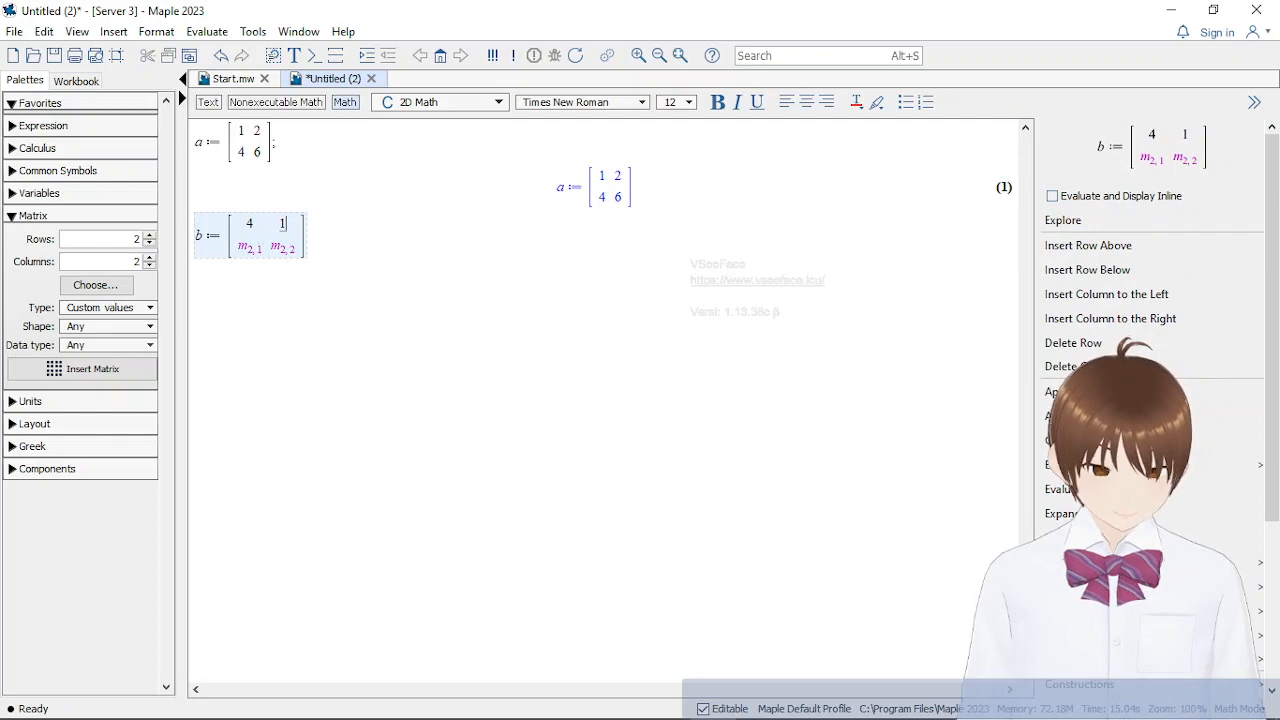
Enter -4 and 5 in the second row of matrix b, end the assignment with a semicolon and evaluate it
{"action": "mouse_move", "coordinate": [537, 700]}
{"action": "mouse_move", "coordinate": [505, 640]}
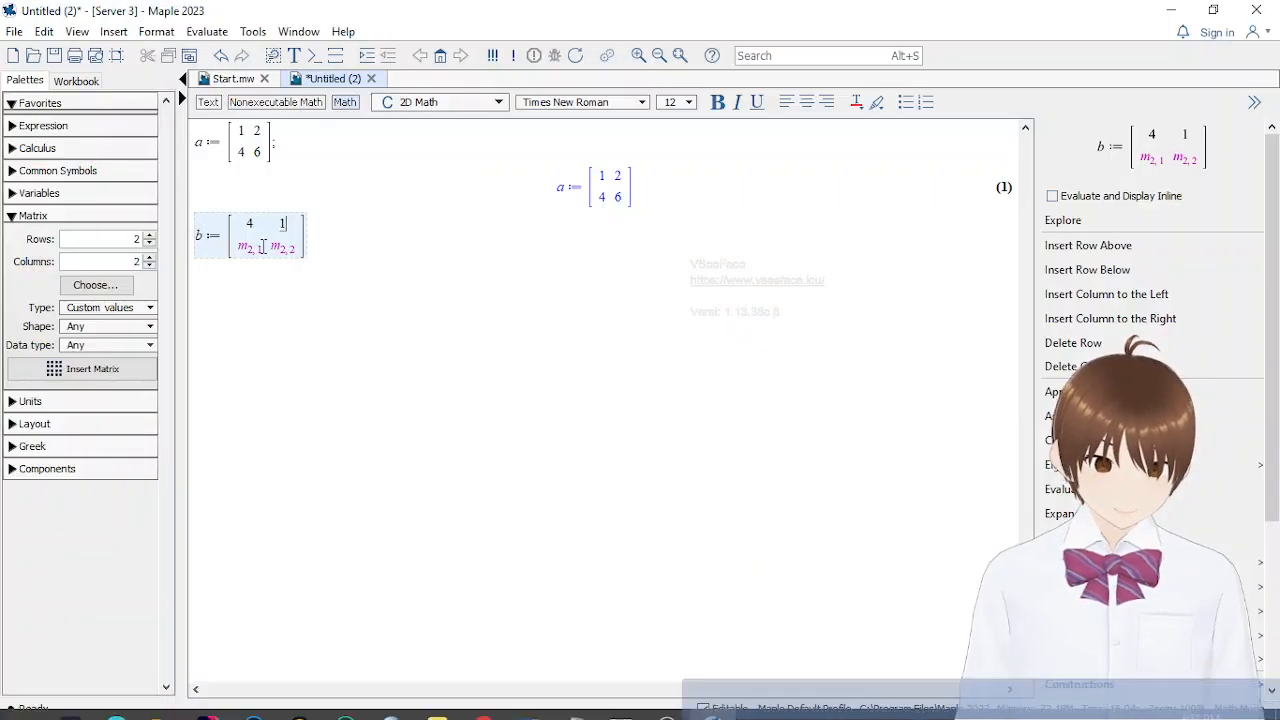
{"action": "double_click", "coordinate": [247, 249]}
{"action": "type", "text": "-4"}
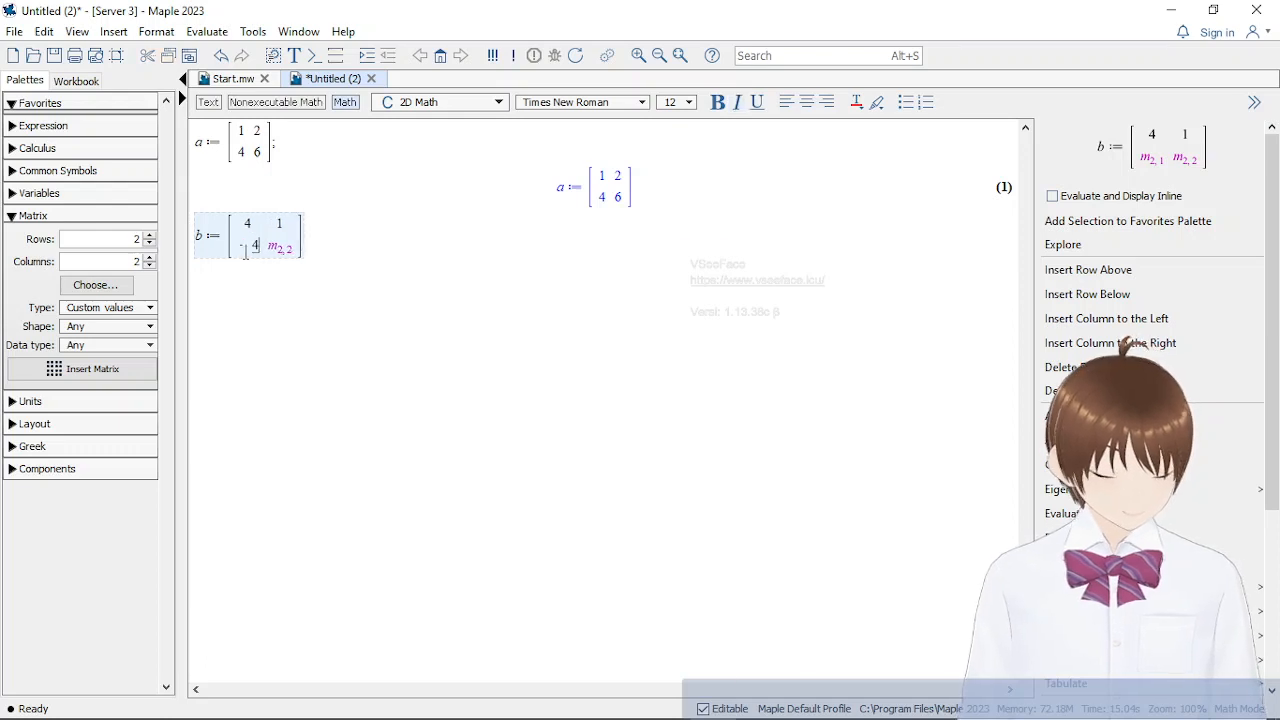
{"action": "double_click", "coordinate": [278, 248]}
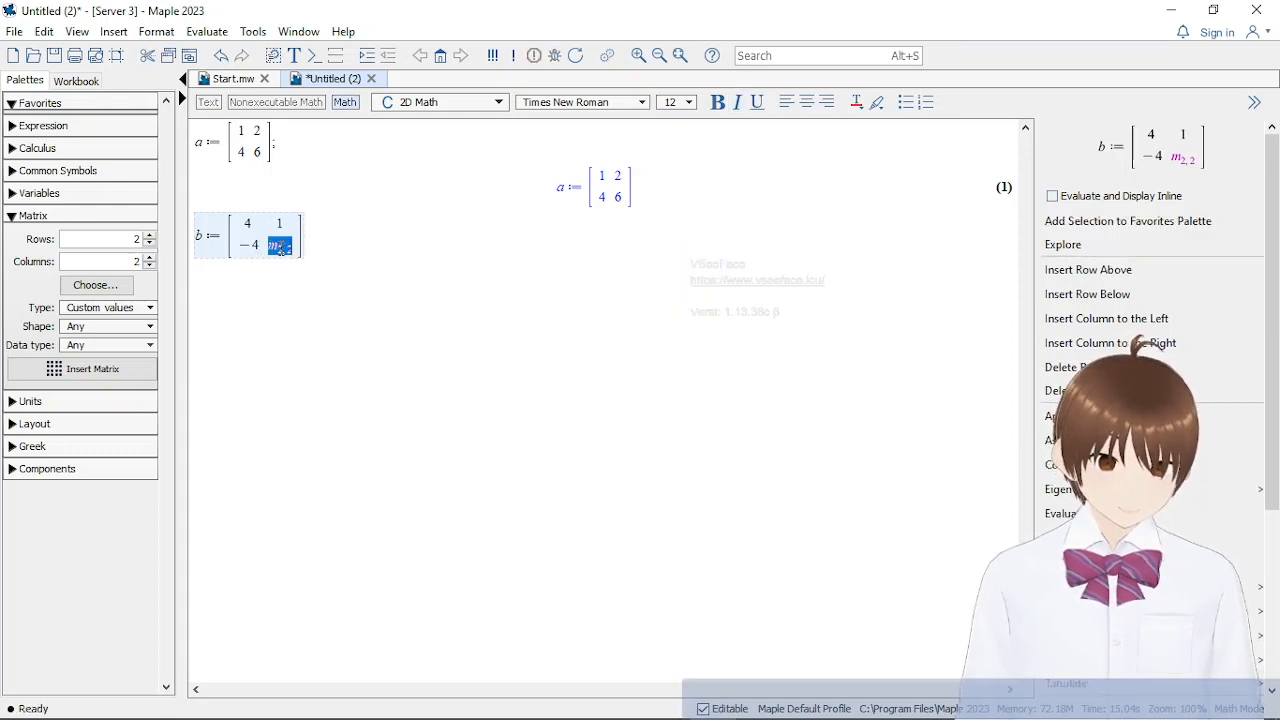
{"action": "type", "text": "5]]"}
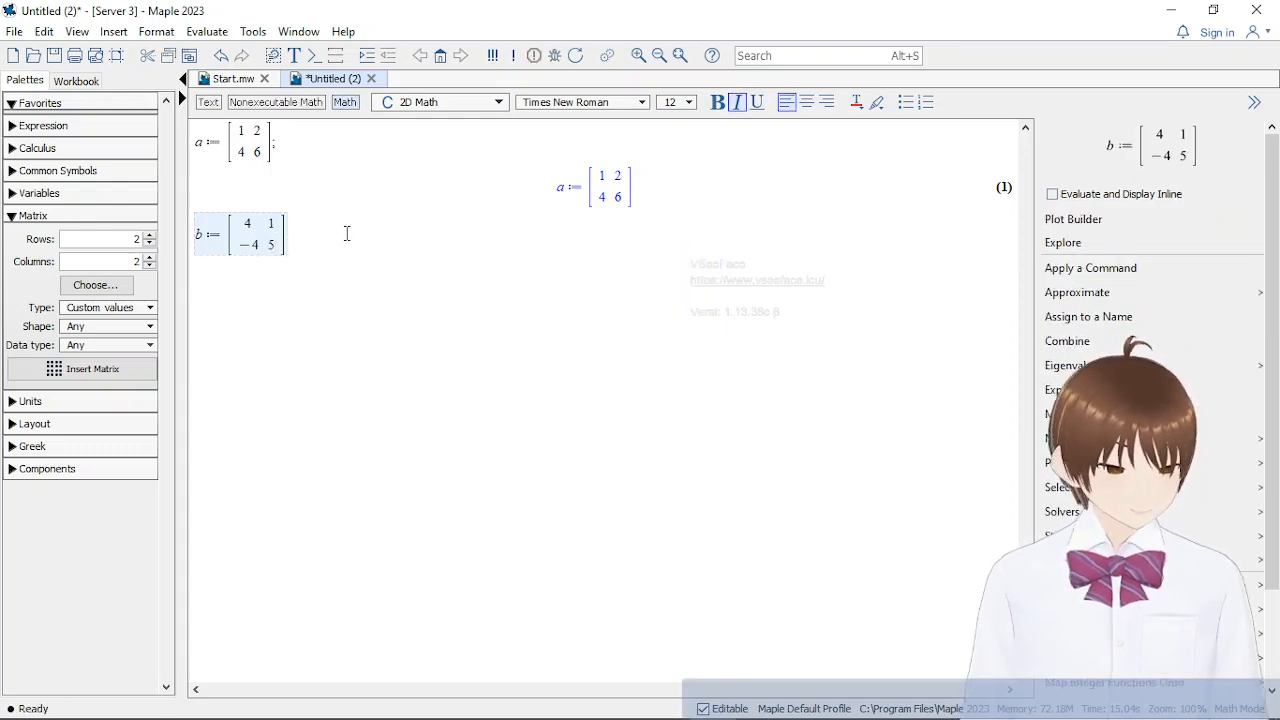
{"action": "type", "text": ";"}
{"action": "key", "text": "Return"}
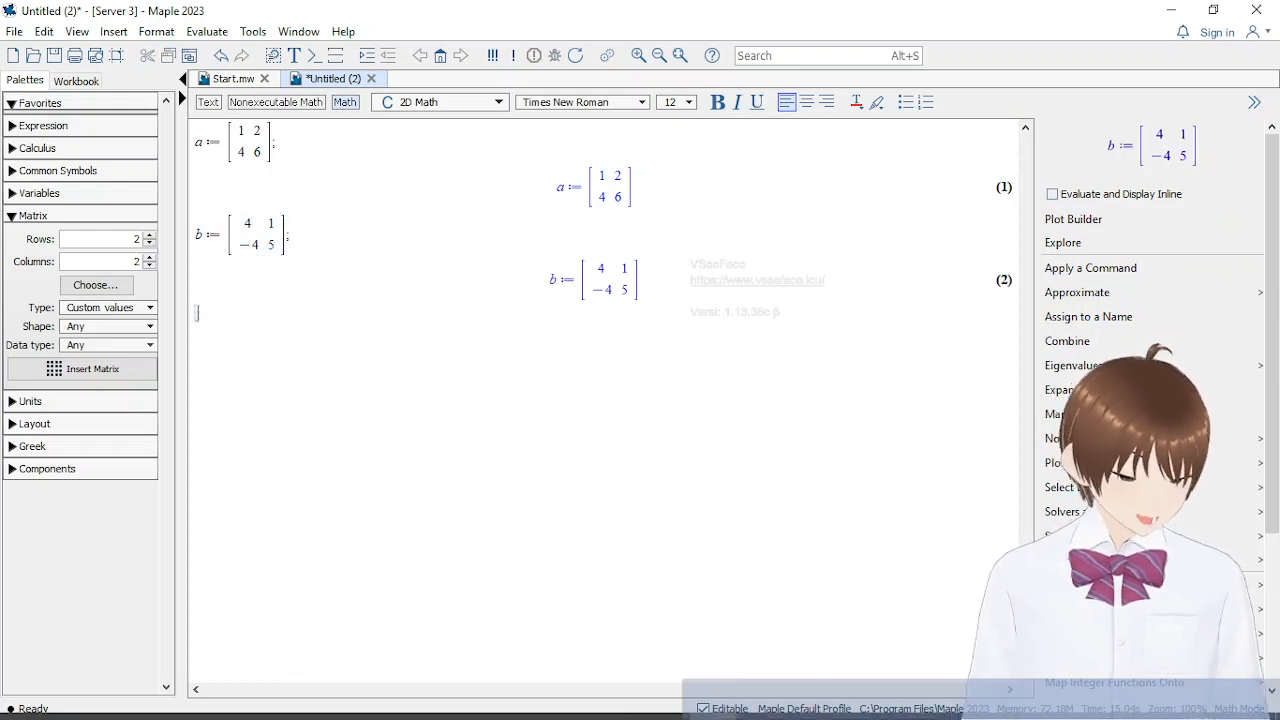
Check the worked A + B example in the Word document Materi matrik Maple.docx and return to Maple
{"action": "mouse_move", "coordinate": [529, 701]}
{"action": "left_click", "coordinate": [473, 606]}
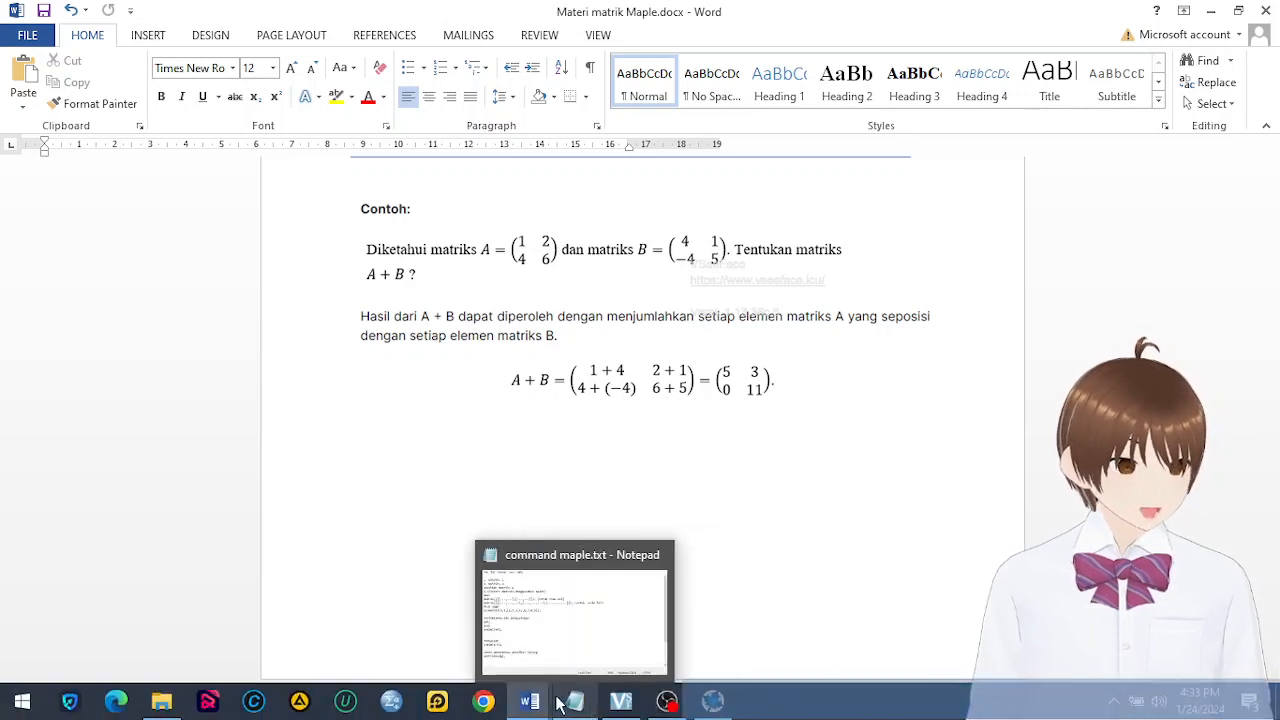
{"action": "mouse_move", "coordinate": [707, 706]}
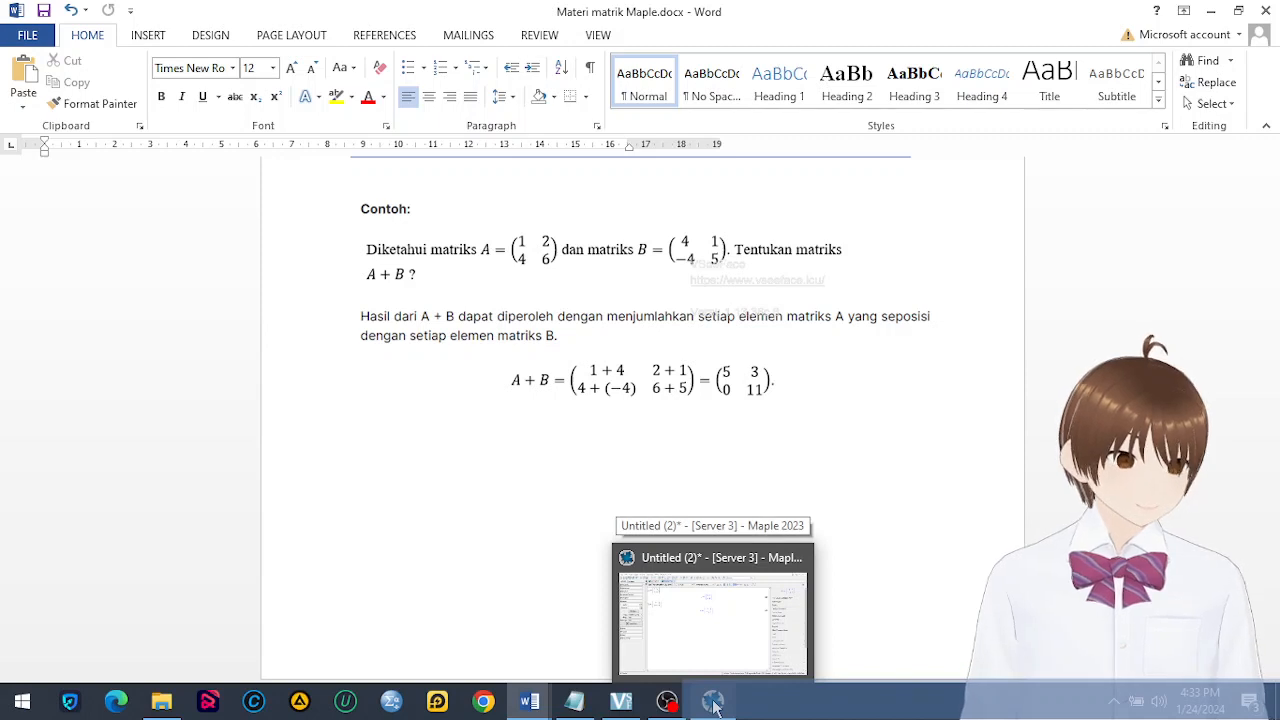
{"action": "left_click", "coordinate": [713, 706]}
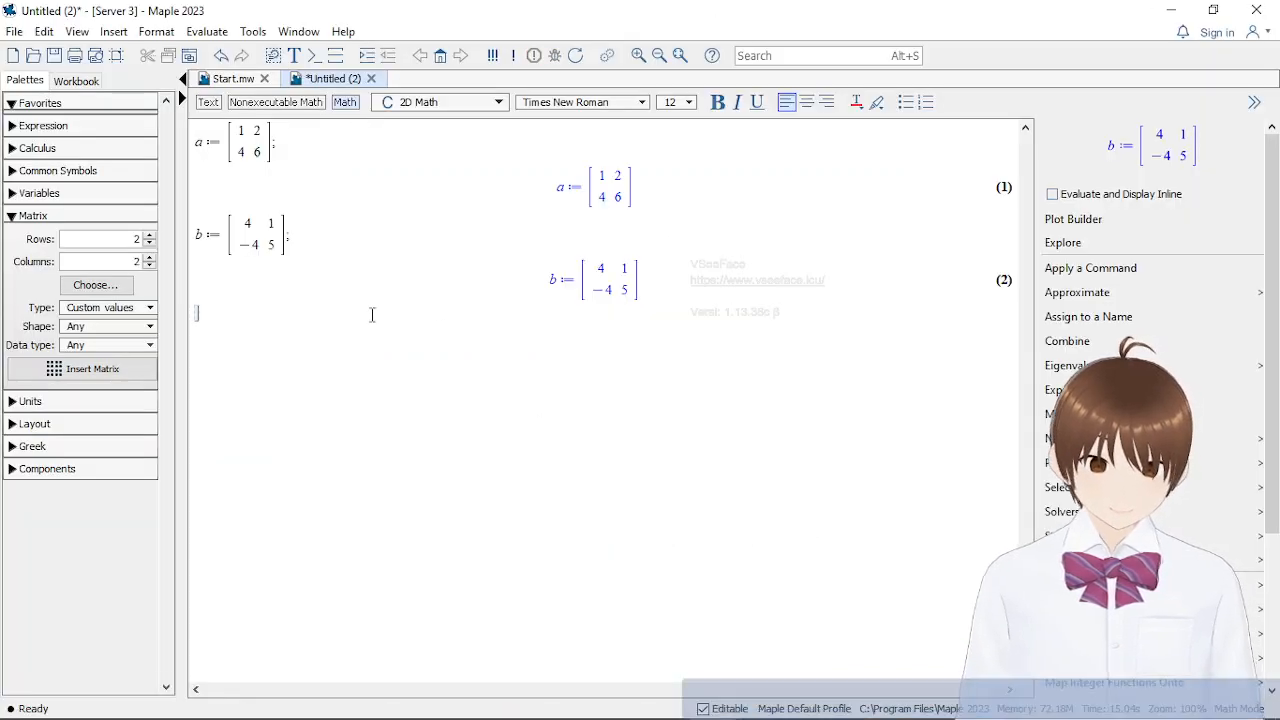
Add the two matrices by evaluating evalm(a + b); on the line below b's output
{"action": "type", "text": "evalm"}
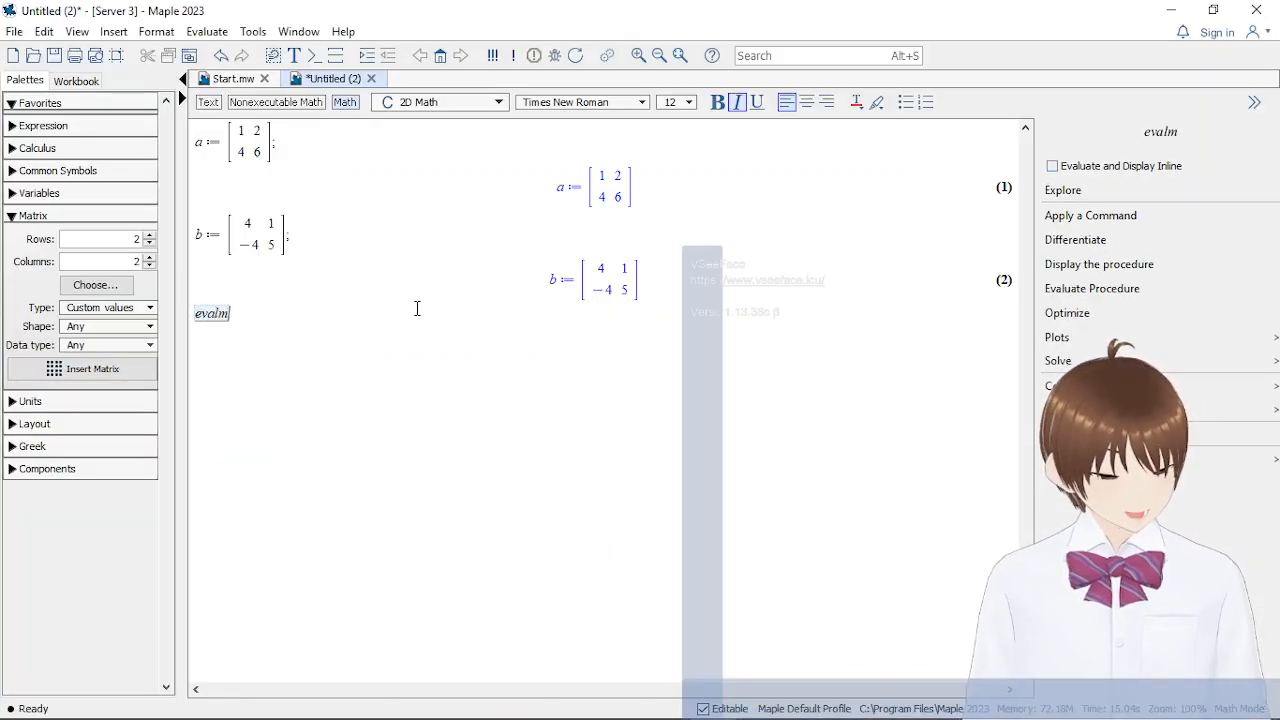
{"action": "type", "text": "(a +"}
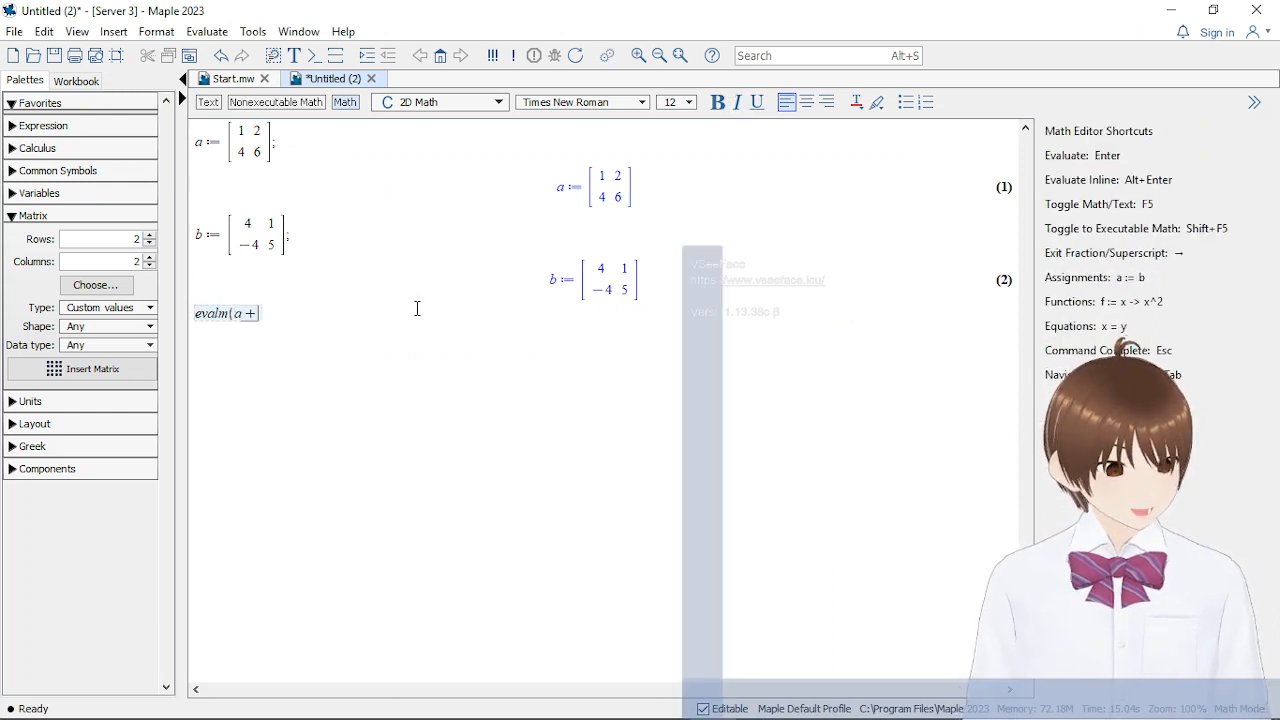
{"action": "type", "text": " b)"}
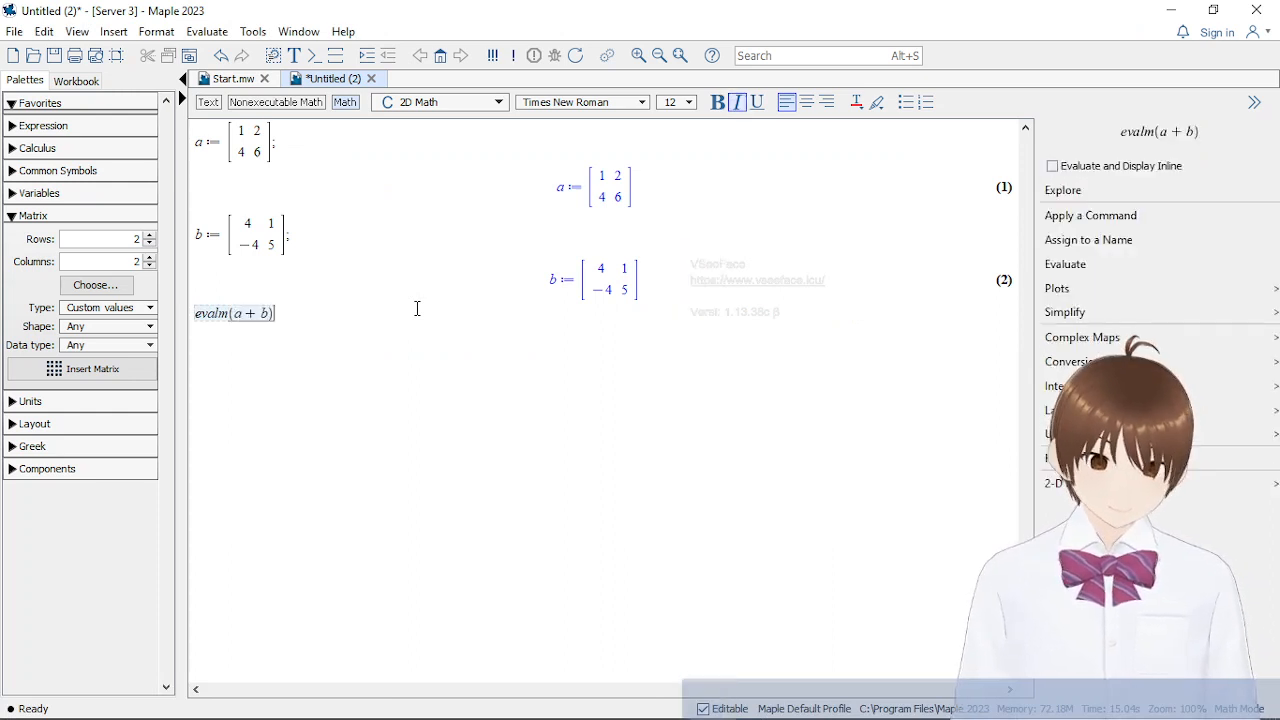
{"action": "type", "text": ";"}
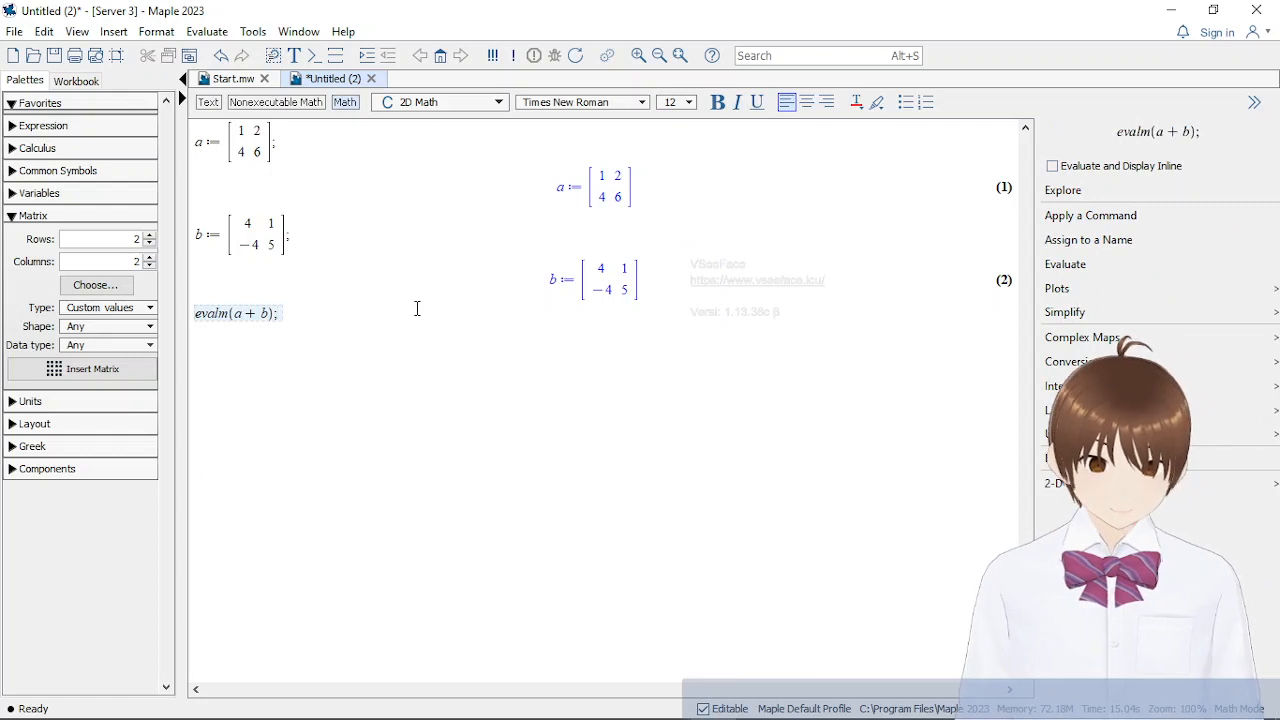
{"action": "key", "text": "Return"}
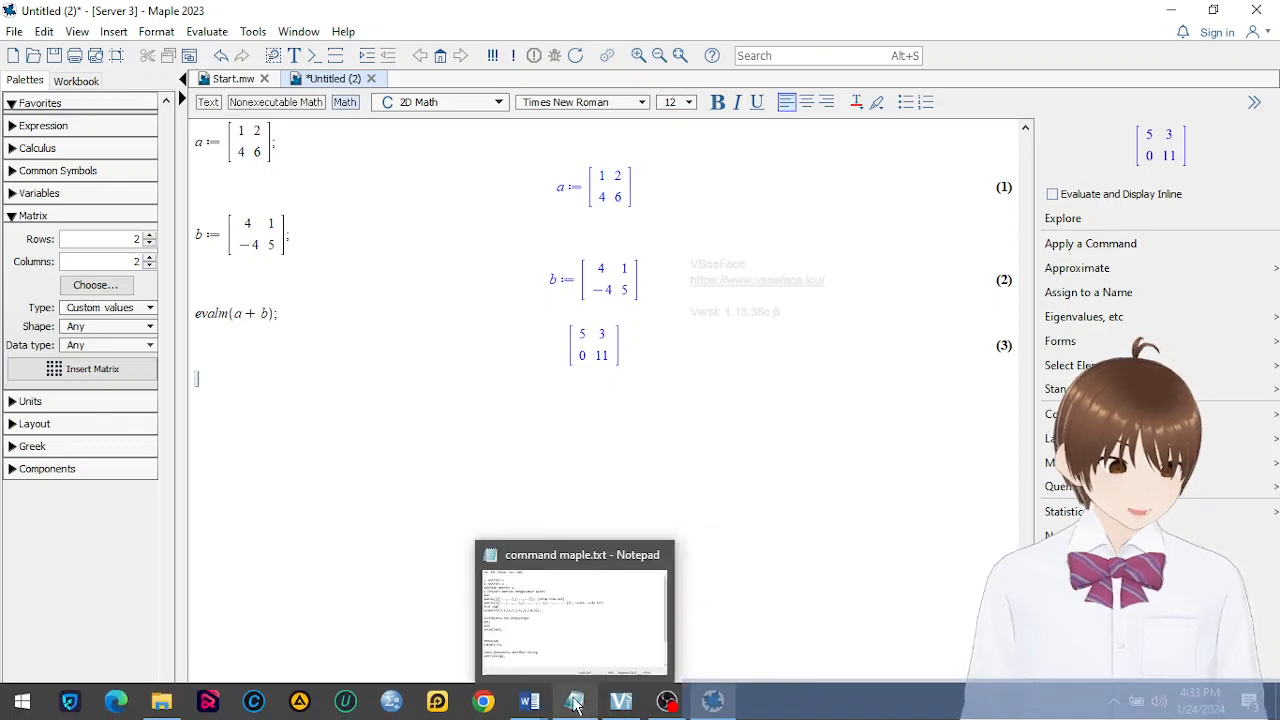
Switch to Materi matrik Maple.docx in Word and examine the A + B answer, the matrix subtraction section and its A − B example
{"action": "mouse_move", "coordinate": [535, 706]}
{"action": "mouse_move", "coordinate": [505, 608]}
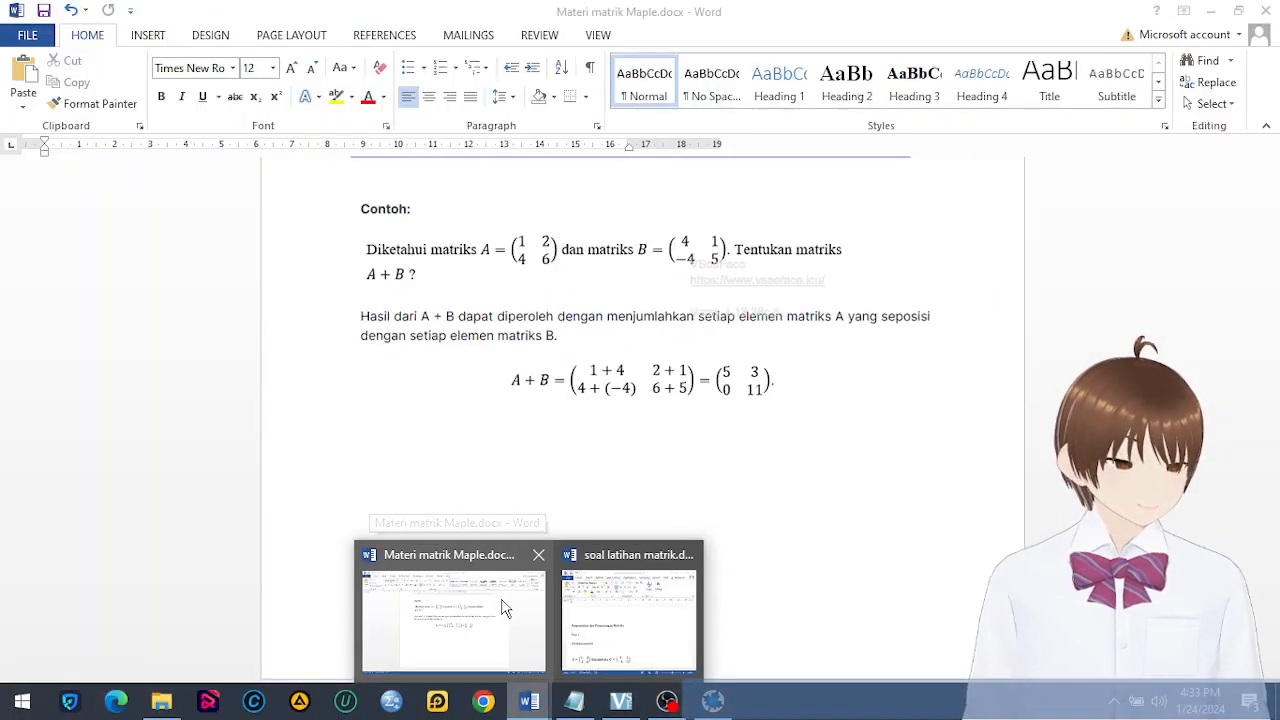
{"action": "left_click", "coordinate": [505, 608]}
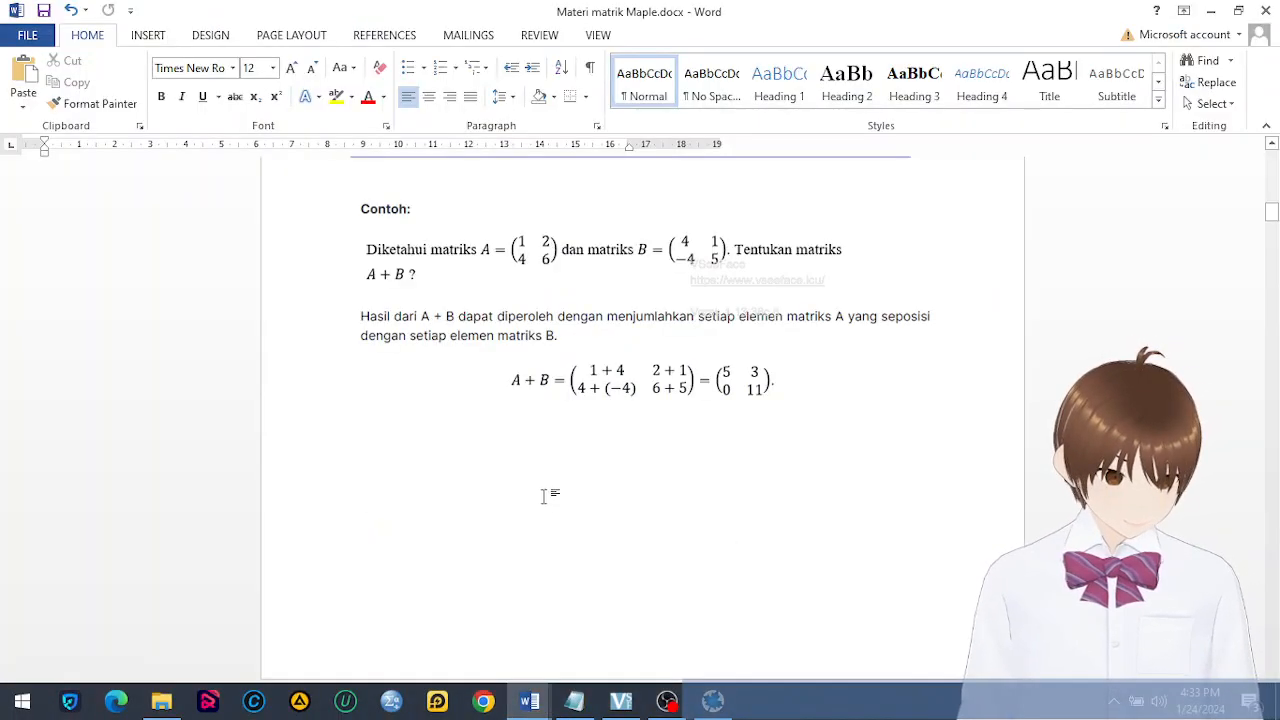
{"action": "scroll", "coordinate": [592, 560], "scroll_direction": "down", "scroll_amount": 5}
{"action": "scroll", "coordinate": [590, 563], "scroll_direction": "down", "scroll_amount": 6}
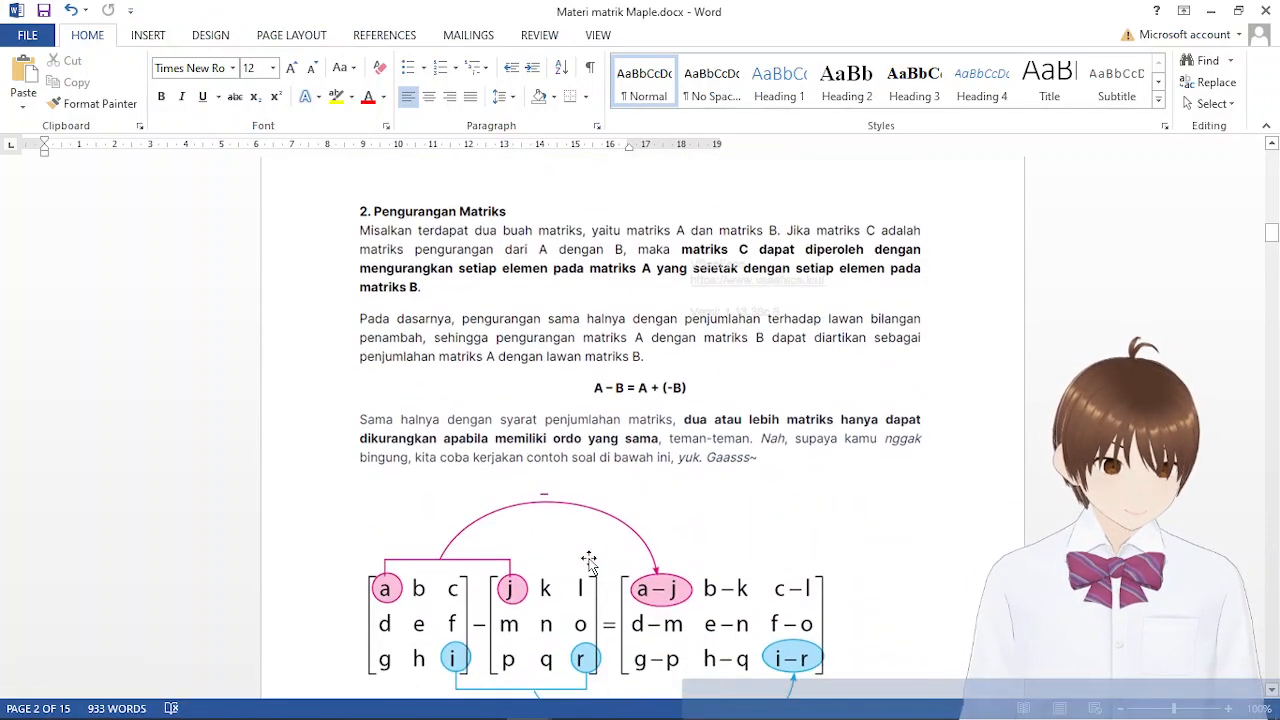
{"action": "scroll", "coordinate": [590, 563], "scroll_direction": "up", "scroll_amount": 3}
{"action": "scroll", "coordinate": [590, 563], "scroll_direction": "down", "scroll_amount": 2}
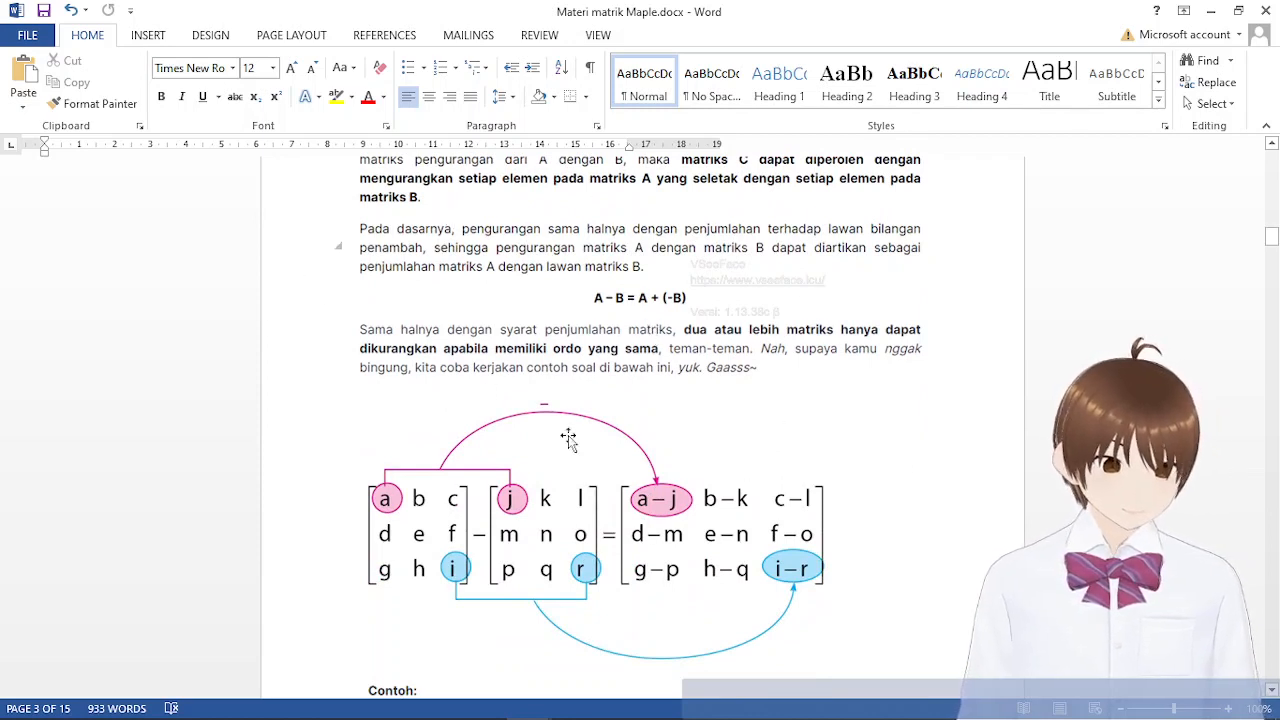
{"action": "scroll", "coordinate": [923, 511], "scroll_direction": "down", "scroll_amount": 4}
{"action": "scroll", "coordinate": [923, 513], "scroll_direction": "up", "scroll_amount": 3}
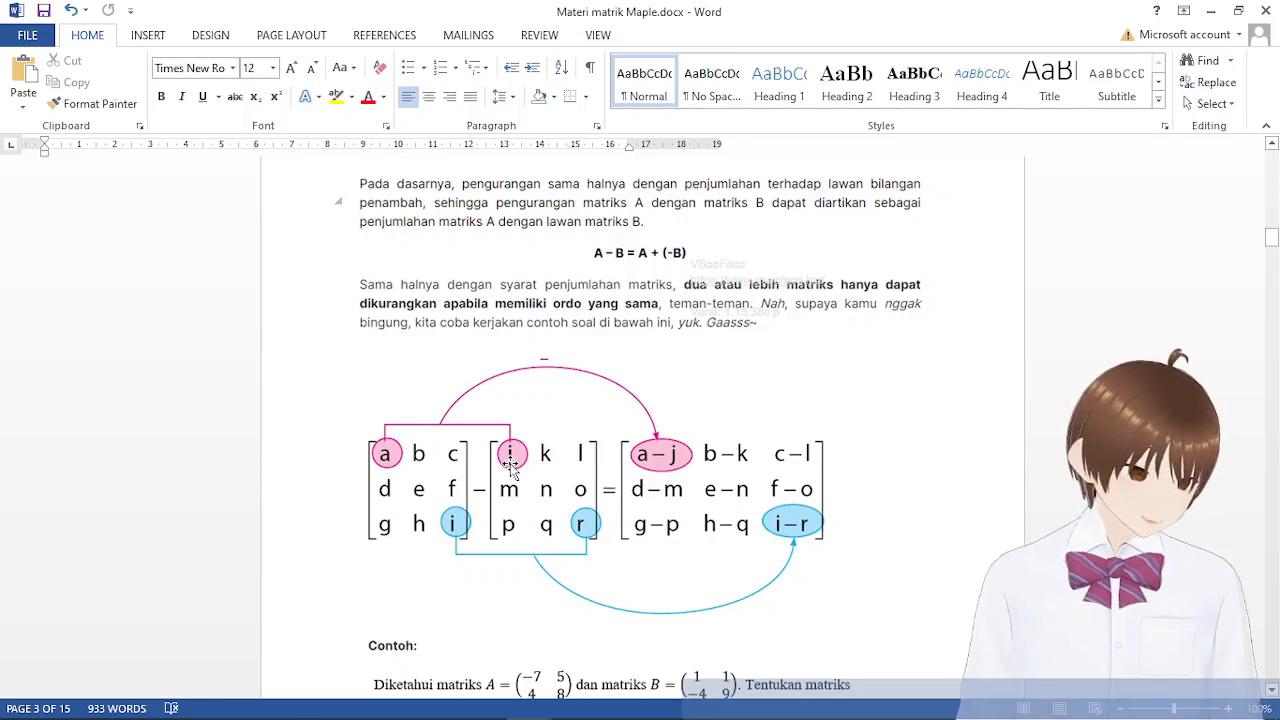
{"action": "scroll", "coordinate": [509, 470], "scroll_direction": "down", "scroll_amount": 3}
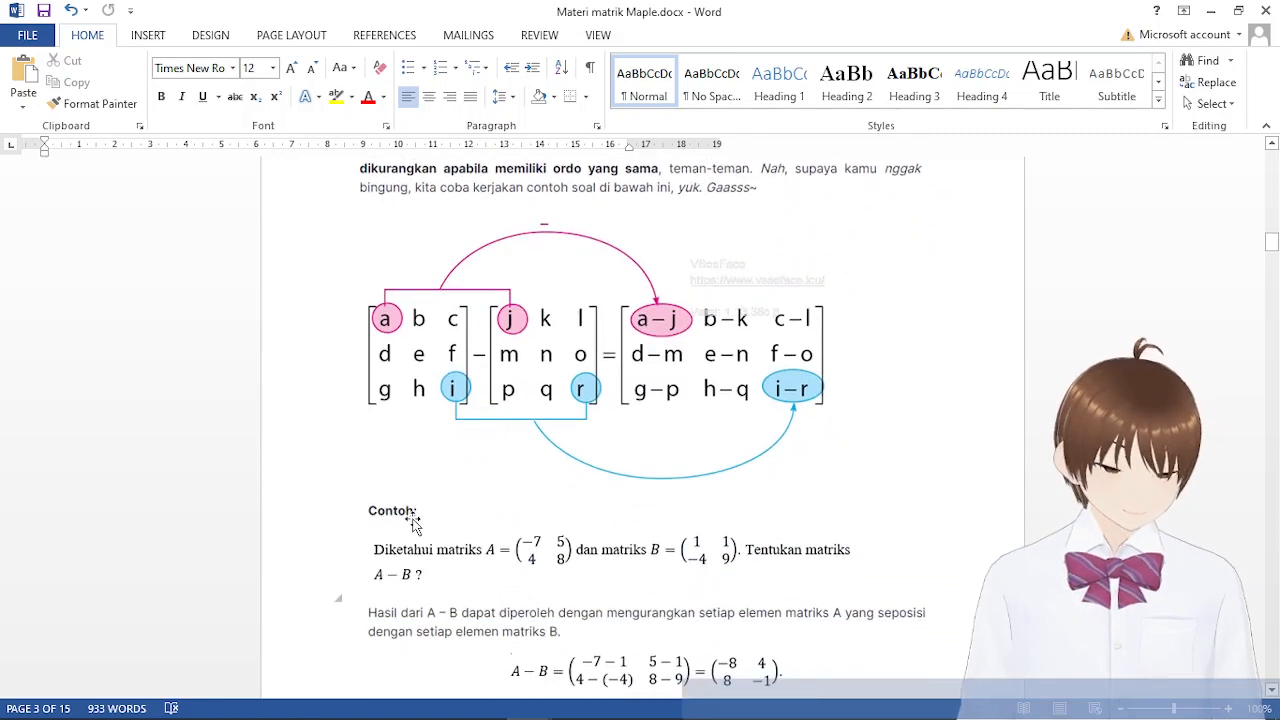
{"action": "scroll", "coordinate": [416, 522], "scroll_direction": "down", "scroll_amount": 4}
{"action": "scroll", "coordinate": [414, 519], "scroll_direction": "up", "scroll_amount": 3}
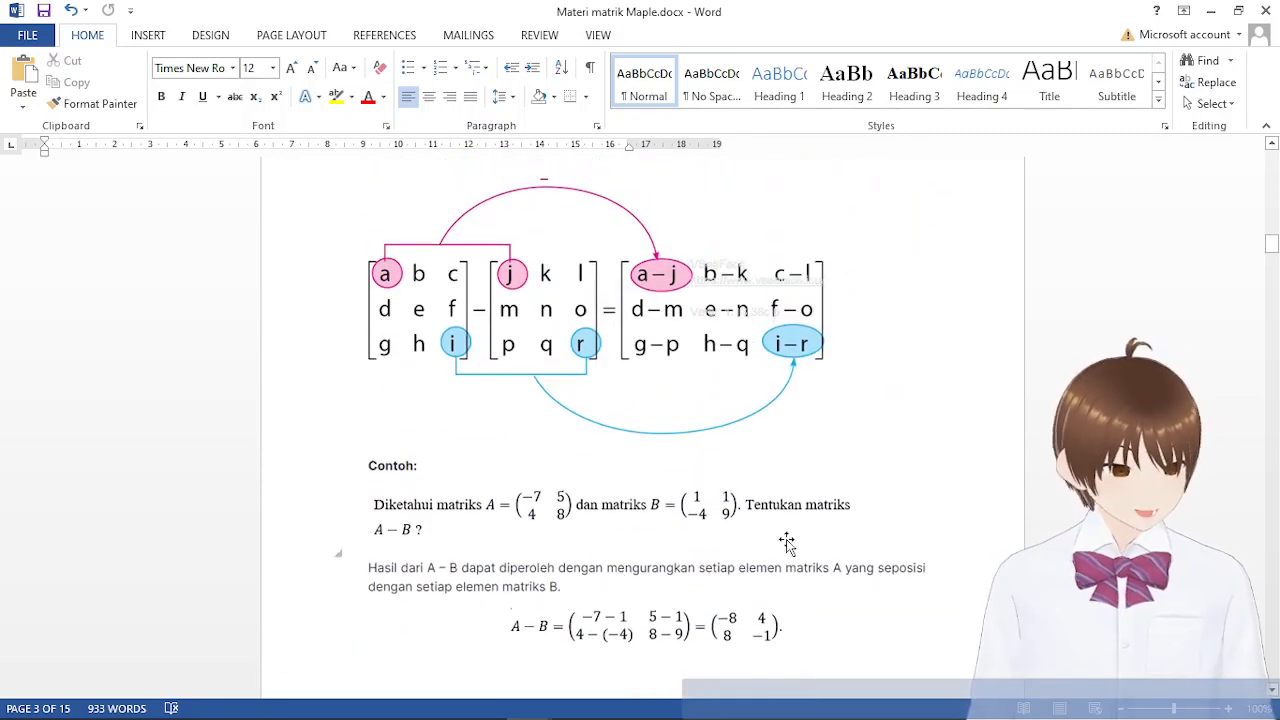
{"action": "scroll", "coordinate": [787, 543], "scroll_direction": "down", "scroll_amount": 3}
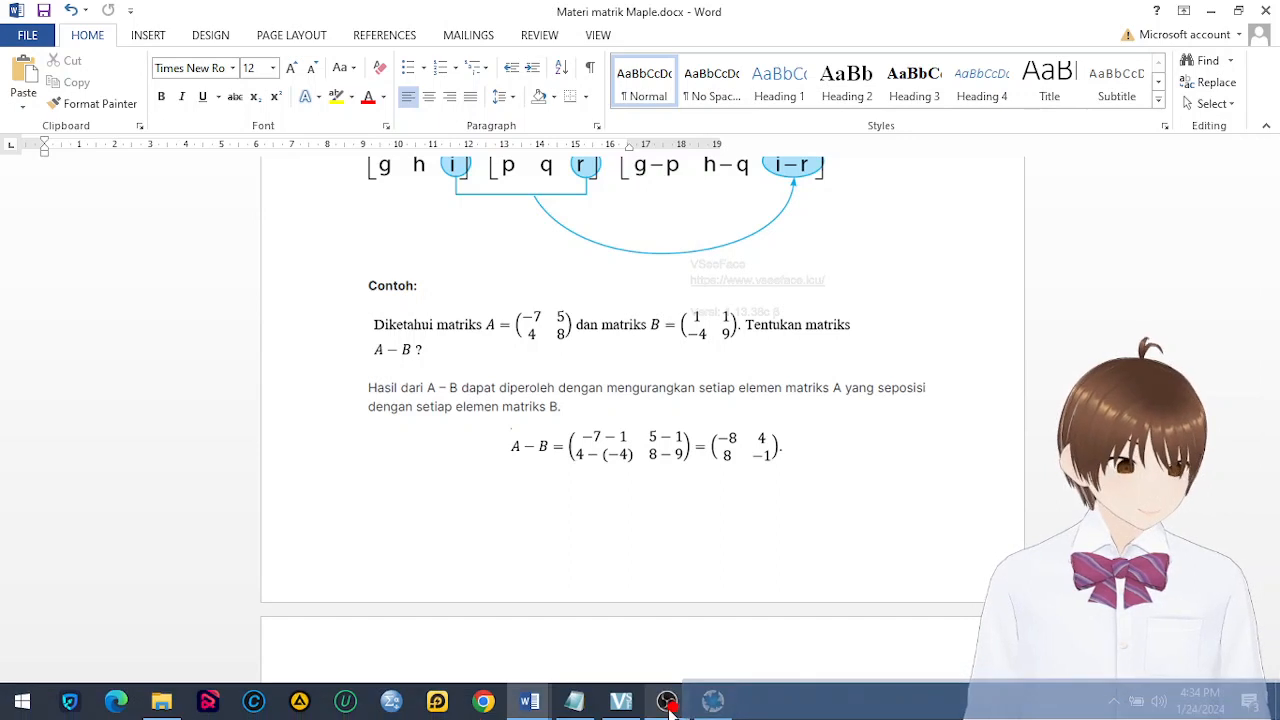
Return to Maple and subtract the matrices by evaluating evalm(a − b); below the addition result
{"action": "mouse_move", "coordinate": [547, 710]}
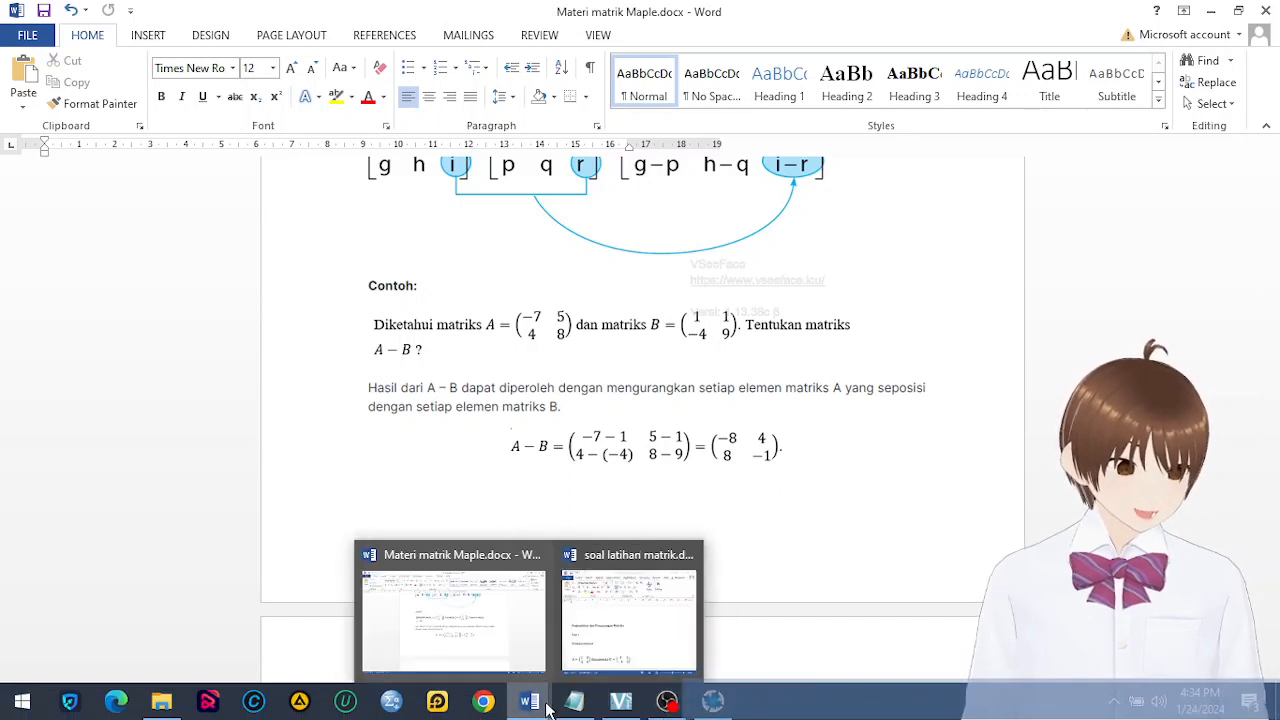
{"action": "left_click", "coordinate": [730, 708]}
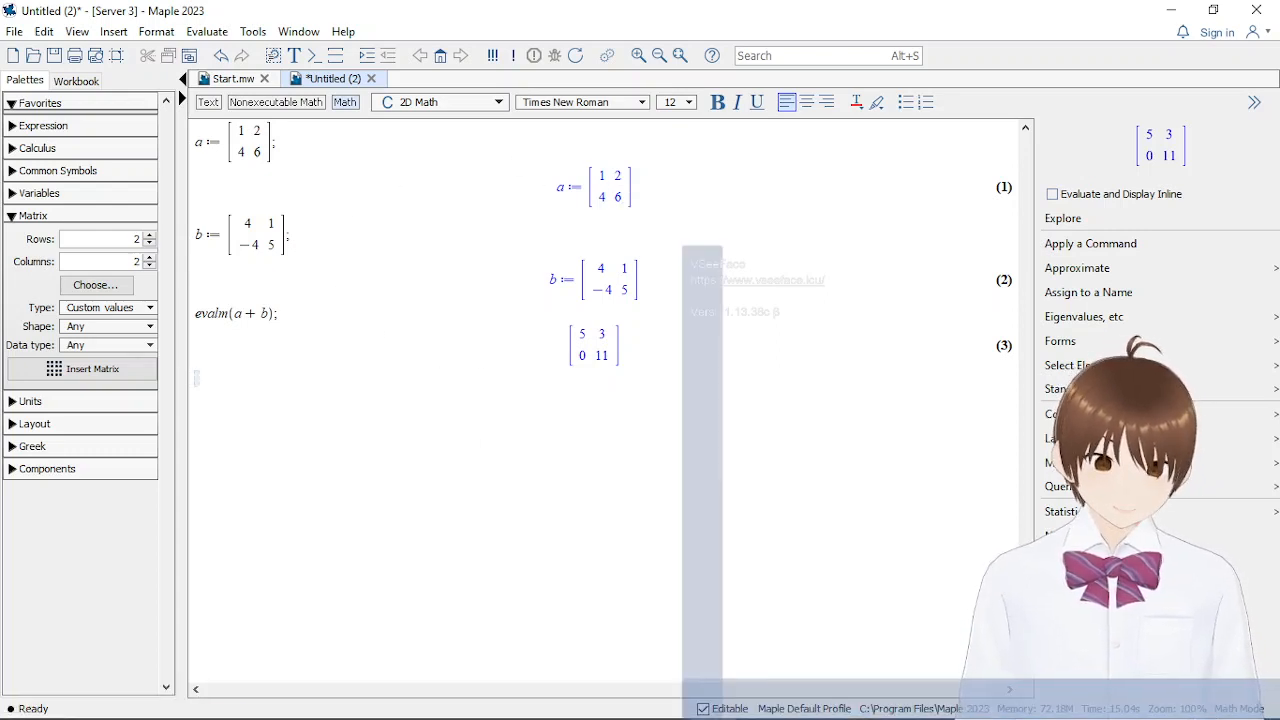
{"action": "type", "text": "ev"}
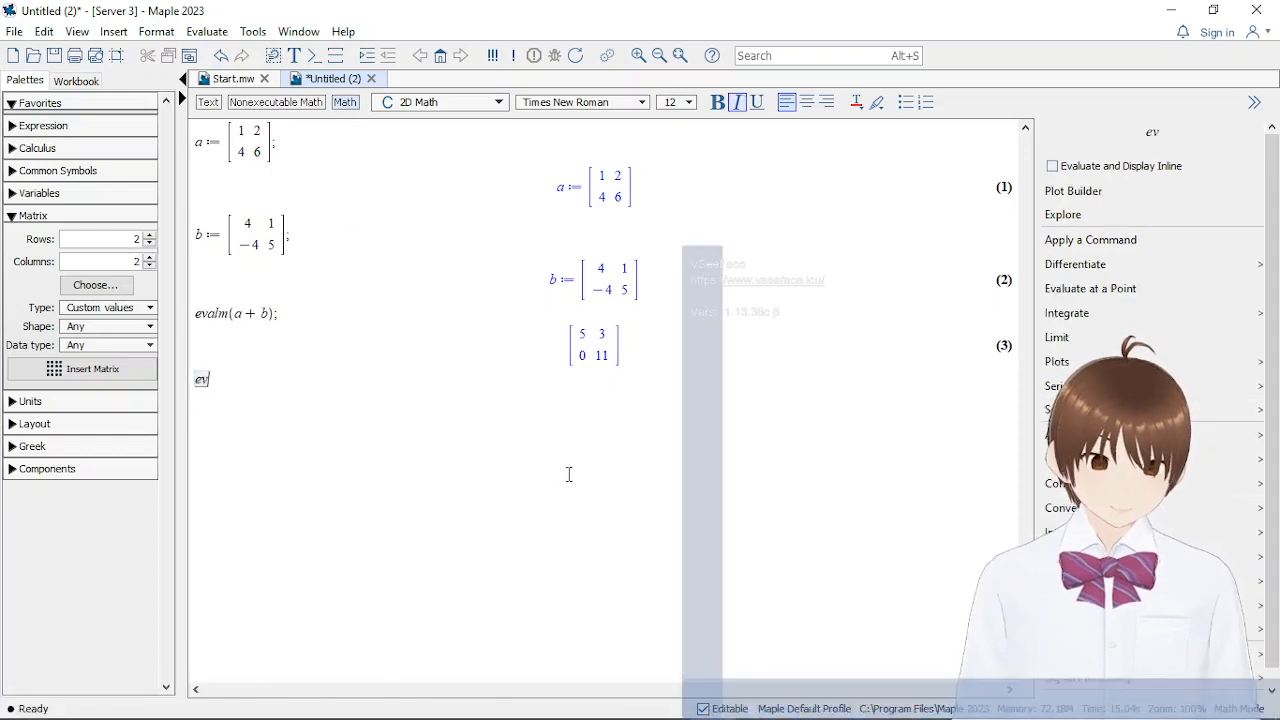
{"action": "type", "text": "alm("}
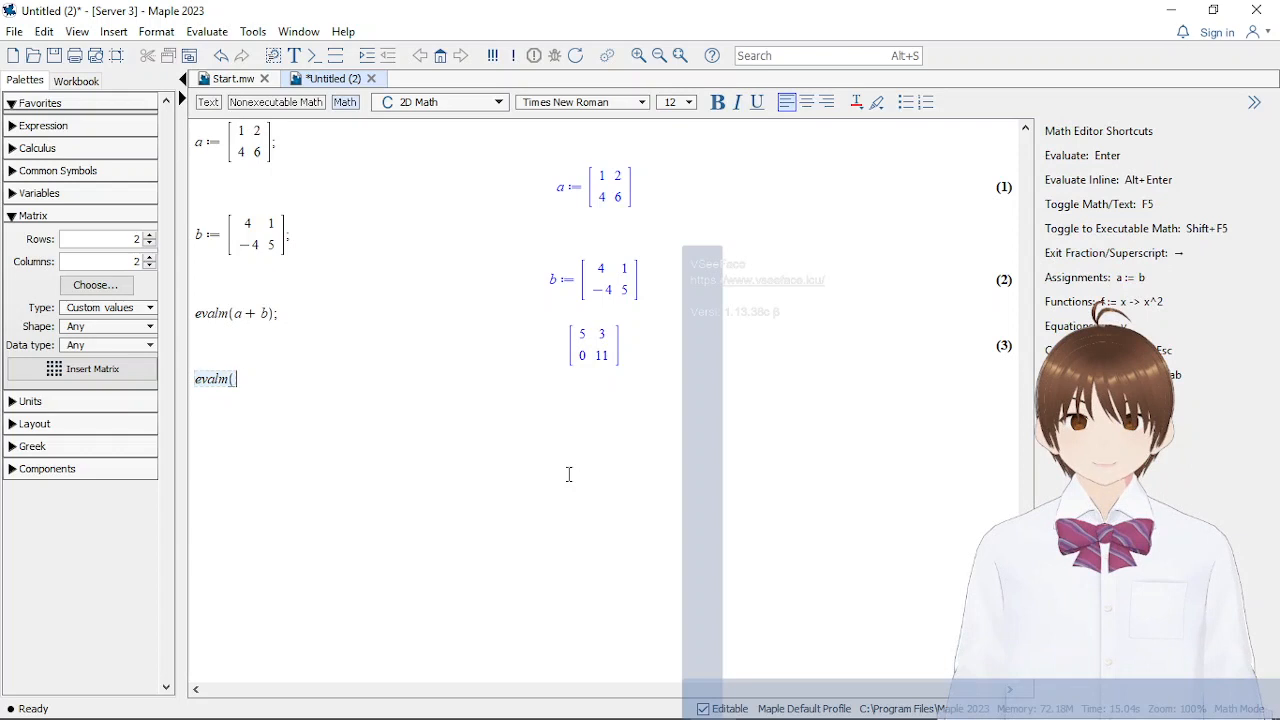
{"action": "type", "text": "a-b)"}
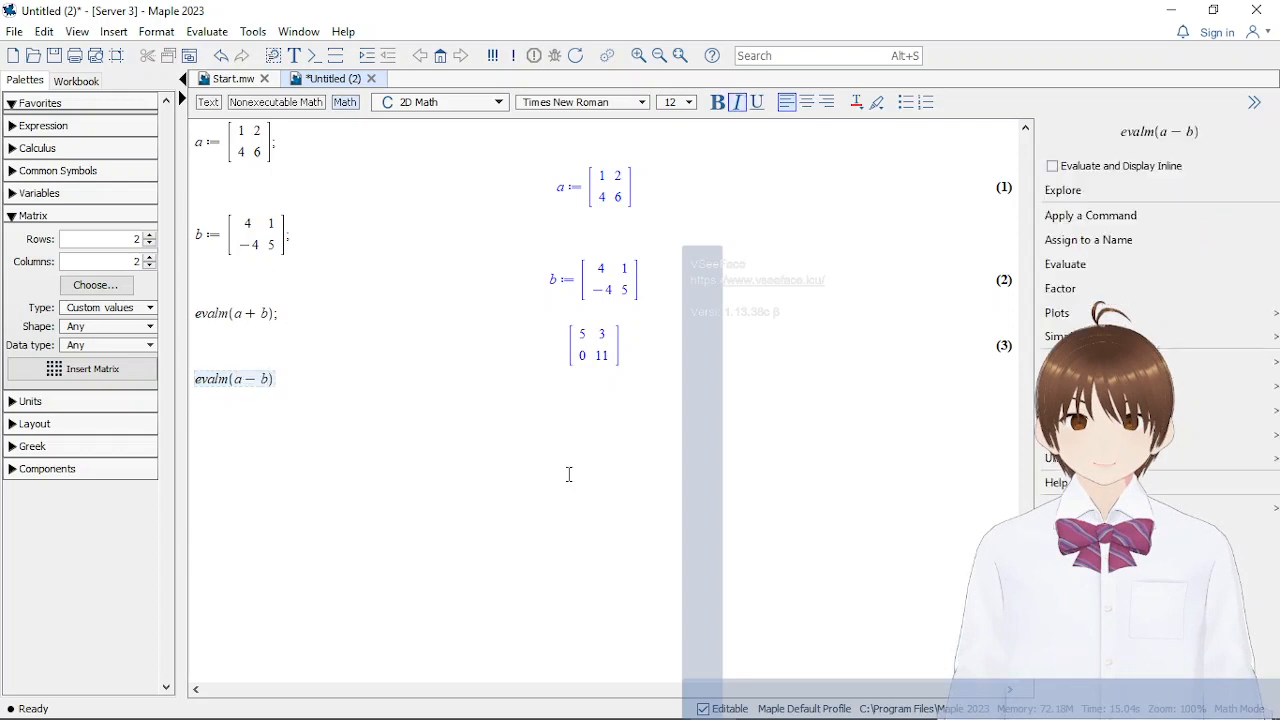
{"action": "type", "text": ";"}
{"action": "key", "text": "Return"}
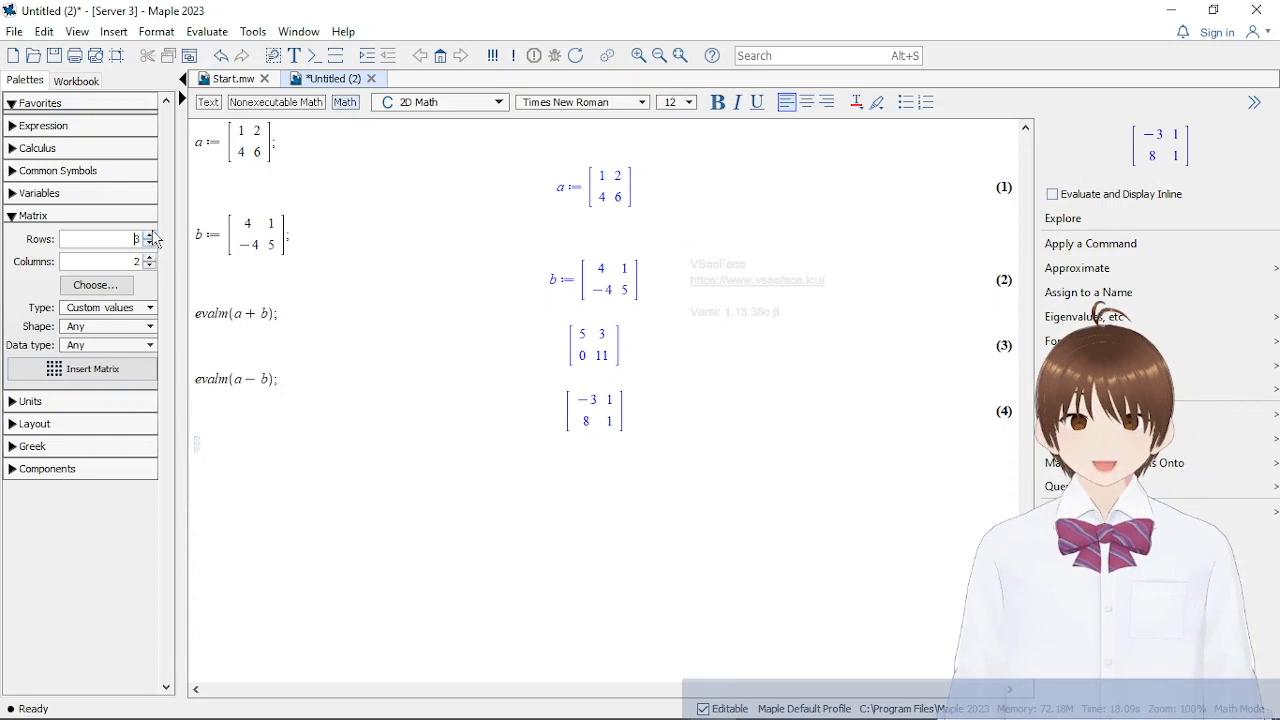
{"action": "left_click", "coordinate": [116, 370]}
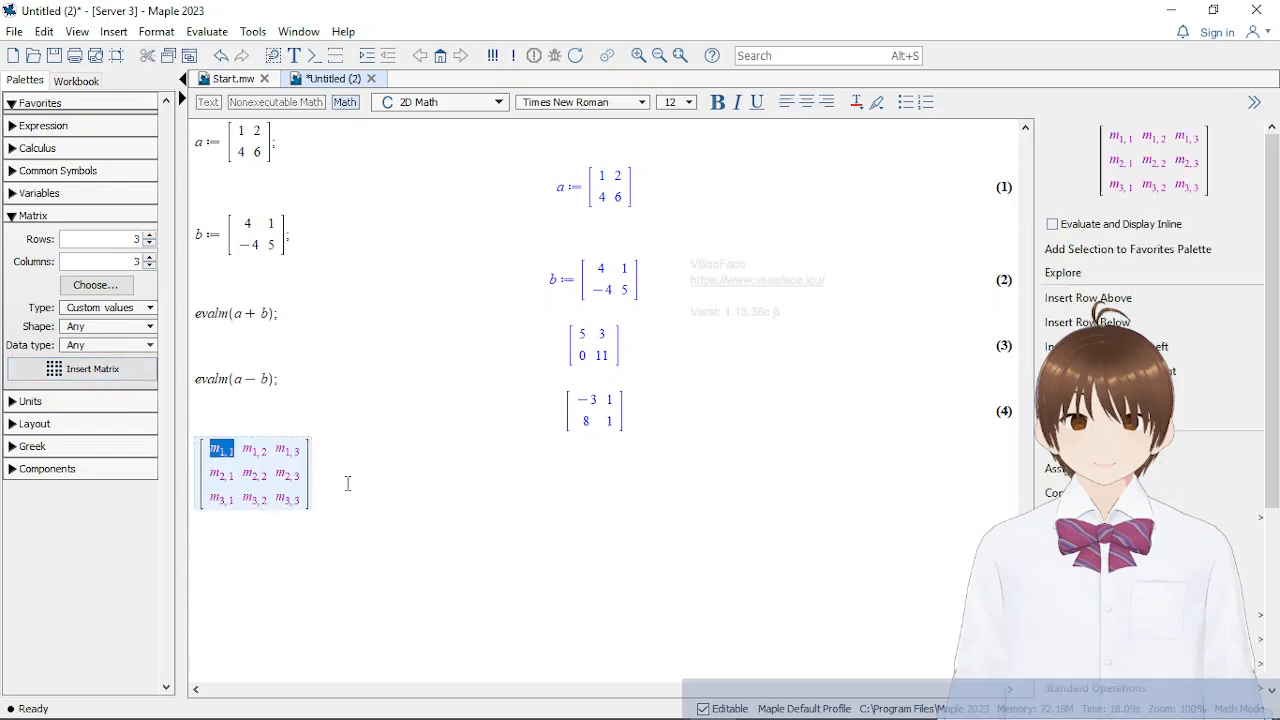
{"action": "left_click_drag", "start_coordinate": [375, 481], "coordinate": [300, 466]}
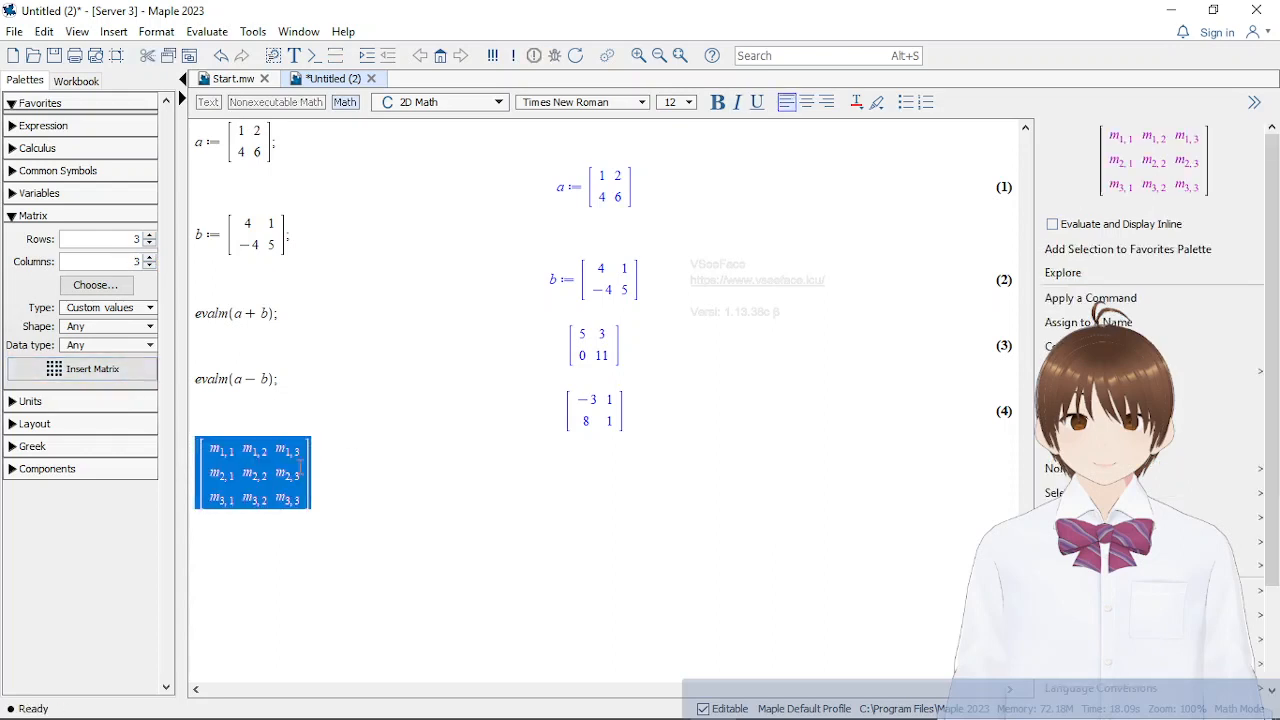
{"action": "key", "text": "Delete"}
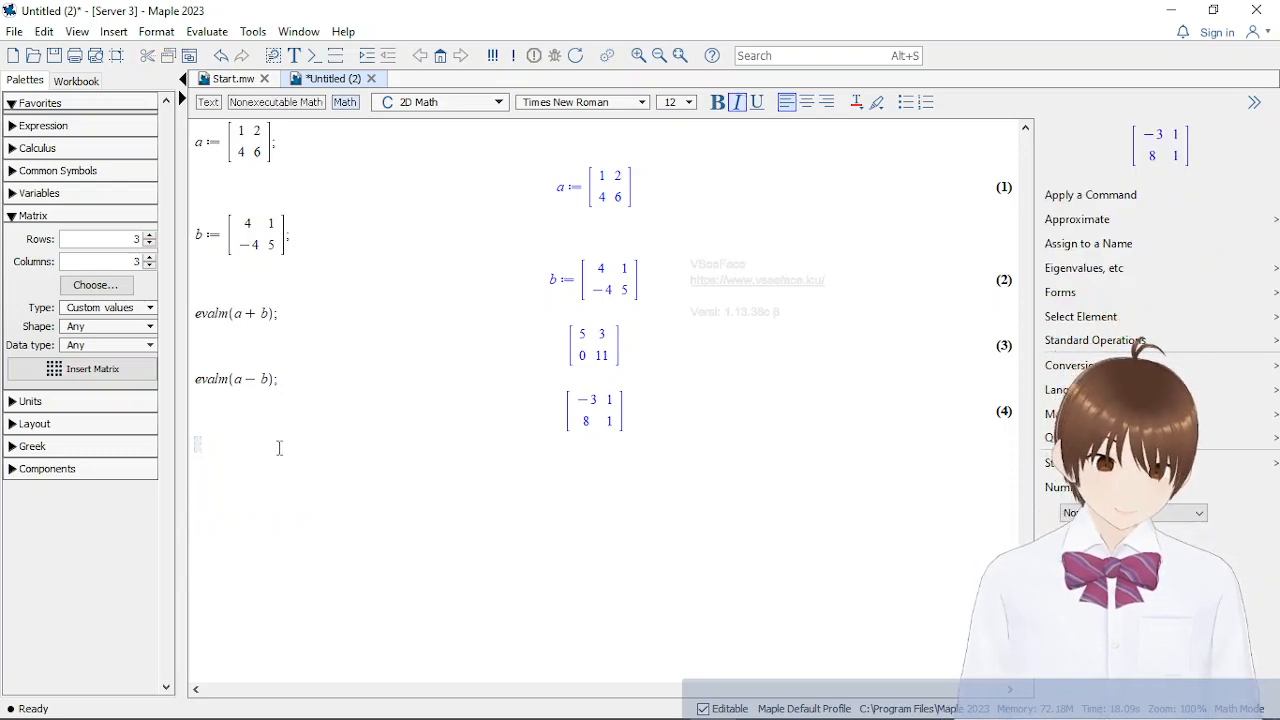
Start assigning a 3 × 3 matrix to p below the subtraction result and fill its first row with 3, 4, 2
{"action": "type", "text": "p "}
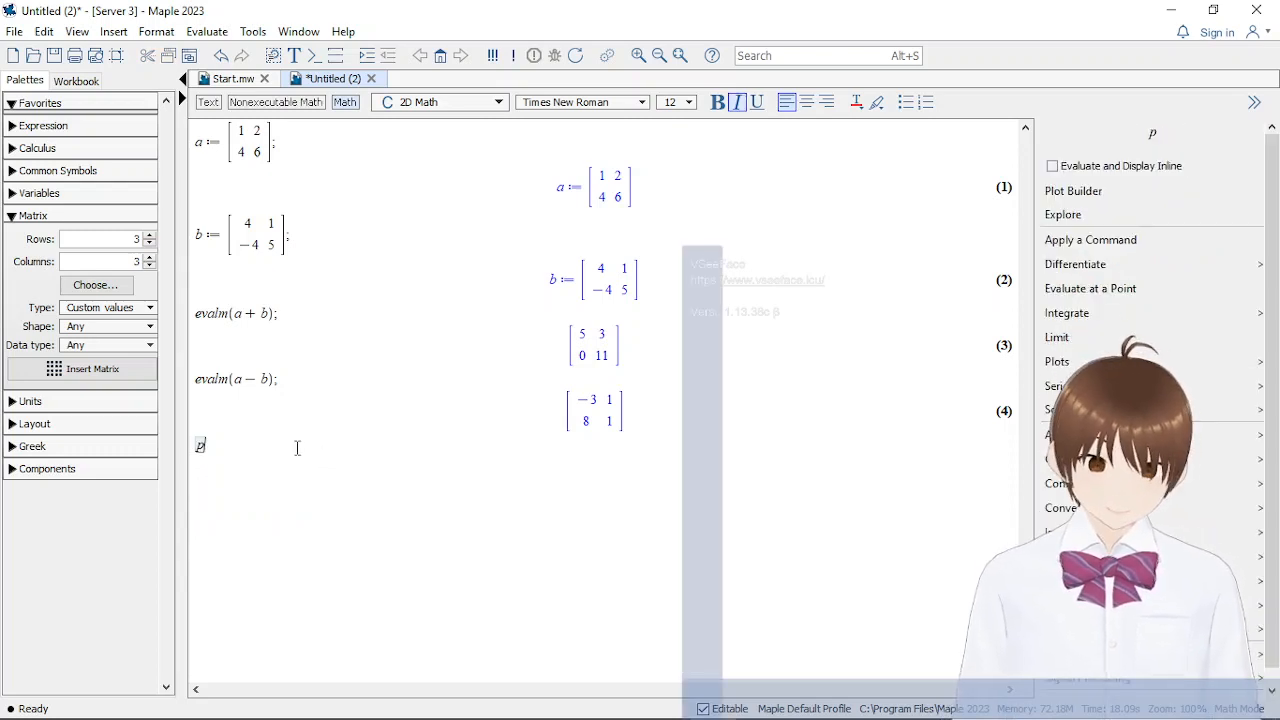
{"action": "type", "text": ":="}
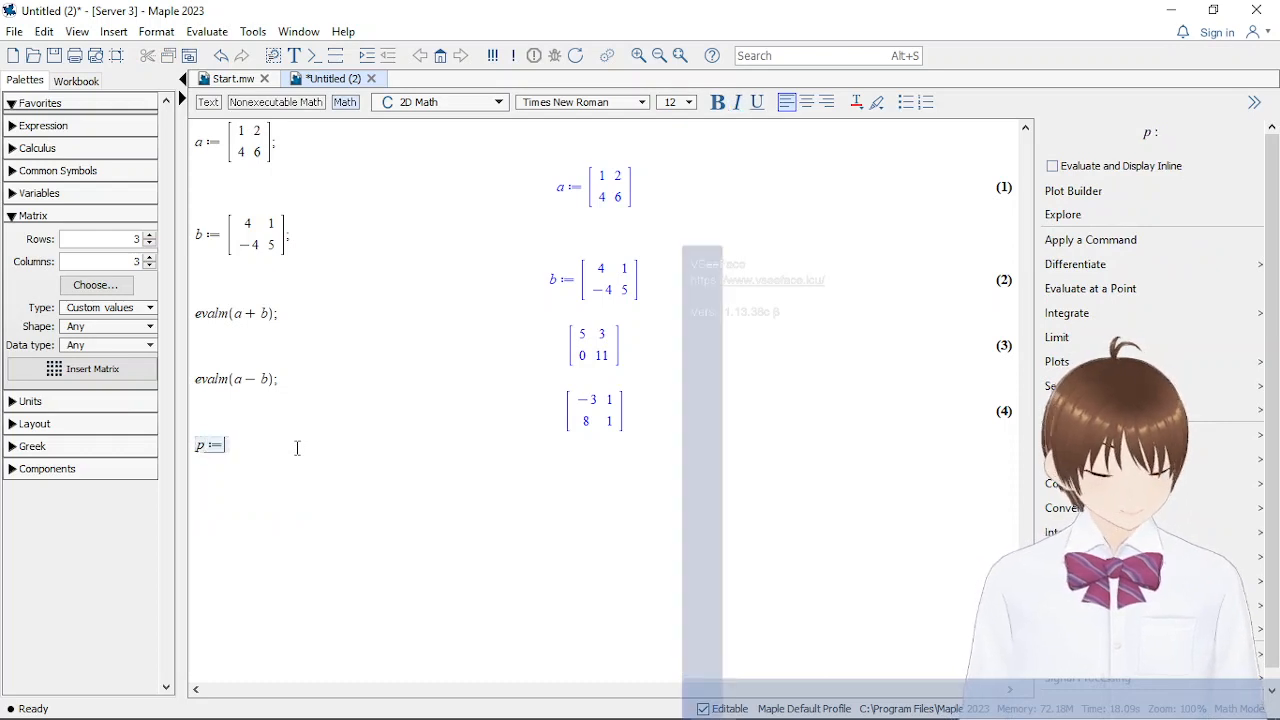
{"action": "left_click", "coordinate": [92, 368]}
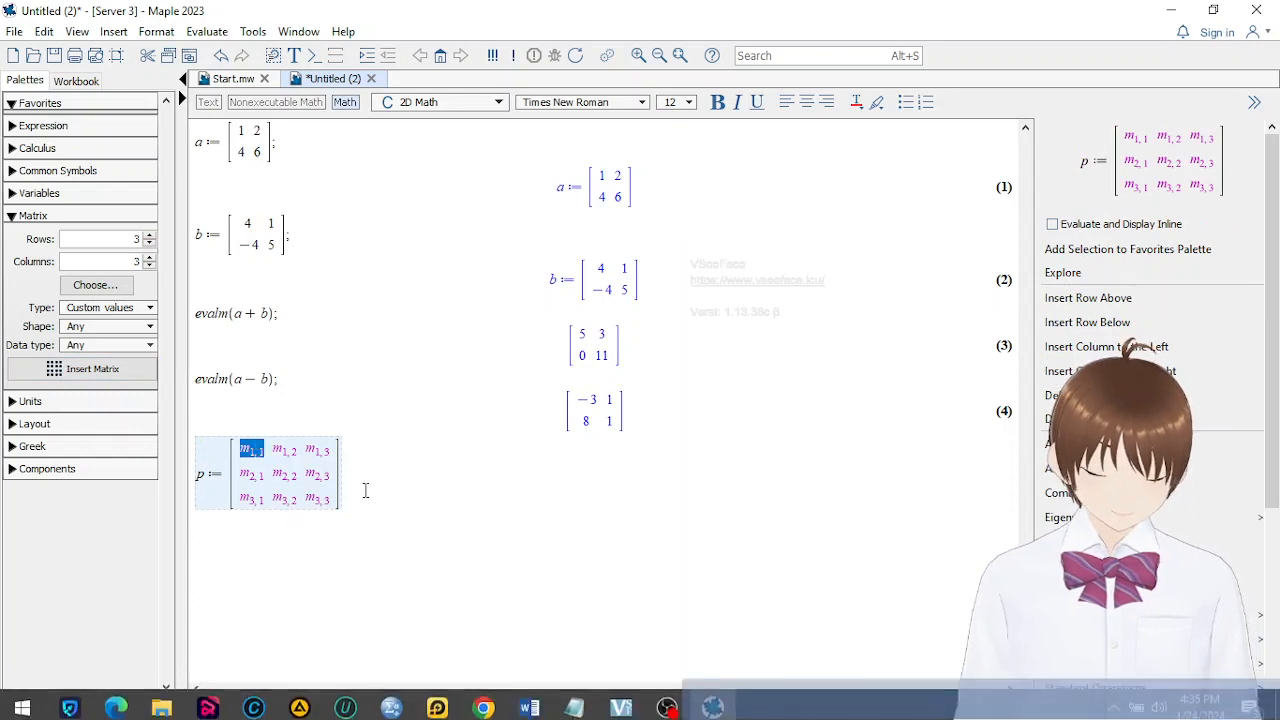
{"action": "type", "text": "3"}
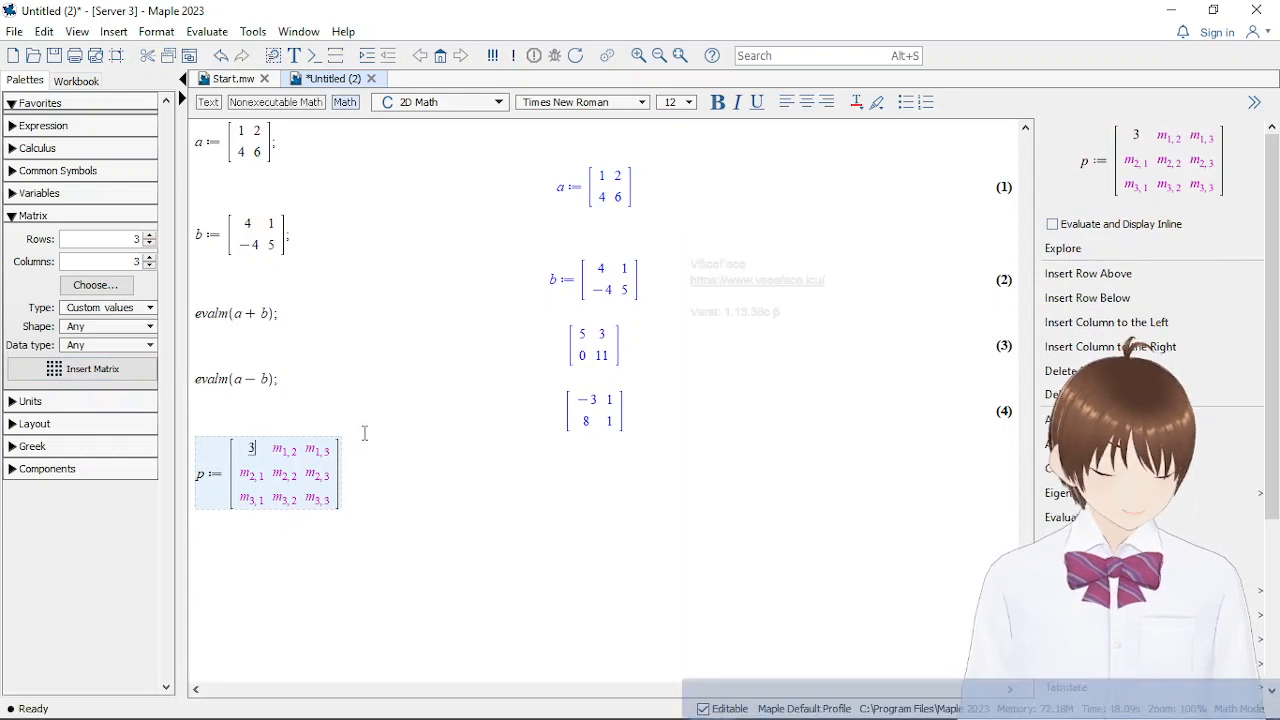
{"action": "key", "text": "Tab"}
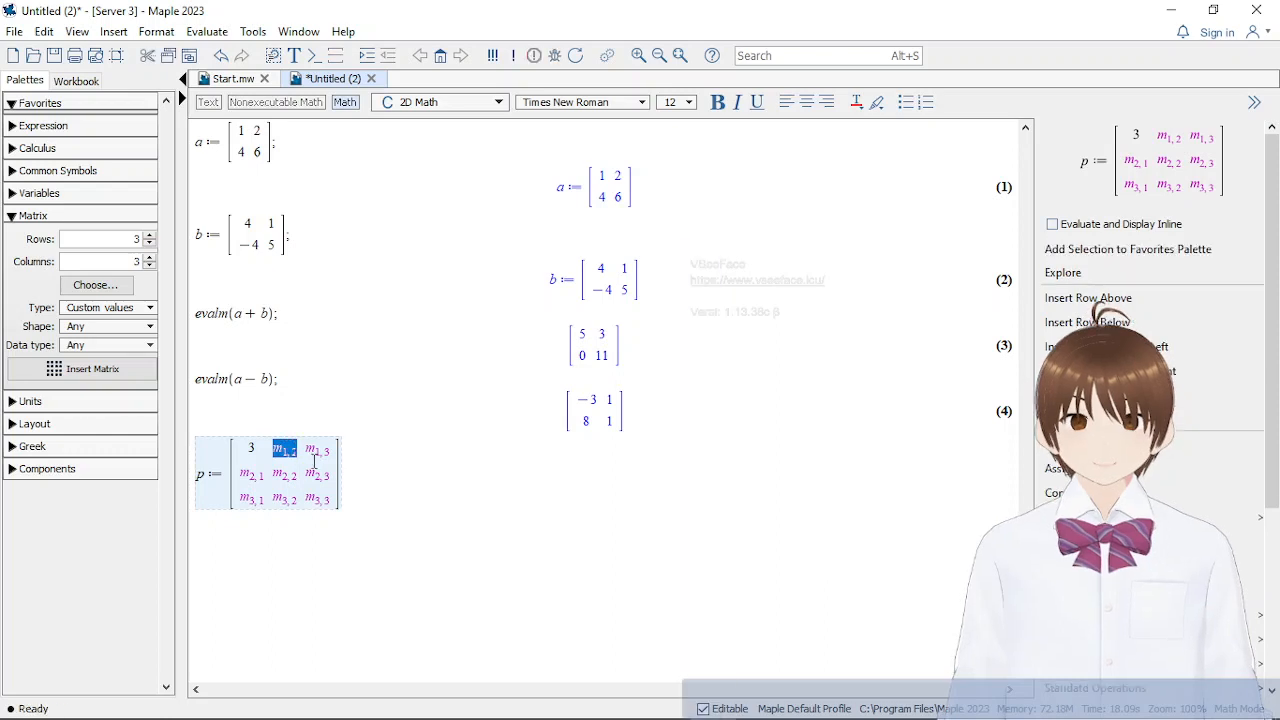
{"action": "type", "text": "4"}
{"action": "key", "text": "Tab"}
{"action": "type", "text": "2"}
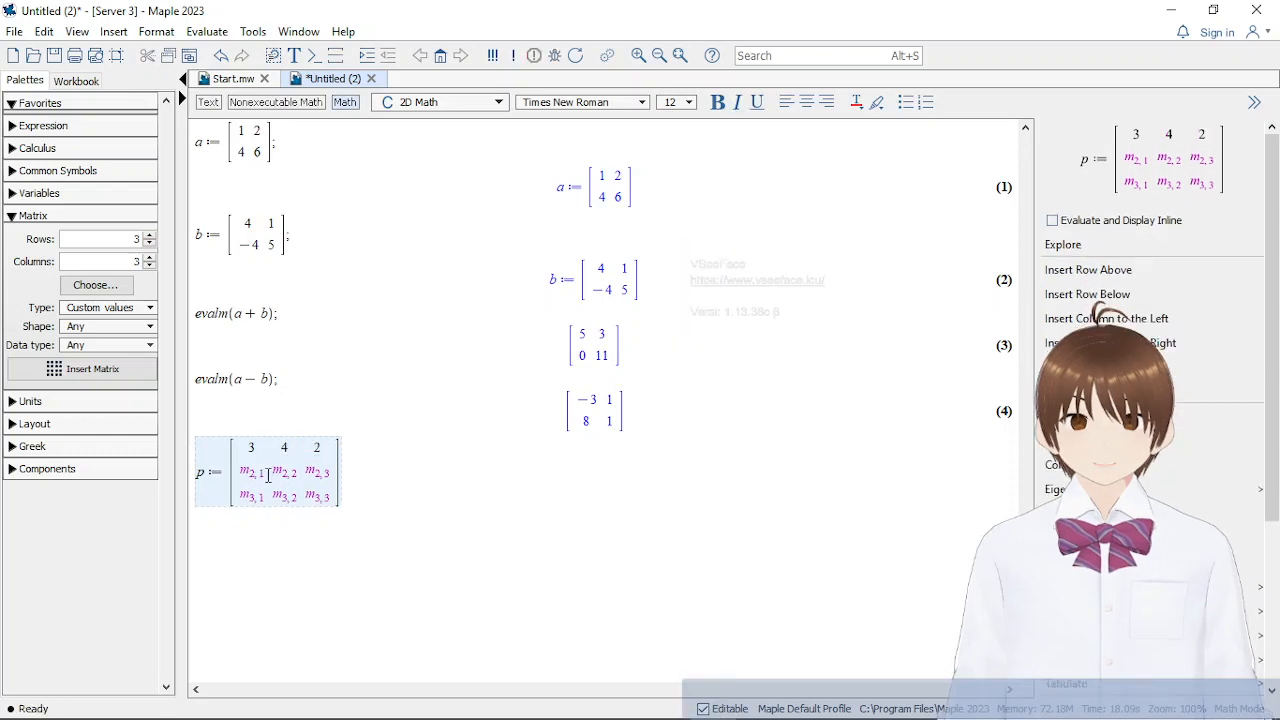
Fill the second row of matrix p with 5, 6, 2
{"action": "key", "text": "Tab"}
{"action": "type", "text": "5"}
{"action": "key", "text": "Tab"}
{"action": "type", "text": "6"}
{"action": "key", "text": "Tab"}
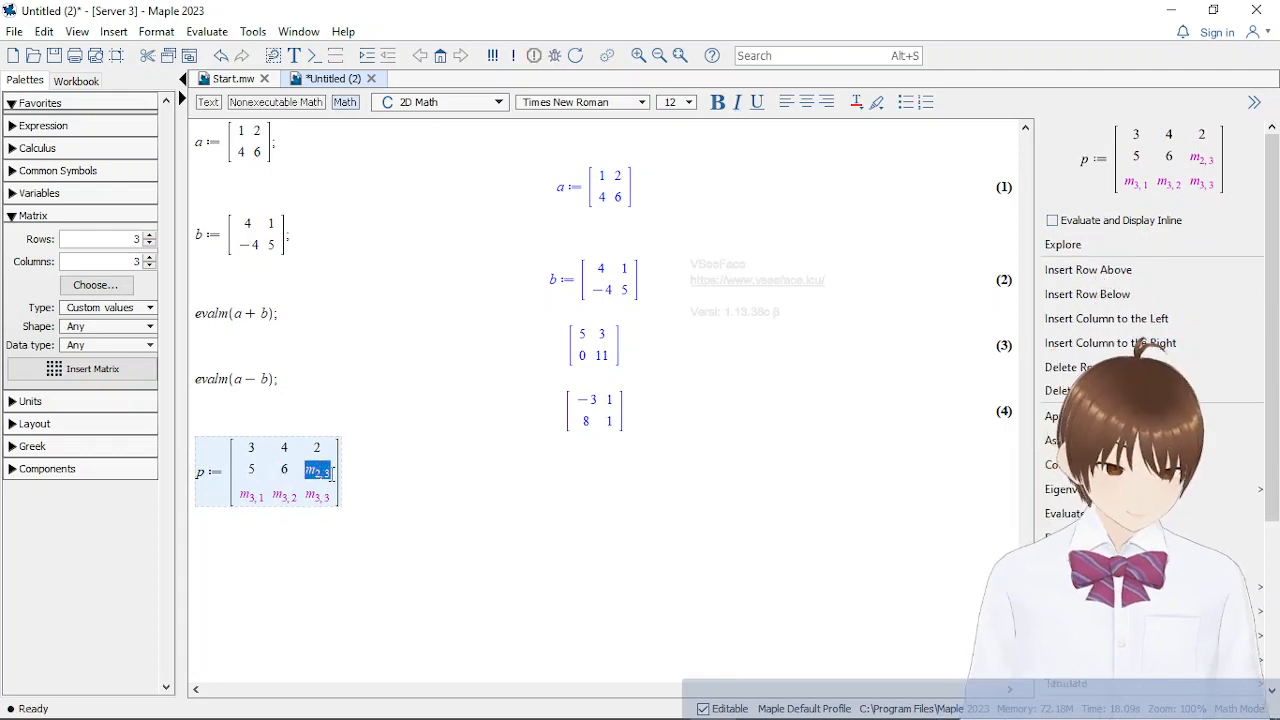
{"action": "type", "text": "2"}
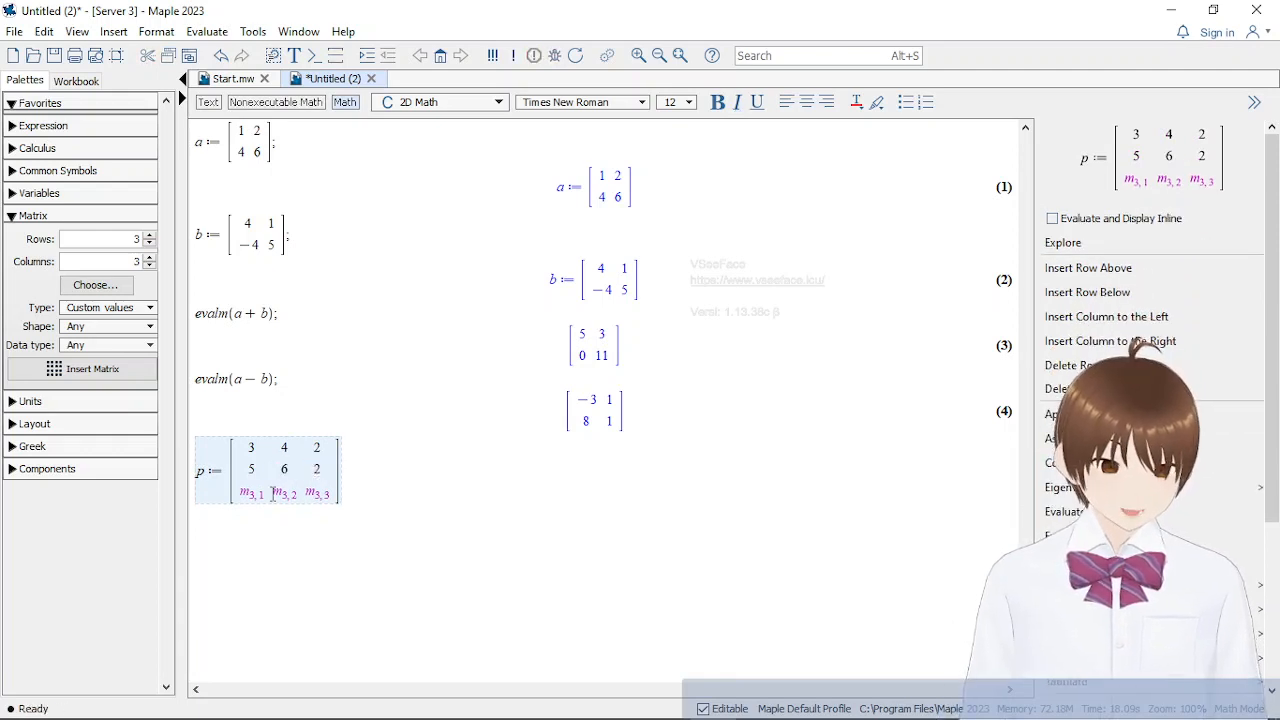
Fill the third row of matrix p with −1, 3, 6, end the statement with a semicolon and evaluate it
{"action": "key", "text": "Tab"}
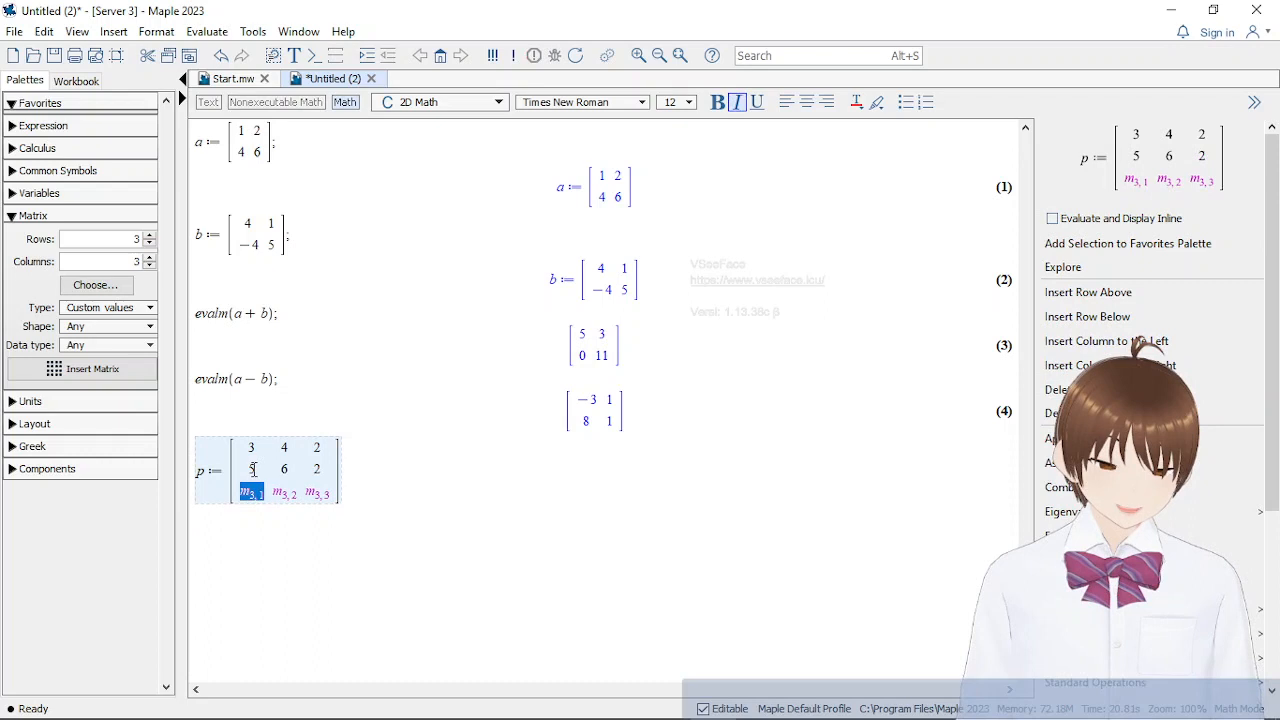
{"action": "type", "text": "-1"}
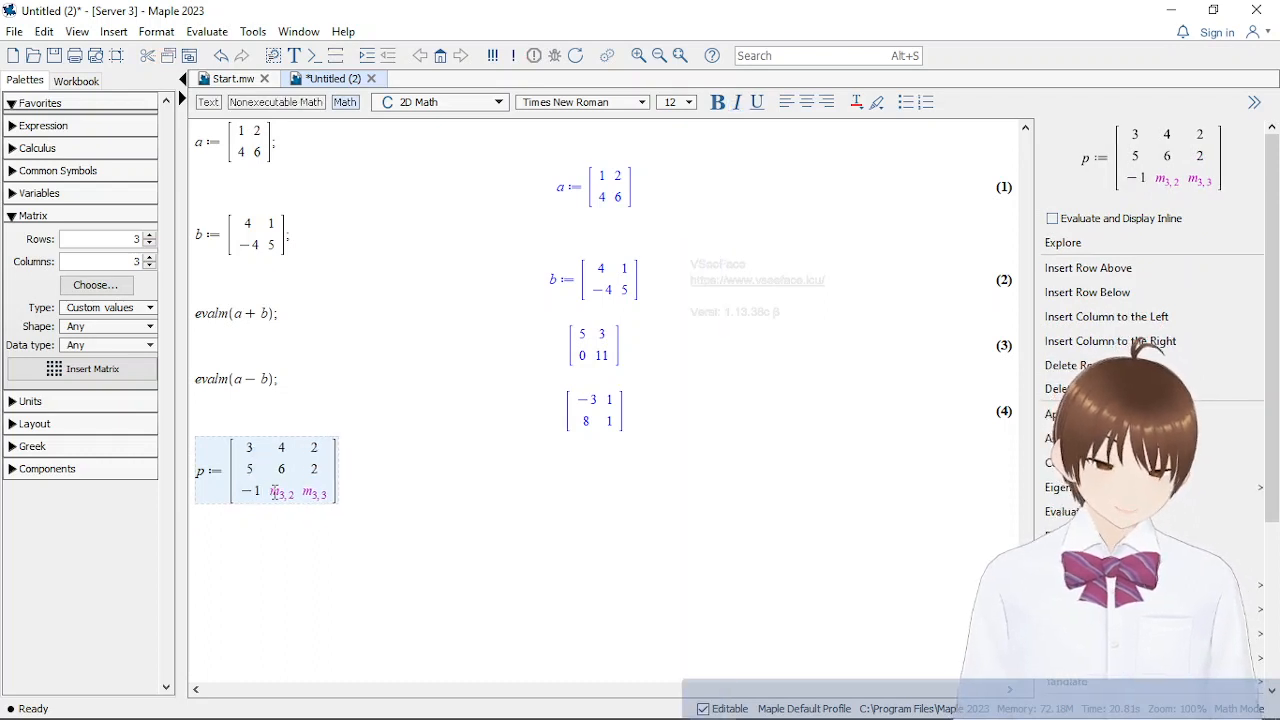
{"action": "key", "text": "Tab"}
{"action": "type", "text": "3"}
{"action": "key", "text": "Tab"}
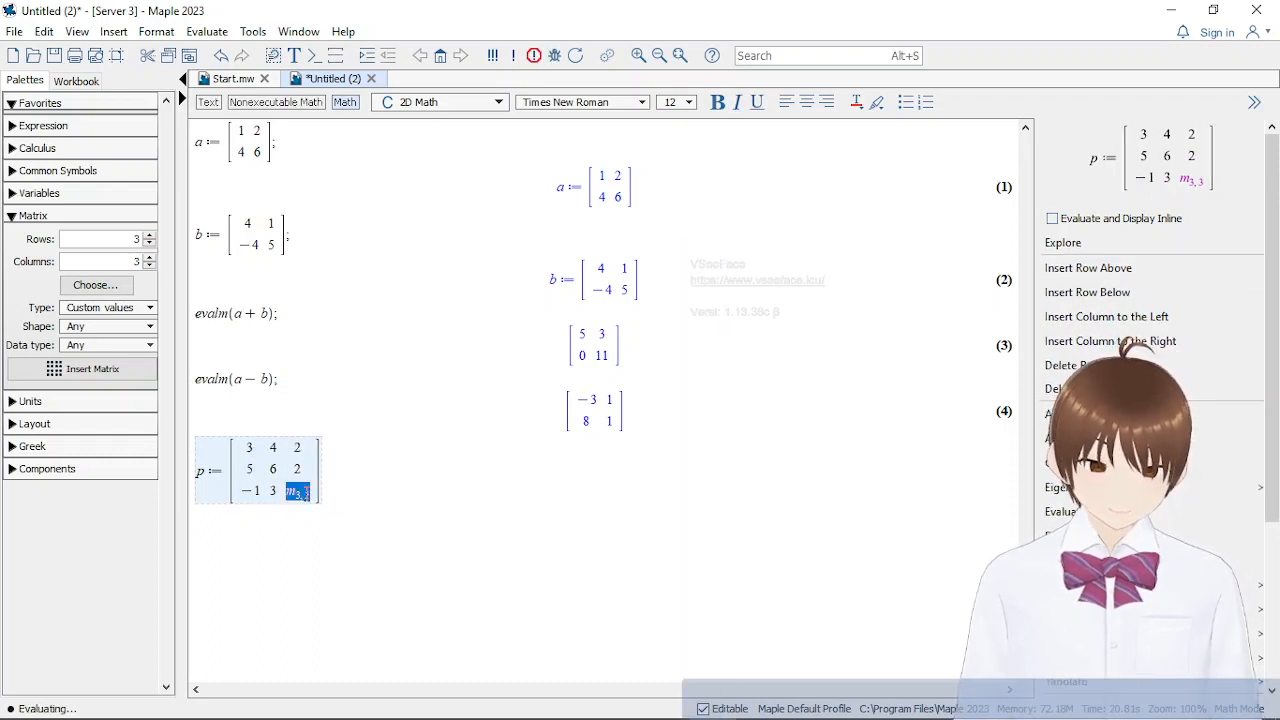
{"action": "type", "text": "6"}
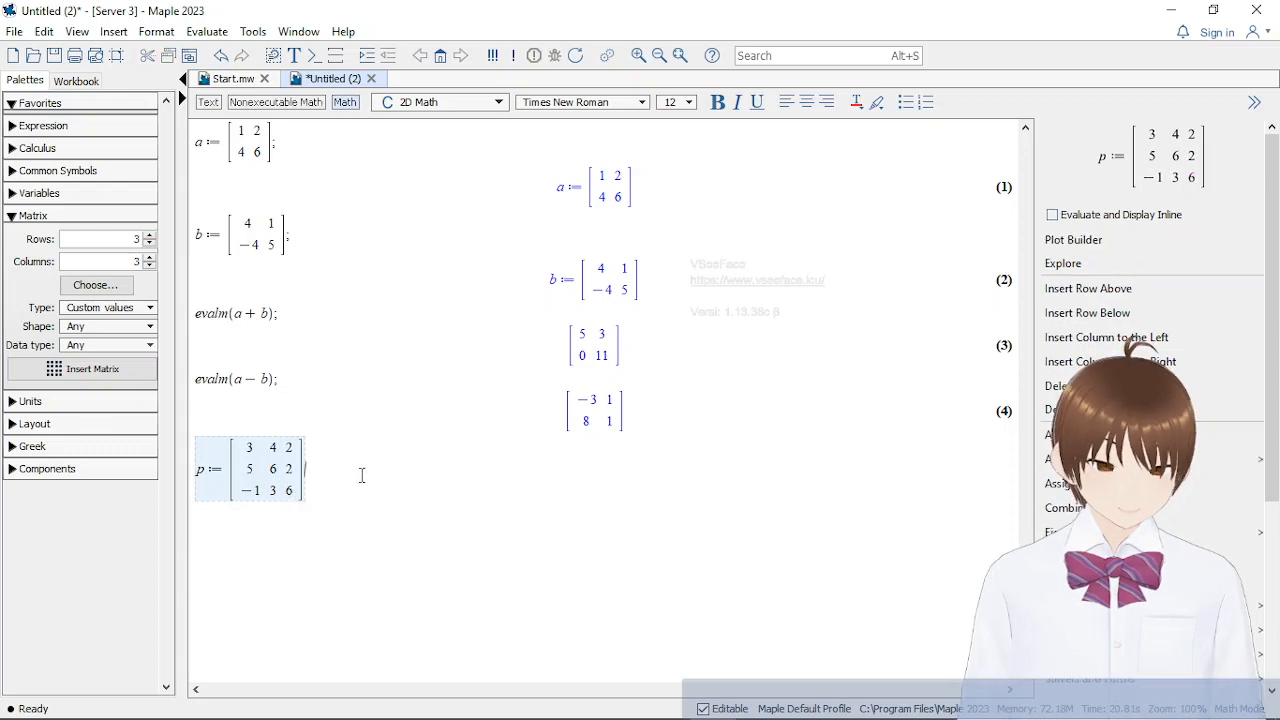
{"action": "type", "text": ";"}
{"action": "key", "text": "Return"}
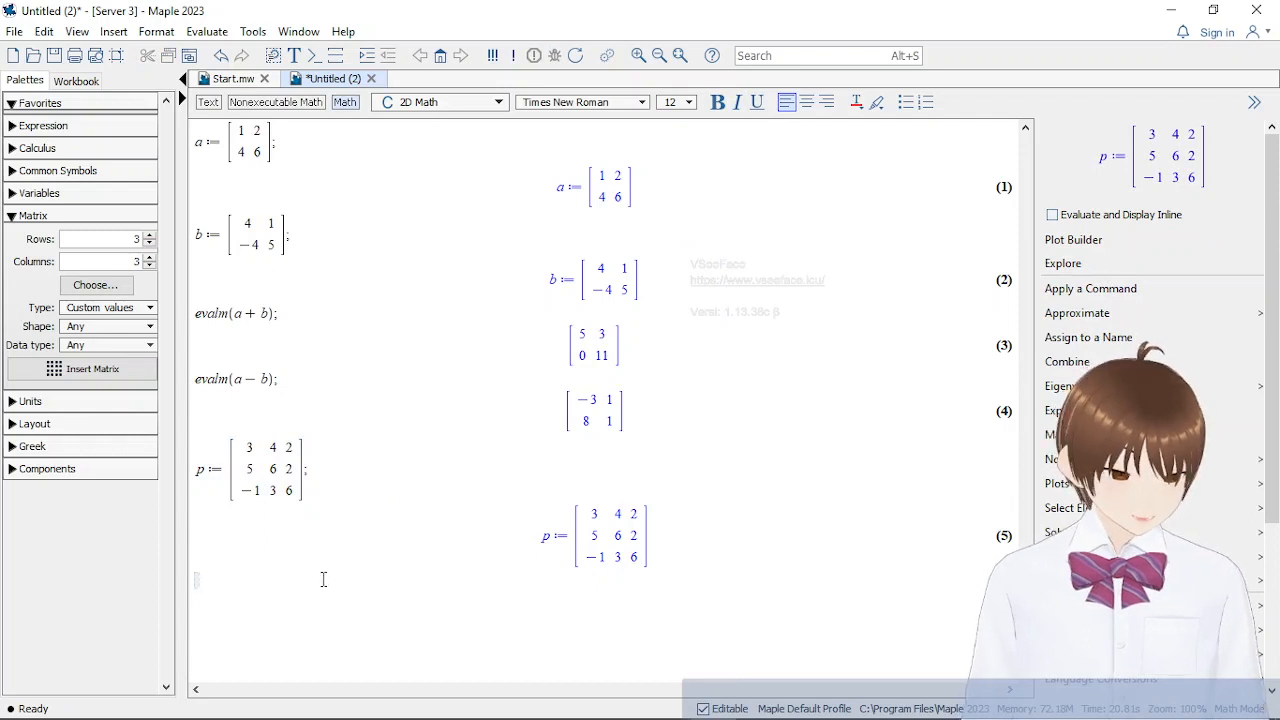
Start assigning a 3 × 3 matrix to q below p's output and fill its first row with 2, 1, 3
{"action": "type", "text": "q :="}
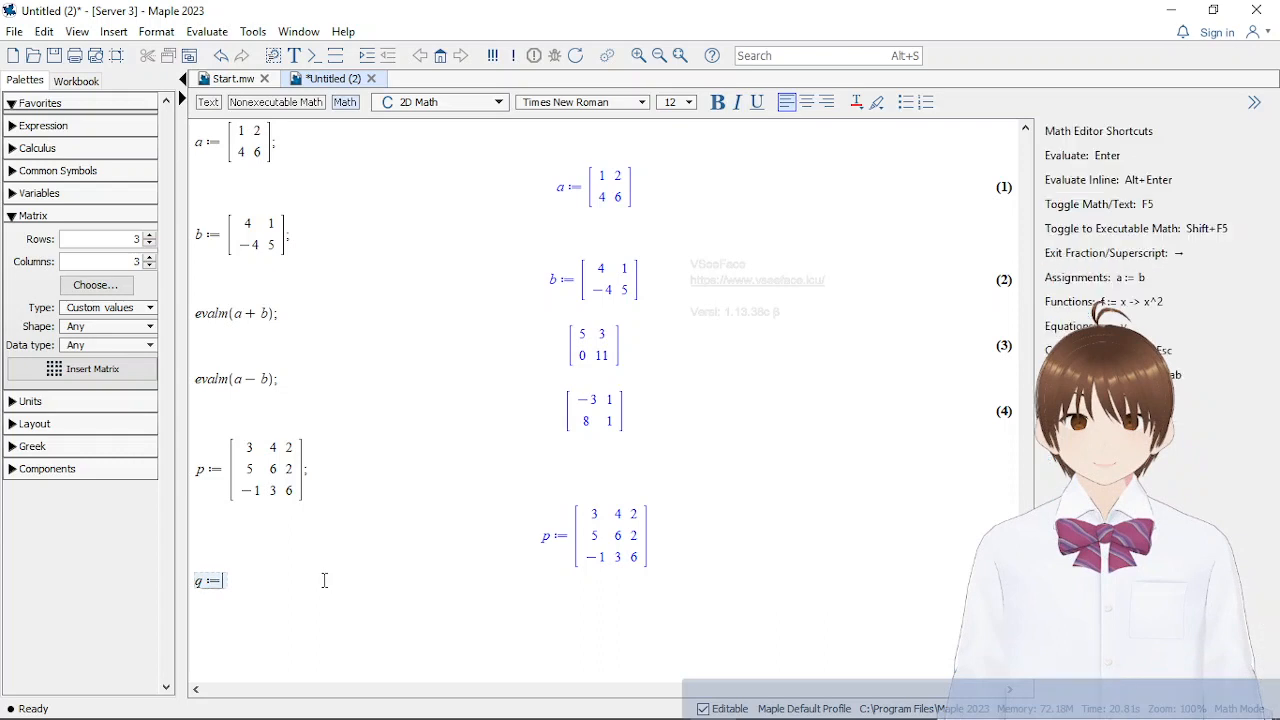
{"action": "left_click", "coordinate": [87, 373]}
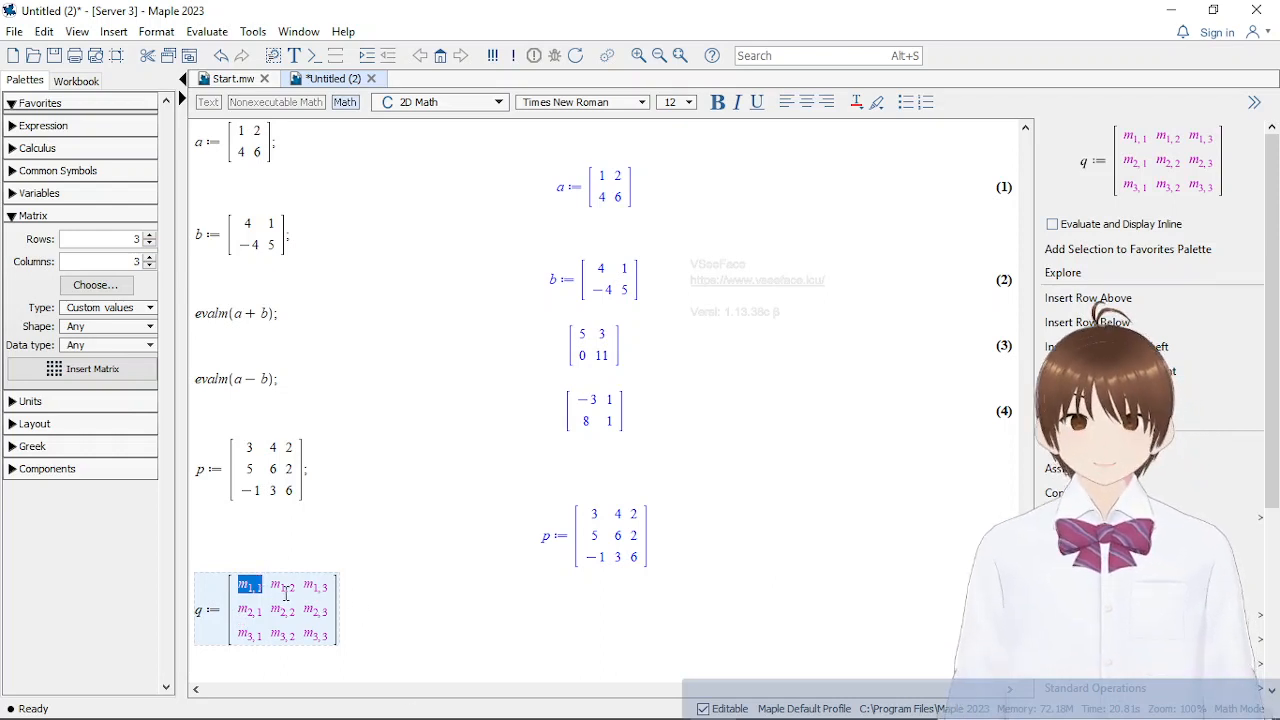
{"action": "type", "text": "2"}
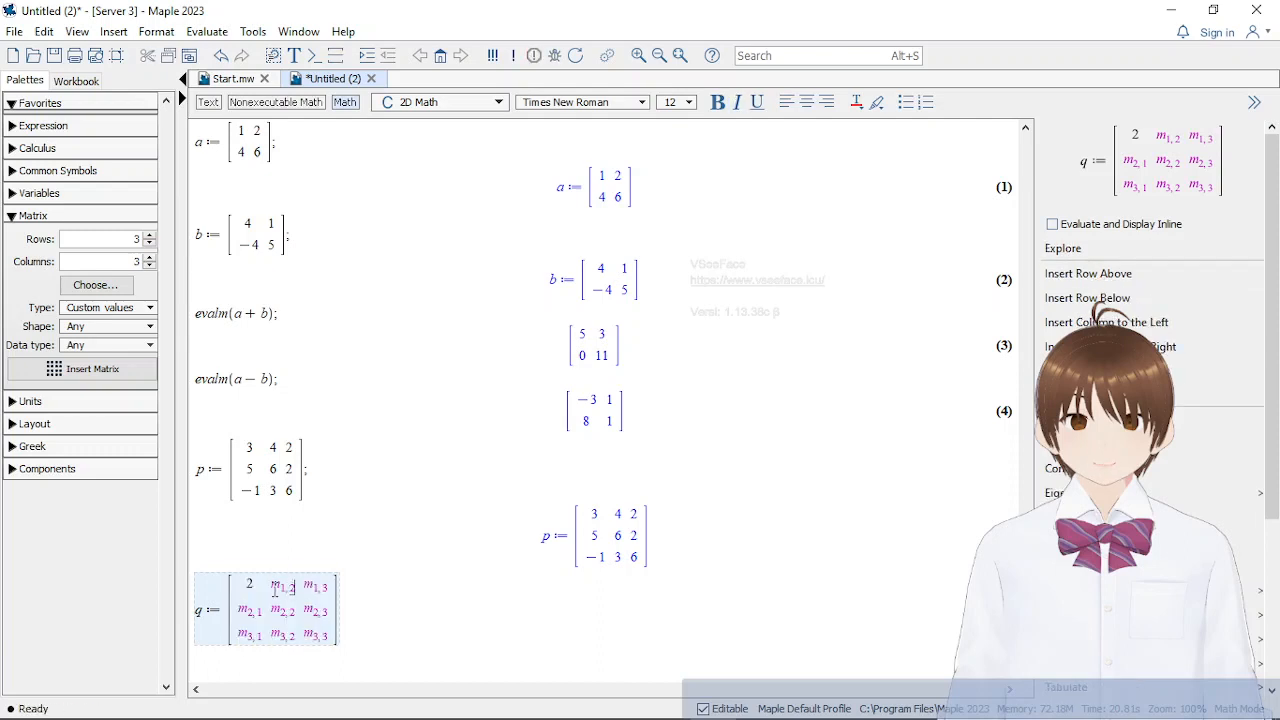
{"action": "key", "text": "Tab"}
{"action": "type", "text": "1"}
{"action": "key", "text": "Tab"}
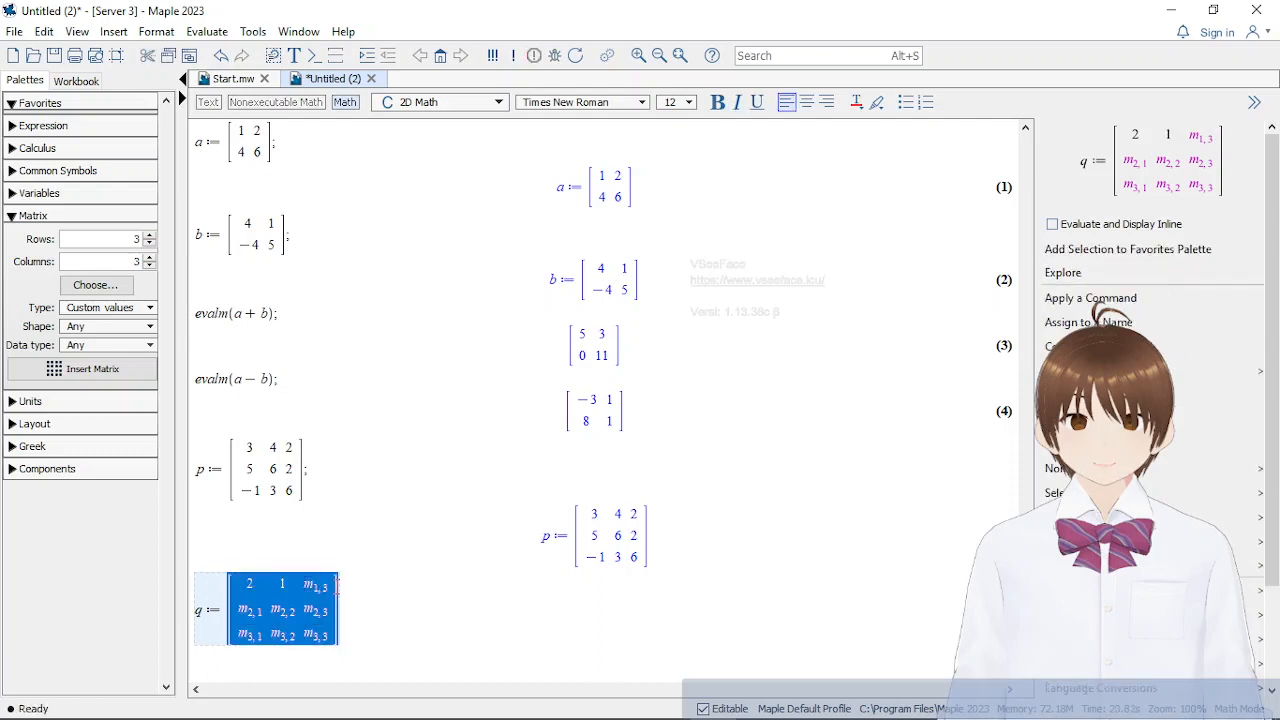
{"action": "type", "text": "3"}
Fill the second row of matrix q with 5, 2, 5
{"action": "key", "text": "Tab"}
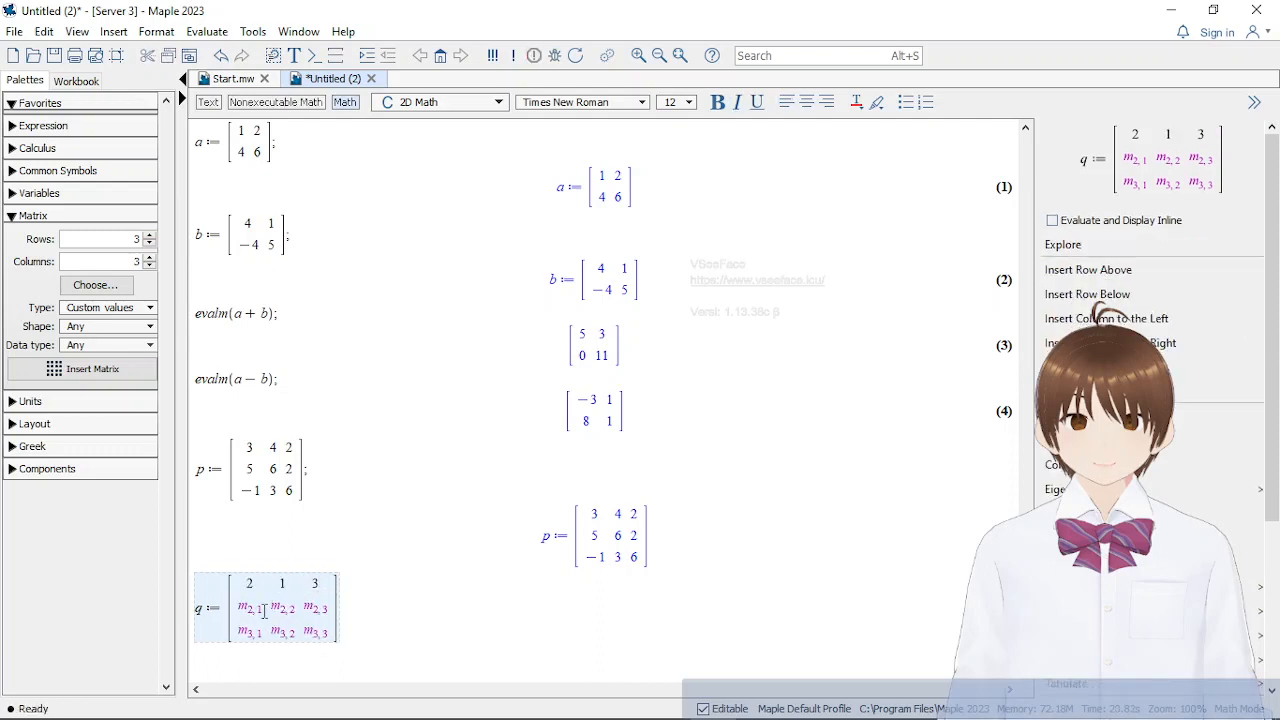
{"action": "type", "text": "5"}
{"action": "key", "text": "Tab"}
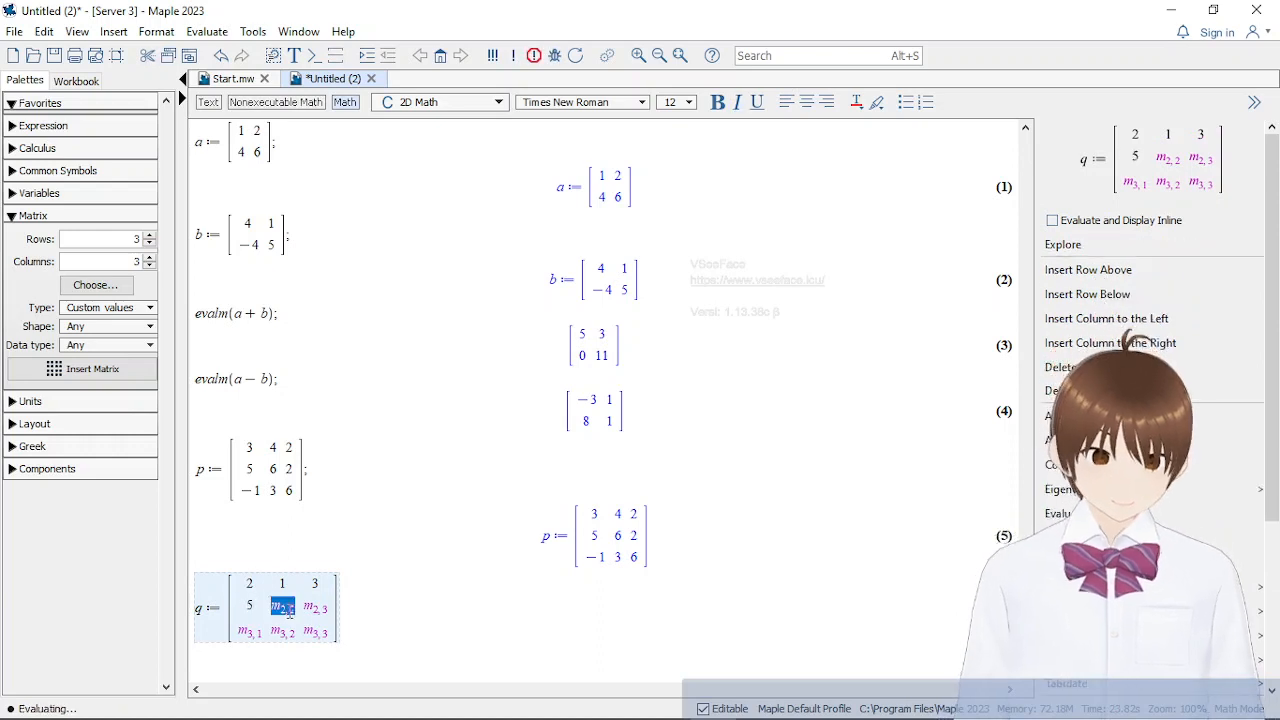
{"action": "type", "text": "2"}
{"action": "key", "text": "Tab"}
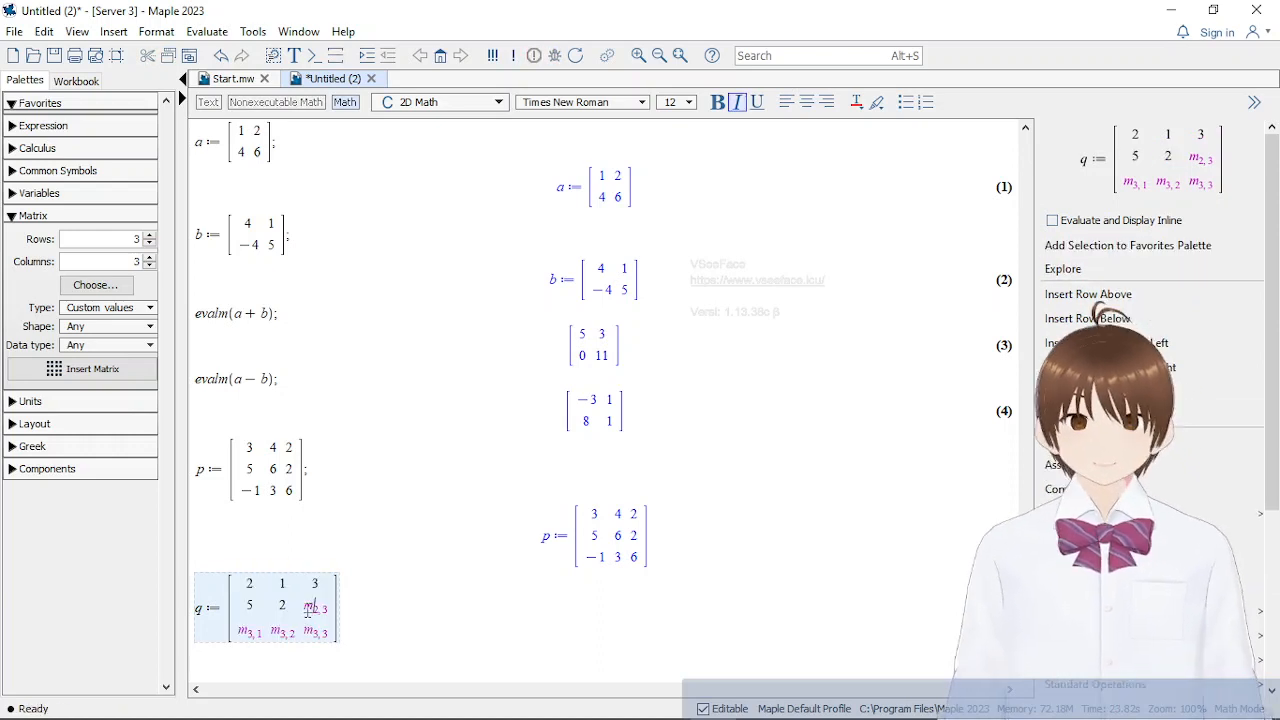
{"action": "type", "text": "5"}
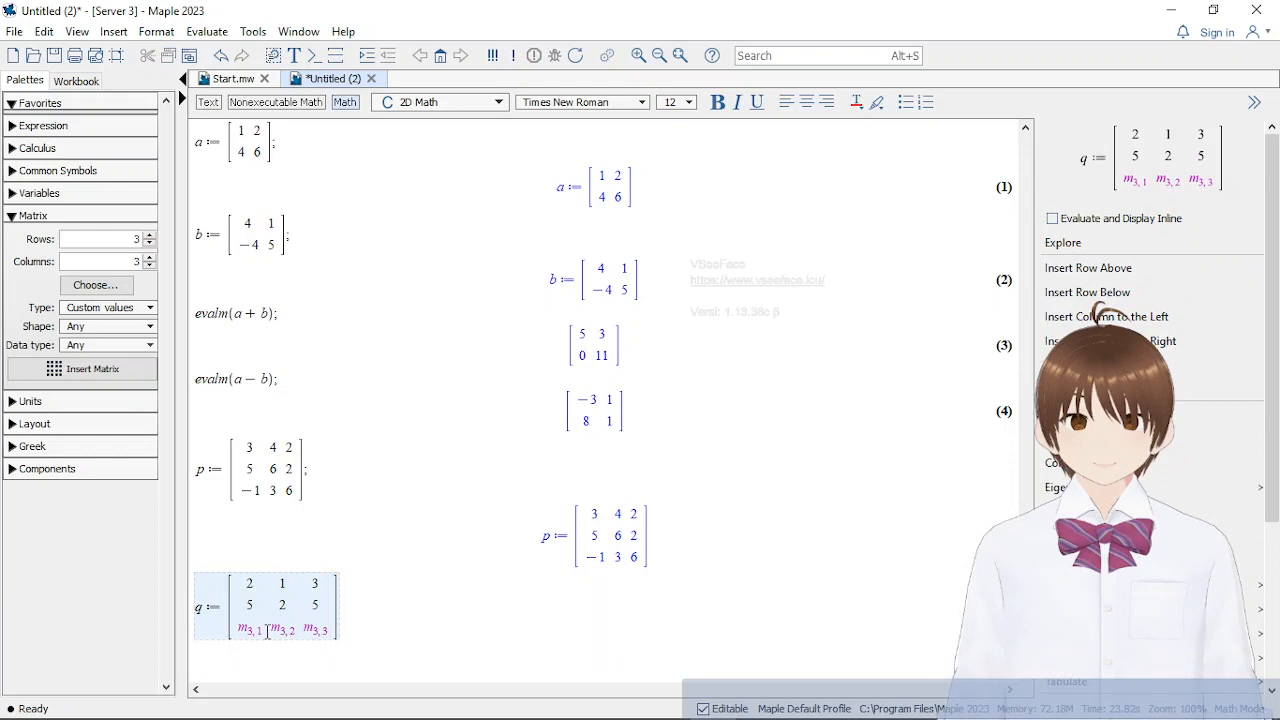
Fill the third row of matrix q with 4, −3, 0, end the statement with a semicolon and evaluate it
{"action": "key", "text": "Tab"}
{"action": "type", "text": "4"}
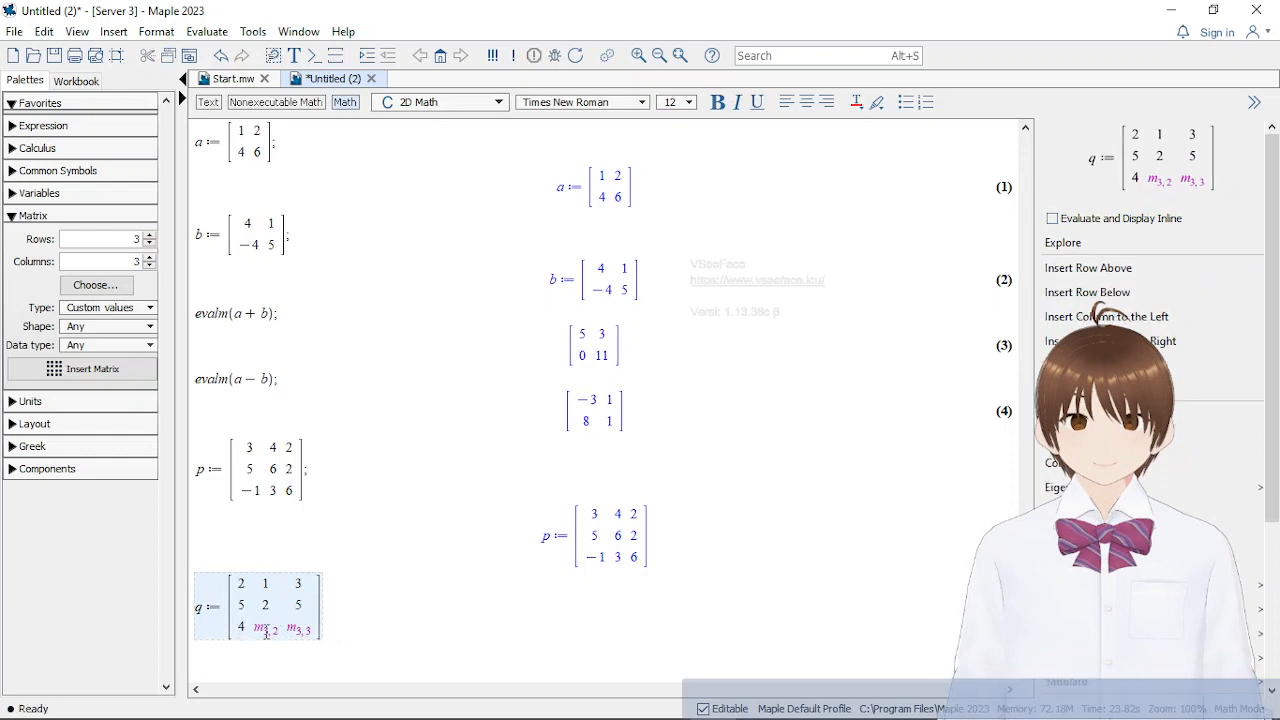
{"action": "key", "text": "Tab"}
{"action": "type", "text": "-3"}
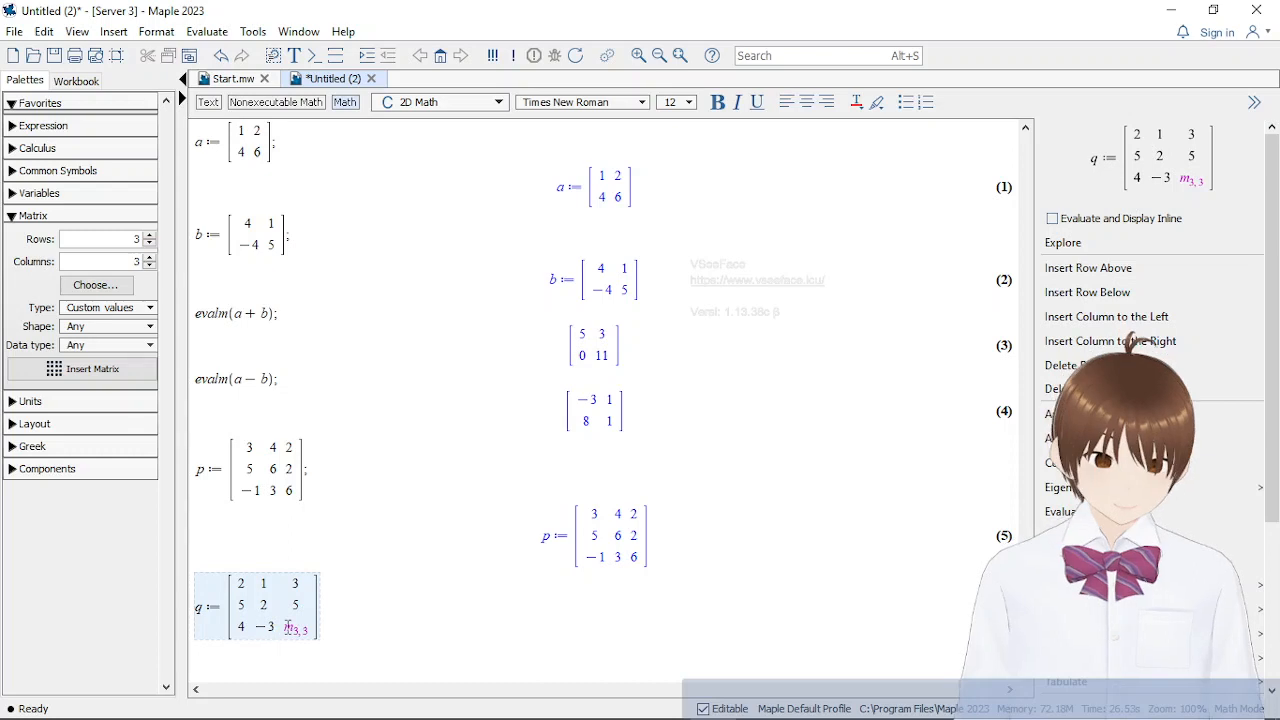
{"action": "key", "text": "Tab"}
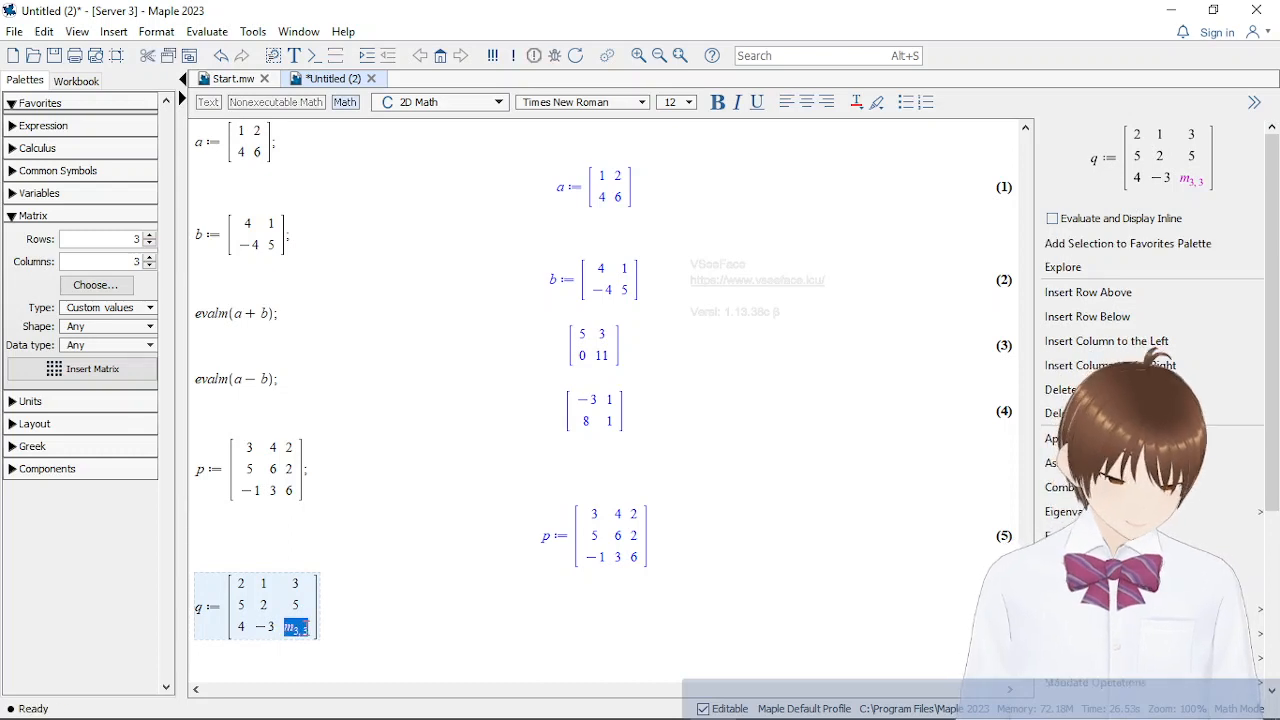
{"action": "type", "text": "0"}
{"action": "left_click", "coordinate": [377, 603]}
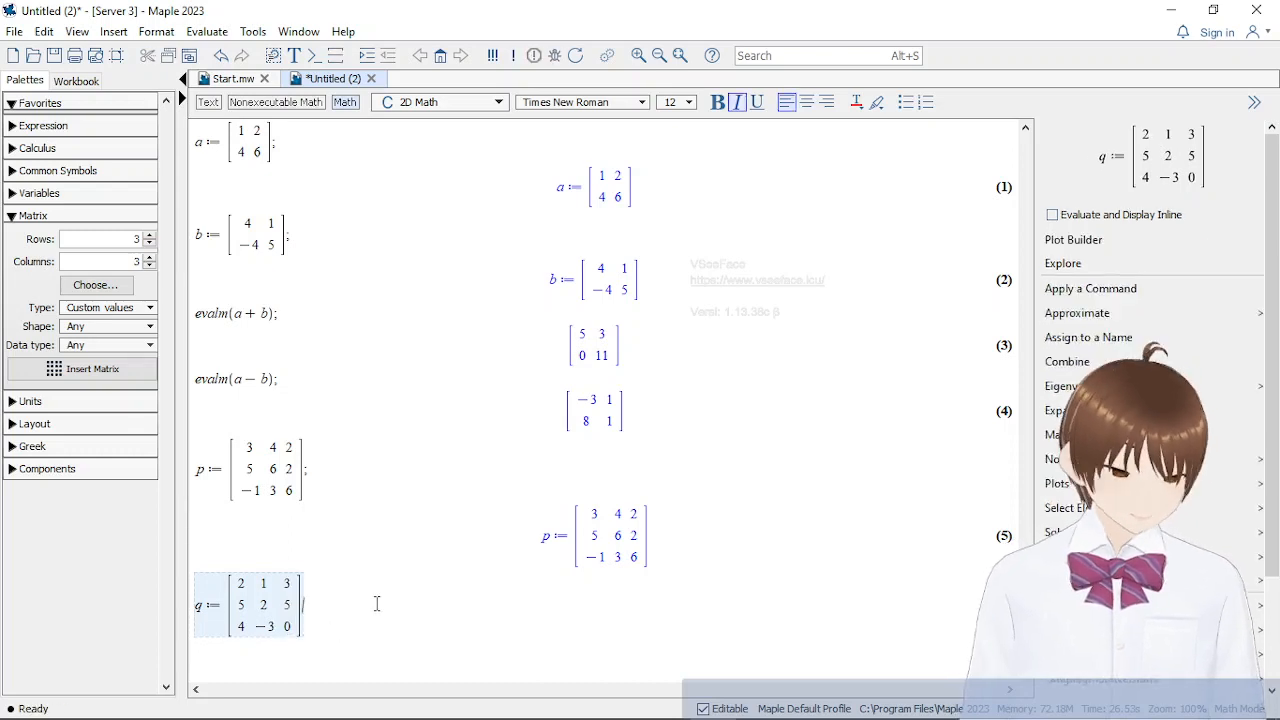
{"action": "type", "text": ";"}
{"action": "key", "text": "Return"}
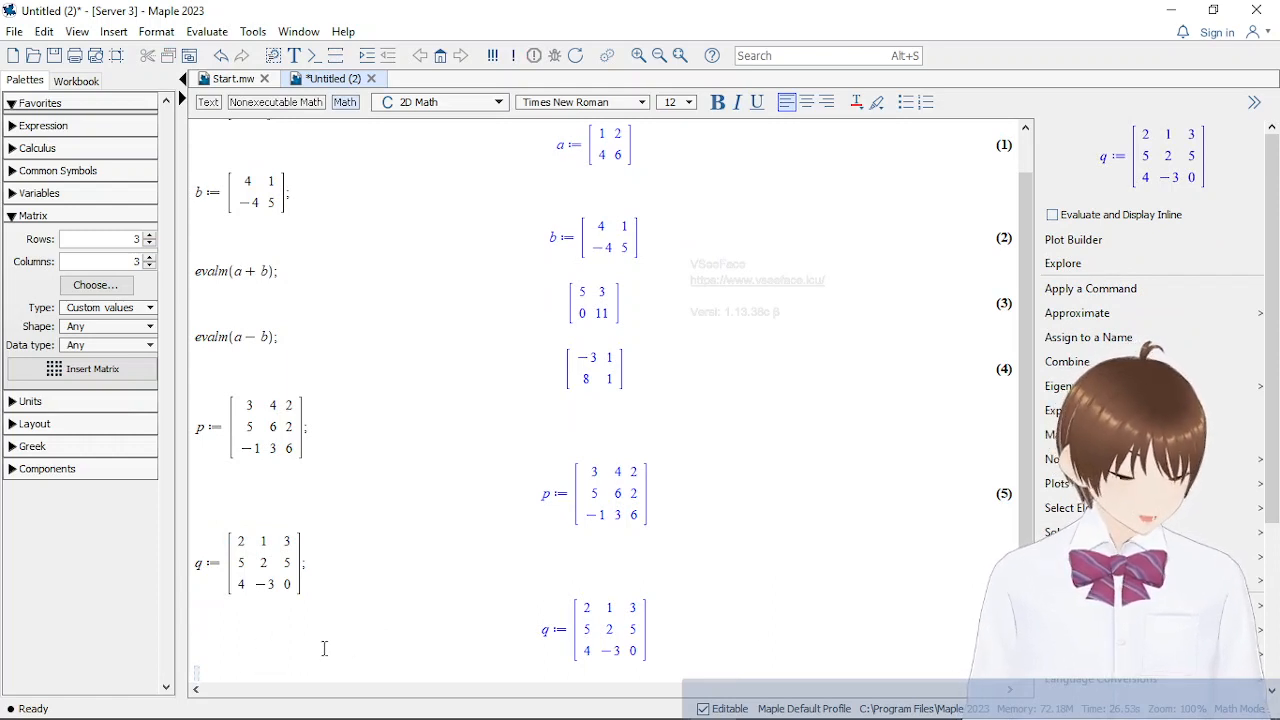
Add the two 3 × 3 matrices by evaluating evalm(p + q); on the line below q's output
{"action": "type", "text": "p"}
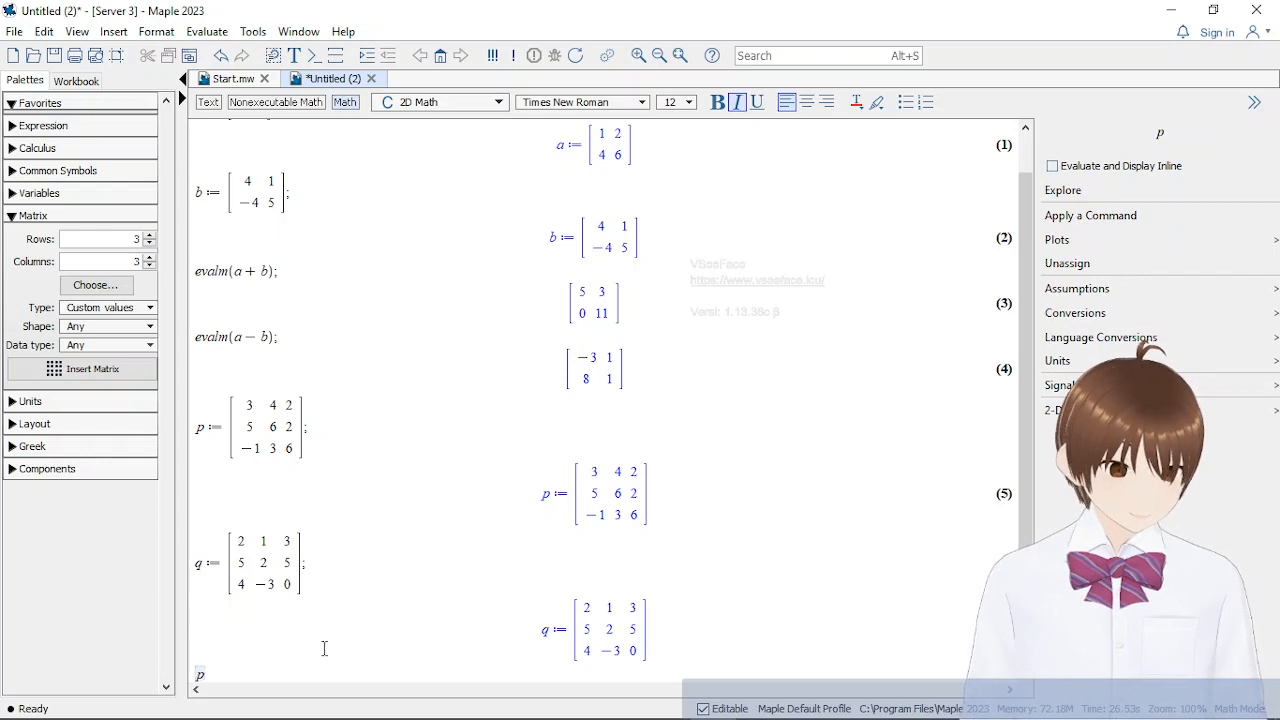
{"action": "key", "text": "BackSpace"}
{"action": "type", "text": "eva"}
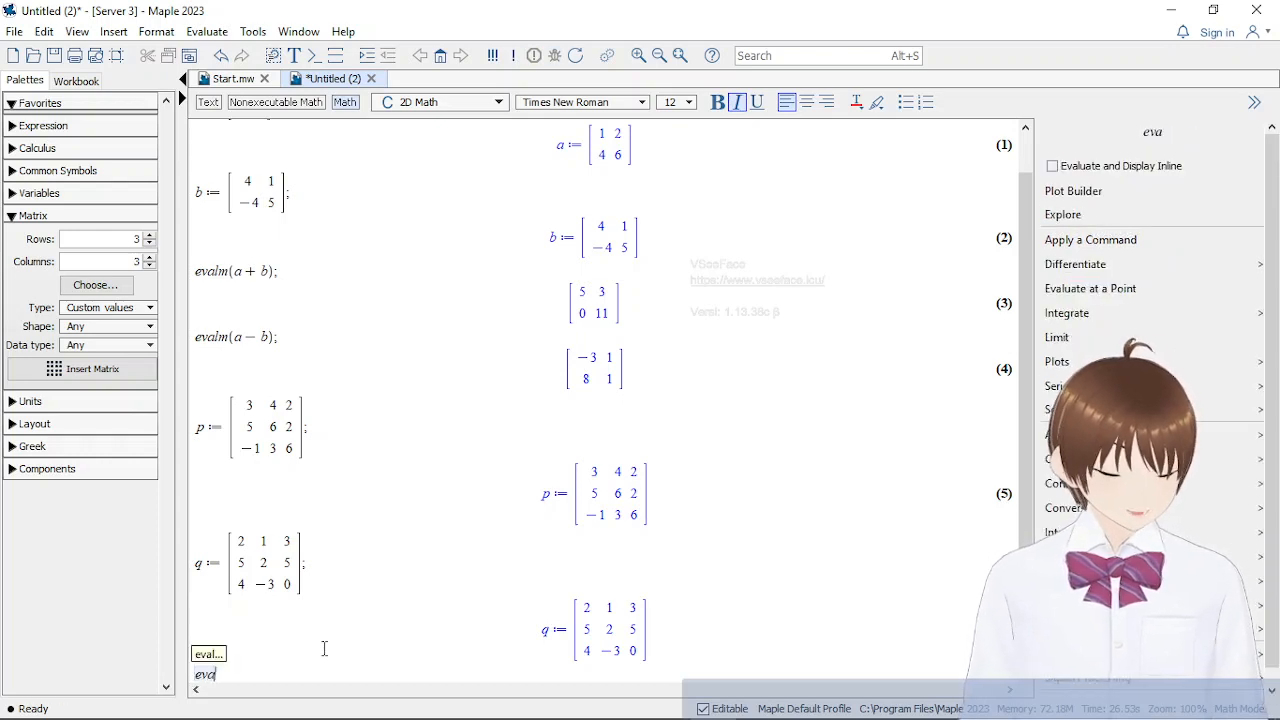
{"action": "type", "text": "lm("}
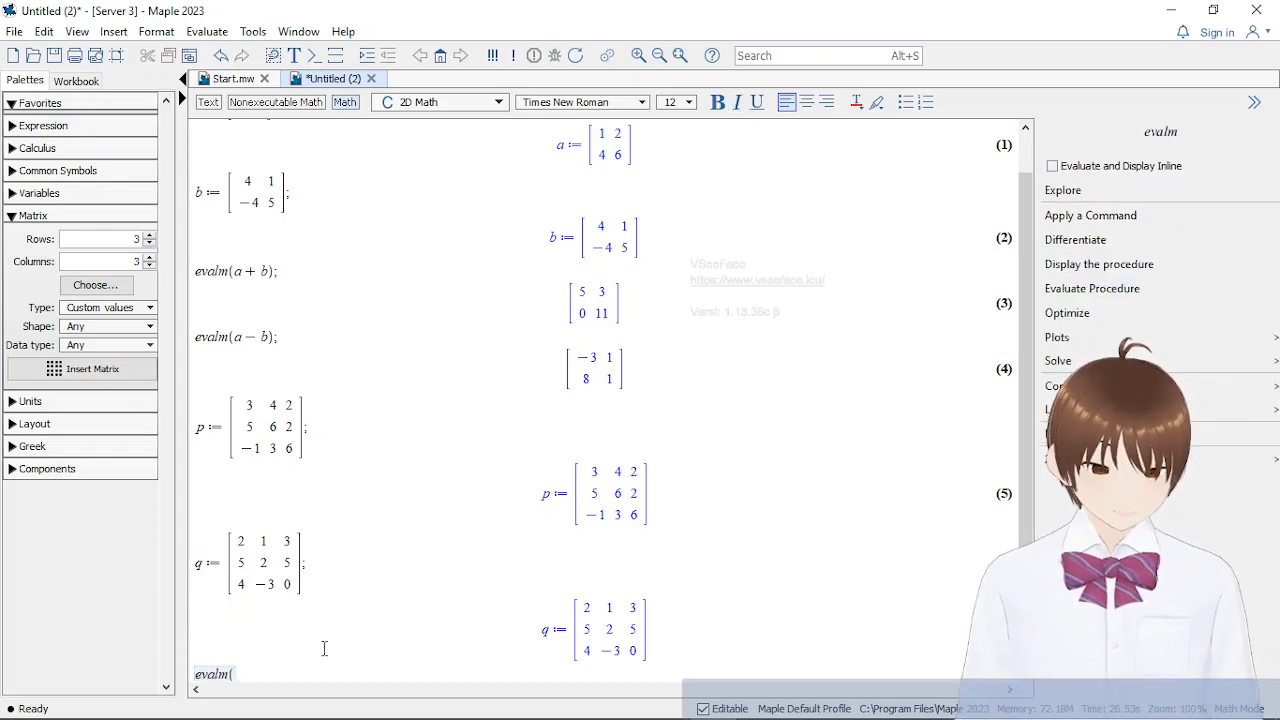
{"action": "type", "text": "p +"}
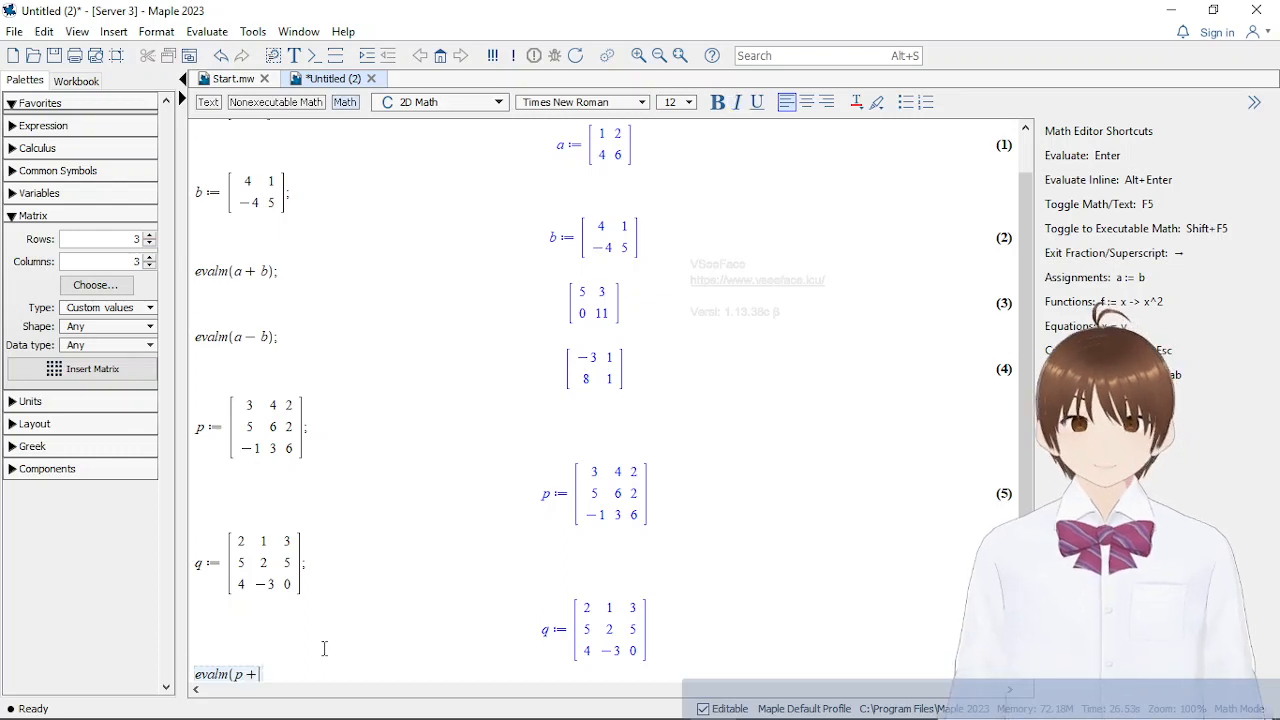
{"action": "type", "text": " q)"}
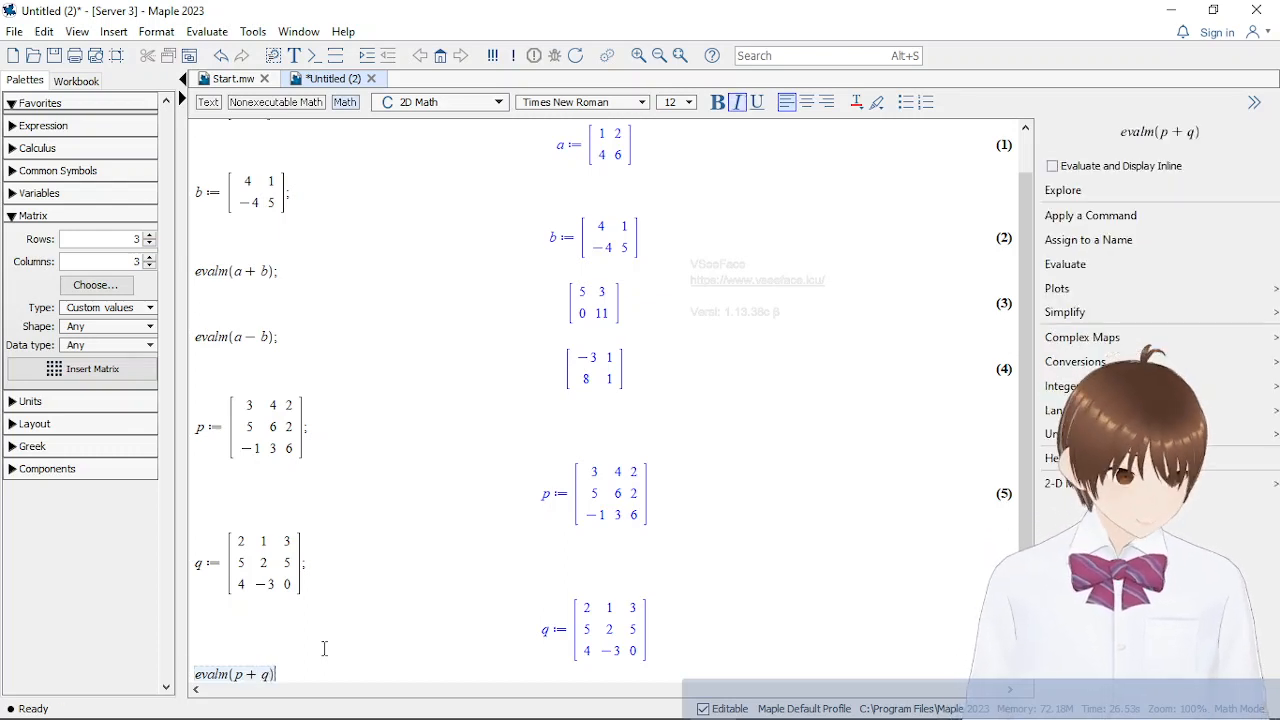
{"action": "type", "text": ";"}
{"action": "key", "text": "Return"}
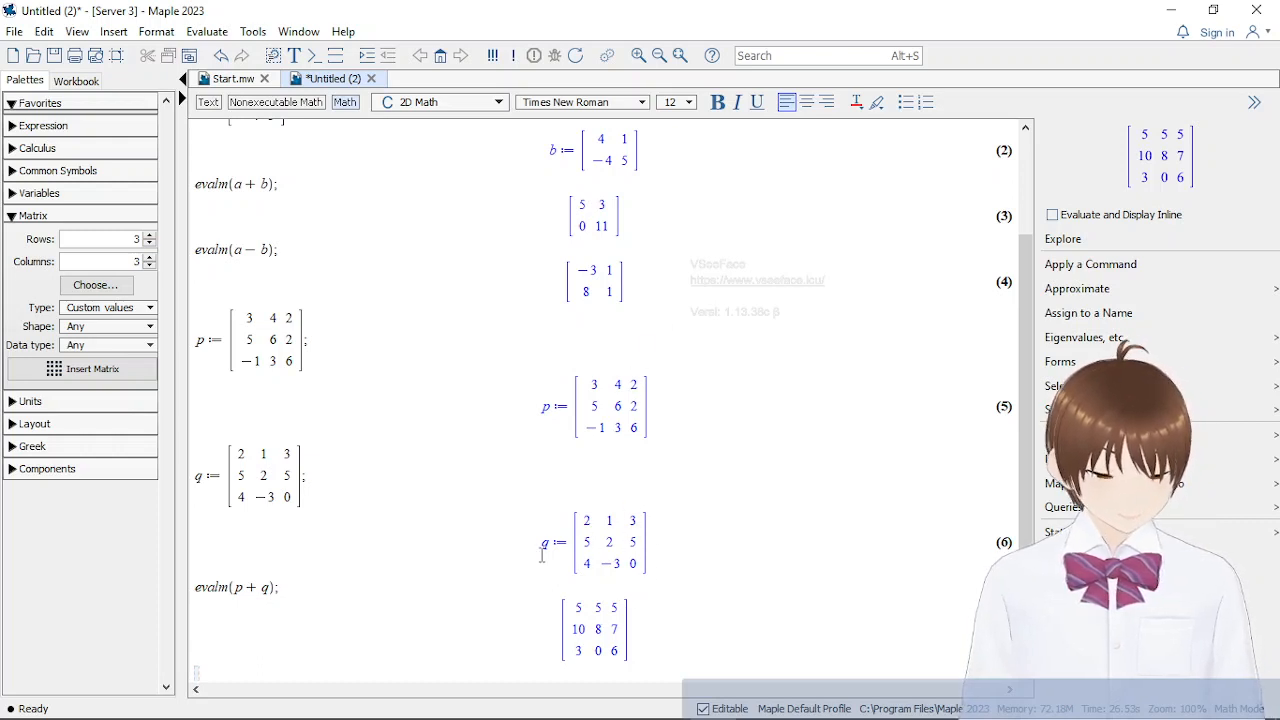
Subtract matrix q from p by evaluating evalm(p − q); on the line below the sum's output
{"action": "type", "text": "evalm"}
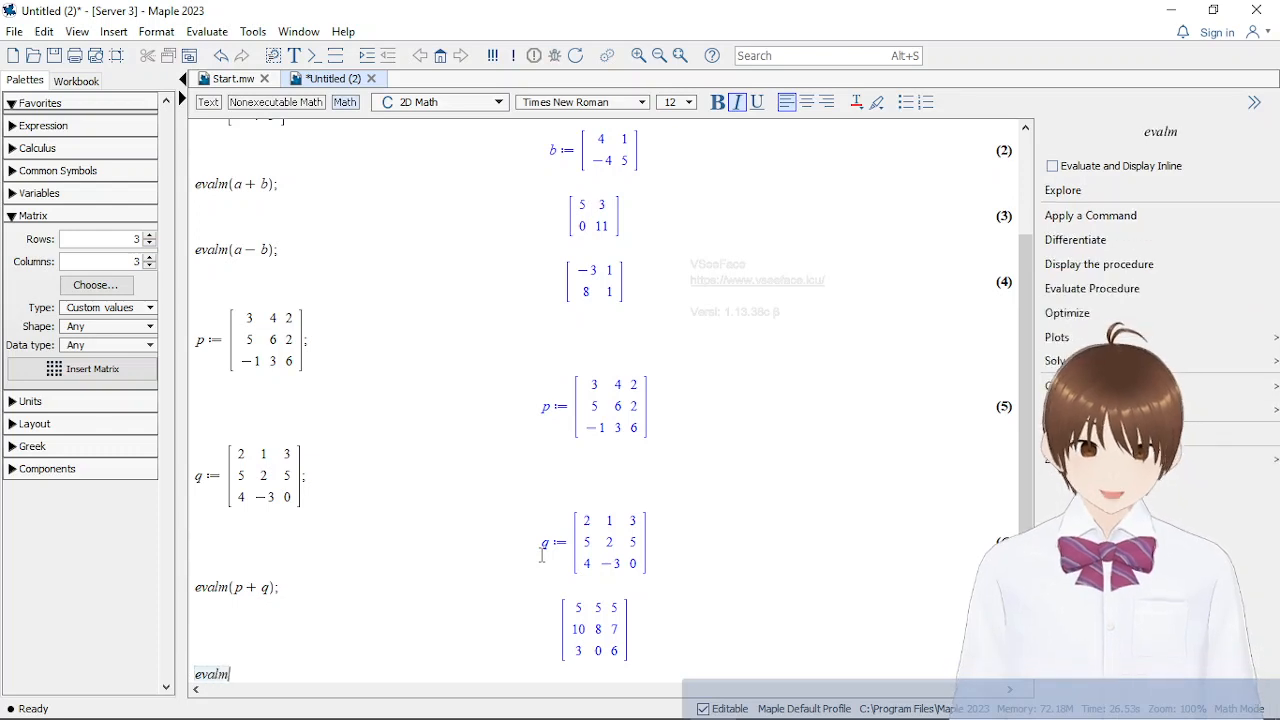
{"action": "type", "text": "("}
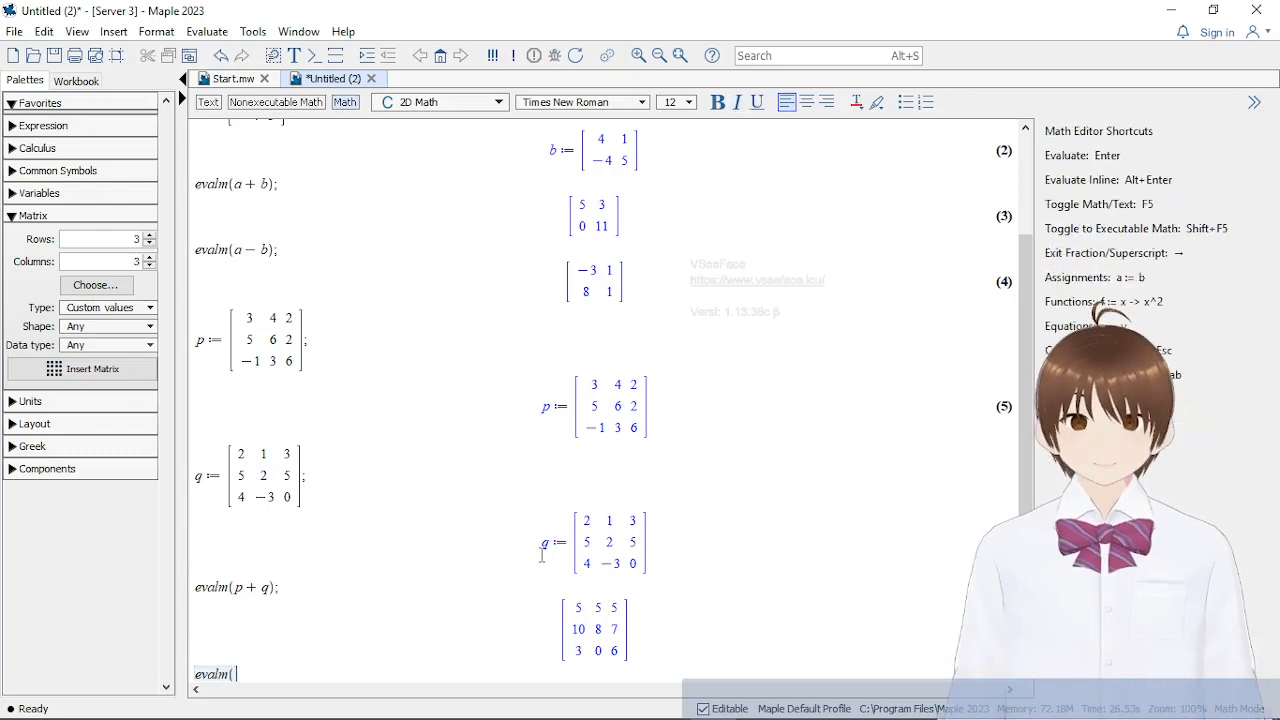
{"action": "type", "text": "p-q"}
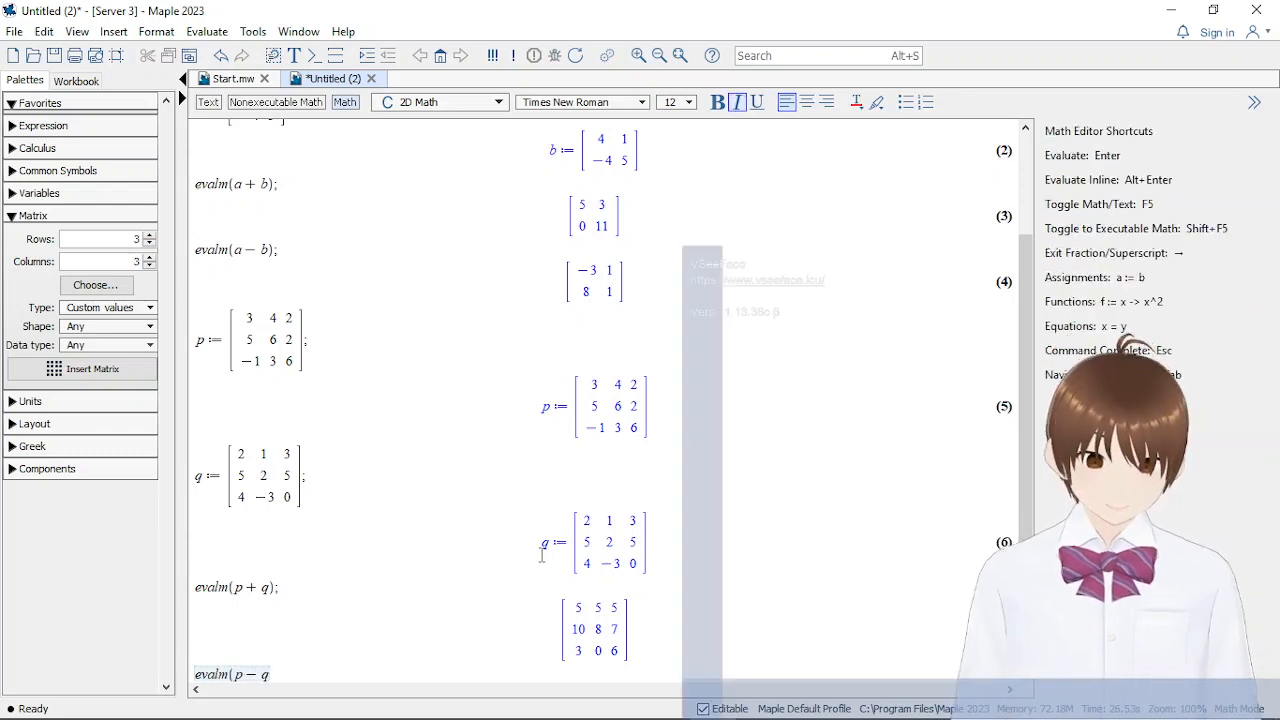
{"action": "type", "text": ");"}
{"action": "key", "text": "Return"}
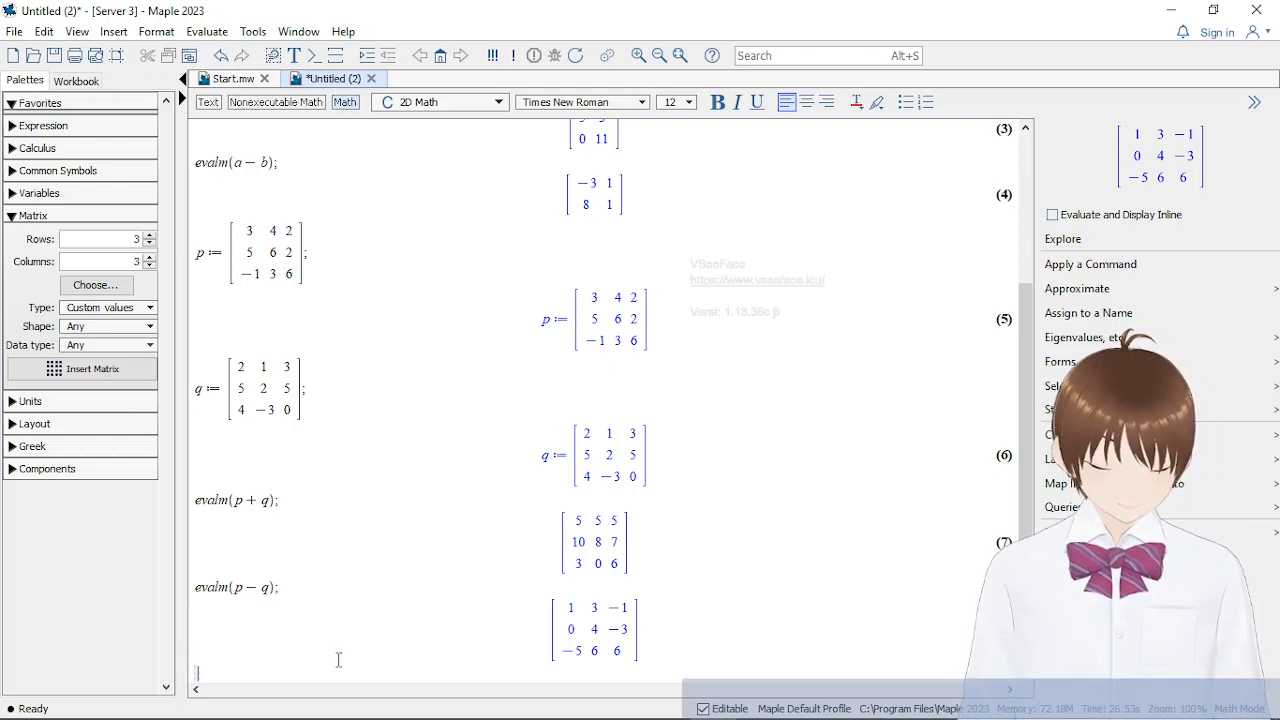
Delete all the matrix statements and outputs so the worksheet is empty
{"action": "left_click_drag", "start_coordinate": [338, 658], "coordinate": [200, 128]}
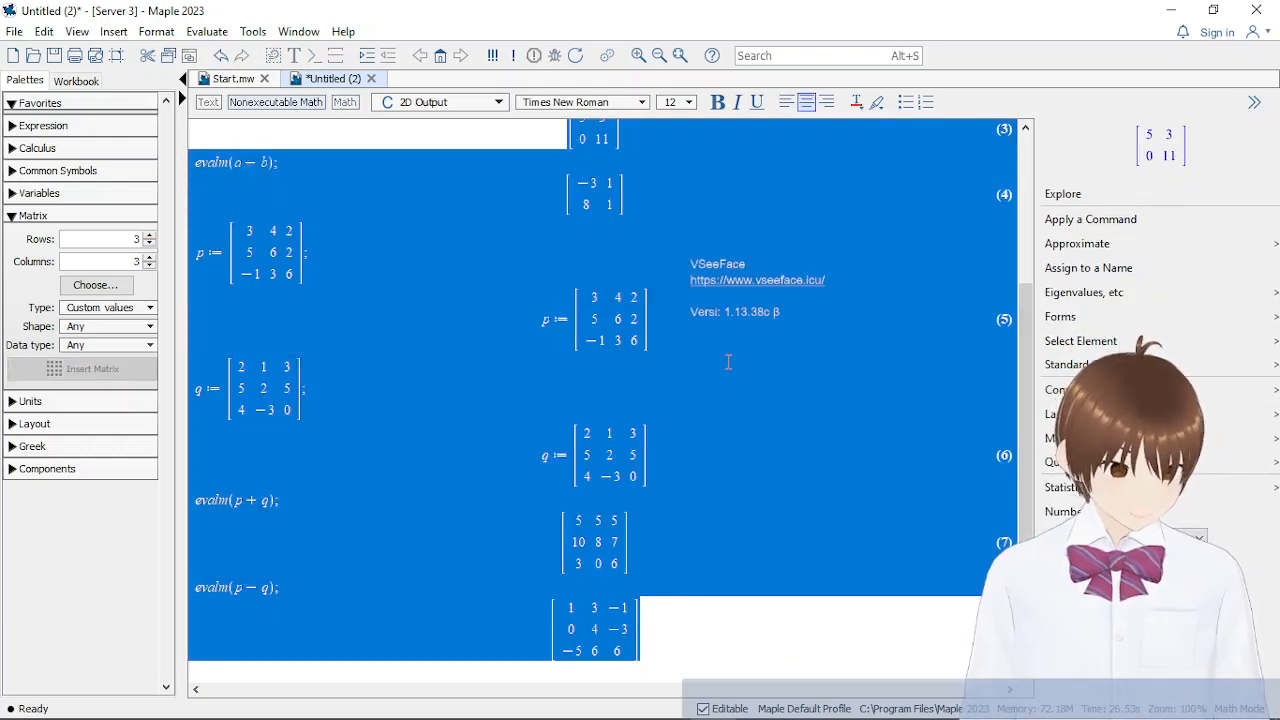
{"action": "key", "text": "Delete"}
{"action": "key", "text": "ctrl+a"}
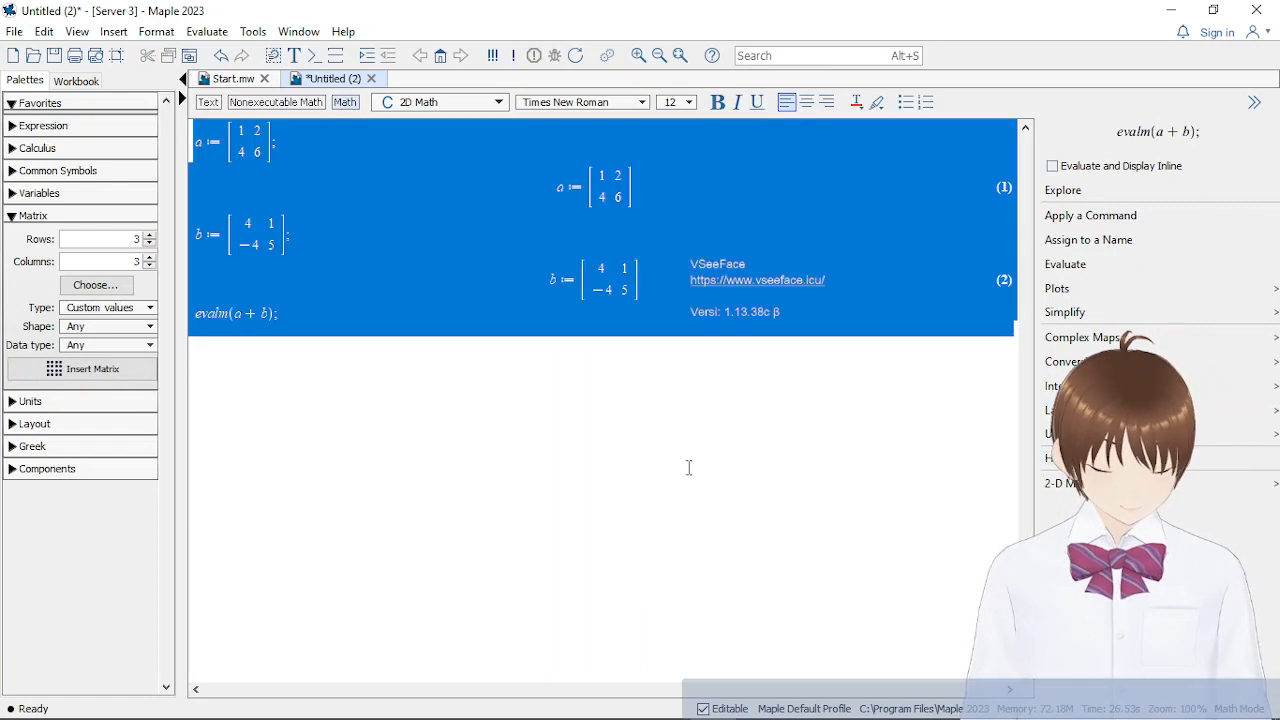
{"action": "key", "text": "Delete"}
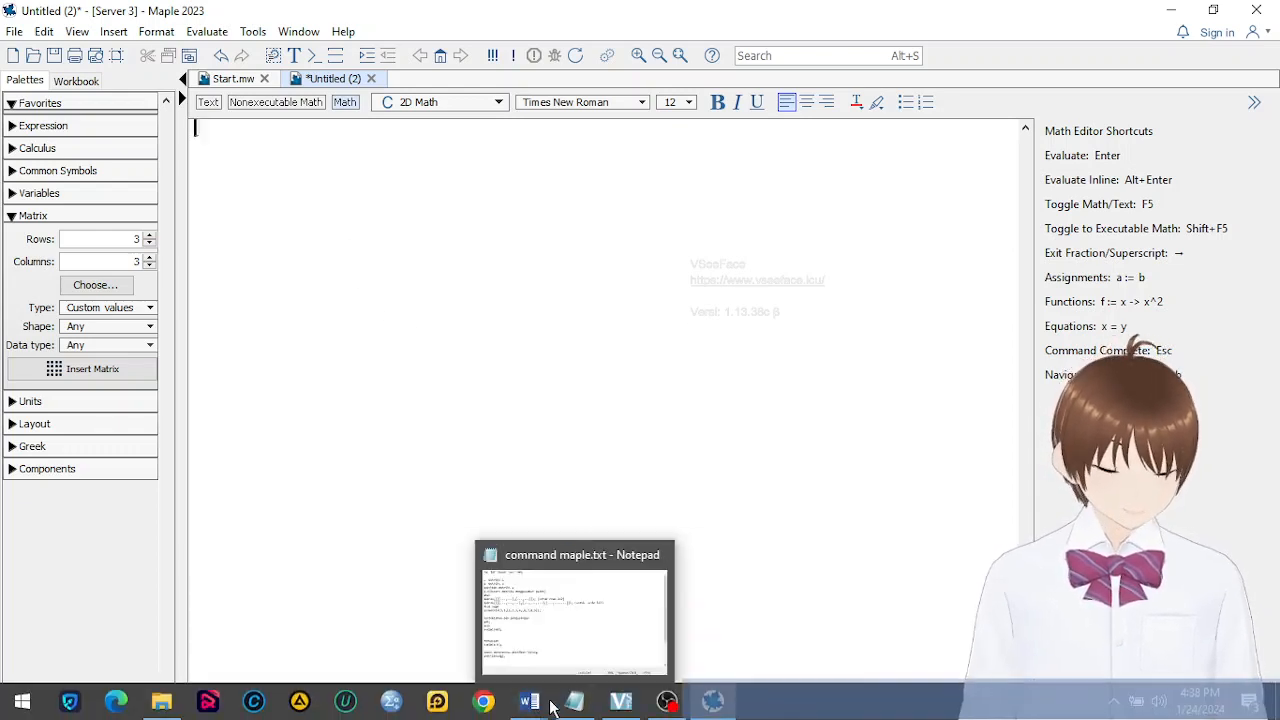
Switch to the Word document Materi matrik Maple.docx and read the section on multiplying a matrix by a real number (scalar)
{"action": "mouse_move", "coordinate": [537, 704]}
{"action": "left_click", "coordinate": [453, 620]}
{"action": "scroll", "coordinate": [654, 471], "scroll_direction": "down", "scroll_amount": 10}
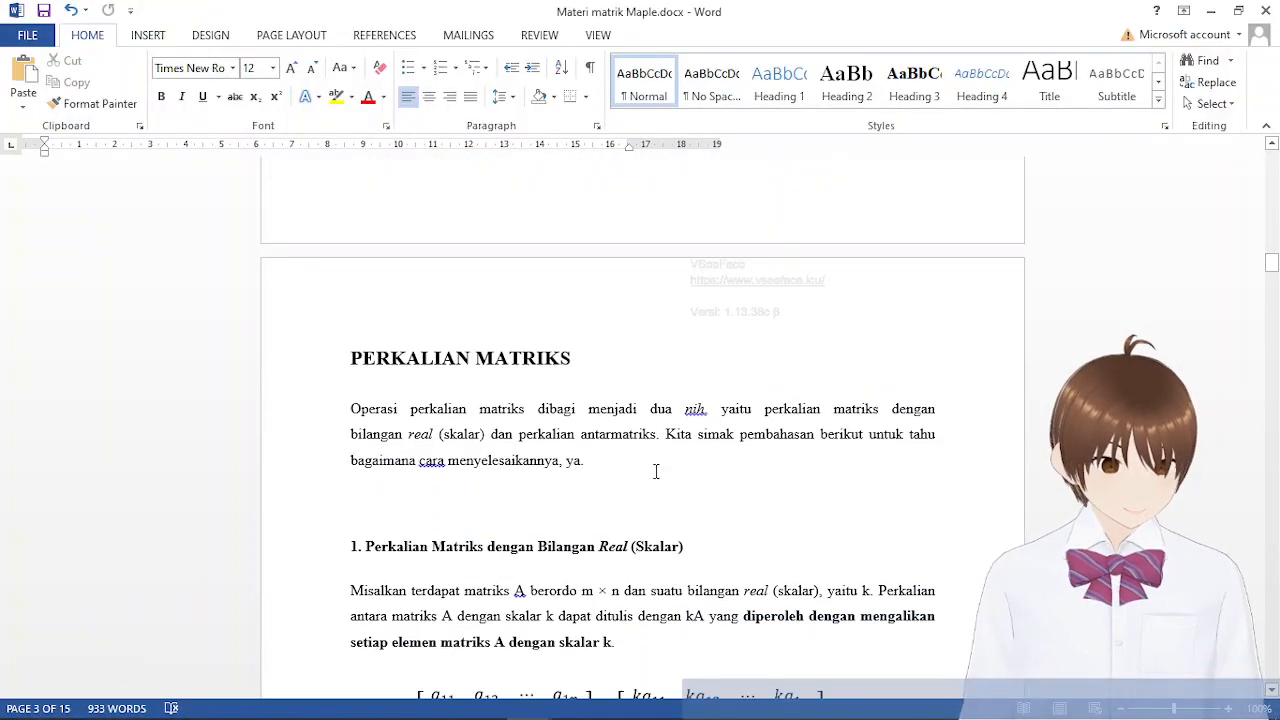
{"action": "scroll", "coordinate": [654, 471], "scroll_direction": "up", "scroll_amount": 1}
{"action": "scroll", "coordinate": [654, 471], "scroll_direction": "down", "scroll_amount": 2}
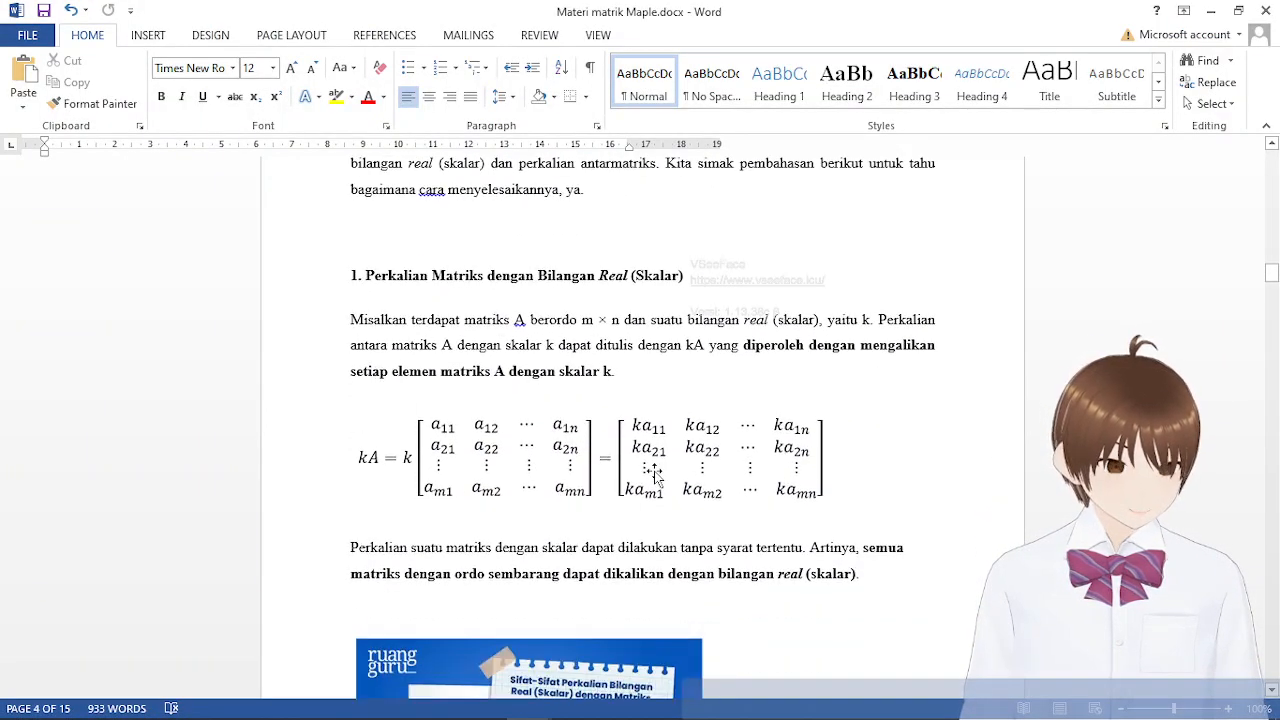
{"action": "scroll", "coordinate": [654, 471], "scroll_direction": "down", "scroll_amount": 1}
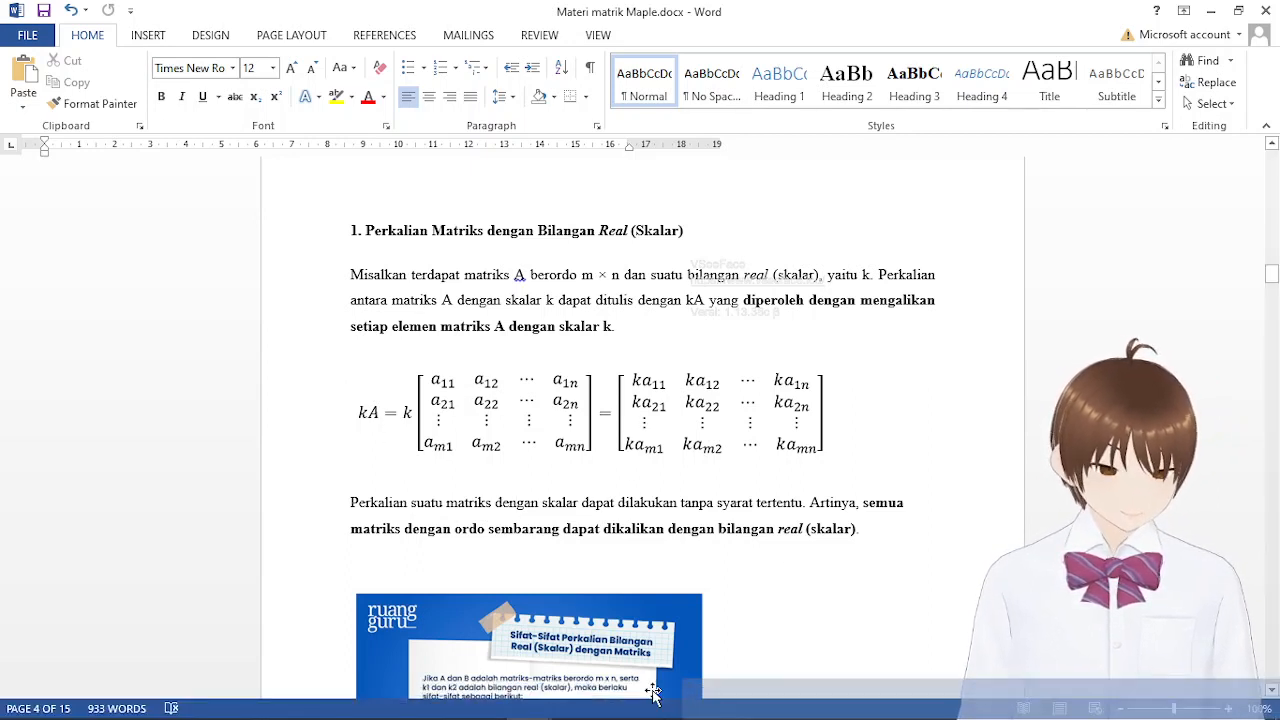
{"action": "mouse_move", "coordinate": [621, 705]}
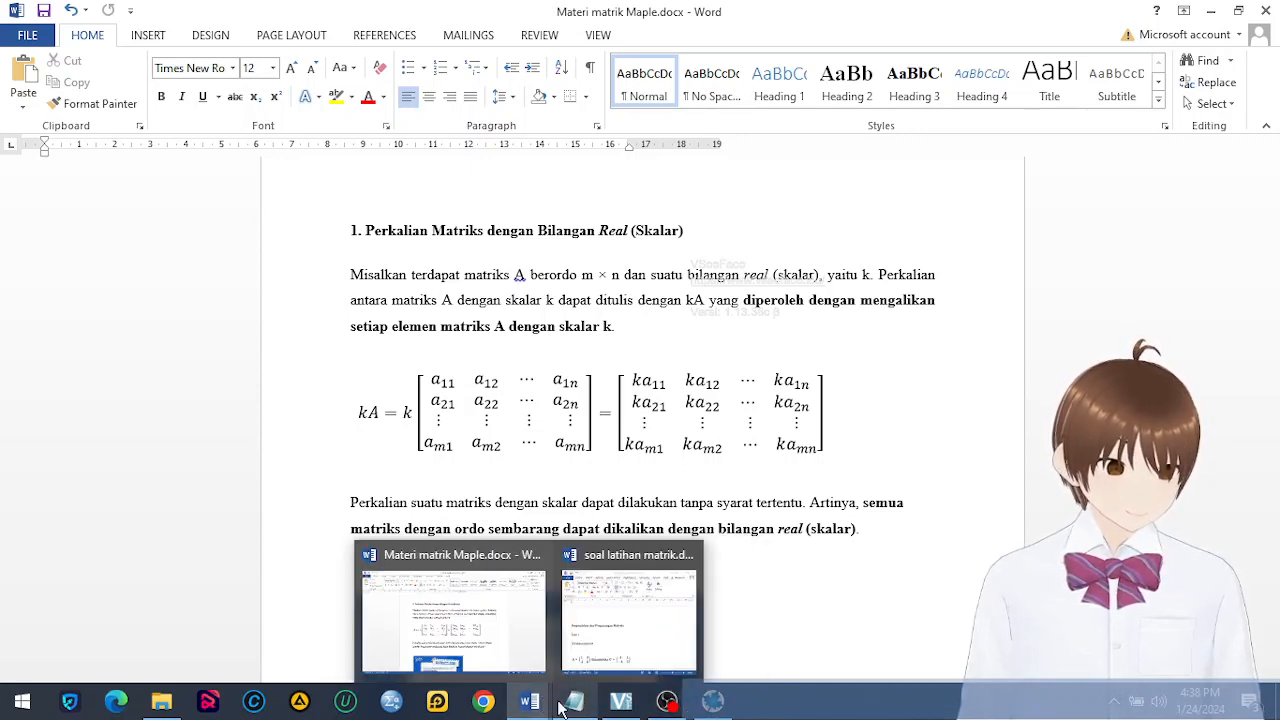
Switch back to Maple and start assigning a 2 × 2 matrix to a in the empty worksheet
{"action": "left_click", "coordinate": [712, 703]}
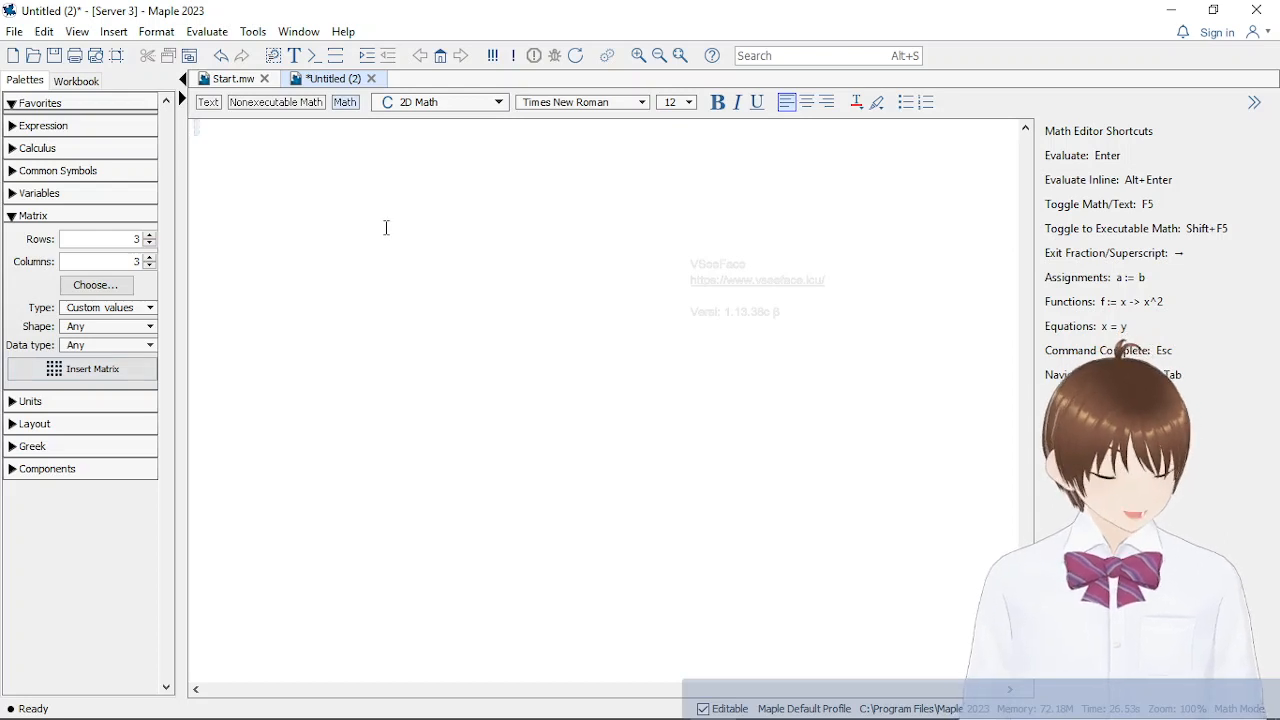
{"action": "type", "text": "a :"}
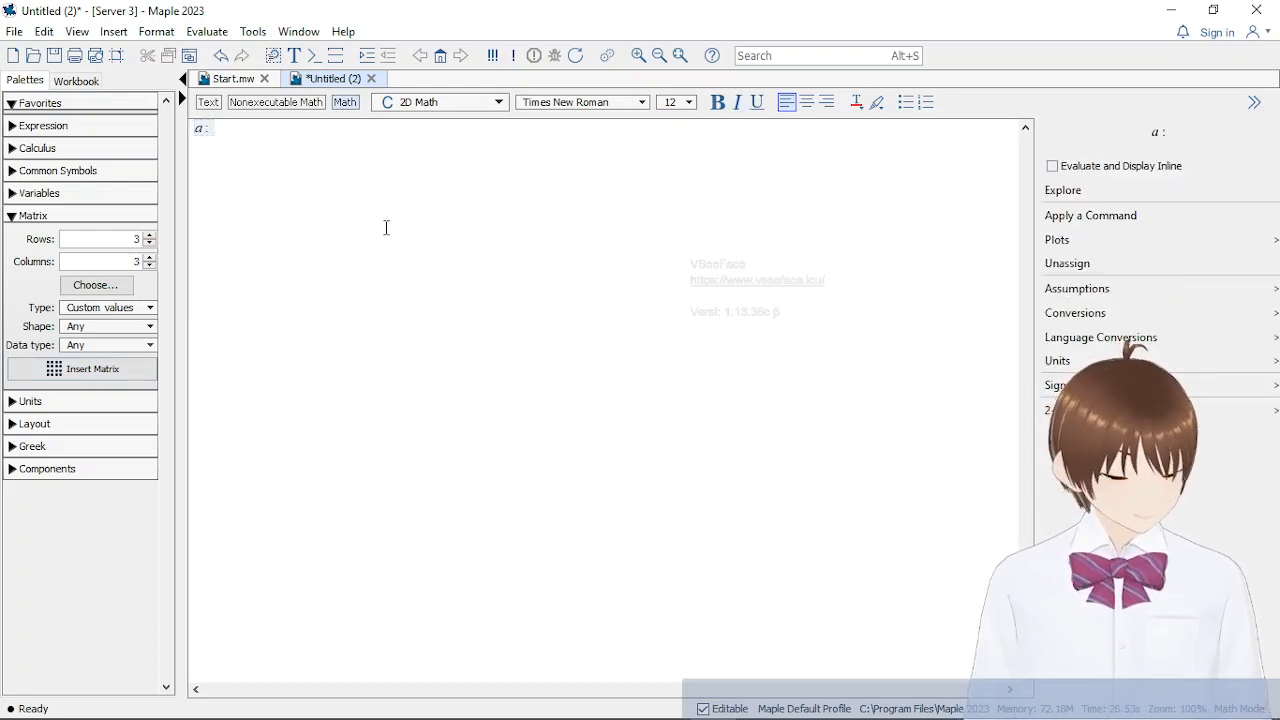
{"action": "type", "text": "="}
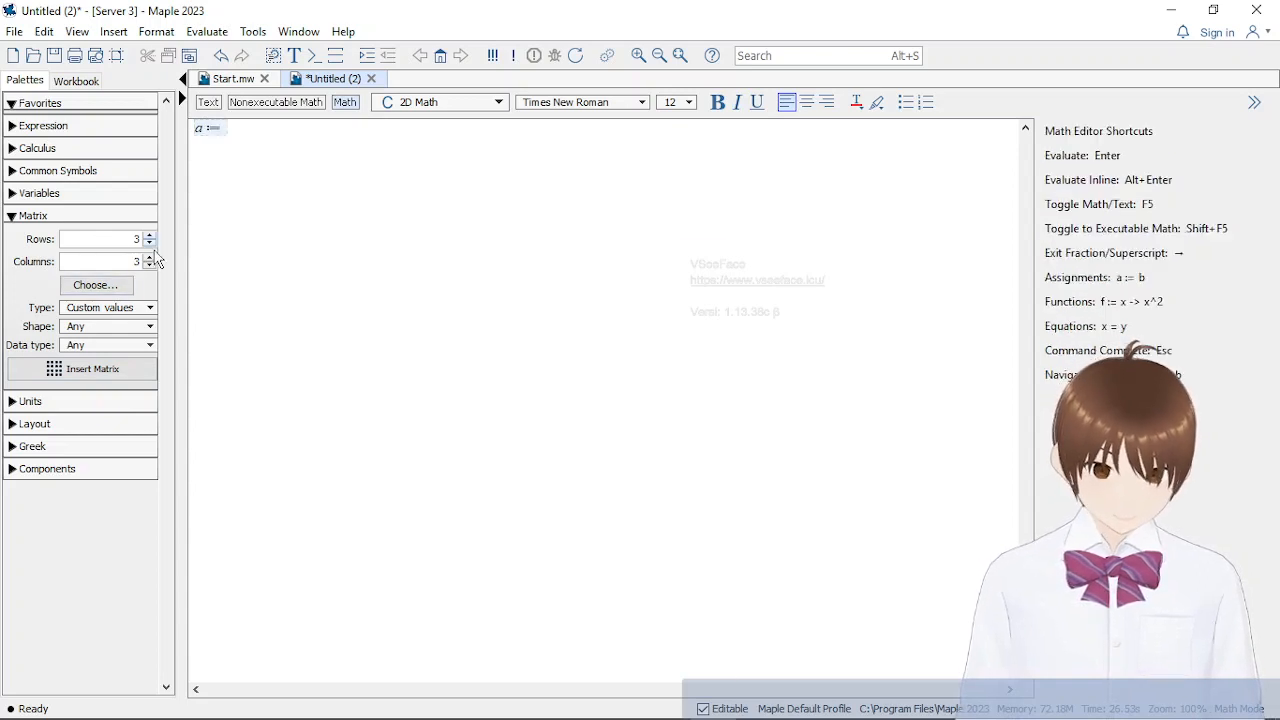
{"action": "left_click", "coordinate": [150, 244]}
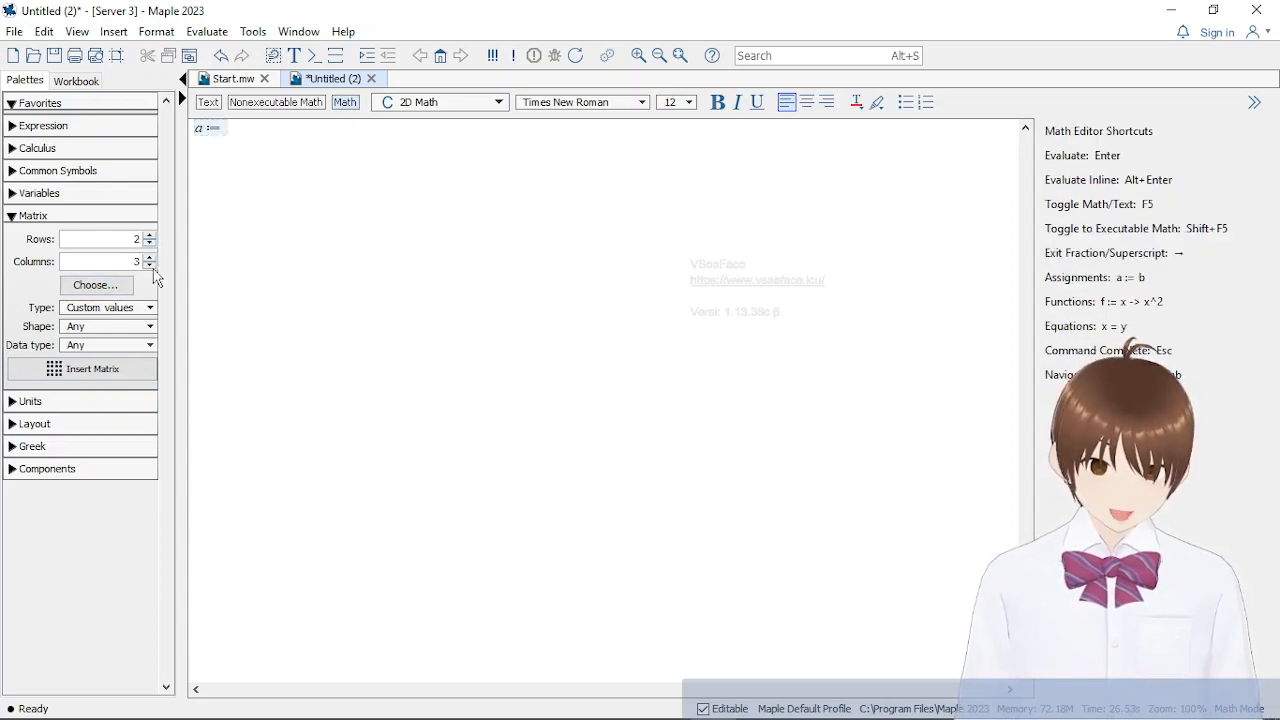
{"action": "left_click", "coordinate": [149, 265]}
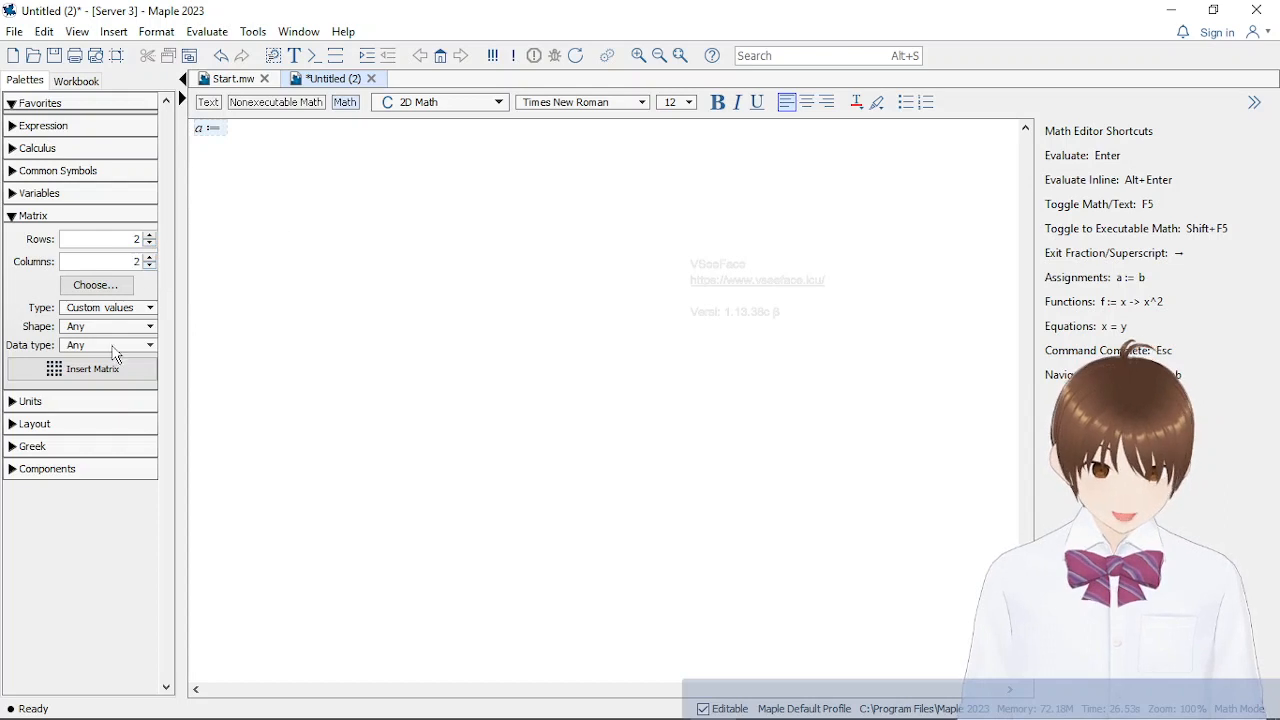
{"action": "left_click", "coordinate": [108, 369]}
Fill matrix a with 3, 1 in the first row and 2, 3 in the second row
{"action": "type", "text": "3"}
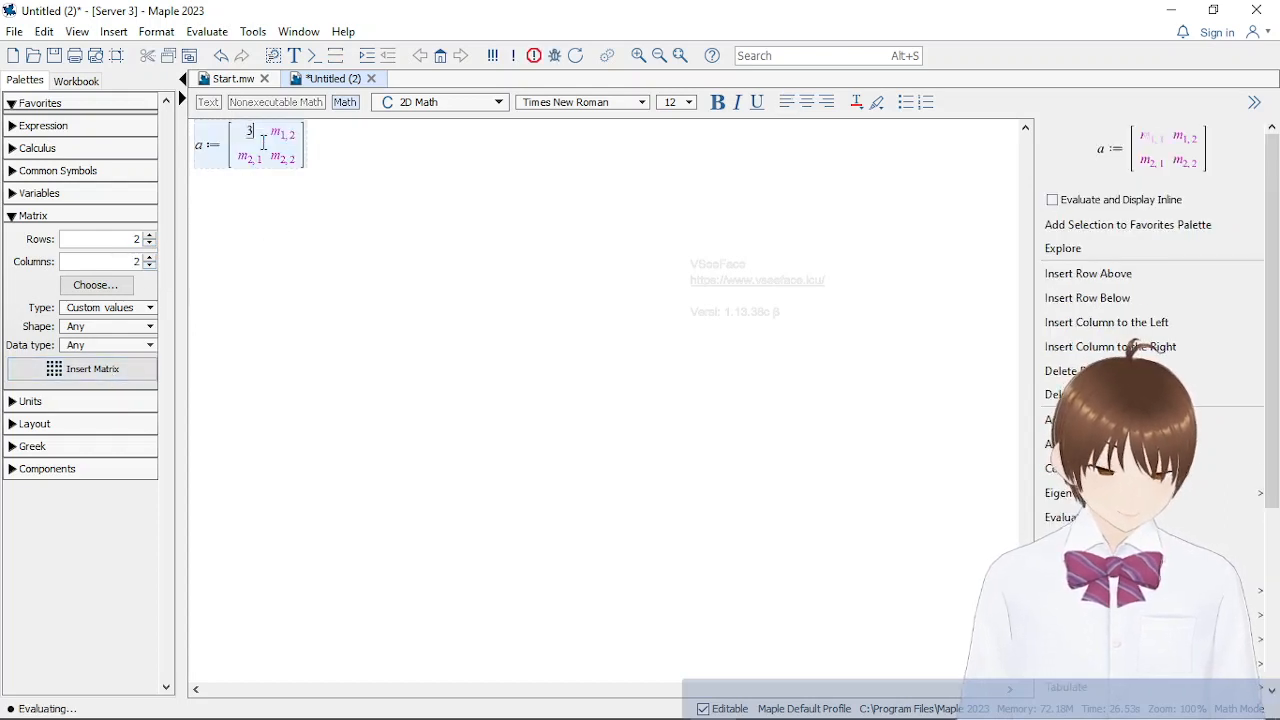
{"action": "left_click_drag", "start_coordinate": [267, 138], "coordinate": [271, 132]}
{"action": "left_click", "coordinate": [276, 133]}
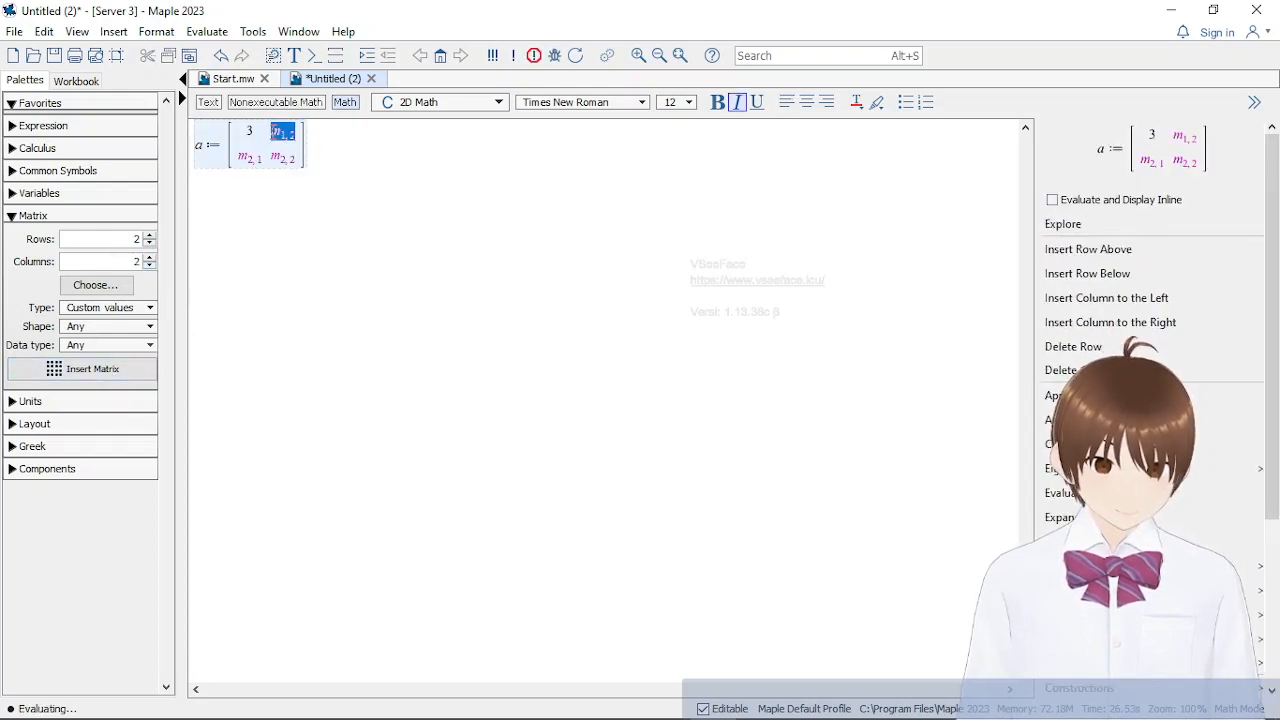
{"action": "type", "text": "1"}
{"action": "left_click", "coordinate": [260, 157]}
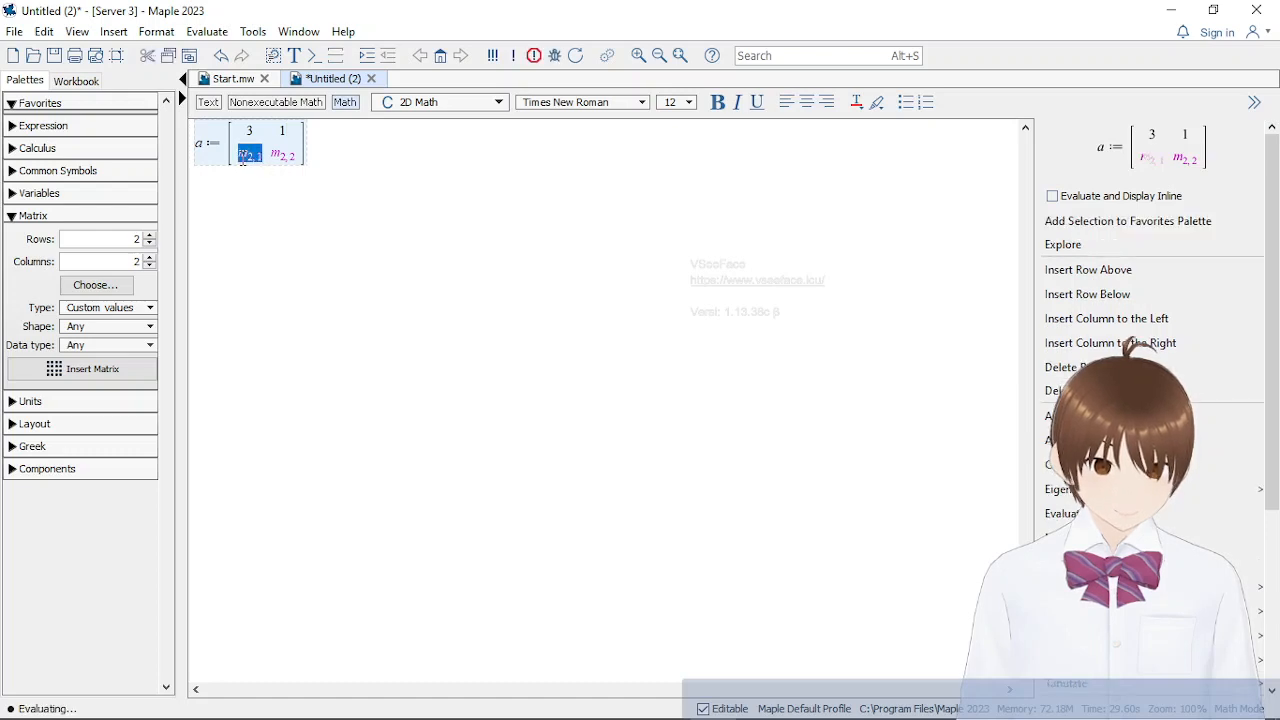
{"action": "type", "text": "2"}
{"action": "key", "text": "Tab"}
{"action": "type", "text": "3"}
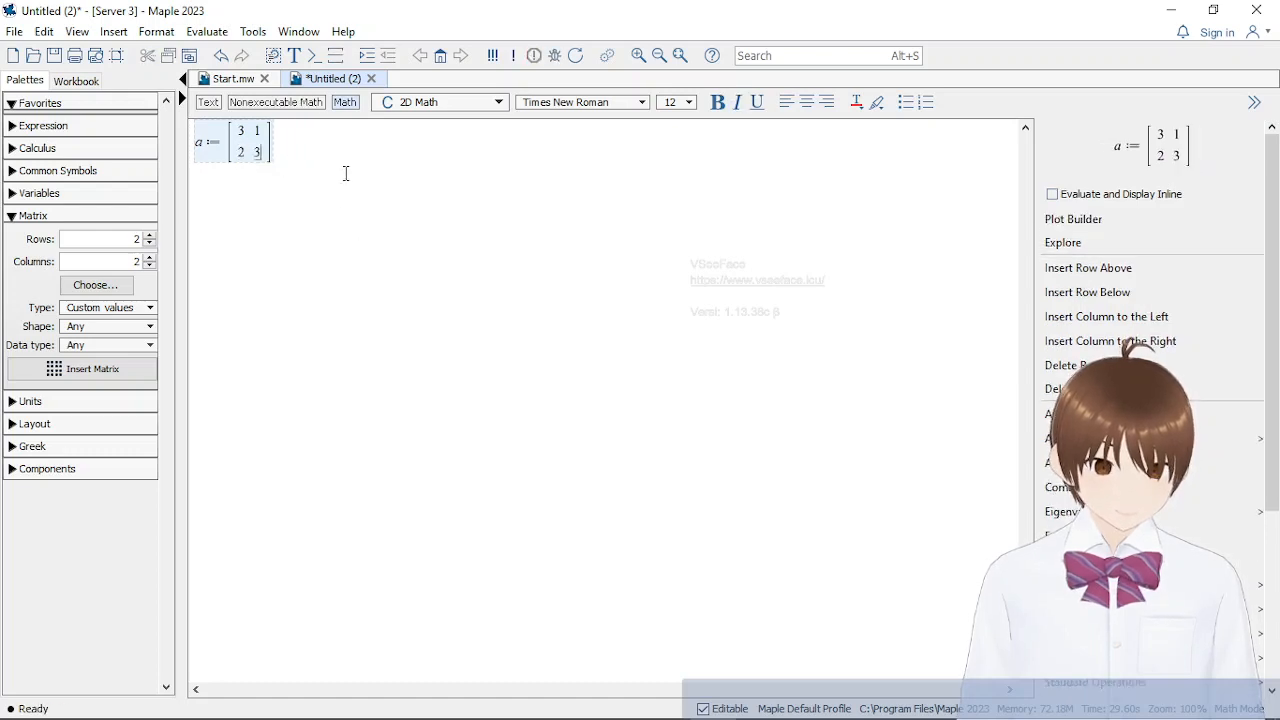
{"action": "left_click", "coordinate": [348, 145]}
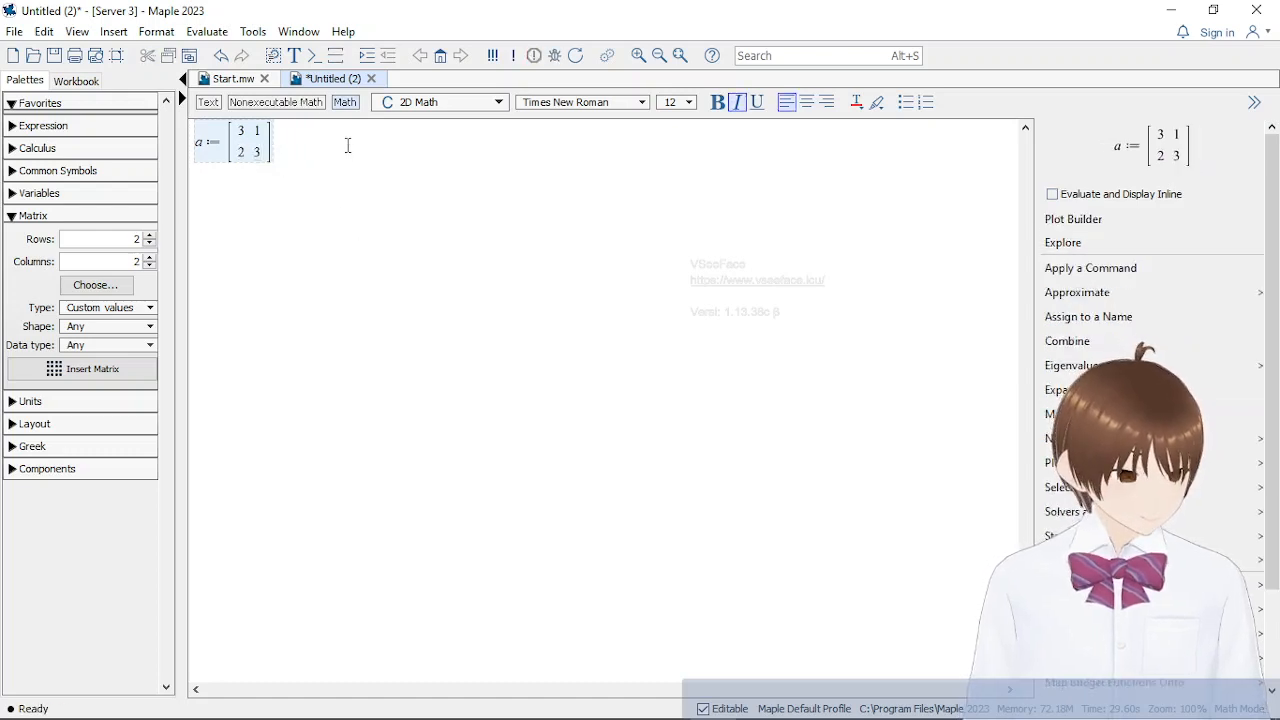
Switch to Materi matrik Maple.docx in Word and review the scalar multiplication formula and its properties
{"action": "mouse_move", "coordinate": [528, 700]}
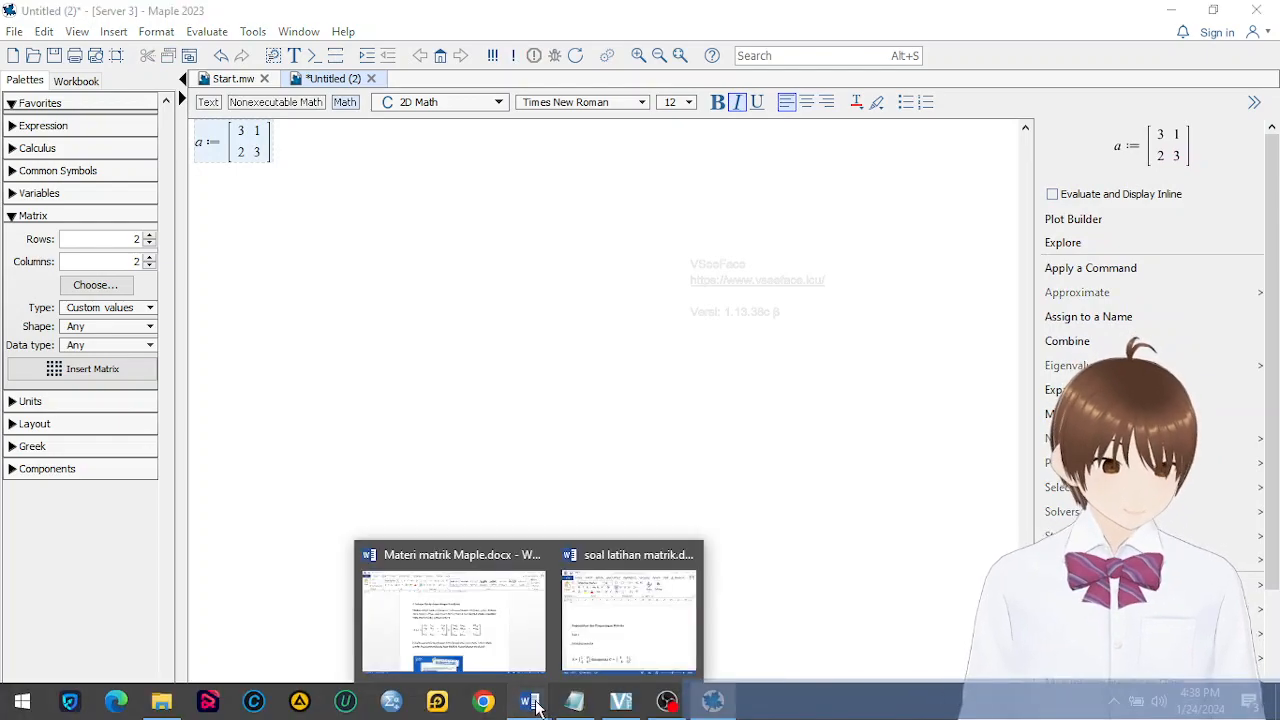
{"action": "left_click", "coordinate": [522, 610]}
{"action": "scroll", "coordinate": [522, 610], "scroll_direction": "down", "scroll_amount": 10}
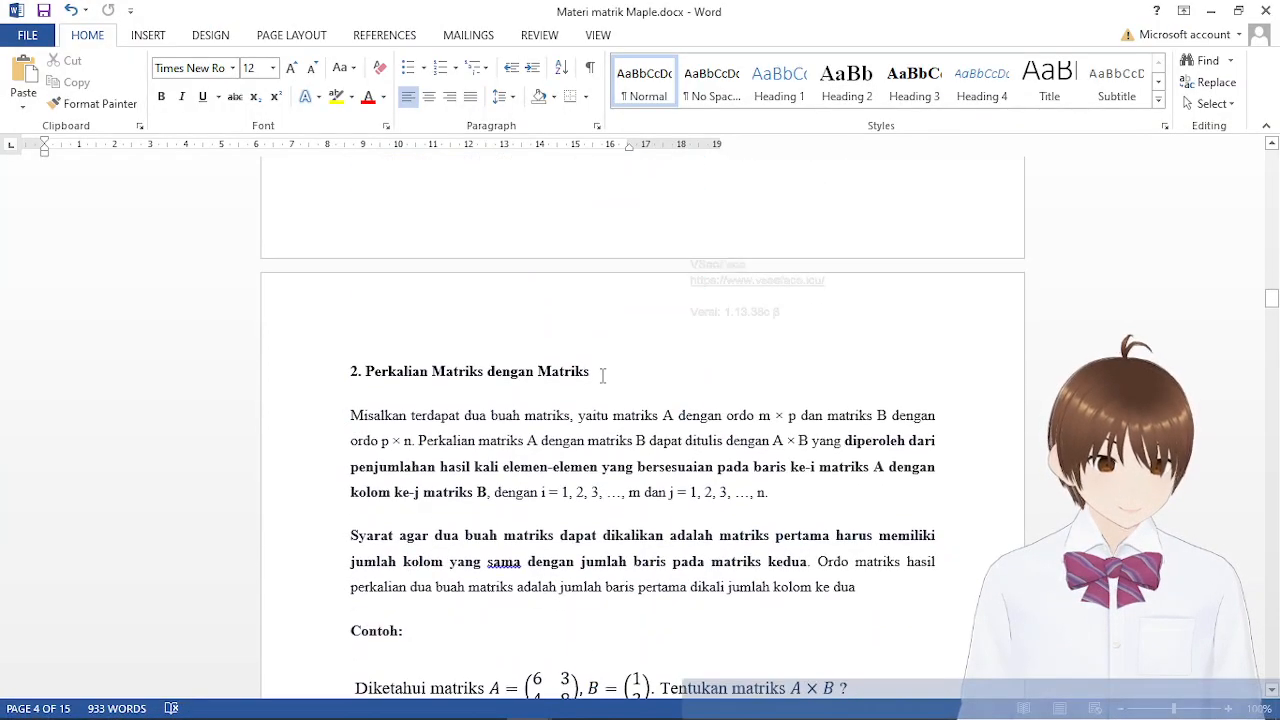
{"action": "scroll", "coordinate": [600, 380], "scroll_direction": "up", "scroll_amount": 4}
{"action": "scroll", "coordinate": [600, 380], "scroll_direction": "up", "scroll_amount": 4}
{"action": "scroll", "coordinate": [609, 480], "scroll_direction": "down", "scroll_amount": 3}
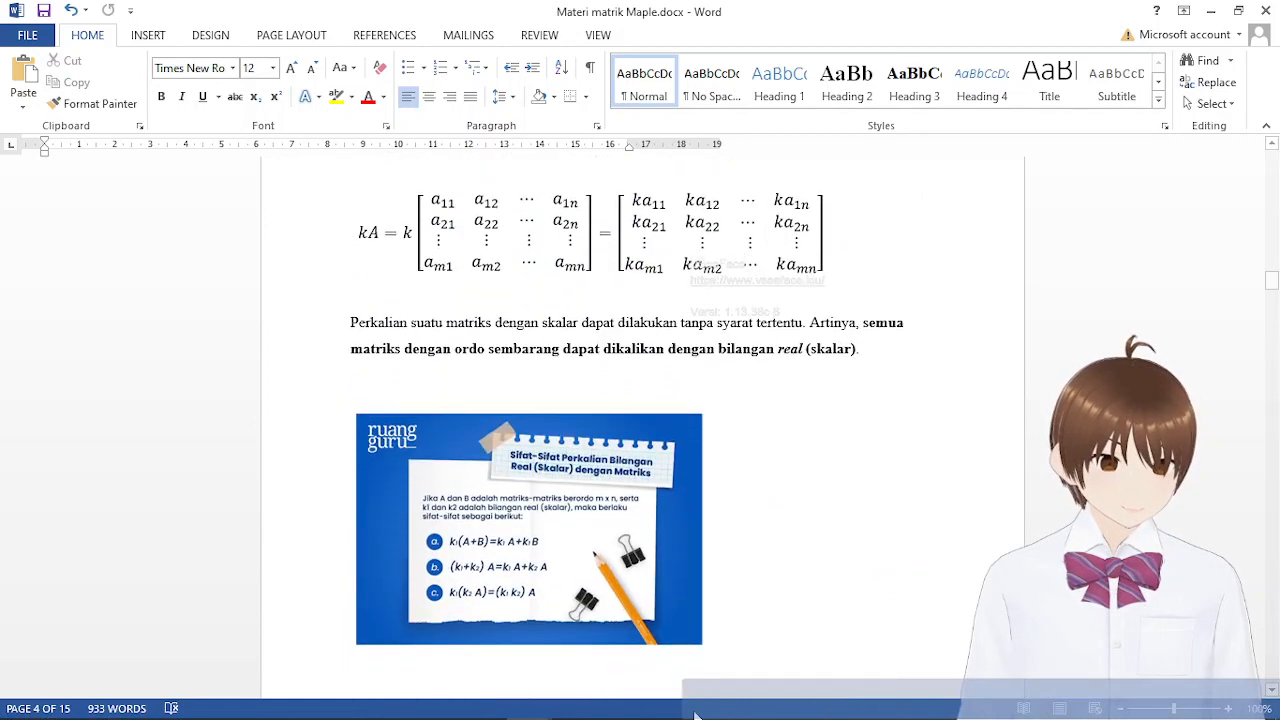
{"action": "mouse_move", "coordinate": [621, 700]}
Switch back to Maple, end the assignment of matrix a with a semicolon and evaluate it
{"action": "left_click", "coordinate": [712, 700]}
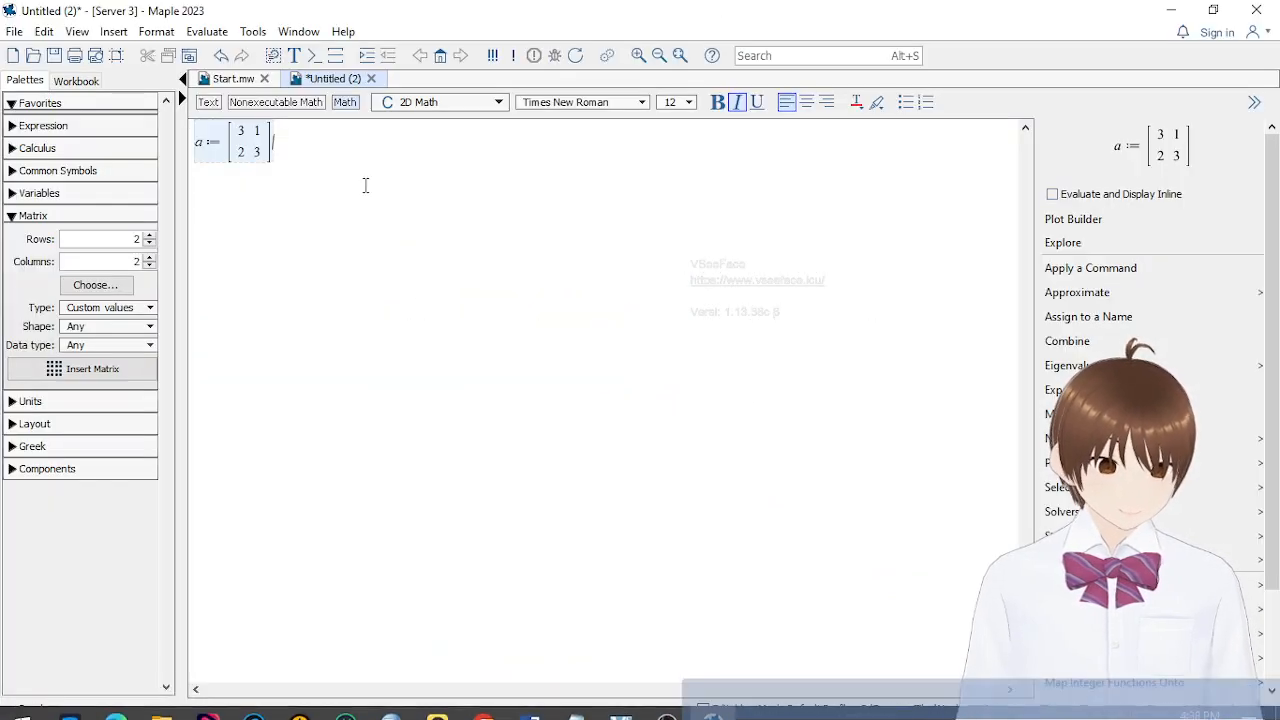
{"action": "type", "text": ";"}
{"action": "key", "text": "Return"}
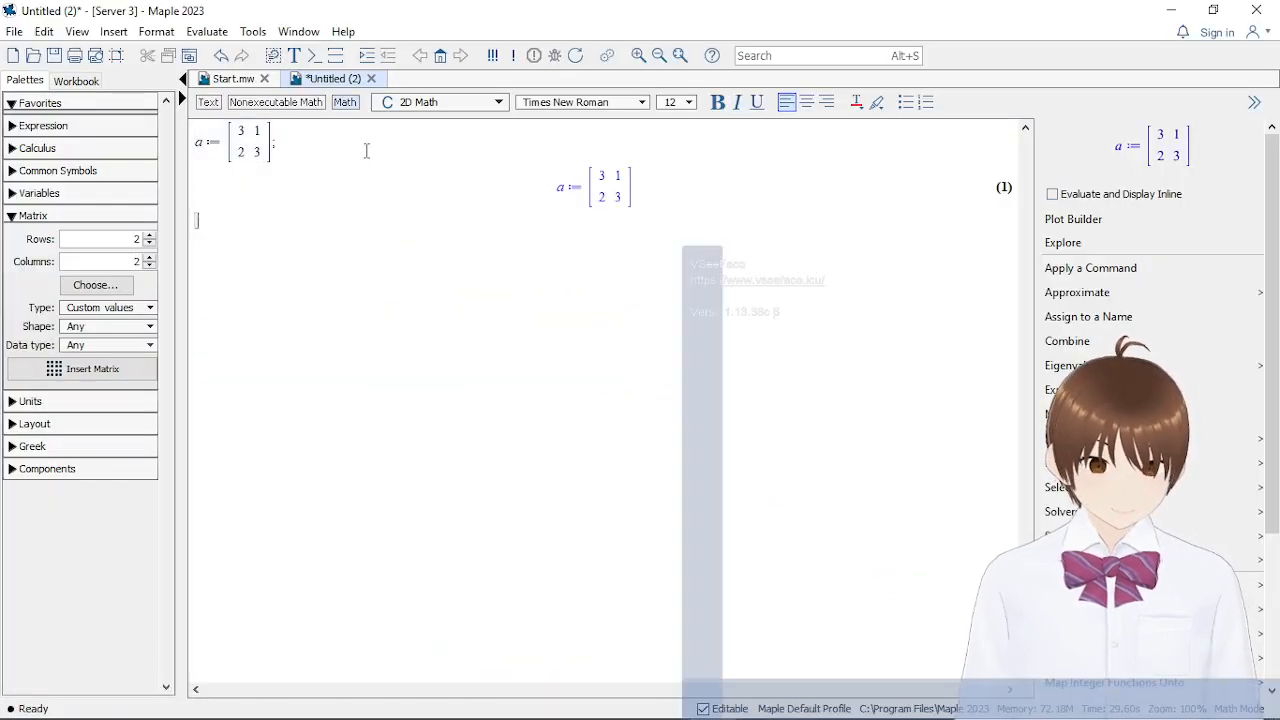
Multiply matrix a by the scalar 4 by evaluating evalm(4. a); on the line below a's output
{"action": "type", "text": "evalm"}
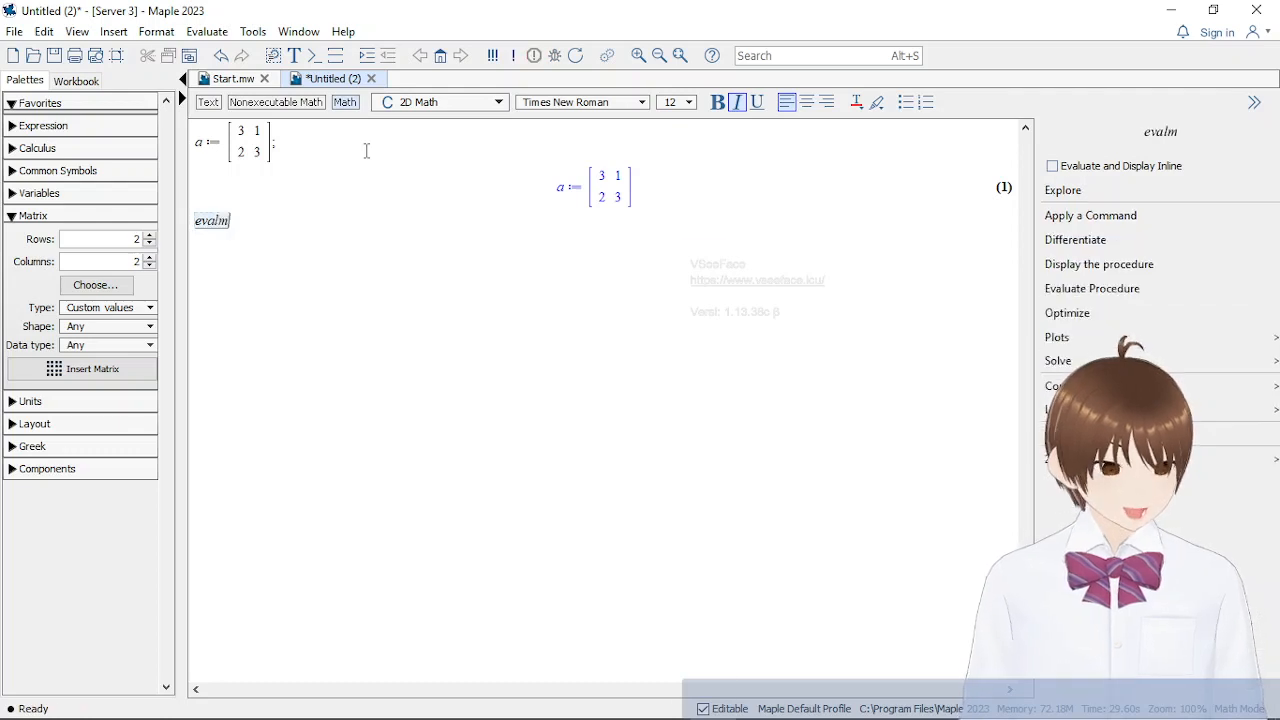
{"action": "type", "text": "("}
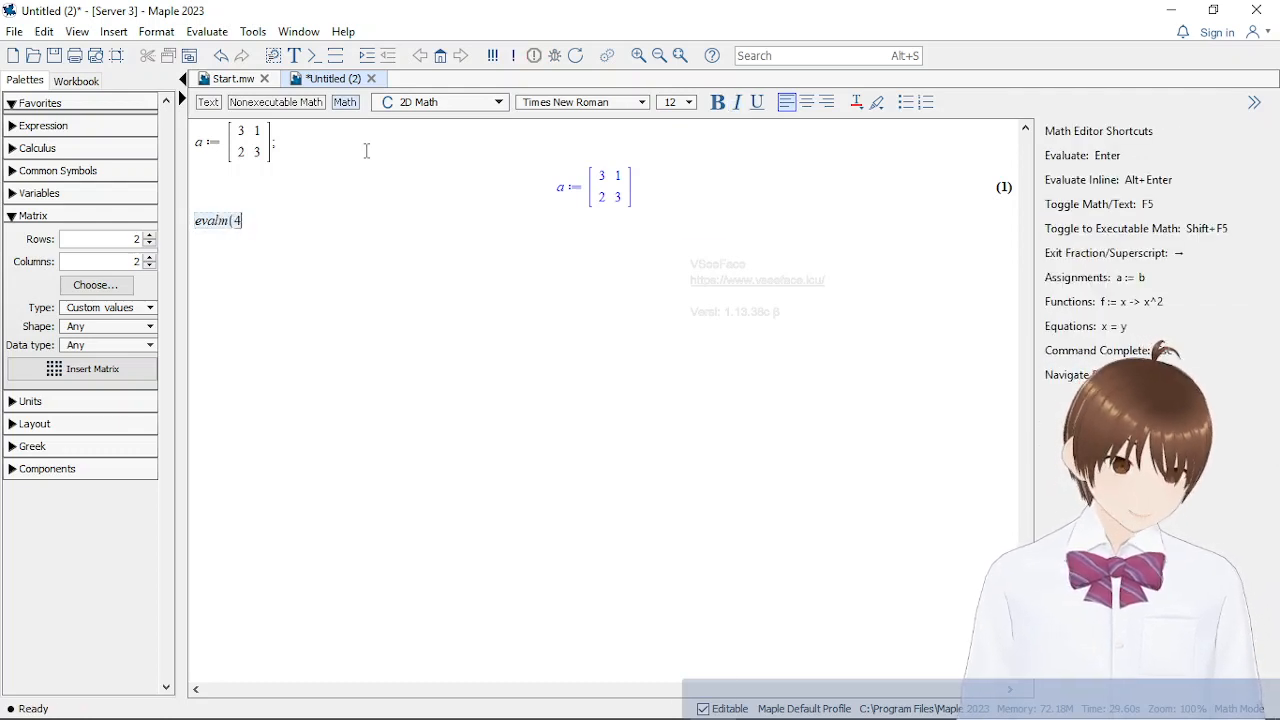
{"action": "type", "text": "4*a"}
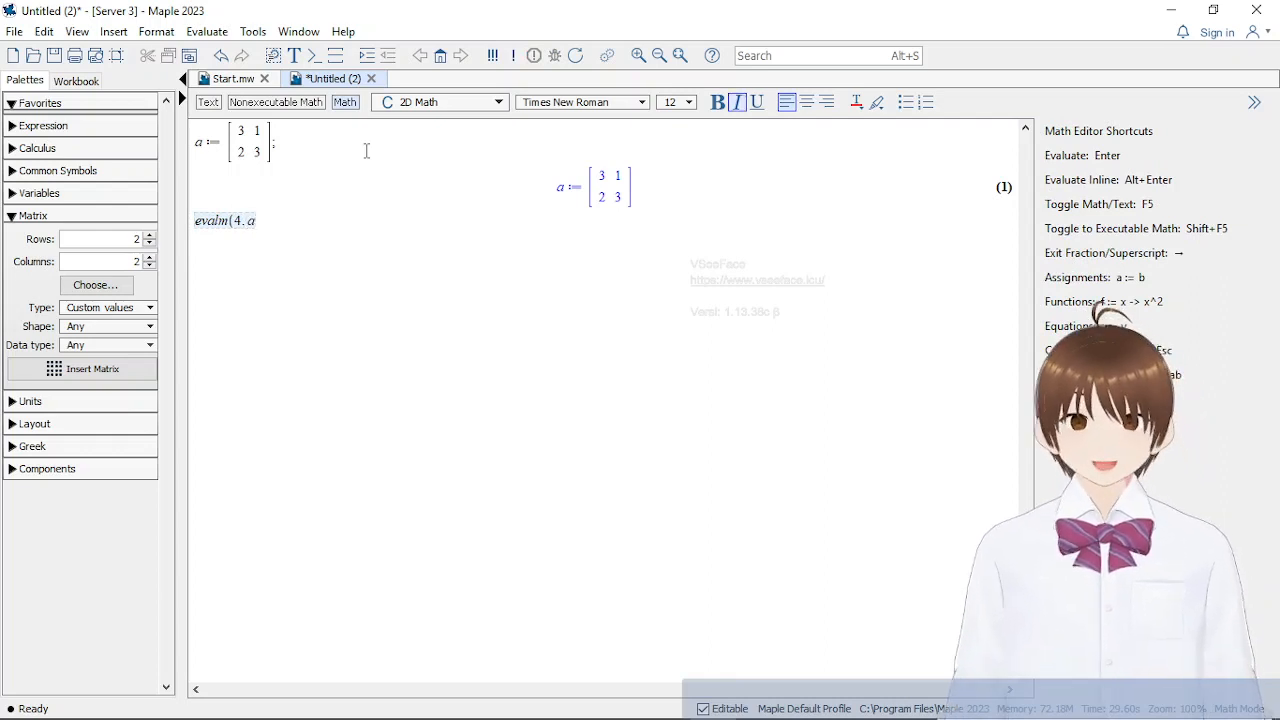
{"action": "type", "text": ");"}
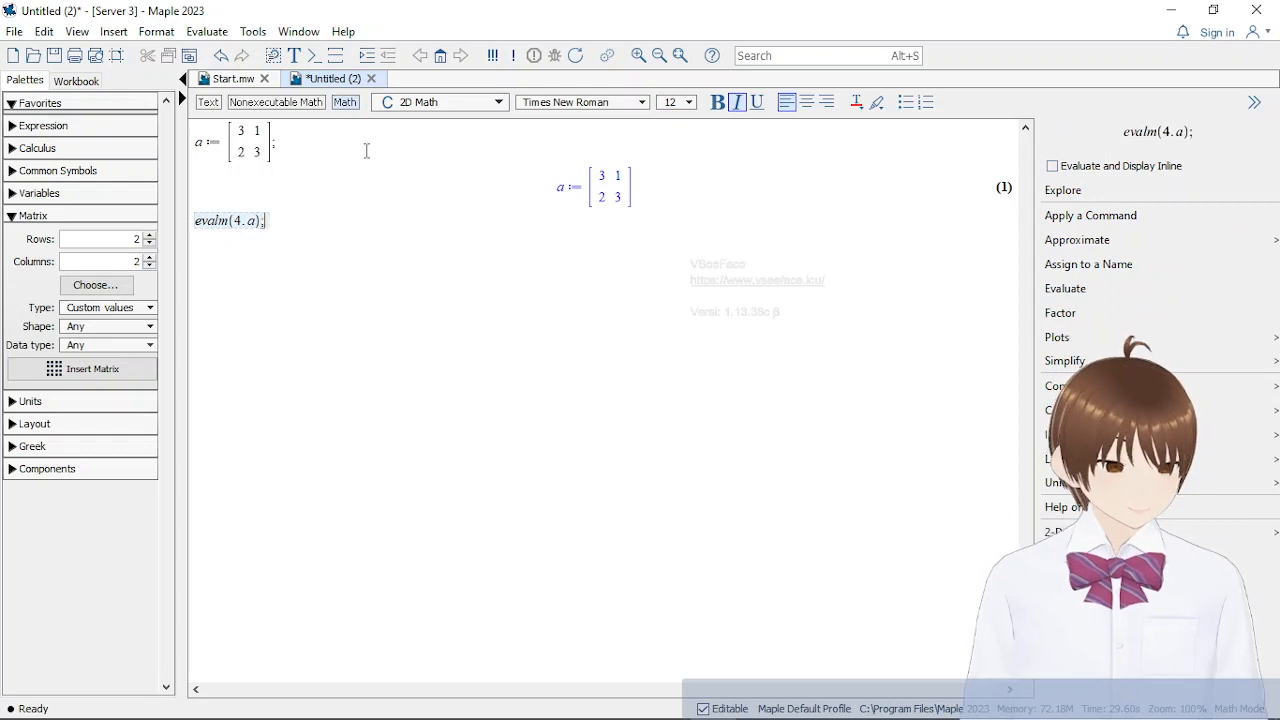
{"action": "key", "text": "Return"}
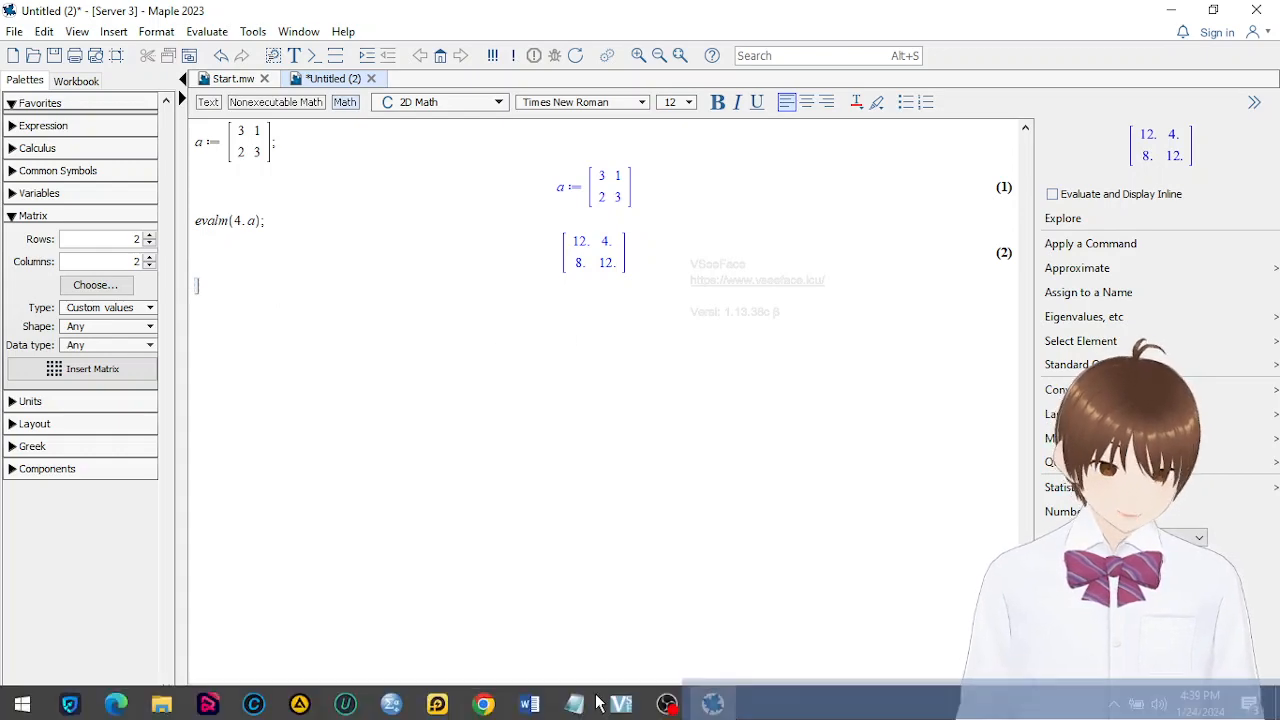
Switch to Materi matrik Maple.docx in Word and read section 2, Perkalian Matriks dengan Matriks, with its A × B example
{"action": "mouse_move", "coordinate": [529, 712]}
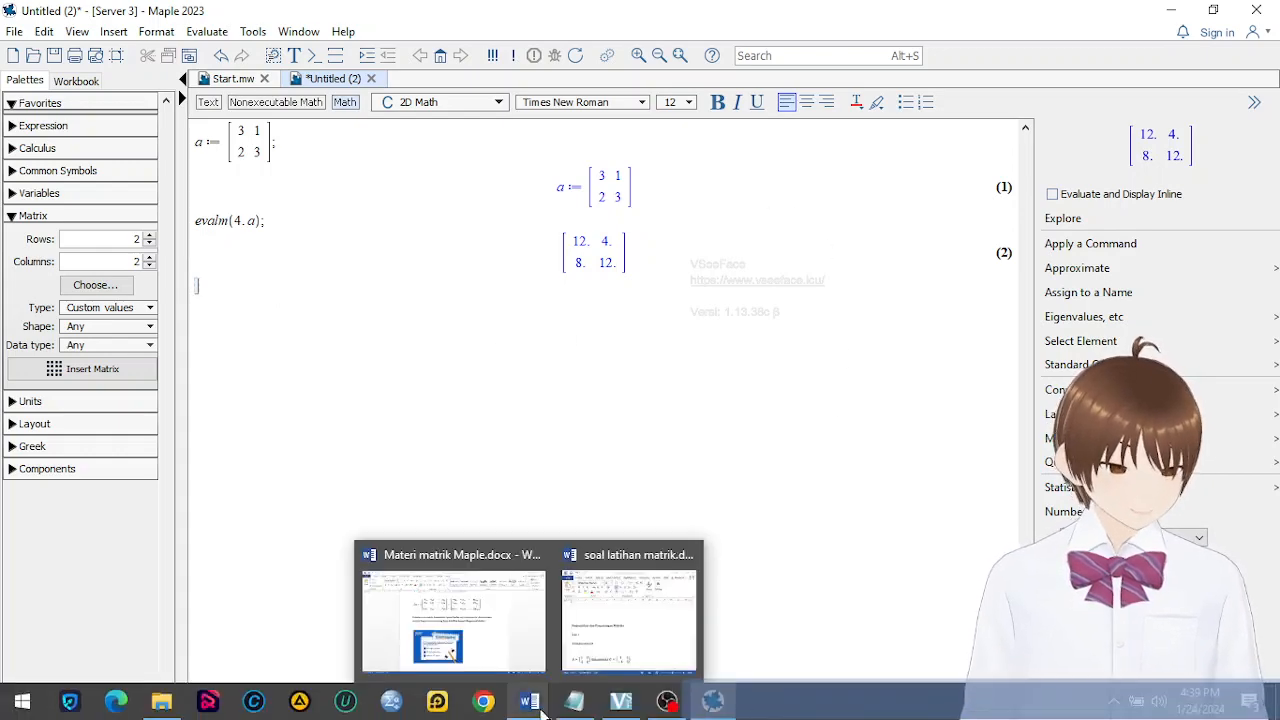
{"action": "left_click", "coordinate": [451, 618]}
{"action": "scroll", "coordinate": [791, 334], "scroll_direction": "down", "scroll_amount": 8}
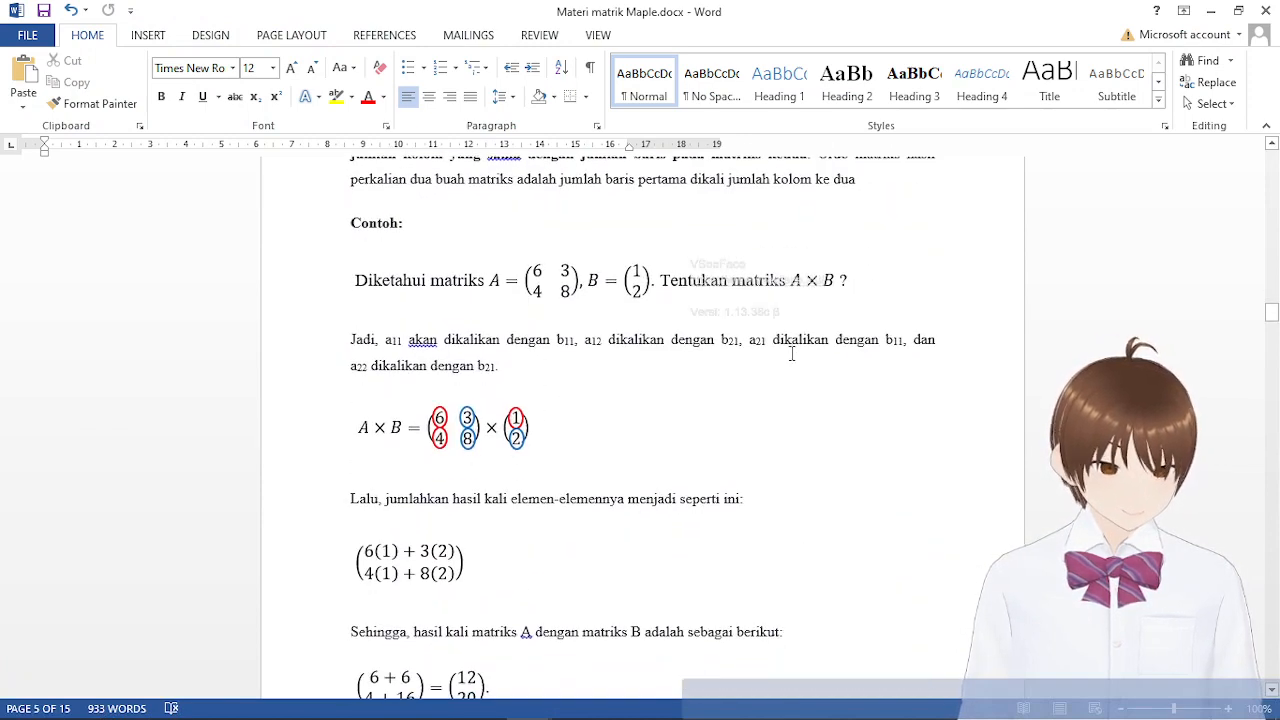
{"action": "scroll", "coordinate": [791, 354], "scroll_direction": "up", "scroll_amount": 5}
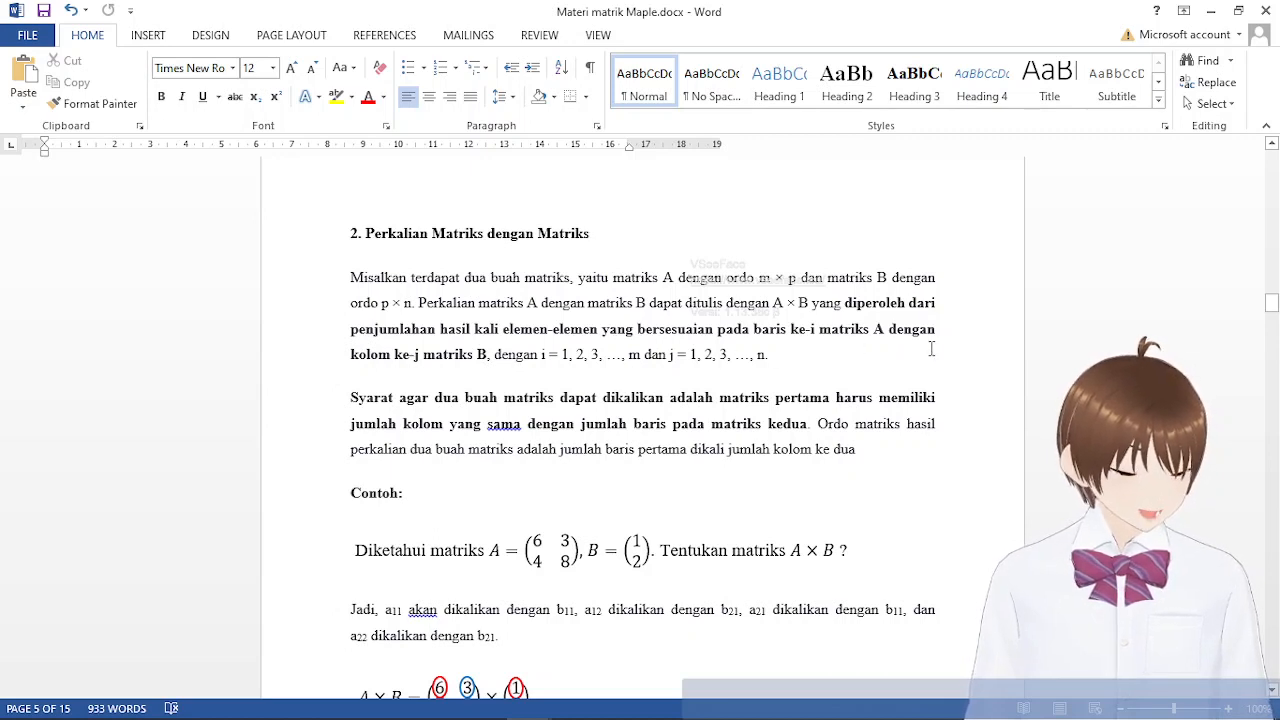
{"action": "left_click", "coordinate": [520, 373]}
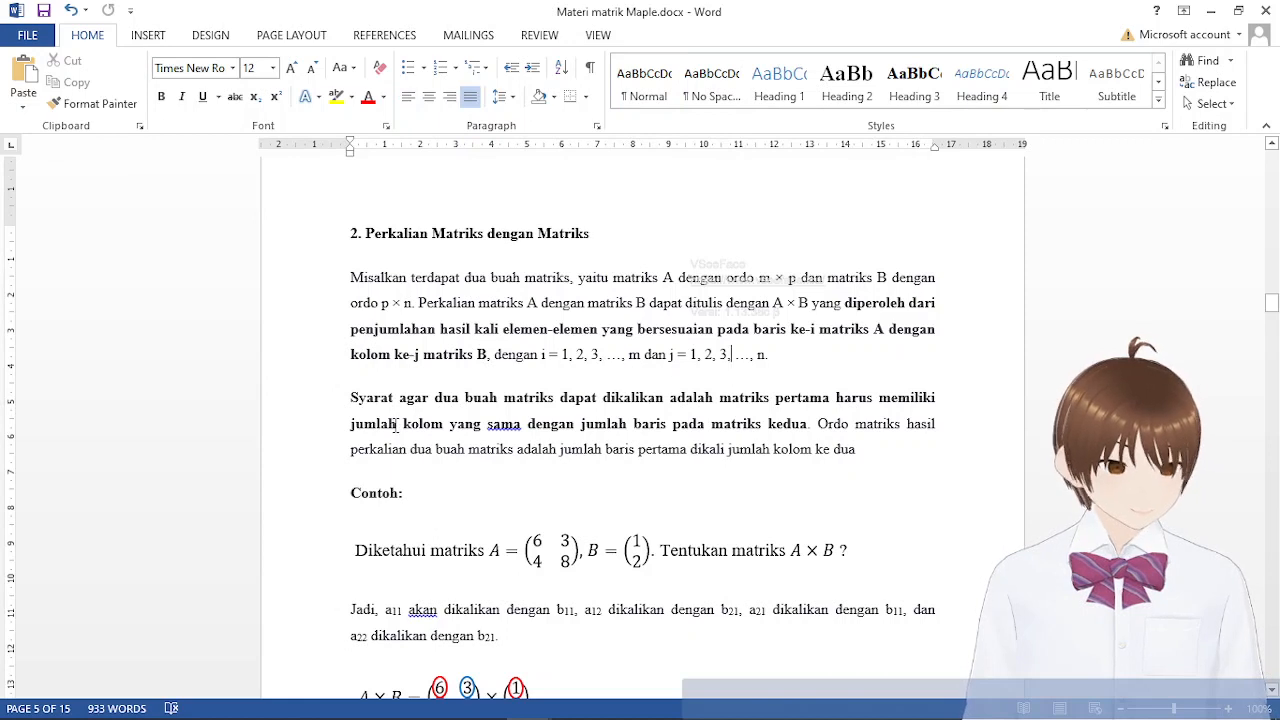
Add a line reading 3x2 and 2x3, separated by a tab, between the multiplication condition paragraph and the Contoh heading
{"action": "scroll", "coordinate": [534, 404], "scroll_direction": "down", "scroll_amount": 1}
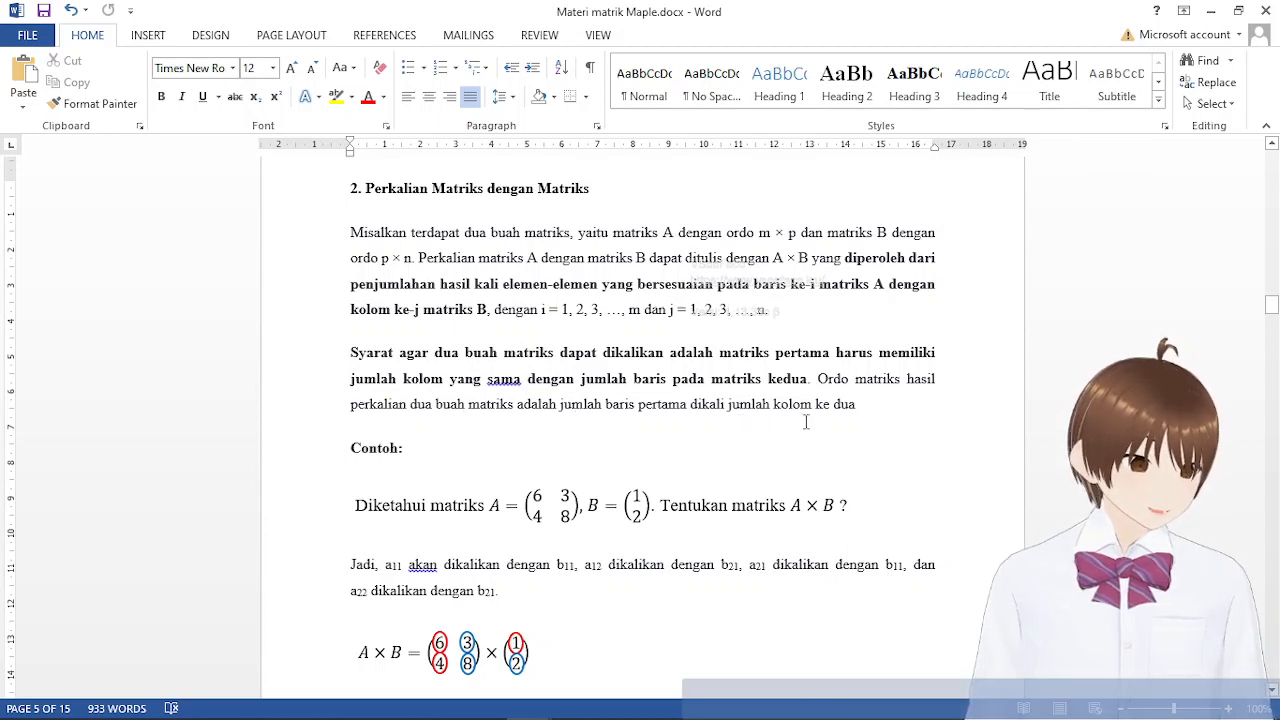
{"action": "left_click", "coordinate": [907, 417]}
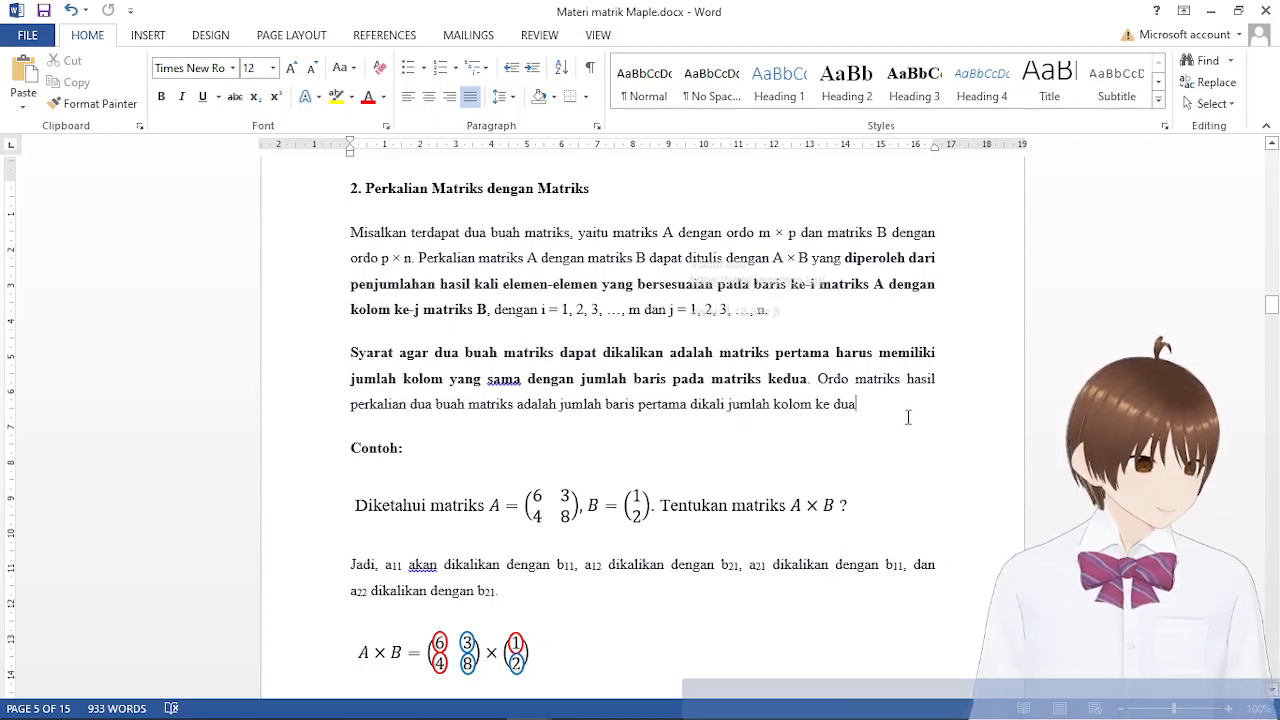
{"action": "key", "text": "Return"}
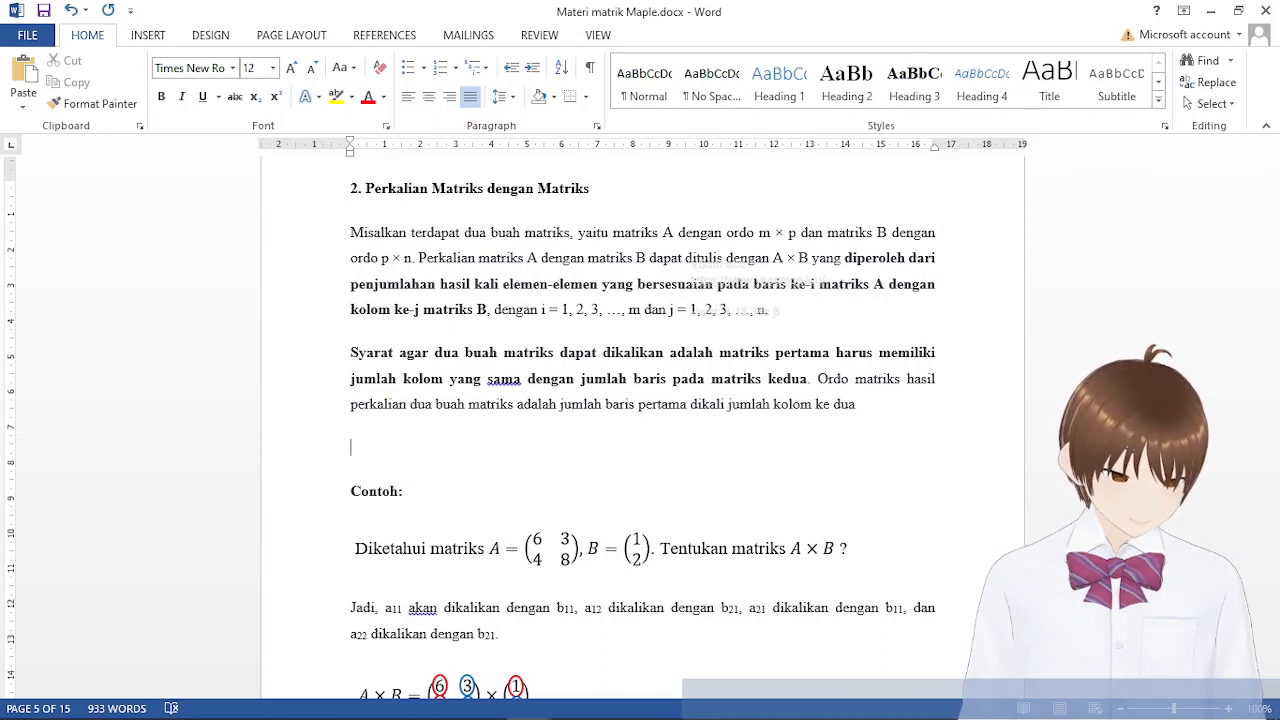
{"action": "type", "text": "3x2"}
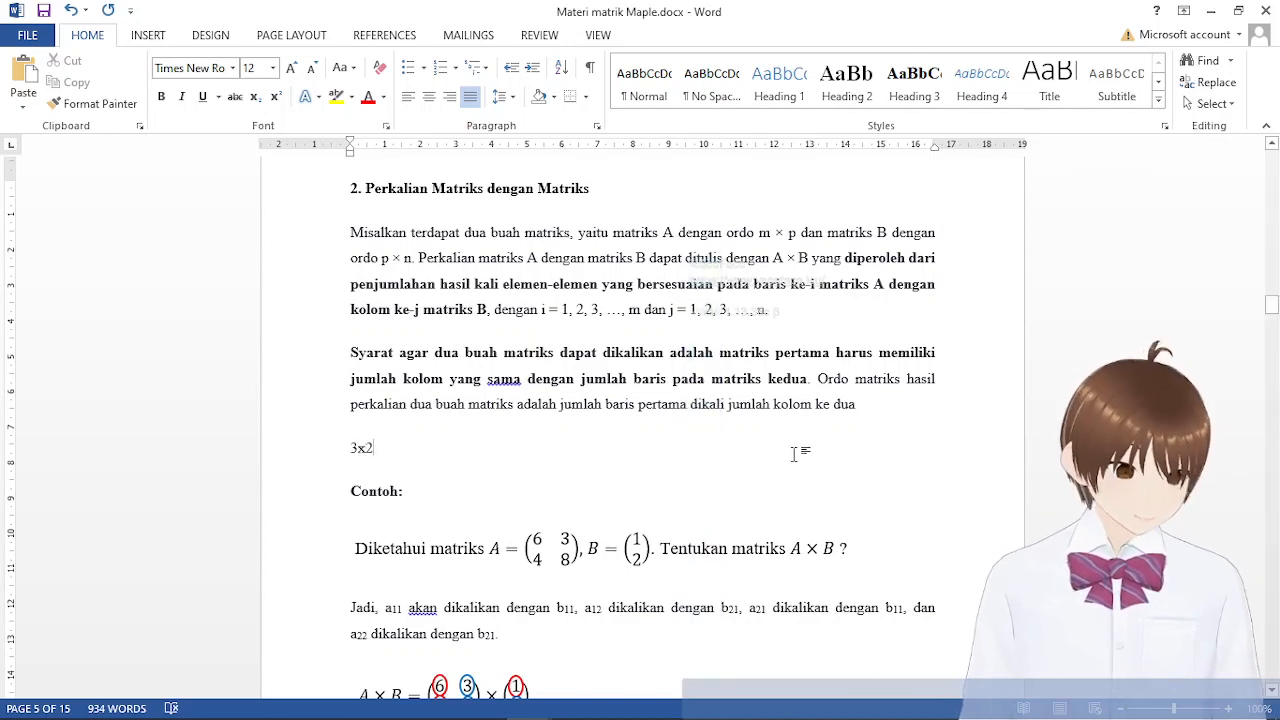
{"action": "key", "text": "Tab"}
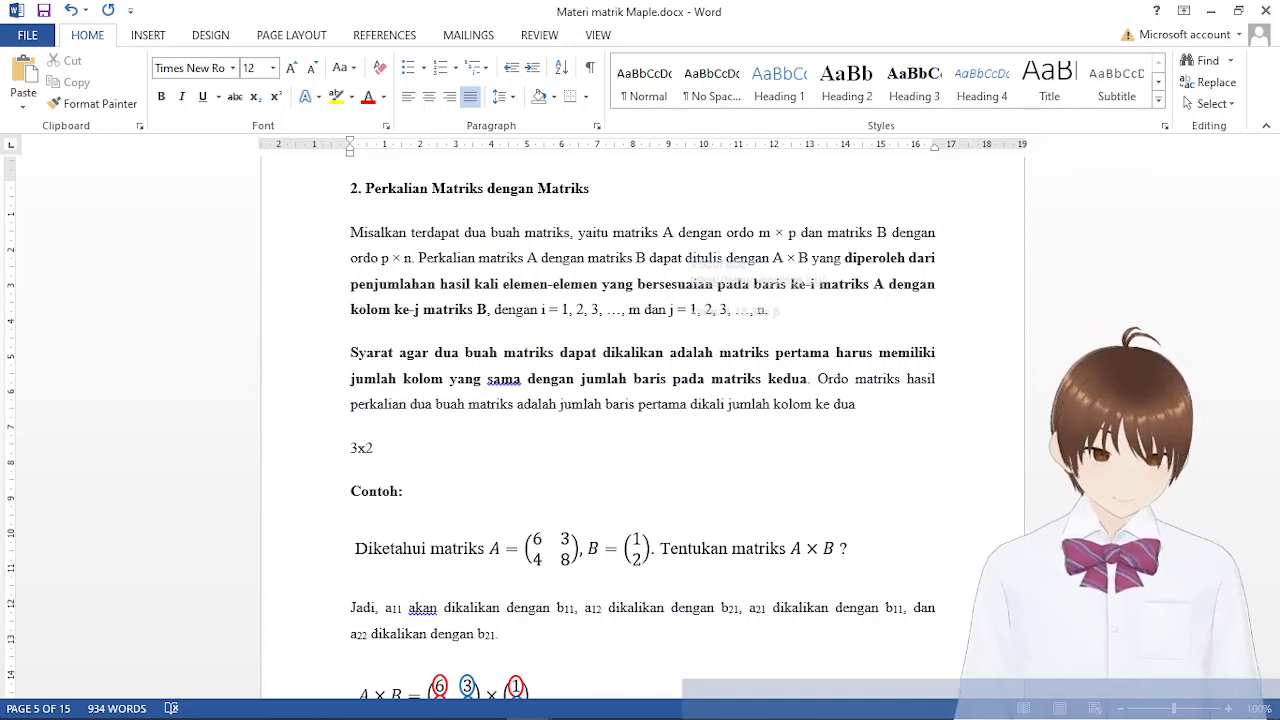
{"action": "type", "text": "2x3"}
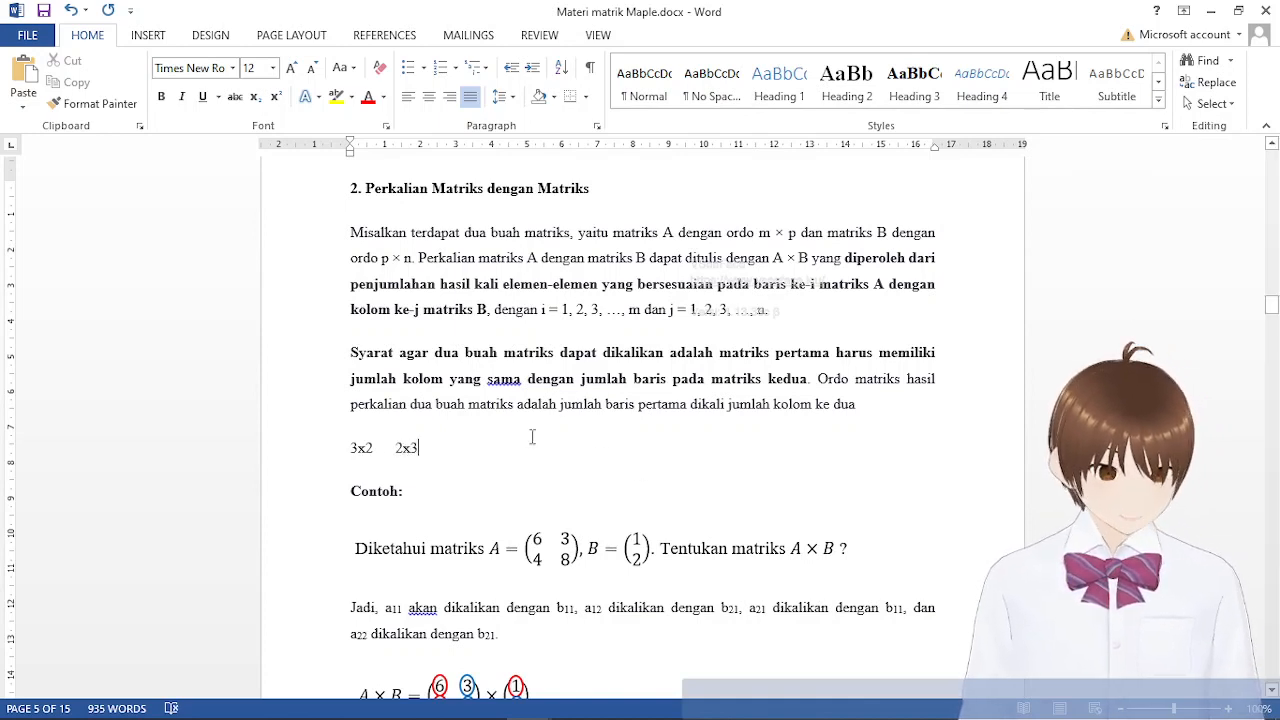
Highlight the column count of 3x2 and the row count of 2x3 to compare the inner dimensions
{"action": "mouse_move", "coordinate": [351, 444]}
{"action": "left_mouse_down"}
{"action": "mouse_move", "coordinate": [374, 451]}
{"action": "mouse_move", "coordinate": [352, 457]}
{"action": "mouse_move", "coordinate": [423, 453]}
{"action": "mouse_move", "coordinate": [367, 450]}
{"action": "left_mouse_up"}
{"action": "left_click", "coordinate": [425, 452]}
{"action": "left_click", "coordinate": [392, 457]}
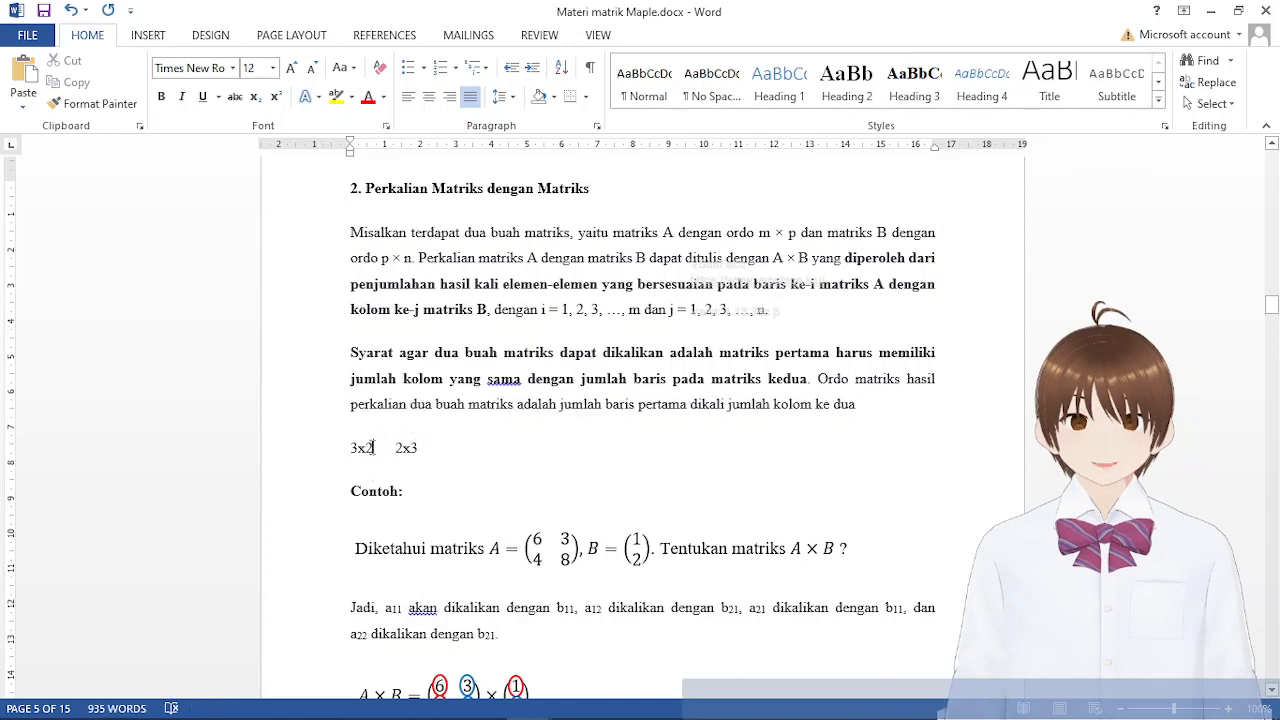
{"action": "left_click_drag", "start_coordinate": [373, 448], "coordinate": [402, 449]}
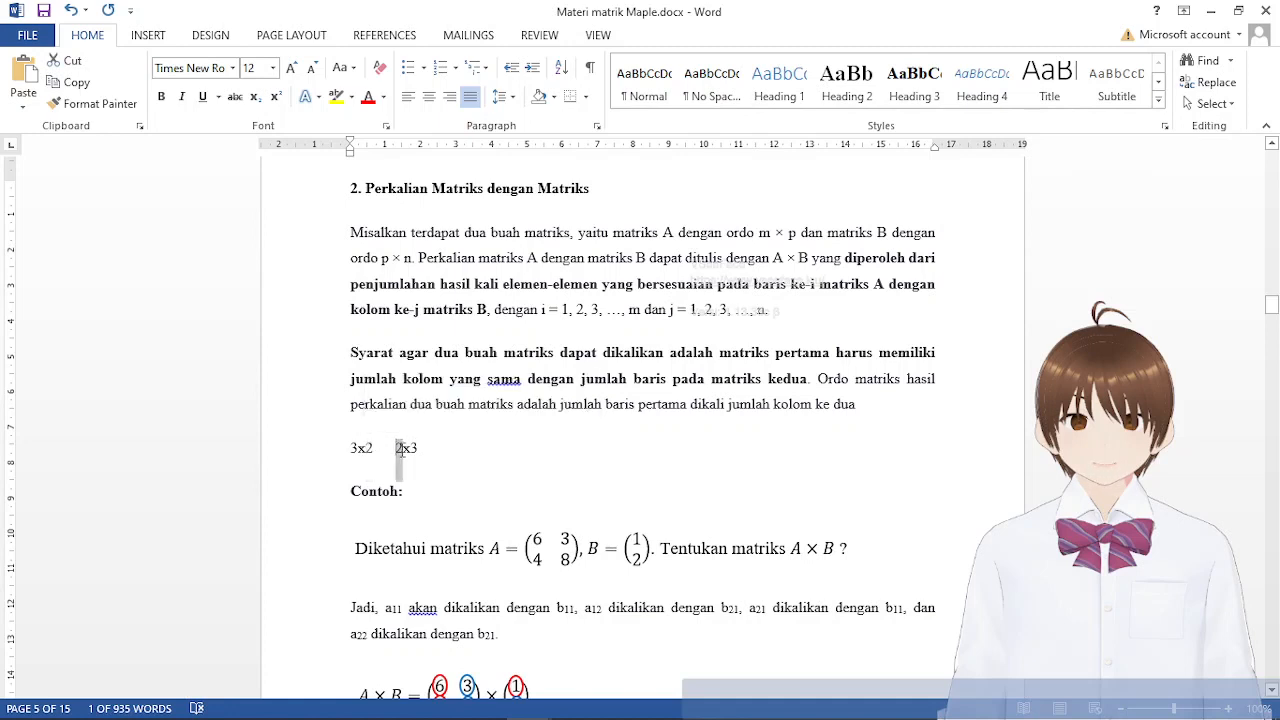
{"action": "left_click", "coordinate": [449, 455]}
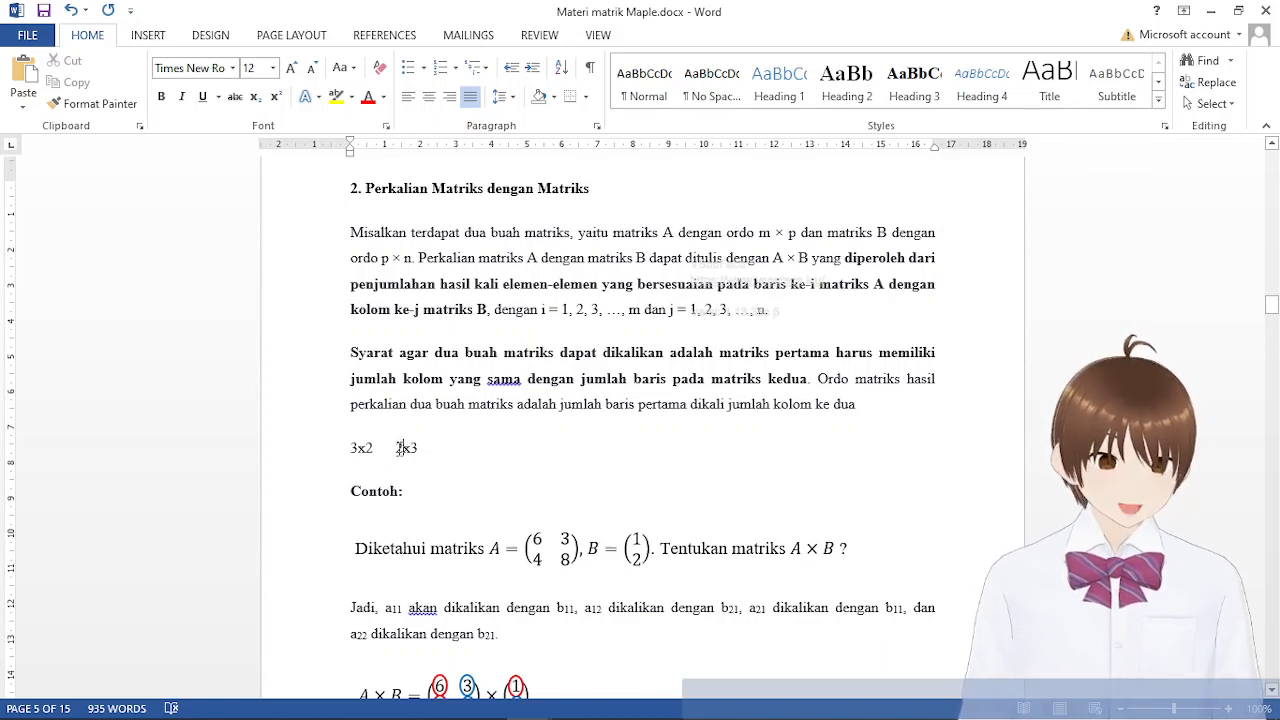
Change the second matrix order to 3x3 and compare its row count with the column count of 3x2
{"action": "left_click_drag", "start_coordinate": [395, 448], "coordinate": [404, 448]}
{"action": "type", "text": "3"}
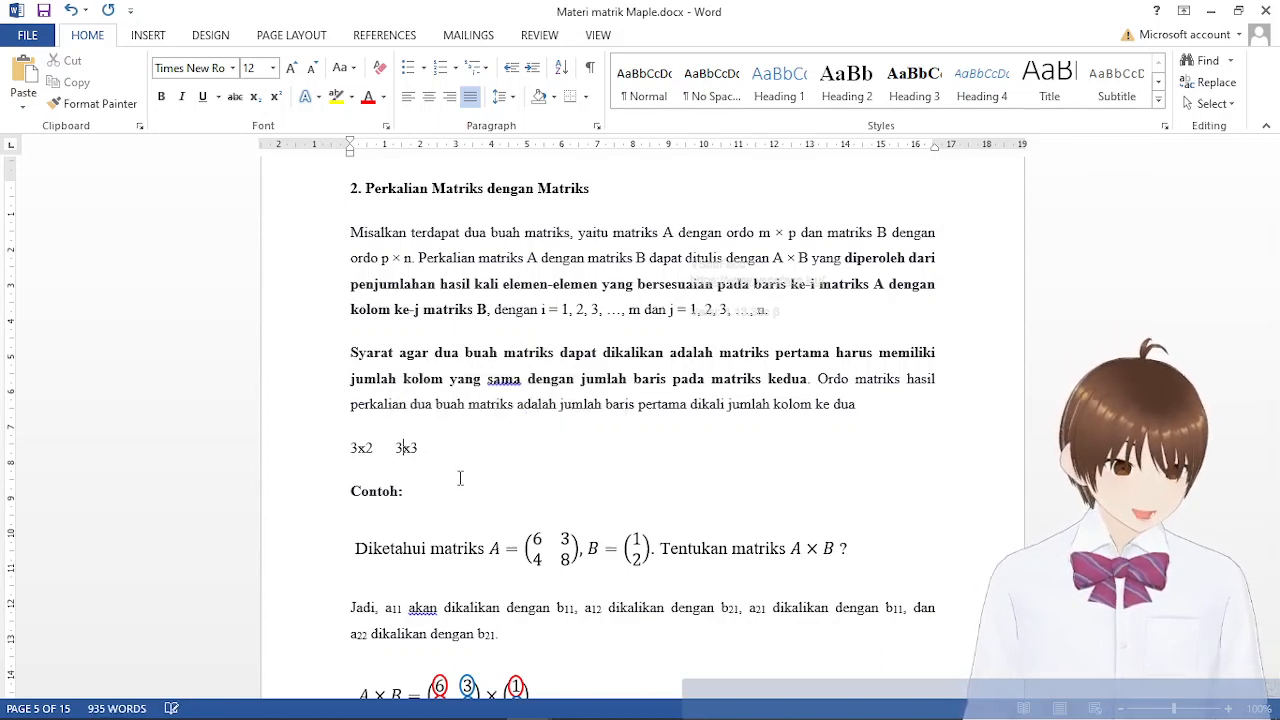
{"action": "left_click_drag", "start_coordinate": [374, 449], "coordinate": [368, 454]}
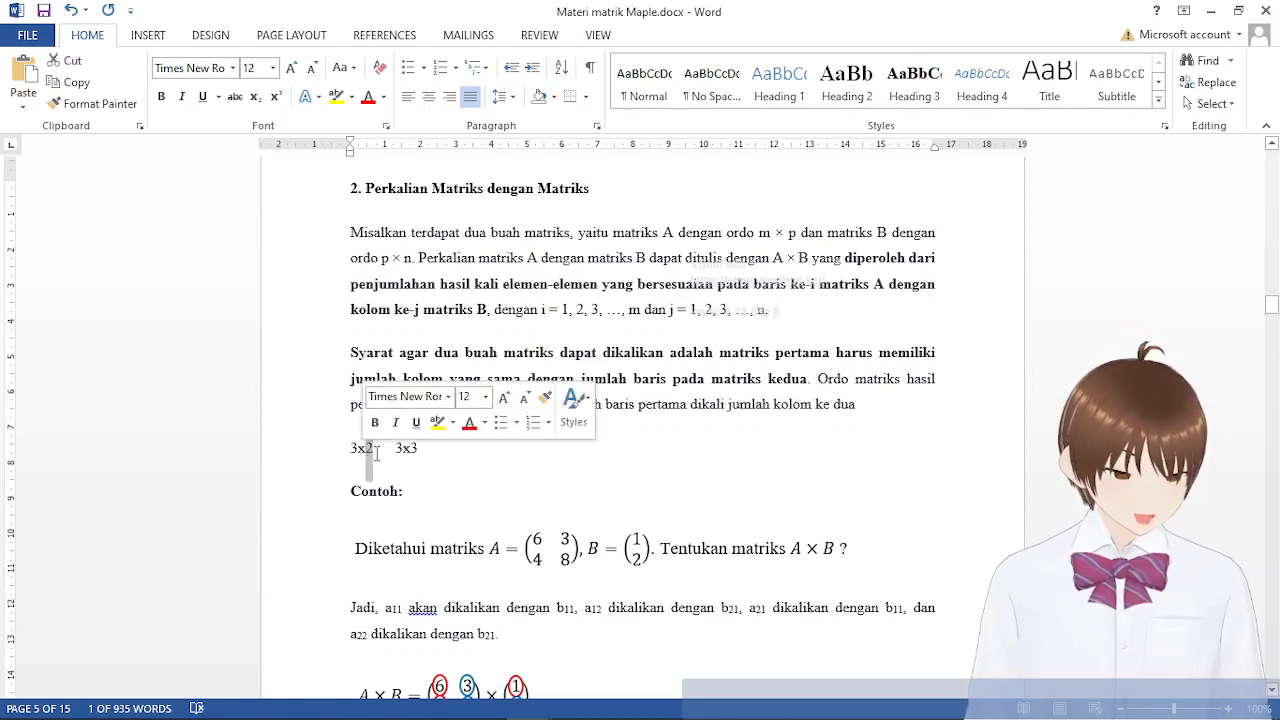
{"action": "left_click", "coordinate": [400, 449]}
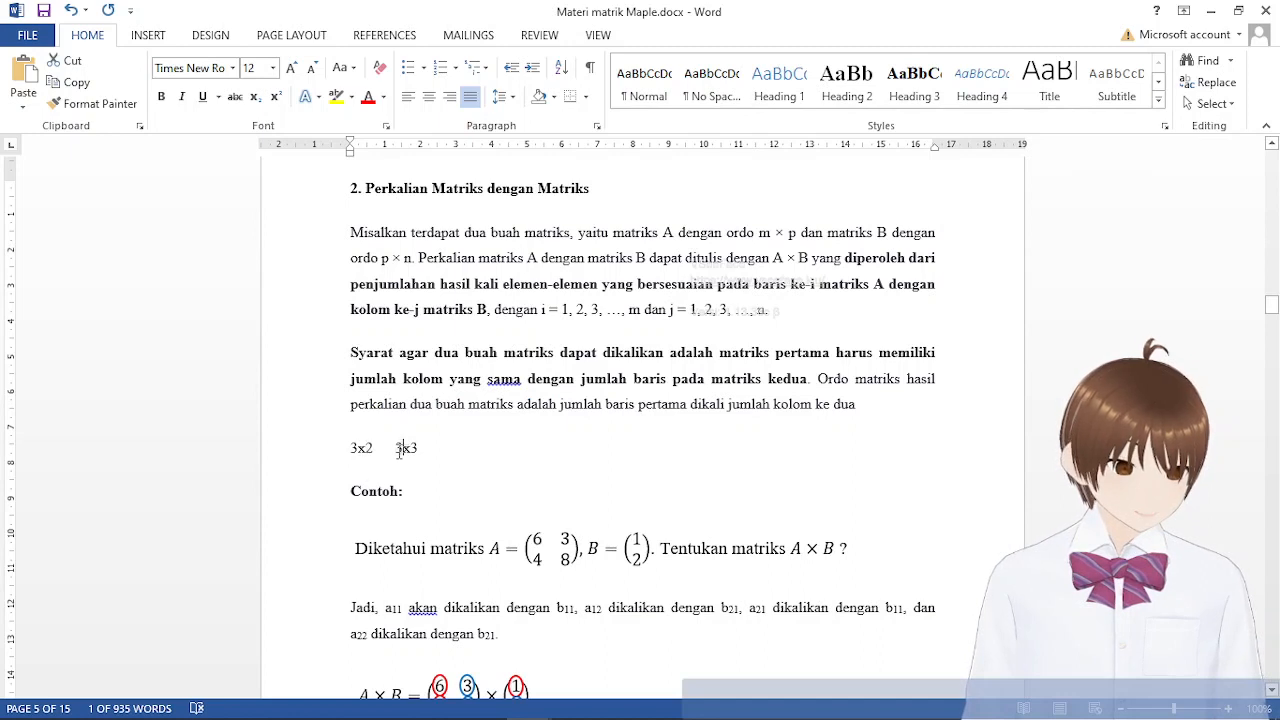
{"action": "left_click_drag", "start_coordinate": [396, 449], "coordinate": [418, 452]}
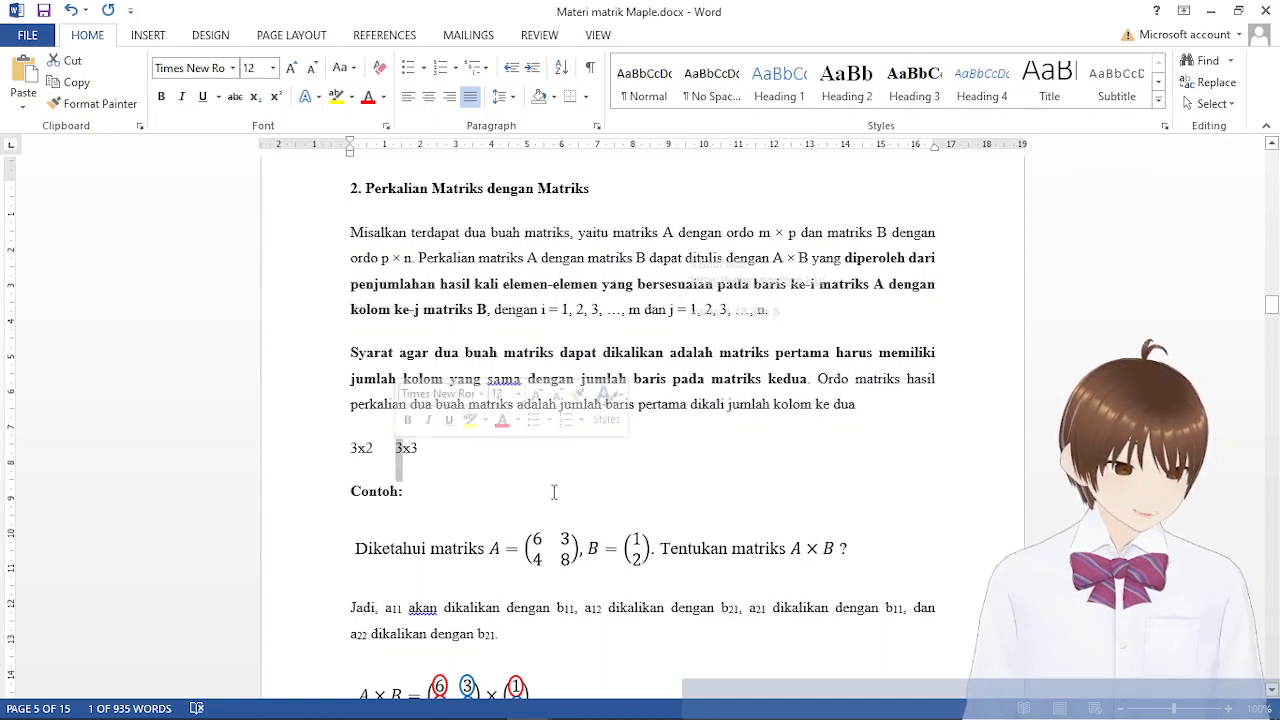
{"action": "left_click", "coordinate": [418, 452]}
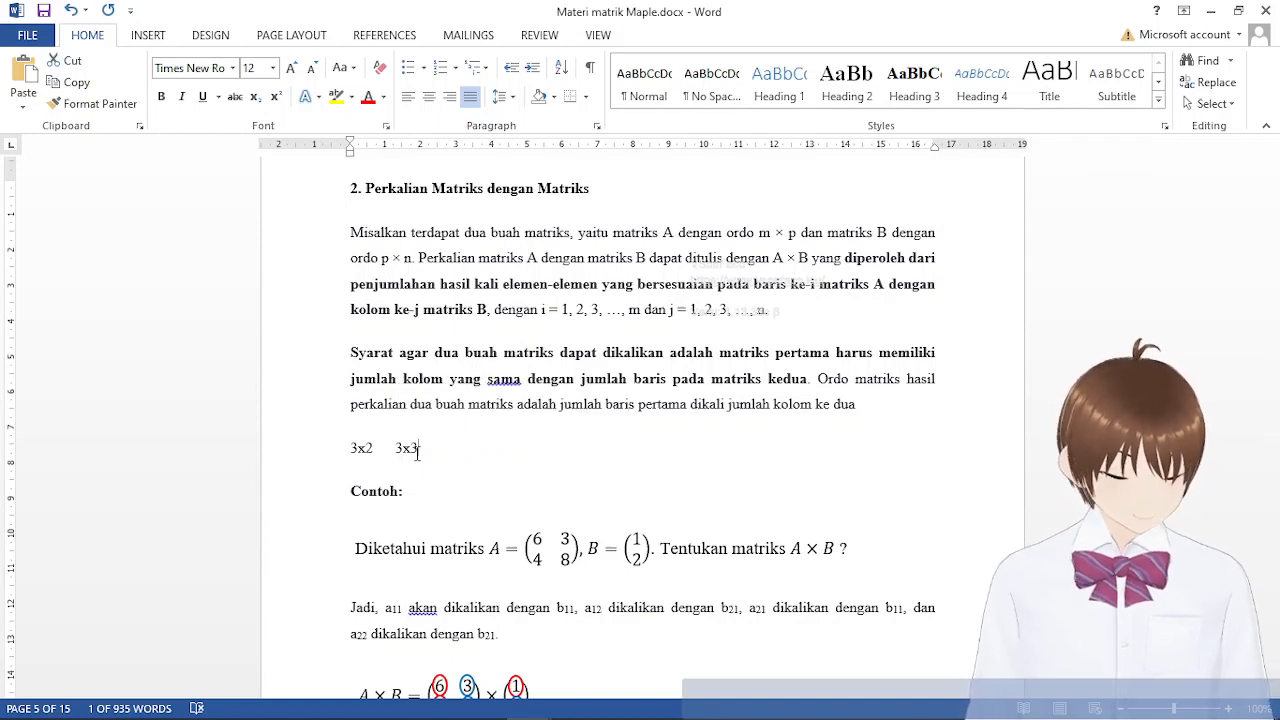
{"action": "left_click", "coordinate": [337, 453]}
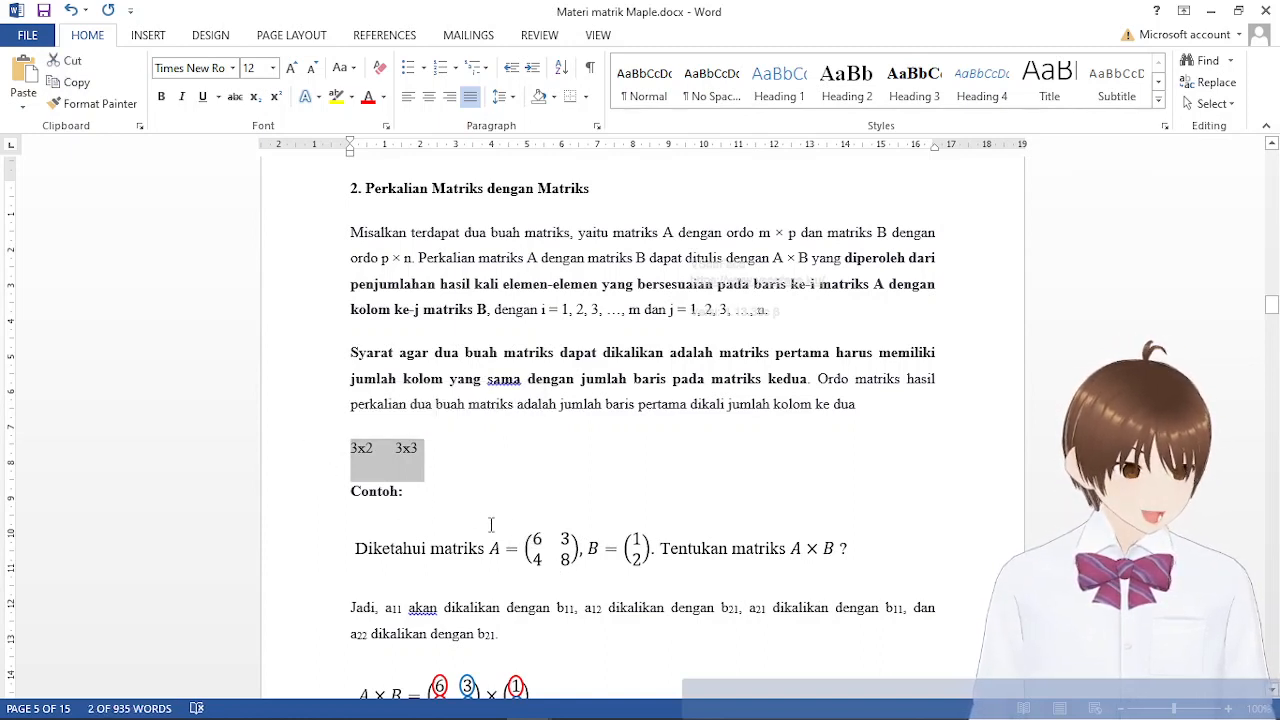
{"action": "left_click", "coordinate": [374, 450]}
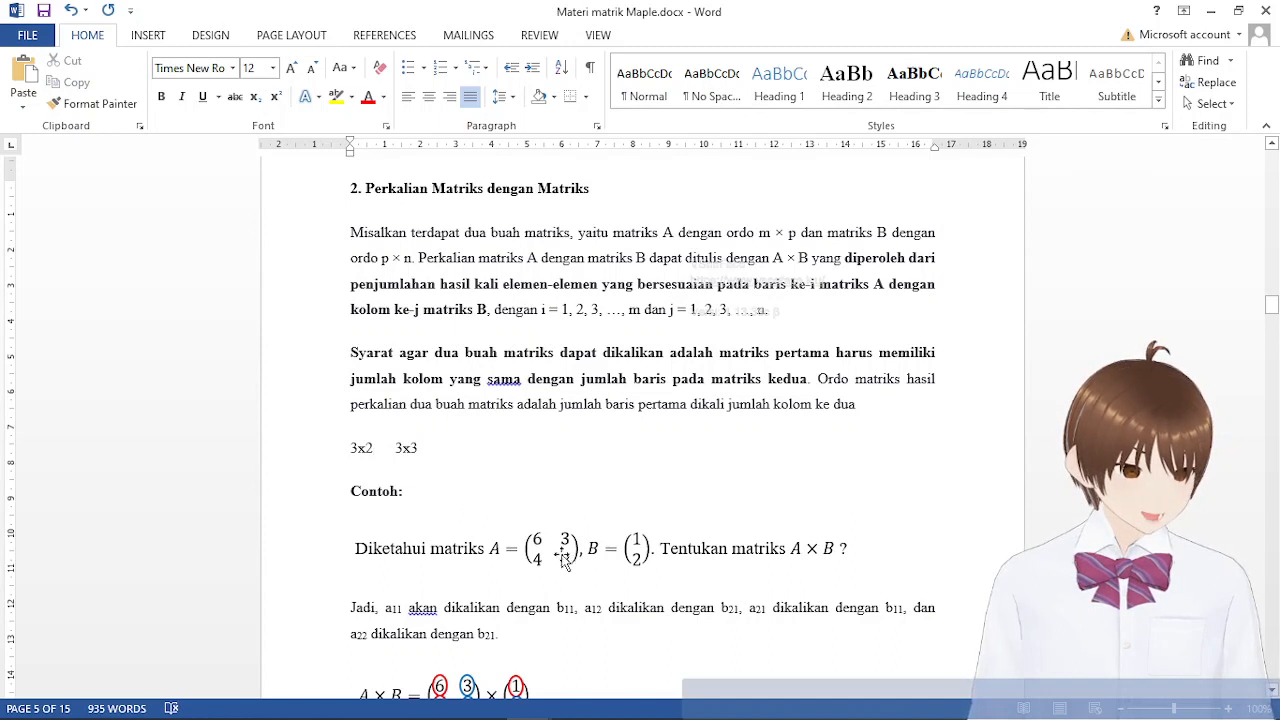
Change the two orders to 2x2 and 2x1 to match example matrices A and B, and highlight their inner dimensions
{"action": "left_click_drag", "start_coordinate": [357, 448], "coordinate": [350, 448]}
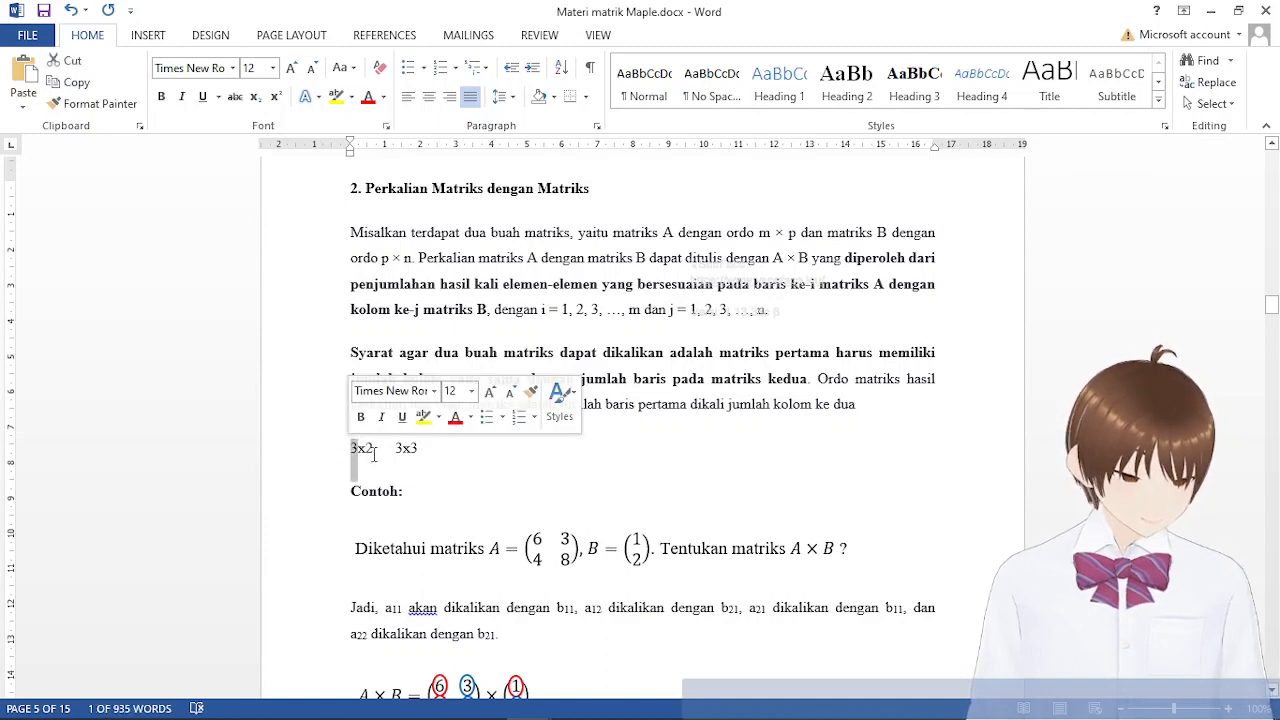
{"action": "type", "text": "2"}
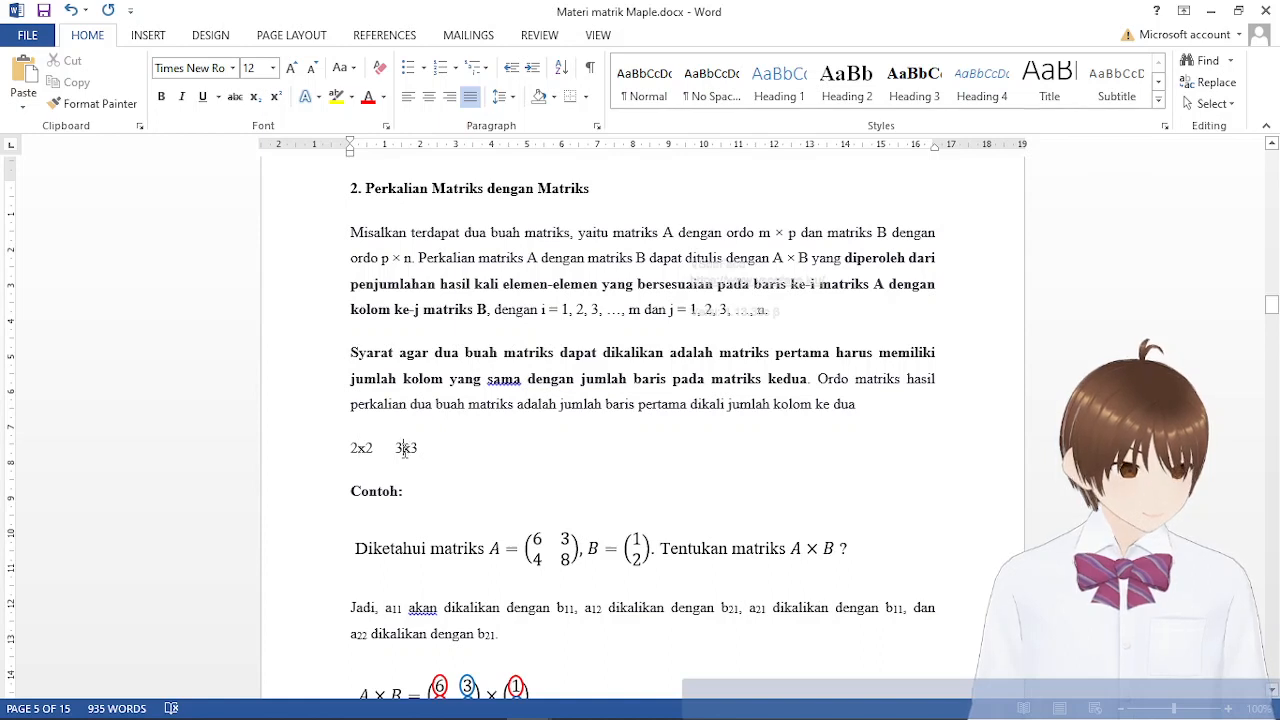
{"action": "left_click_drag", "start_coordinate": [405, 448], "coordinate": [397, 452]}
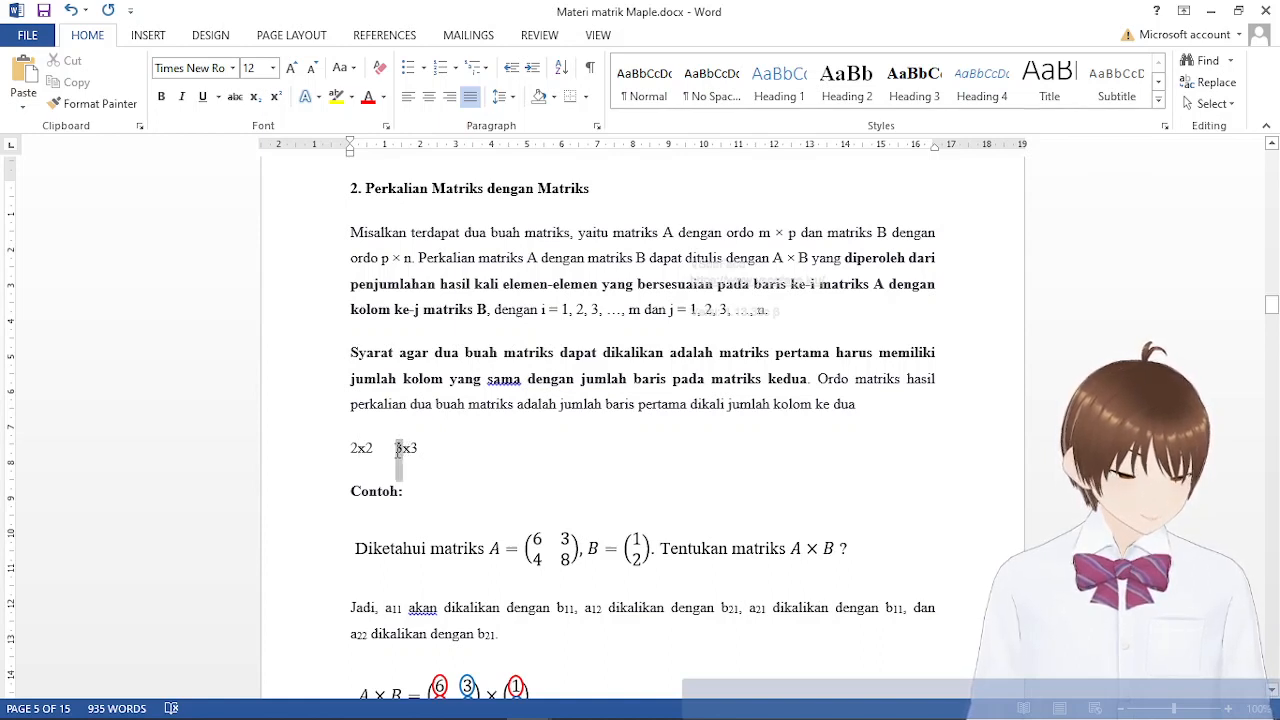
{"action": "left_click_drag", "start_coordinate": [398, 450], "coordinate": [398, 453]}
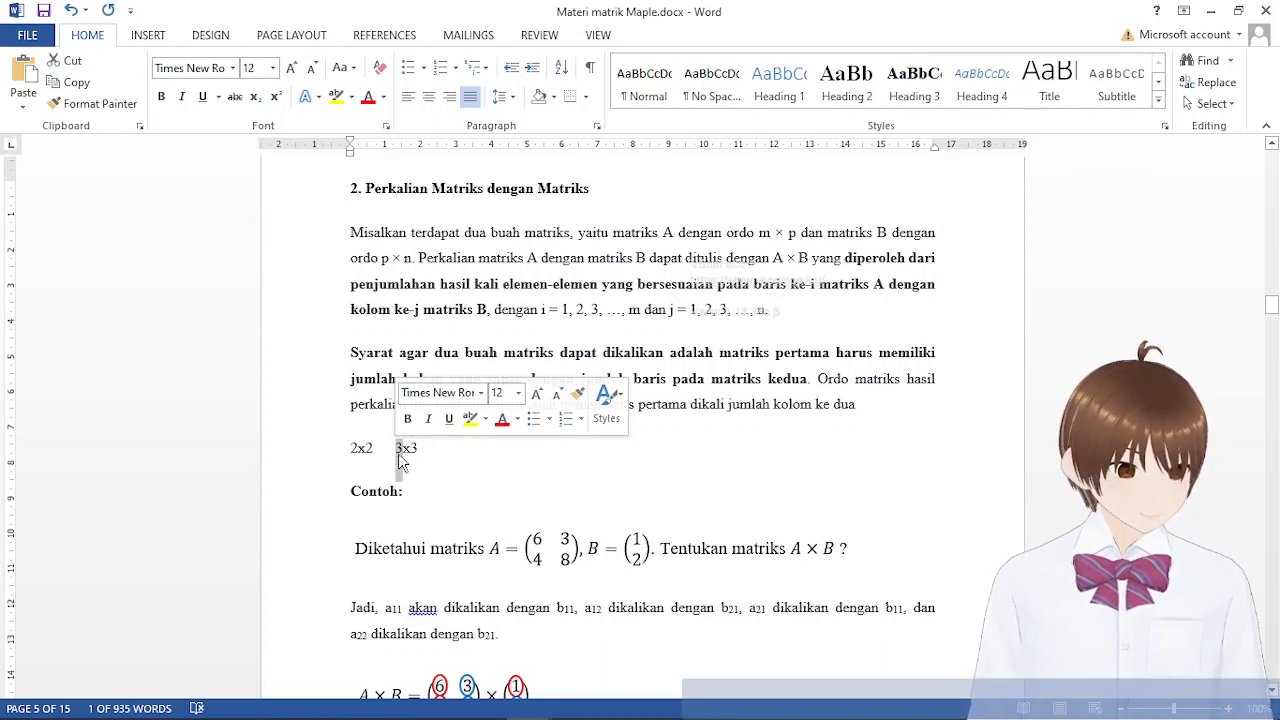
{"action": "type", "text": "2"}
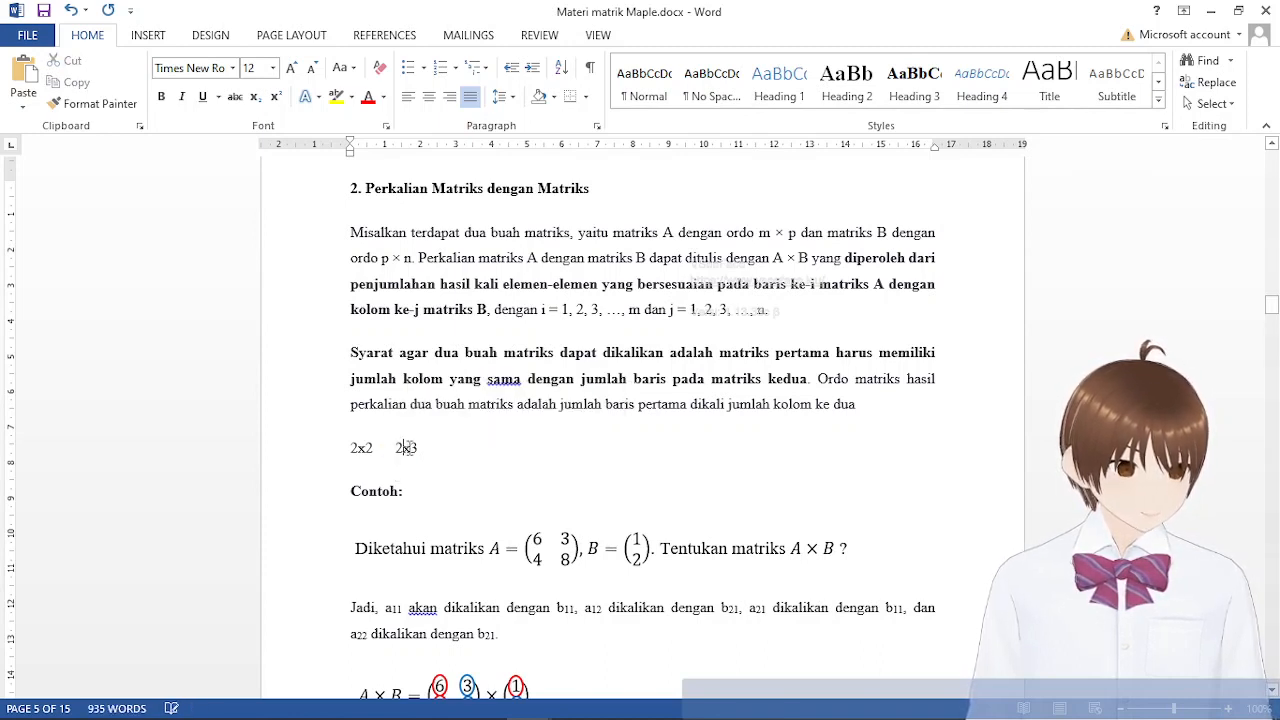
{"action": "left_click_drag", "start_coordinate": [411, 449], "coordinate": [417, 464]}
{"action": "type", "text": "1"}
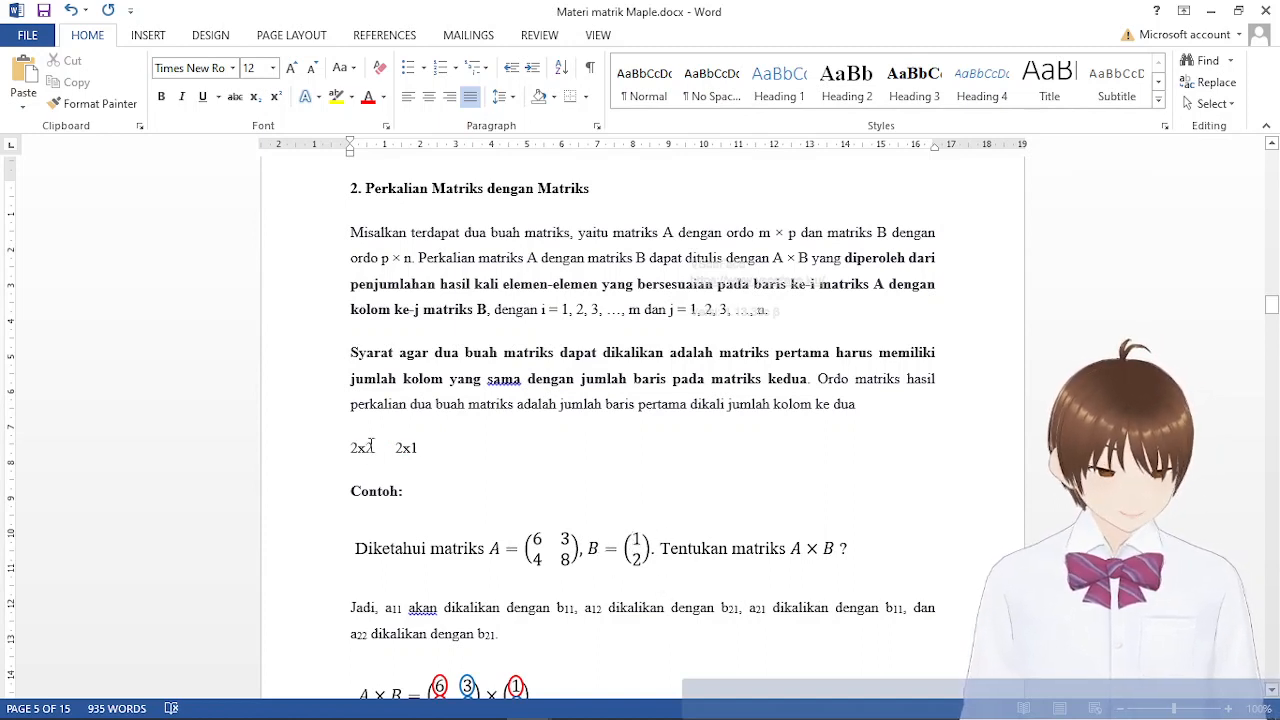
{"action": "left_click_drag", "start_coordinate": [366, 447], "coordinate": [410, 449]}
{"action": "type", "text": "2"}
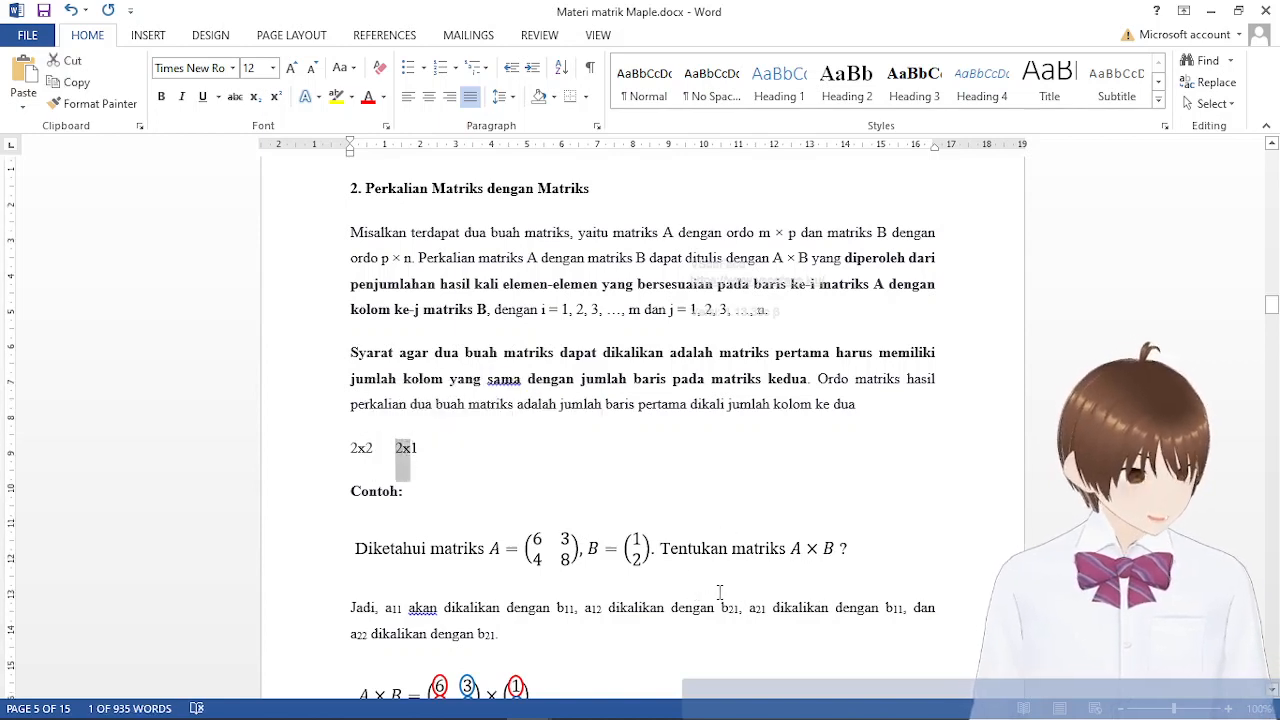
Delete the temporary line with the orders 2x2 and 2x1 above the Contoh heading
{"action": "scroll", "coordinate": [674, 571], "scroll_direction": "down", "scroll_amount": 3}
{"action": "scroll", "coordinate": [479, 355], "scroll_direction": "up", "scroll_amount": 2}
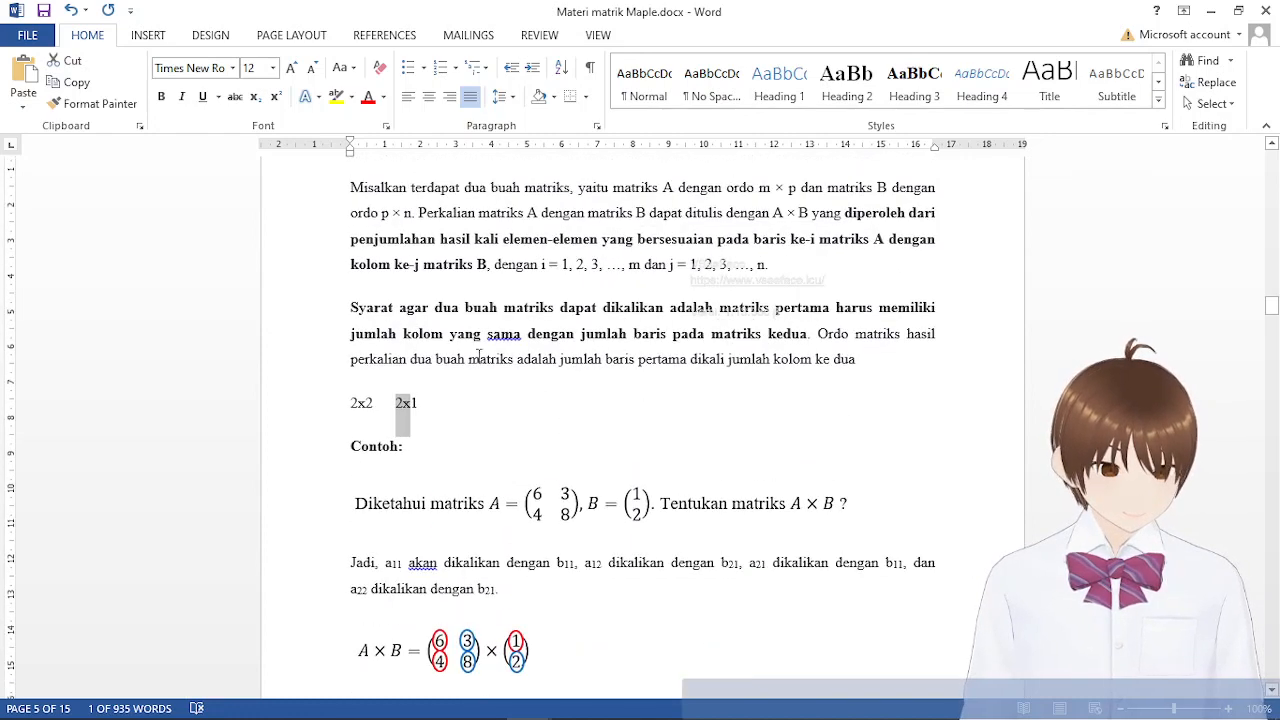
{"action": "left_click_drag", "start_coordinate": [443, 410], "coordinate": [343, 409]}
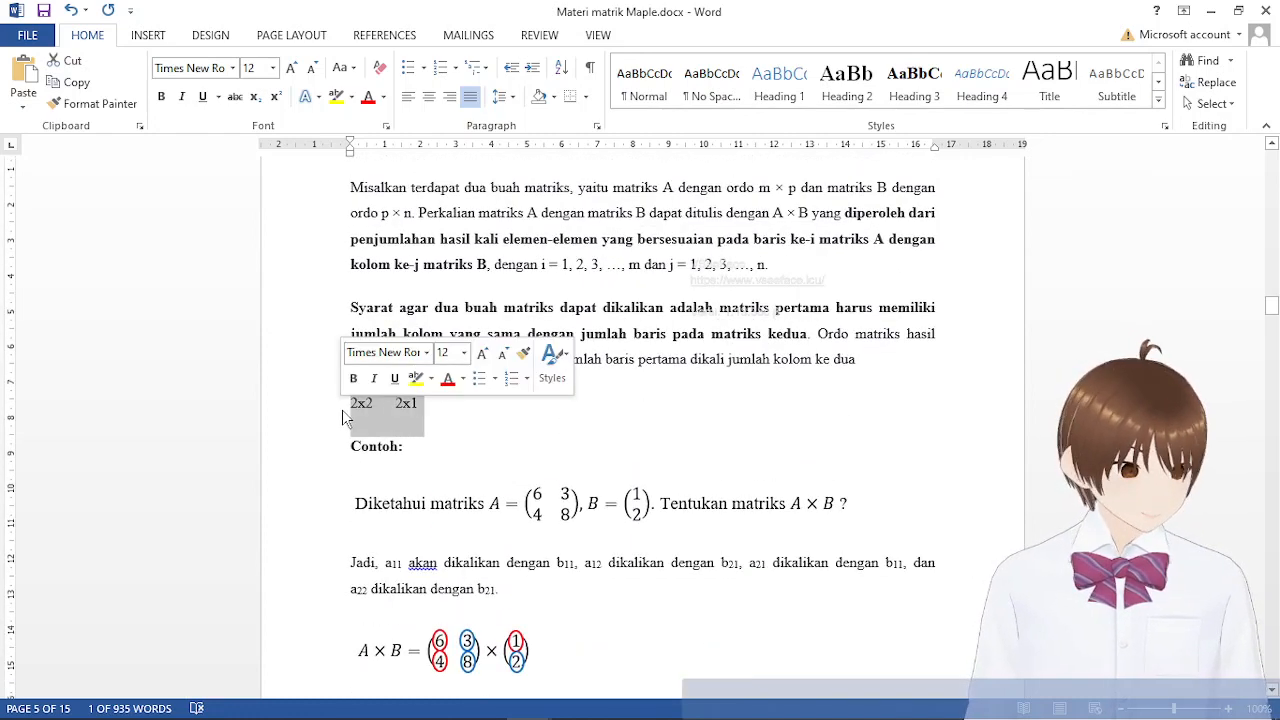
{"action": "key", "text": "Delete"}
Examine the worked A × B example with its row-by-column products, and reread the rule for the order of the product matrix
{"action": "scroll", "coordinate": [628, 497], "scroll_direction": "down", "scroll_amount": 3}
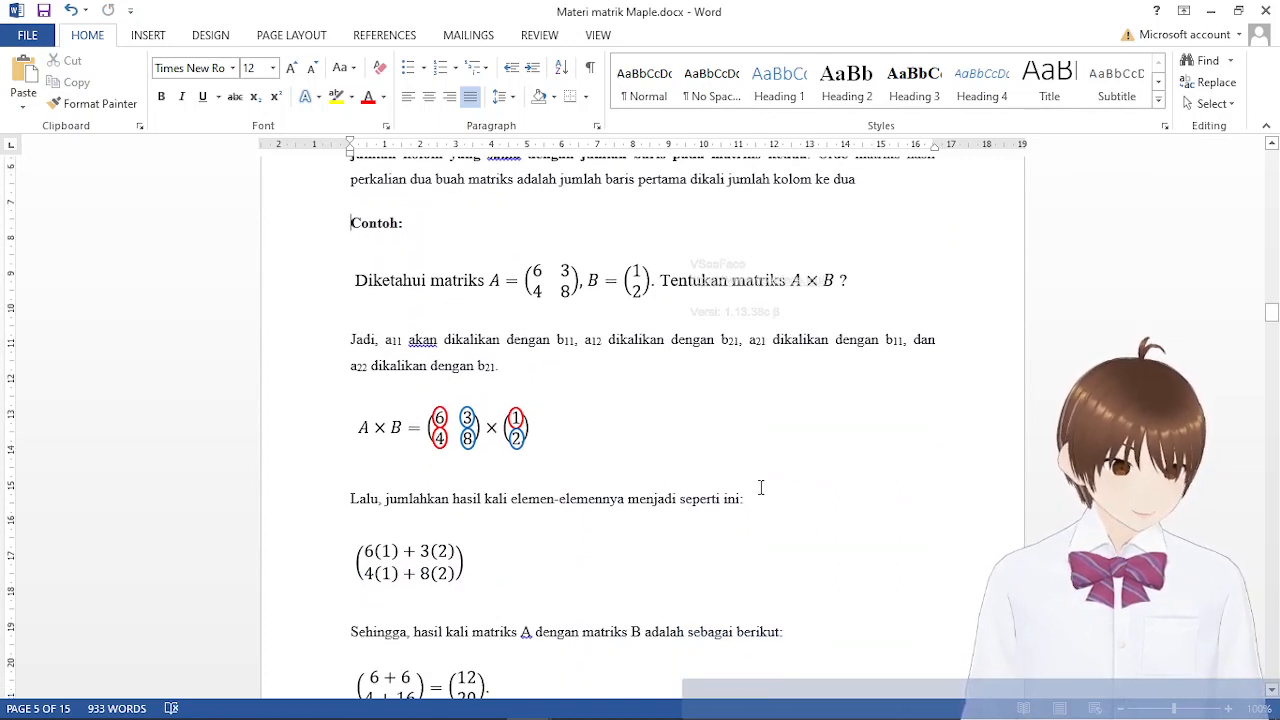
{"action": "scroll", "coordinate": [560, 658], "scroll_direction": "down", "scroll_amount": 1}
{"action": "scroll", "coordinate": [562, 657], "scroll_direction": "up", "scroll_amount": 5}
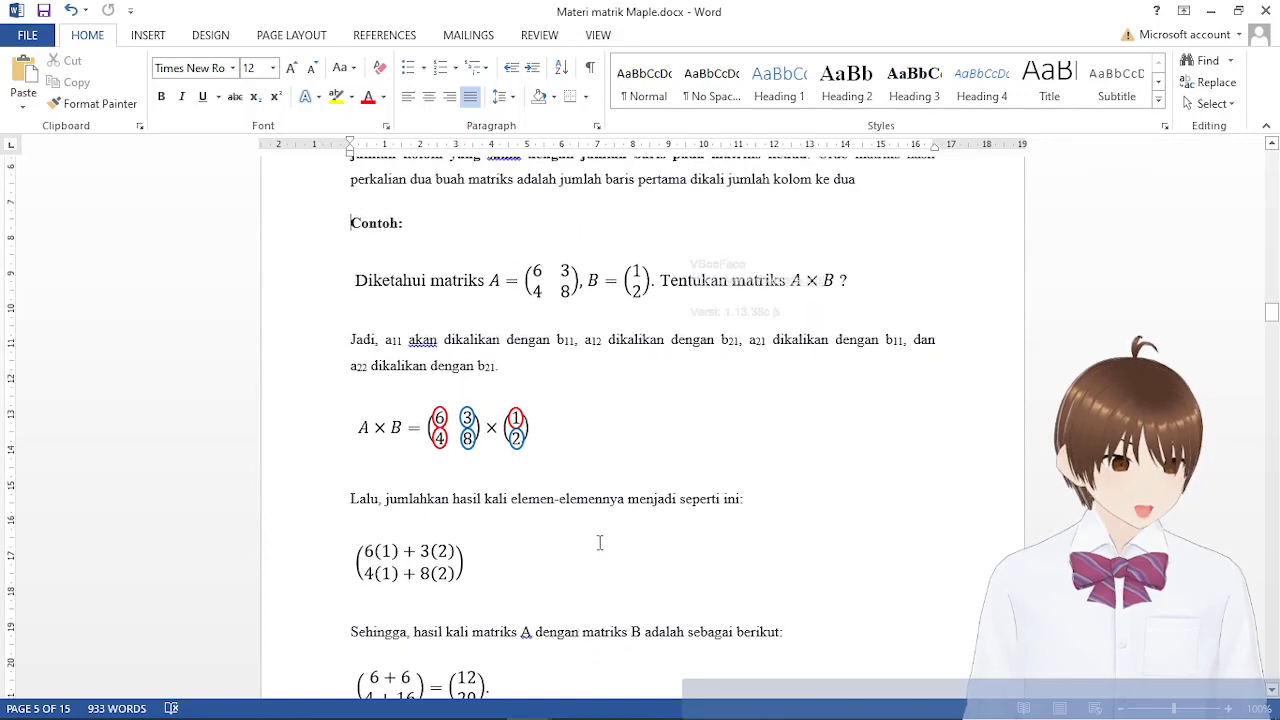
{"action": "scroll", "coordinate": [603, 601], "scroll_direction": "down", "scroll_amount": 4}
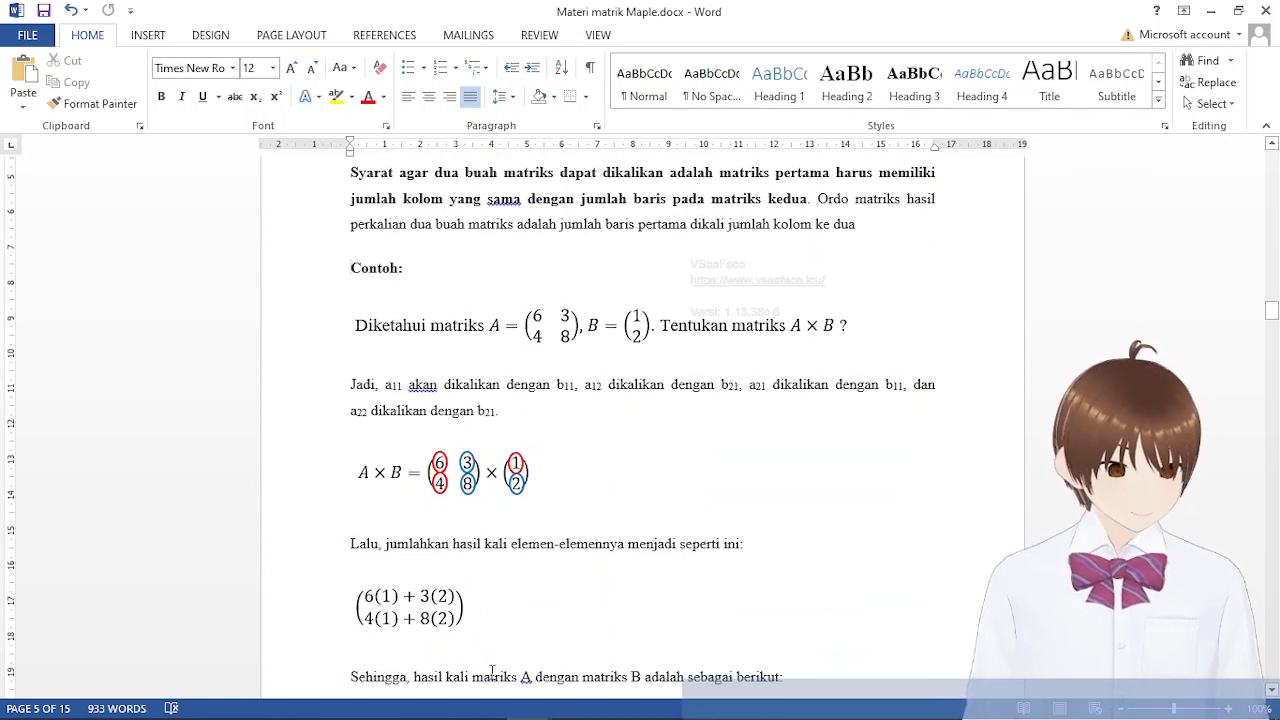
{"action": "left_click", "coordinate": [367, 590]}
{"action": "left_click", "coordinate": [570, 589]}
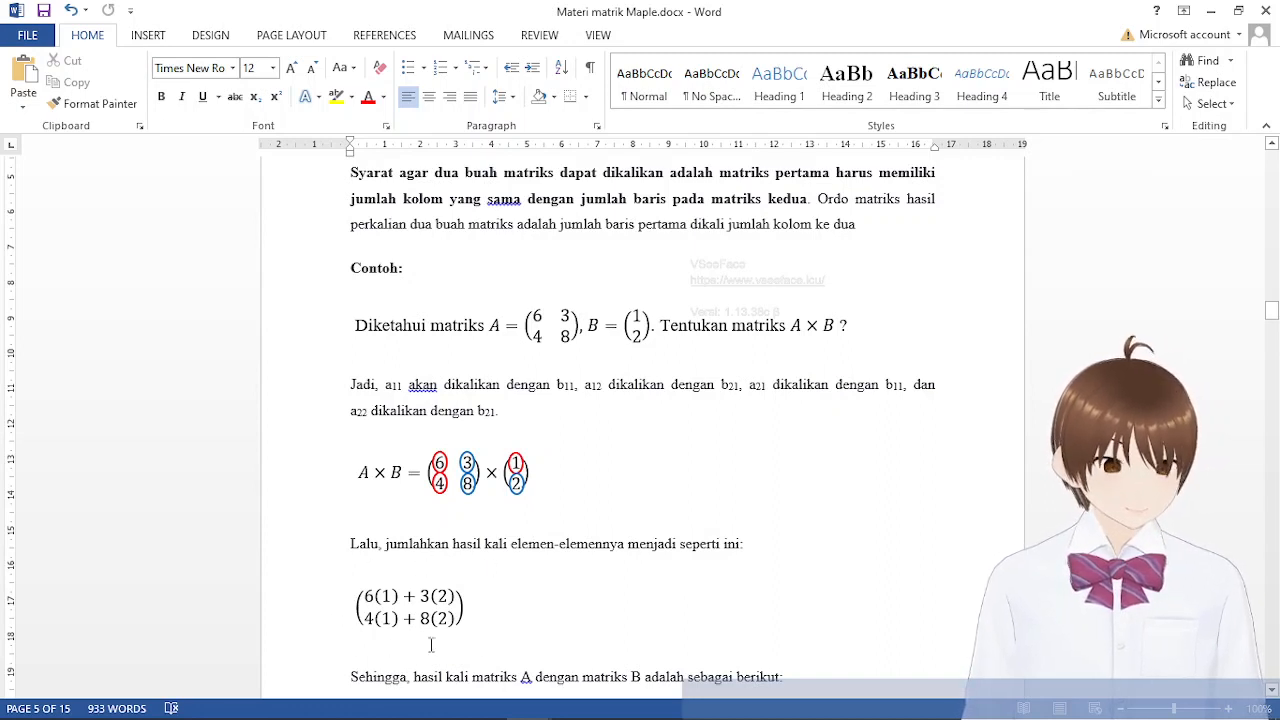
{"action": "scroll", "coordinate": [540, 618], "scroll_direction": "up", "scroll_amount": 1}
{"action": "scroll", "coordinate": [540, 618], "scroll_direction": "up", "scroll_amount": 4}
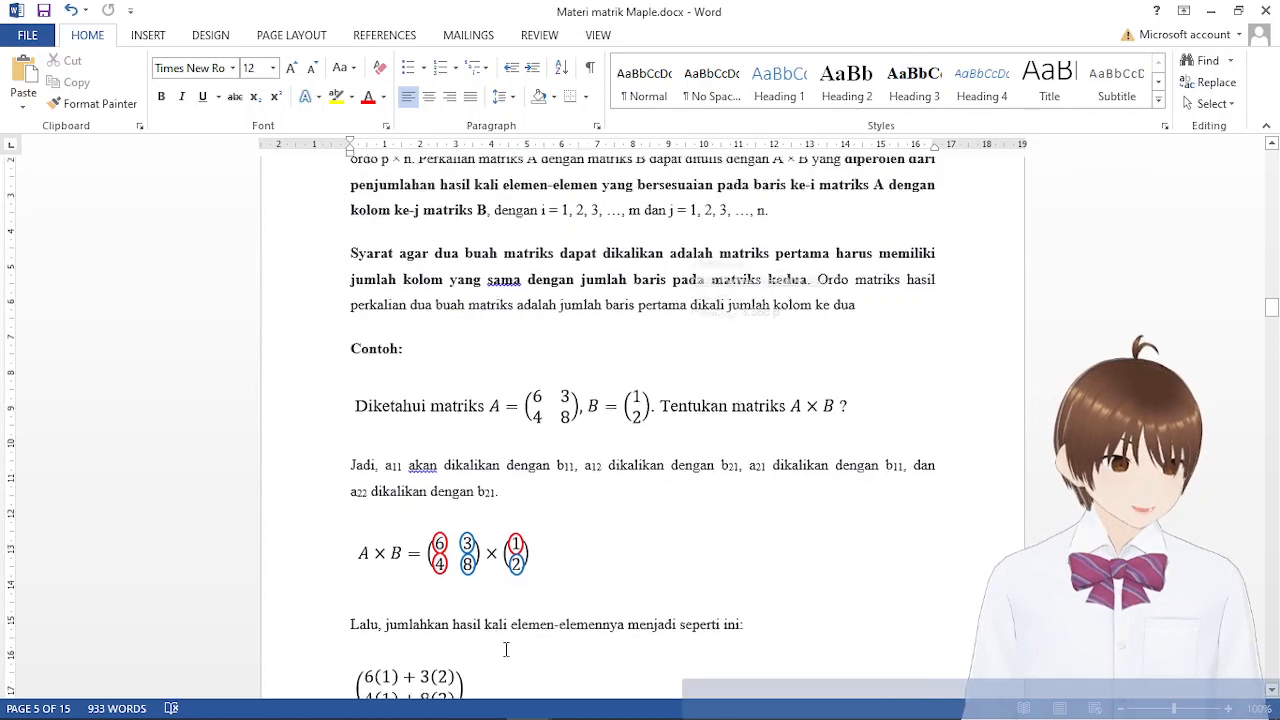
{"action": "left_click", "coordinate": [840, 380]}
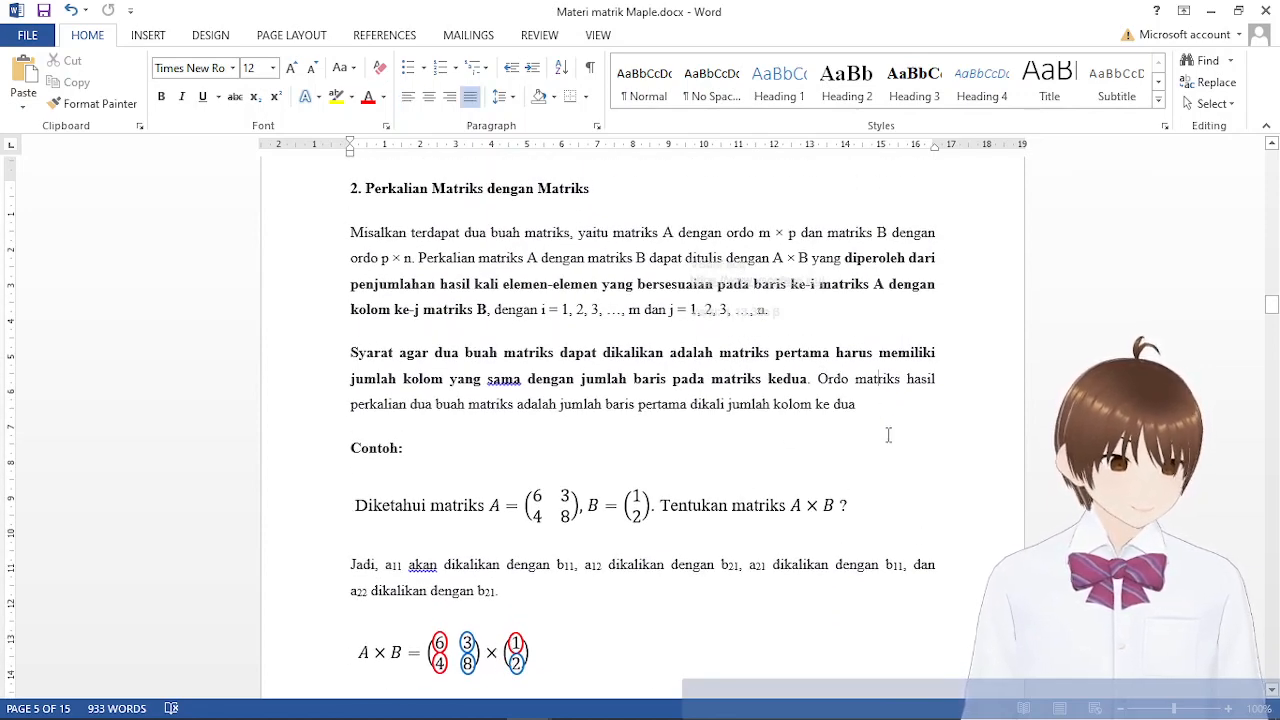
{"action": "left_click", "coordinate": [887, 405]}
{"action": "left_click", "coordinate": [818, 378]}
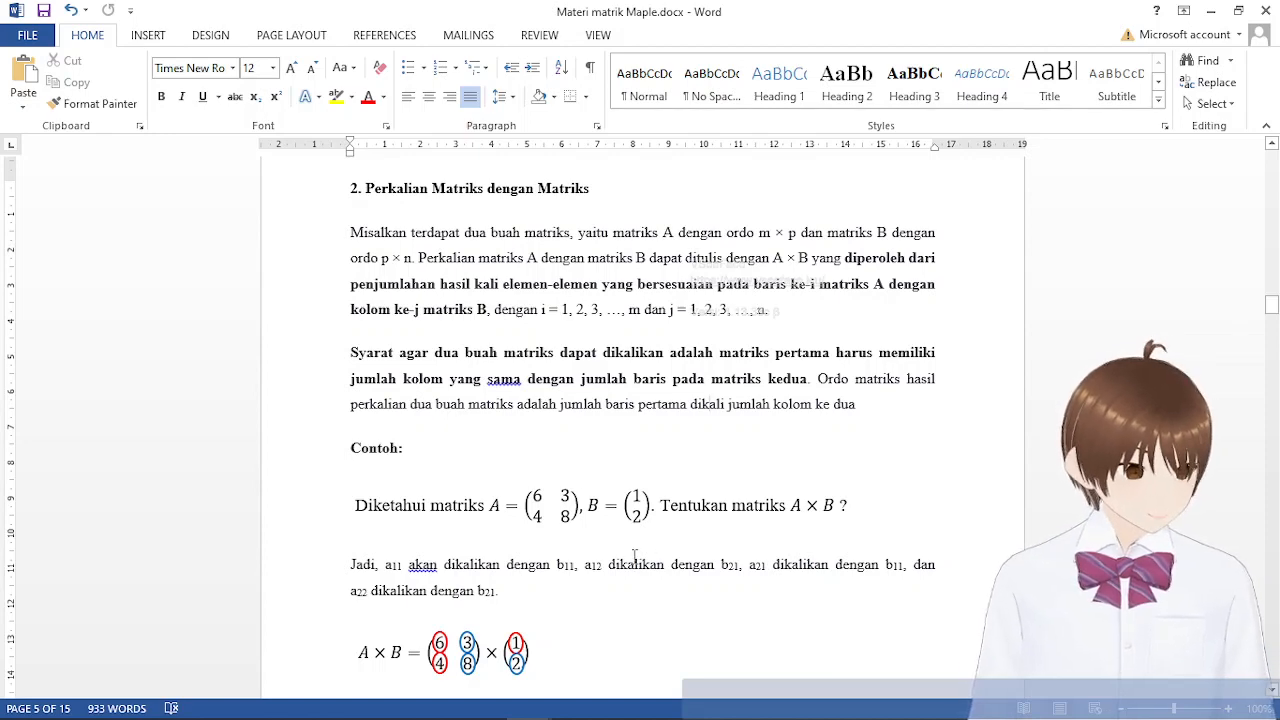
Review the worked A × B example through to its final product matrix, and switch to Maple
{"action": "scroll", "coordinate": [635, 555], "scroll_direction": "down", "scroll_amount": 6}
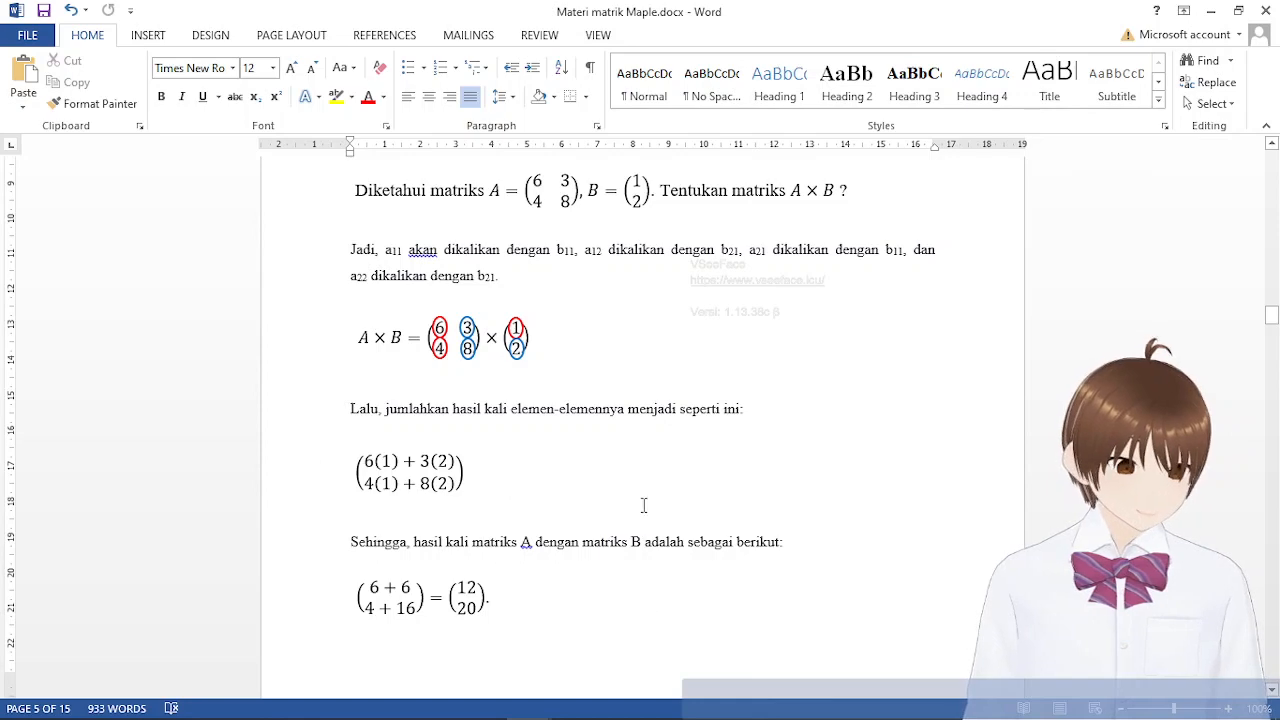
{"action": "scroll", "coordinate": [644, 505], "scroll_direction": "up", "scroll_amount": 3}
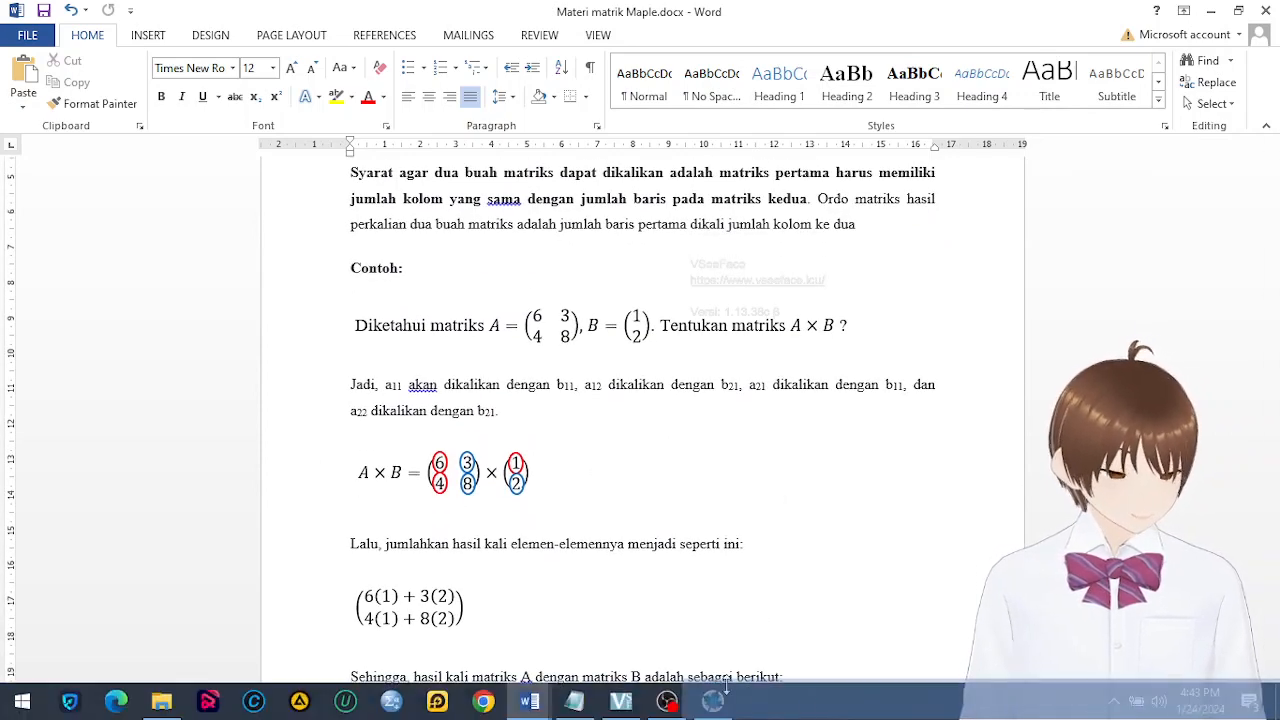
{"action": "mouse_move", "coordinate": [729, 710]}
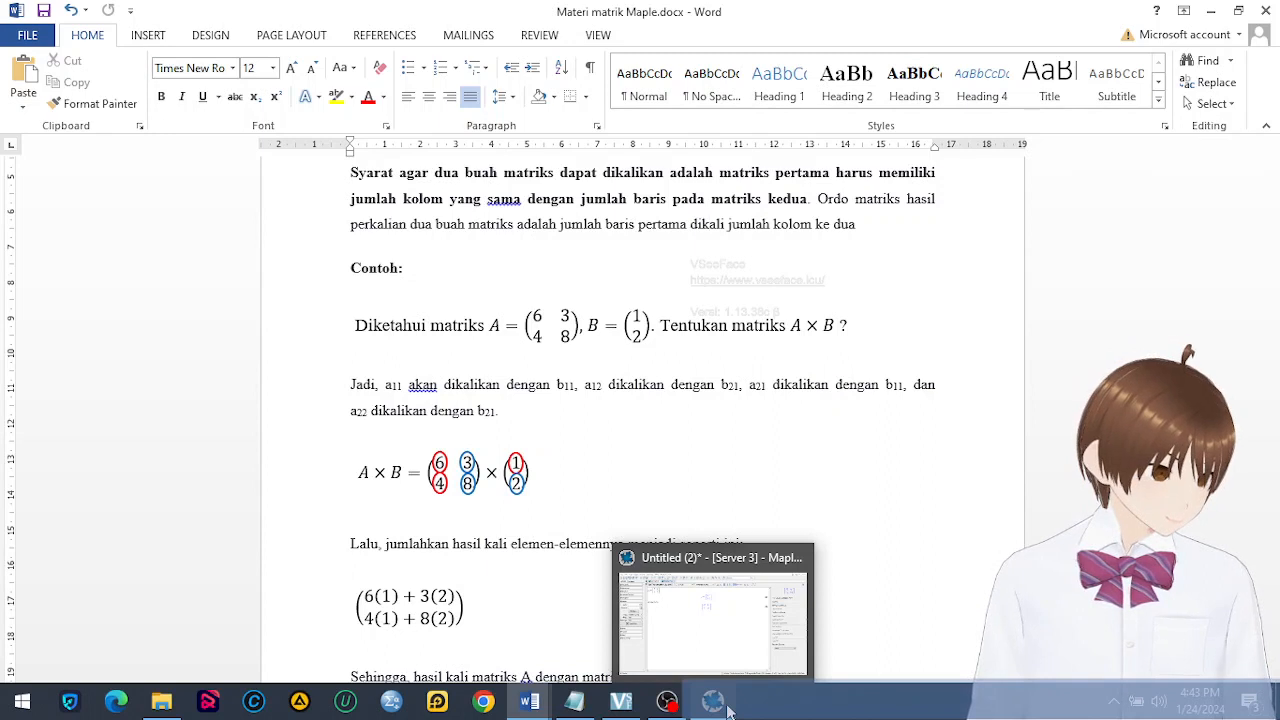
{"action": "left_click", "coordinate": [729, 710]}
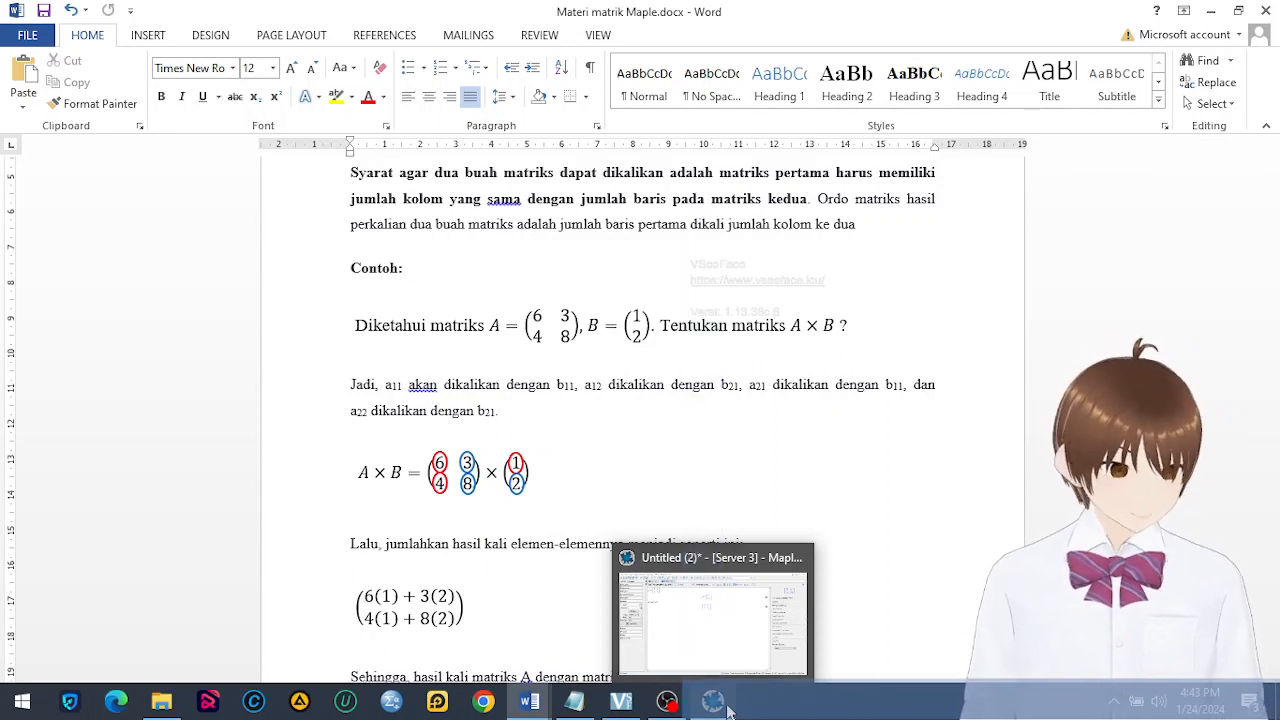
{"action": "left_click", "coordinate": [729, 710]}
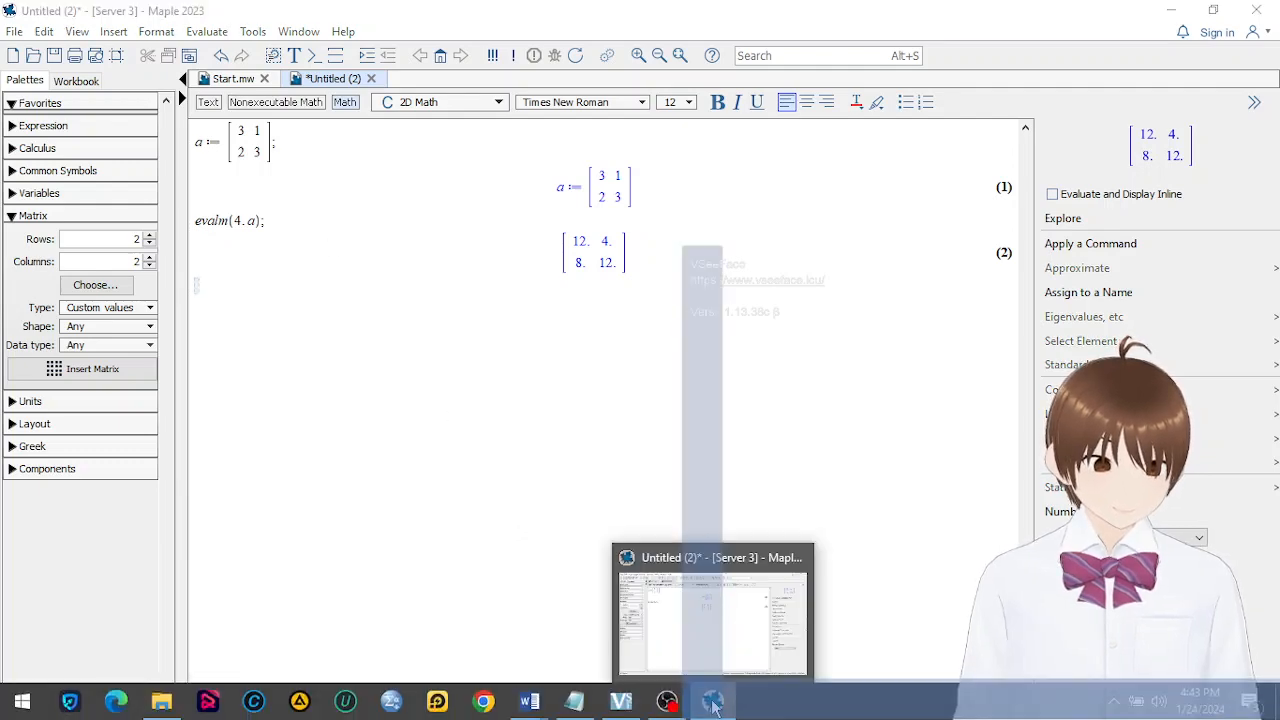
{"action": "left_click", "coordinate": [713, 707]}
{"action": "left_click", "coordinate": [713, 706]}
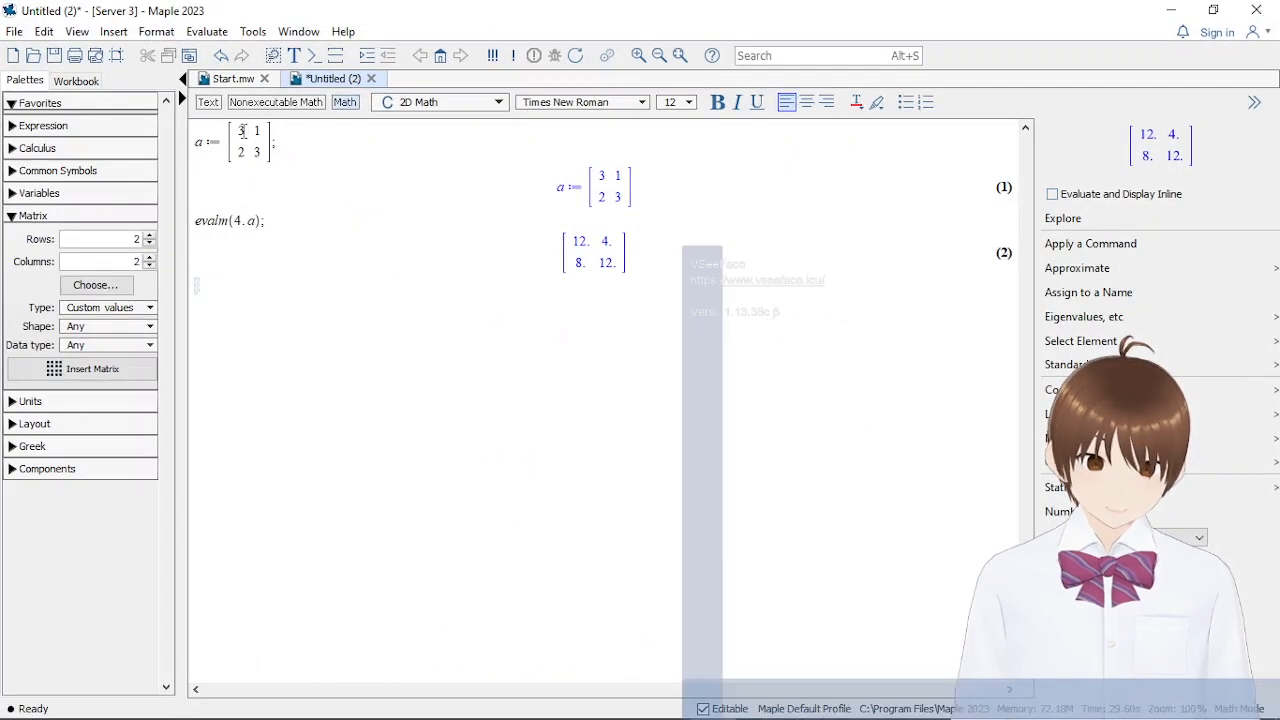
Change the entries of matrix a to 6, 3 in the first row and 4, 8 in the second, and re-evaluate it
{"action": "mouse_move", "coordinate": [244, 131]}
{"action": "left_mouse_down"}
{"action": "mouse_move", "coordinate": [238, 151]}
{"action": "mouse_move", "coordinate": [255, 151]}
{"action": "left_mouse_up"}
{"action": "type", "text": "6 3; 4 "}
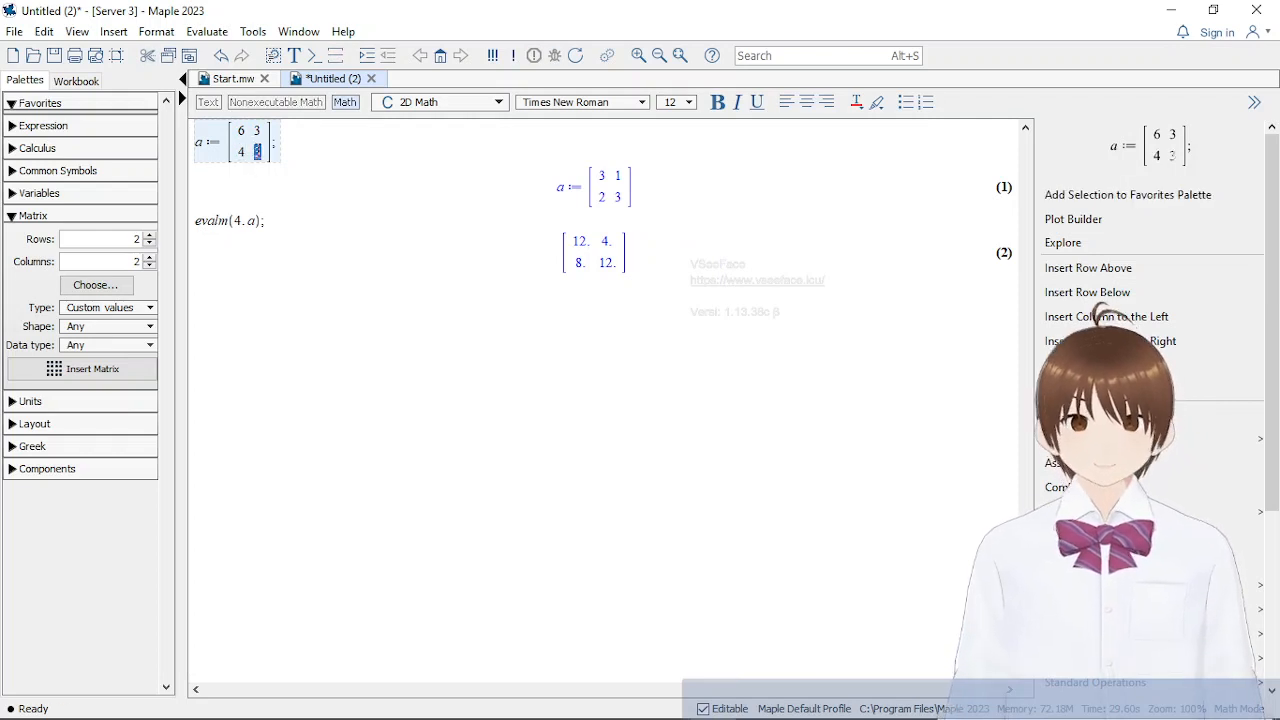
{"action": "type", "text": "8"}
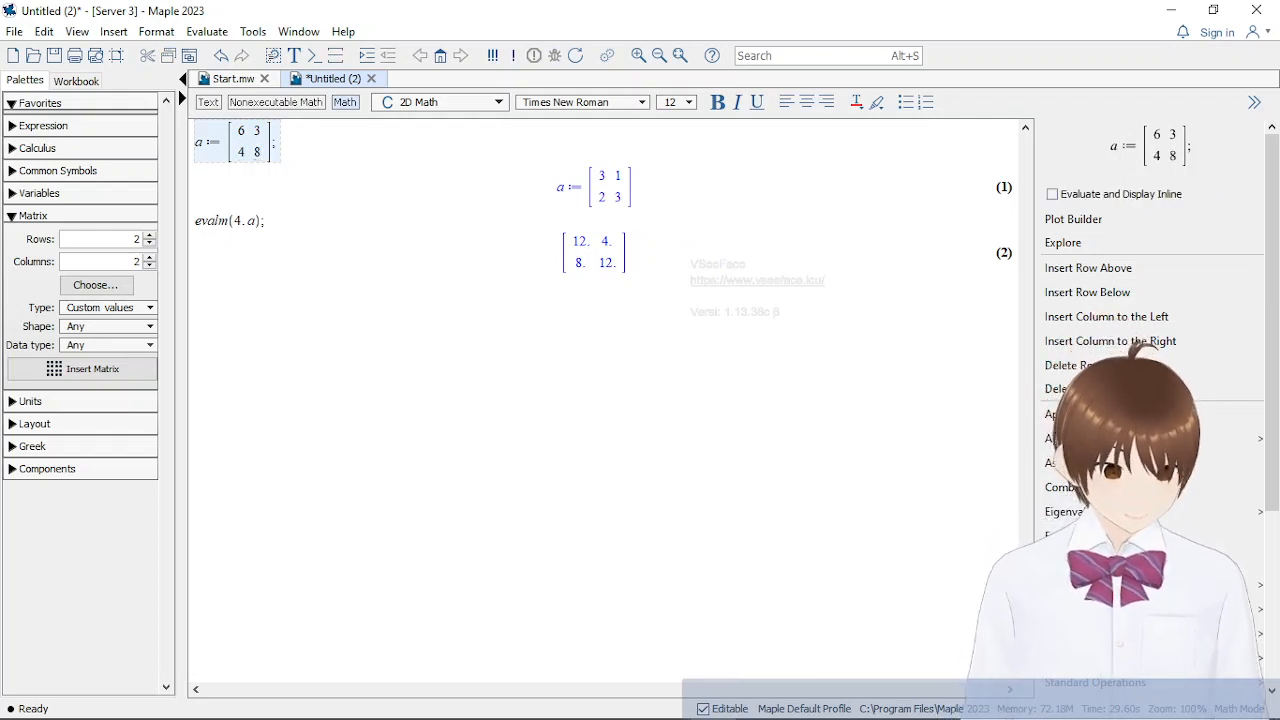
{"action": "left_click", "coordinate": [712, 703]}
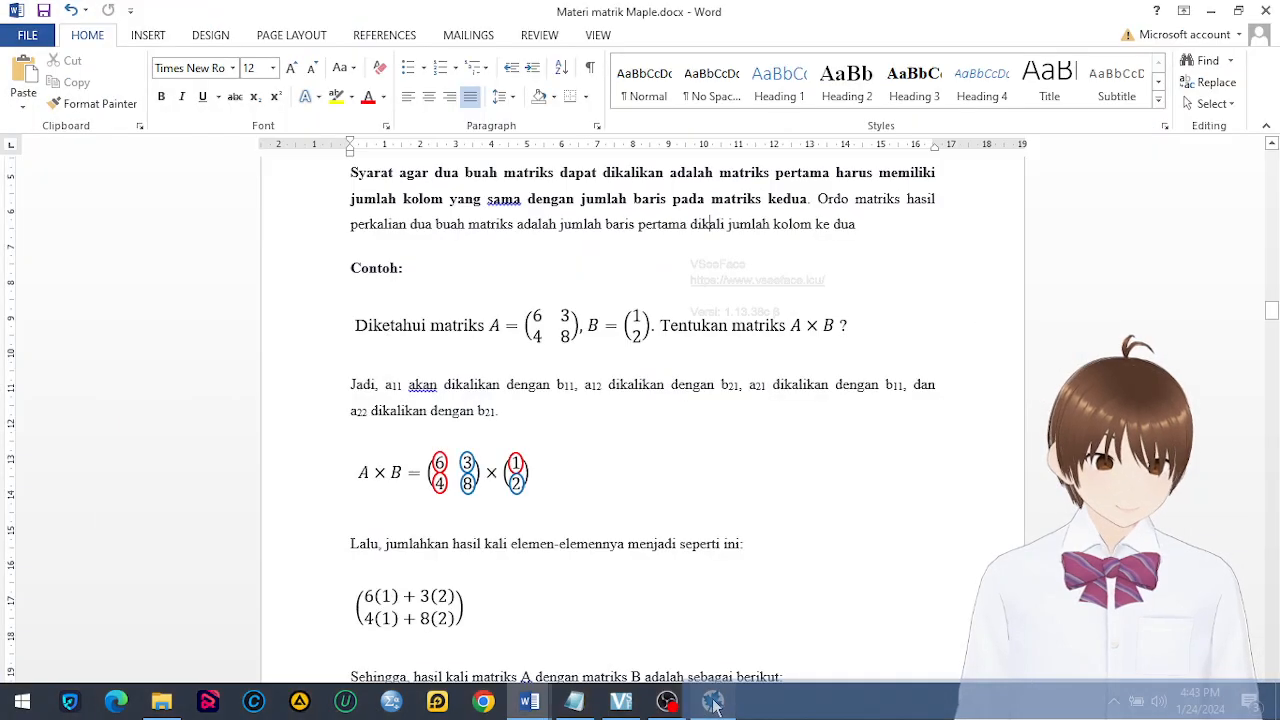
{"action": "left_click", "coordinate": [712, 703]}
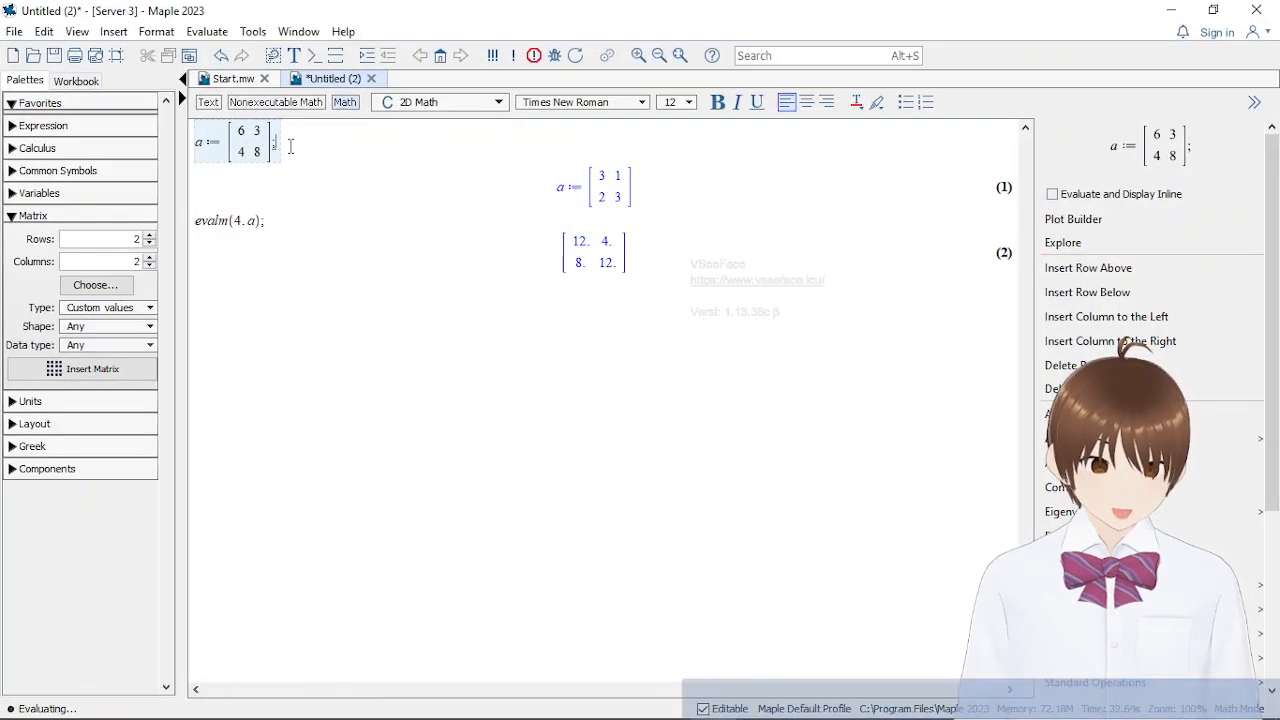
{"action": "key", "text": "Return"}
Delete the evalm(4.a) command together with its result
{"action": "left_click", "coordinate": [334, 235]}
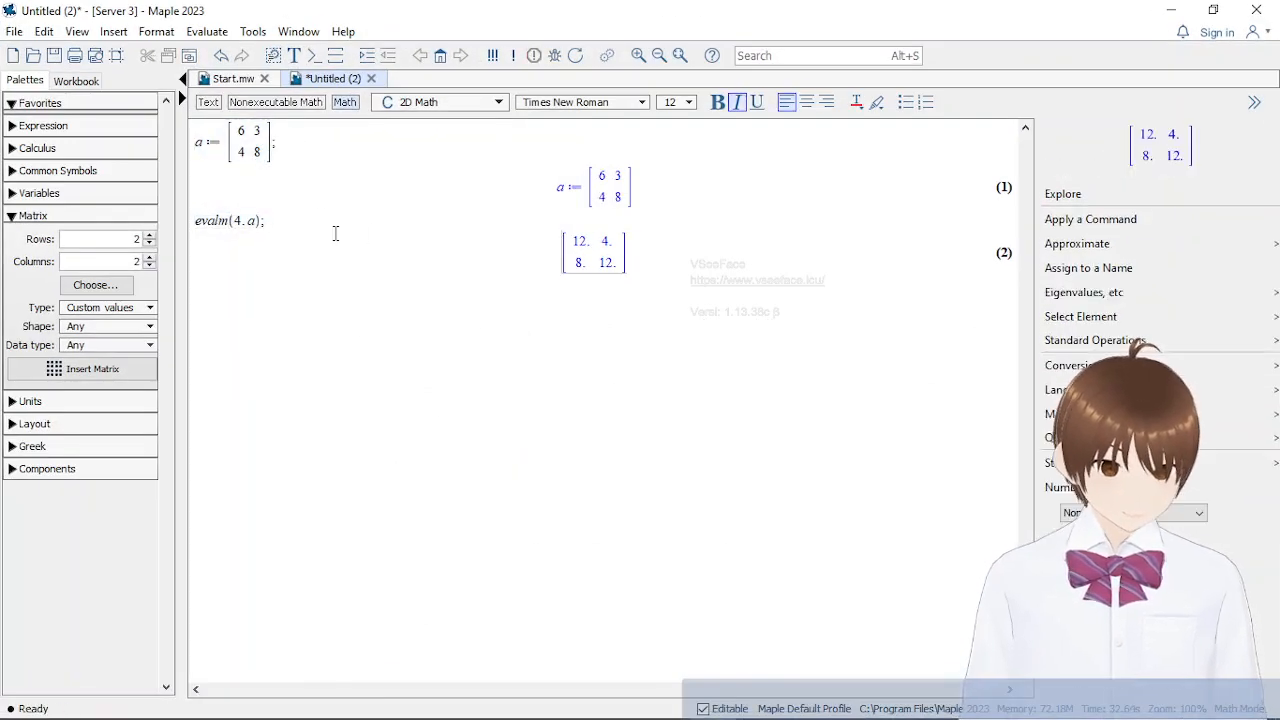
{"action": "left_click_drag", "start_coordinate": [640, 270], "coordinate": [216, 221]}
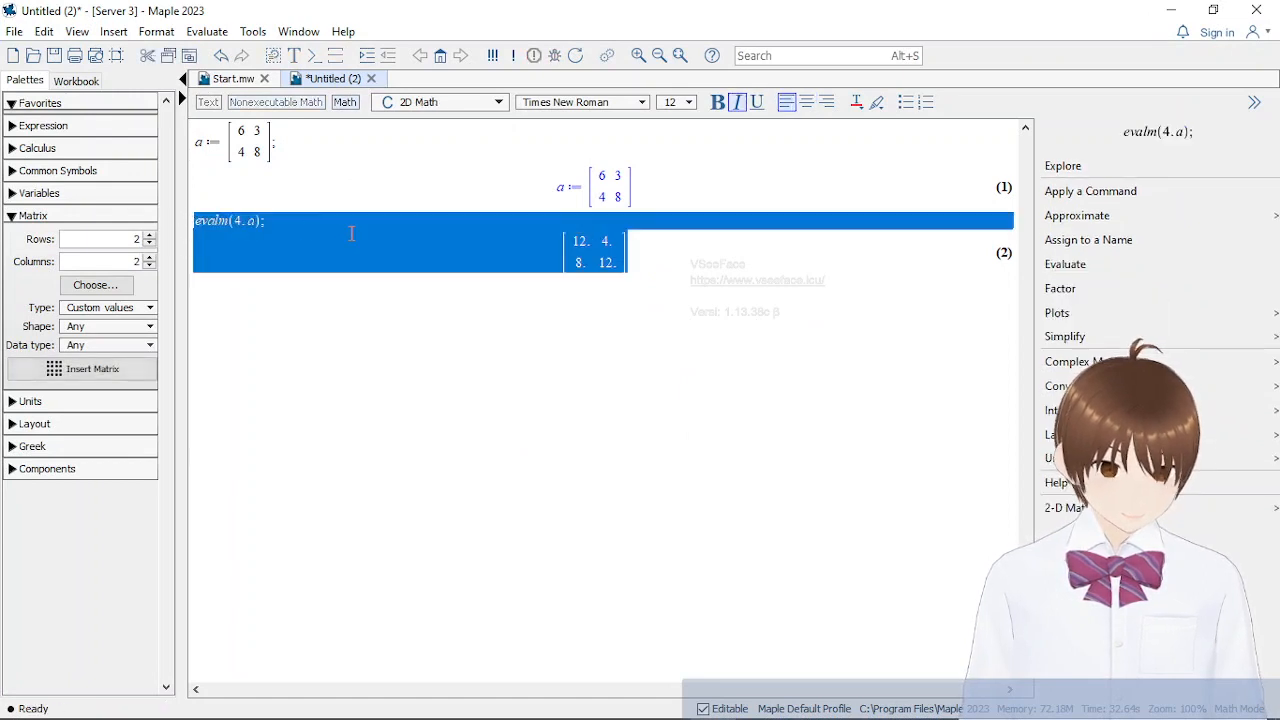
{"action": "key", "text": "Delete"}
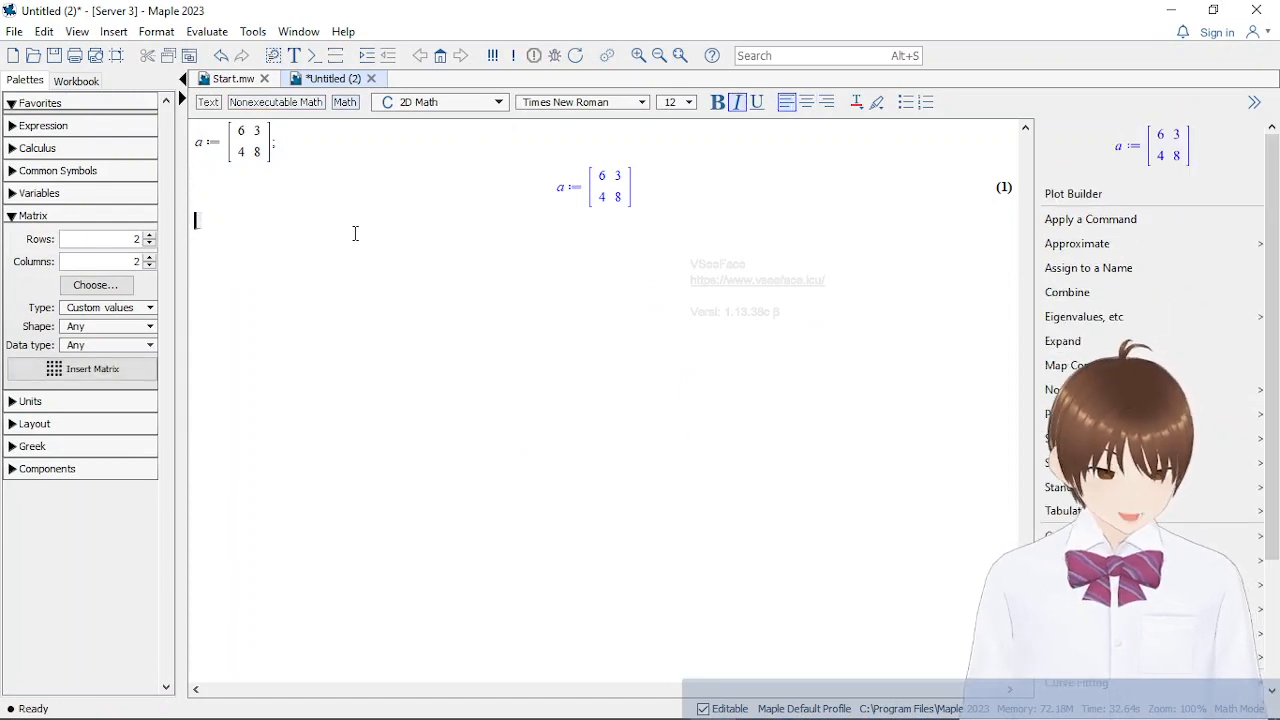
Start the assignment b := below matrix a and insert a column vector with 2 rows and 1 column
{"action": "type", "text": "b :="}
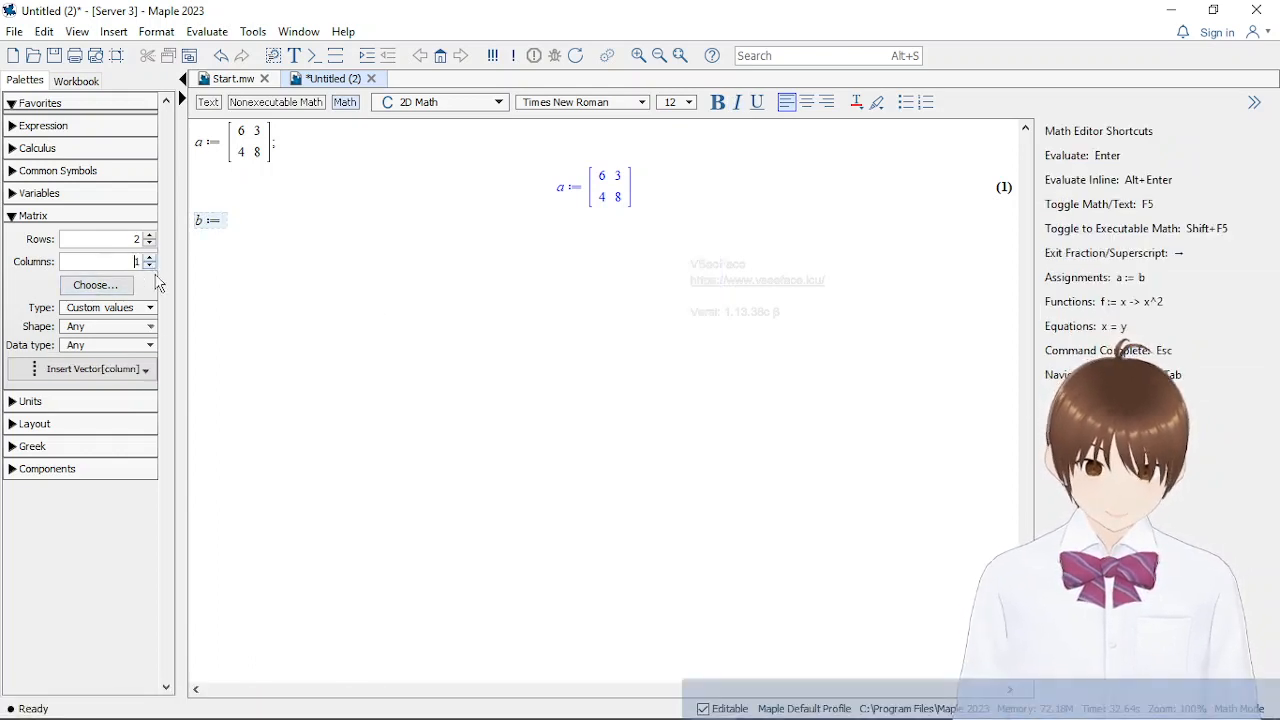
{"action": "left_click", "coordinate": [104, 376]}
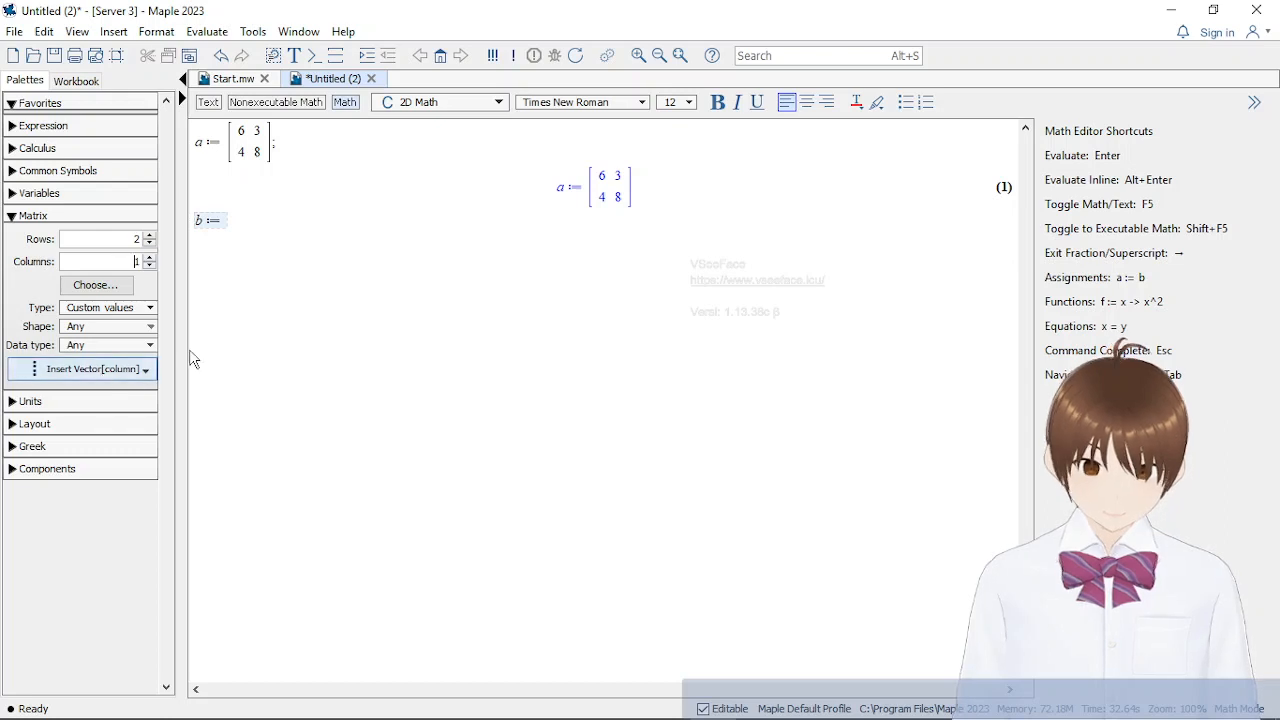
{"action": "left_click", "coordinate": [277, 292]}
{"action": "left_click", "coordinate": [260, 228]}
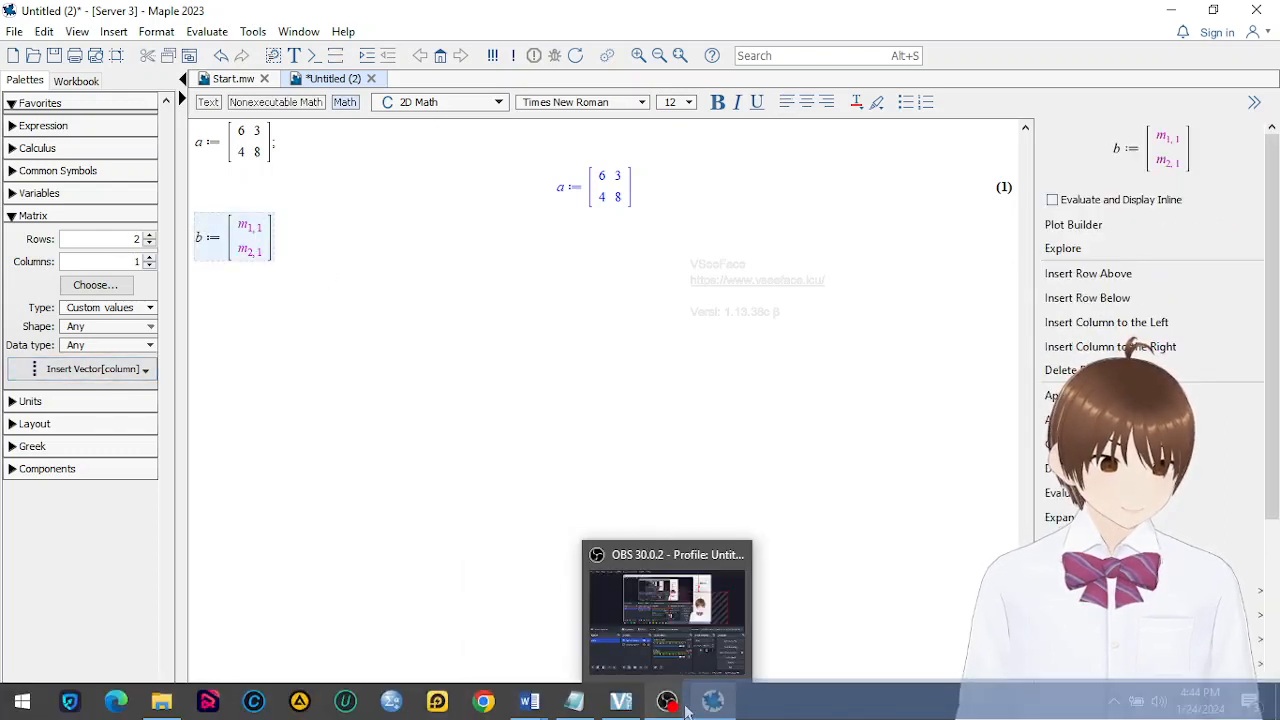
Fill the column vector b with the entries 1 and 2, and evaluate the assignment
{"action": "left_click", "coordinate": [702, 710]}
{"action": "left_click", "coordinate": [702, 710]}
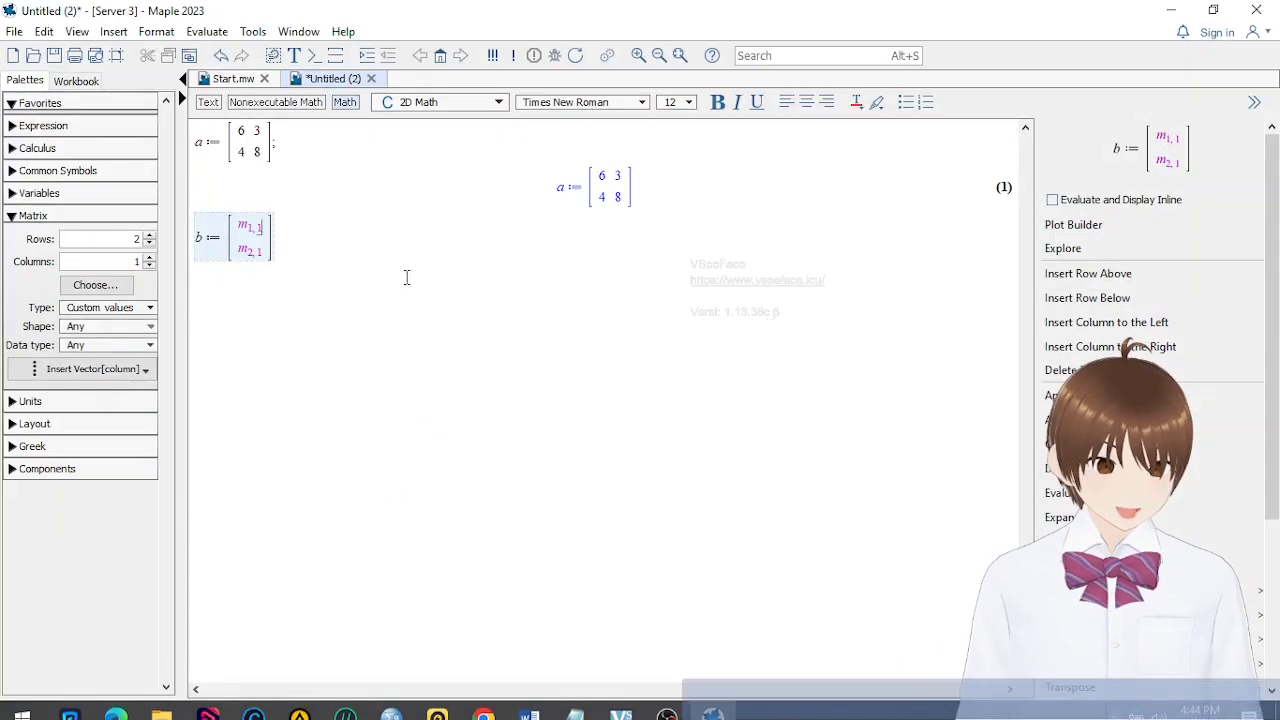
{"action": "double_click", "coordinate": [263, 230]}
{"action": "type", "text": "1"}
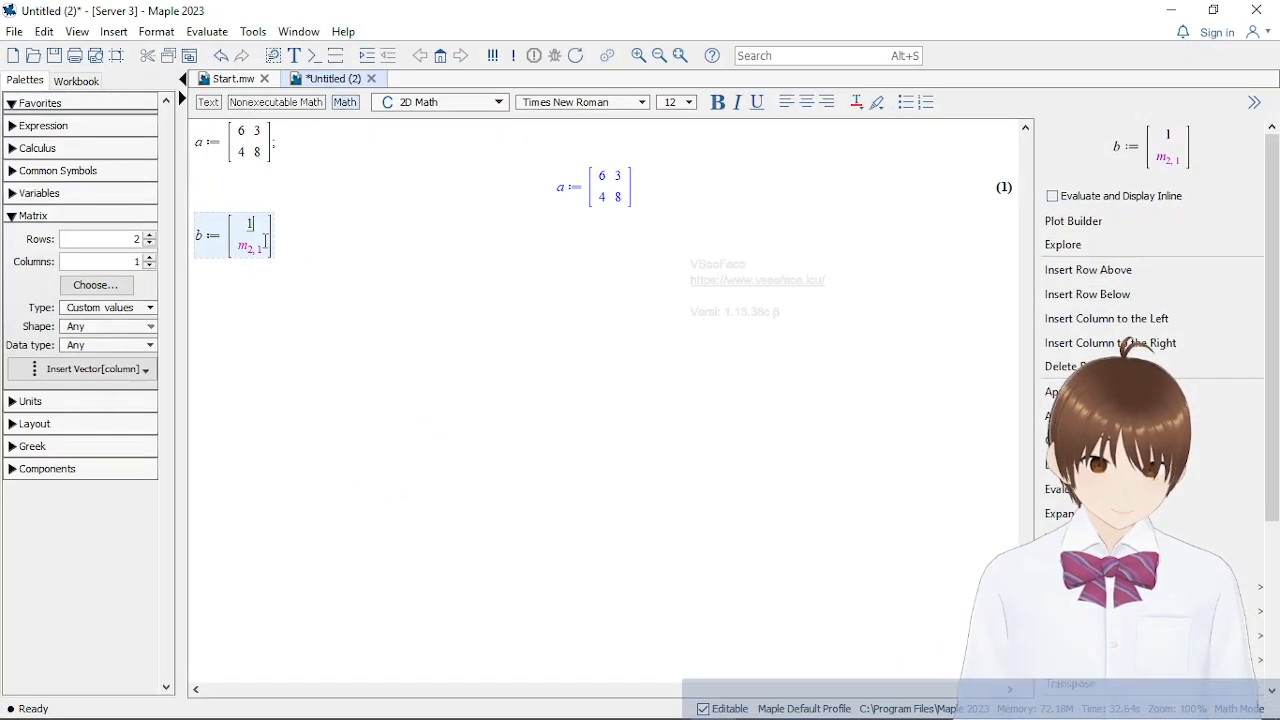
{"action": "key", "text": "Tab"}
{"action": "type", "text": "2]"}
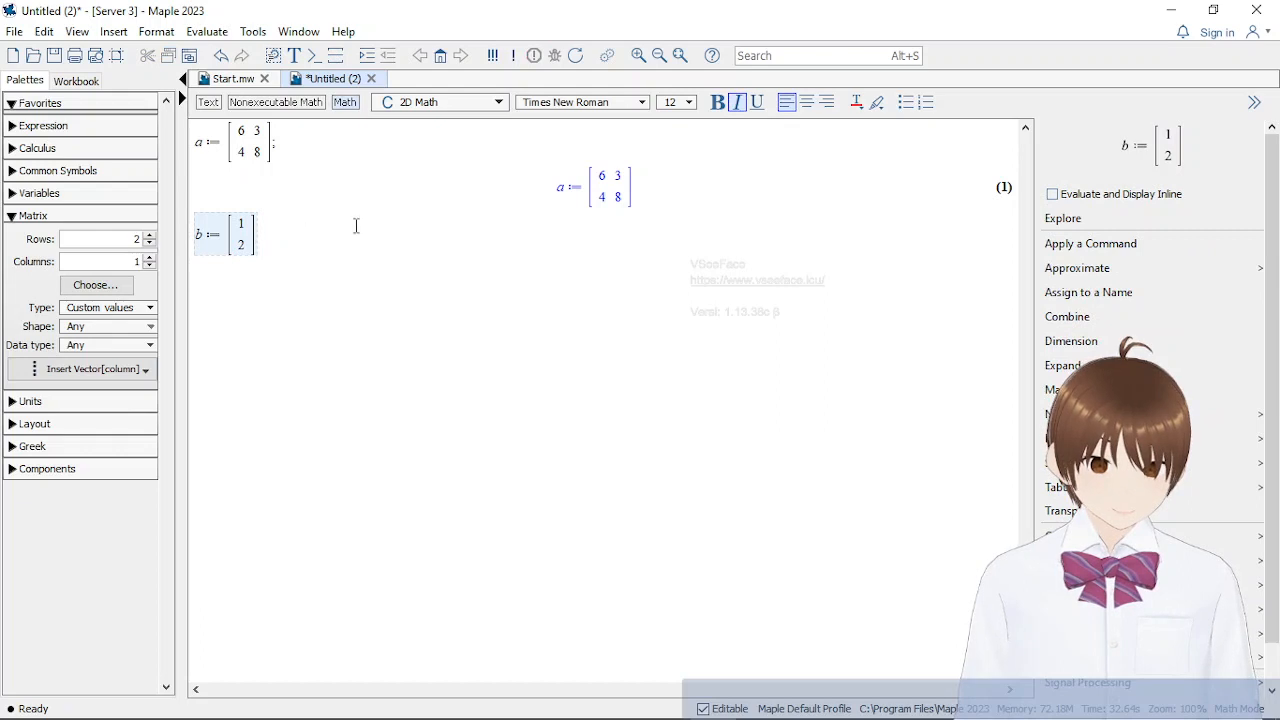
{"action": "type", "text": ";"}
{"action": "key", "text": "Return"}
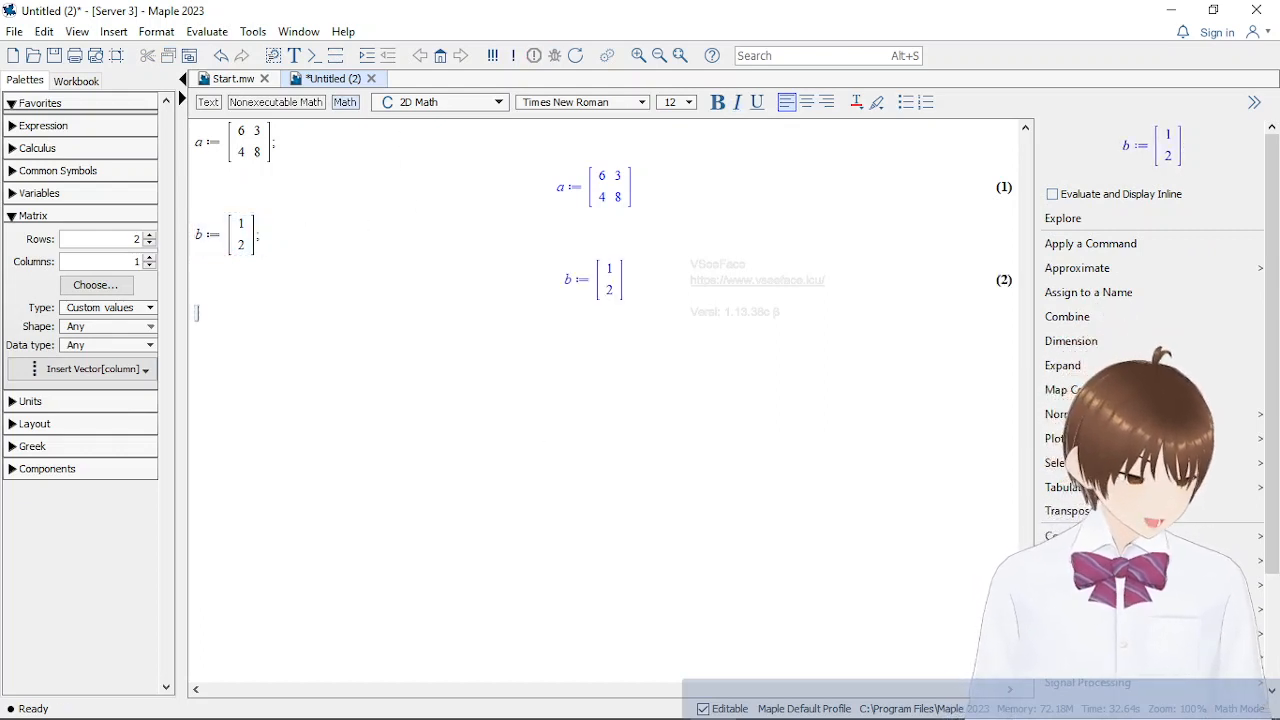
Recheck the A × B example in the Word notes, and evaluate evalm(a·b); in Maple
{"action": "mouse_move", "coordinate": [512, 712]}
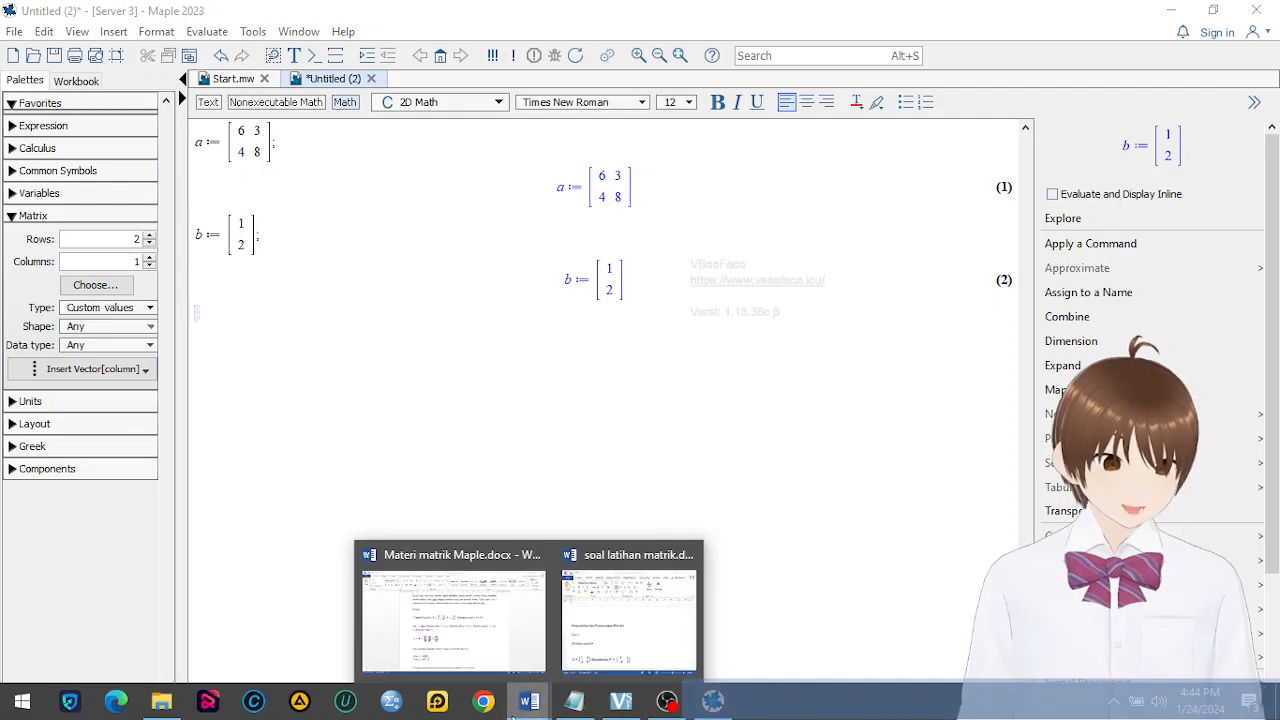
{"action": "left_click", "coordinate": [502, 644]}
{"action": "scroll", "coordinate": [671, 509], "scroll_direction": "down", "scroll_amount": 2}
{"action": "scroll", "coordinate": [672, 511], "scroll_direction": "up", "scroll_amount": 3}
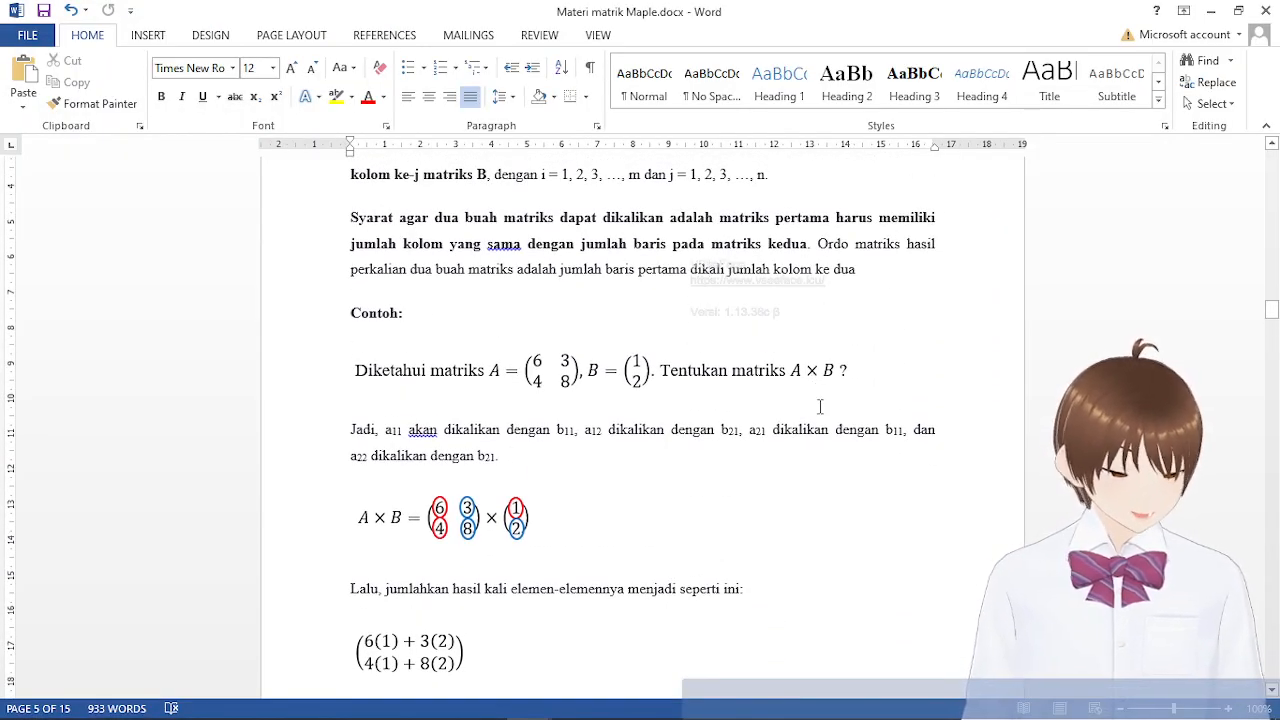
{"action": "left_click", "coordinate": [711, 712]}
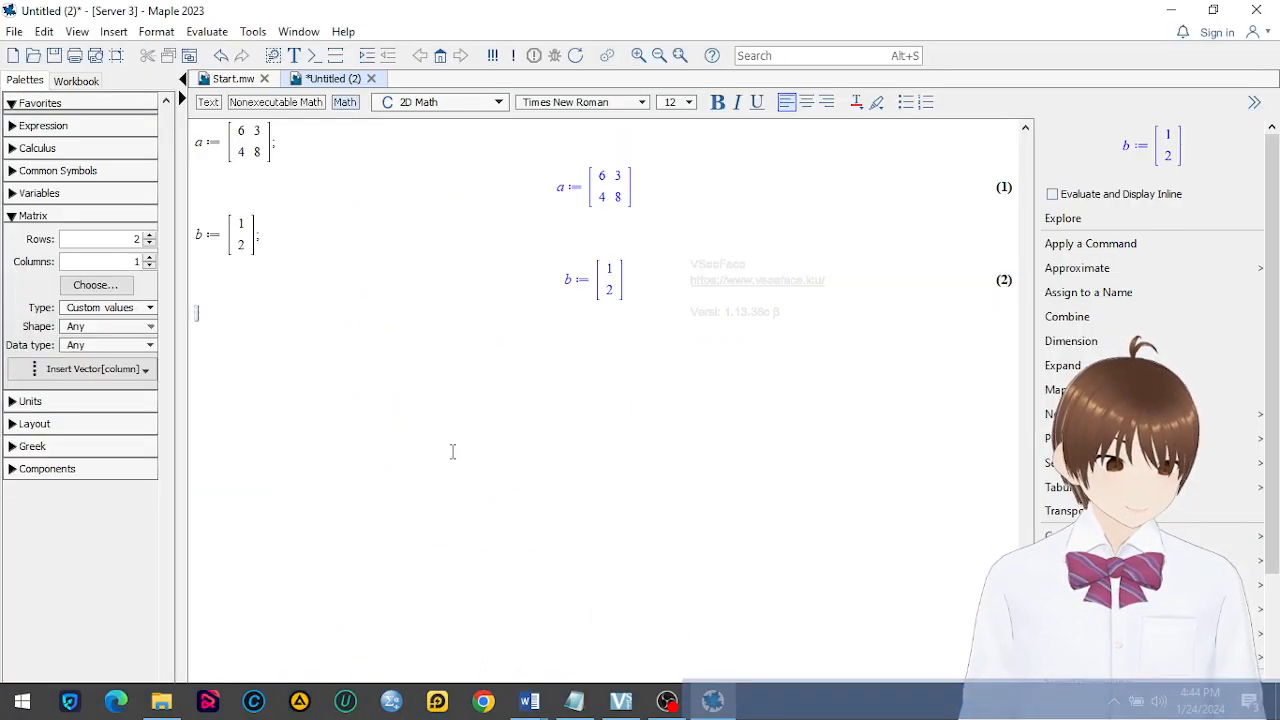
{"action": "type", "text": "e"}
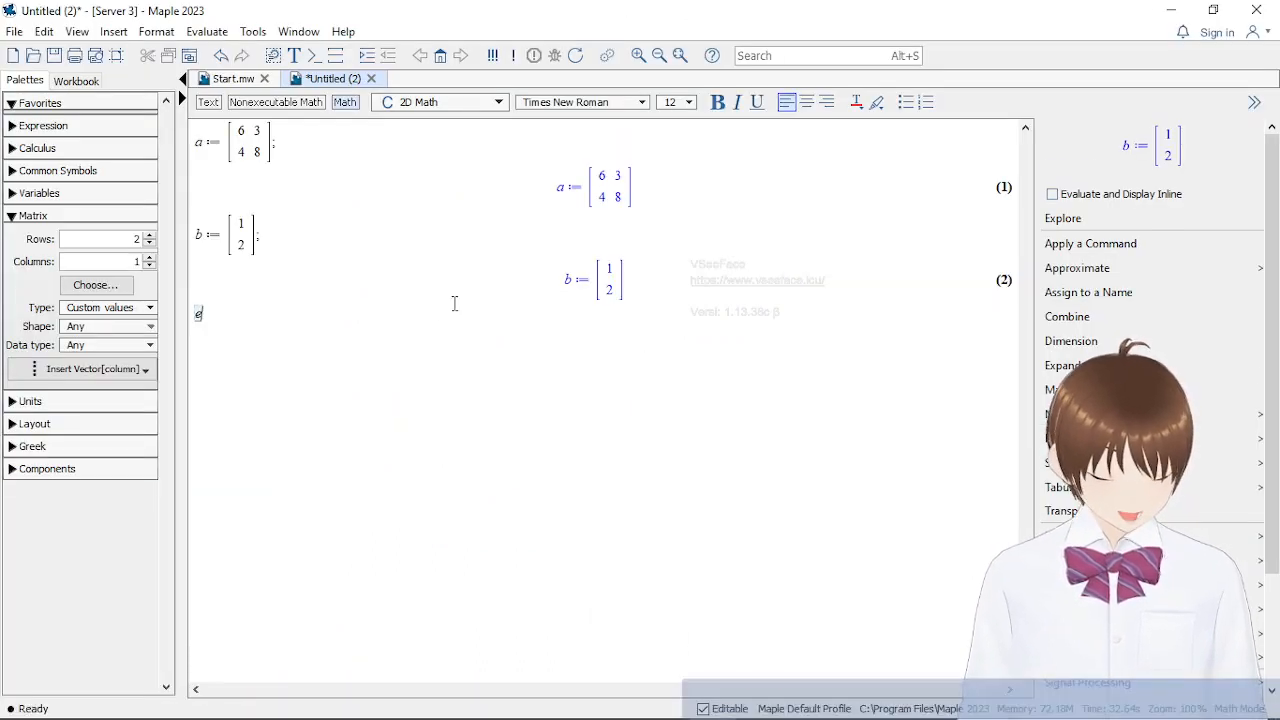
{"action": "type", "text": "valm("}
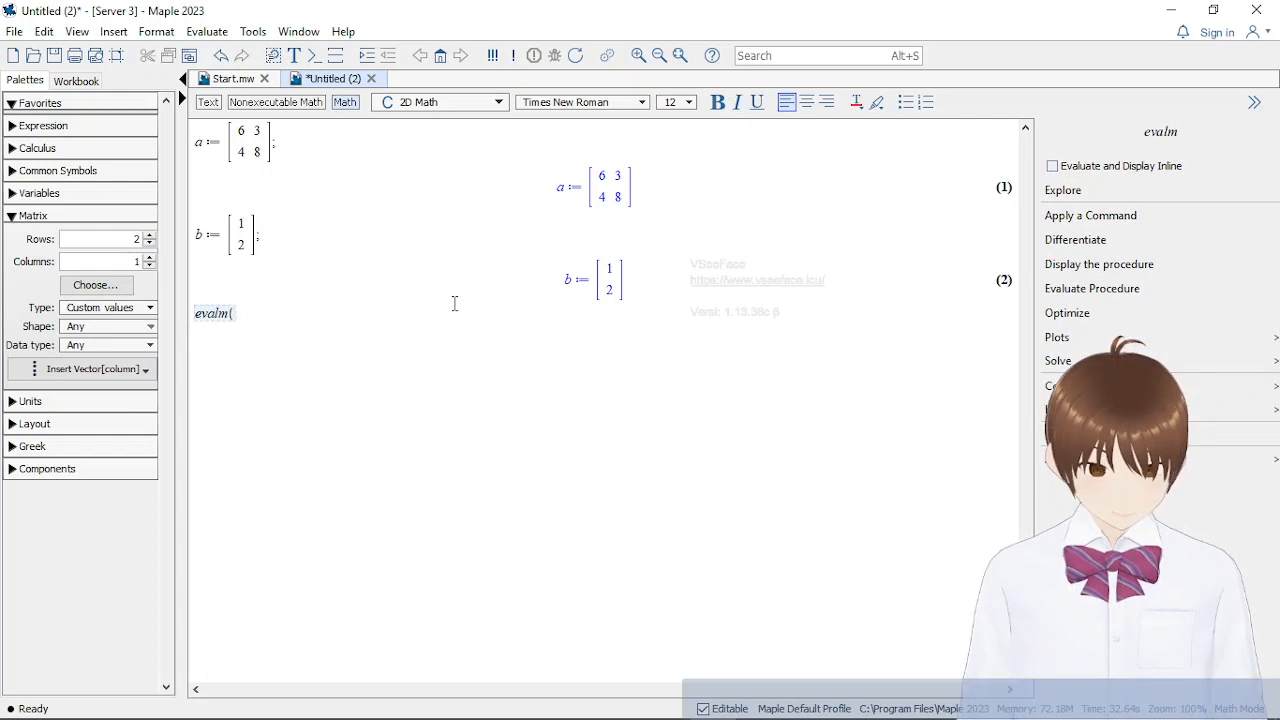
{"action": "type", "text": "a"}
{"action": "type", "text": ","}
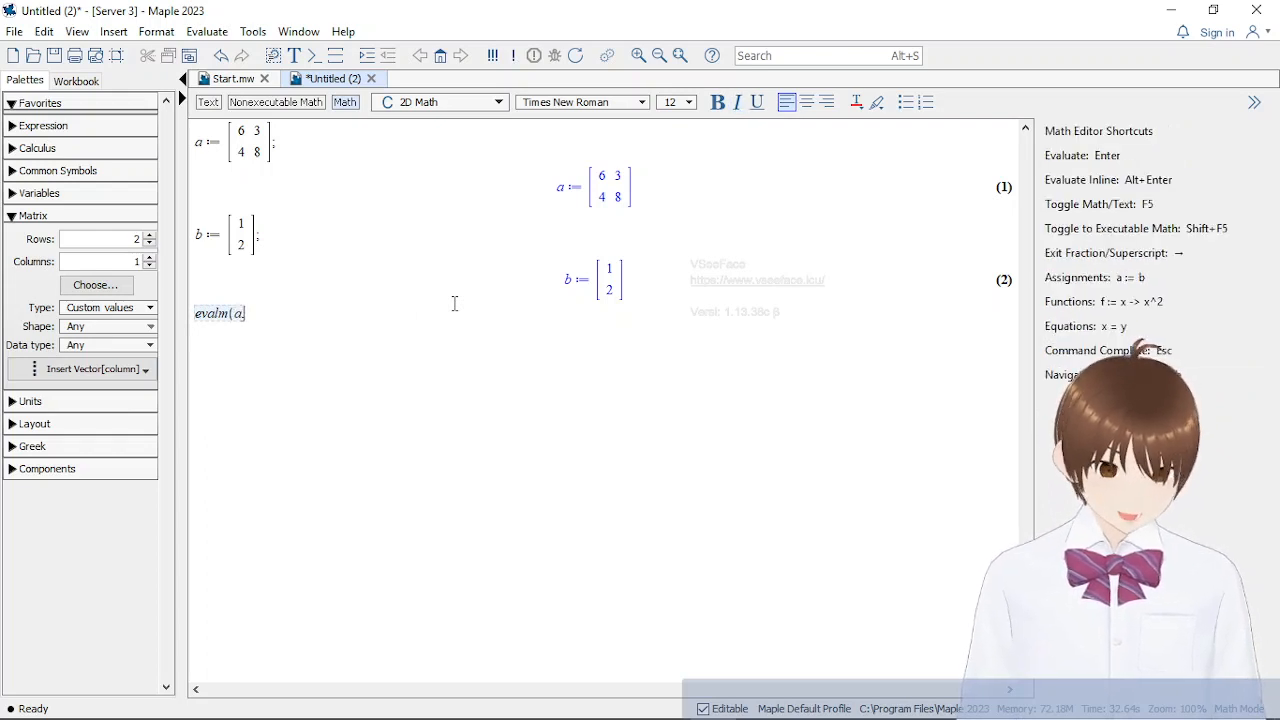
{"action": "type", "text": "b)"}
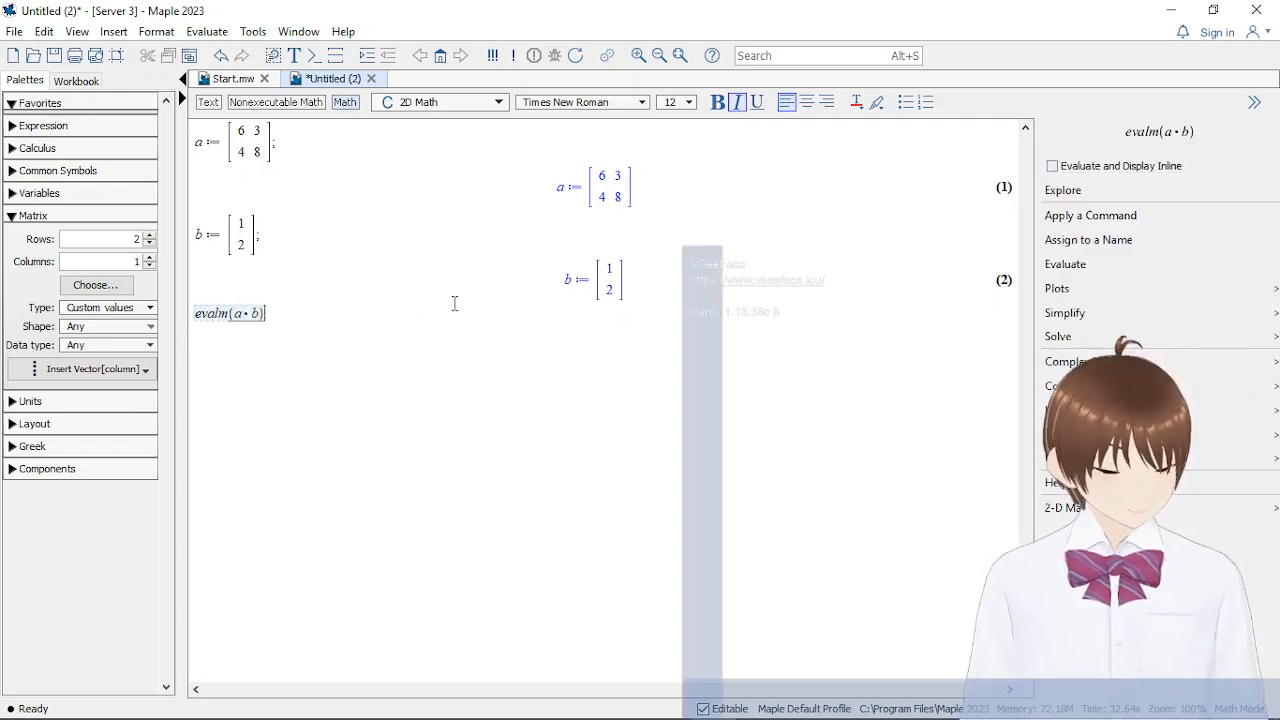
{"action": "type", "text": ";"}
{"action": "key", "text": "Return"}
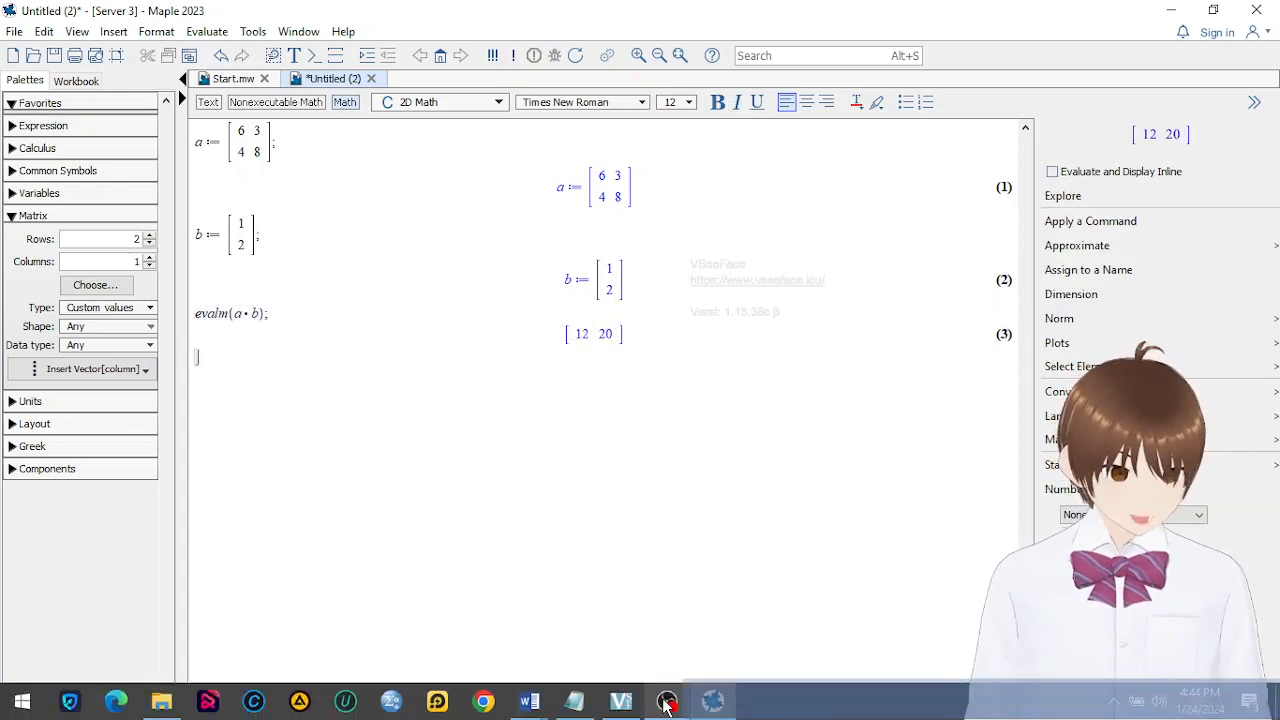
Switch to the Materi matrik Maple document in Word and compare the Maple product with the worked A × B result
{"action": "mouse_move", "coordinate": [730, 706]}
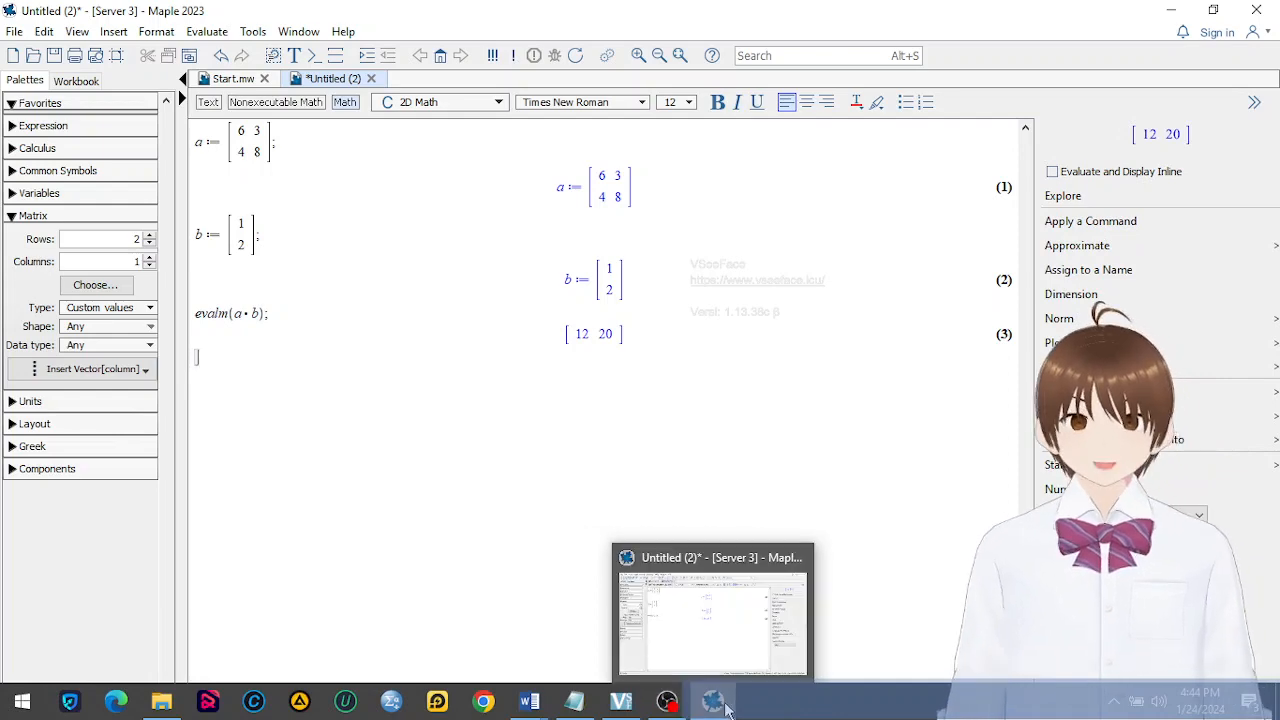
{"action": "mouse_move", "coordinate": [529, 702]}
{"action": "left_click", "coordinate": [455, 615]}
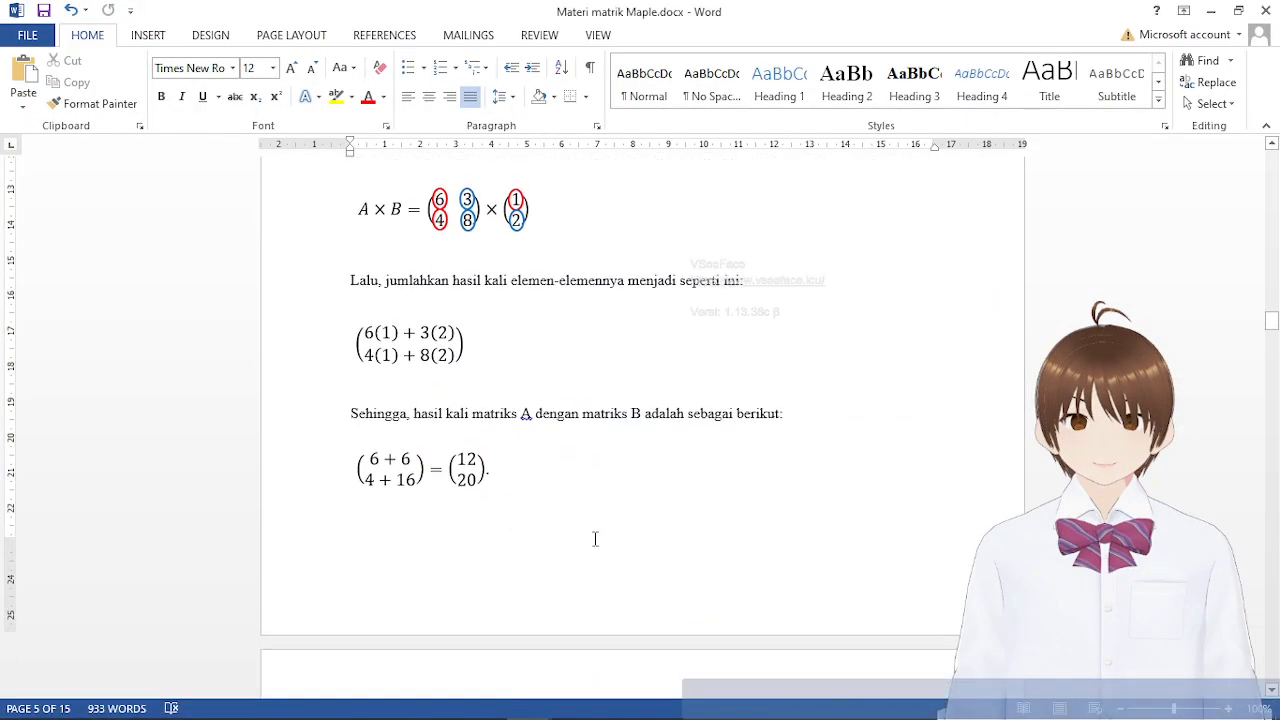
{"action": "scroll", "coordinate": [595, 539], "scroll_direction": "down", "scroll_amount": 5}
{"action": "scroll", "coordinate": [595, 539], "scroll_direction": "up", "scroll_amount": 4}
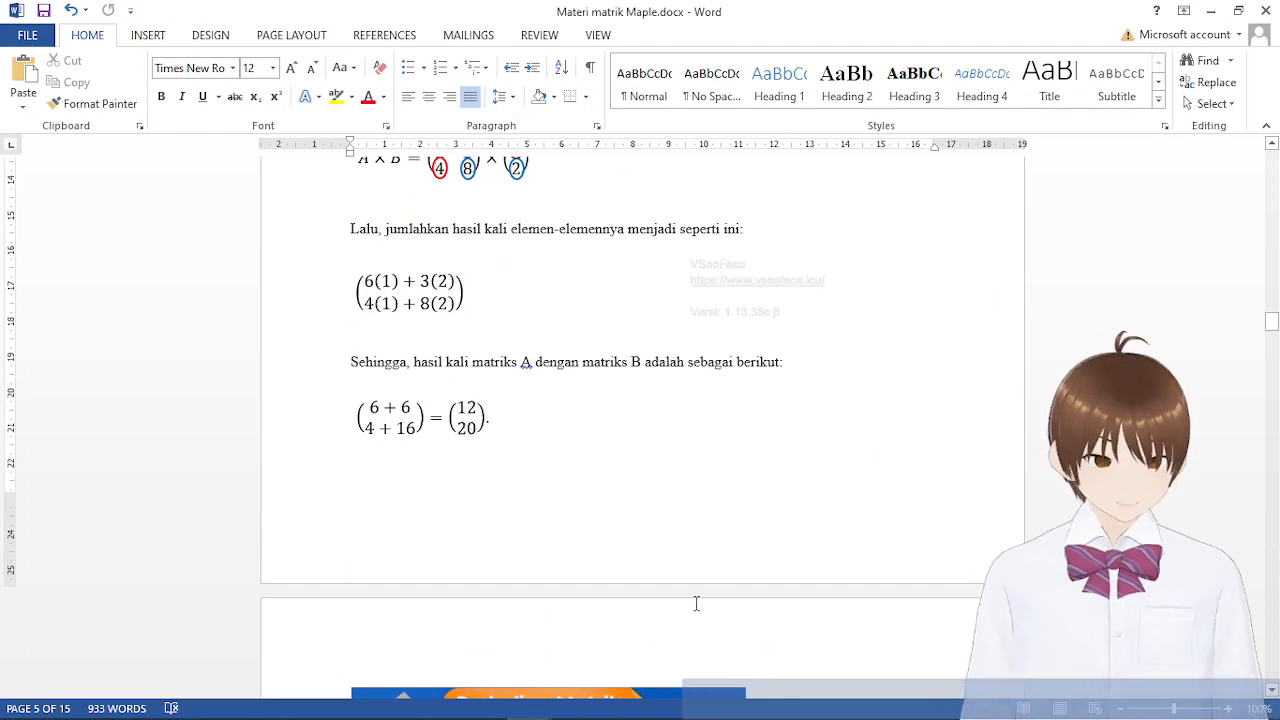
Read the Perkalian Matriks infographic on multiplication properties, and move on to the Determinan Matriks section
{"action": "scroll", "coordinate": [749, 463], "scroll_direction": "down", "scroll_amount": 10}
{"action": "scroll", "coordinate": [819, 538], "scroll_direction": "up", "scroll_amount": 3}
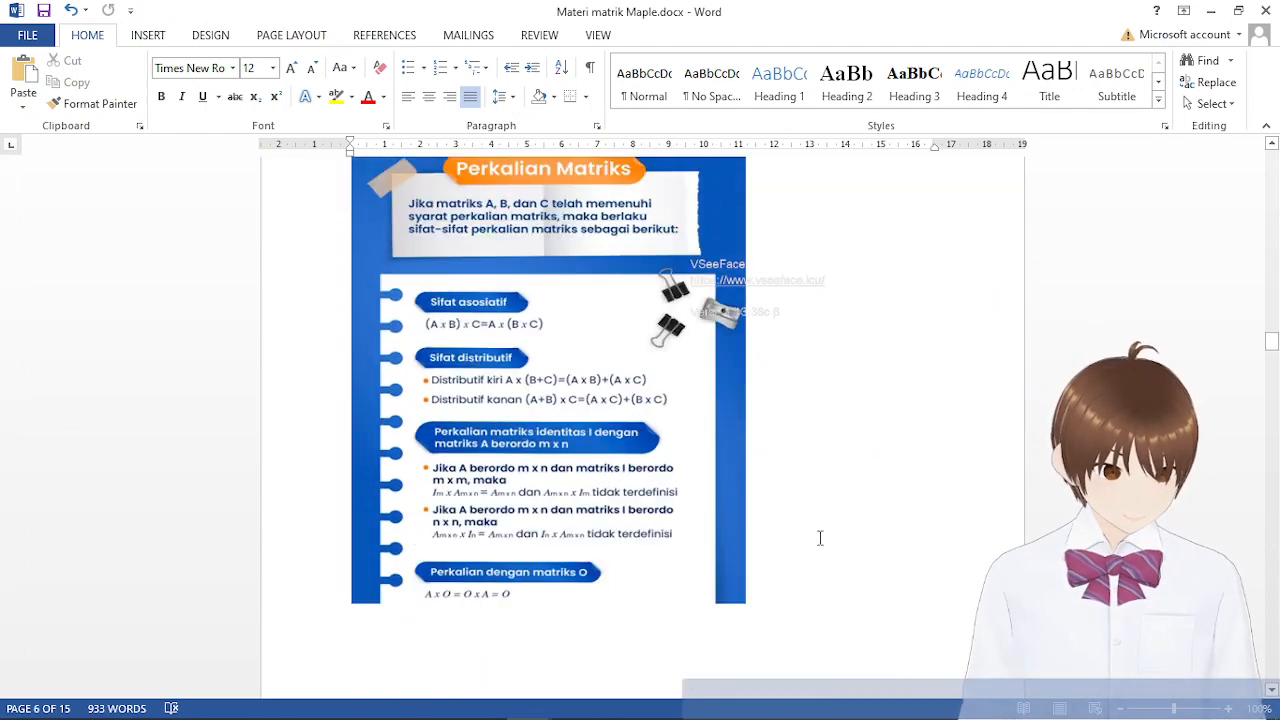
{"action": "scroll", "coordinate": [828, 530], "scroll_direction": "up", "scroll_amount": 2}
{"action": "scroll", "coordinate": [837, 524], "scroll_direction": "down", "scroll_amount": 2}
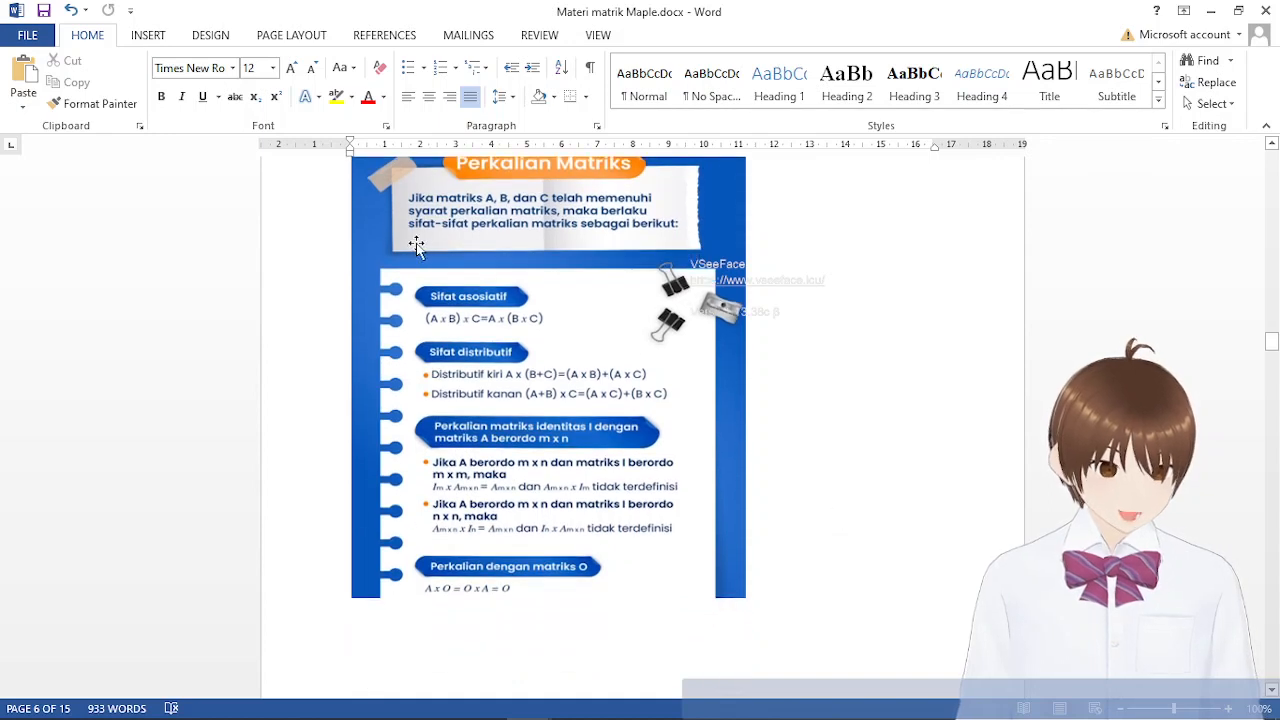
{"action": "scroll", "coordinate": [414, 243], "scroll_direction": "up", "scroll_amount": 1}
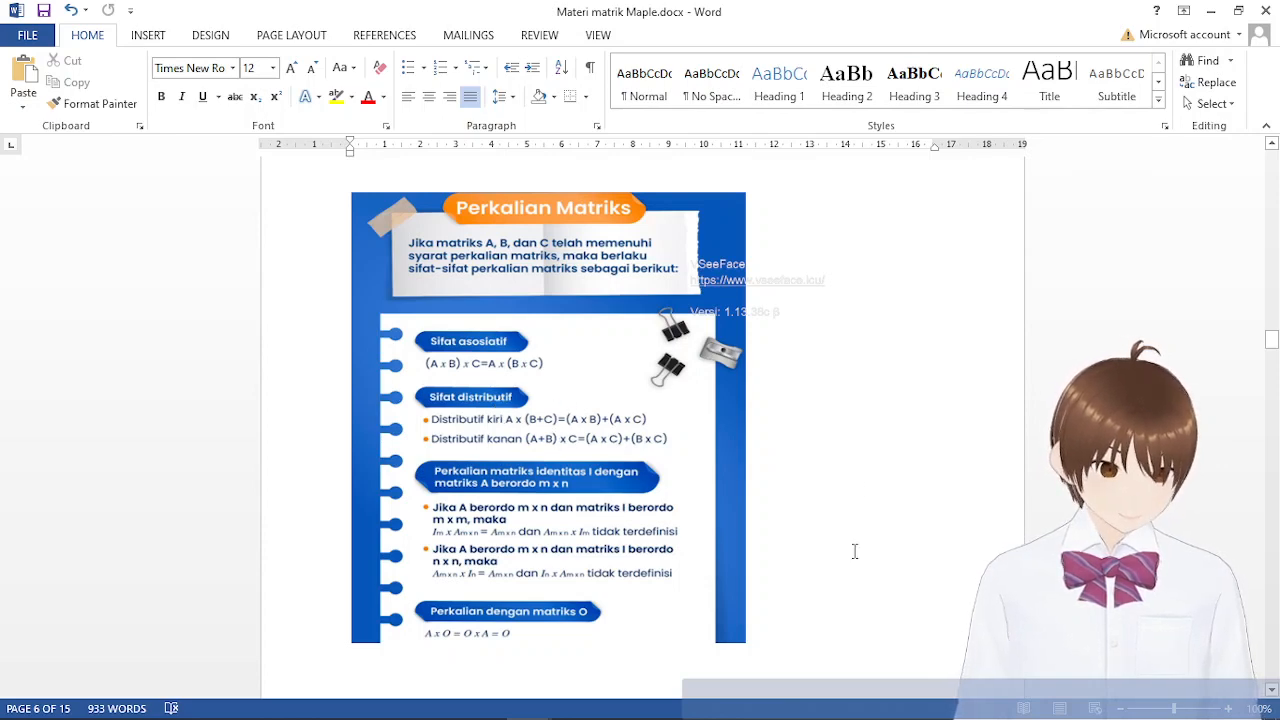
{"action": "scroll", "coordinate": [855, 550], "scroll_direction": "down", "scroll_amount": 1}
{"action": "scroll", "coordinate": [905, 571], "scroll_direction": "down", "scroll_amount": 5}
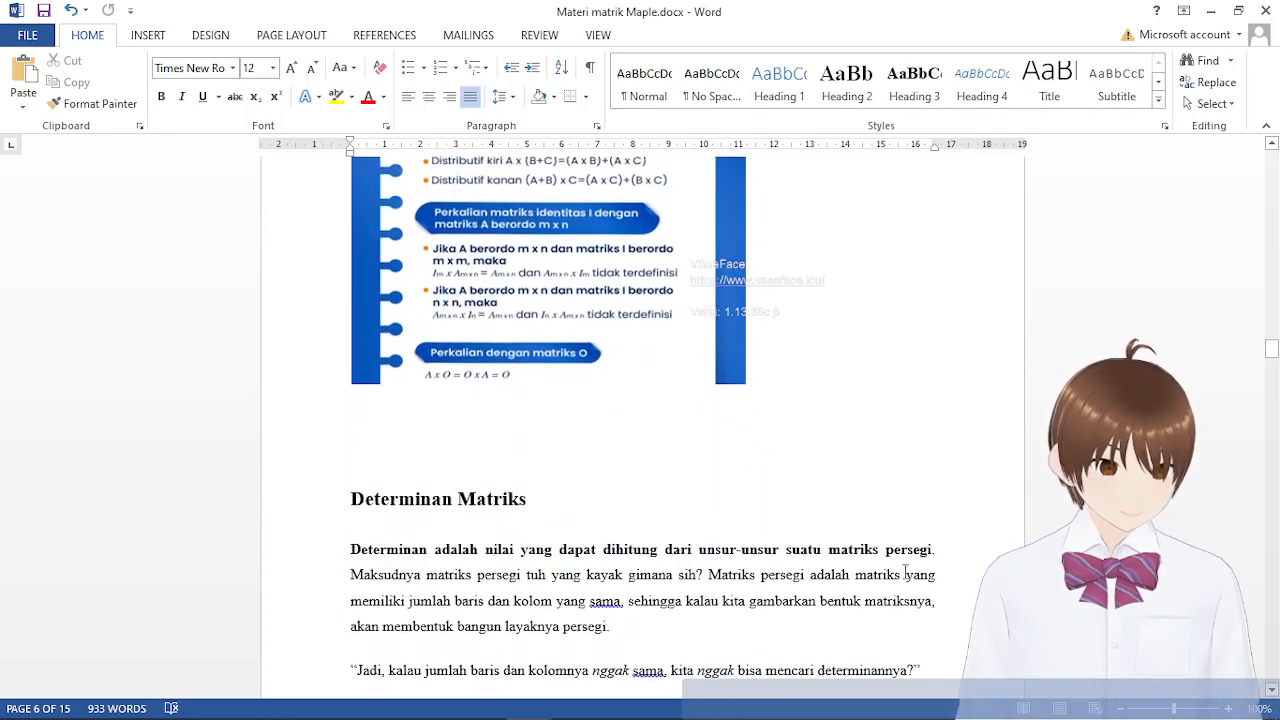
Revisit the infographic on multiplication properties and the worked A × B example in the Word notes
{"action": "scroll", "coordinate": [905, 568], "scroll_direction": "up", "scroll_amount": 10}
{"action": "scroll", "coordinate": [906, 565], "scroll_direction": "down", "scroll_amount": 3}
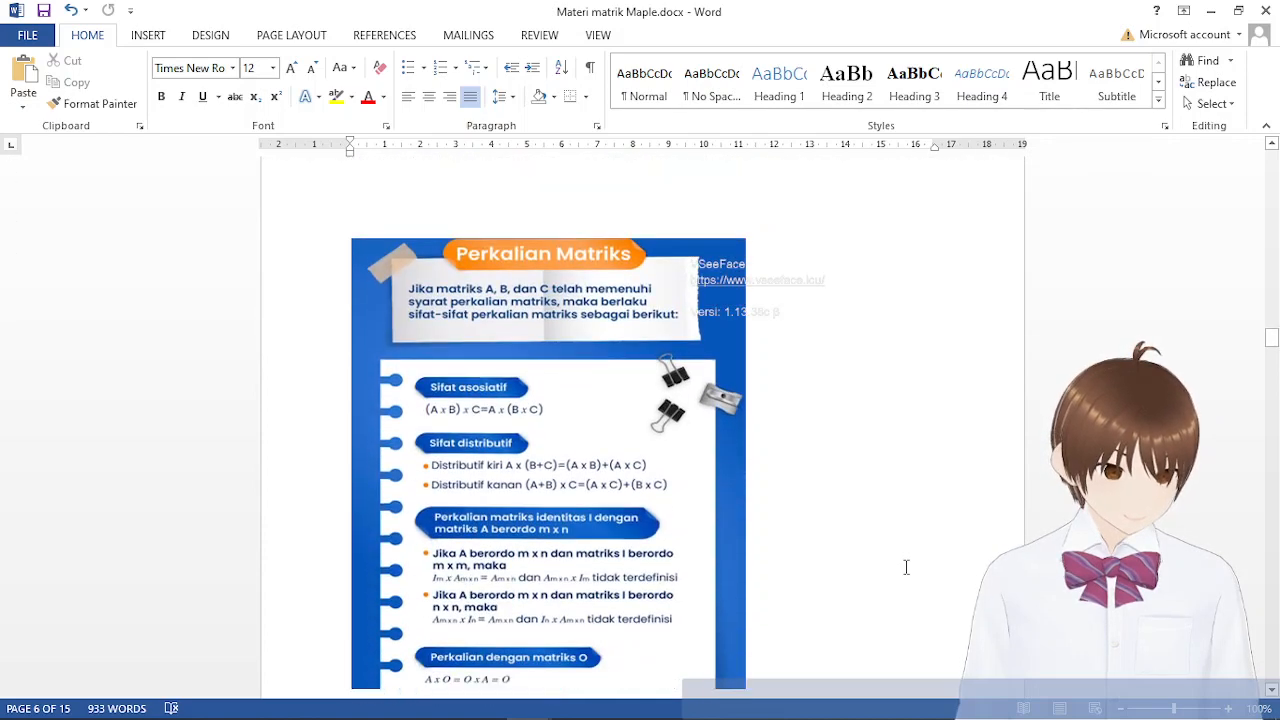
{"action": "scroll", "coordinate": [906, 565], "scroll_direction": "up", "scroll_amount": 12}
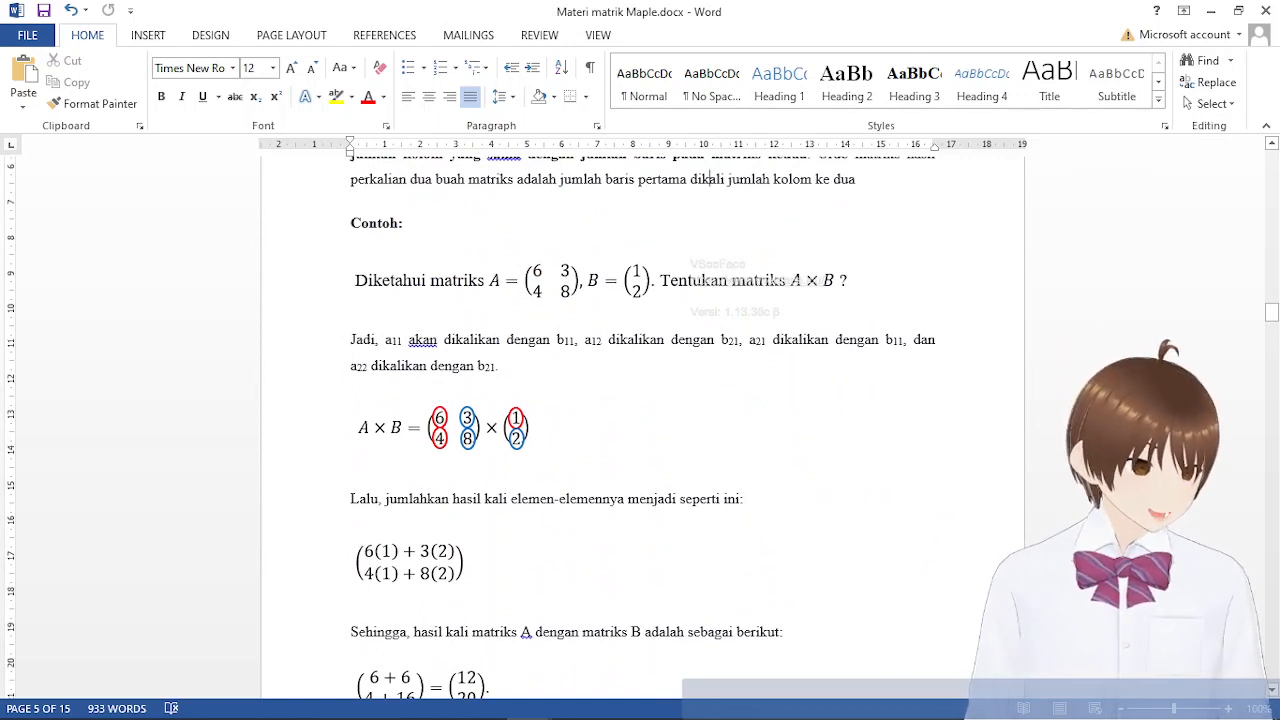
{"action": "mouse_move", "coordinate": [693, 682]}
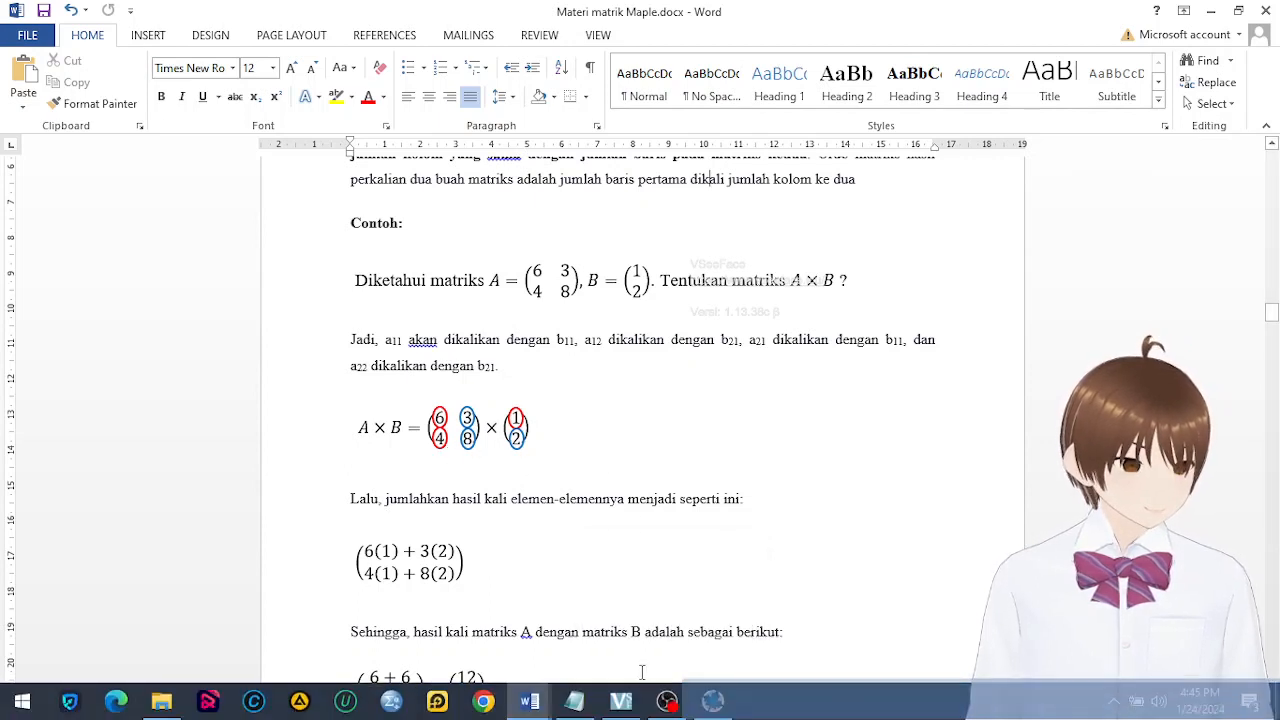
Switch to Maple and start the assignment c := with an empty matrix of 3 rows and 2 columns
{"action": "left_click", "coordinate": [713, 700]}
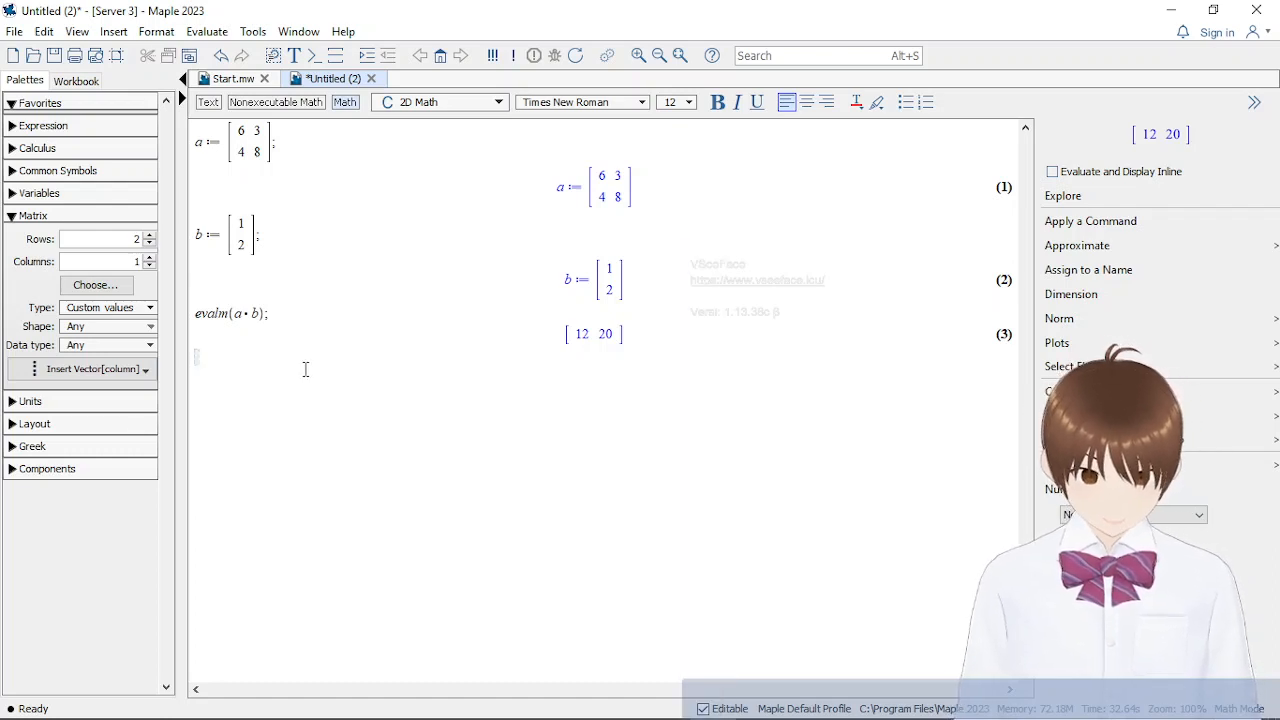
{"action": "left_click", "coordinate": [149, 236]}
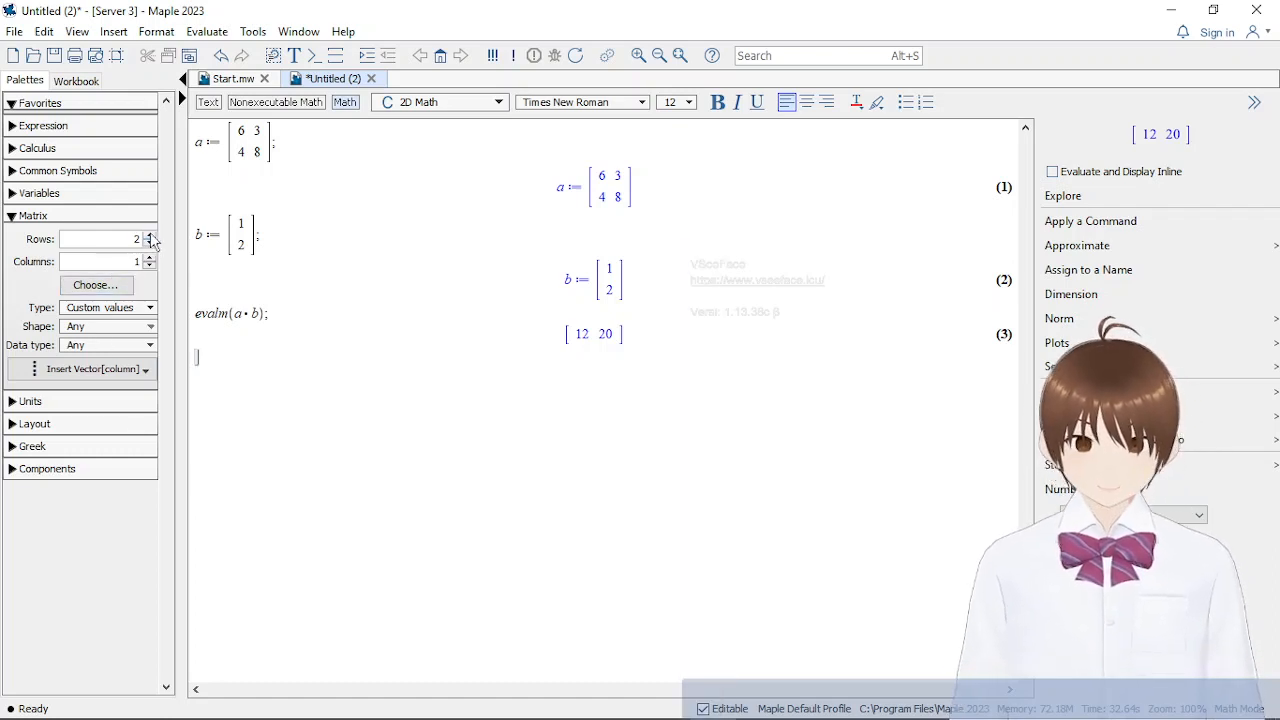
{"action": "left_click", "coordinate": [149, 258]}
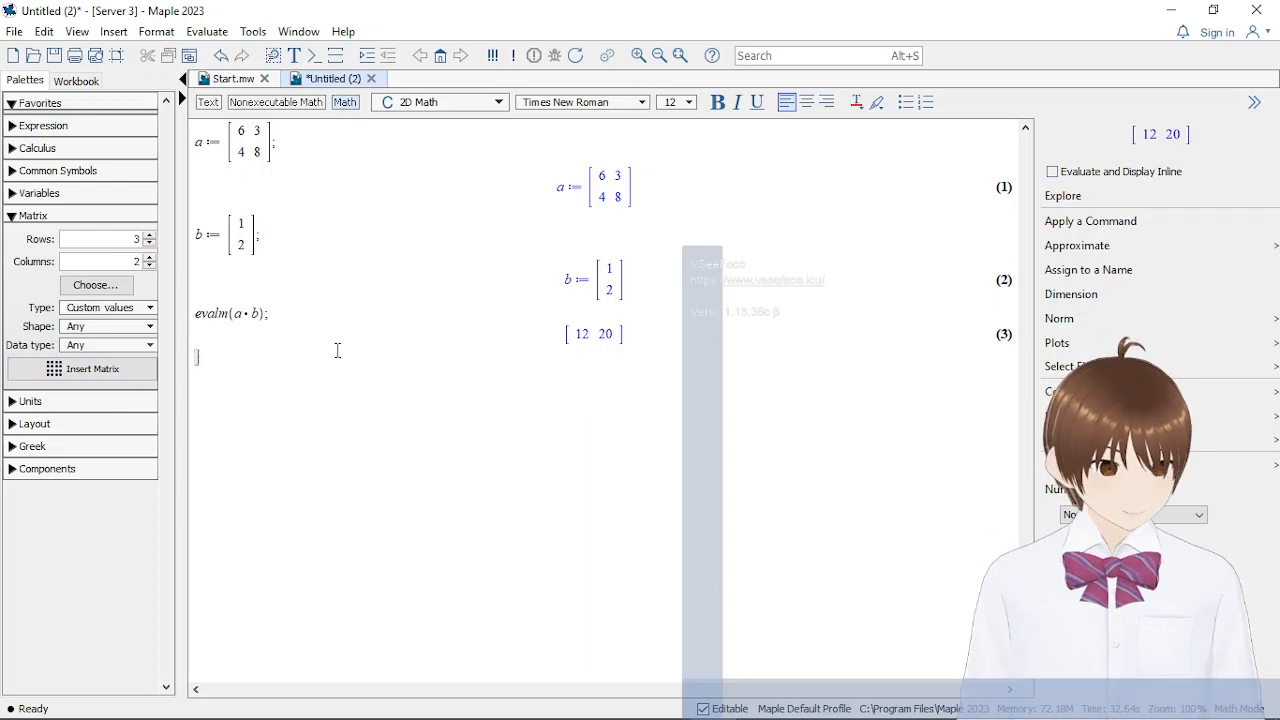
{"action": "type", "text": "c "}
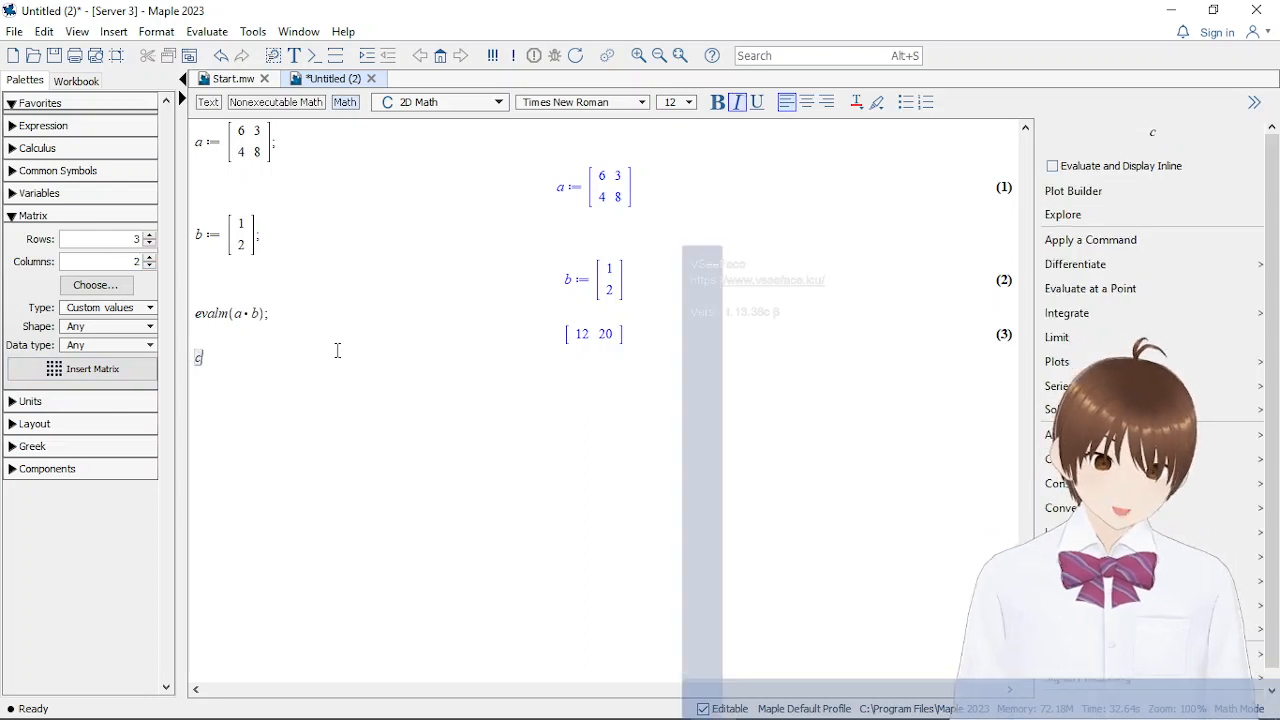
{"action": "type", "text": ":="}
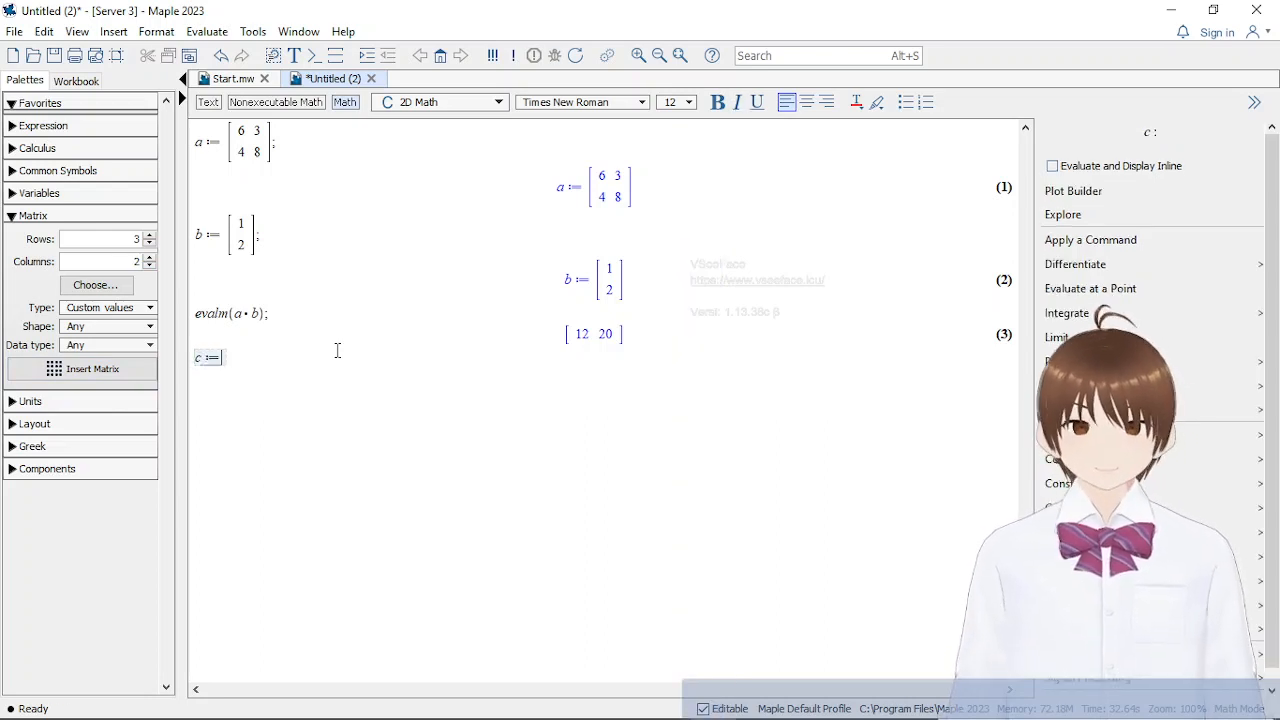
{"action": "left_click", "coordinate": [93, 369]}
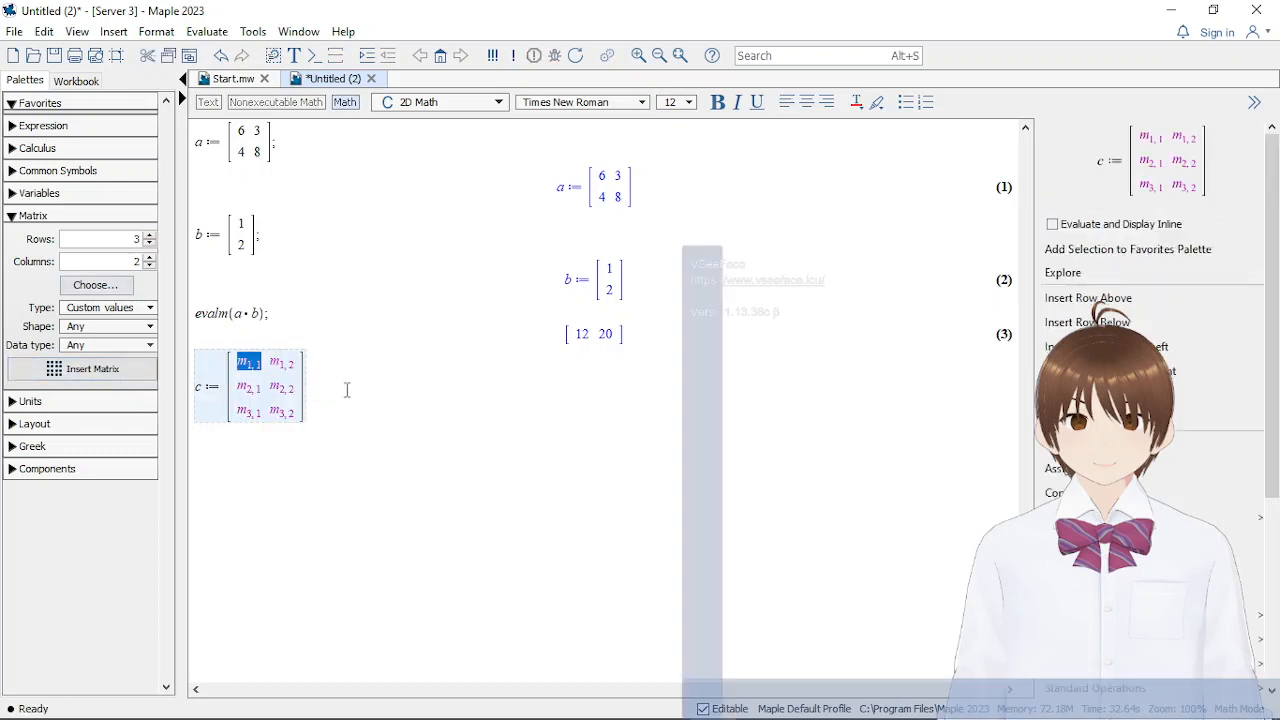
Fill the first two rows of matrix c with 3, 2 and 1, 5
{"action": "type", "text": "3"}
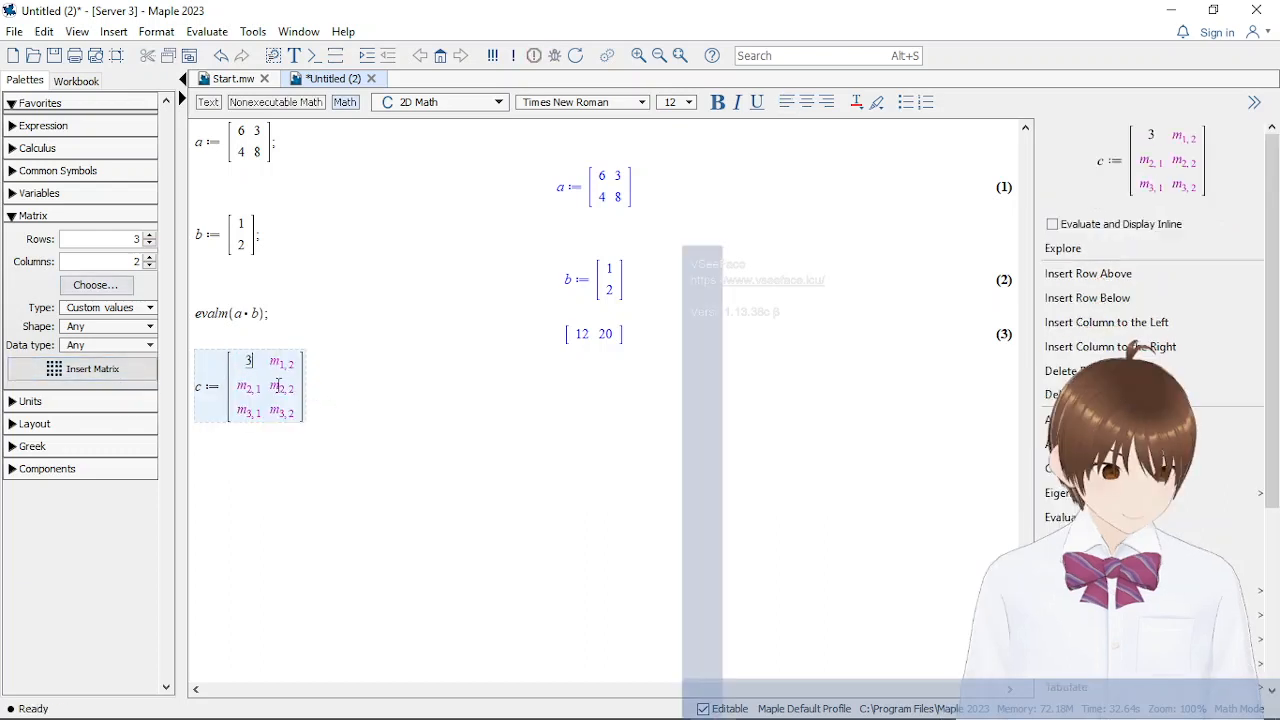
{"action": "key", "text": "Tab"}
{"action": "type", "text": "2"}
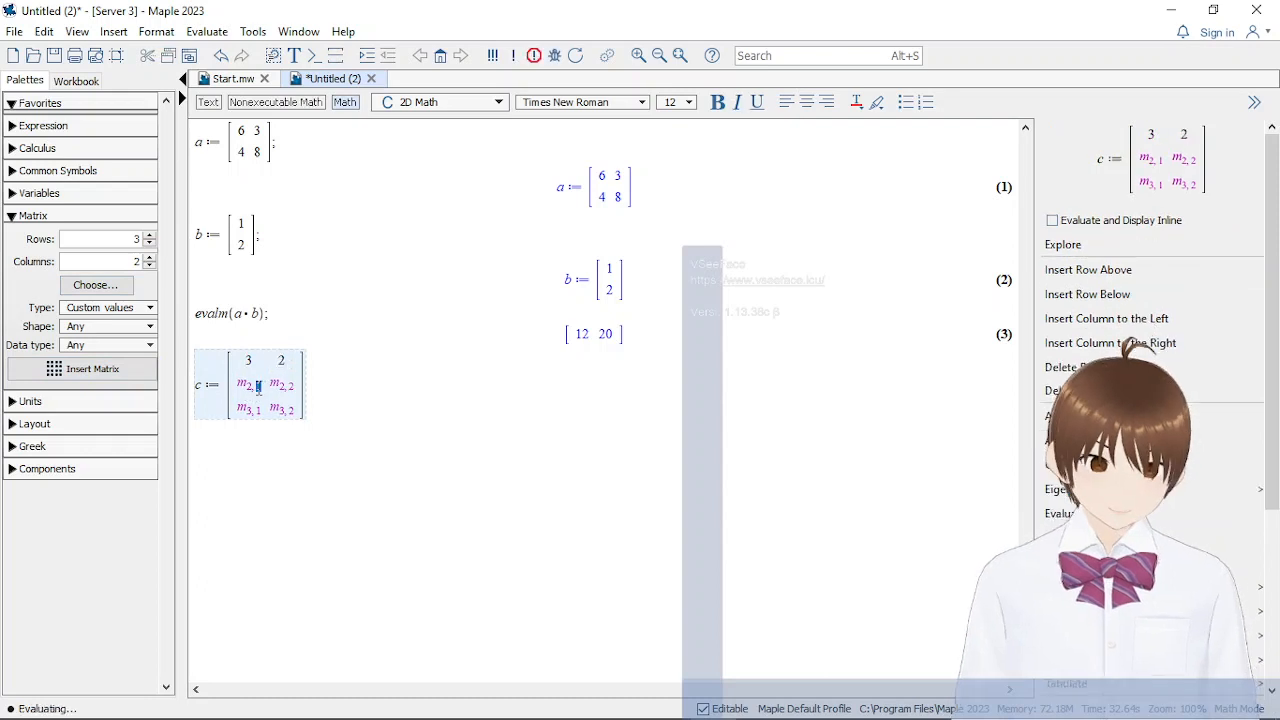
{"action": "left_click", "coordinate": [257, 388]}
{"action": "type", "text": "1"}
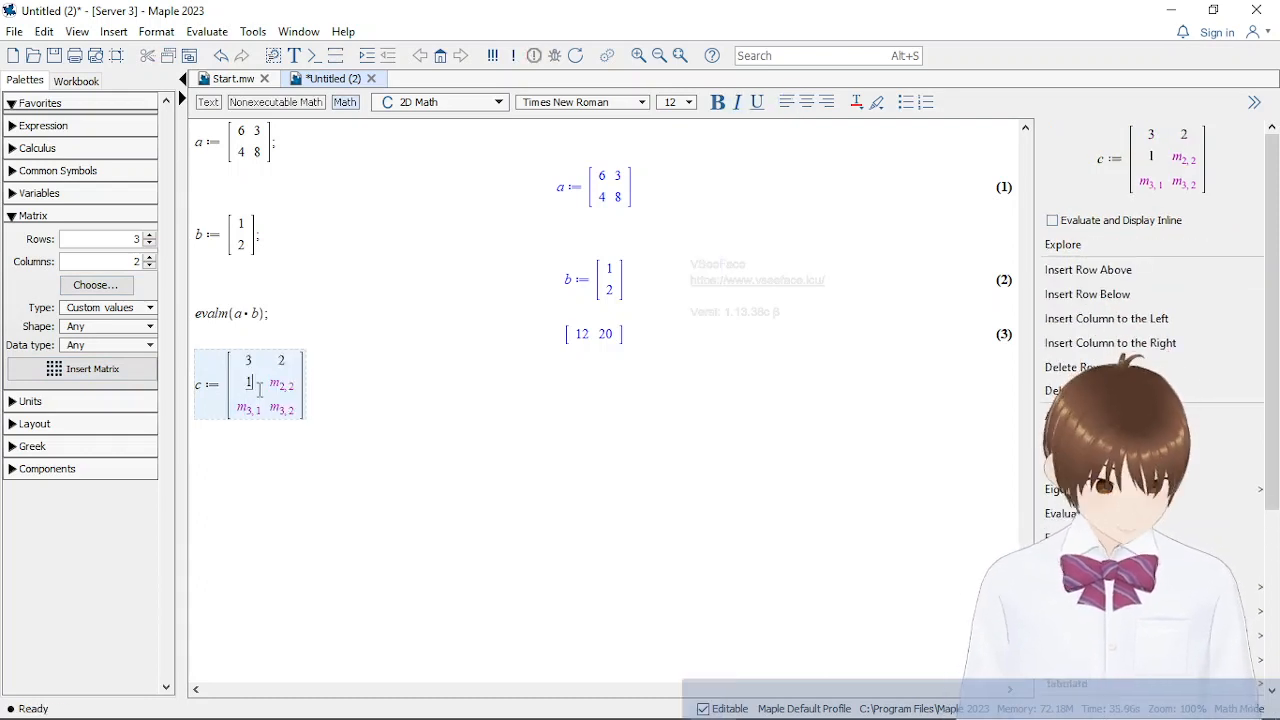
{"action": "key", "text": "Tab"}
{"action": "type", "text": "5"}
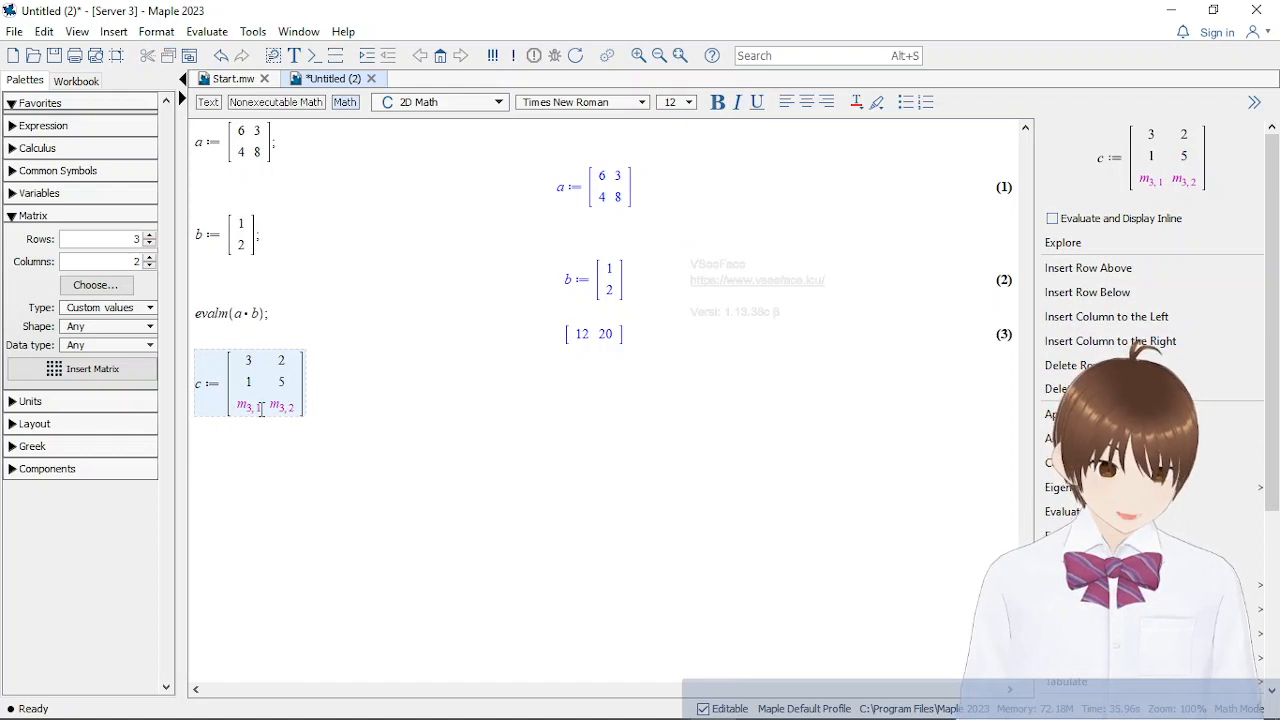
Fill the third row of matrix c with 7 and 8, and evaluate the assignment ended with a semicolon
{"action": "left_click", "coordinate": [258, 408]}
{"action": "type", "text": "7"}
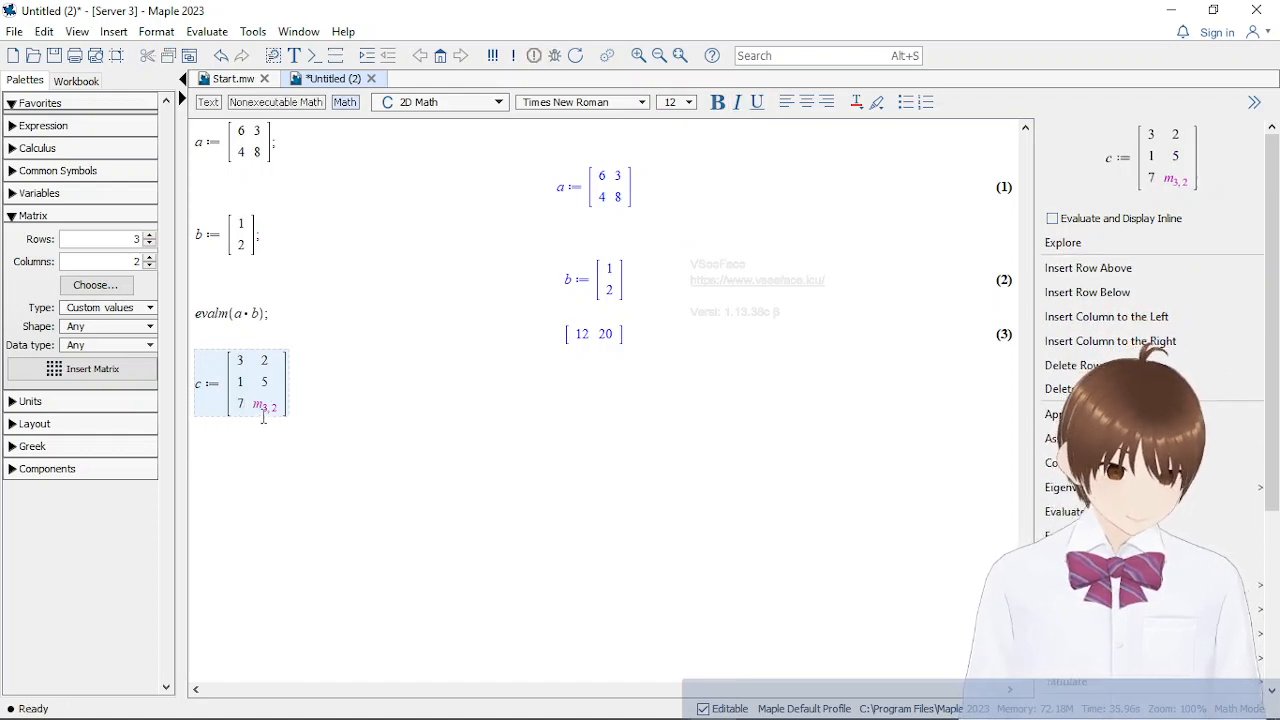
{"action": "left_click", "coordinate": [266, 408]}
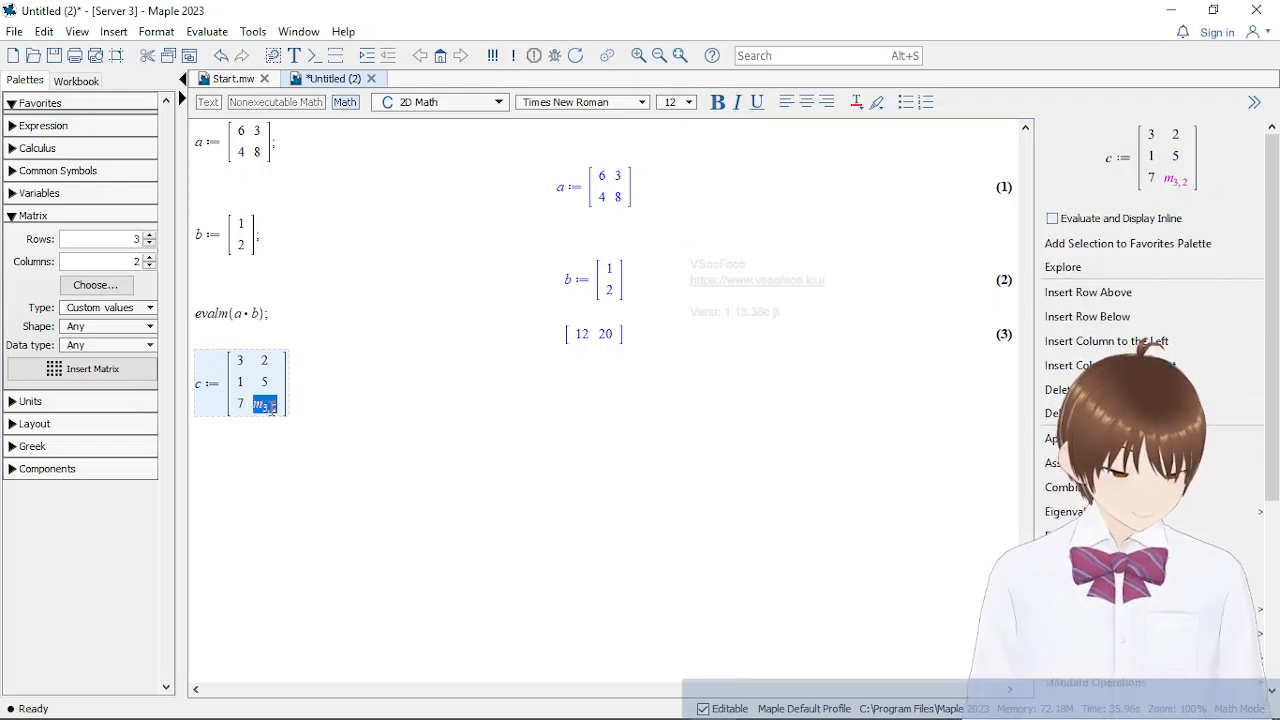
{"action": "type", "text": "8]"}
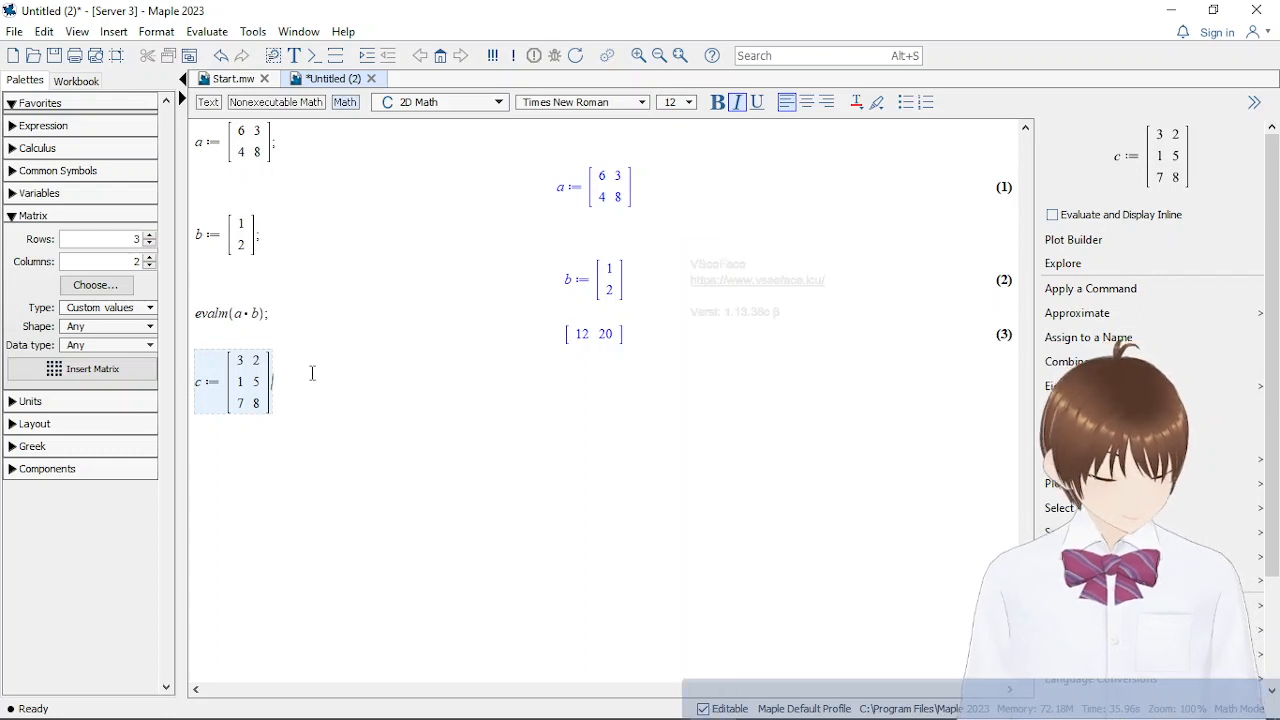
{"action": "type", "text": ";"}
{"action": "key", "text": "Return"}
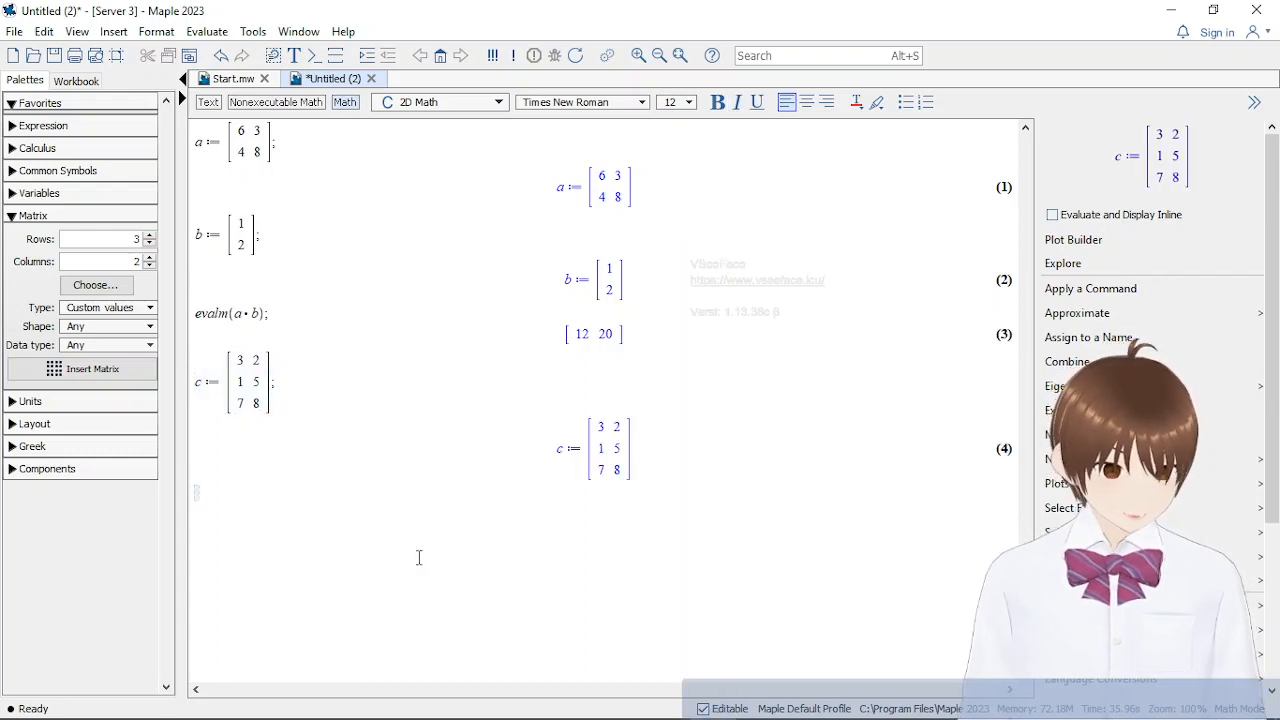
Start the assignment d := below matrix c with an empty matrix of 2 rows and 3 columns
{"action": "type", "text": "d "}
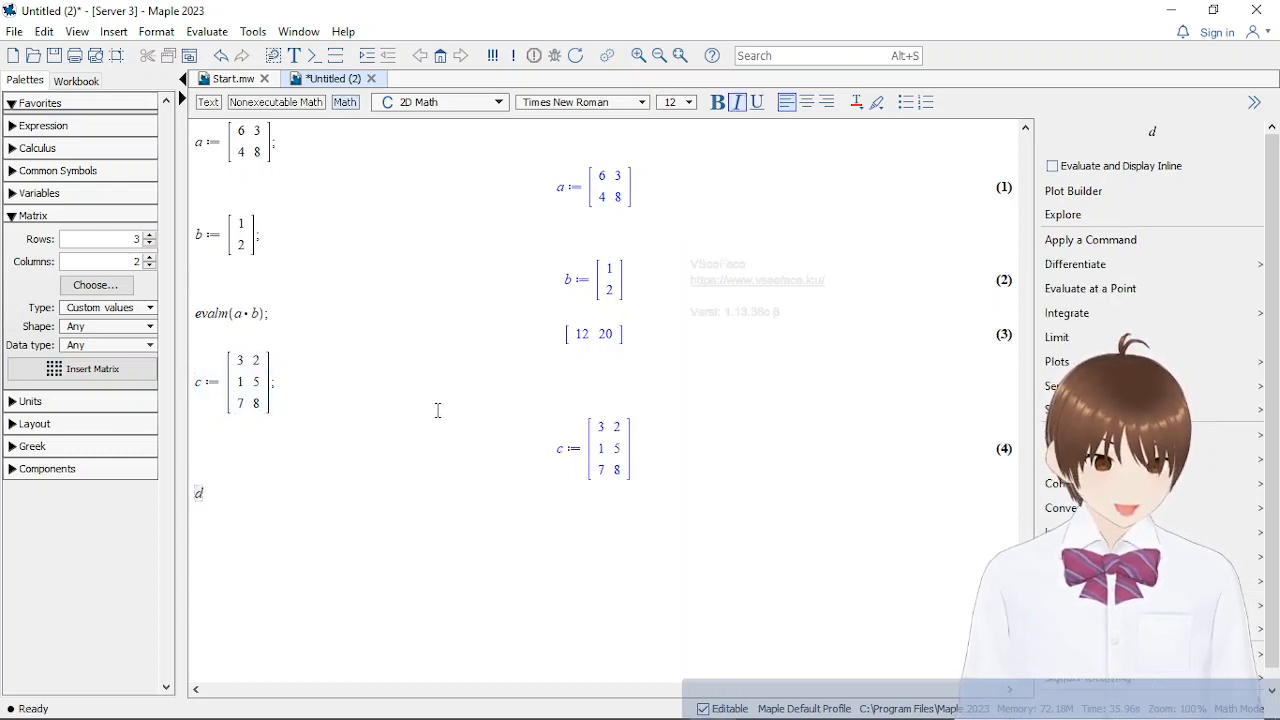
{"action": "type", "text": ":"}
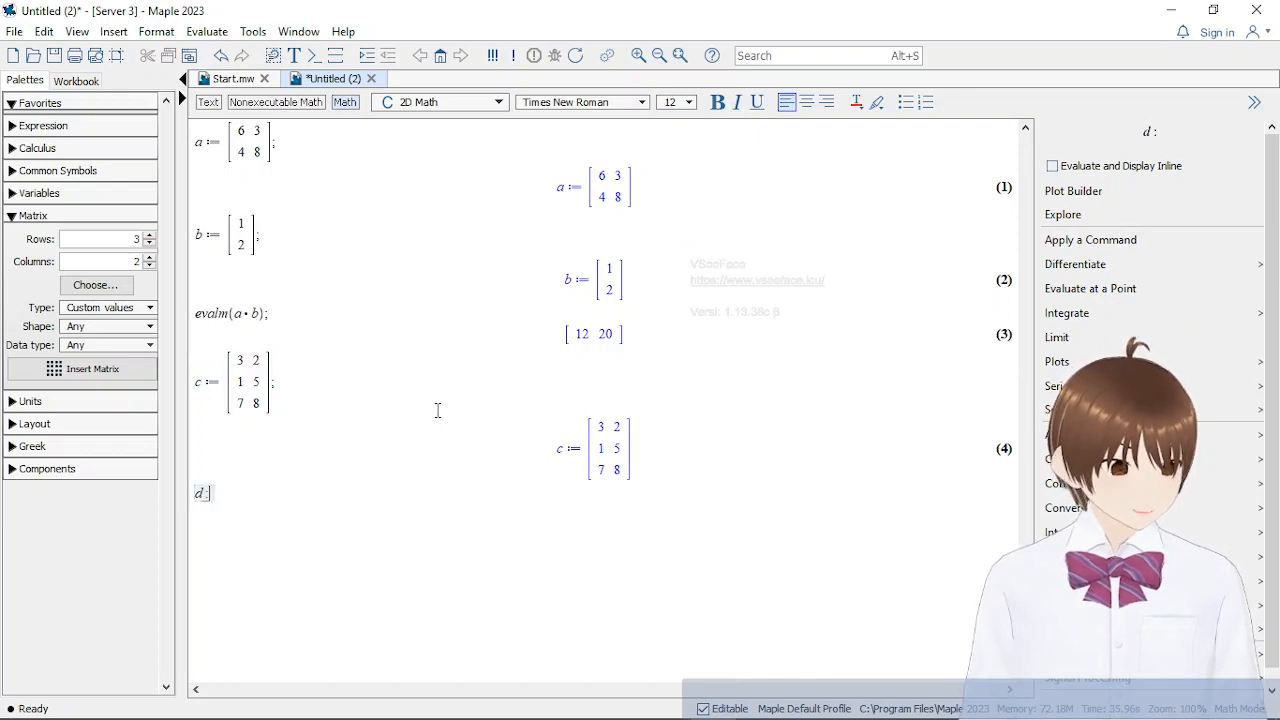
{"action": "type", "text": "="}
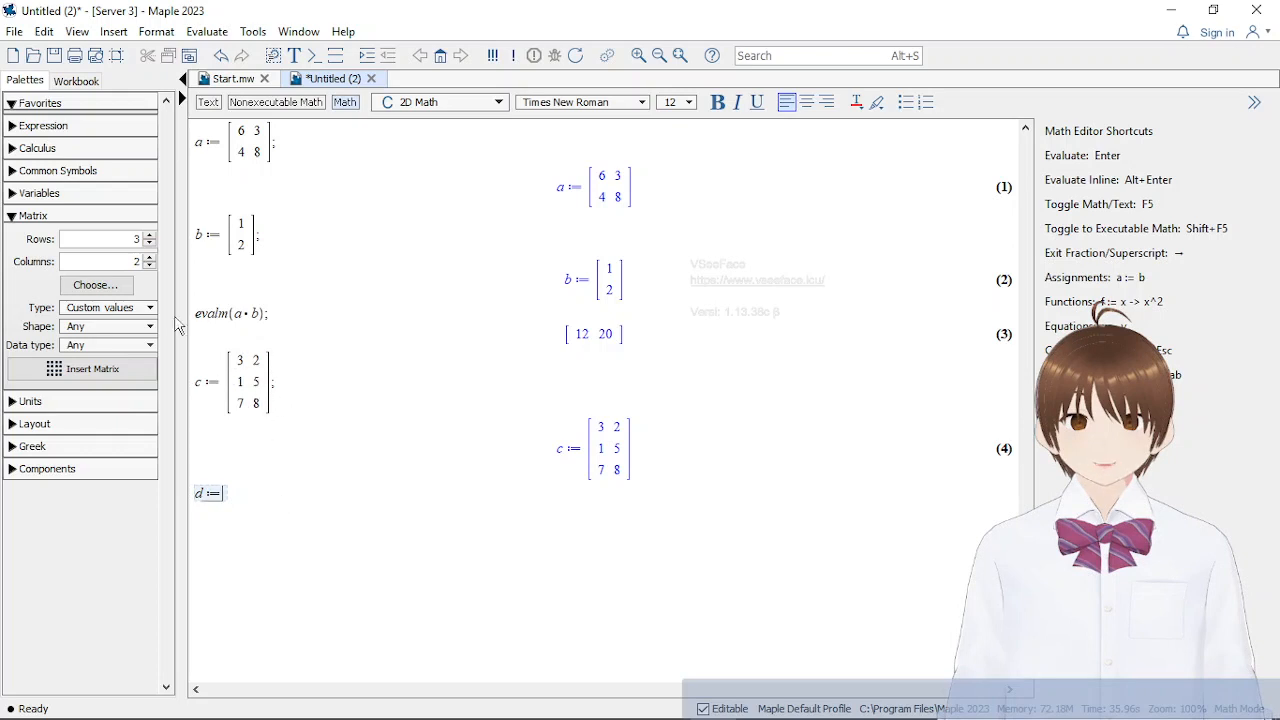
{"action": "left_click", "coordinate": [149, 243]}
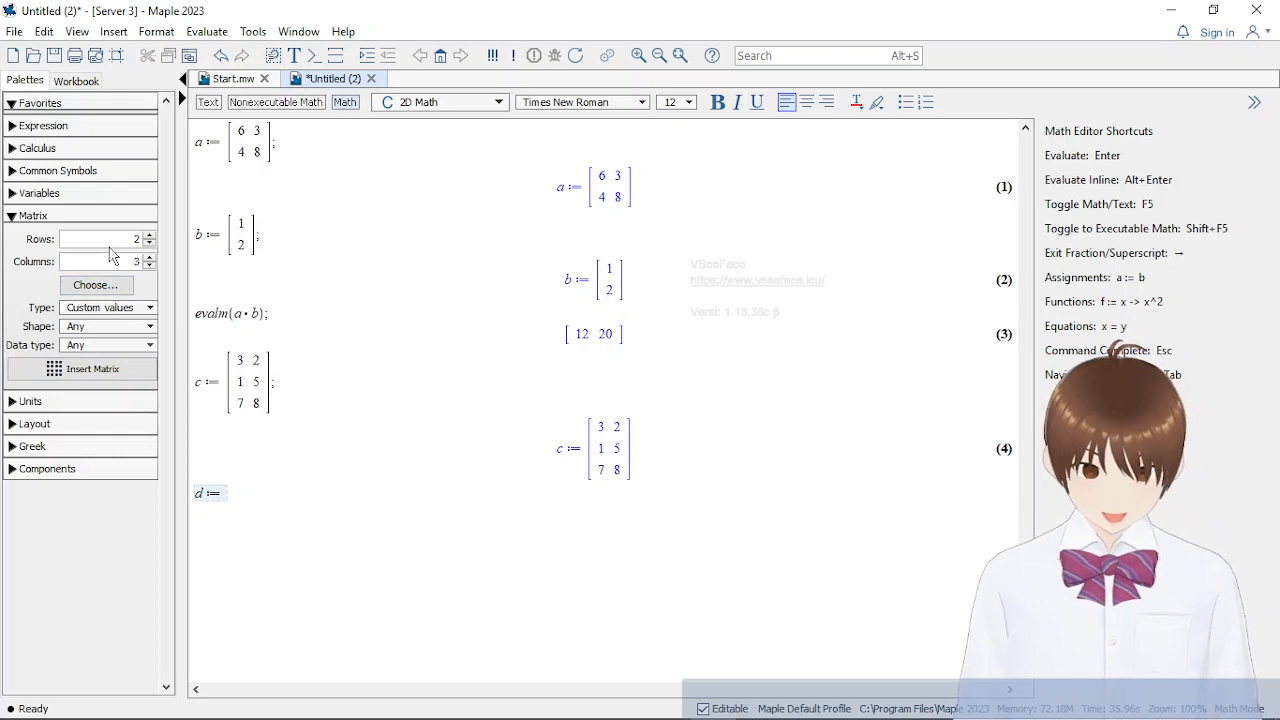
{"action": "left_click", "coordinate": [114, 365]}
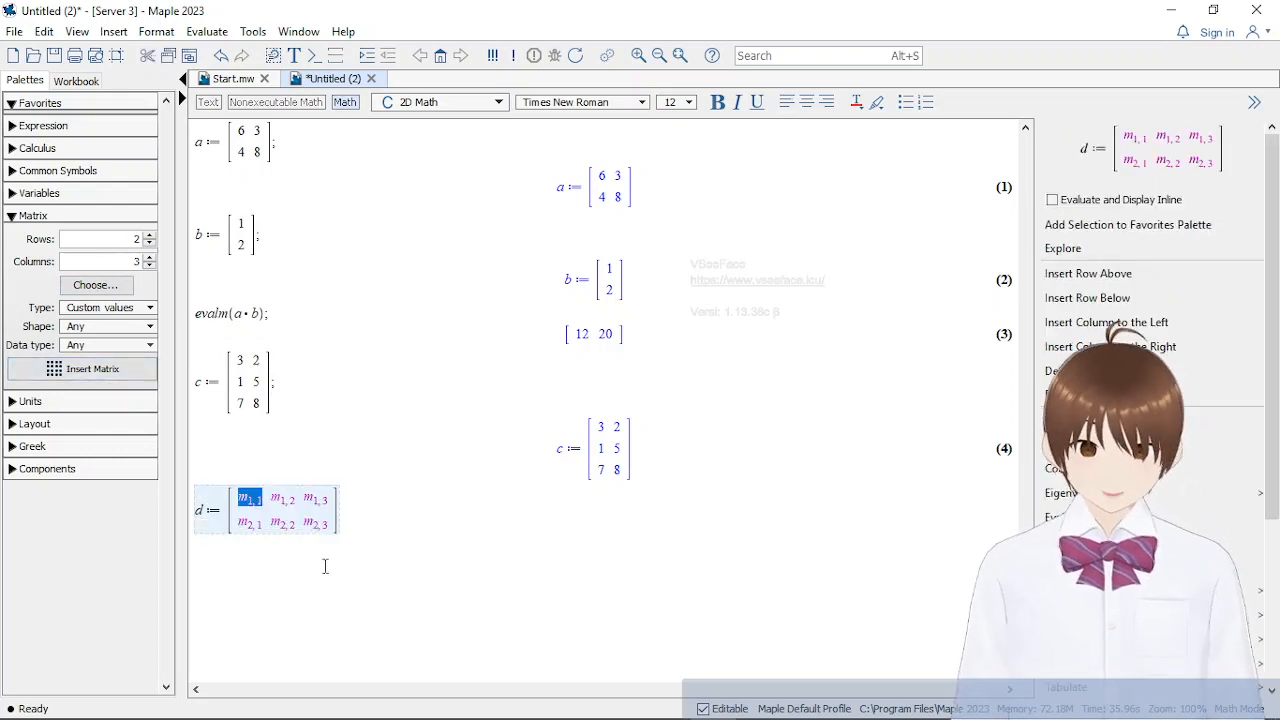
Fill the first row of matrix d with 4, 1 and 3
{"action": "type", "text": "4"}
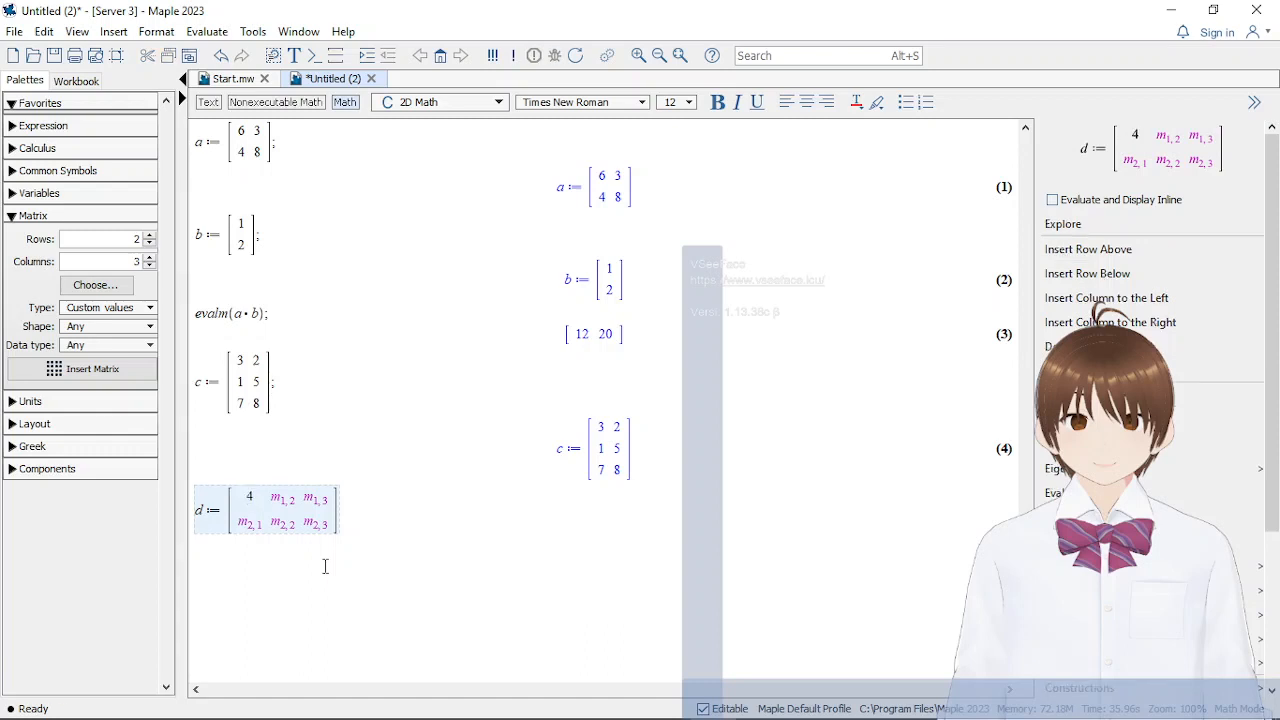
{"action": "left_click", "coordinate": [300, 494]}
{"action": "type", "text": "1"}
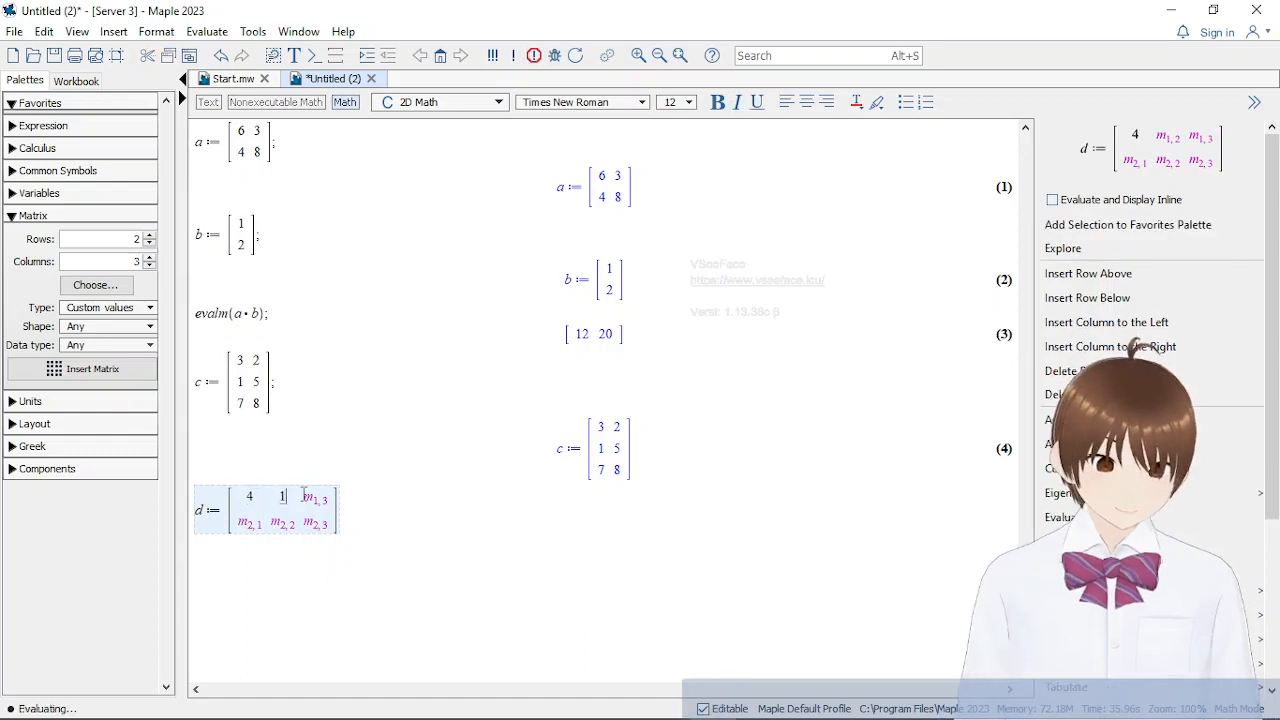
{"action": "key", "text": "Tab"}
{"action": "type", "text": "3"}
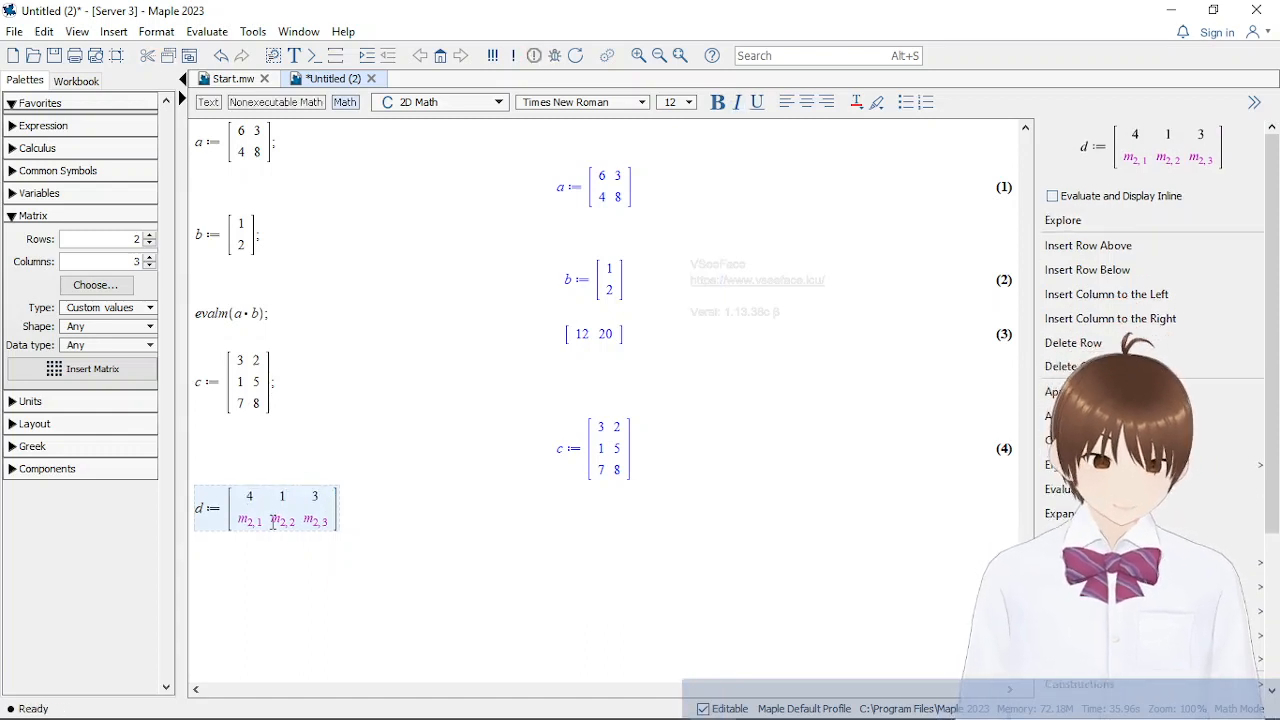
Fill the second row of matrix d with 2, -1 and -4, and evaluate the assignment ended with a semicolon
{"action": "left_click_drag", "start_coordinate": [263, 522], "coordinate": [242, 525]}
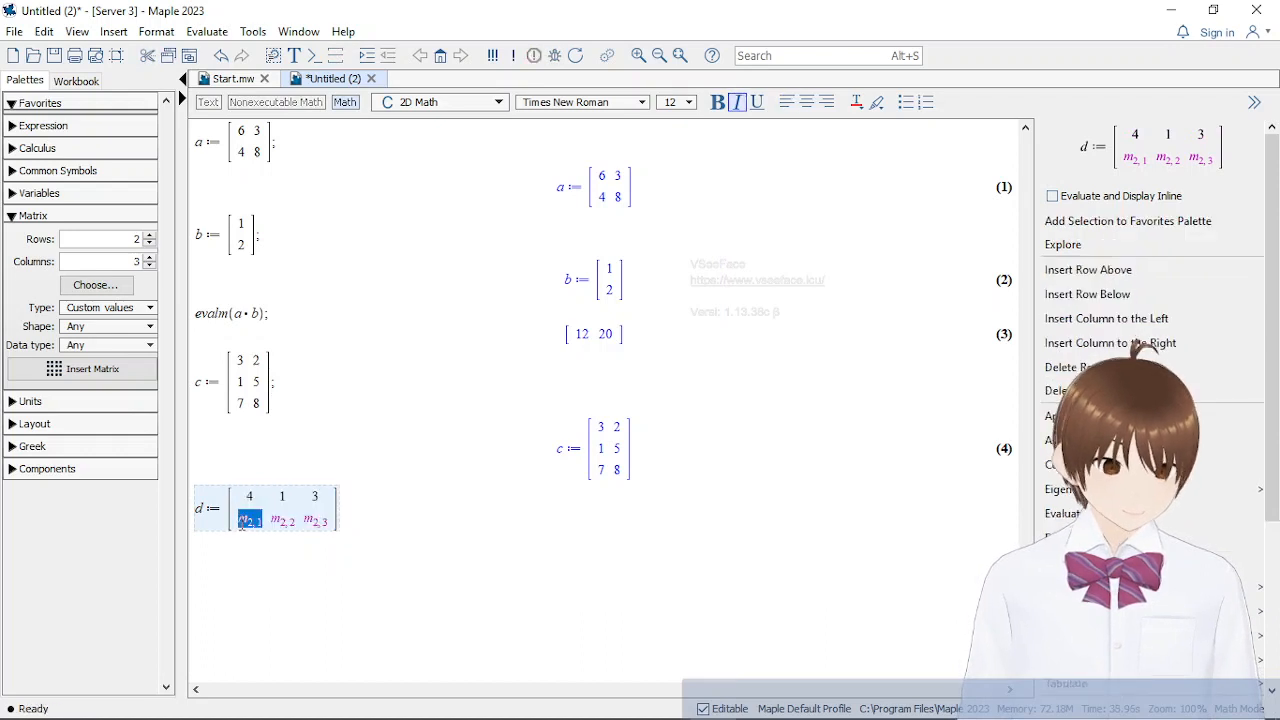
{"action": "type", "text": "0"}
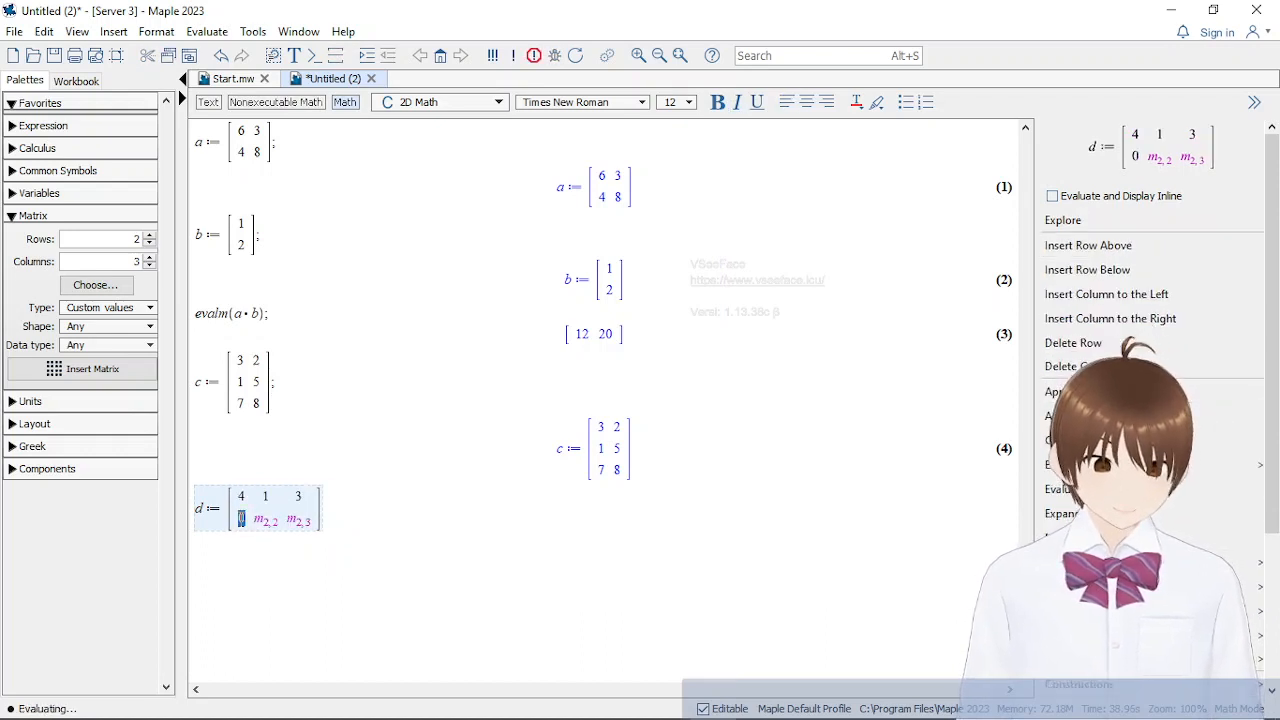
{"action": "type", "text": "2"}
{"action": "key", "text": "Tab"}
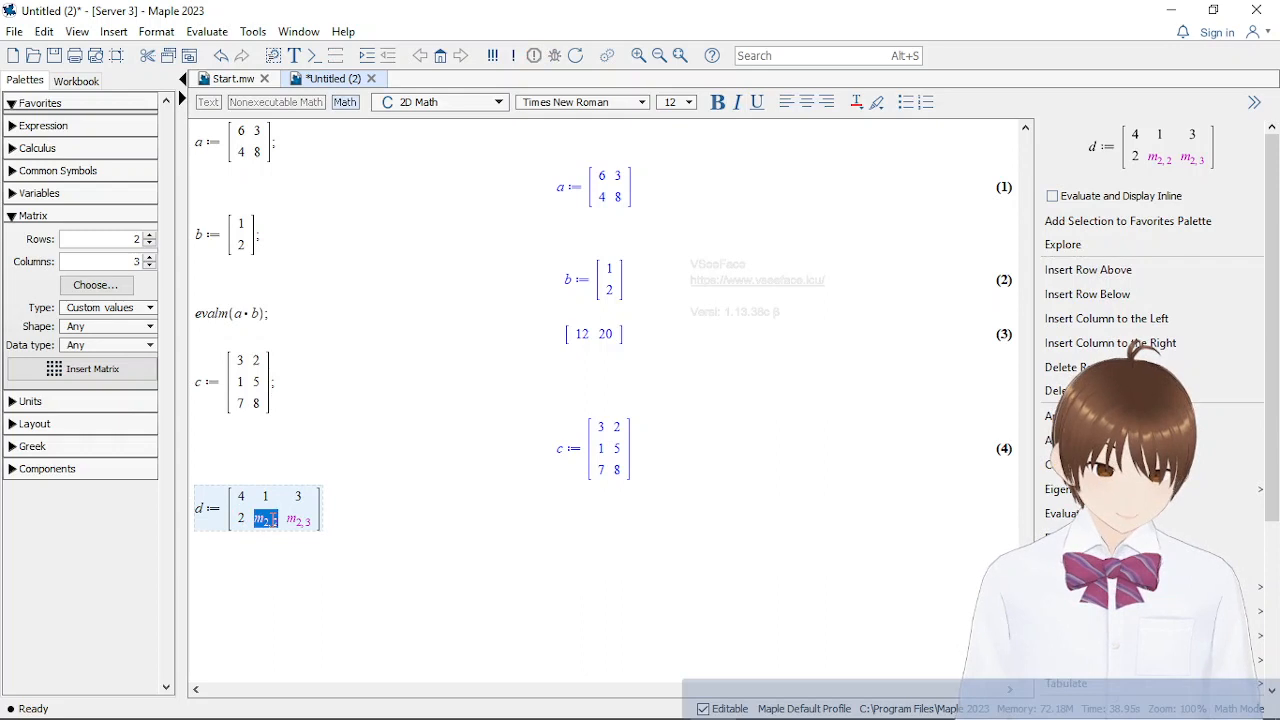
{"action": "type", "text": "-1"}
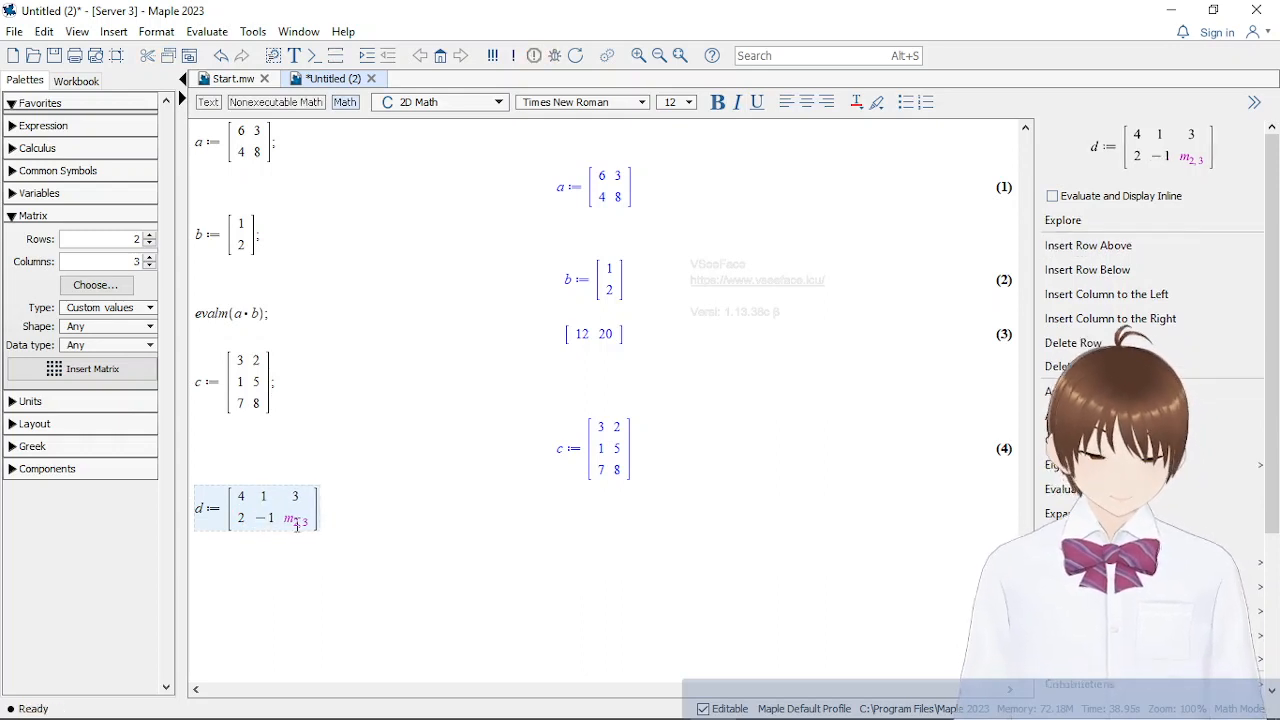
{"action": "key", "text": "Tab"}
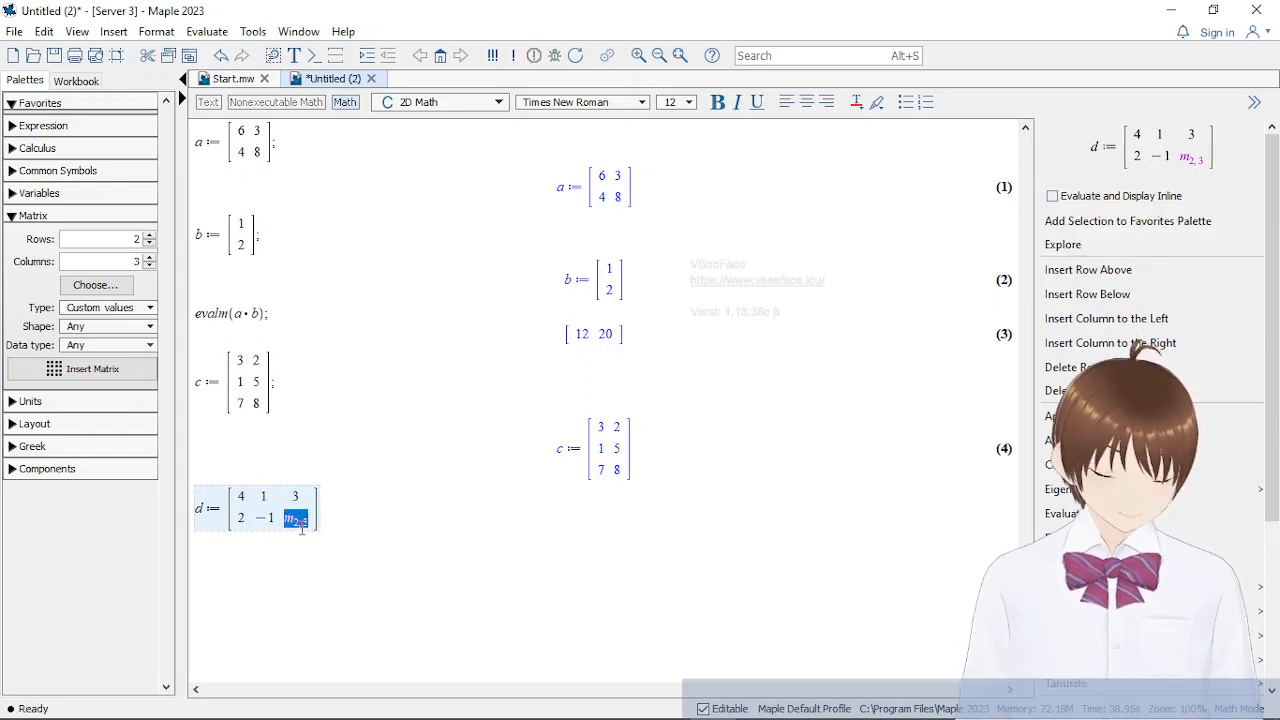
{"action": "type", "text": "-4"}
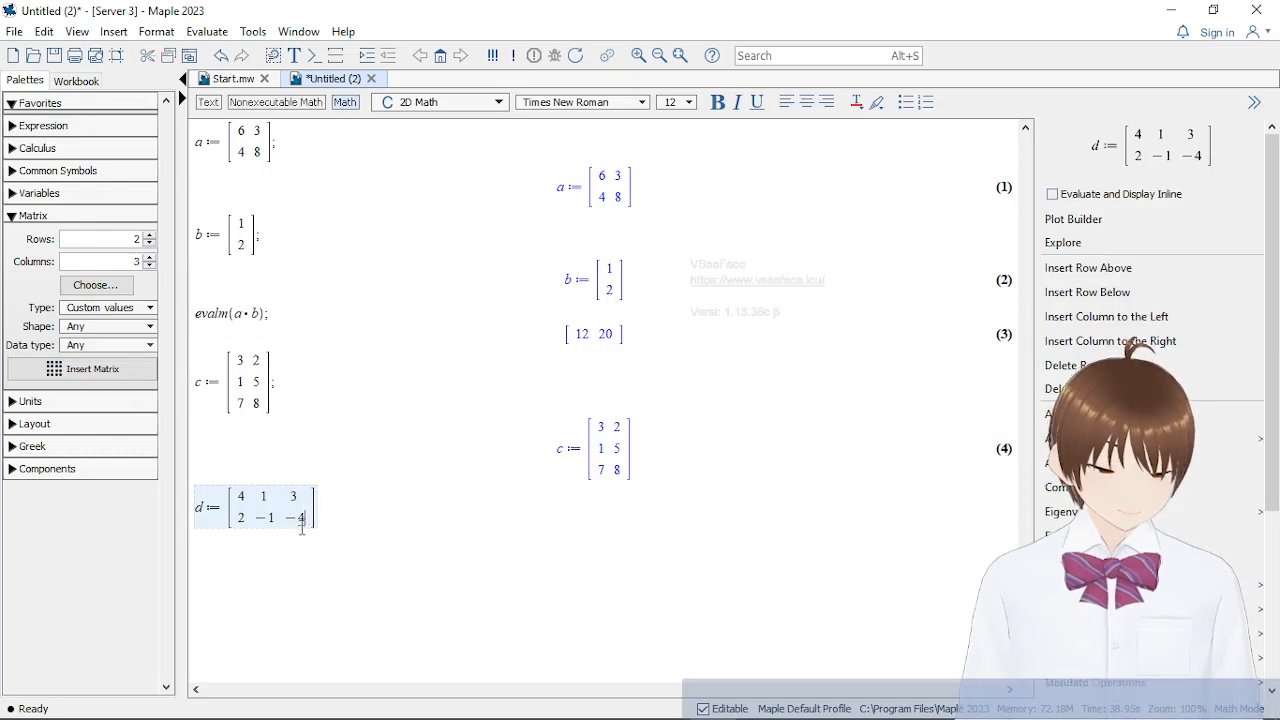
{"action": "key", "text": "Right"}
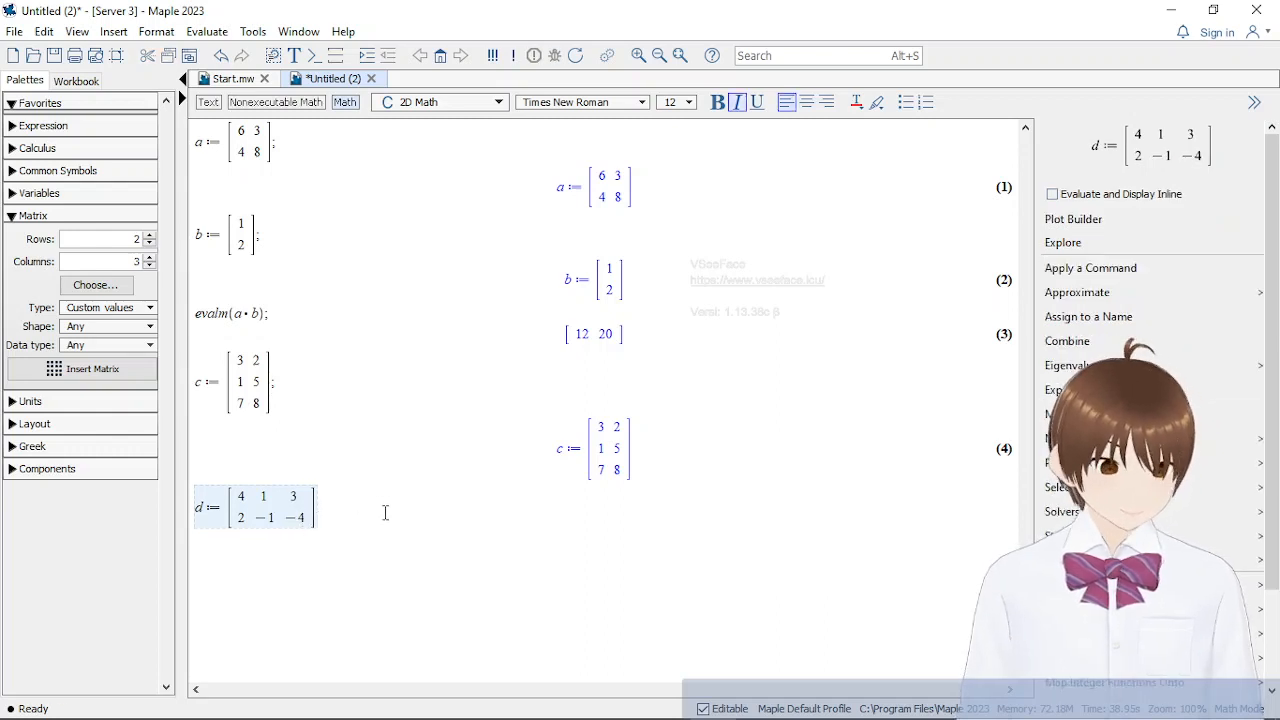
{"action": "type", "text": ";"}
{"action": "key", "text": "Return"}
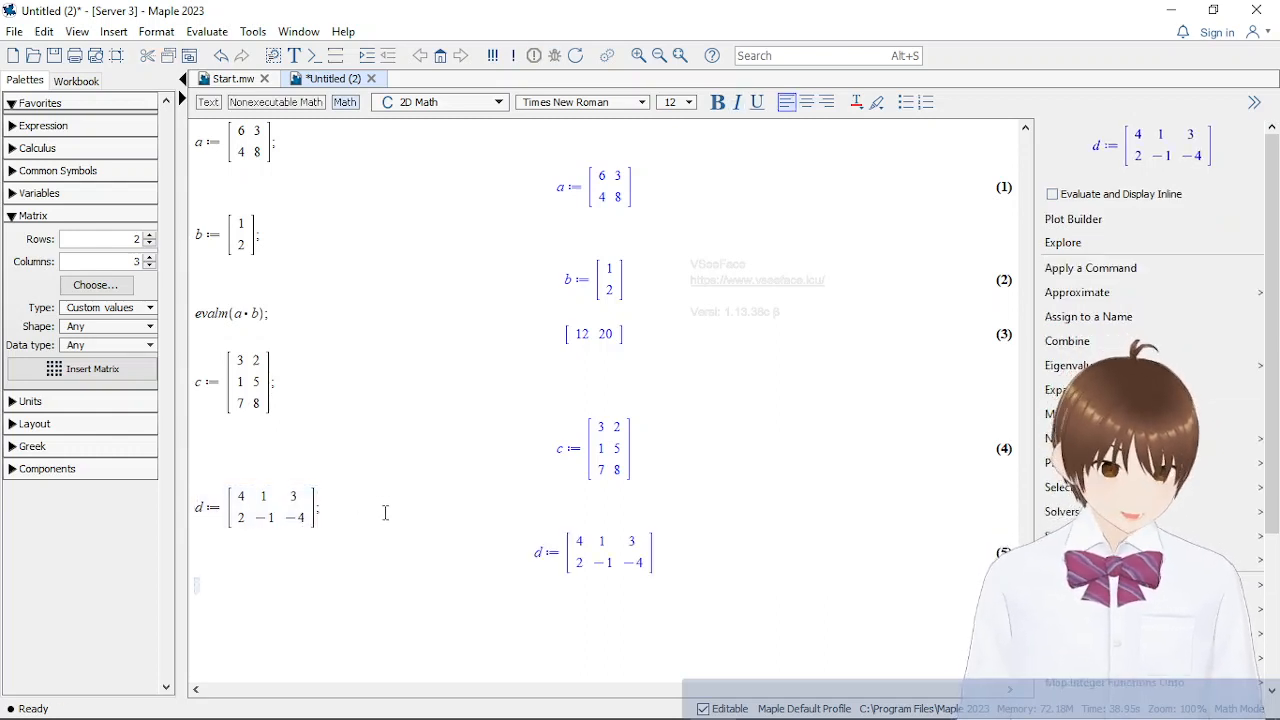
Multiply matrices c and d by evaluating evalm(c·d); below their definitions
{"action": "type", "text": "evalm"}
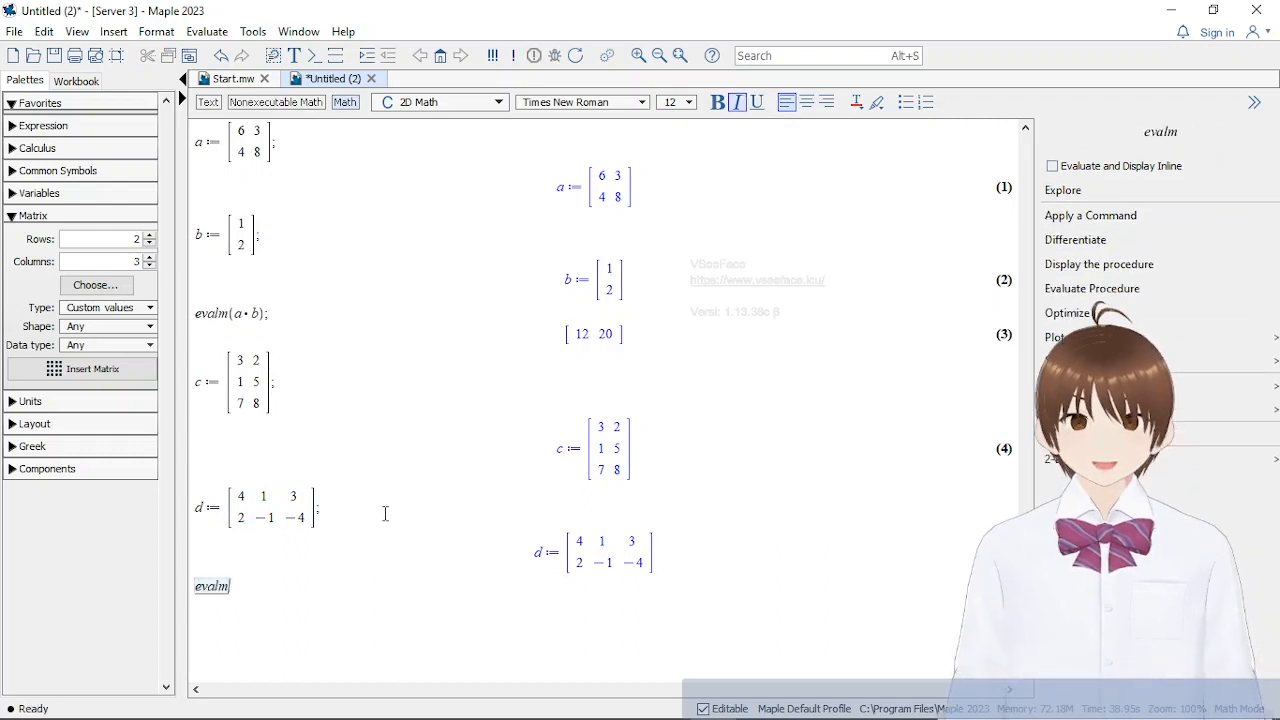
{"action": "type", "text": "("}
{"action": "type", "text": "c*d"}
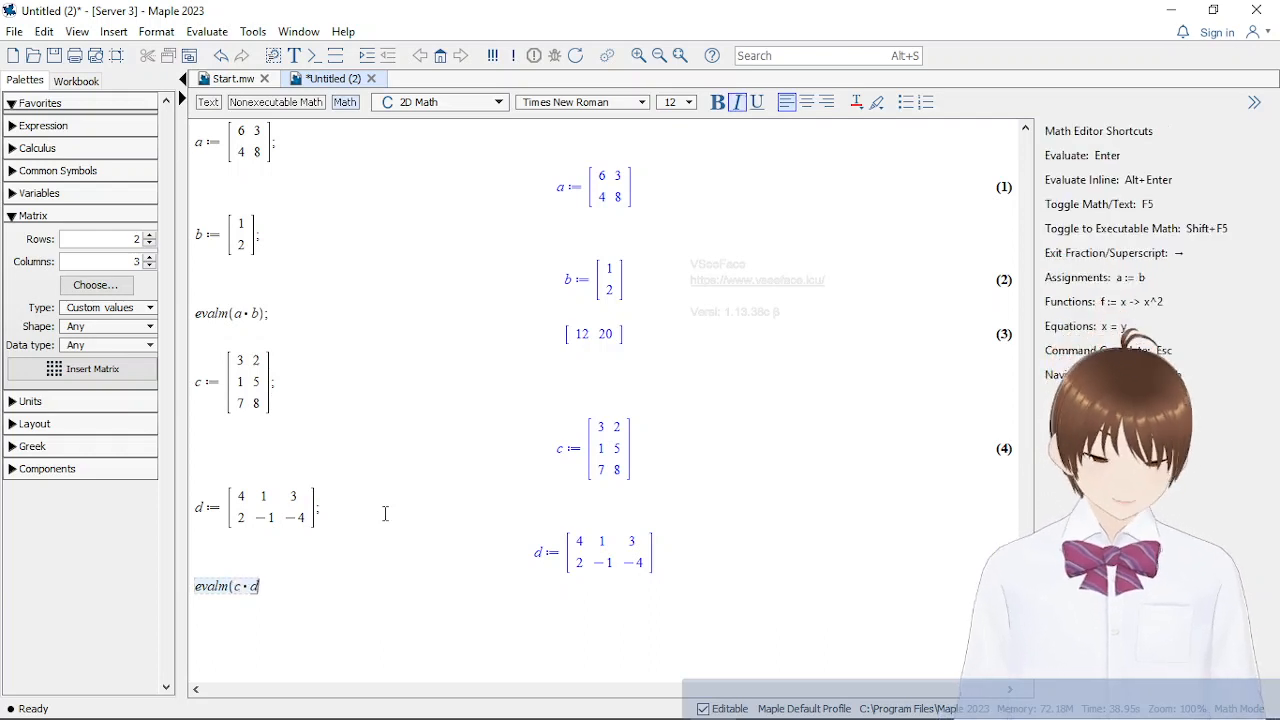
{"action": "type", "text": ")"}
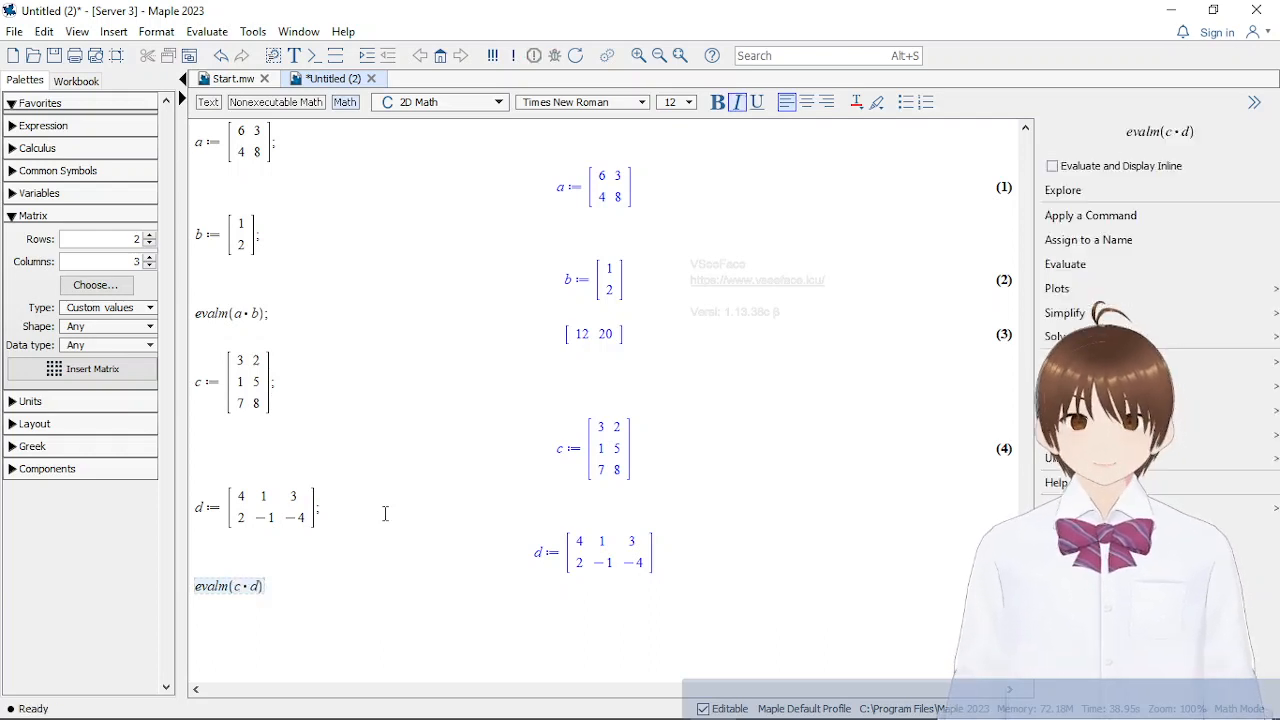
{"action": "type", "text": ";"}
{"action": "key", "text": "Return"}
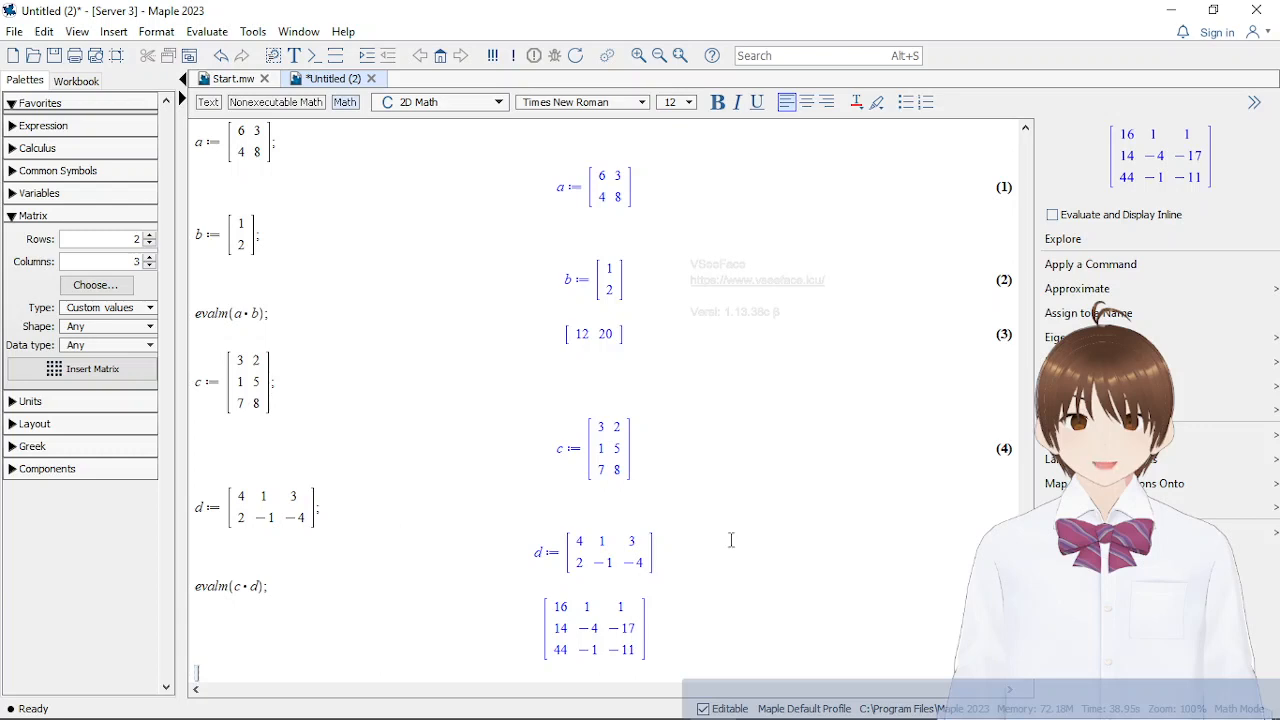
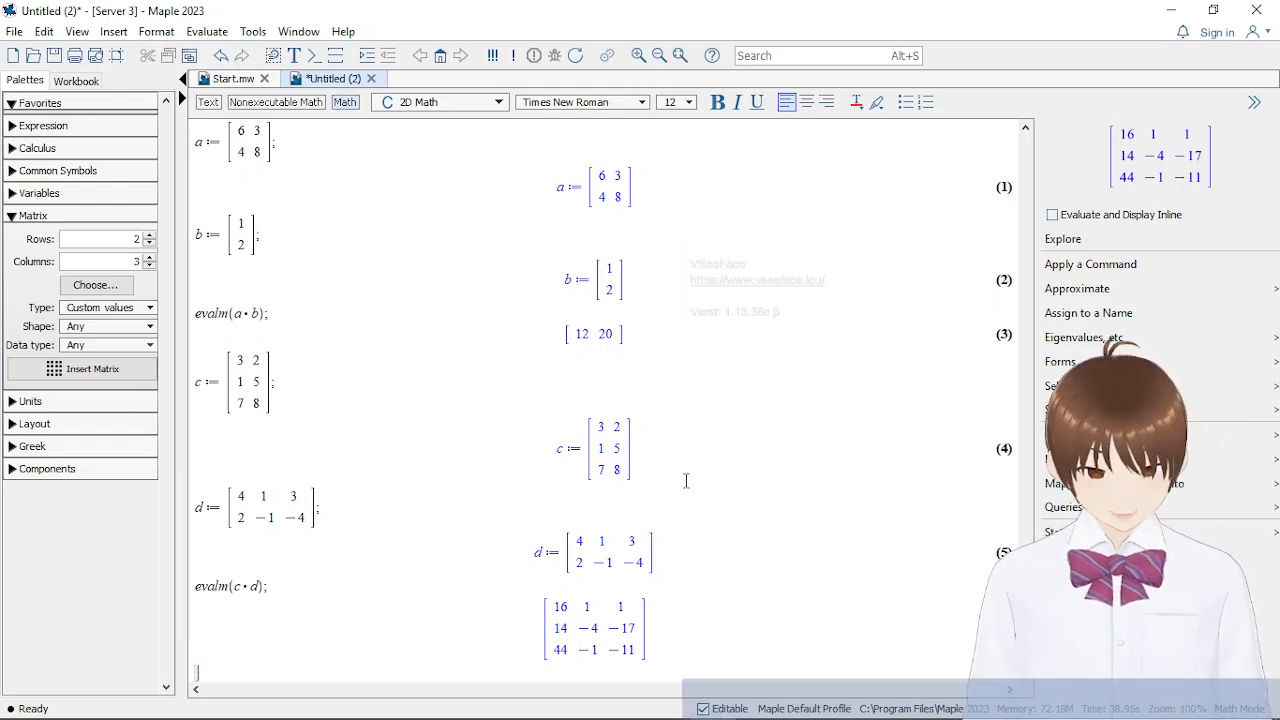
Clear the whole worksheet by deleting all matrix definitions and evalm results
{"action": "left_click", "coordinate": [703, 600]}
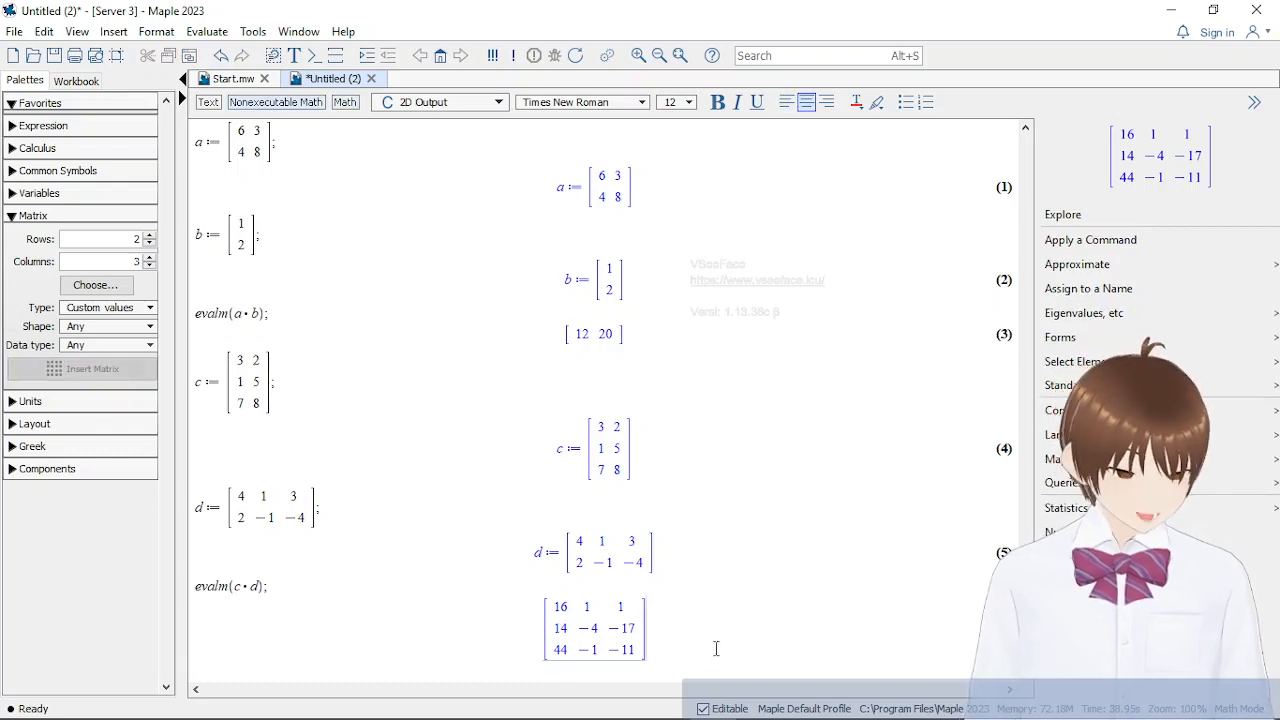
{"action": "left_click_drag", "start_coordinate": [716, 648], "coordinate": [230, 125]}
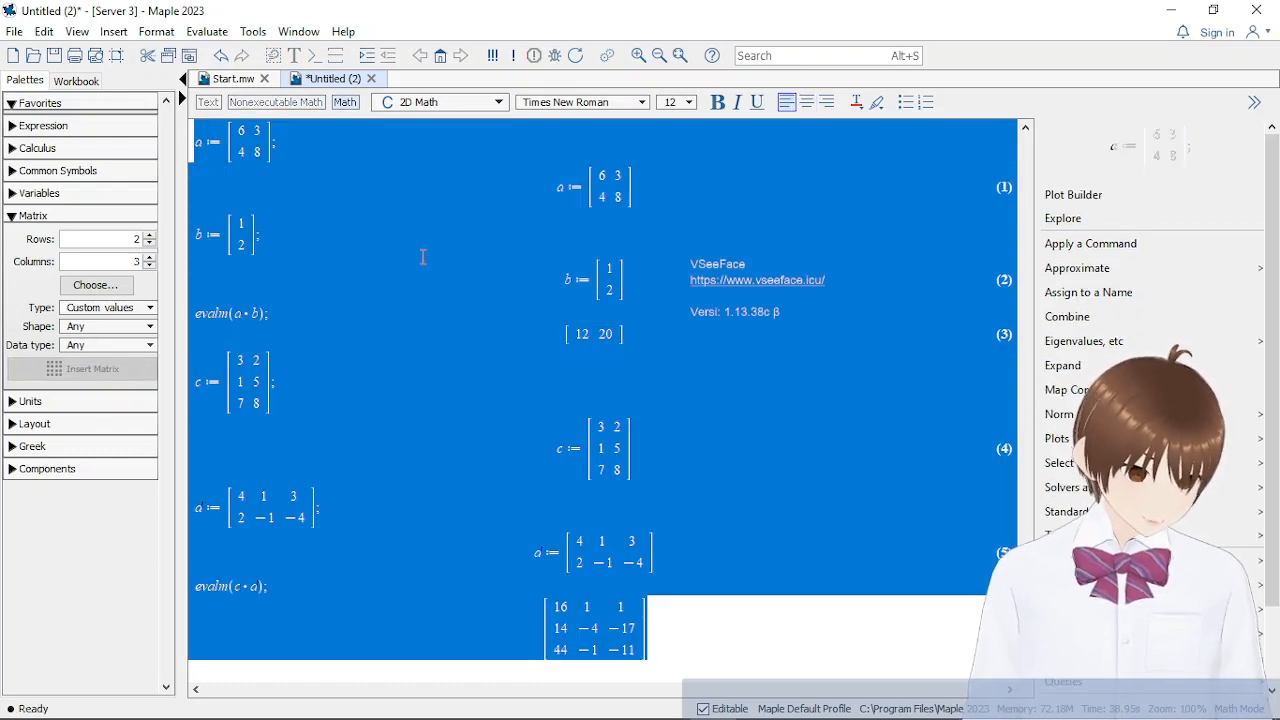
{"action": "key", "text": "Delete"}
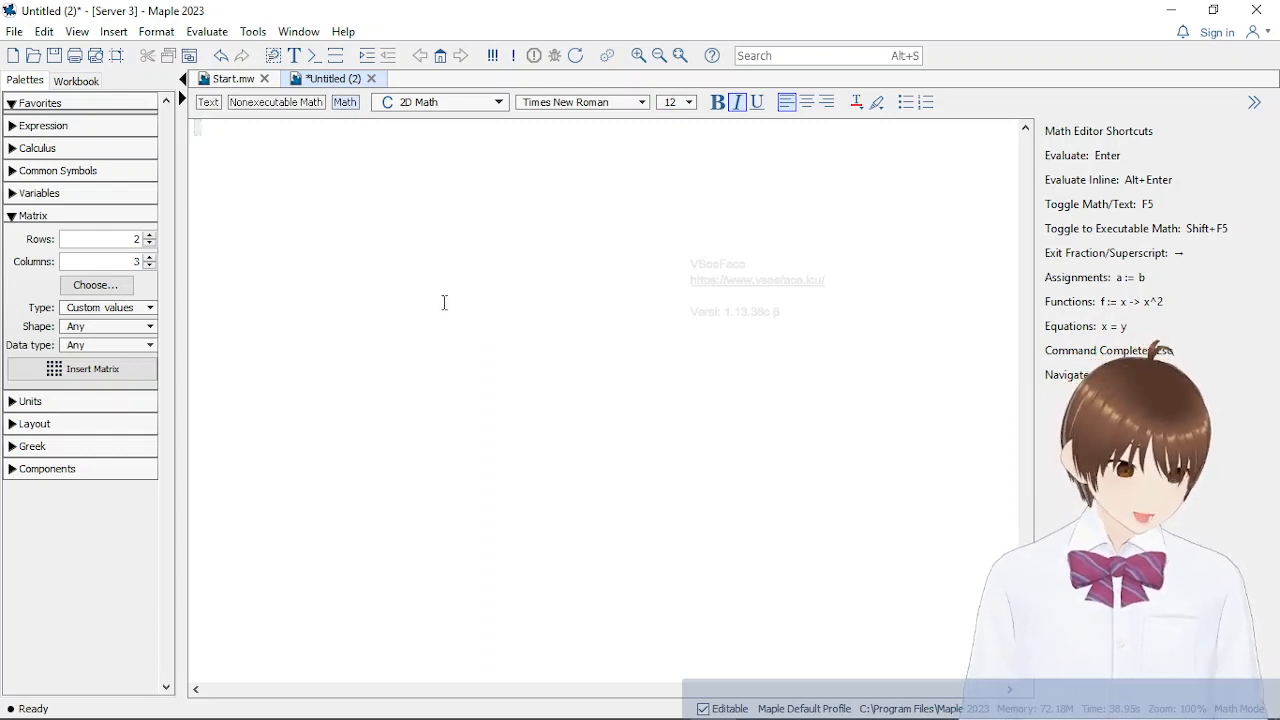
Load the linear algebra package by evaluating with(linalg); in the empty worksheet
{"action": "type", "text": "with"}
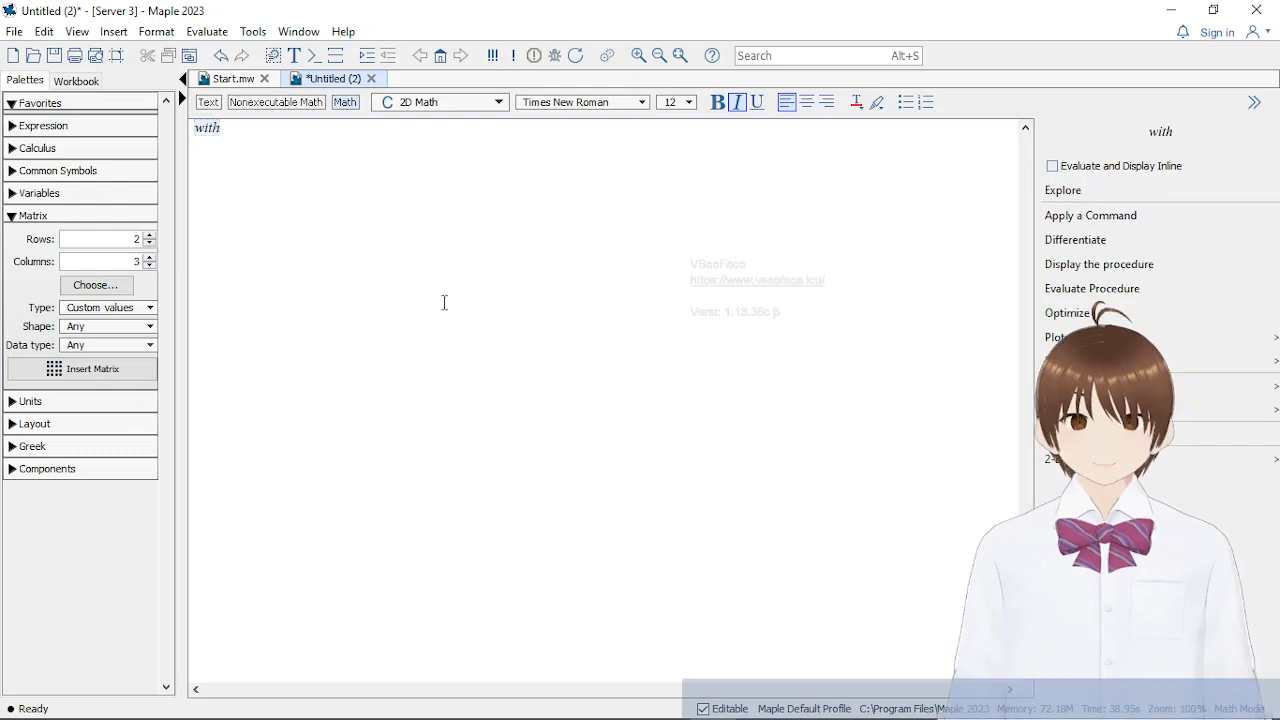
{"action": "type", "text": "("}
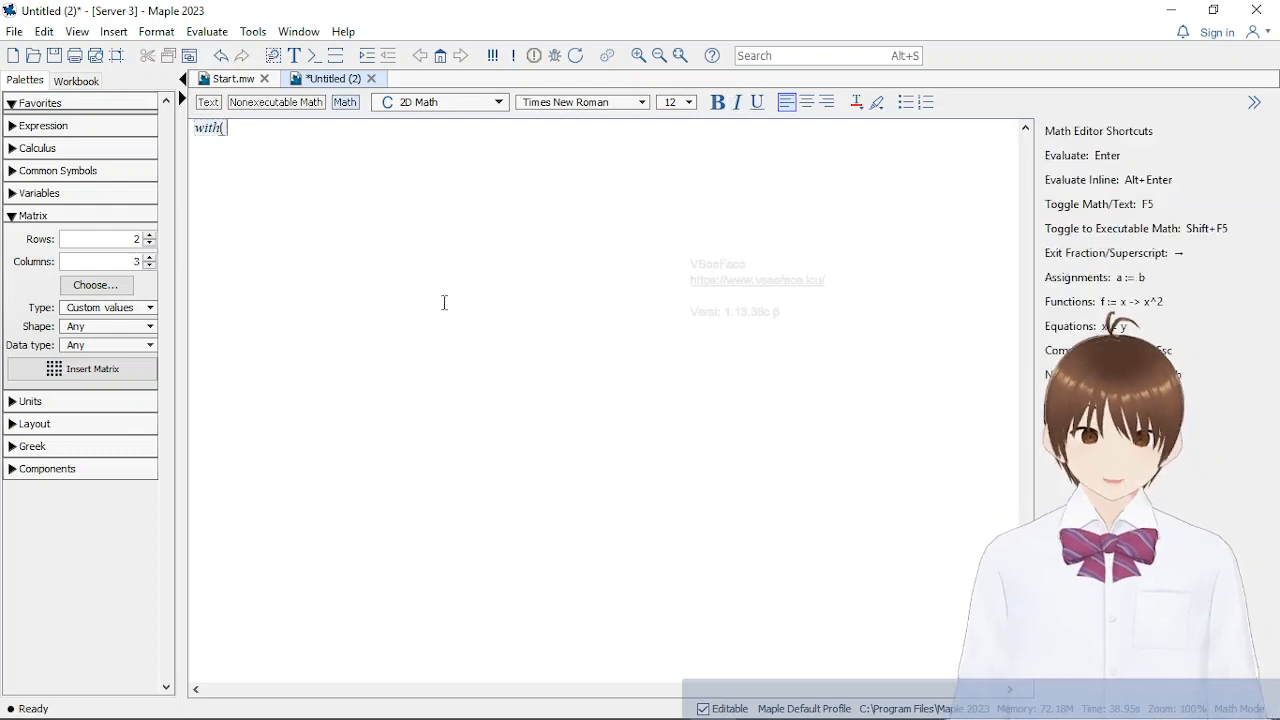
{"action": "type", "text": "li"}
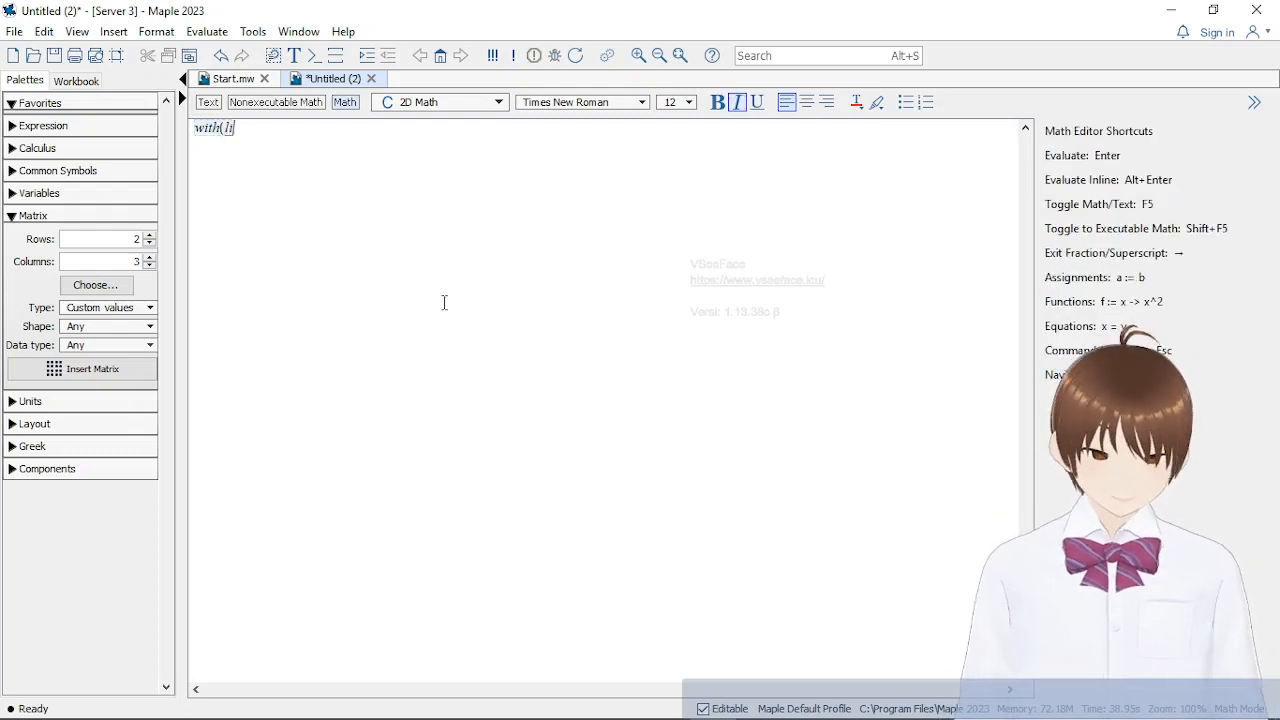
{"action": "type", "text": "nalg"}
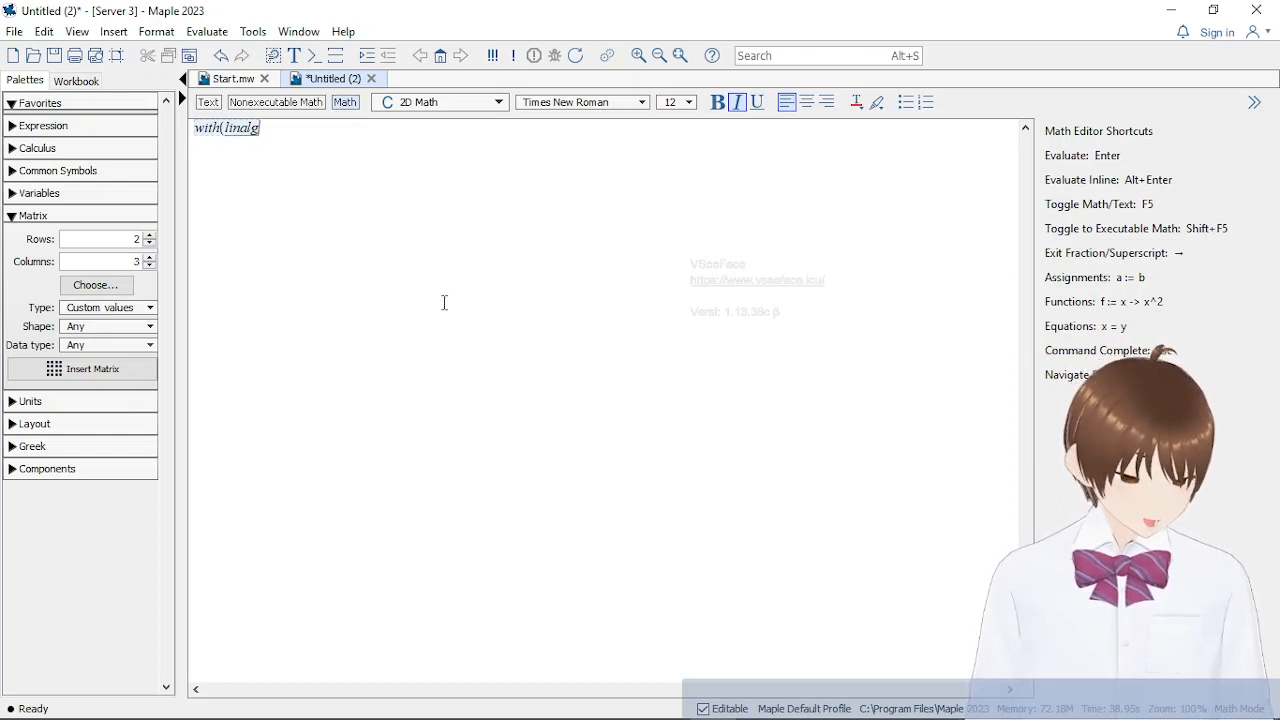
{"action": "type", "text": ");"}
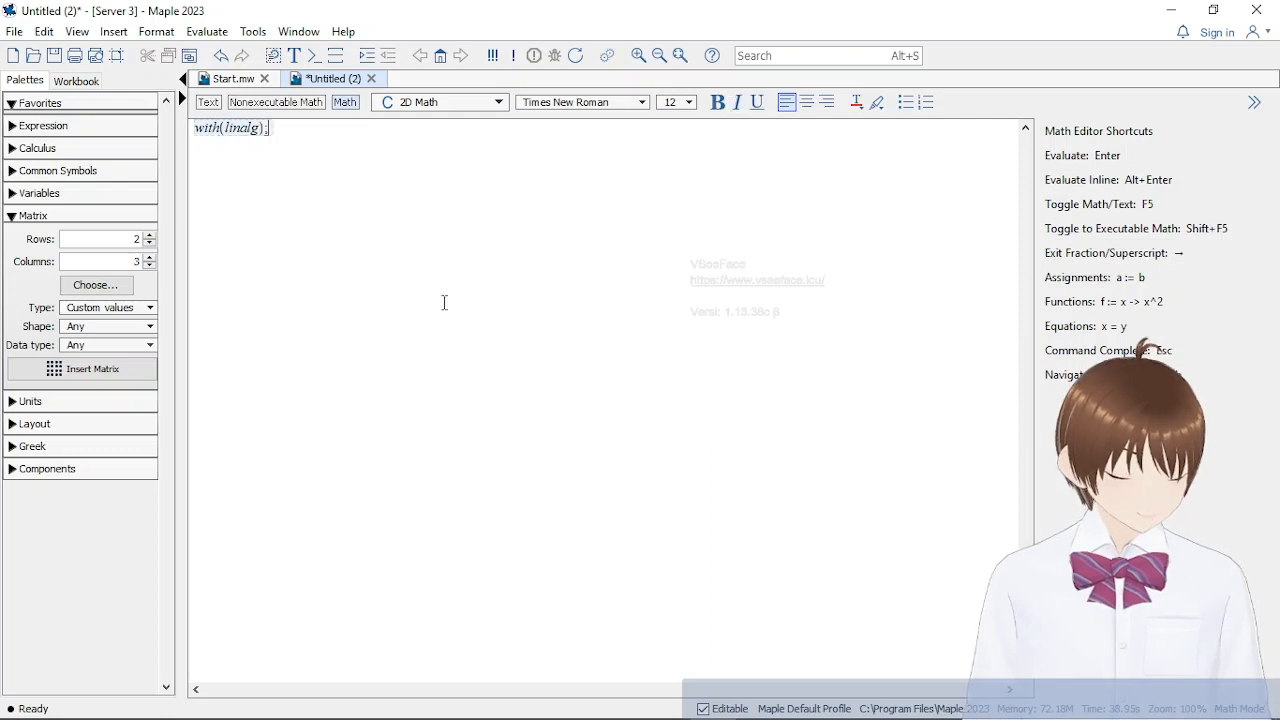
{"action": "key", "text": "Return"}
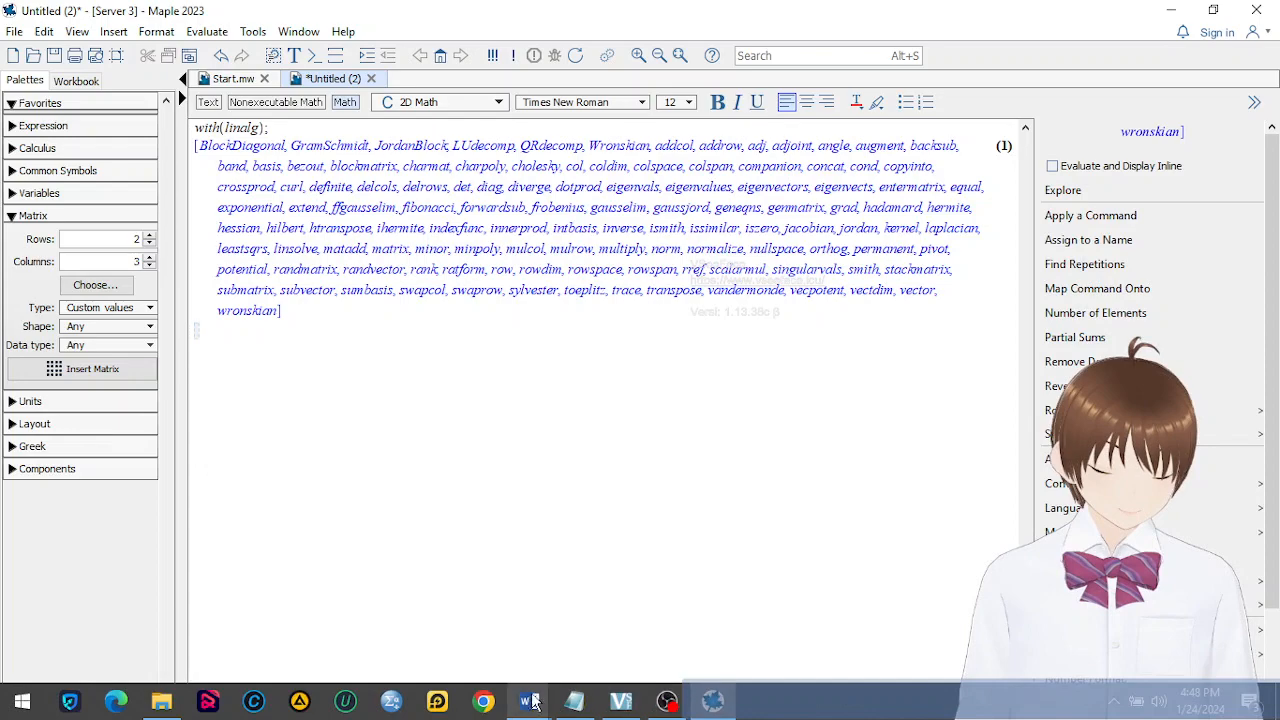
Switch to the Word notes and read the Determinan Matriks section on square matrices and determinant notation
{"action": "mouse_move", "coordinate": [527, 700]}
{"action": "left_click", "coordinate": [518, 668]}
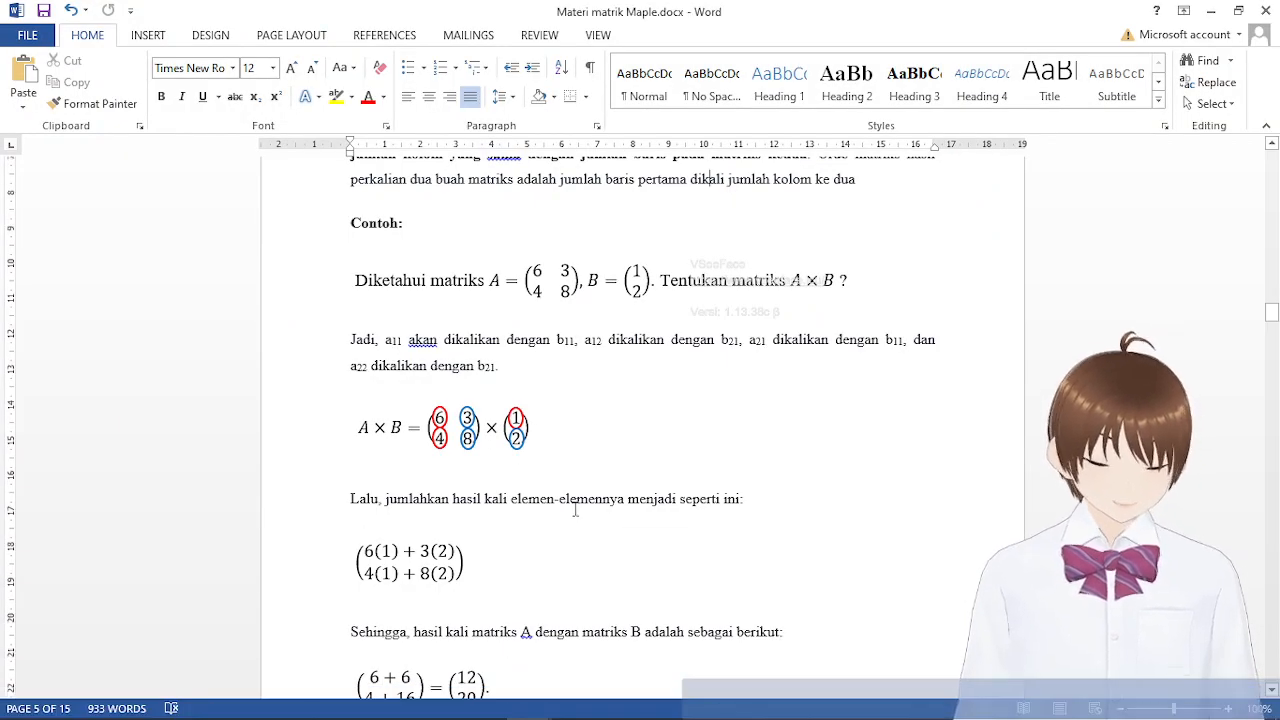
{"action": "scroll", "coordinate": [575, 509], "scroll_direction": "down", "scroll_amount": 5}
{"action": "scroll", "coordinate": [575, 509], "scroll_direction": "down", "scroll_amount": 15}
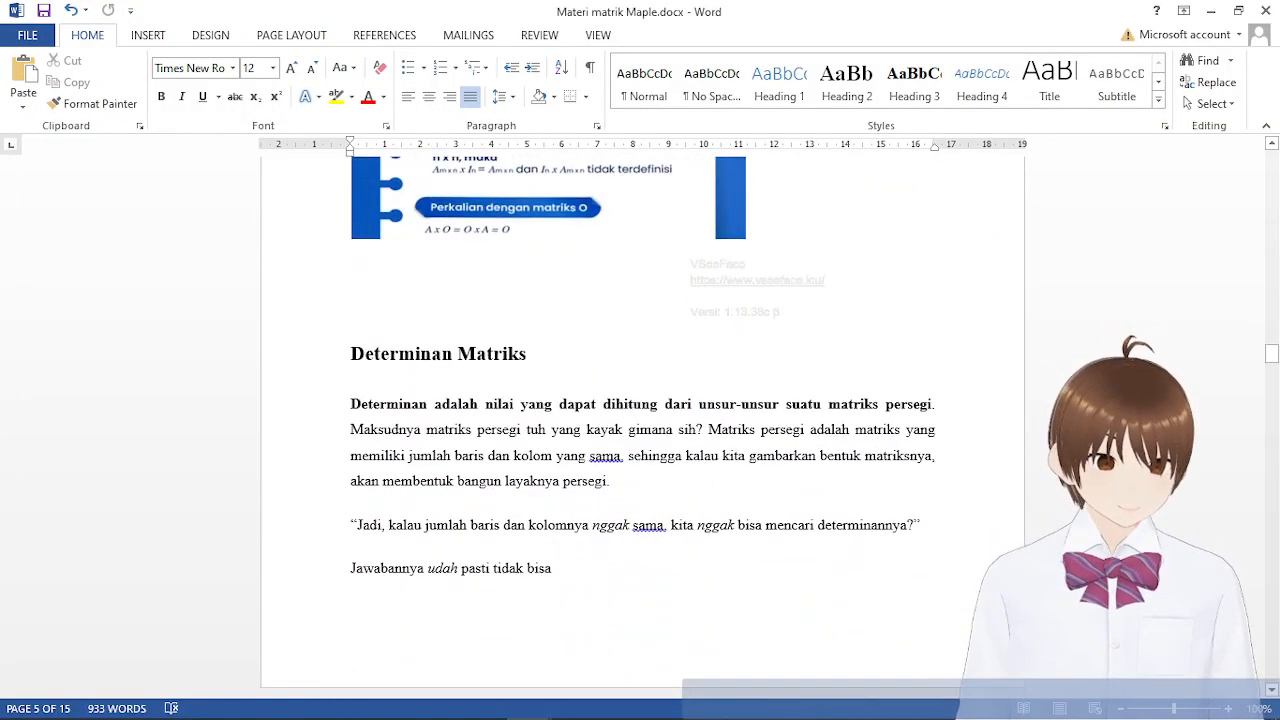
{"action": "scroll", "coordinate": [754, 414], "scroll_direction": "down", "scroll_amount": 3}
{"action": "scroll", "coordinate": [754, 414], "scroll_direction": "up", "scroll_amount": 2}
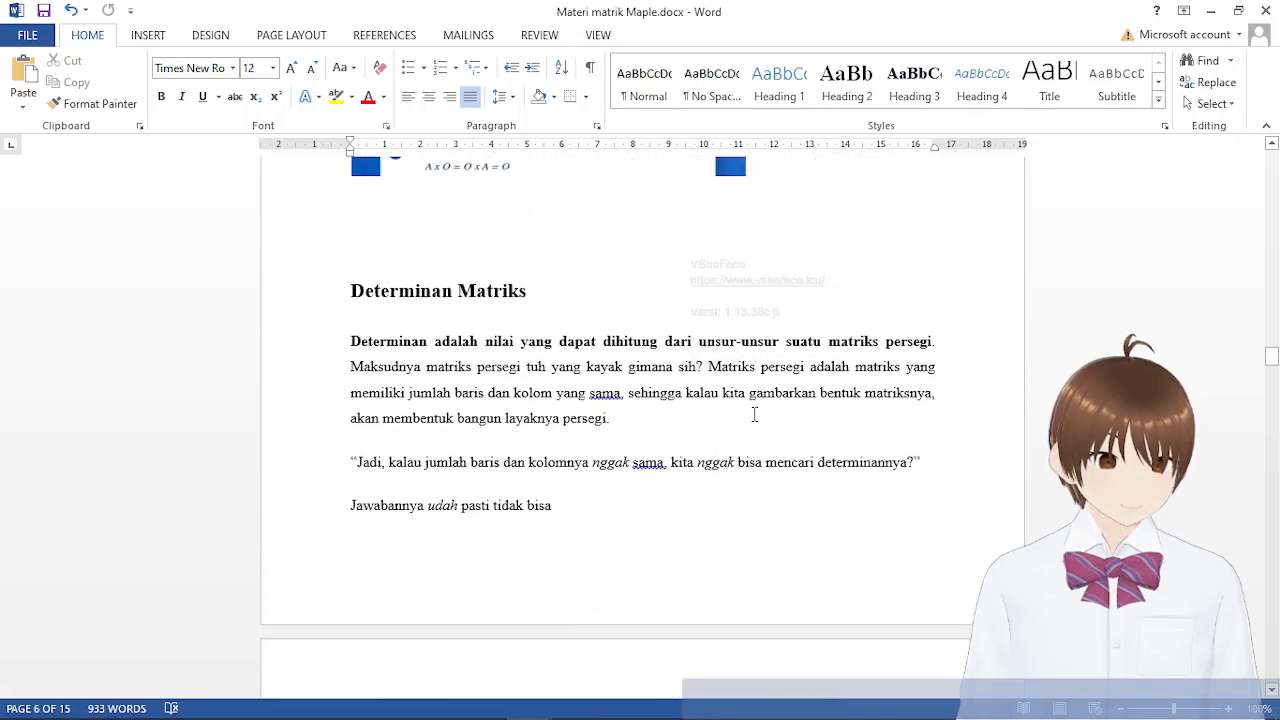
{"action": "scroll", "coordinate": [754, 414], "scroll_direction": "down", "scroll_amount": 2}
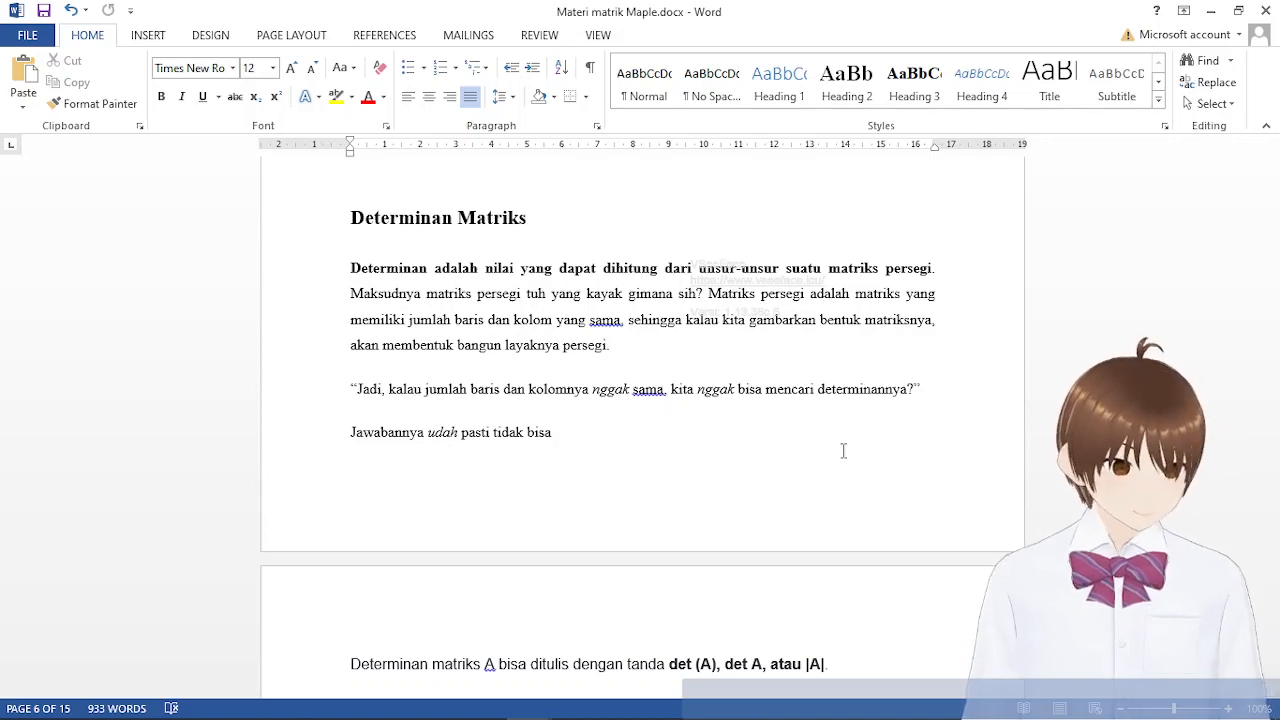
{"action": "scroll", "coordinate": [797, 440], "scroll_direction": "down", "scroll_amount": 5}
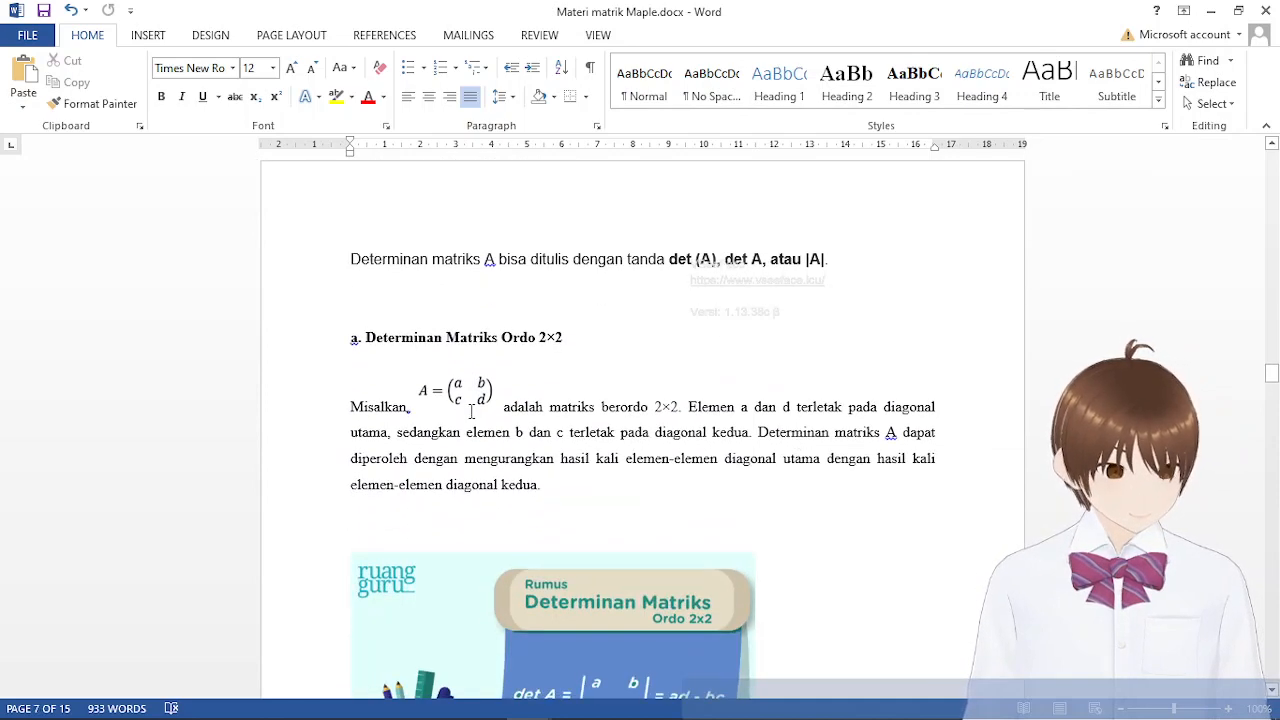
{"action": "scroll", "coordinate": [737, 450], "scroll_direction": "up", "scroll_amount": 5}
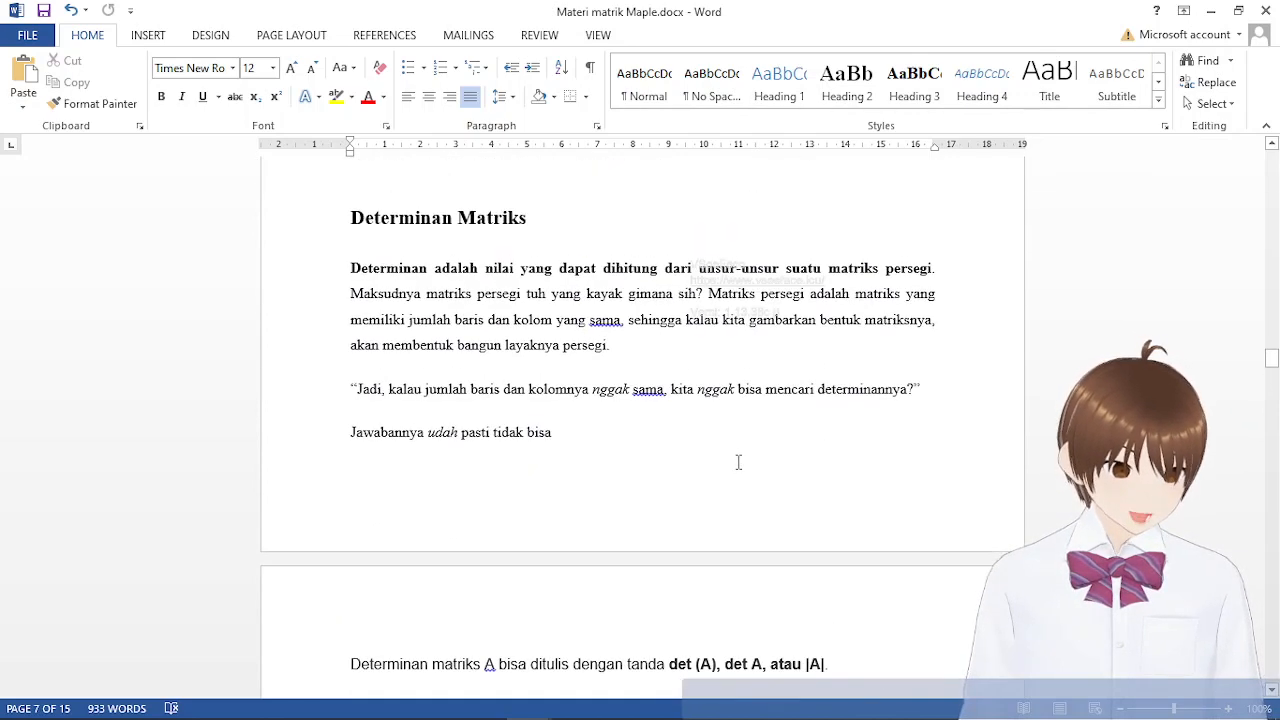
{"action": "scroll", "coordinate": [738, 460], "scroll_direction": "down", "scroll_amount": 3}
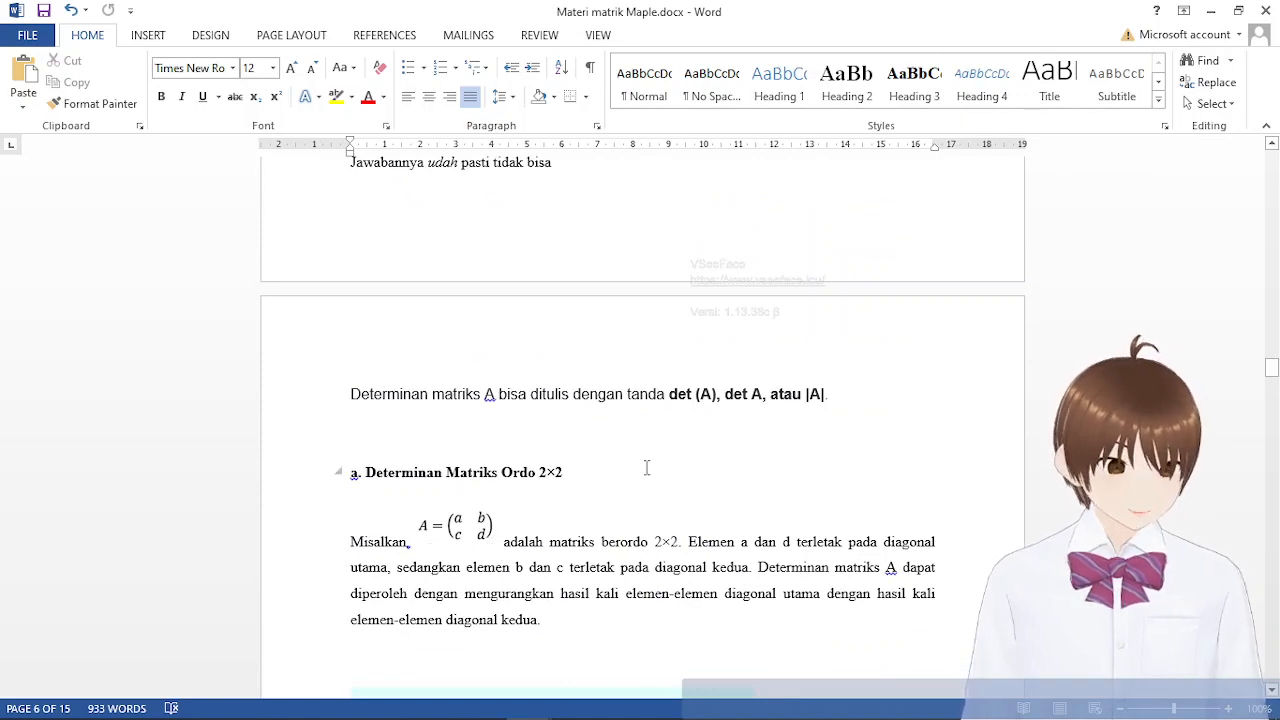
{"action": "scroll", "coordinate": [651, 566], "scroll_direction": "up", "scroll_amount": 3}
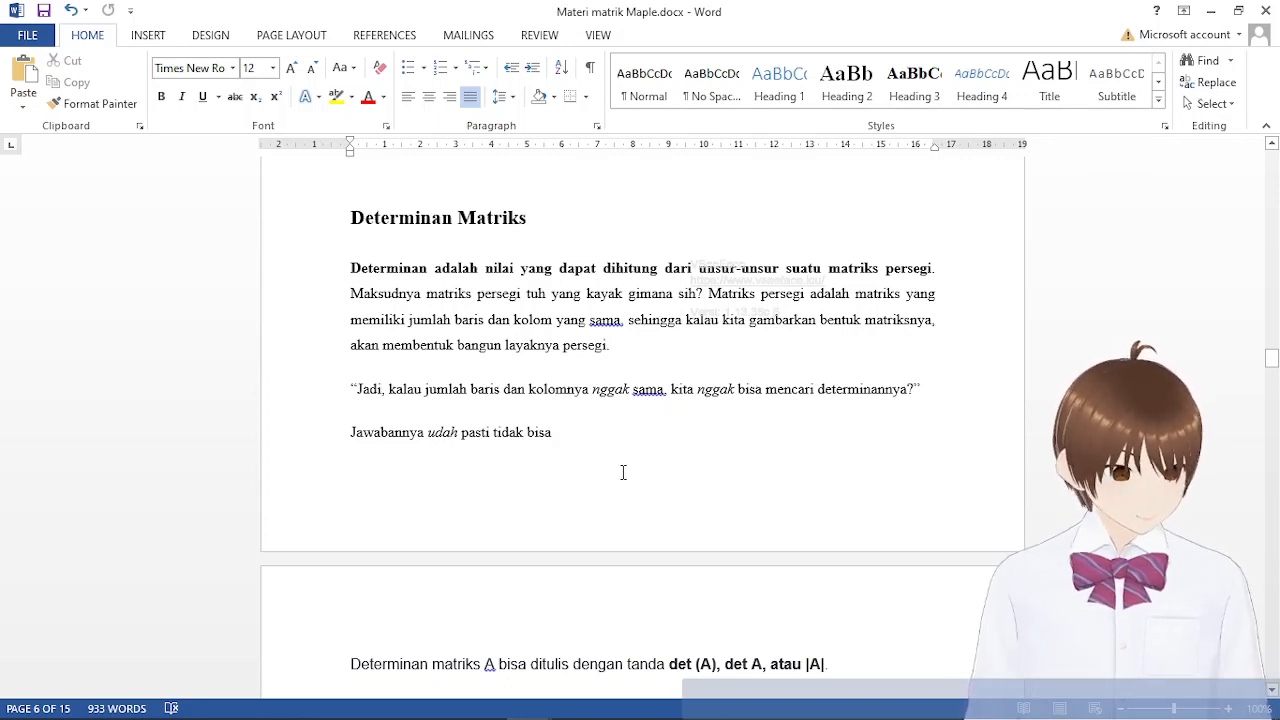
{"action": "scroll", "coordinate": [622, 472], "scroll_direction": "down", "scroll_amount": 5}
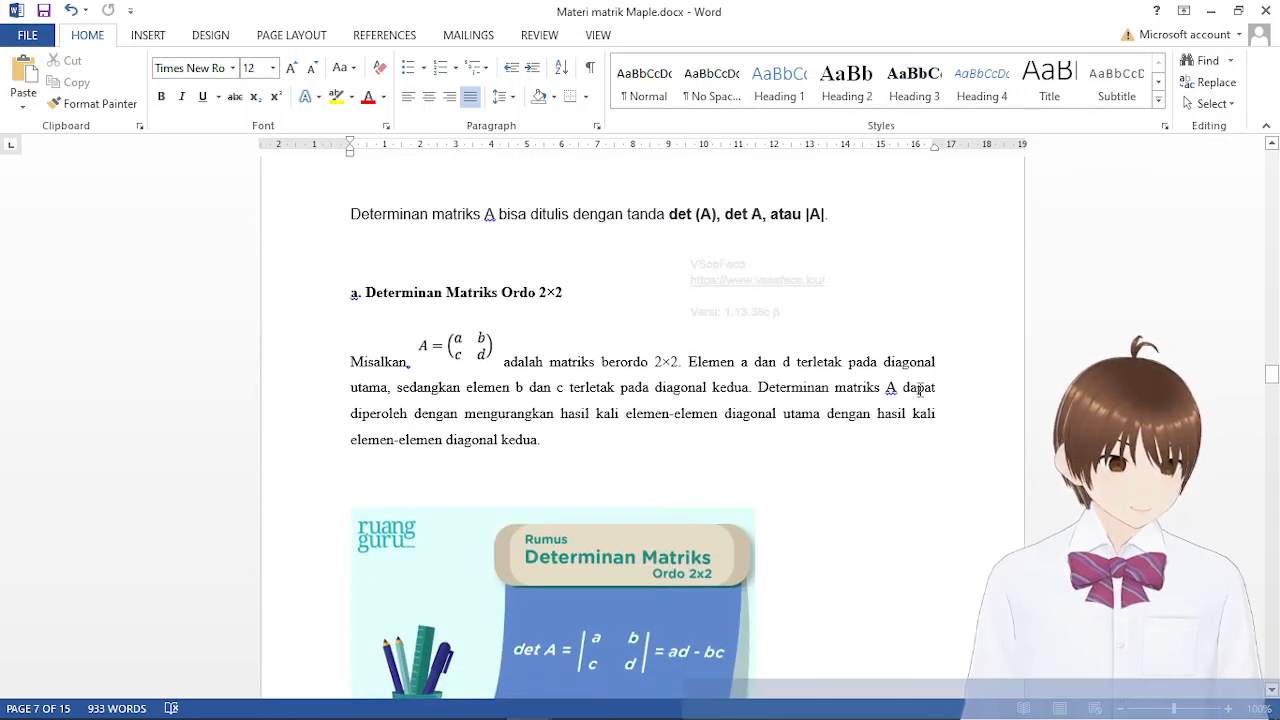
Examine the 2×2 determinant formula and the worked example for matrix A in the notes
{"action": "left_click", "coordinate": [681, 340]}
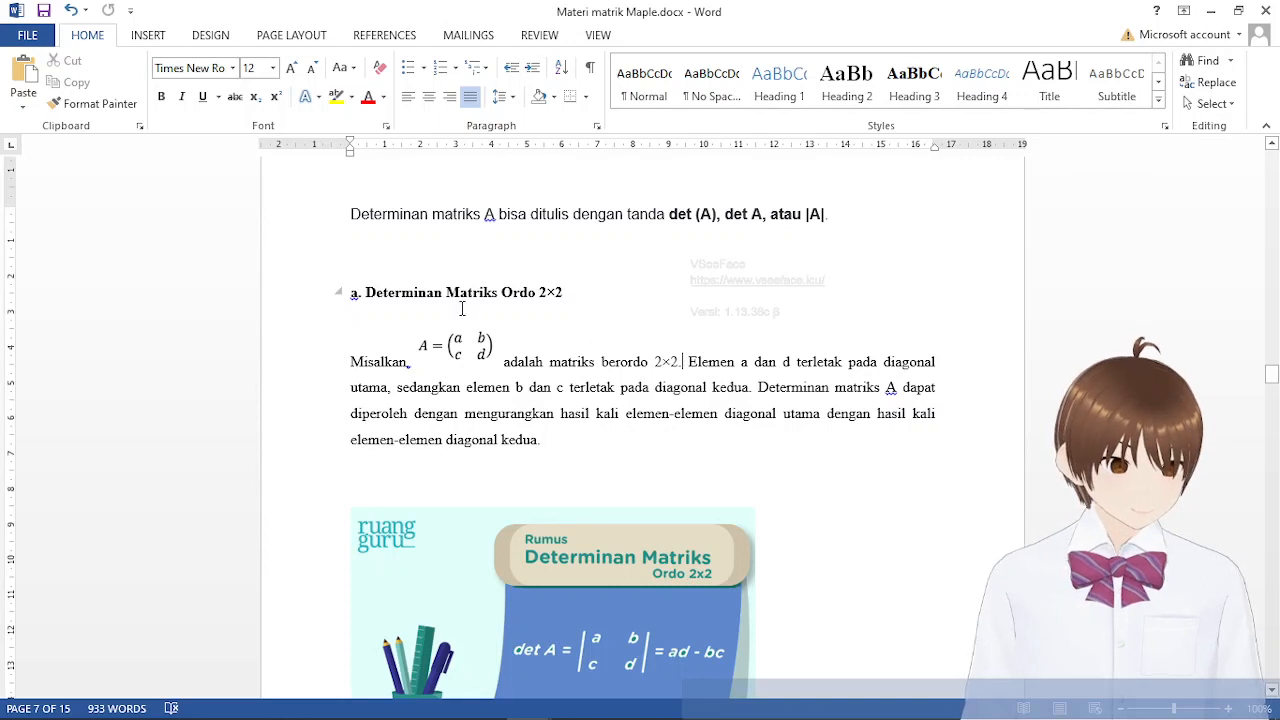
{"action": "scroll", "coordinate": [793, 400], "scroll_direction": "down", "scroll_amount": 2}
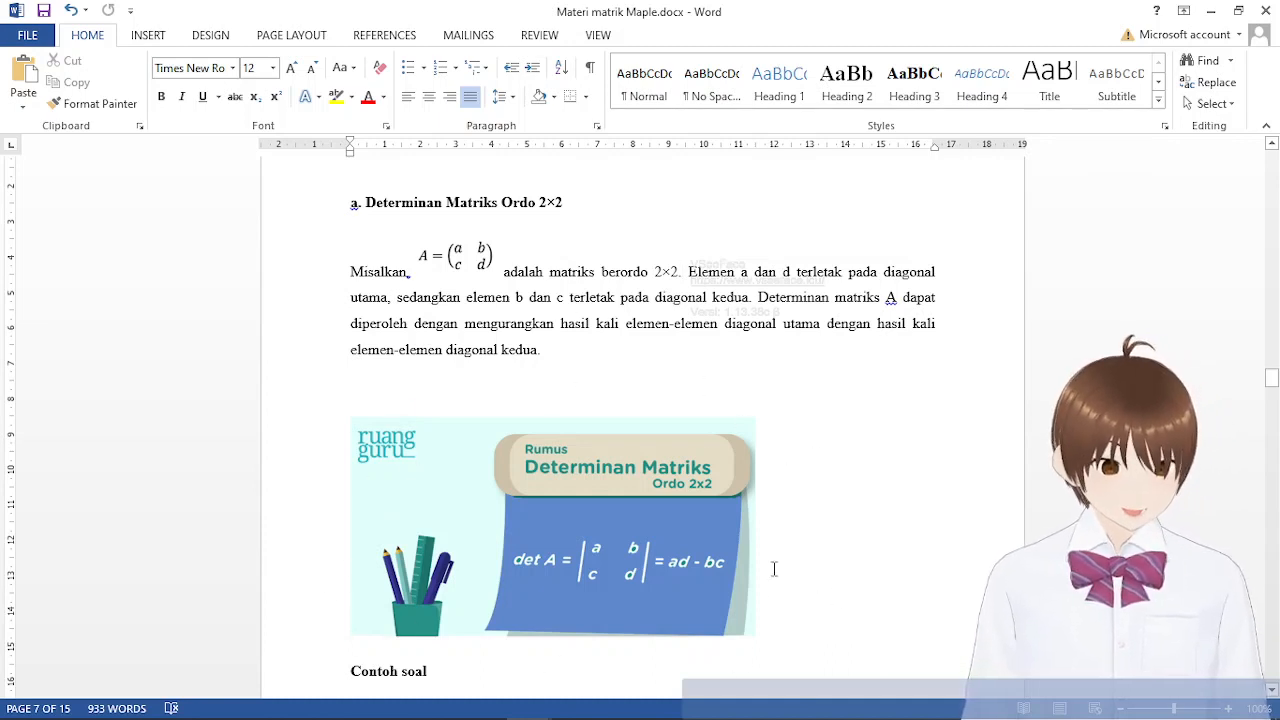
{"action": "scroll", "coordinate": [774, 569], "scroll_direction": "down", "scroll_amount": 3}
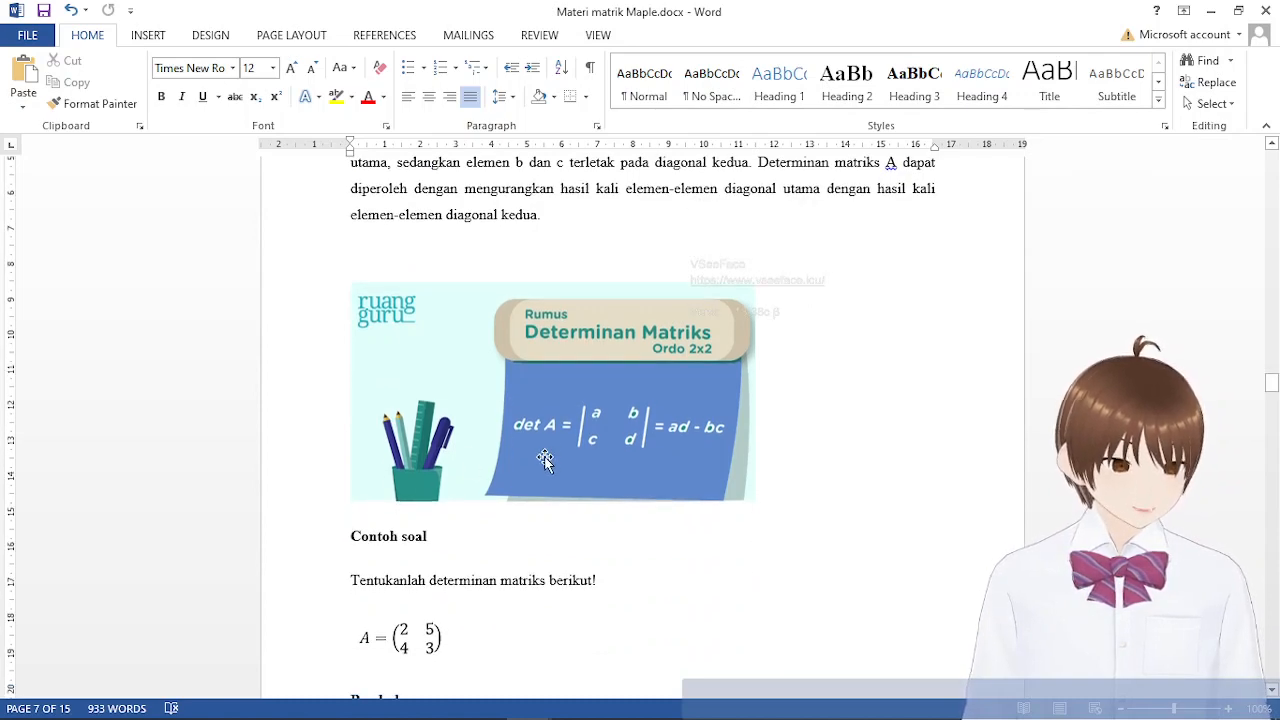
{"action": "scroll", "coordinate": [657, 480], "scroll_direction": "up", "scroll_amount": 7}
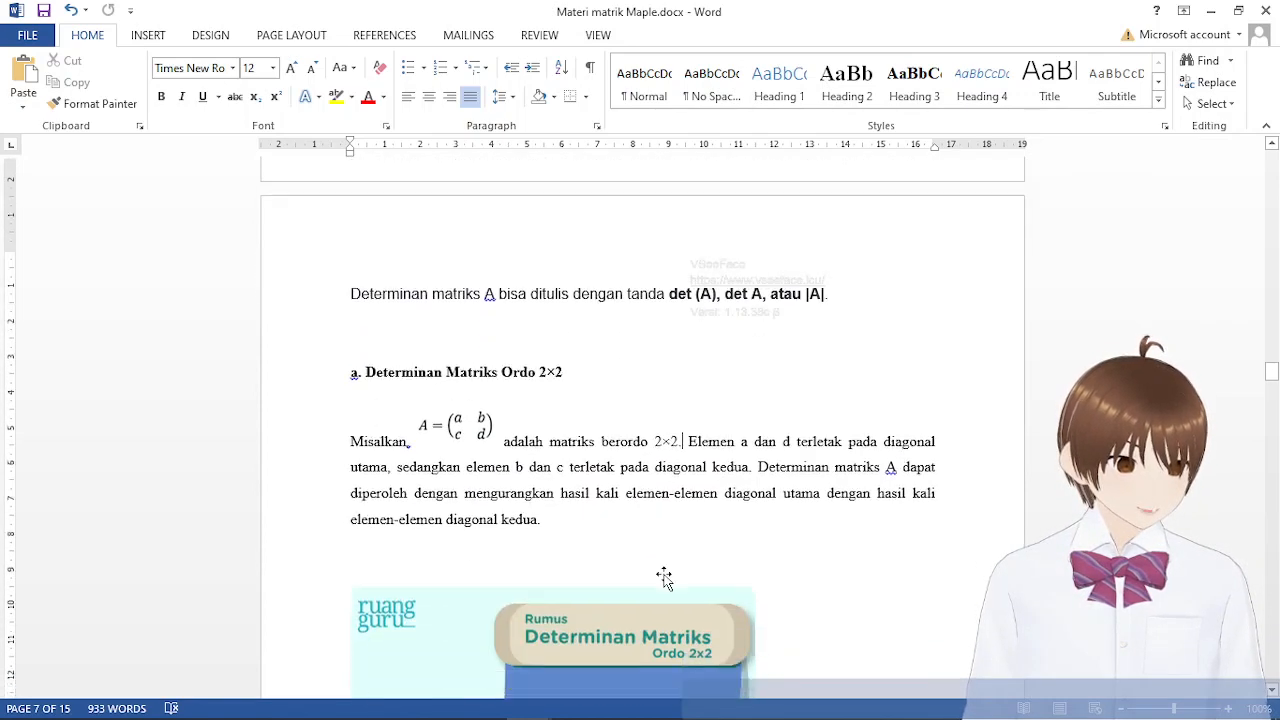
{"action": "scroll", "coordinate": [664, 577], "scroll_direction": "down", "scroll_amount": 4}
{"action": "scroll", "coordinate": [664, 577], "scroll_direction": "up", "scroll_amount": 1}
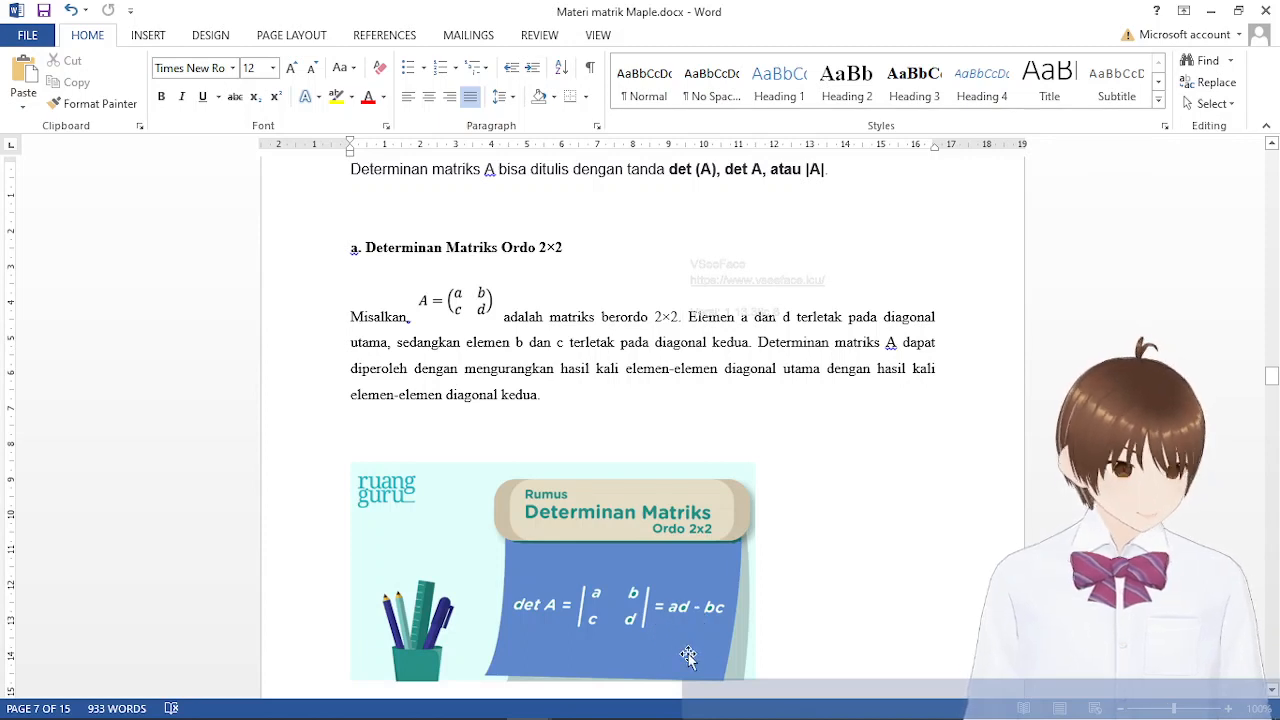
{"action": "scroll", "coordinate": [860, 550], "scroll_direction": "down", "scroll_amount": 4}
{"action": "scroll", "coordinate": [860, 550], "scroll_direction": "down", "scroll_amount": 5}
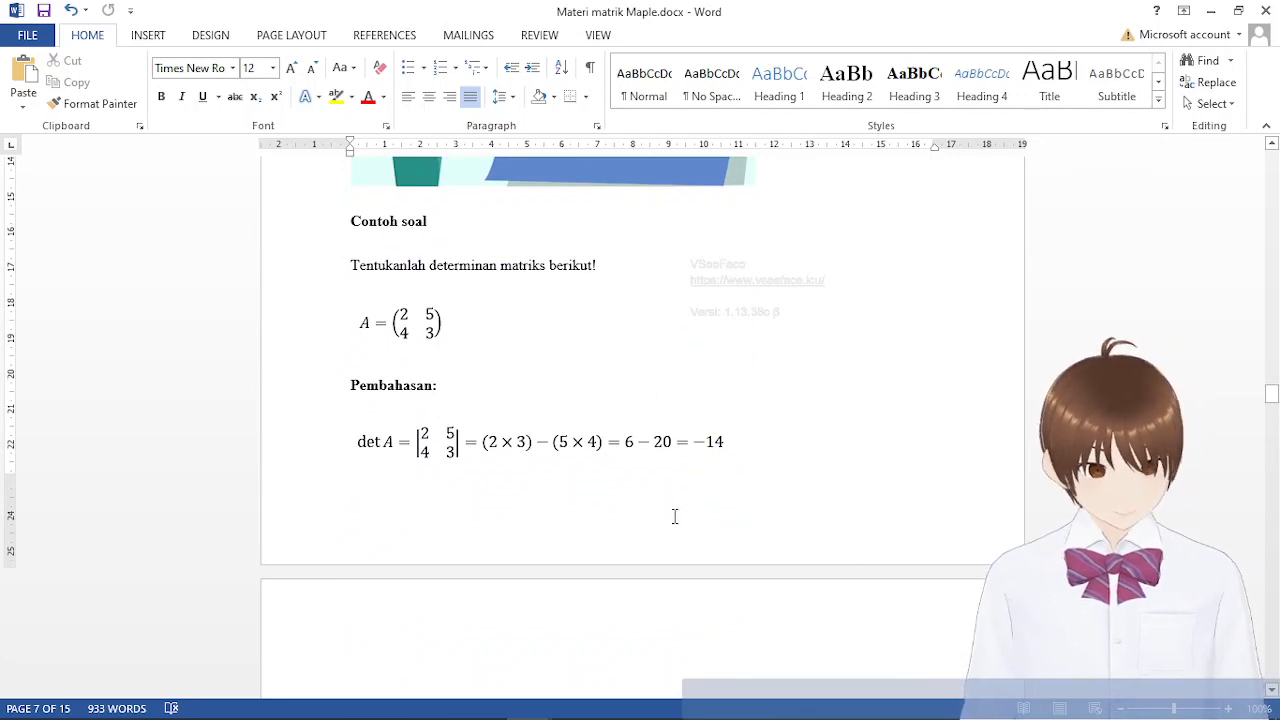
{"action": "left_click", "coordinate": [448, 324]}
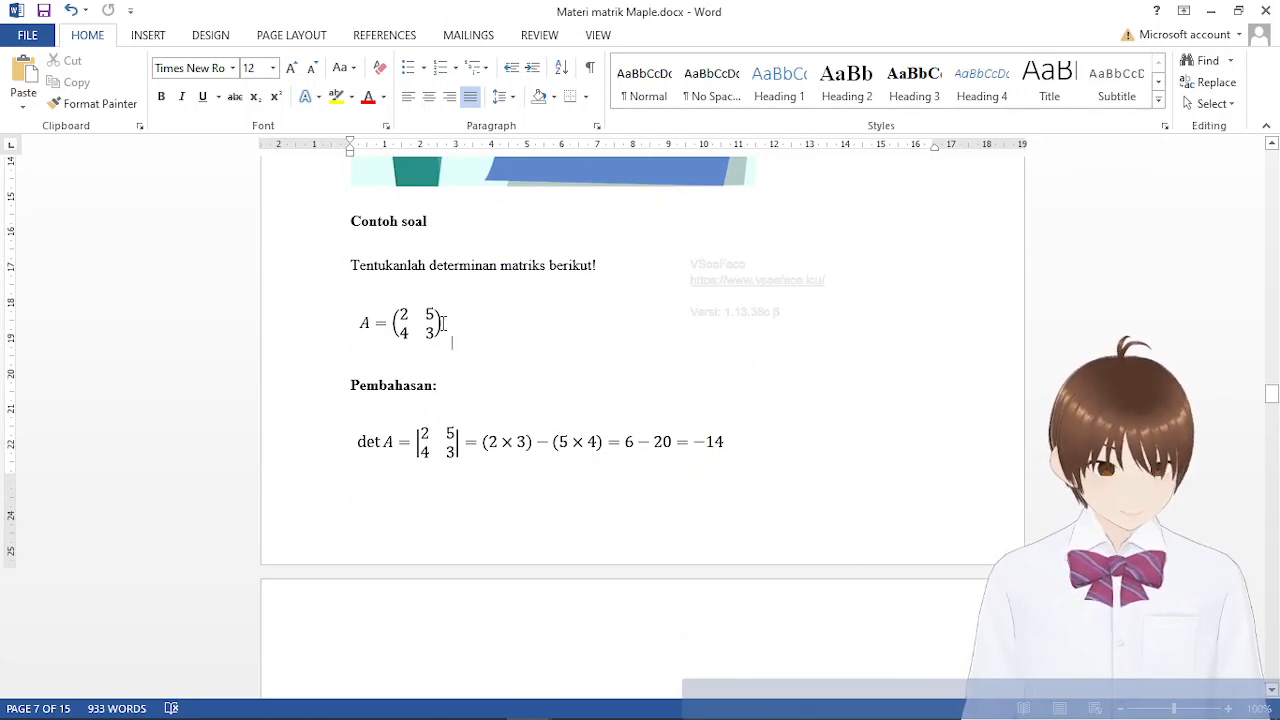
{"action": "left_click", "coordinate": [590, 378]}
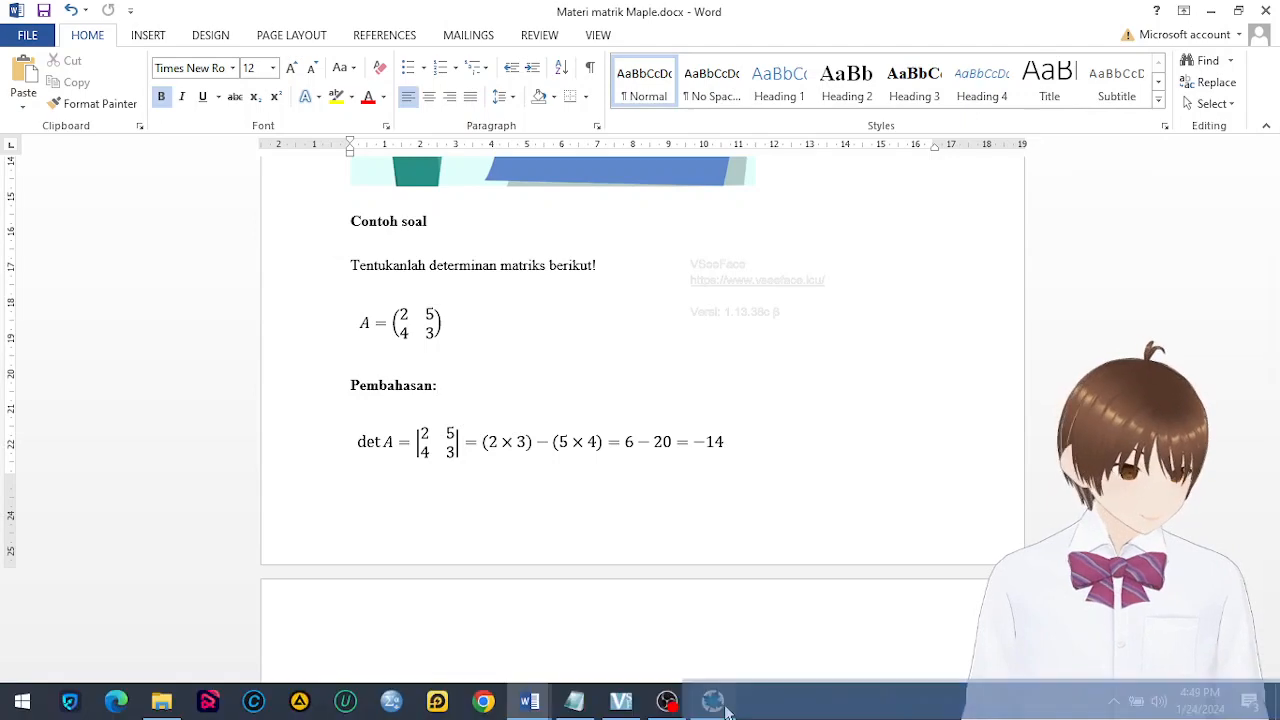
Switch back to Maple and start the assignment a := below the linalg output with an empty matrix of 2 rows and 2 columns
{"action": "mouse_move", "coordinate": [712, 705]}
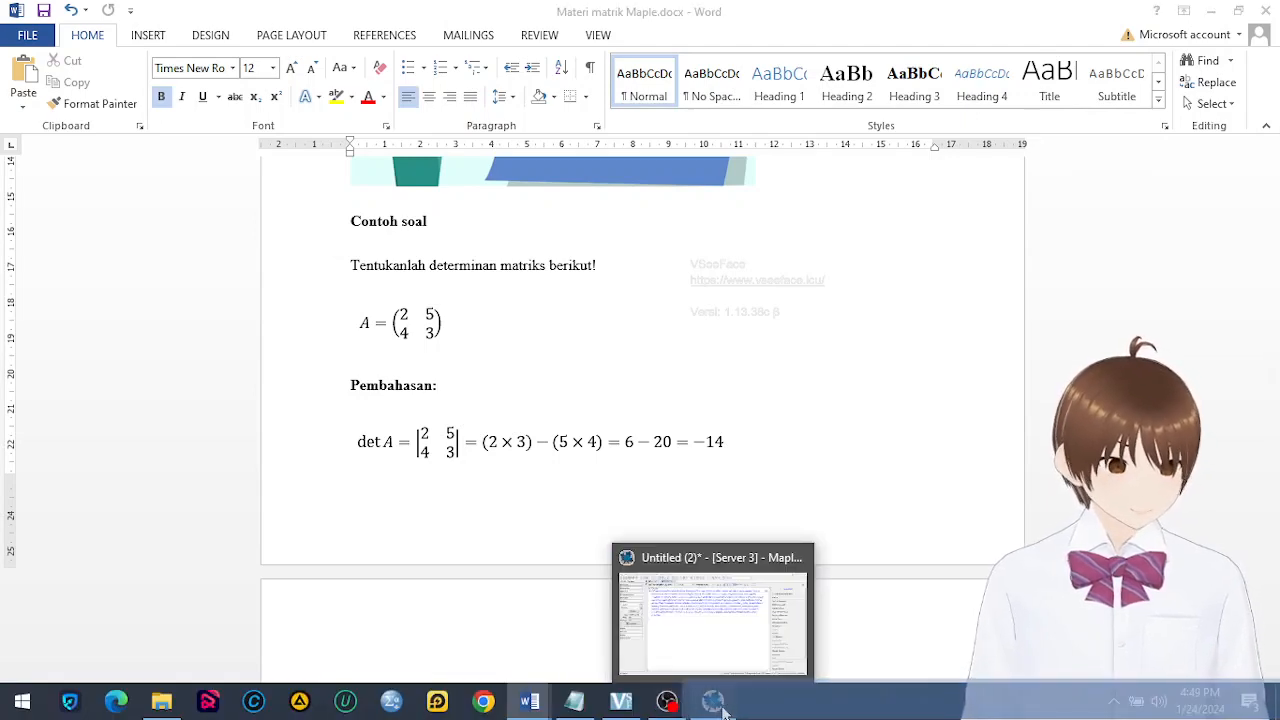
{"action": "left_click", "coordinate": [716, 703]}
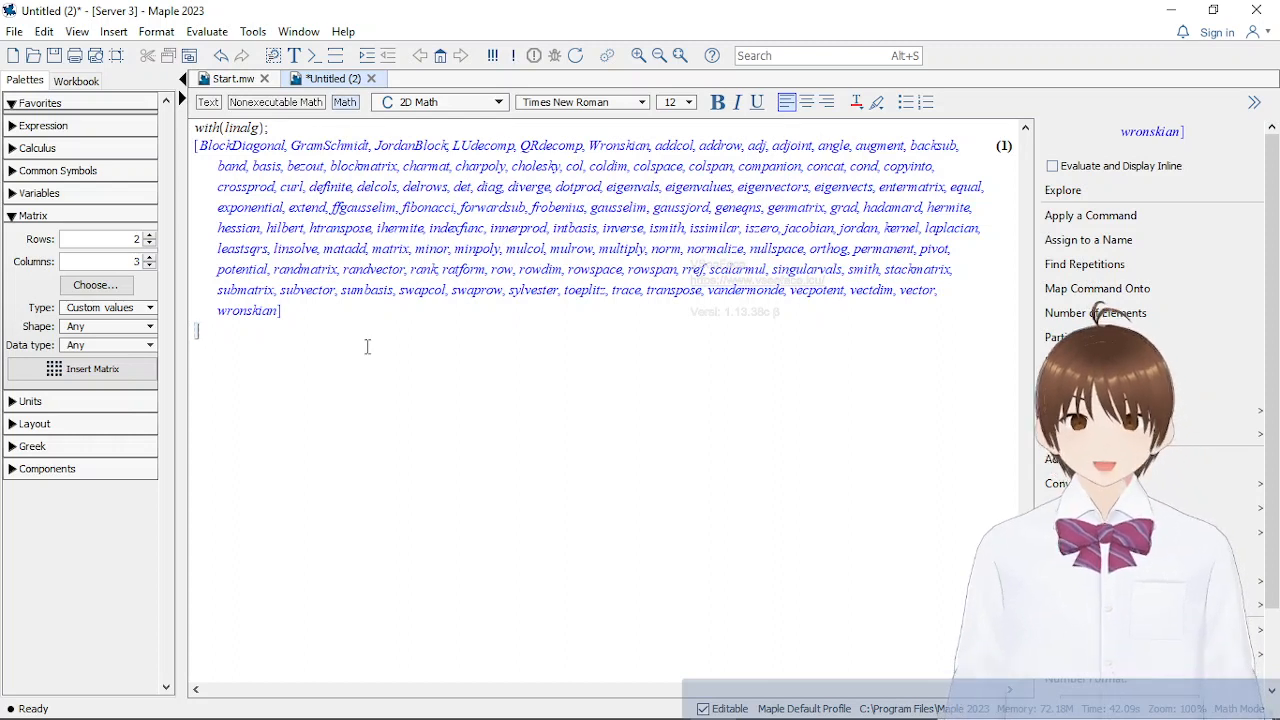
{"action": "left_click", "coordinate": [148, 257]}
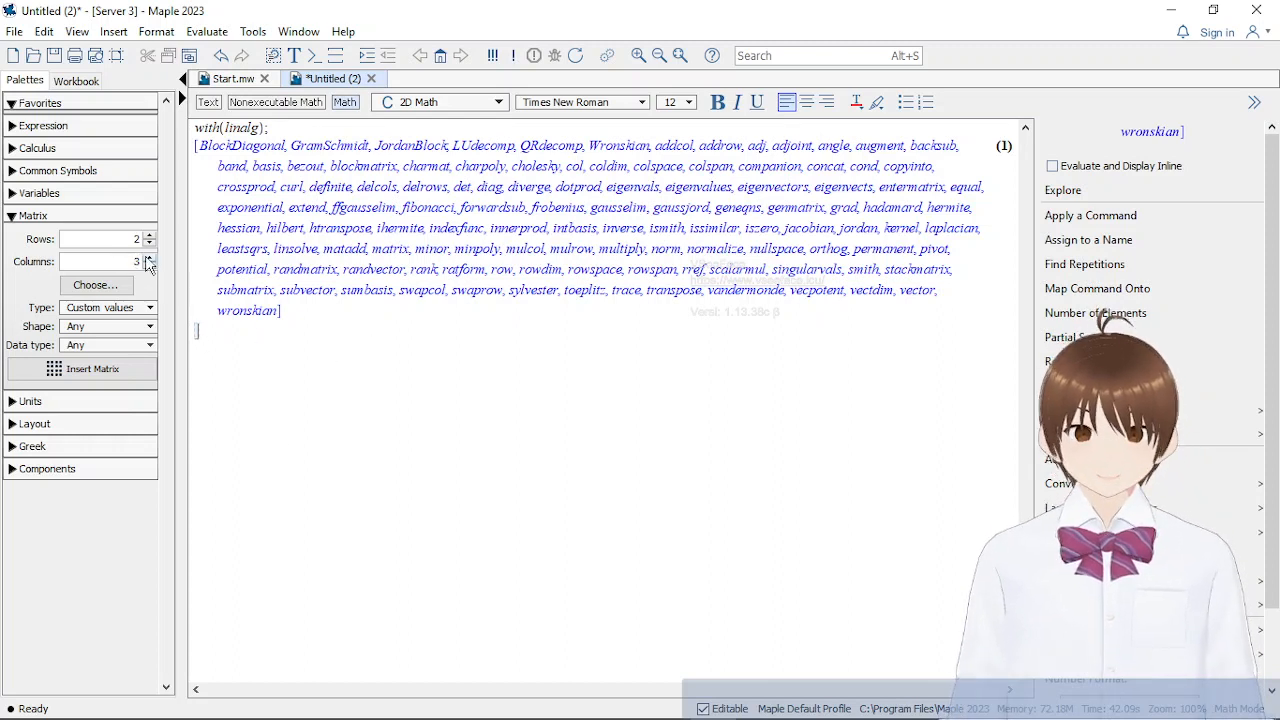
{"action": "left_click", "coordinate": [148, 264]}
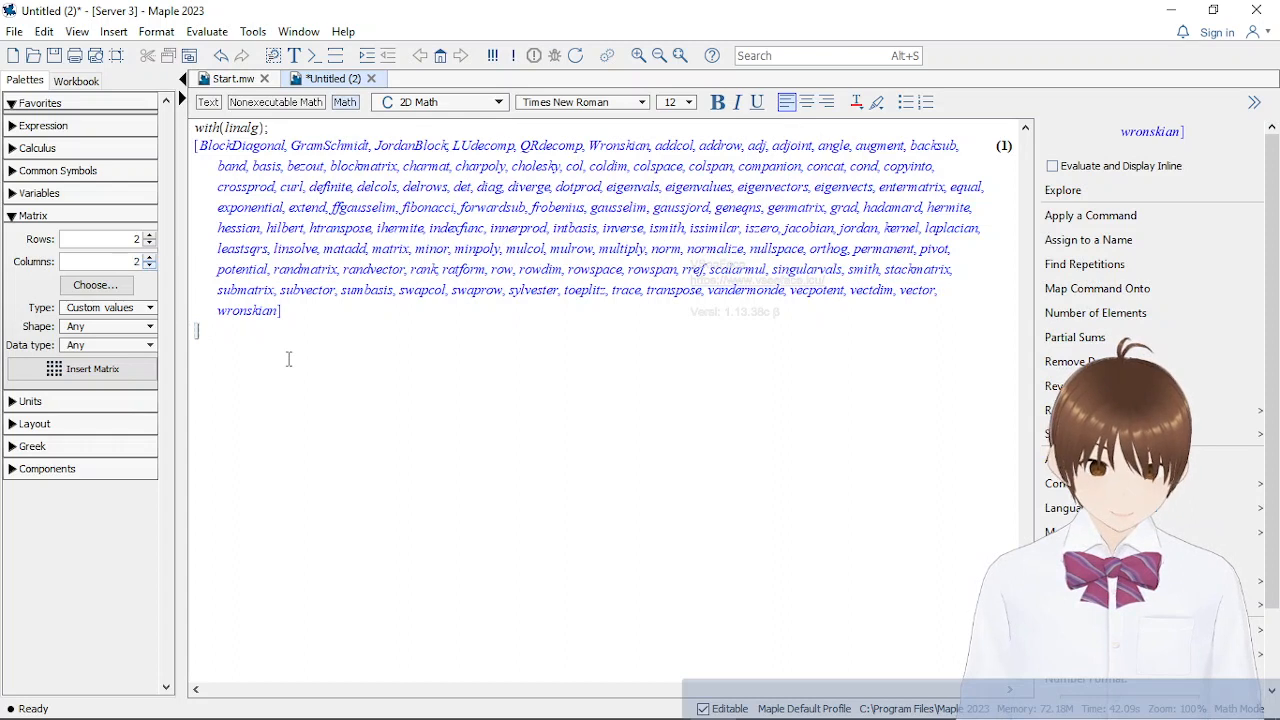
{"action": "type", "text": "a"}
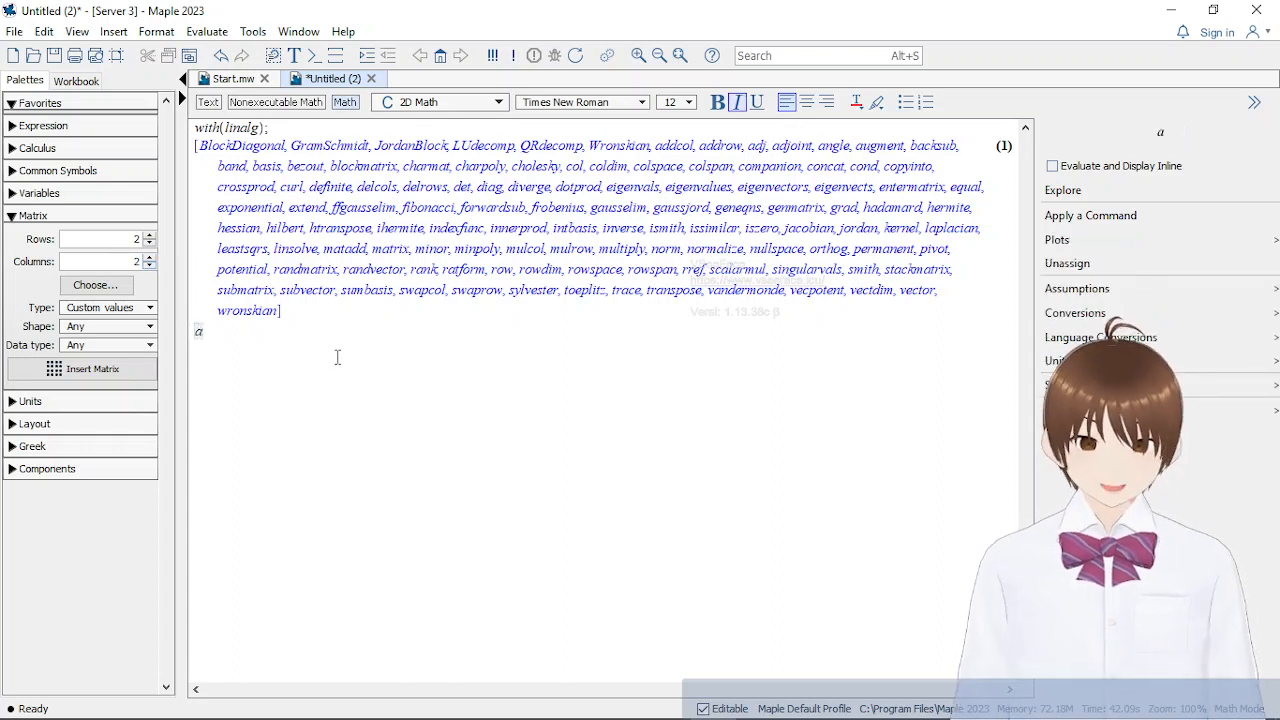
{"action": "type", "text": ":="}
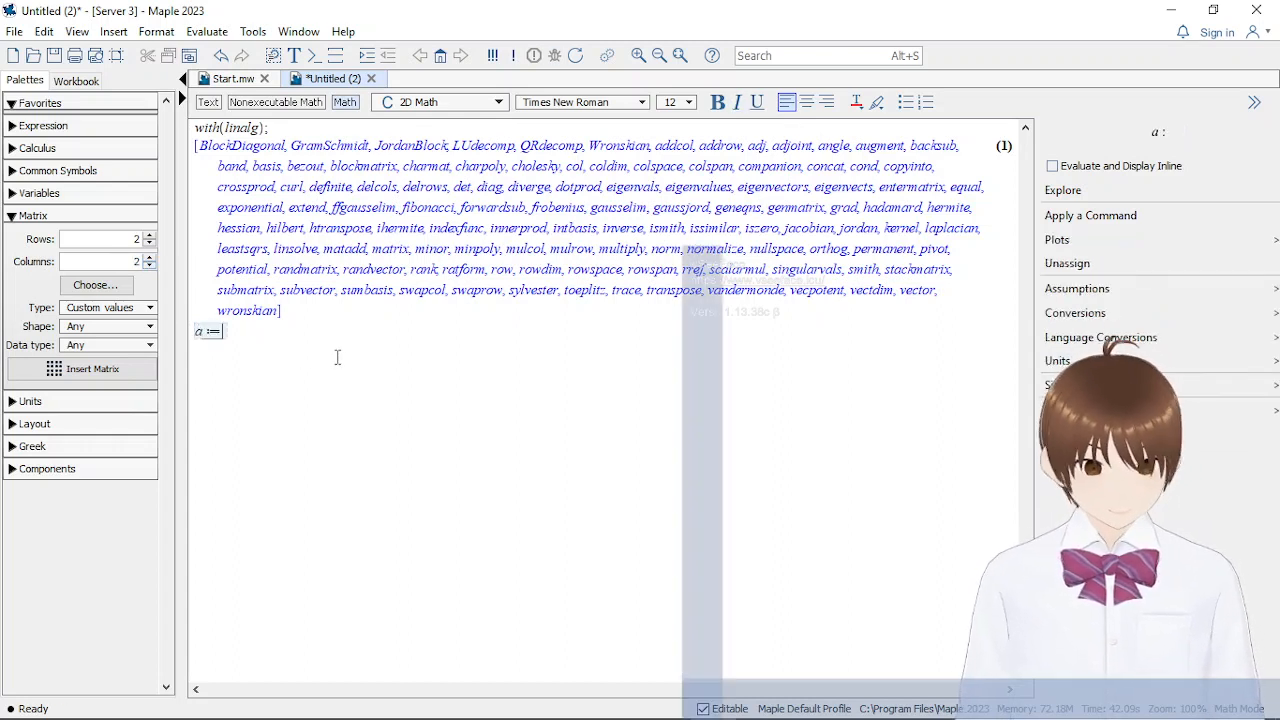
{"action": "left_click", "coordinate": [98, 368]}
Fill the 2×2 matrix assigned to a with 2 and 5 in the first row and 4 and 3 in the second
{"action": "mouse_move", "coordinate": [590, 703]}
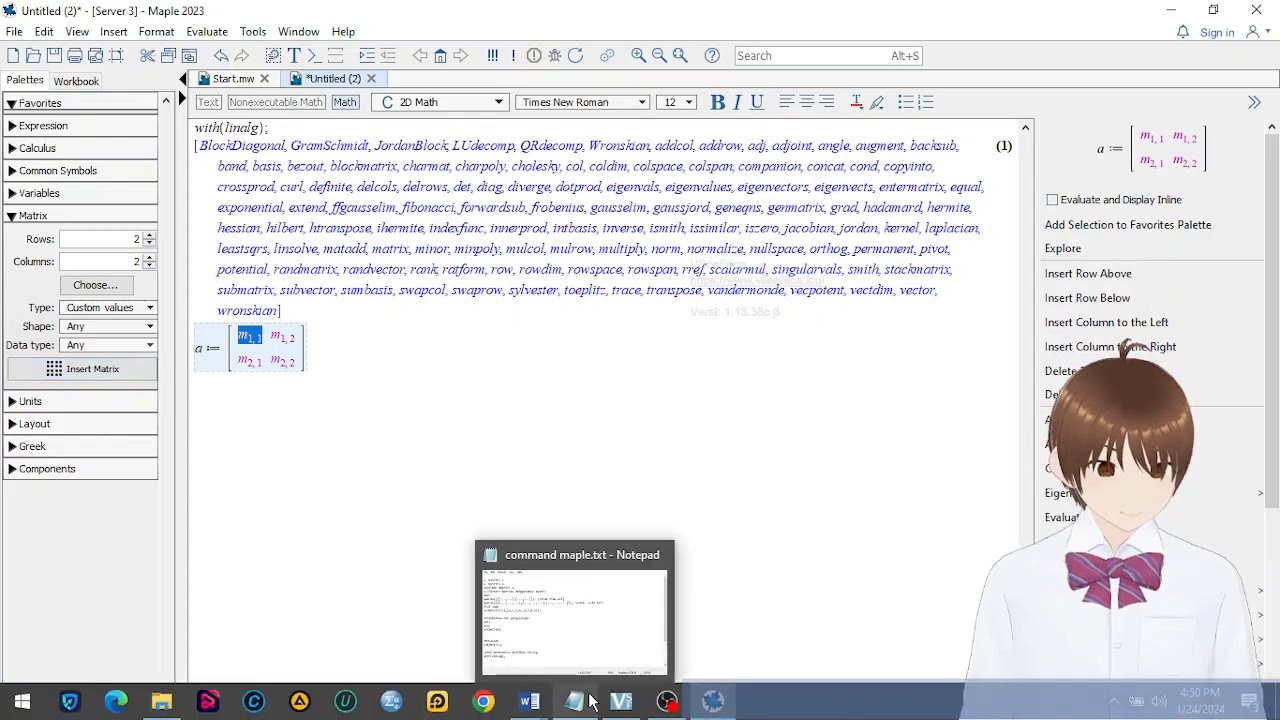
{"action": "mouse_move", "coordinate": [529, 702]}
{"action": "mouse_move", "coordinate": [503, 646]}
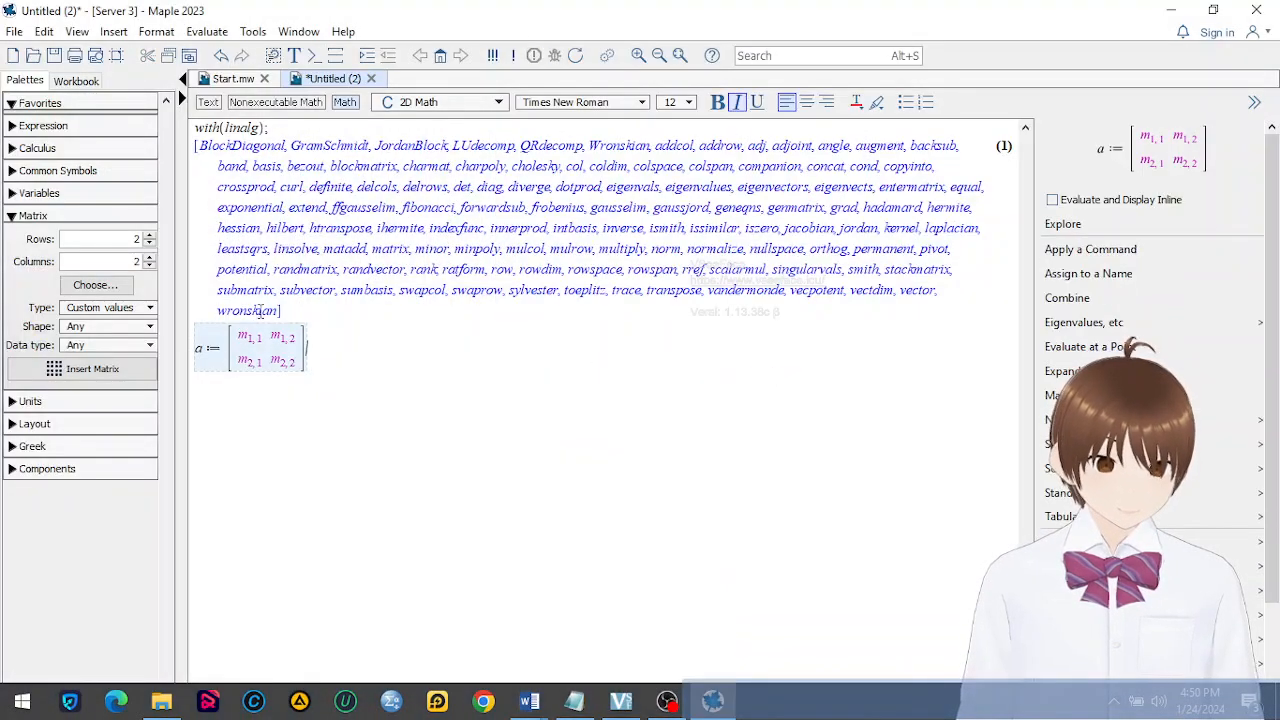
{"action": "left_click", "coordinate": [250, 336]}
{"action": "type", "text": "2"}
{"action": "left_click", "coordinate": [290, 337]}
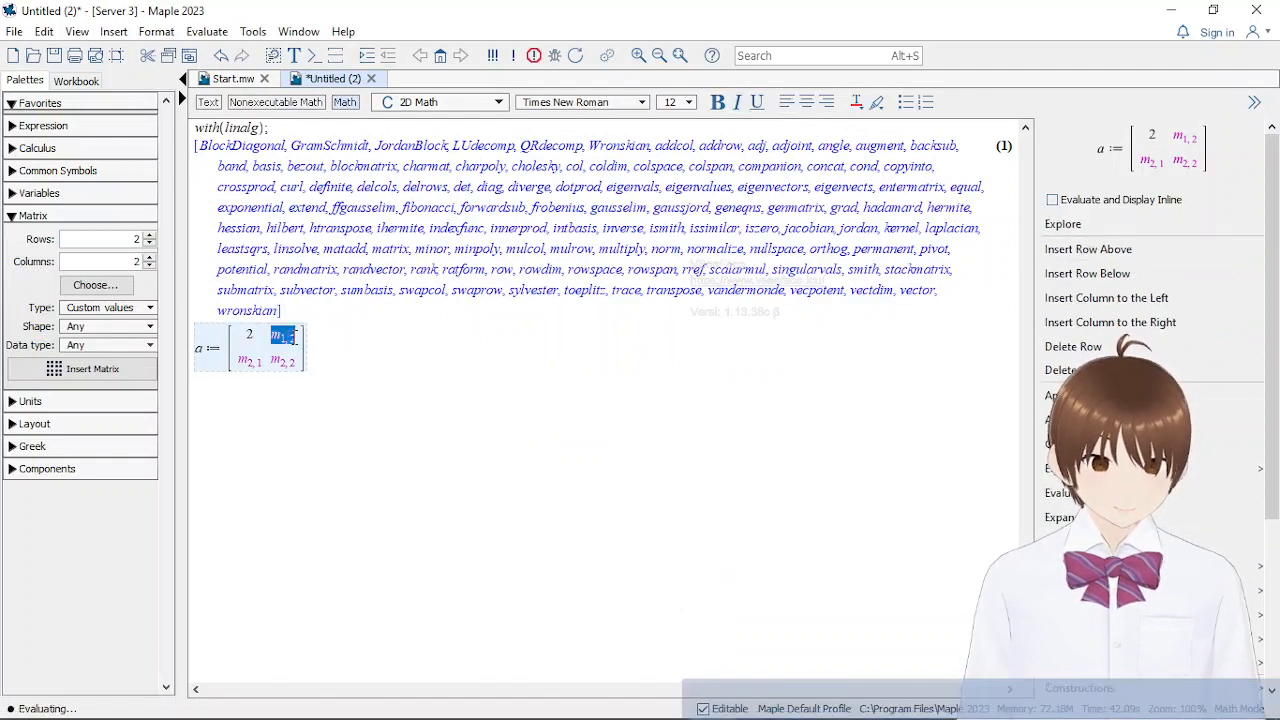
{"action": "type", "text": "5"}
{"action": "left_click", "coordinate": [244, 360]}
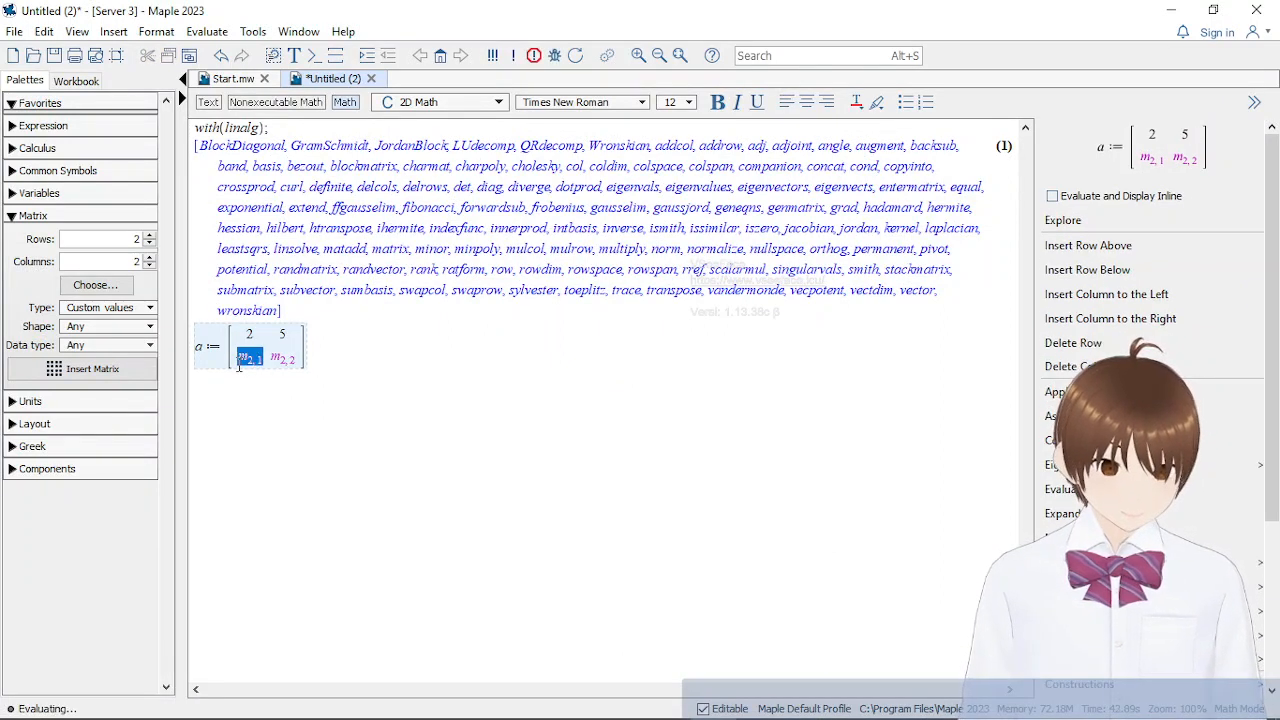
{"action": "type", "text": "4"}
{"action": "left_click_drag", "start_coordinate": [259, 361], "coordinate": [286, 366]}
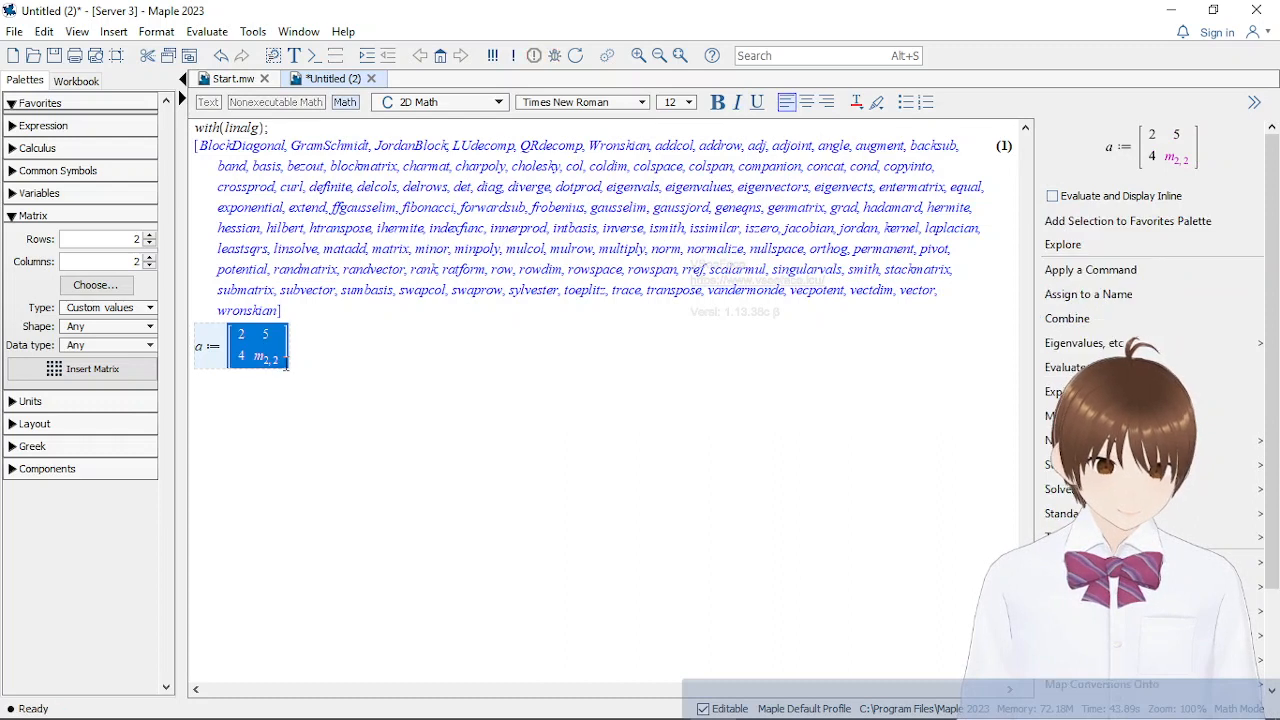
{"action": "left_click", "coordinate": [262, 358]}
{"action": "type", "text": "3"}
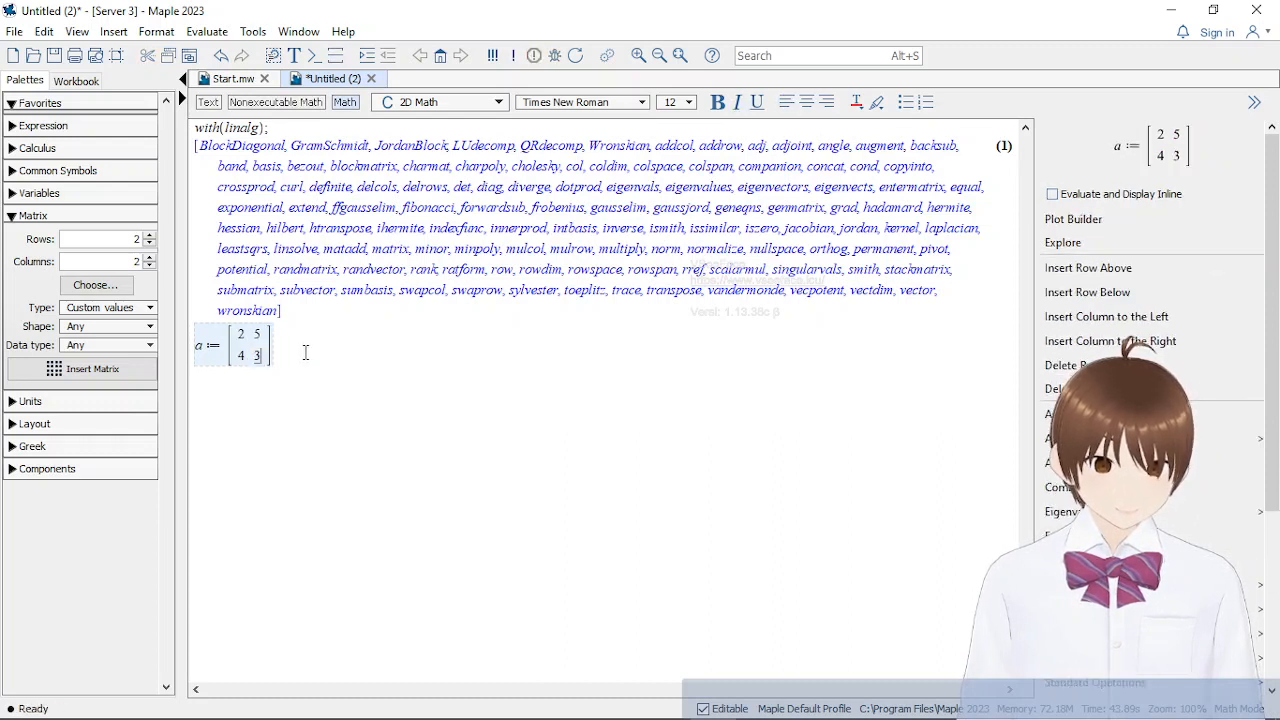
End the assignment of matrix a with a semicolon and evaluate it
{"action": "key", "text": "Right"}
{"action": "type", "text": ";"}
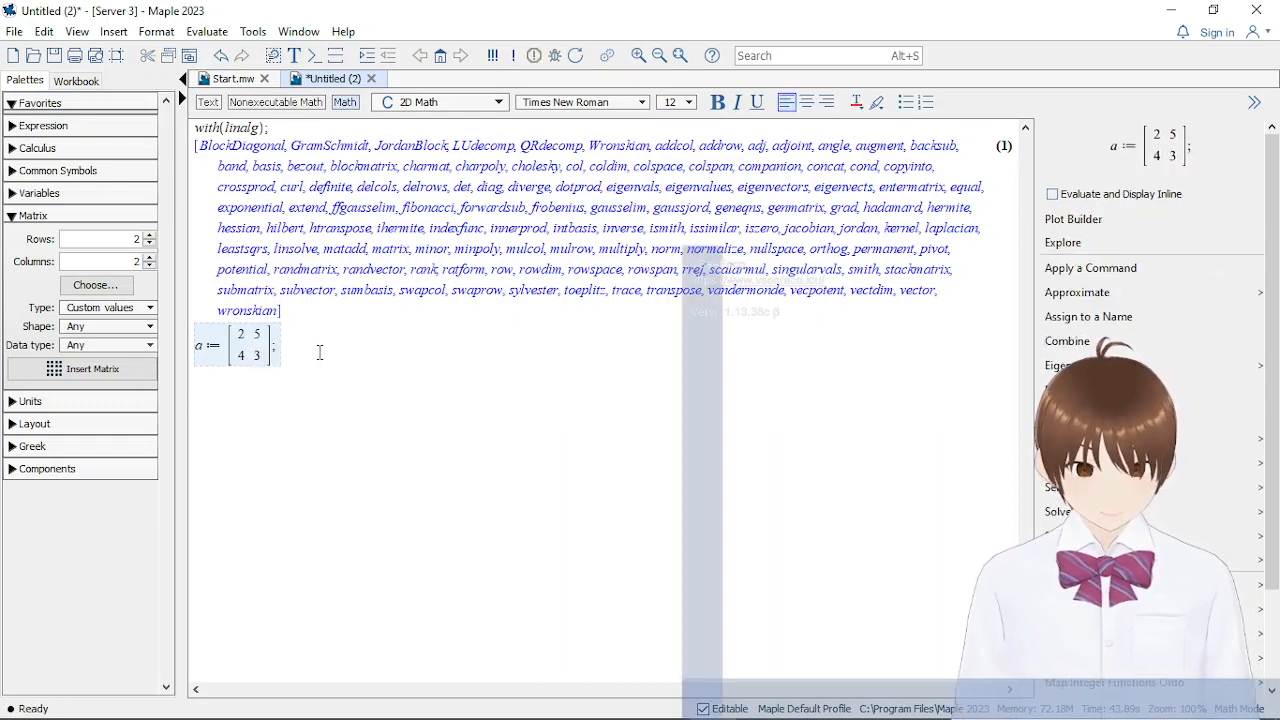
{"action": "key", "text": "Return"}
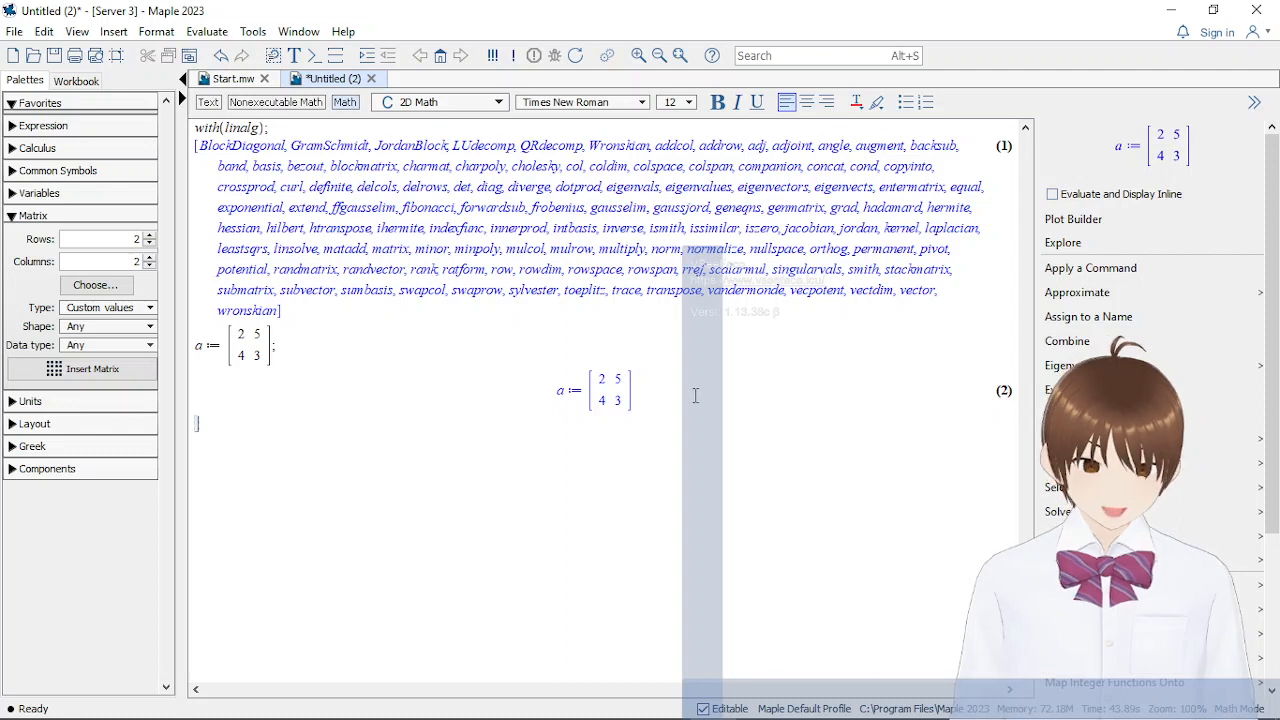
Switch to the Materi matrik Maple.docx notes in Word and review the 2×2 determinant formula and the worked solution for matrix A
{"action": "mouse_move", "coordinate": [538, 708]}
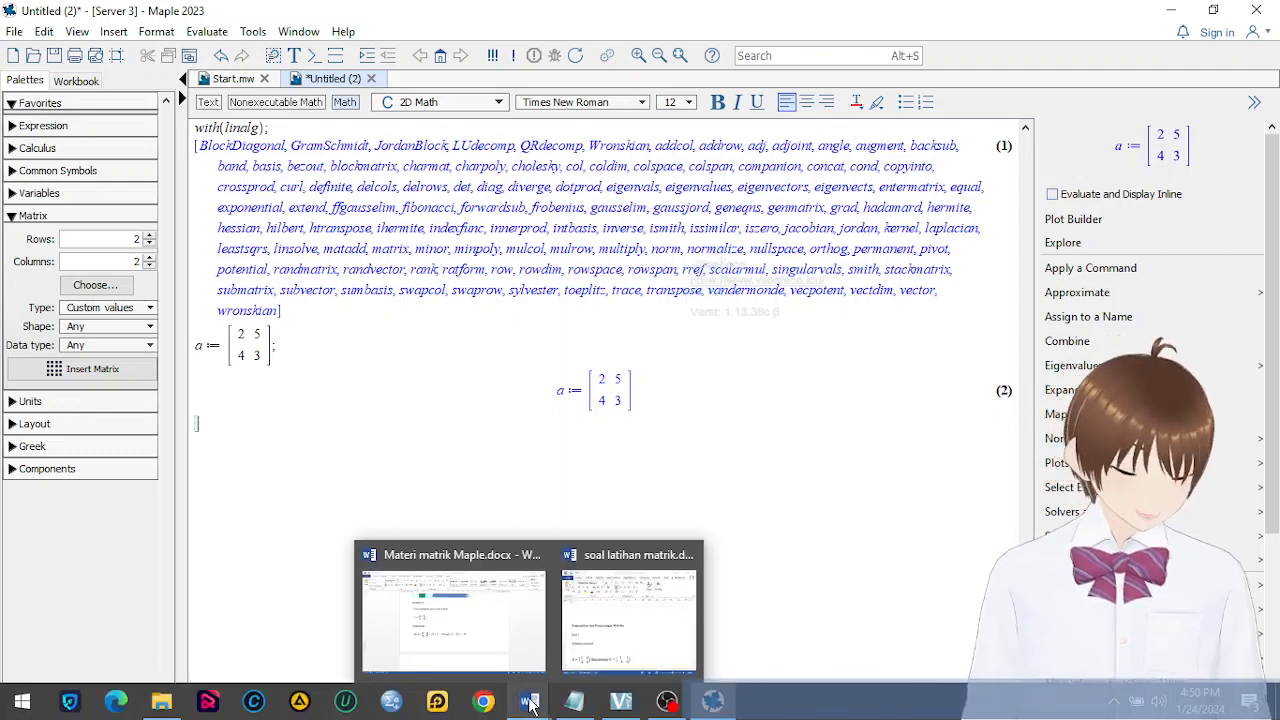
{"action": "left_click", "coordinate": [488, 645]}
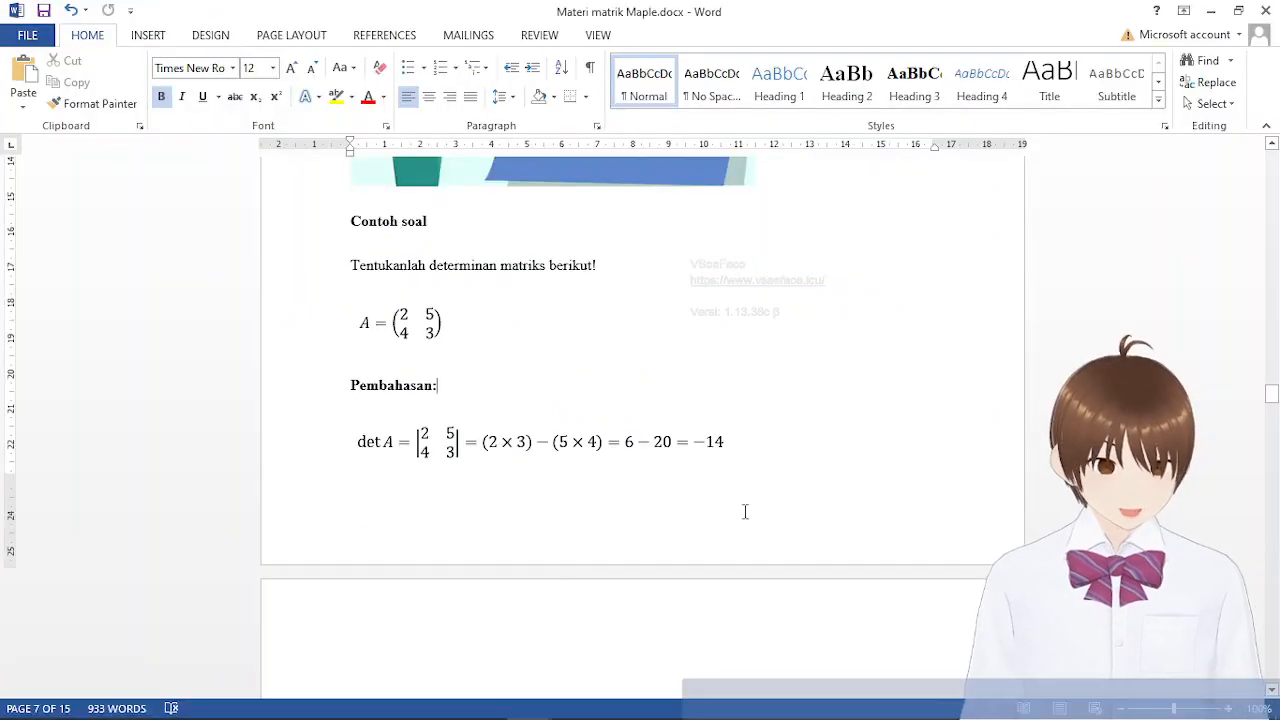
{"action": "scroll", "coordinate": [746, 512], "scroll_direction": "down", "scroll_amount": 2}
{"action": "scroll", "coordinate": [737, 597], "scroll_direction": "up", "scroll_amount": 4}
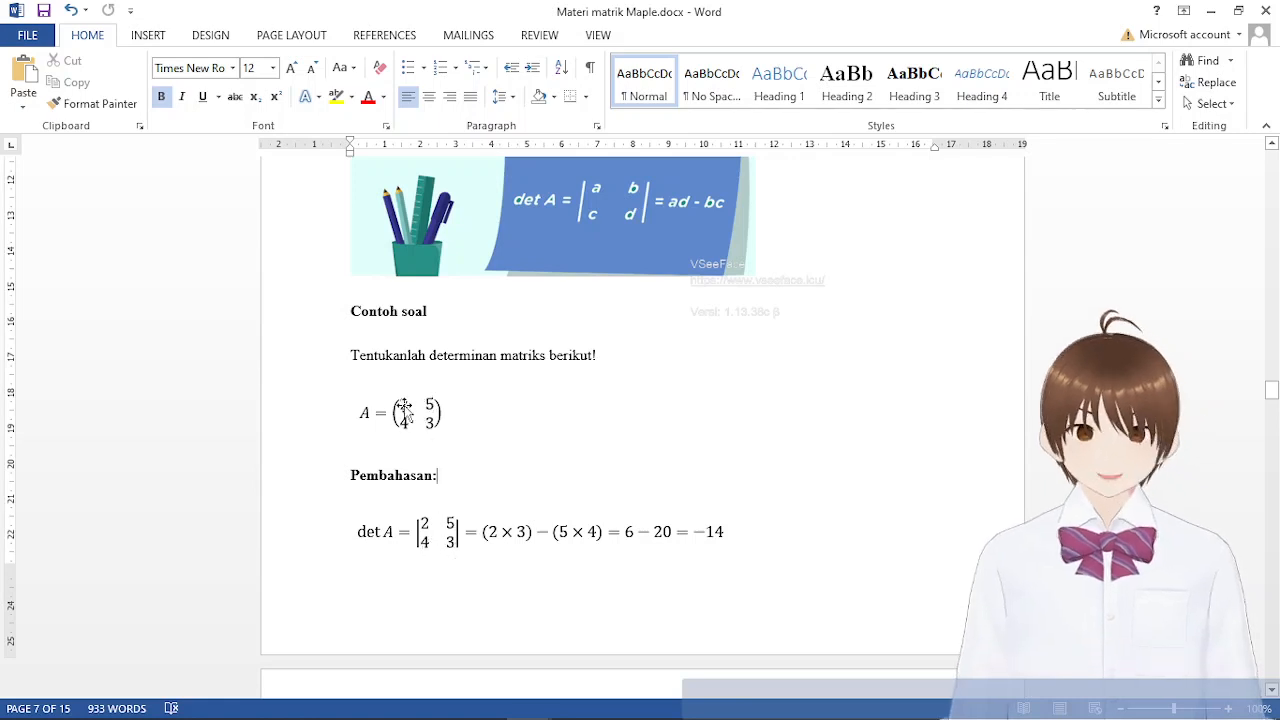
{"action": "scroll", "coordinate": [583, 620], "scroll_direction": "up", "scroll_amount": 2}
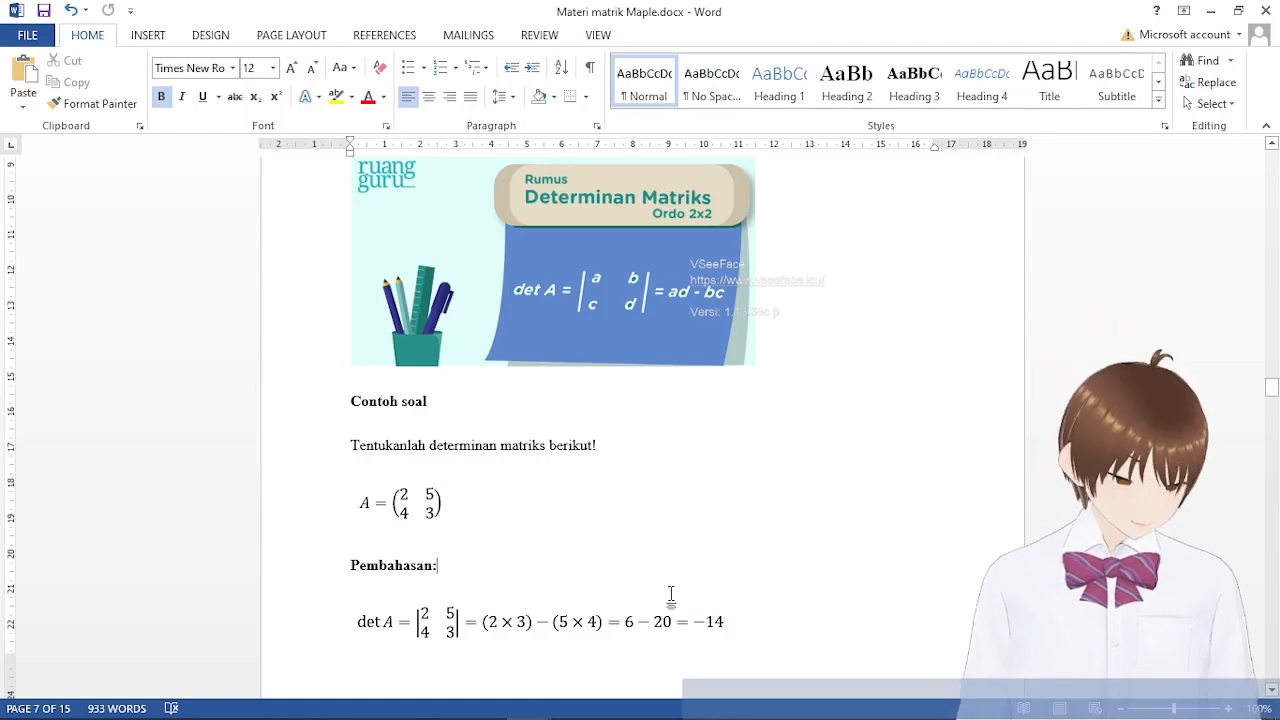
Switch back to Maple and compute the determinant of matrix a by evaluating det(a); below the assignment
{"action": "left_click", "coordinate": [712, 700]}
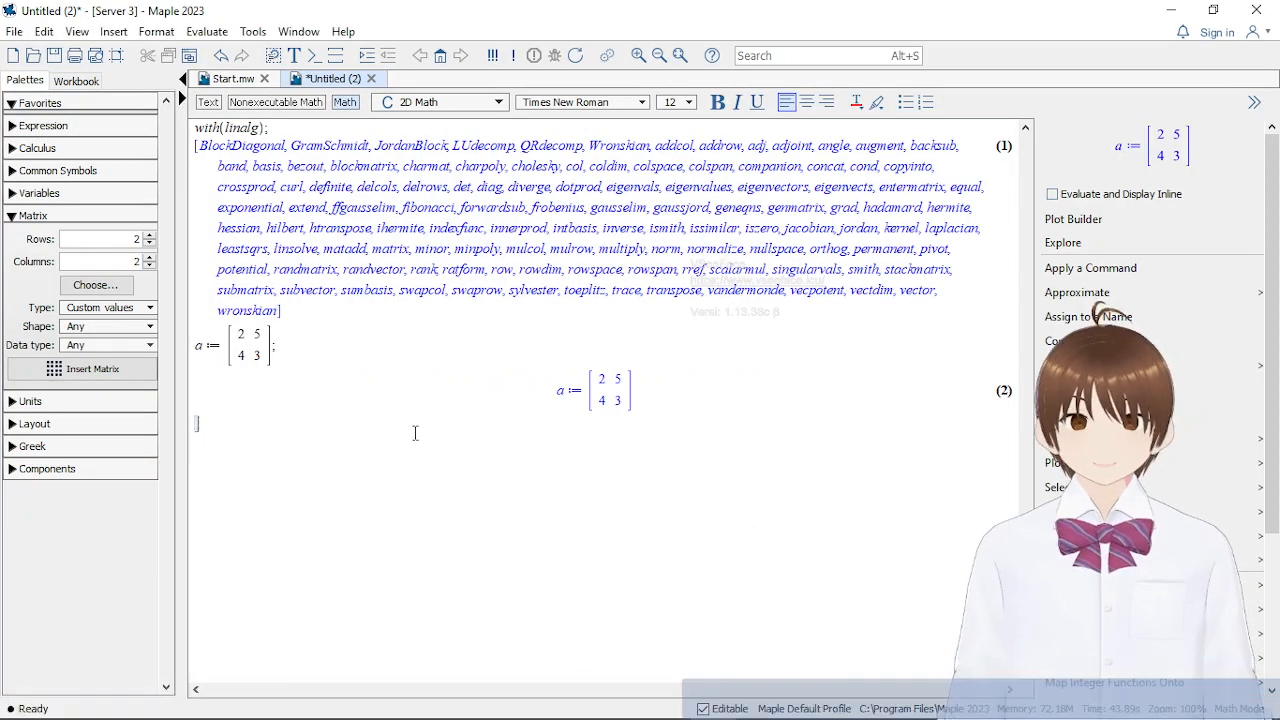
{"action": "type", "text": "de"}
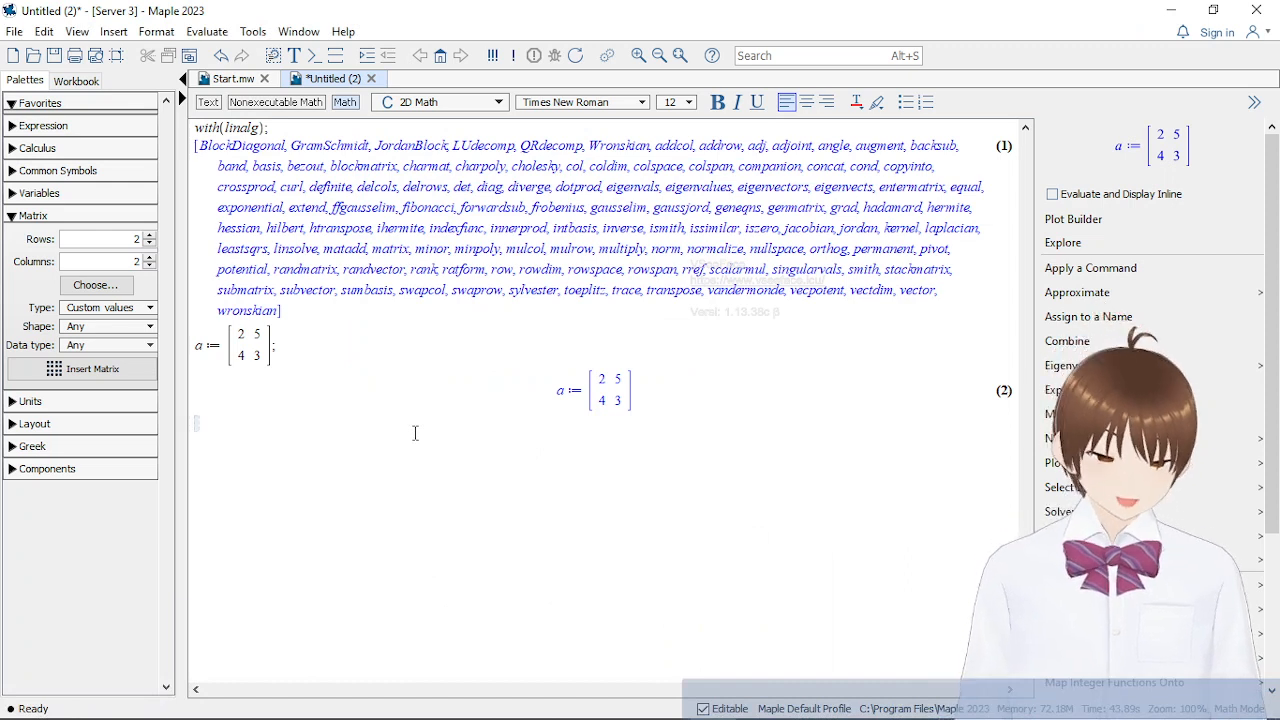
{"action": "type", "text": "t"}
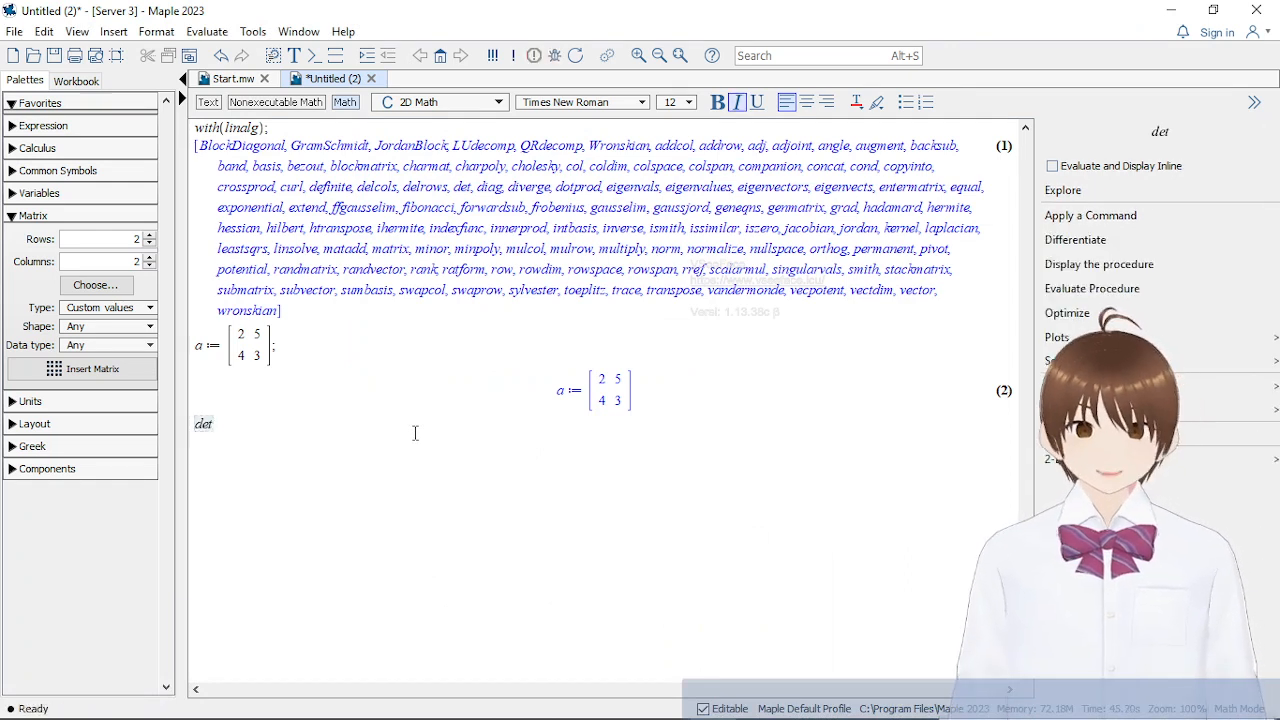
{"action": "type", "text": "(a)"}
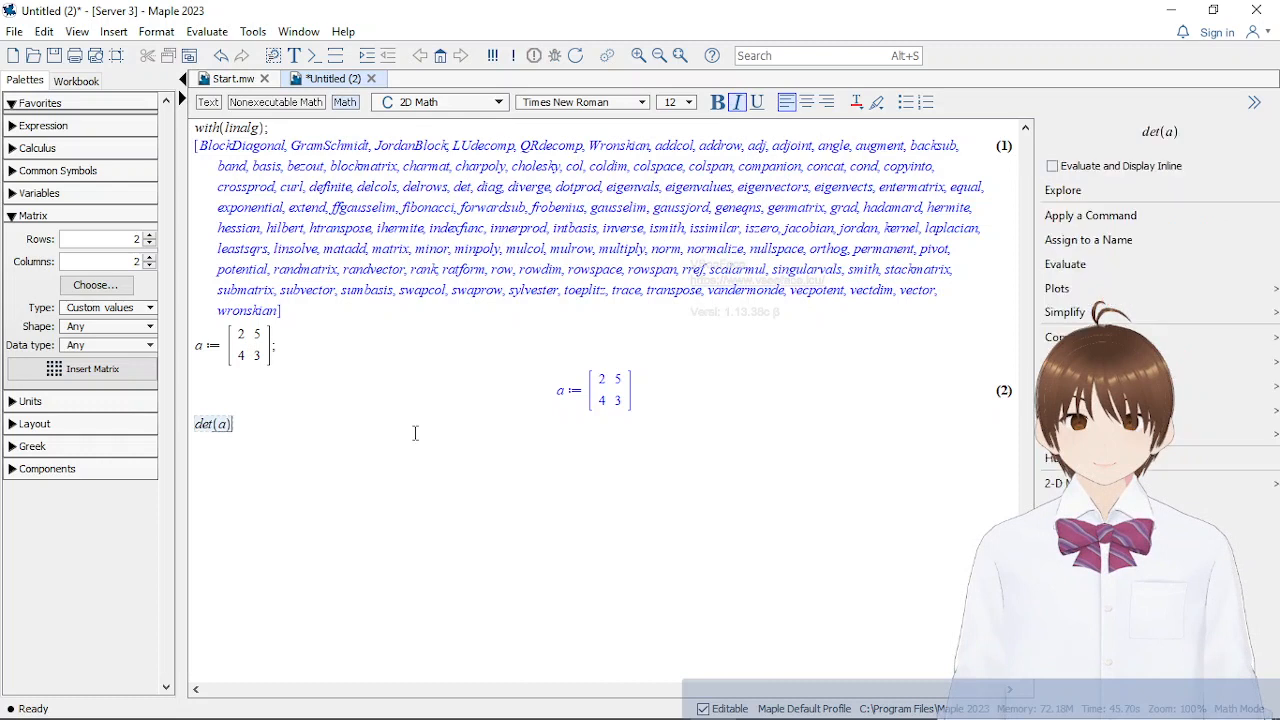
{"action": "type", "text": ";"}
{"action": "key", "text": "Return"}
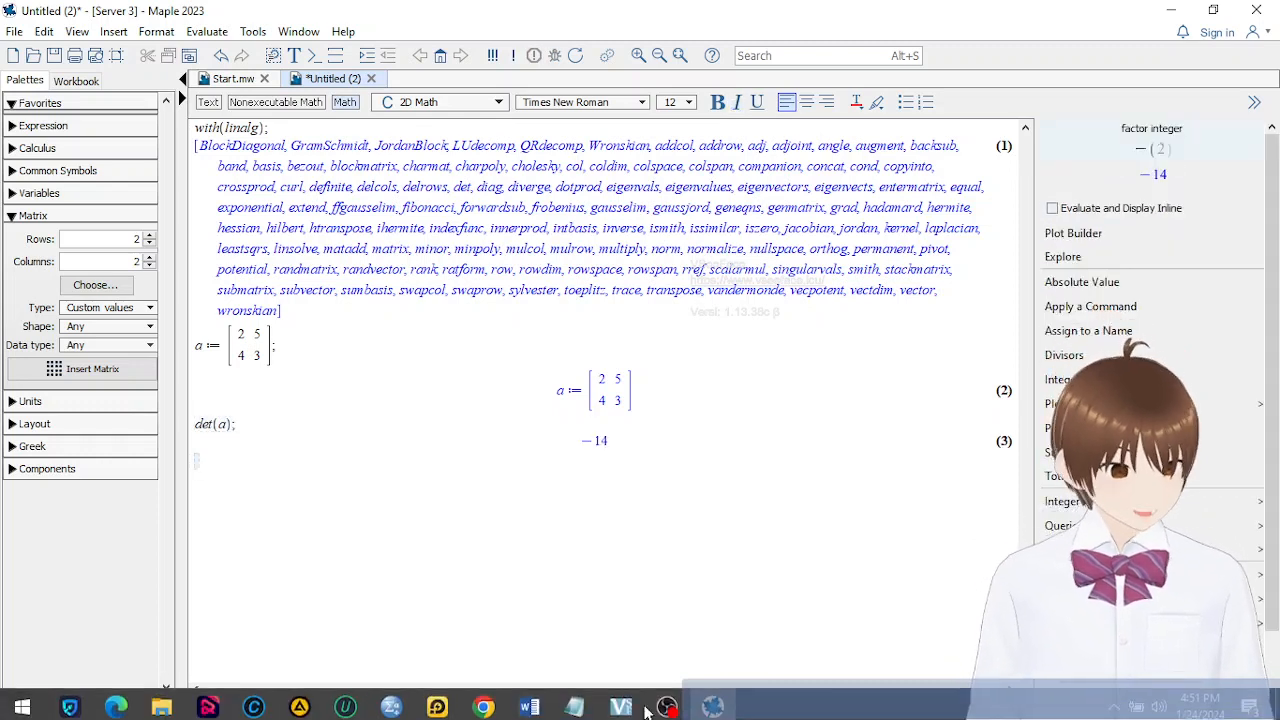
Switch to the Word notes, compare the worked 2×2 determinant, and read the section on 3×3 determinants with the Sarrus and minor-cofactor methods
{"action": "mouse_move", "coordinate": [537, 700]}
{"action": "left_click", "coordinate": [453, 612]}
{"action": "scroll", "coordinate": [662, 540], "scroll_direction": "down", "scroll_amount": 2}
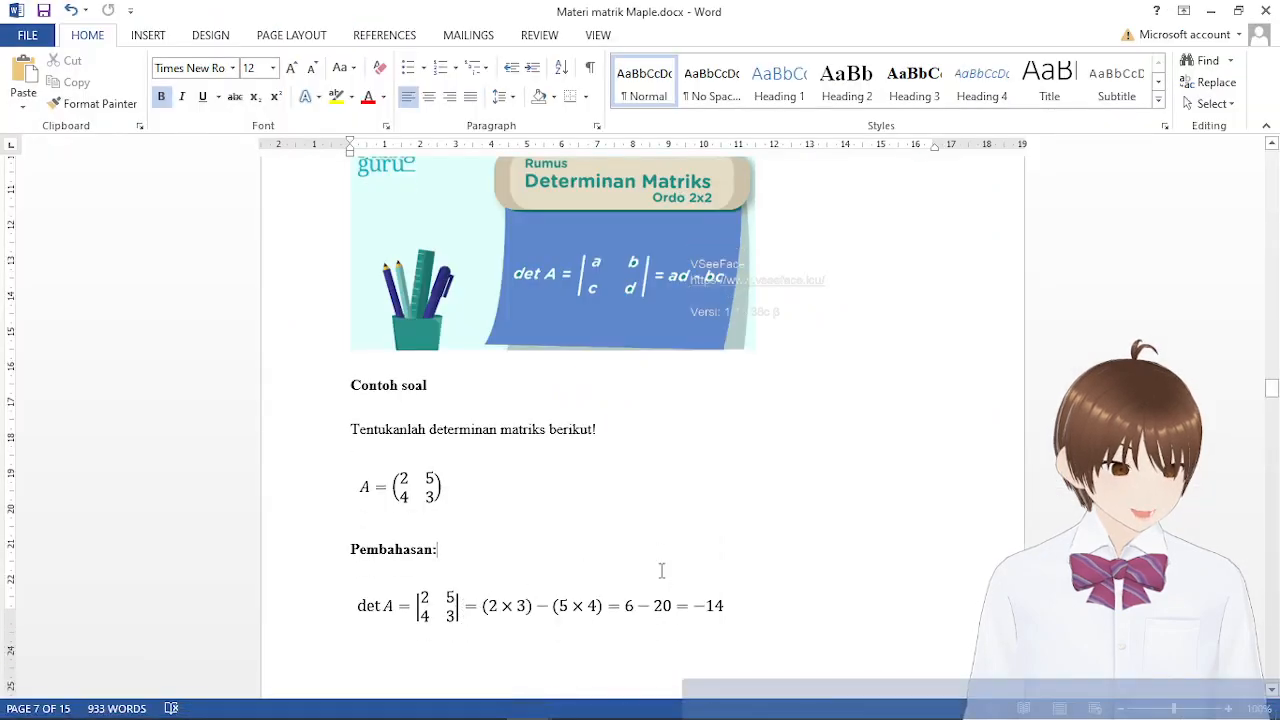
{"action": "scroll", "coordinate": [652, 579], "scroll_direction": "down", "scroll_amount": 6}
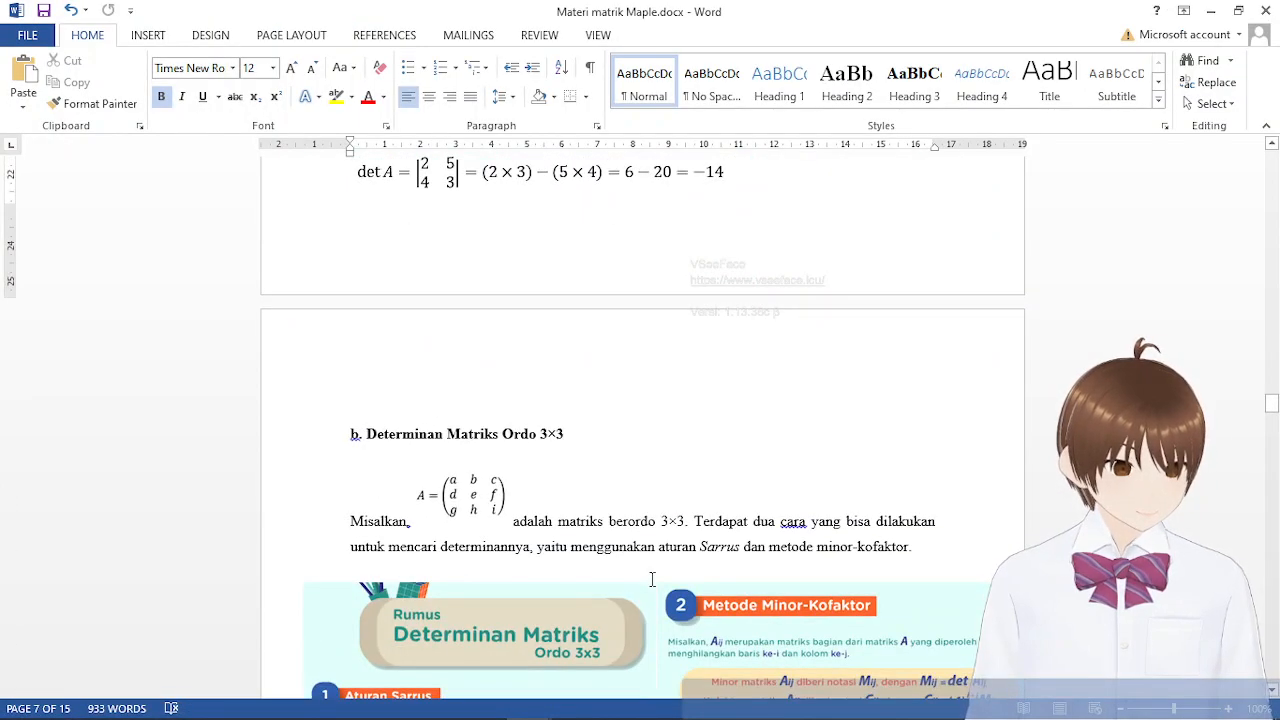
{"action": "scroll", "coordinate": [668, 380], "scroll_direction": "down", "scroll_amount": 5}
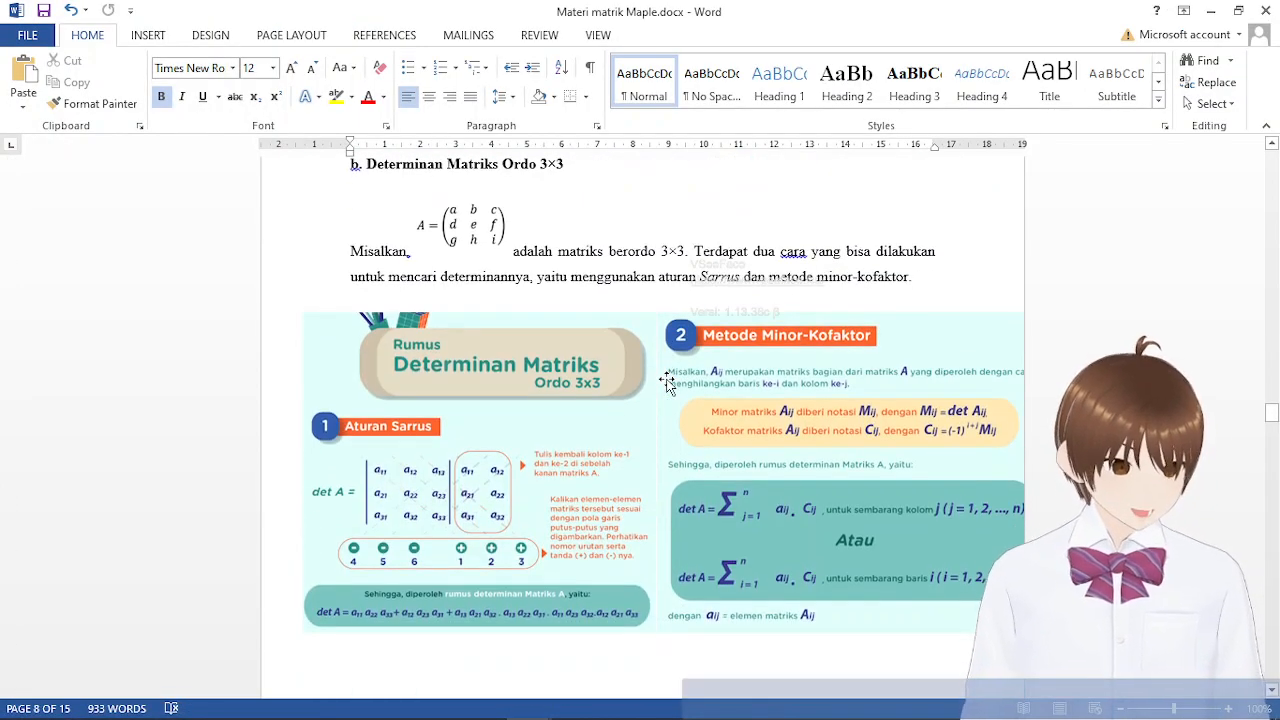
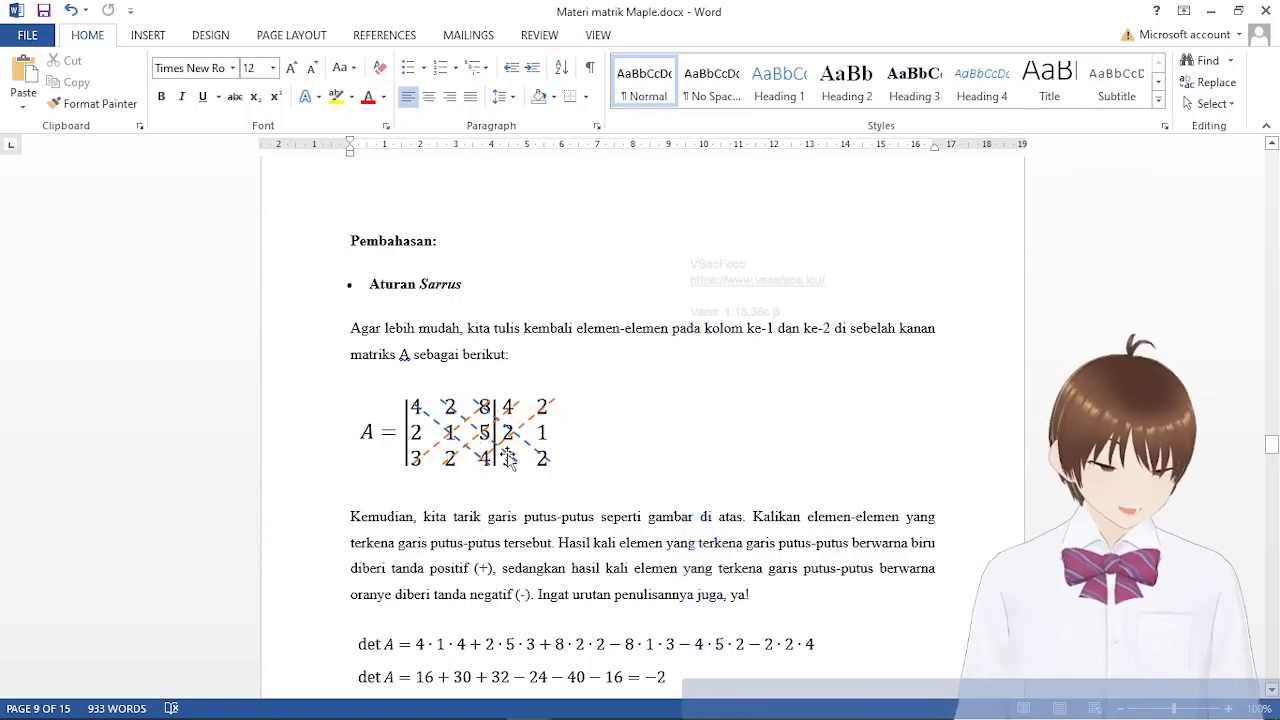
Review the Sarrus rule solution for the 3×3 example in the Word notes and the problem's matrix A
{"action": "scroll", "coordinate": [676, 446], "scroll_direction": "down", "scroll_amount": 4}
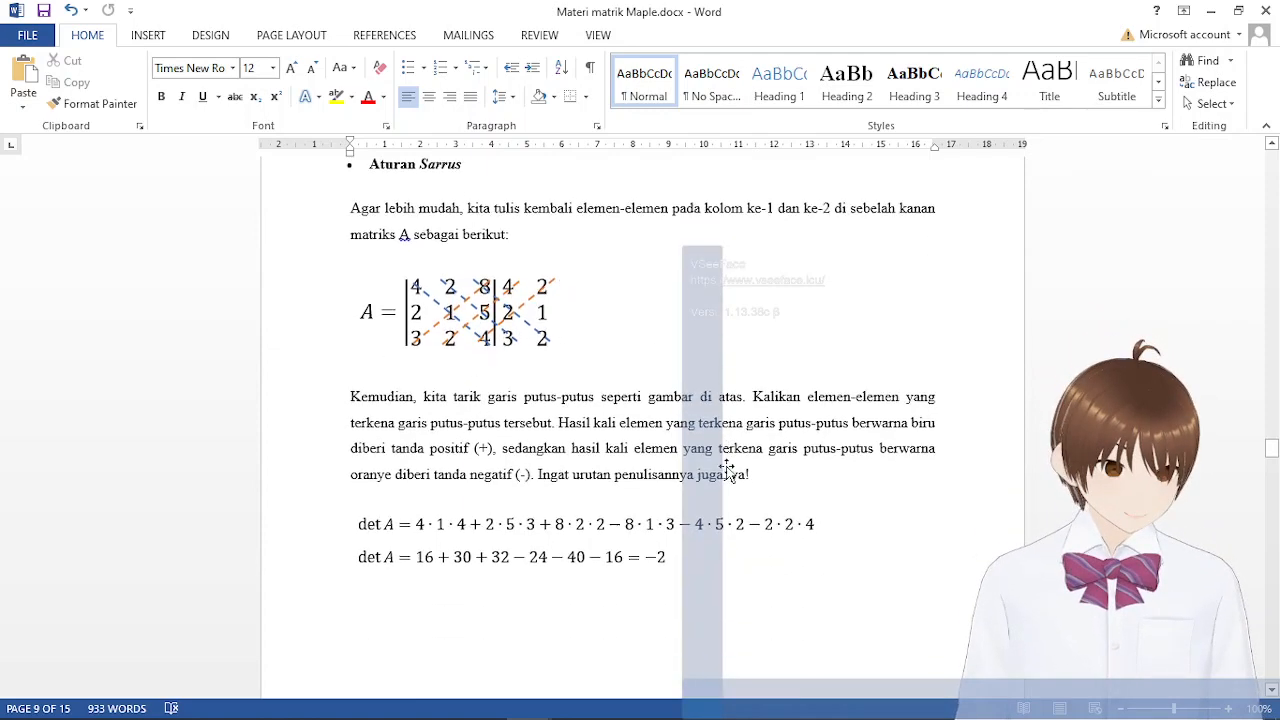
{"action": "scroll", "coordinate": [537, 486], "scroll_direction": "up", "scroll_amount": 3}
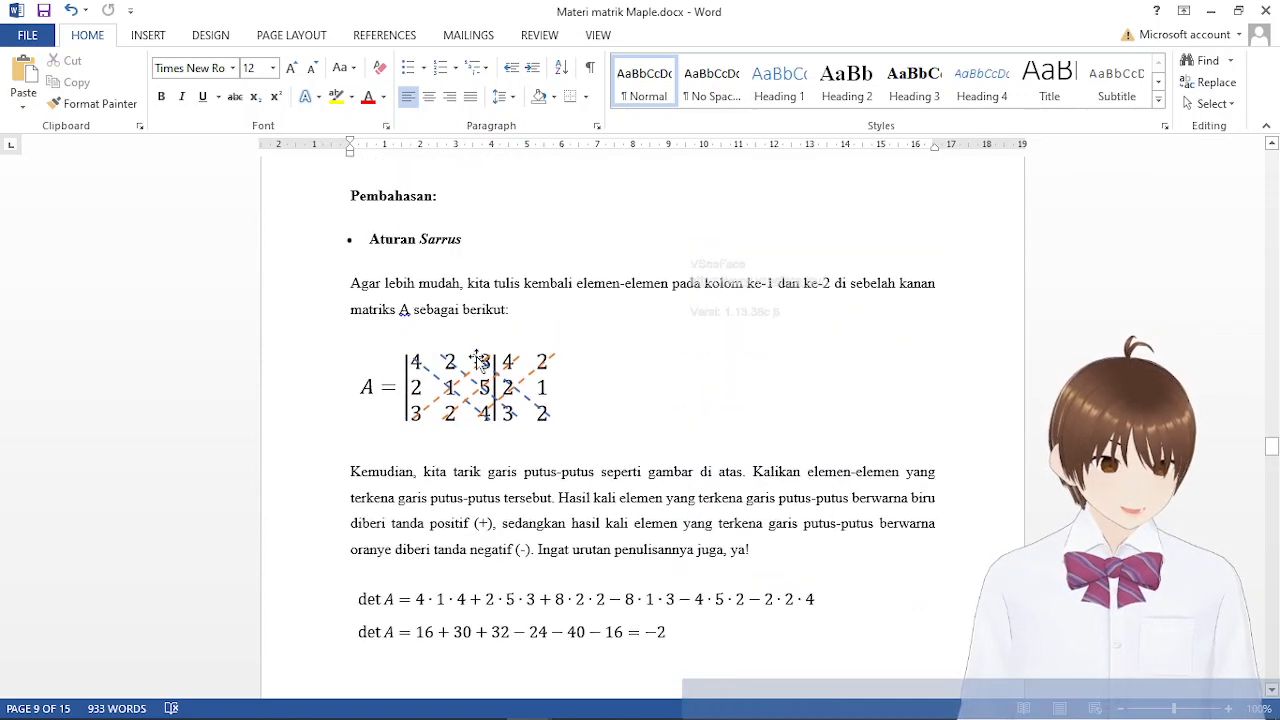
{"action": "left_click", "coordinate": [685, 628]}
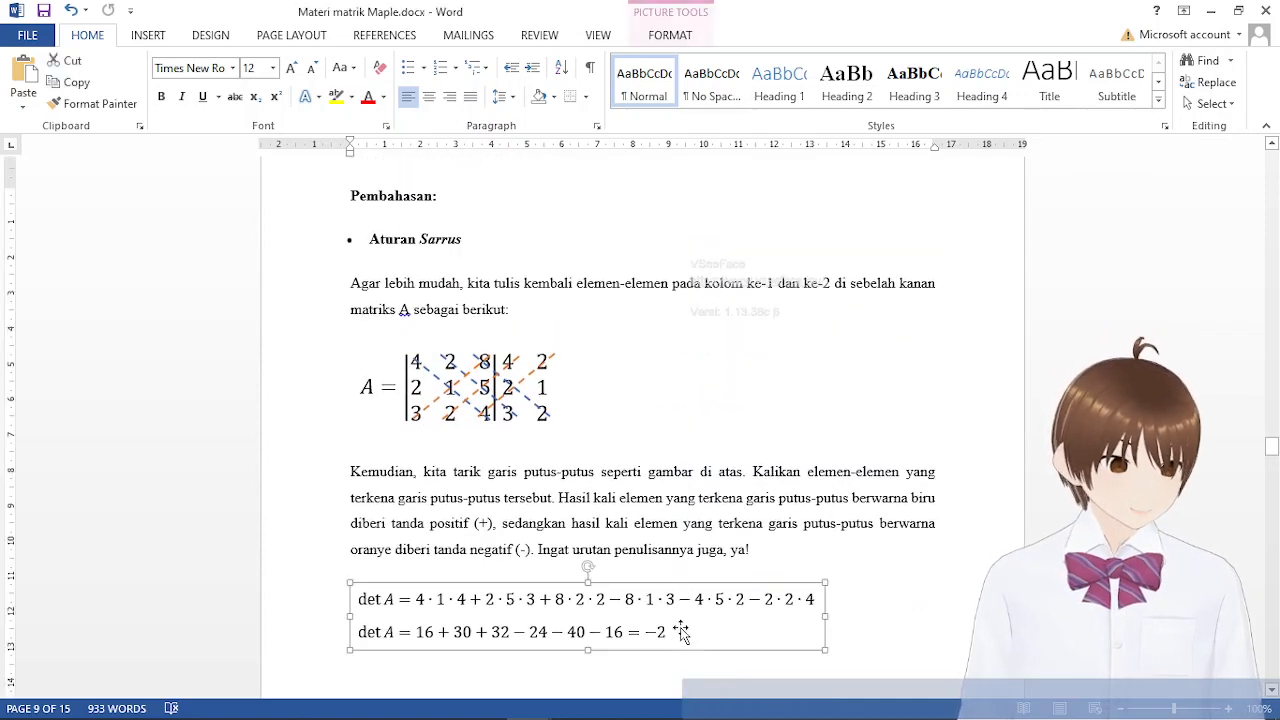
{"action": "left_click", "coordinate": [906, 617]}
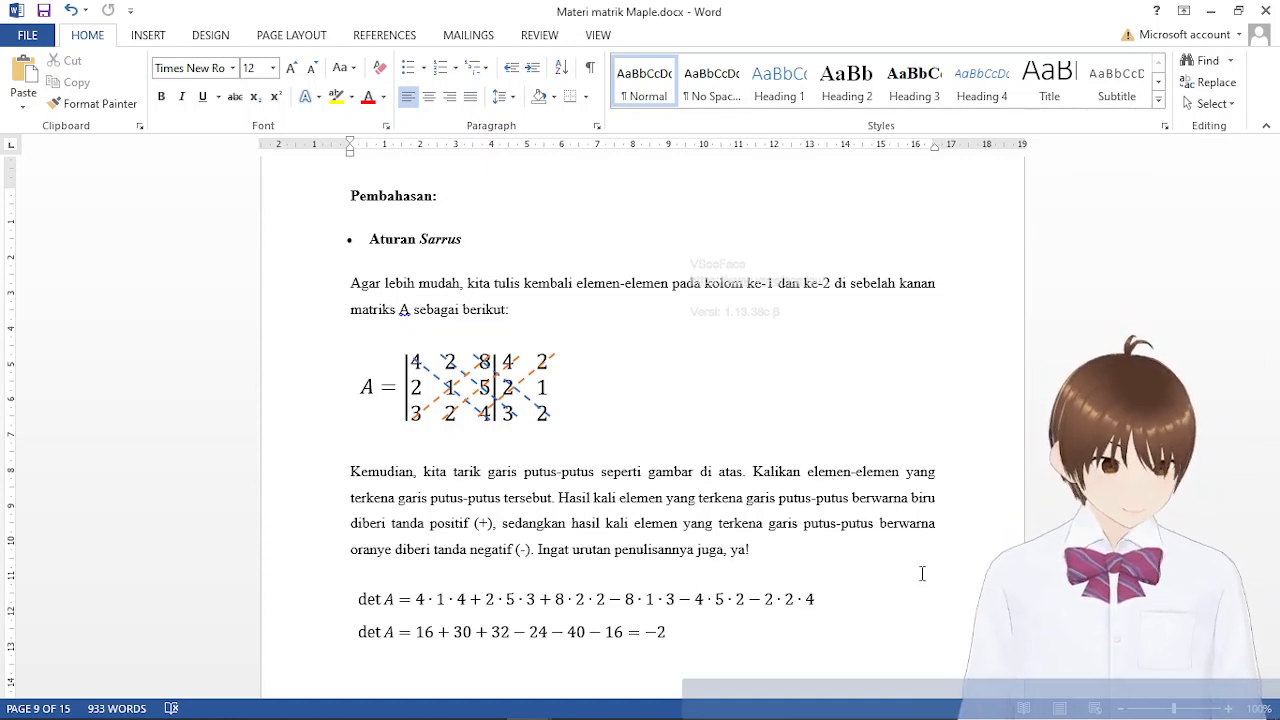
{"action": "scroll", "coordinate": [726, 583], "scroll_direction": "up", "scroll_amount": 8}
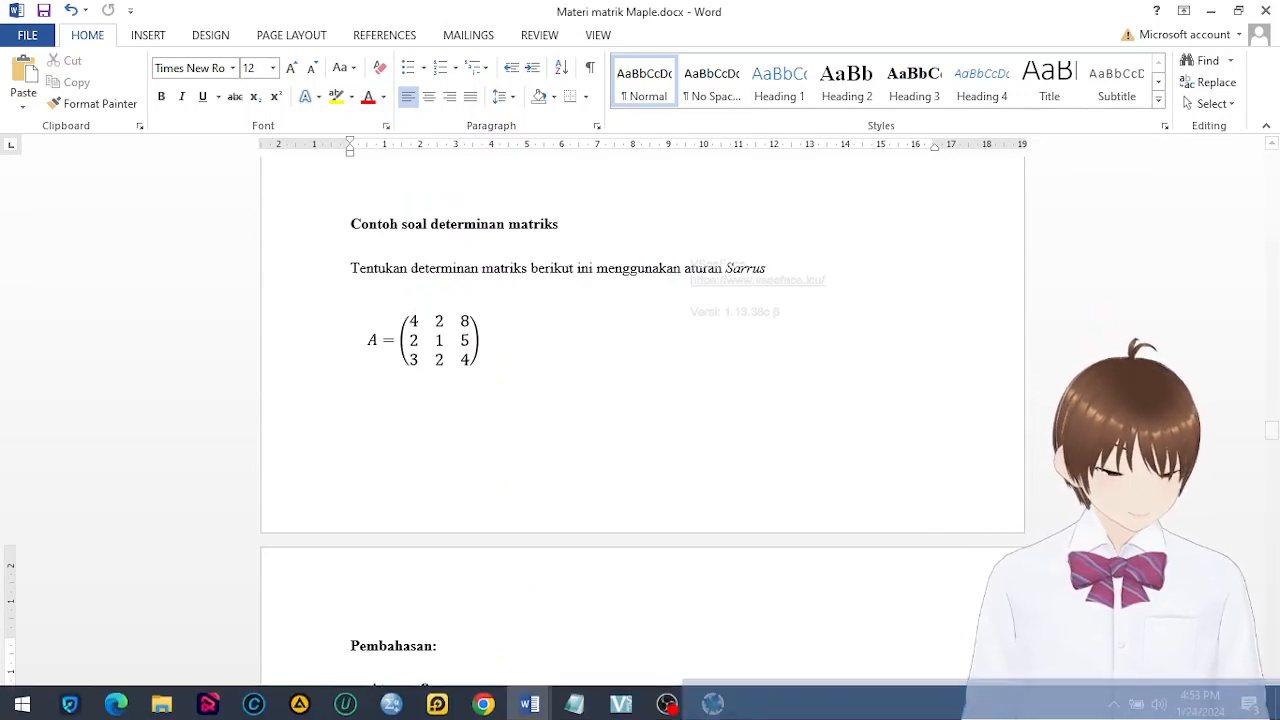
{"action": "scroll", "coordinate": [697, 536], "scroll_direction": "down", "scroll_amount": 3}
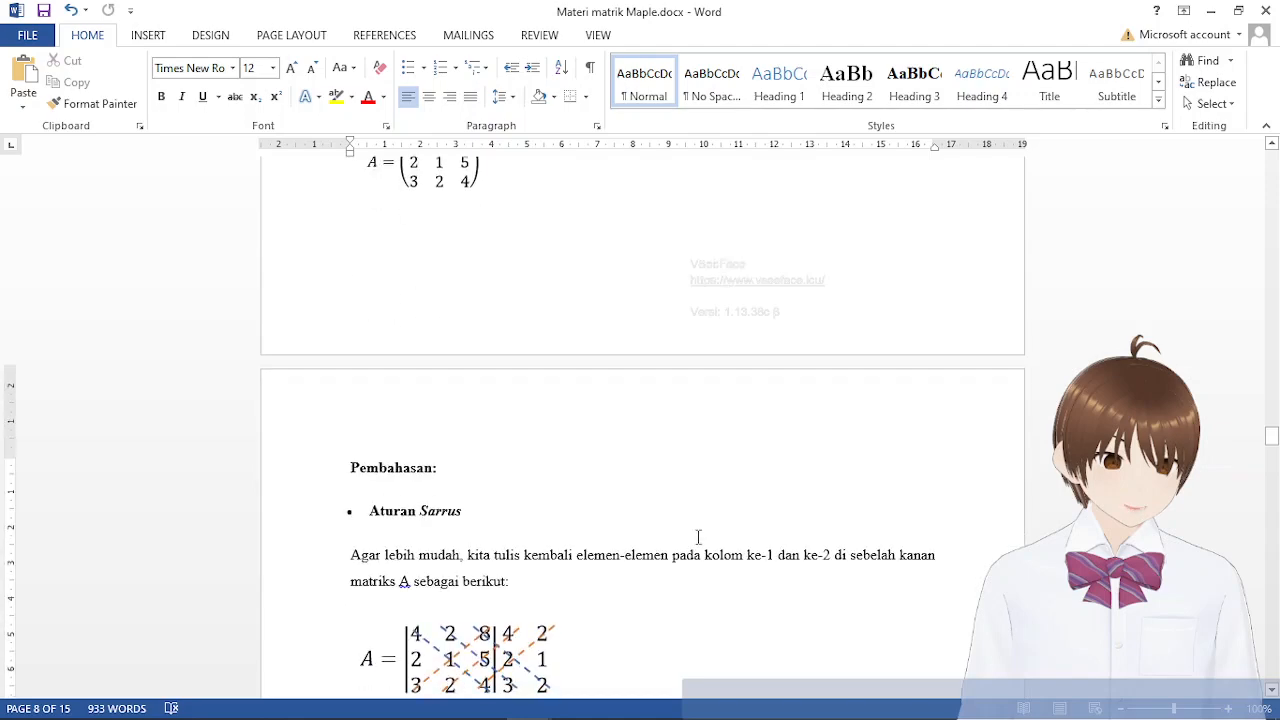
{"action": "scroll", "coordinate": [683, 523], "scroll_direction": "up", "scroll_amount": 3}
Switch to Maple and delete the 2×2 matrix a assignment and its determinant calculation, keeping the with(linalg); command
{"action": "left_click", "coordinate": [712, 702]}
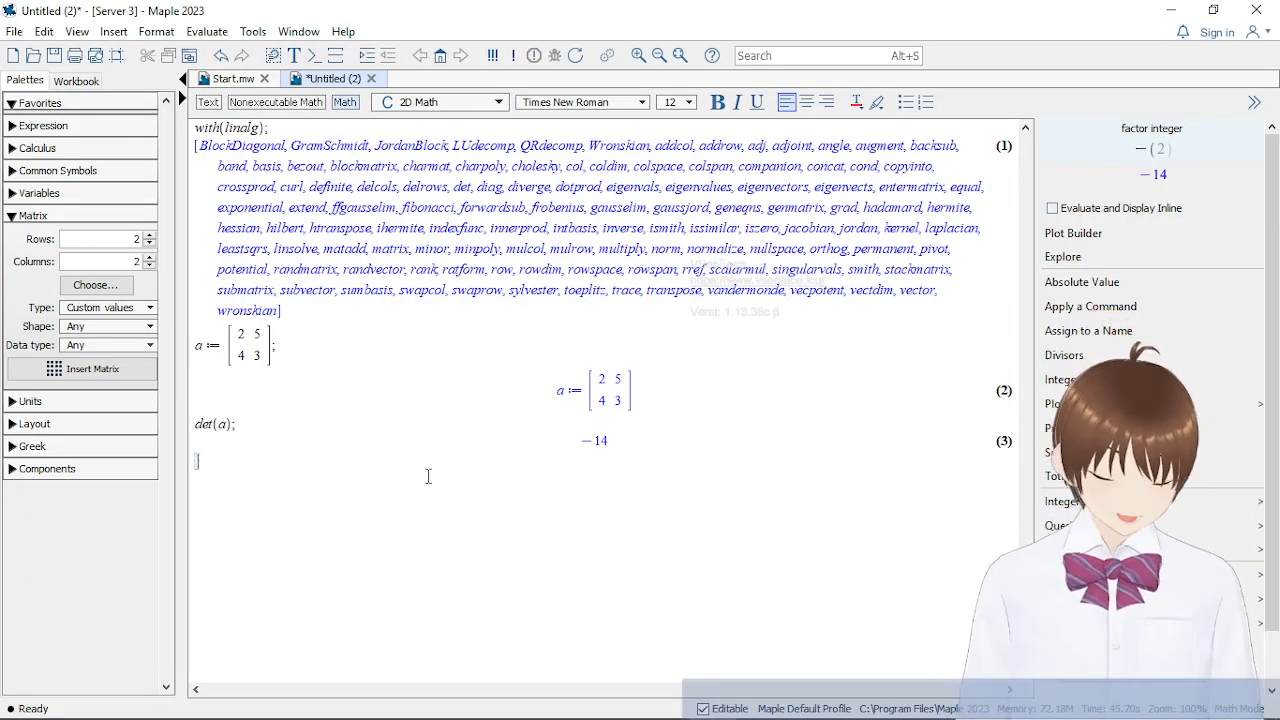
{"action": "left_click_drag", "start_coordinate": [477, 480], "coordinate": [200, 340]}
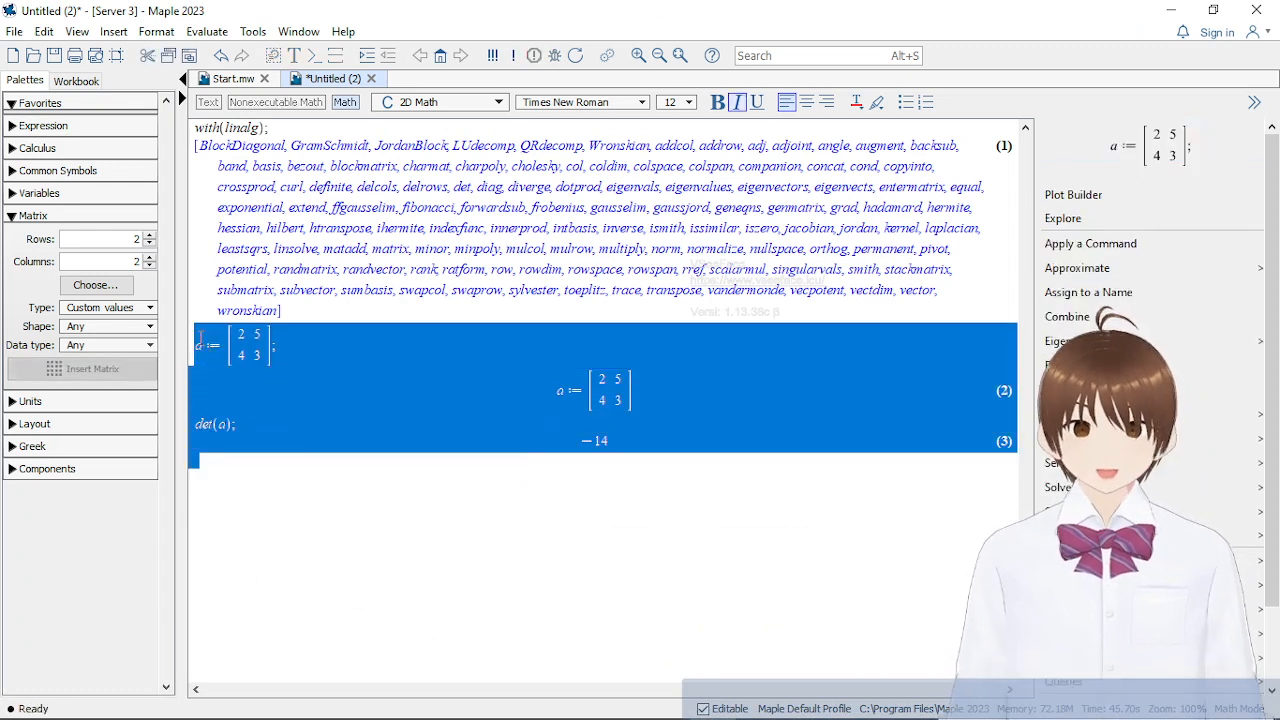
{"action": "key", "text": "Delete"}
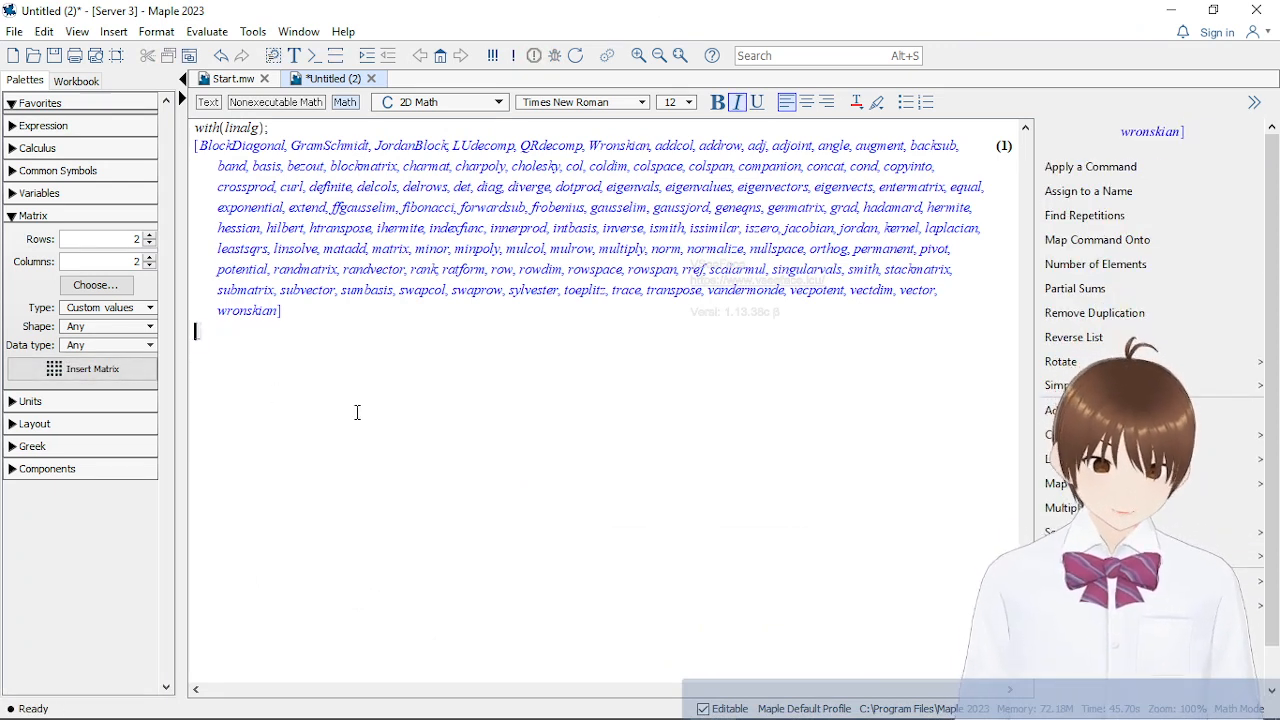
Begin a new assignment a := below the linalg output and insert a 3×3 matrix template
{"action": "type", "text": "a "}
{"action": "type", "text": ":"}
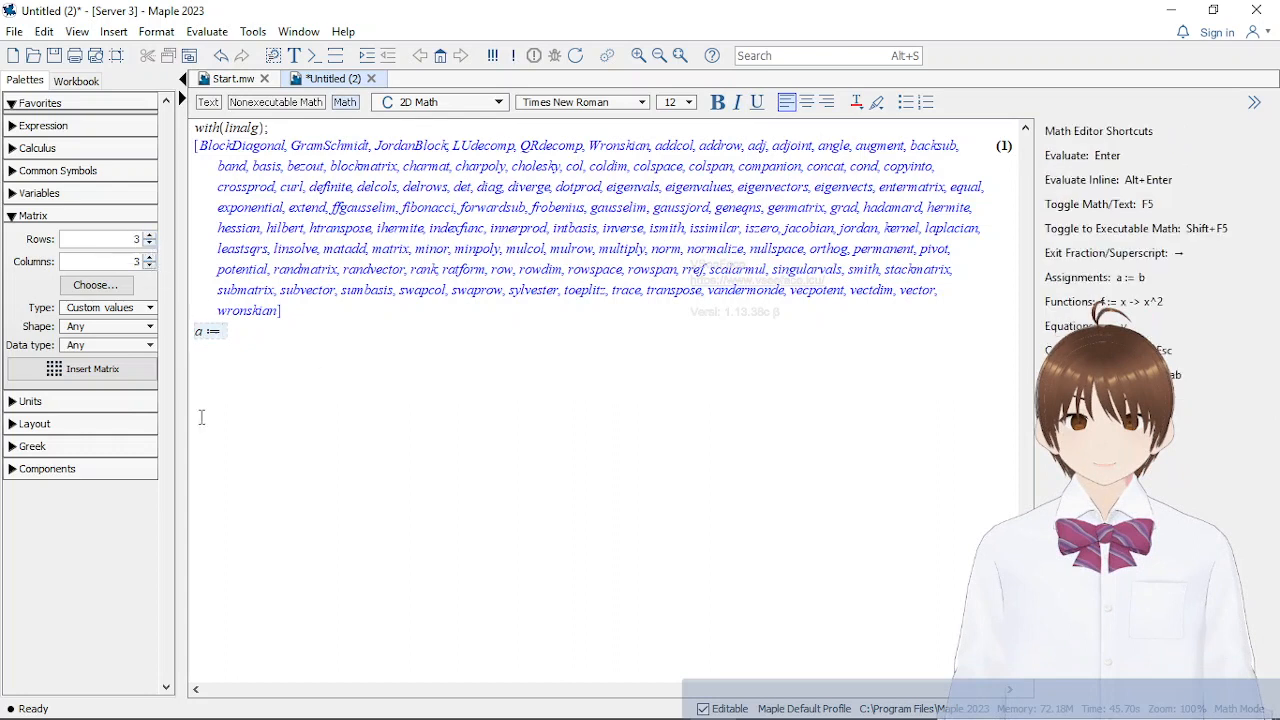
{"action": "left_click", "coordinate": [93, 369]}
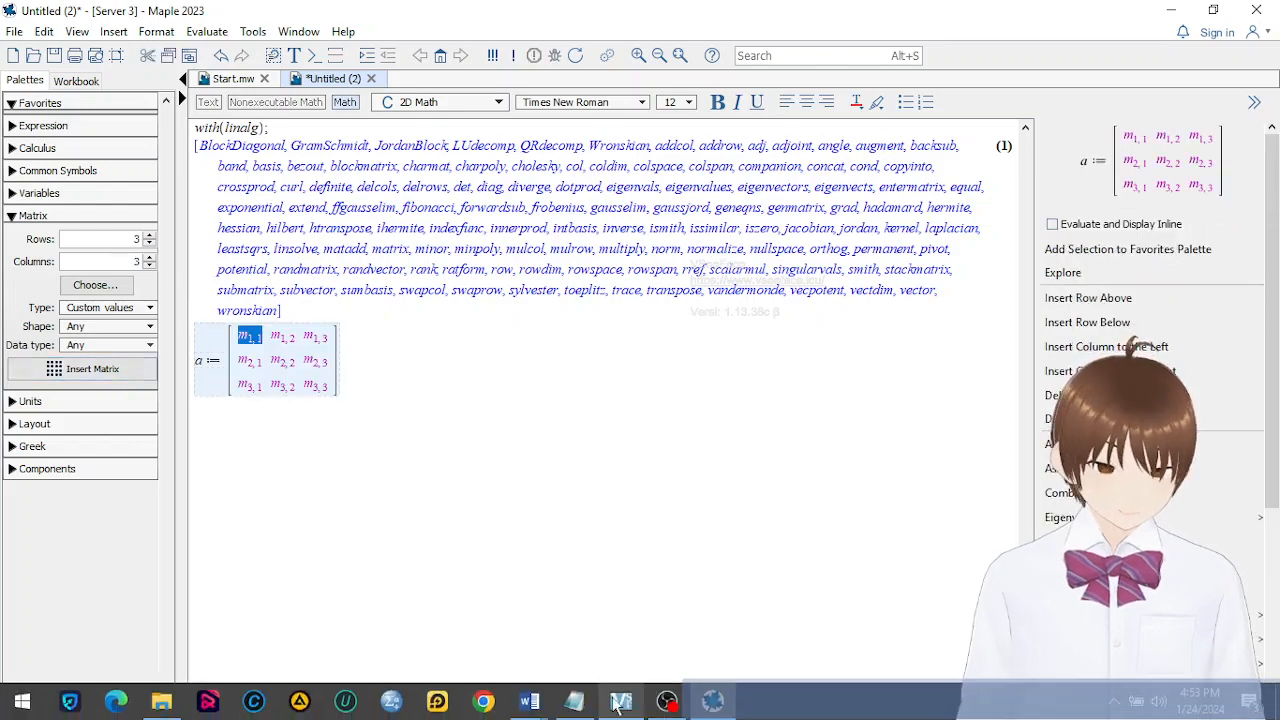
Fill the first row of matrix a with 4, 2 and 8
{"action": "mouse_move", "coordinate": [529, 703]}
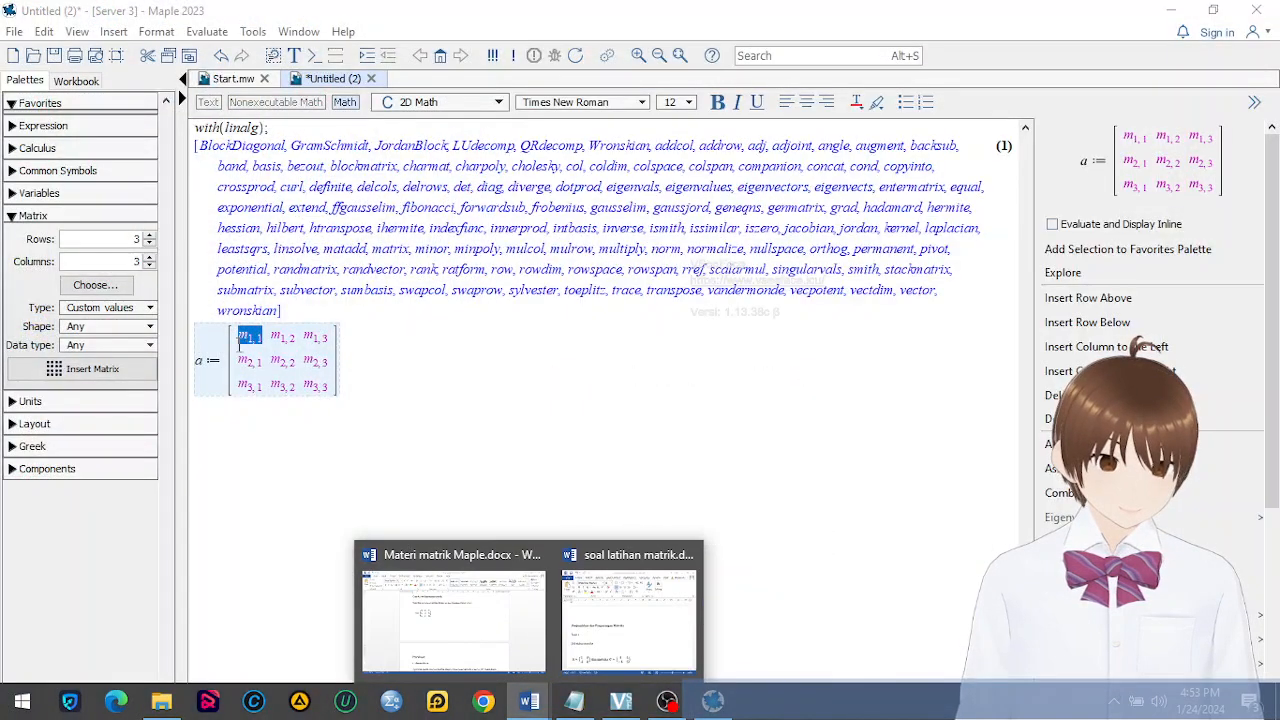
{"action": "left_click", "coordinate": [259, 338]}
{"action": "left_click", "coordinate": [259, 338]}
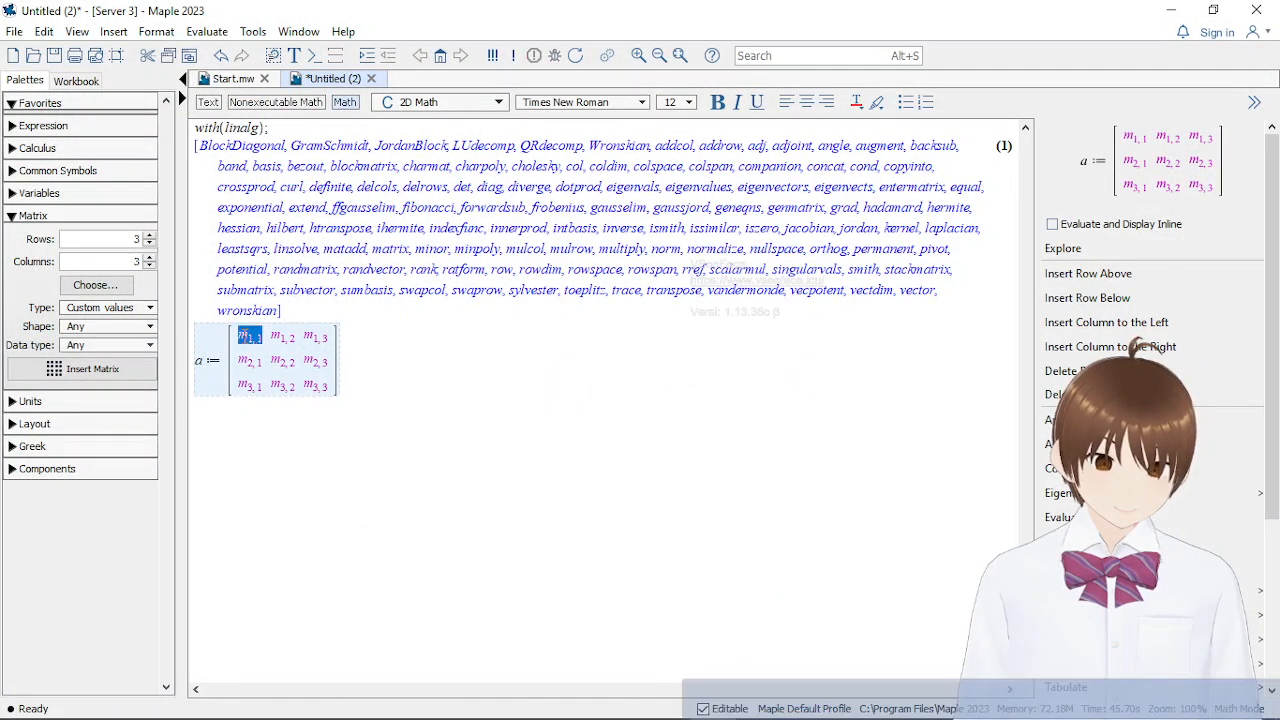
{"action": "type", "text": "4"}
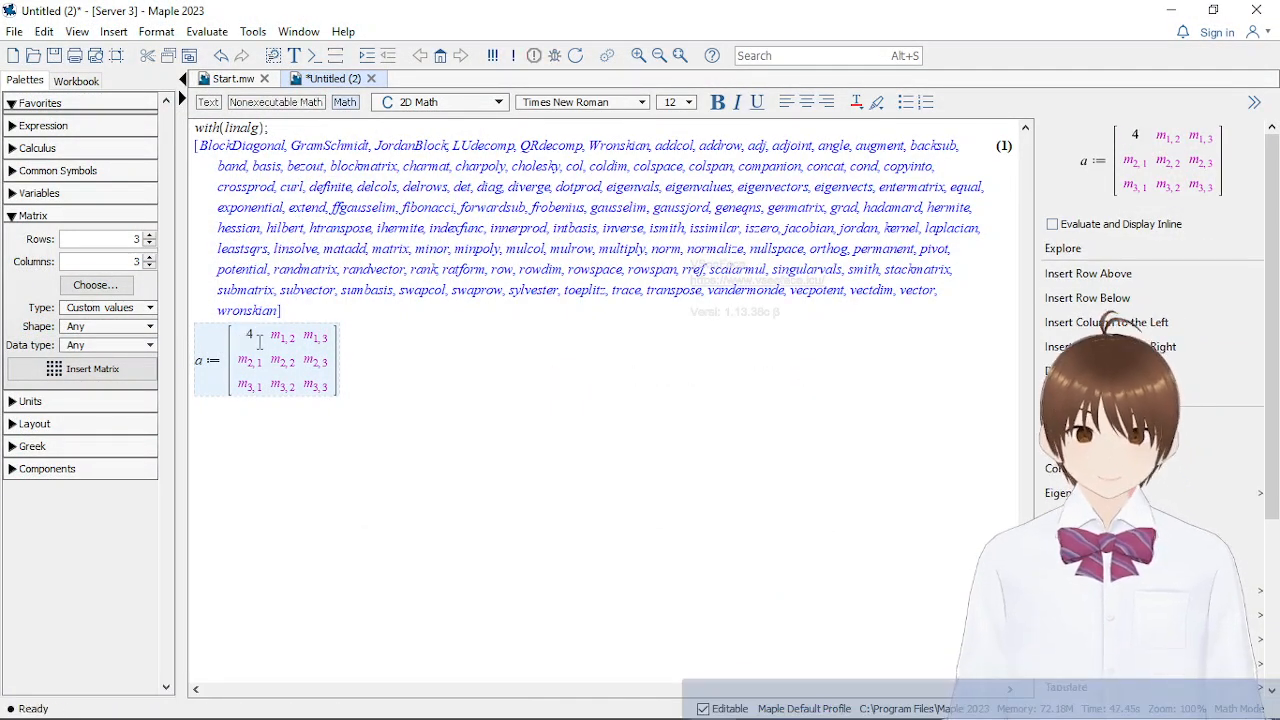
{"action": "key", "text": "Tab"}
{"action": "type", "text": "2"}
{"action": "key", "text": "Tab"}
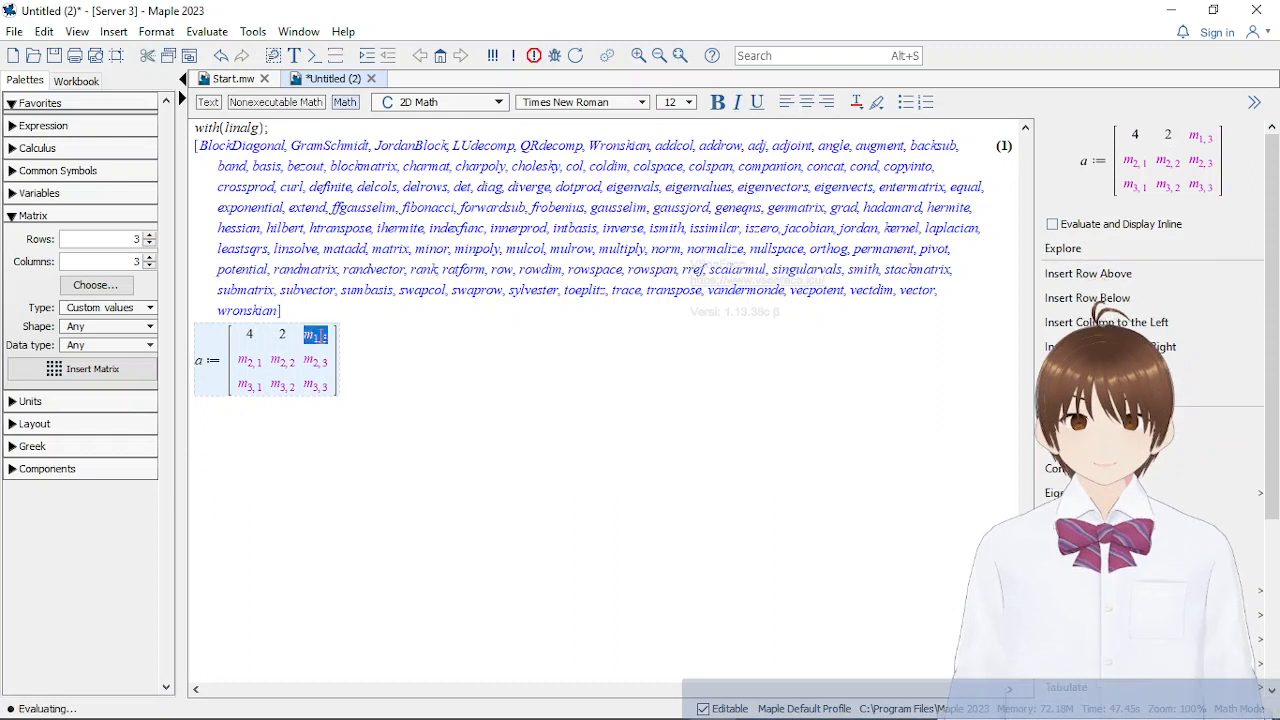
{"action": "type", "text": "8"}
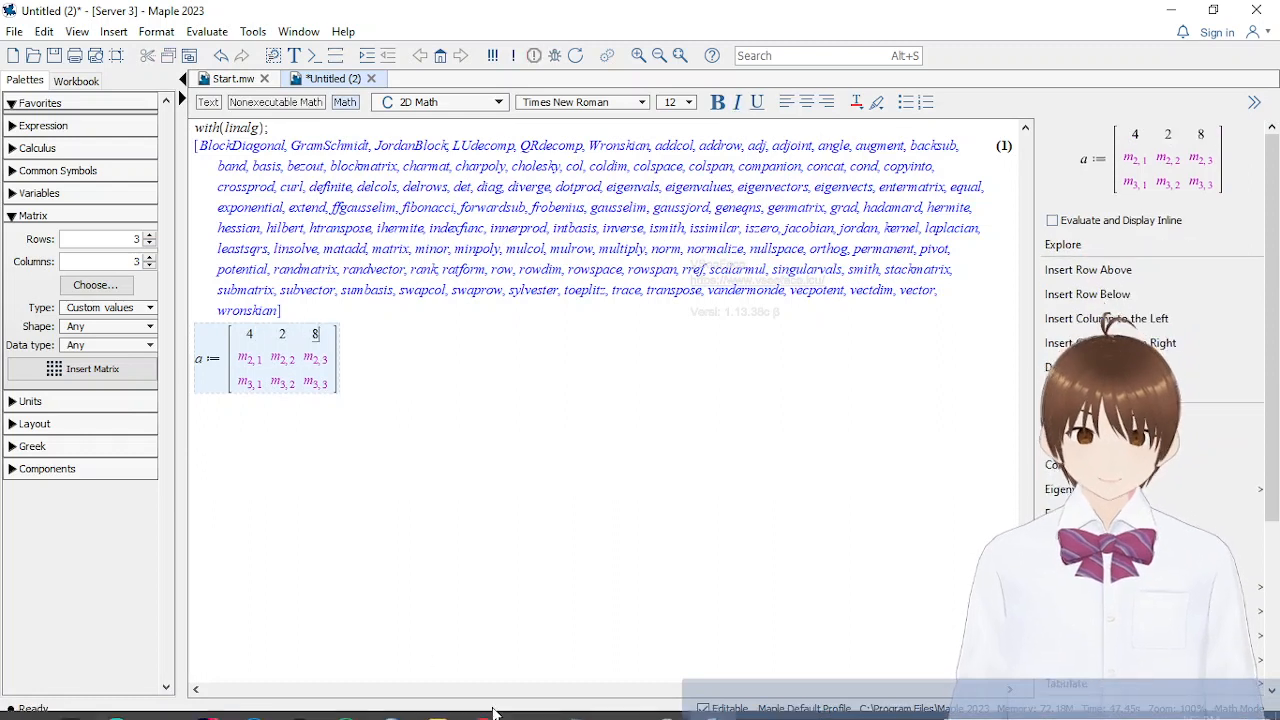
Check matrix A in the Word notes, return to Maple and fill the second row of matrix a with 2, 1 and 5
{"action": "mouse_move", "coordinate": [533, 708]}
{"action": "left_click", "coordinate": [503, 620]}
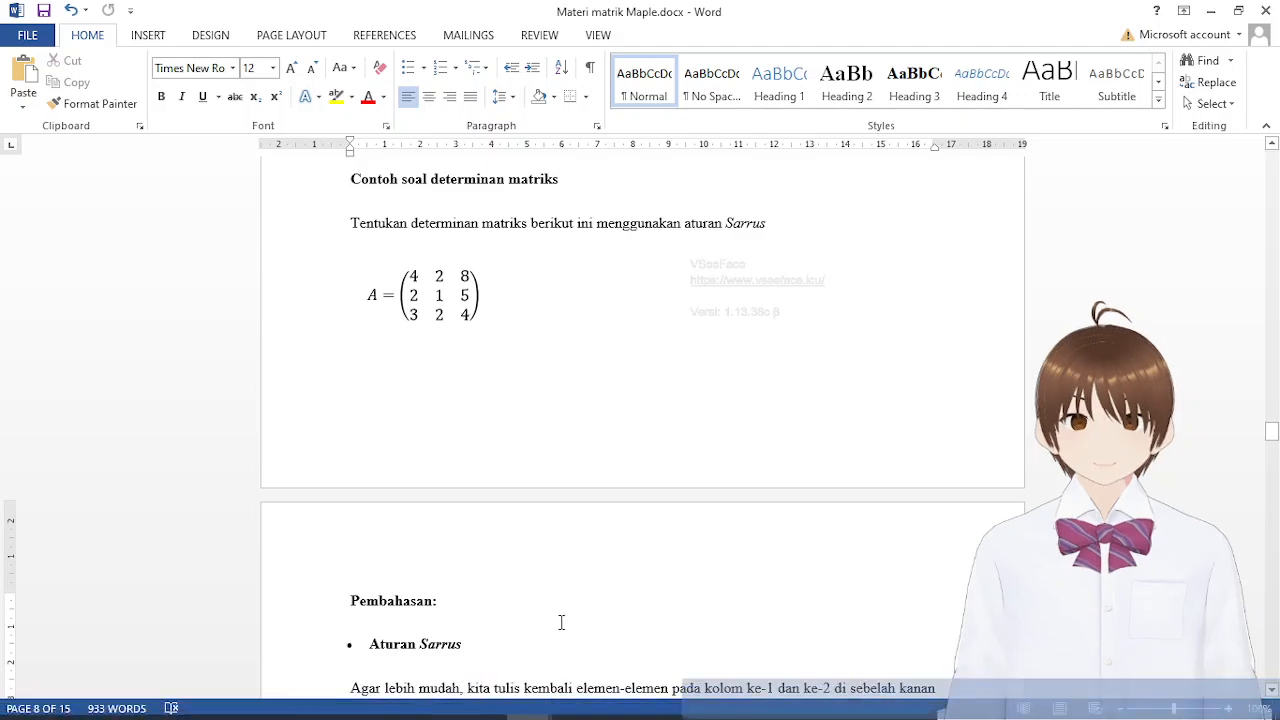
{"action": "left_click", "coordinate": [712, 700]}
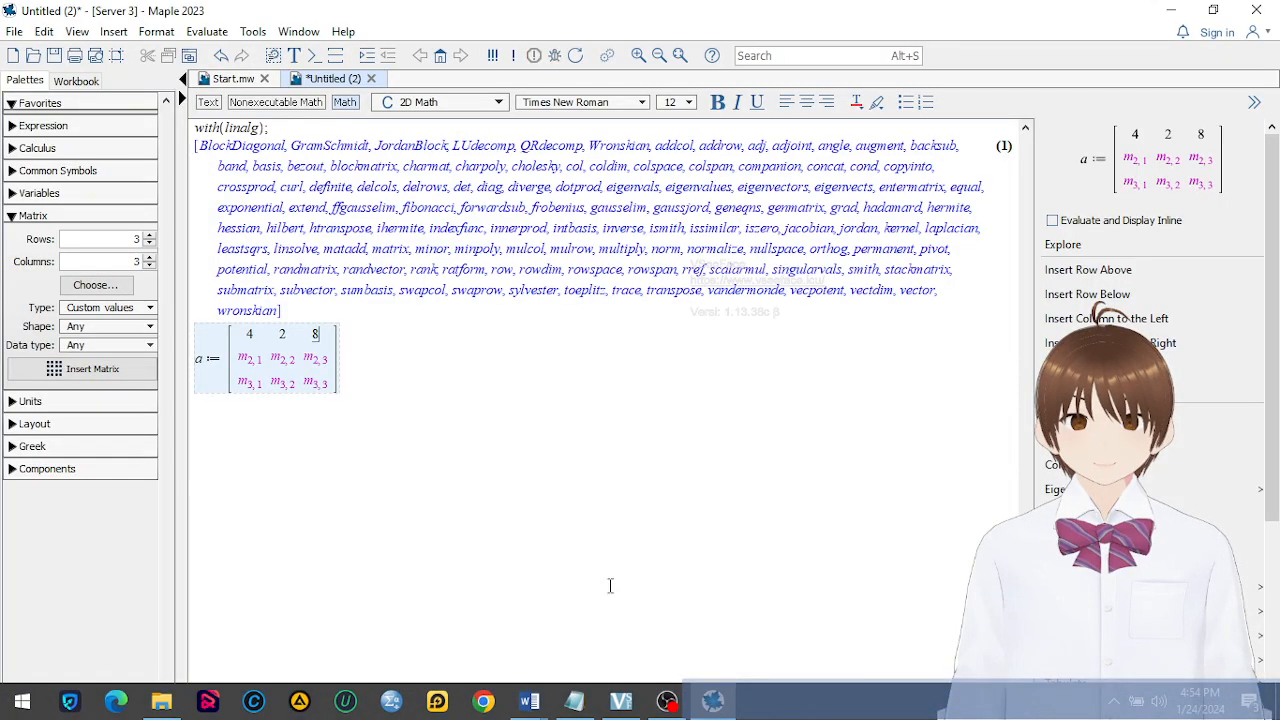
{"action": "left_click", "coordinate": [241, 352]}
{"action": "type", "text": "2"}
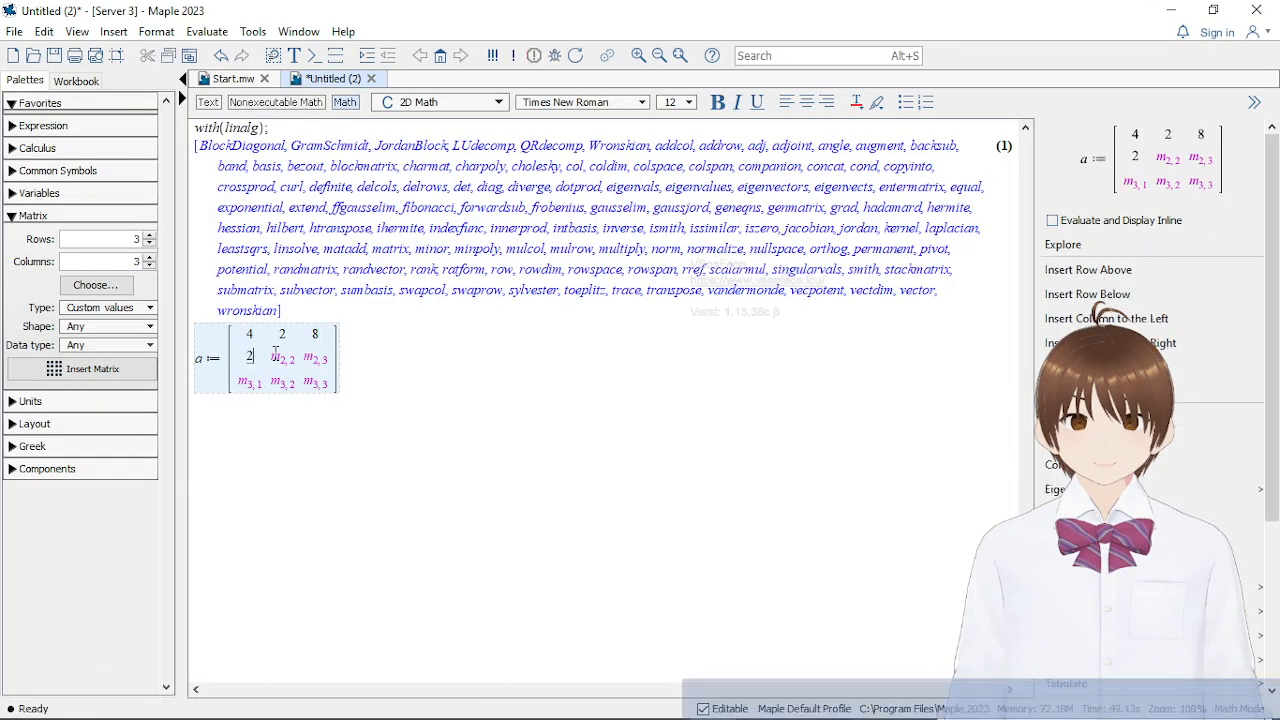
{"action": "key", "text": "Tab"}
{"action": "type", "text": "1"}
{"action": "key", "text": "Tab"}
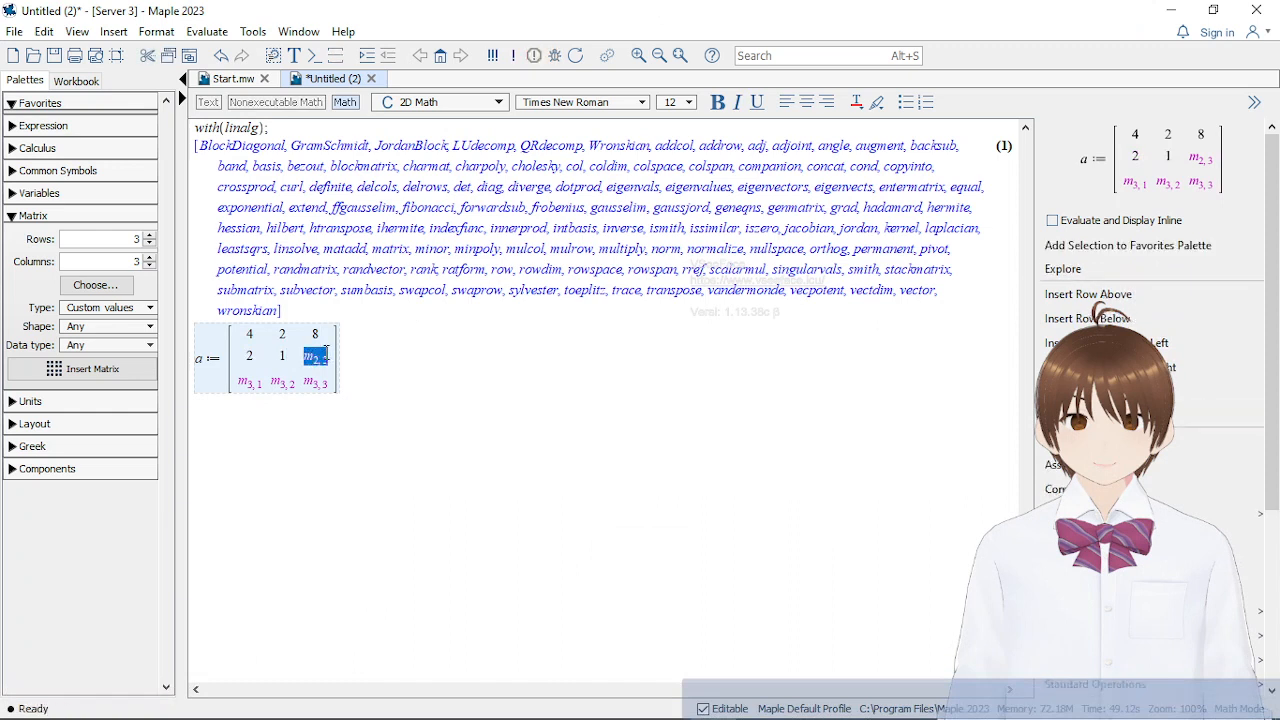
{"action": "type", "text": "5"}
Fill the third row of matrix a with 3, 2 and 4, and evaluate the assignment ended with a semicolon
{"action": "left_click", "coordinate": [253, 385]}
{"action": "type", "text": "3"}
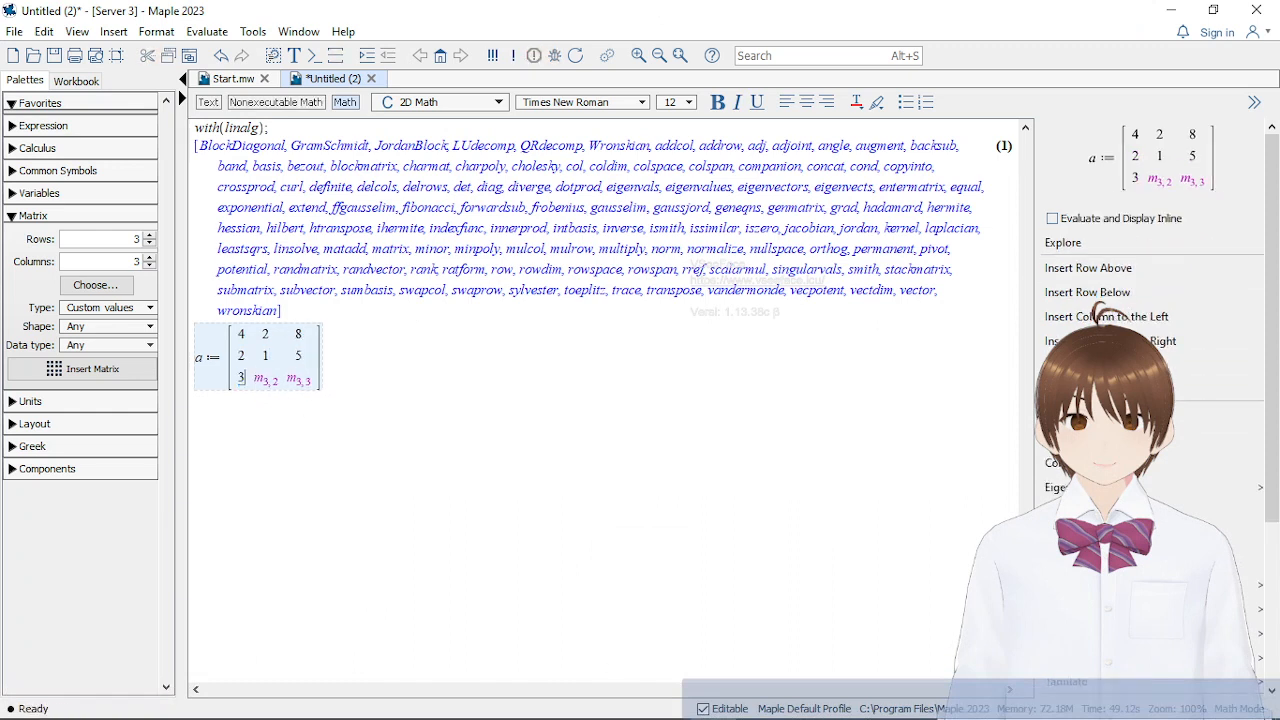
{"action": "mouse_move", "coordinate": [605, 703]}
{"action": "mouse_move", "coordinate": [530, 703]}
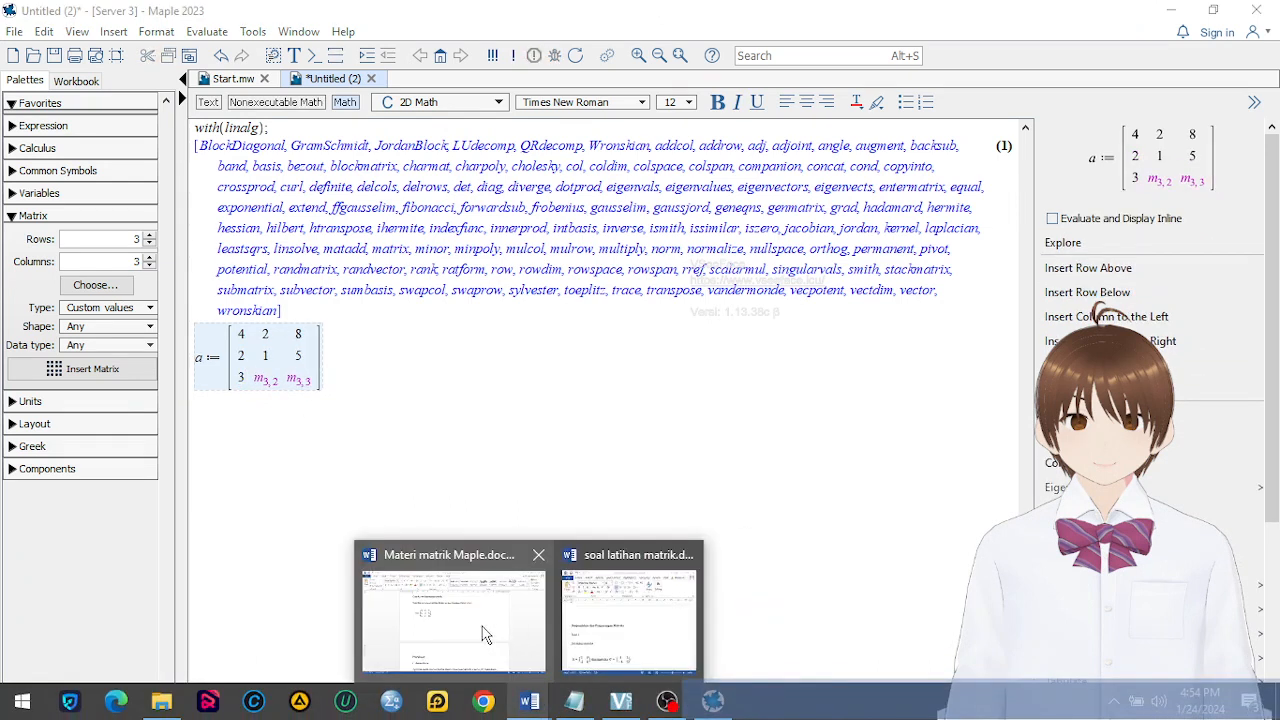
{"action": "mouse_move", "coordinate": [487, 635]}
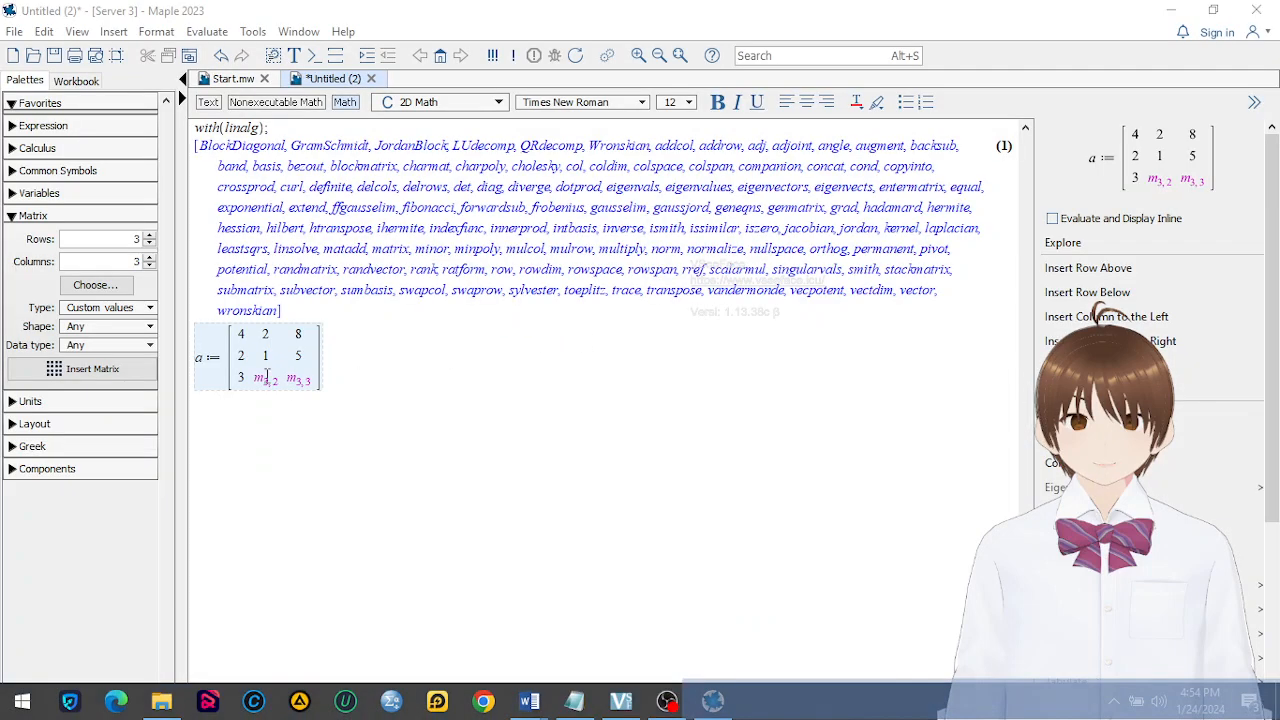
{"action": "left_click", "coordinate": [264, 378]}
{"action": "type", "text": "2"}
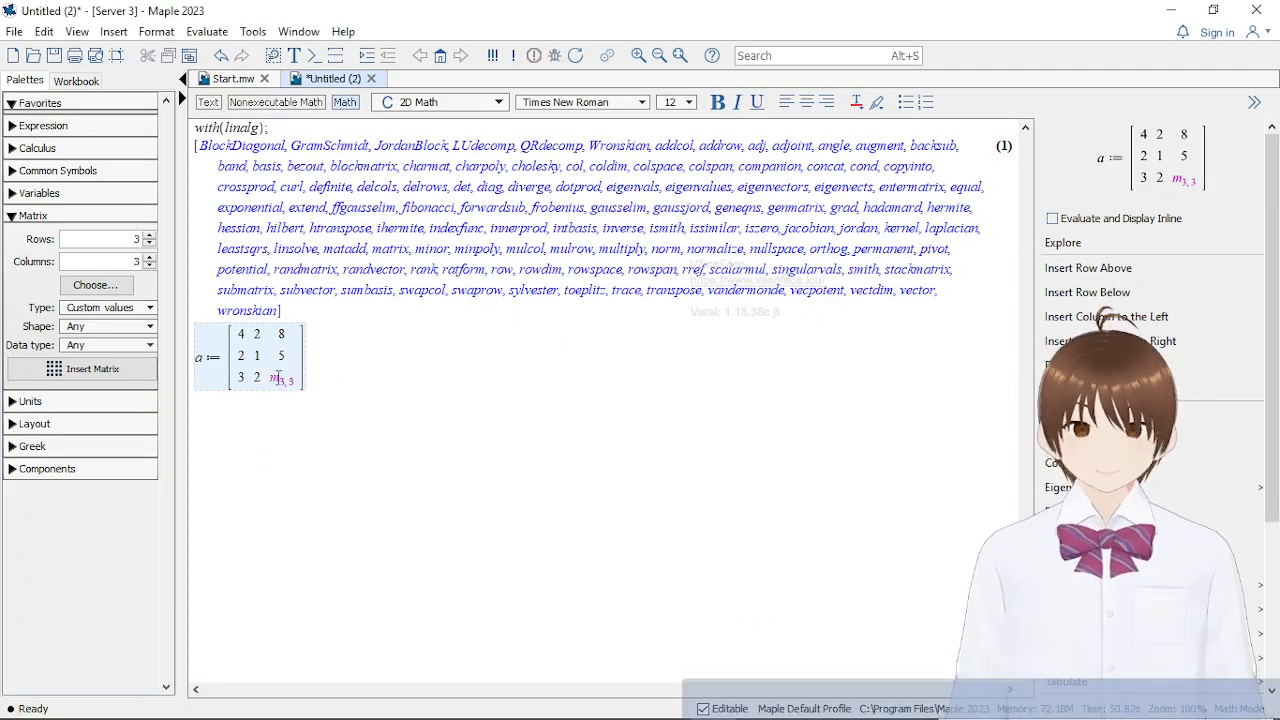
{"action": "left_click", "coordinate": [278, 377]}
{"action": "type", "text": "4]"}
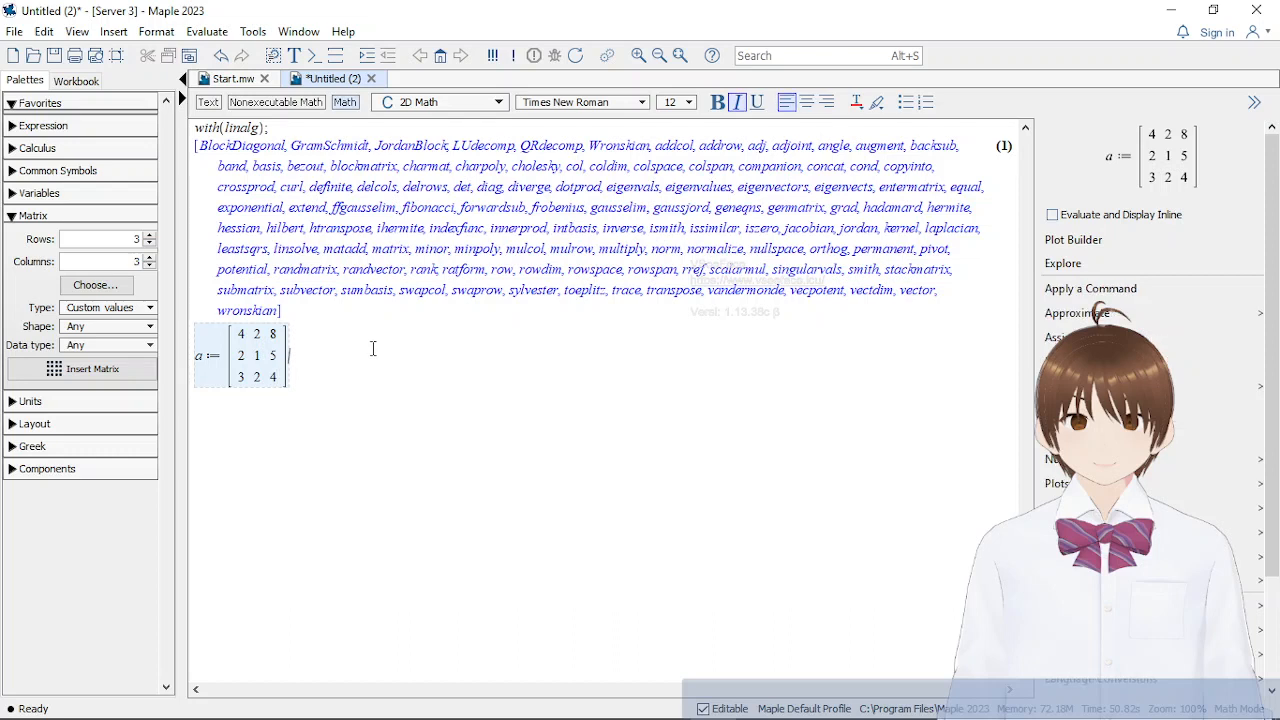
{"action": "type", "text": ";"}
{"action": "key", "text": "Return"}
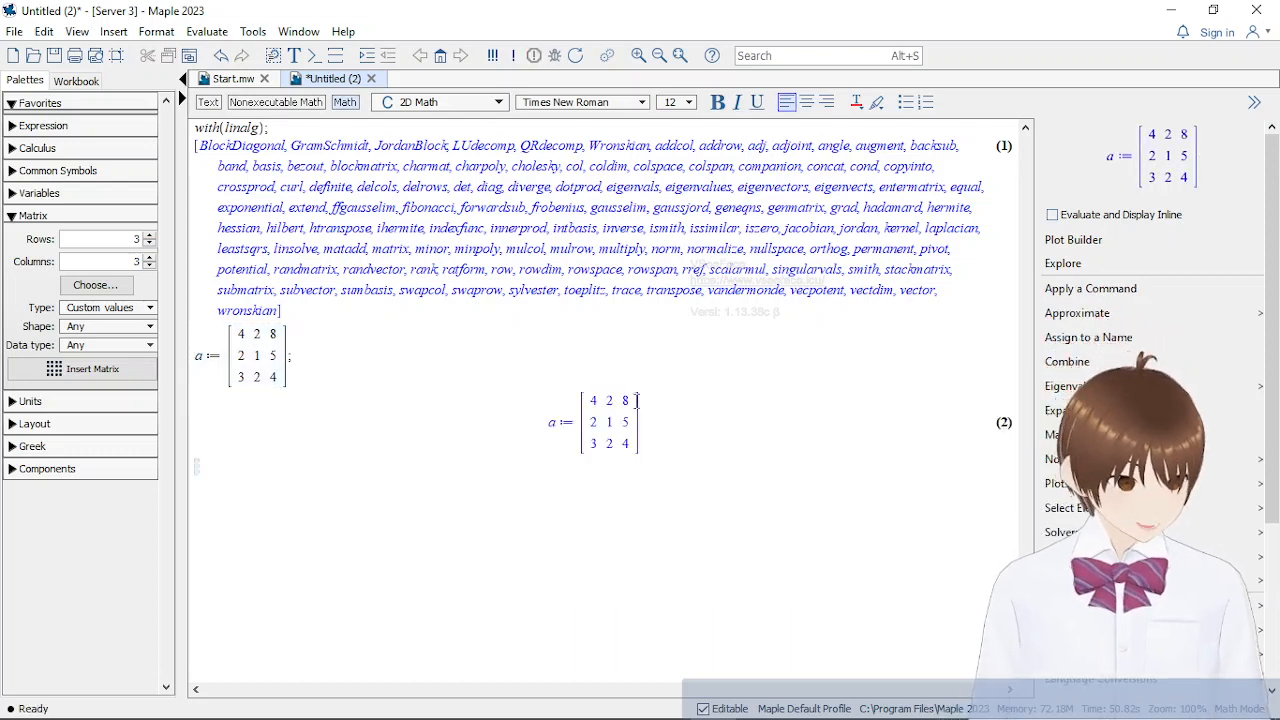
Switch to the Materi matrik Maple.docx notes in Word and compare the entered matrix with the 3×3 example problem
{"action": "mouse_move", "coordinate": [529, 700]}
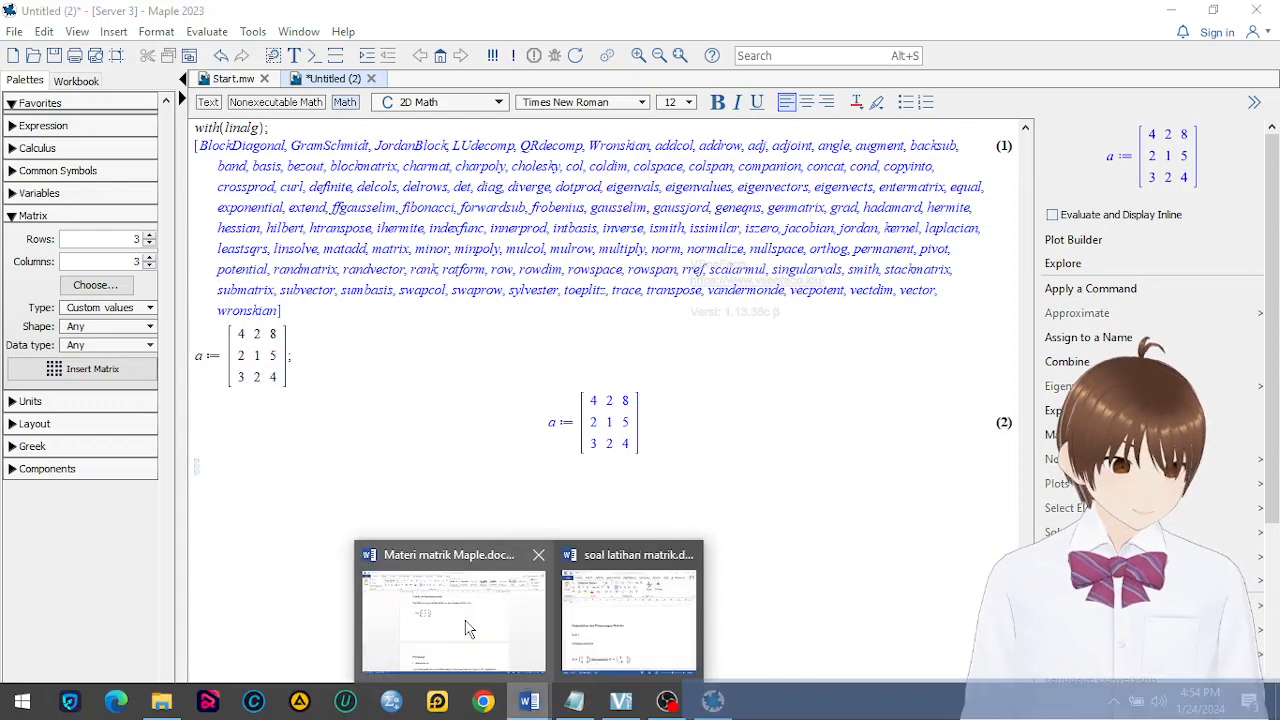
{"action": "left_click", "coordinate": [468, 627]}
{"action": "scroll", "coordinate": [429, 385], "scroll_direction": "up", "scroll_amount": 1}
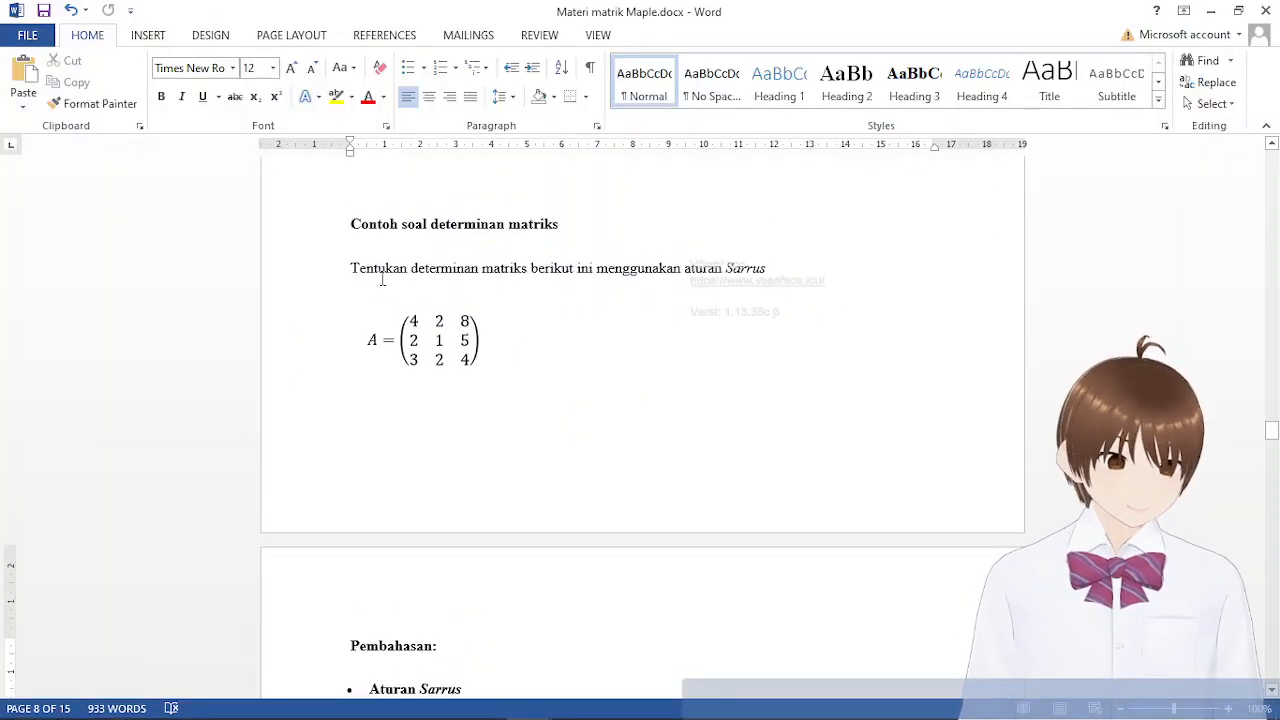
{"action": "scroll", "coordinate": [533, 587], "scroll_direction": "down", "scroll_amount": 5}
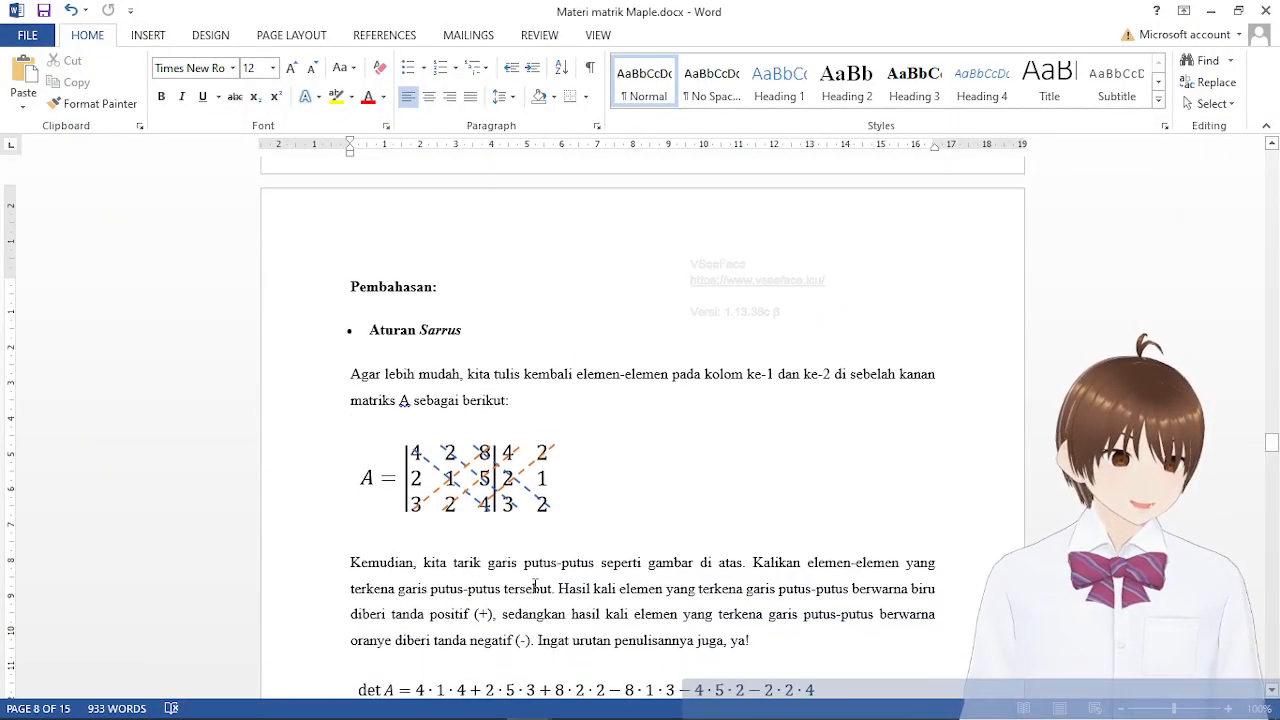
{"action": "scroll", "coordinate": [540, 560], "scroll_direction": "up", "scroll_amount": 4}
{"action": "scroll", "coordinate": [550, 586], "scroll_direction": "up", "scroll_amount": 3}
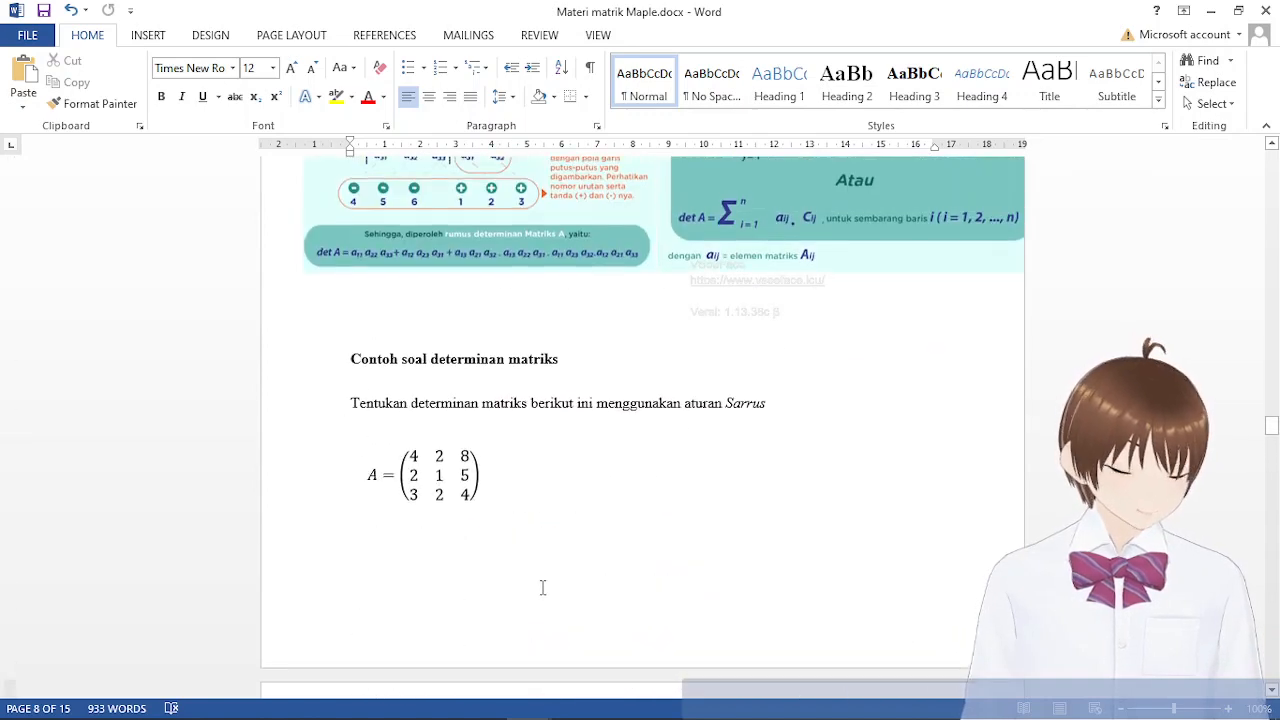
{"action": "scroll", "coordinate": [601, 490], "scroll_direction": "down", "scroll_amount": 3}
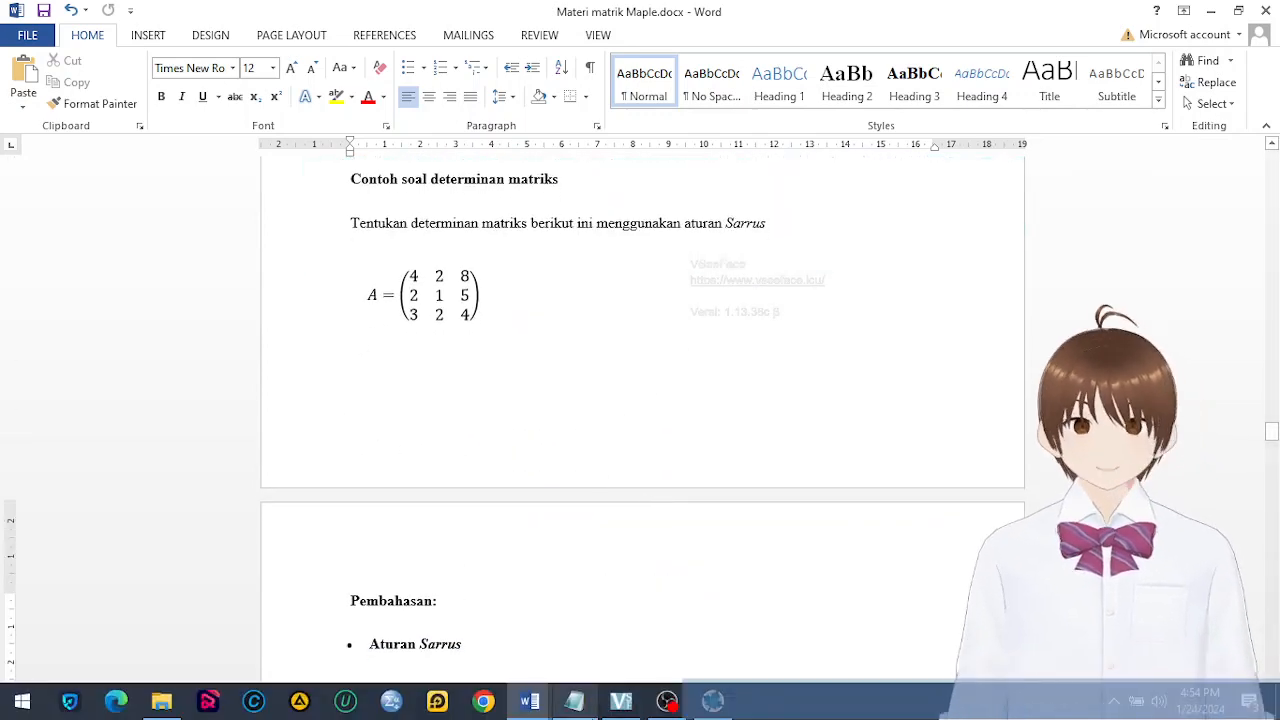
Switch back to Maple and compute the determinant of the 3×3 matrix a by evaluating det(a);
{"action": "left_click", "coordinate": [714, 703]}
{"action": "type", "text": "de"}
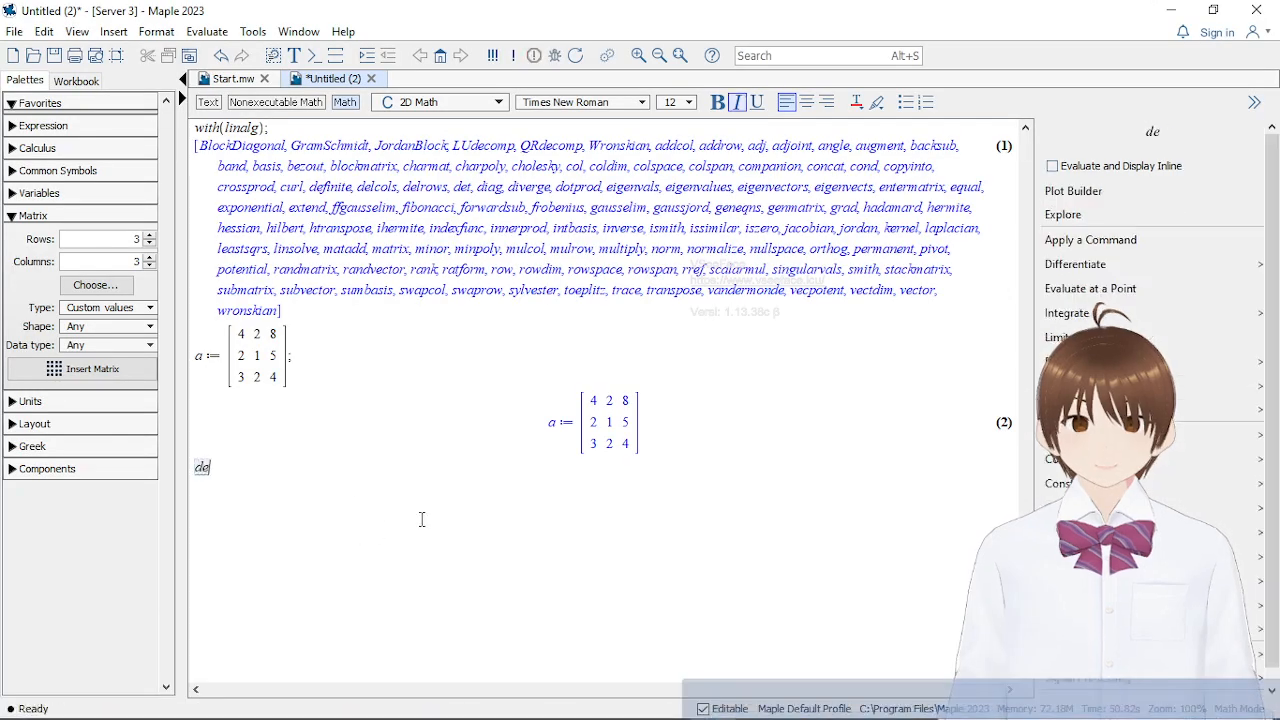
{"action": "type", "text": "t(a"}
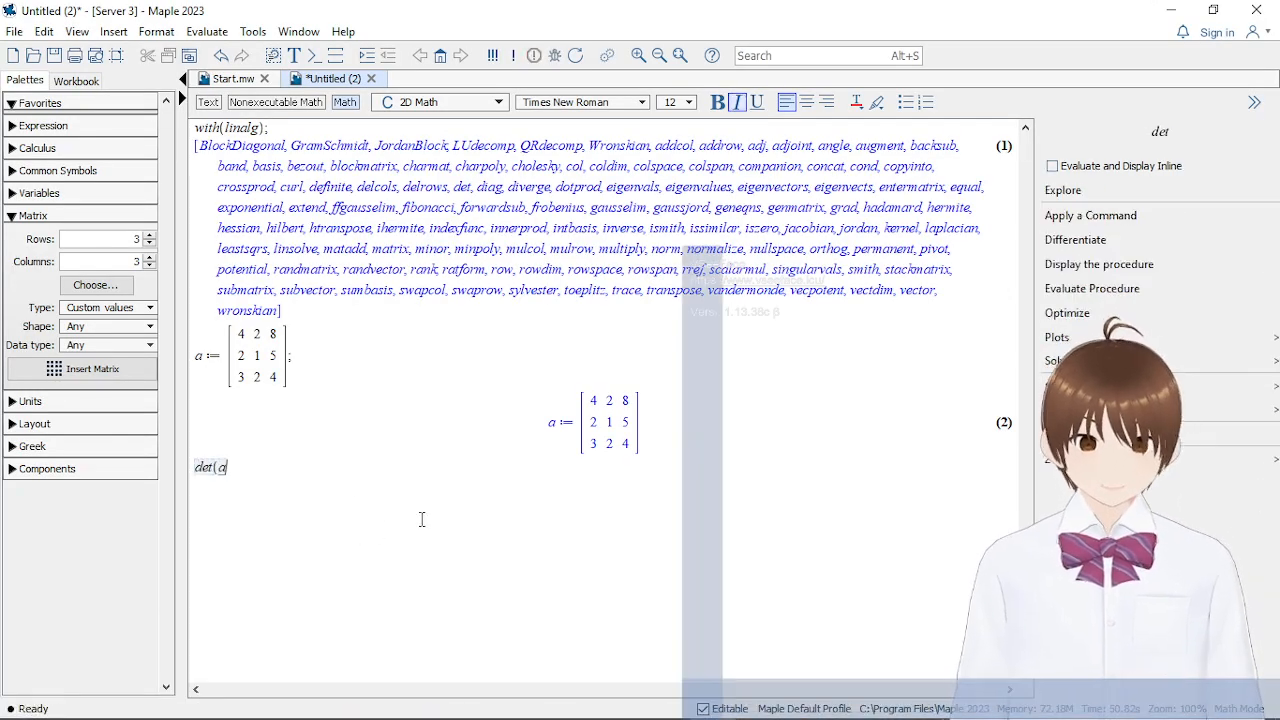
{"action": "type", "text": ");"}
{"action": "key", "text": "Return"}
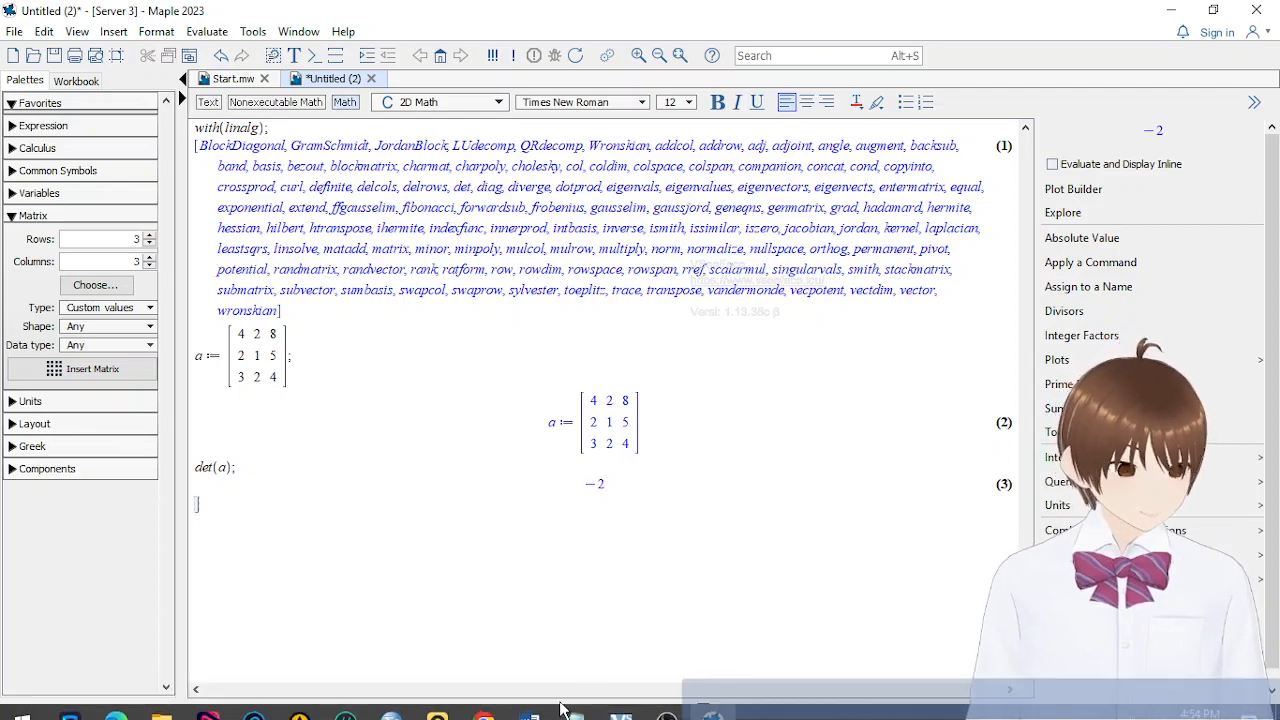
Switch to the Word notes and compare the Maple determinant with the worked Sarrus result for matrix A
{"action": "mouse_move", "coordinate": [529, 701]}
{"action": "left_click", "coordinate": [696, 555]}
{"action": "scroll", "coordinate": [696, 555], "scroll_direction": "down", "scroll_amount": 10}
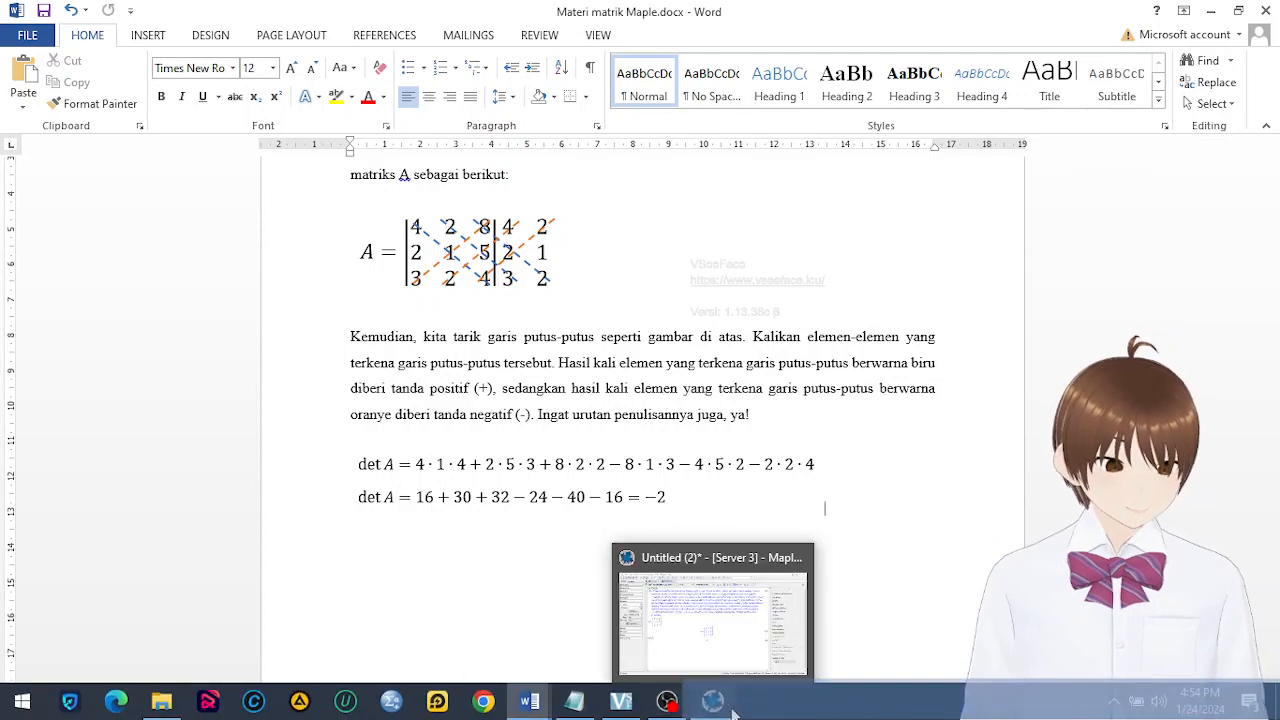
Switch back to Maple and examine the determinant output of the 3×3 matrix a against the worked solution
{"action": "left_click", "coordinate": [727, 712]}
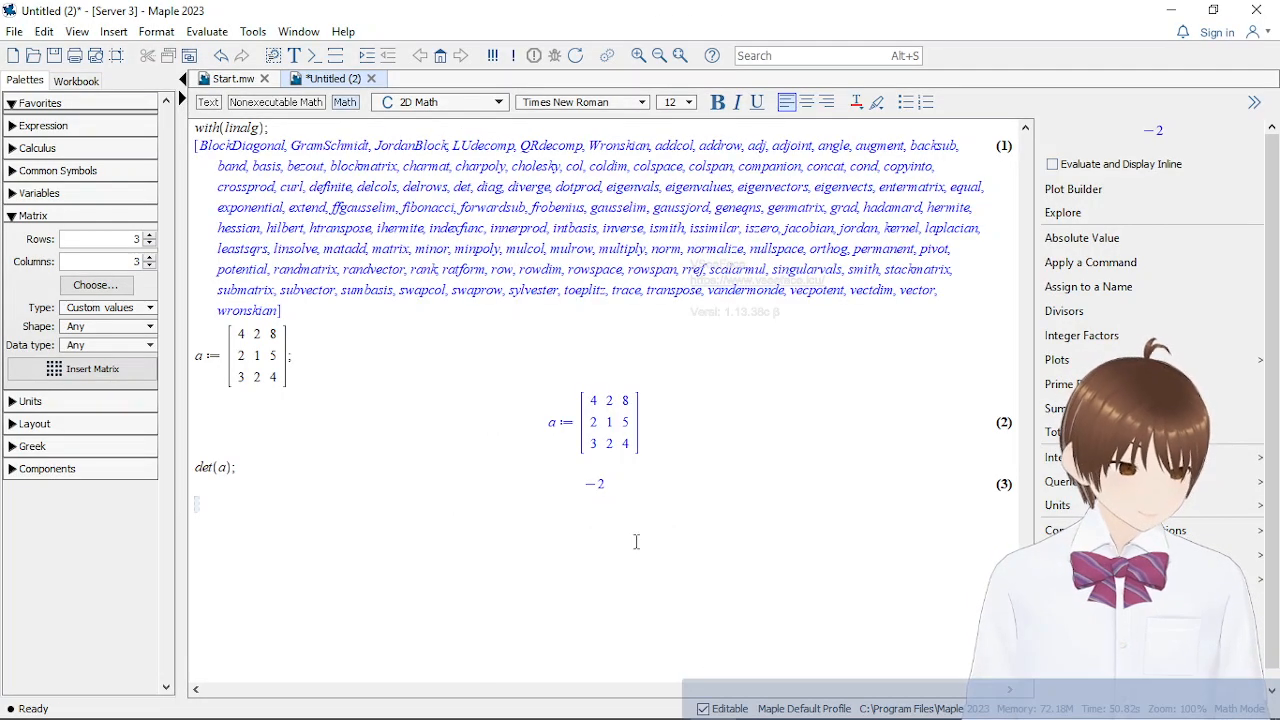
{"action": "left_click", "coordinate": [645, 485]}
{"action": "left_click", "coordinate": [594, 575]}
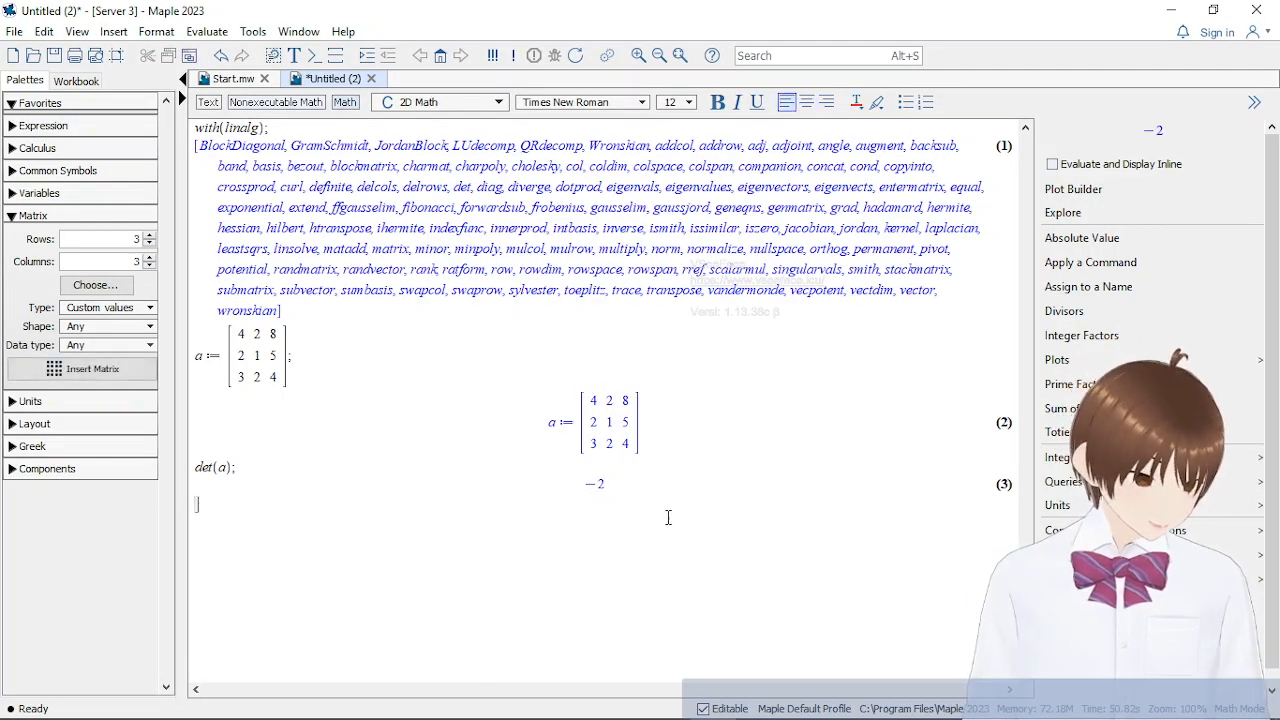
{"action": "left_click", "coordinate": [664, 465]}
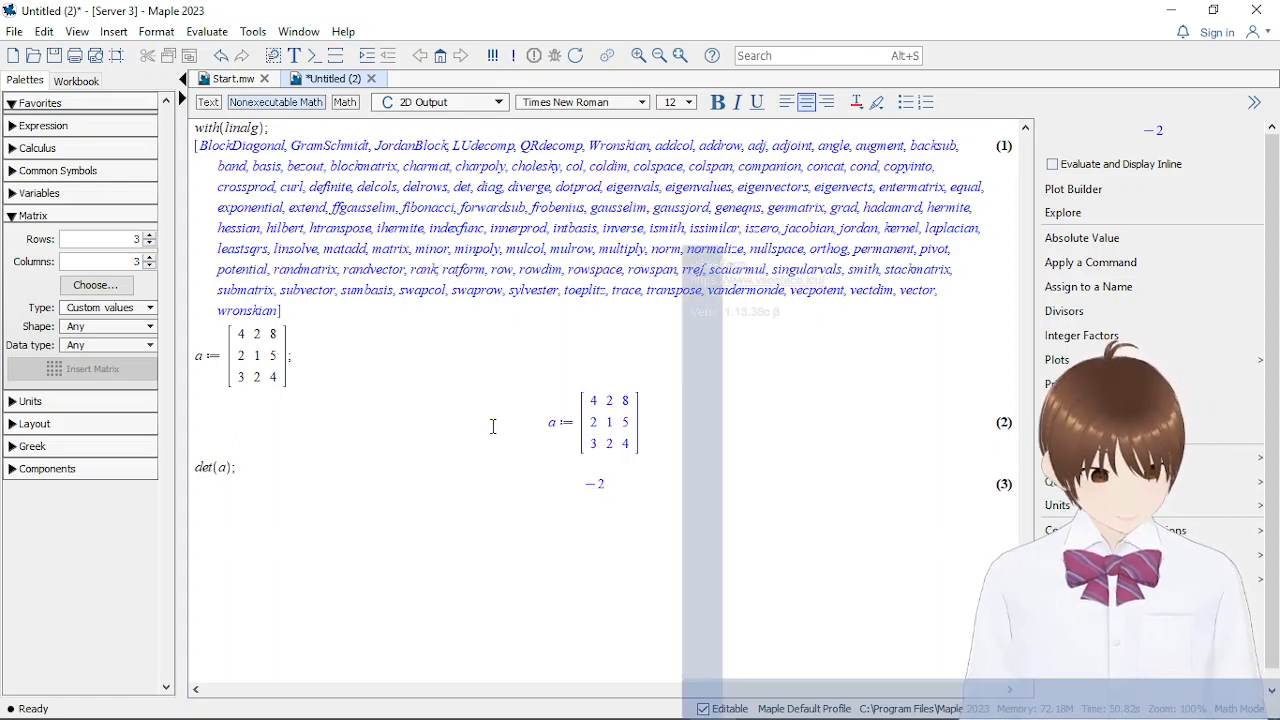
{"action": "left_click_drag", "start_coordinate": [618, 487], "coordinate": [590, 492]}
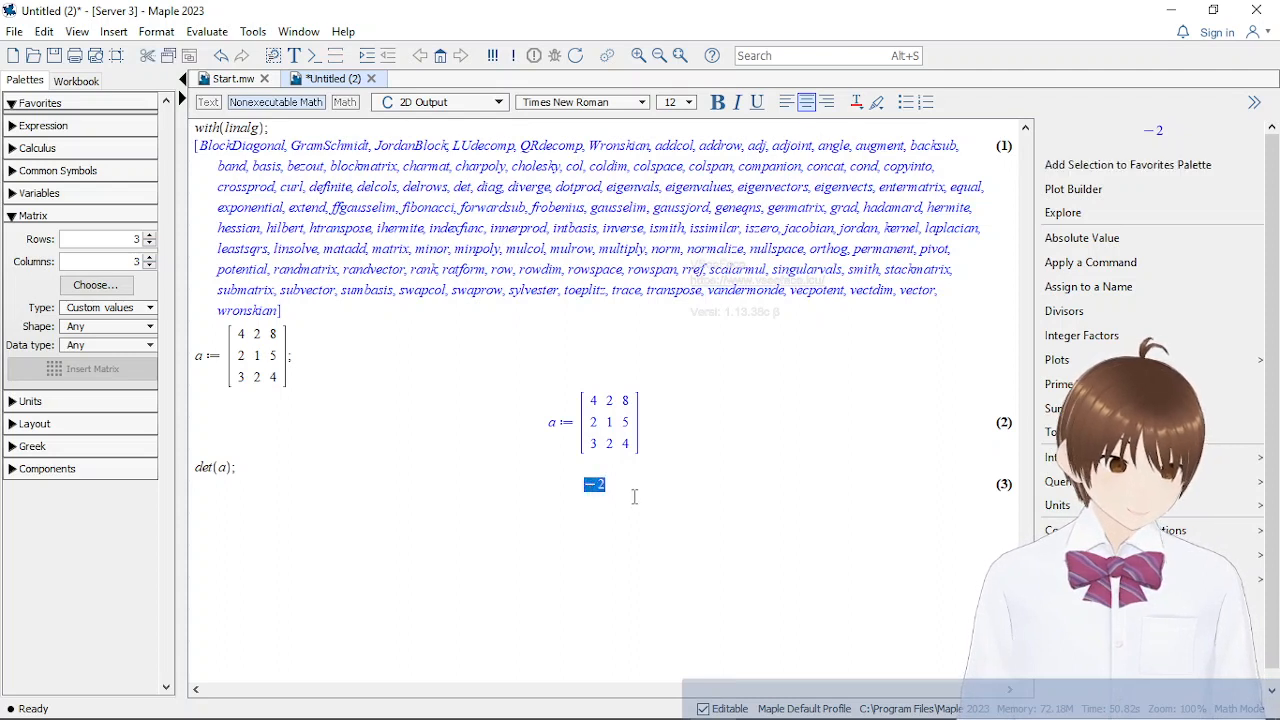
{"action": "left_click", "coordinate": [578, 511]}
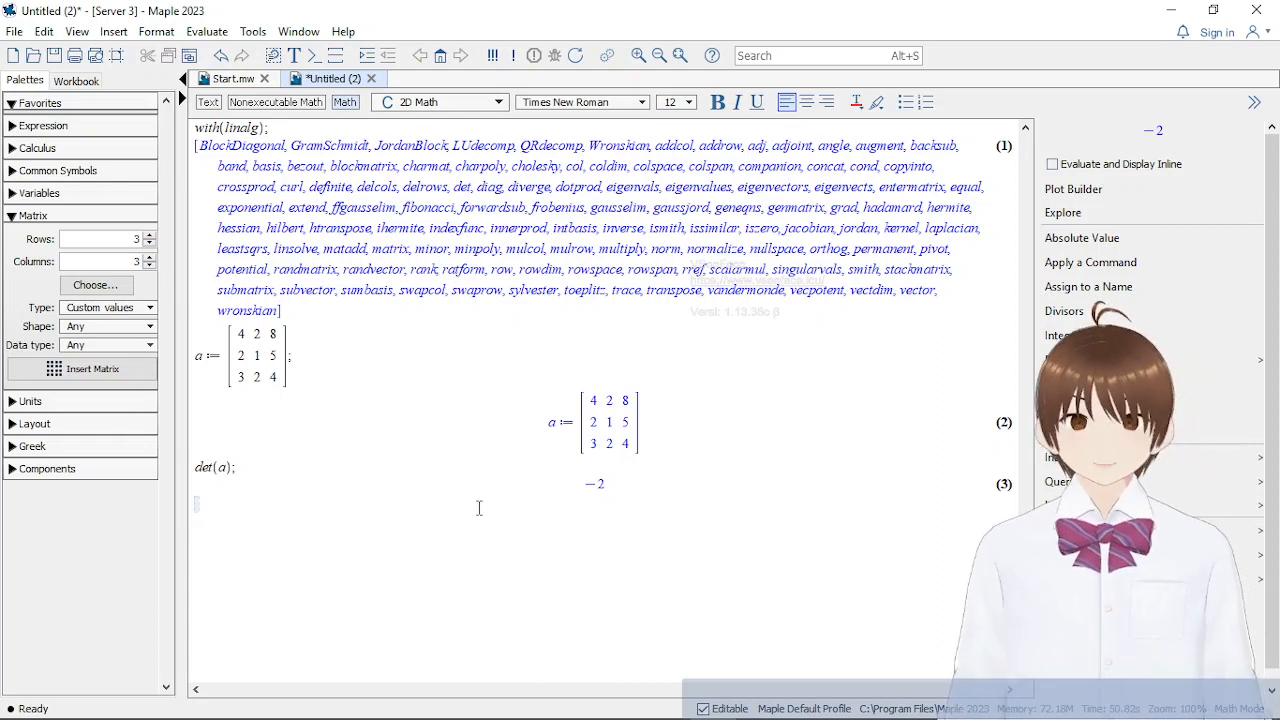
{"action": "left_click", "coordinate": [622, 485]}
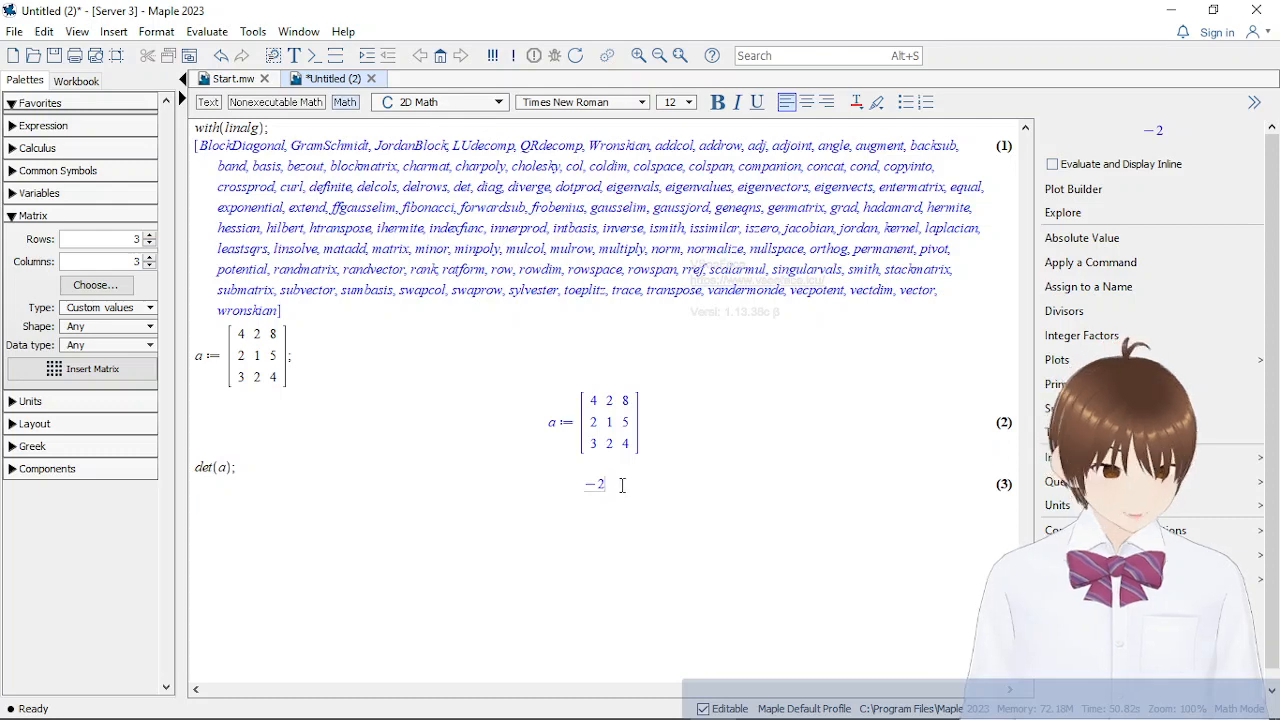
{"action": "left_click", "coordinate": [622, 485]}
{"action": "left_click", "coordinate": [406, 546]}
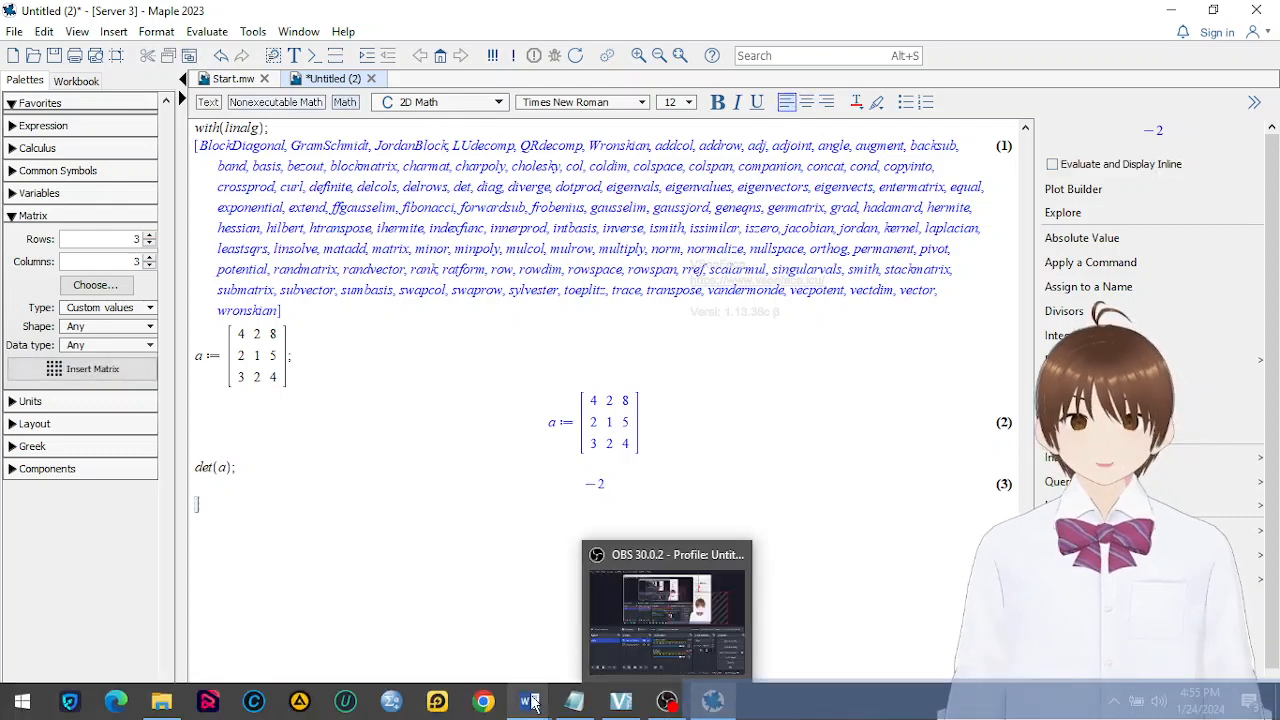
Switch to the Word notes and review the worked Sarrus solution and the 3×3 determinant formulas for the Sarrus and minor-cofactor methods
{"action": "mouse_move", "coordinate": [530, 703]}
{"action": "left_click", "coordinate": [437, 586]}
{"action": "scroll", "coordinate": [665, 480], "scroll_direction": "down", "scroll_amount": 2}
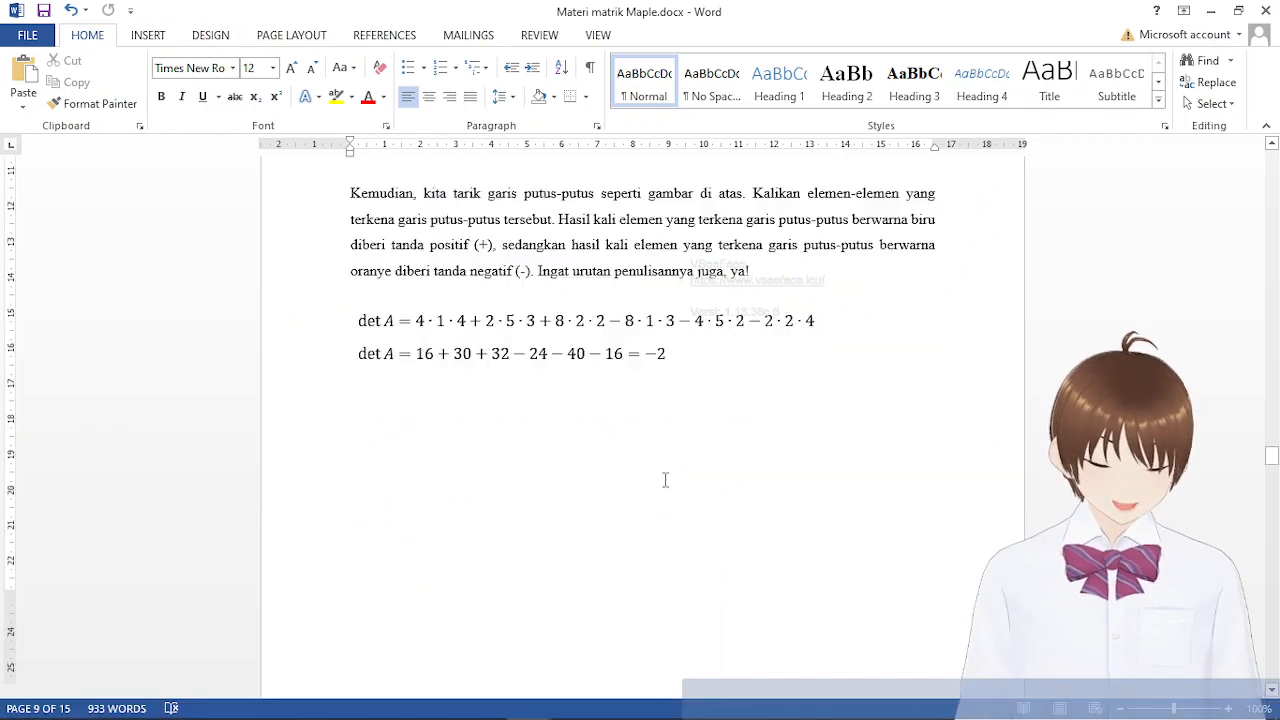
{"action": "scroll", "coordinate": [665, 480], "scroll_direction": "down", "scroll_amount": 6}
{"action": "scroll", "coordinate": [665, 480], "scroll_direction": "up", "scroll_amount": 6}
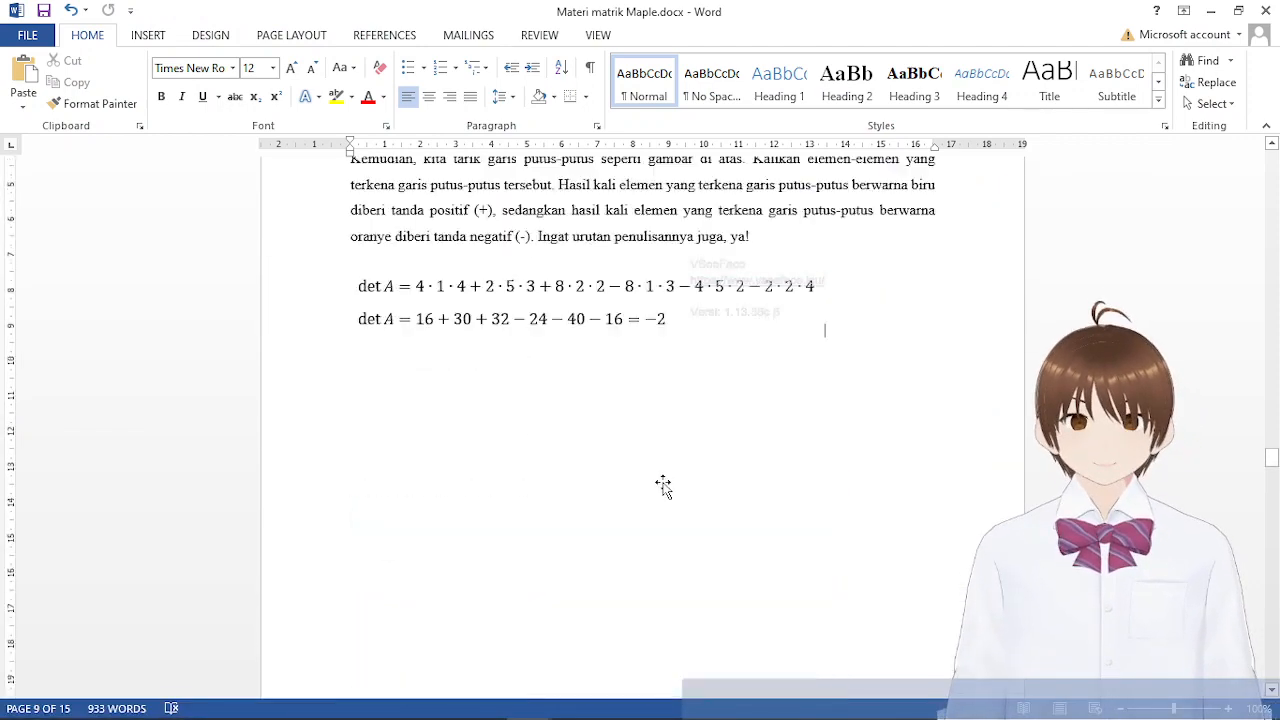
{"action": "scroll", "coordinate": [663, 486], "scroll_direction": "up", "scroll_amount": 5}
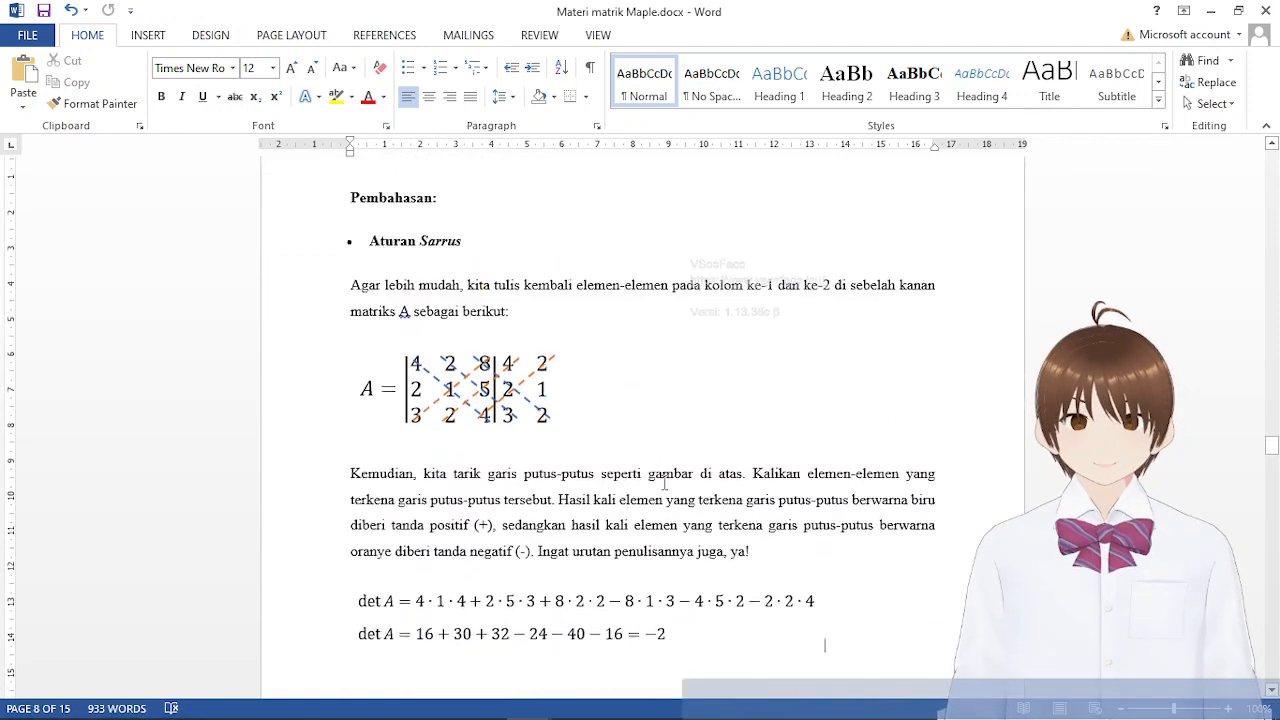
{"action": "scroll", "coordinate": [663, 484], "scroll_direction": "up", "scroll_amount": 14}
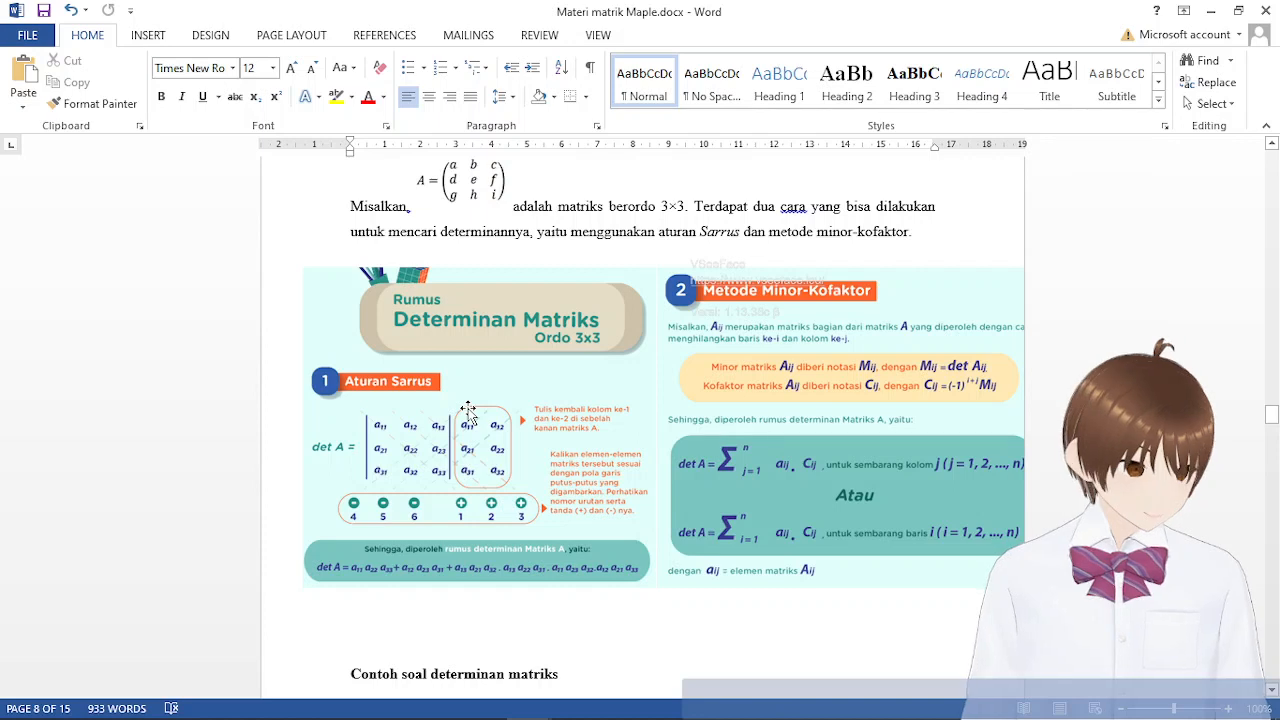
{"action": "scroll", "coordinate": [783, 617], "scroll_direction": "down", "scroll_amount": 1}
{"action": "scroll", "coordinate": [783, 617], "scroll_direction": "down", "scroll_amount": 1}
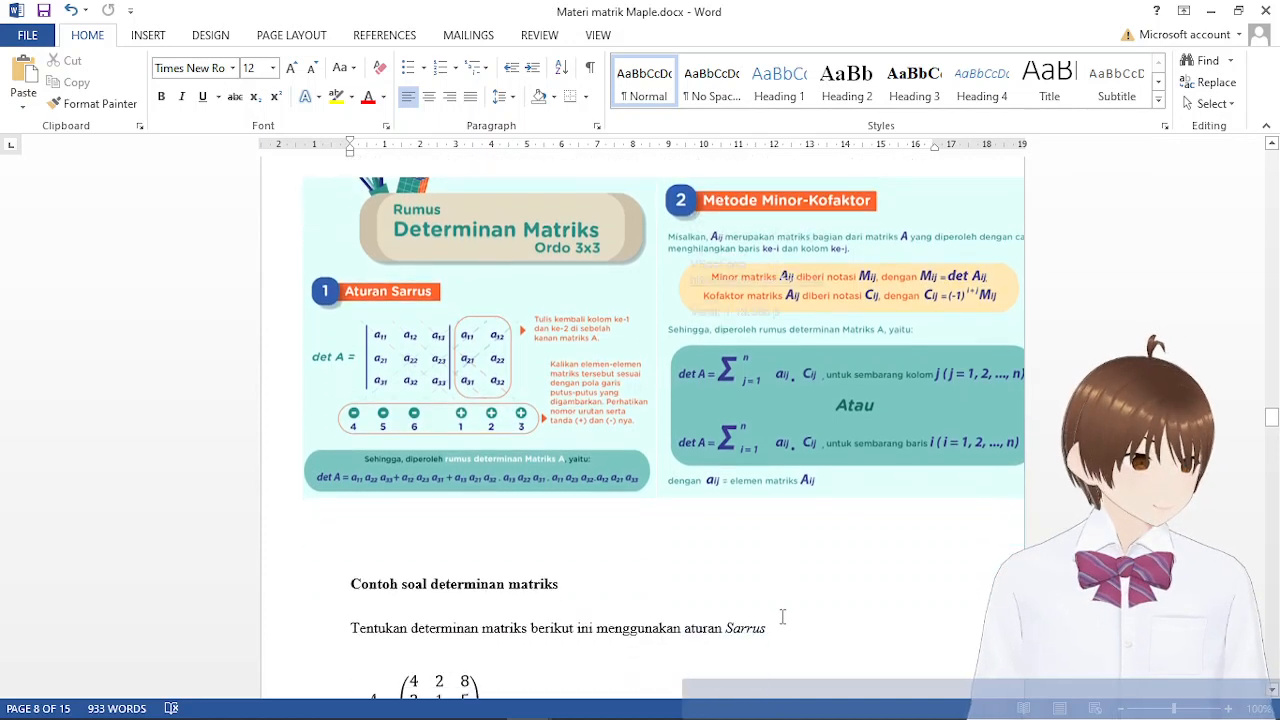
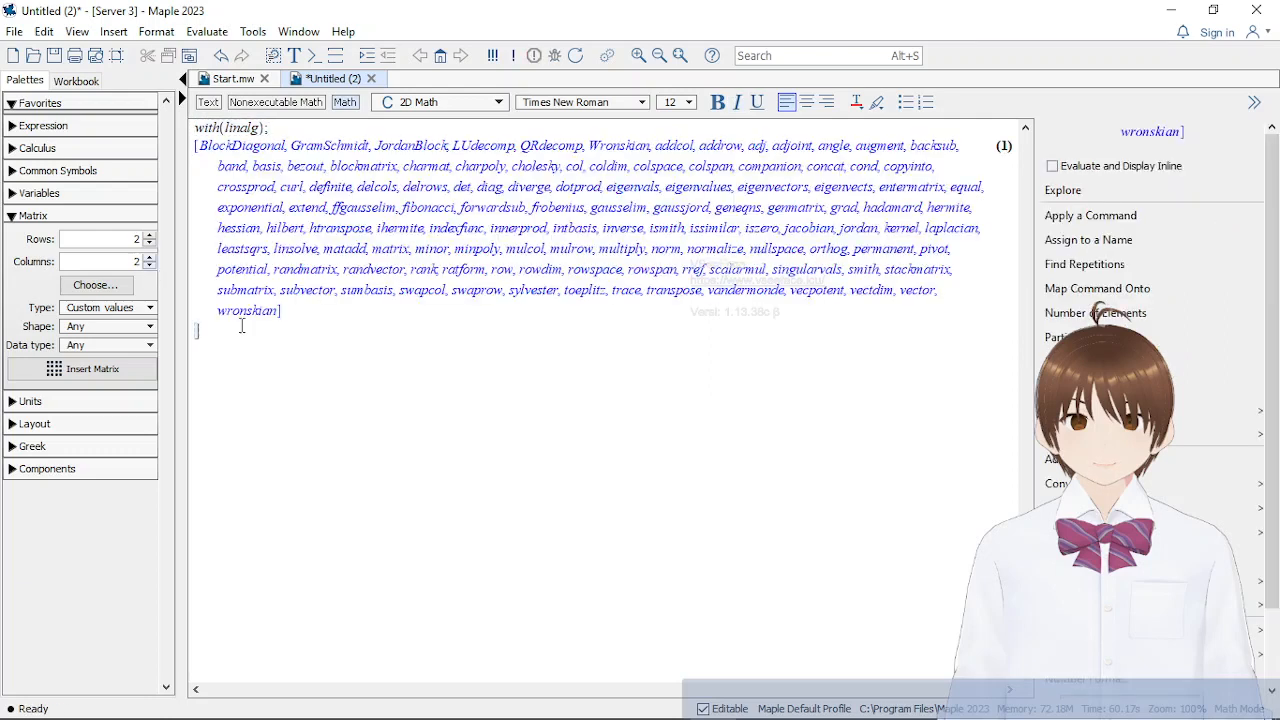
Start an assignment to a with a 3×3 matrix template below the linalg output
{"action": "left_click", "coordinate": [148, 257]}
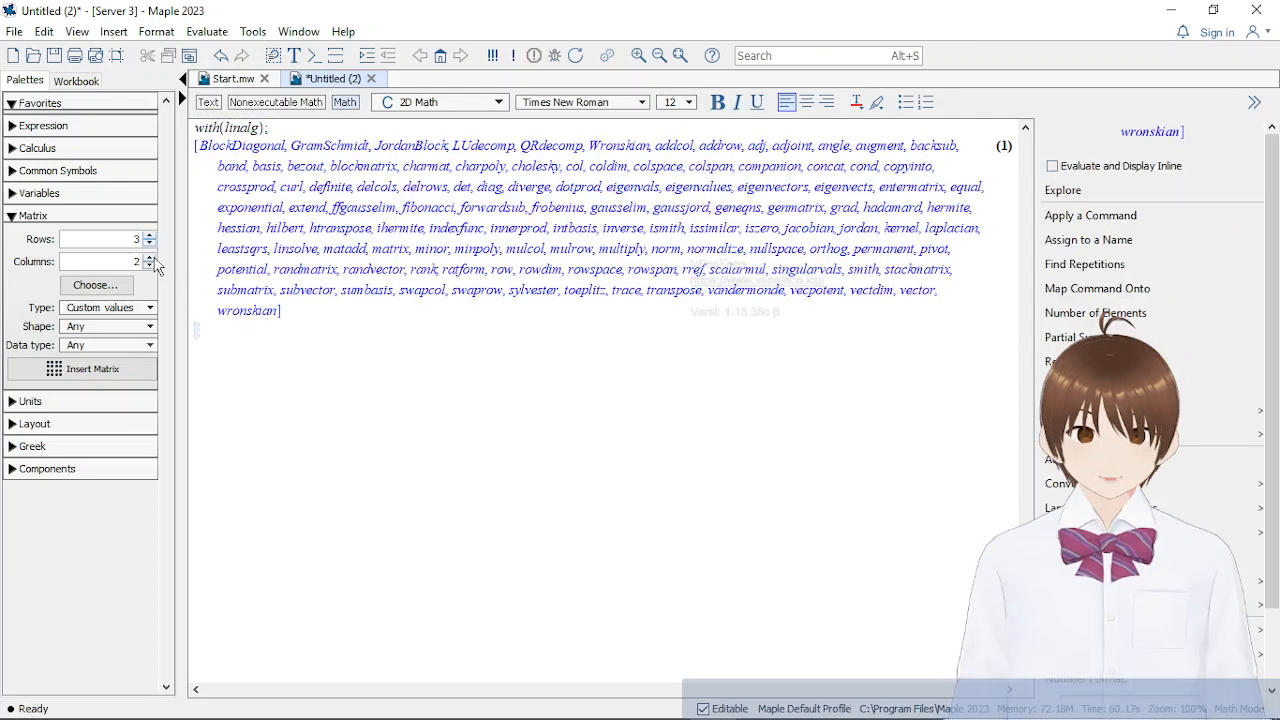
{"action": "type", "text": "a:="}
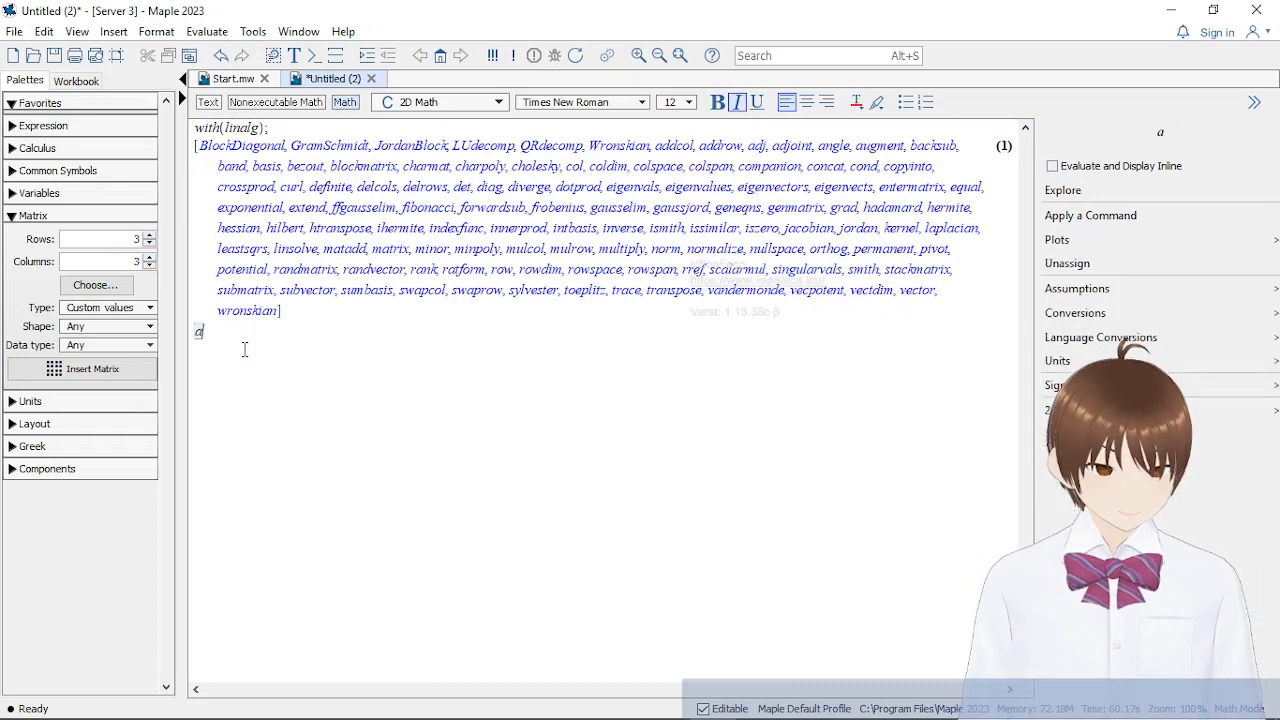
{"action": "left_click", "coordinate": [92, 362]}
{"action": "mouse_move", "coordinate": [565, 708]}
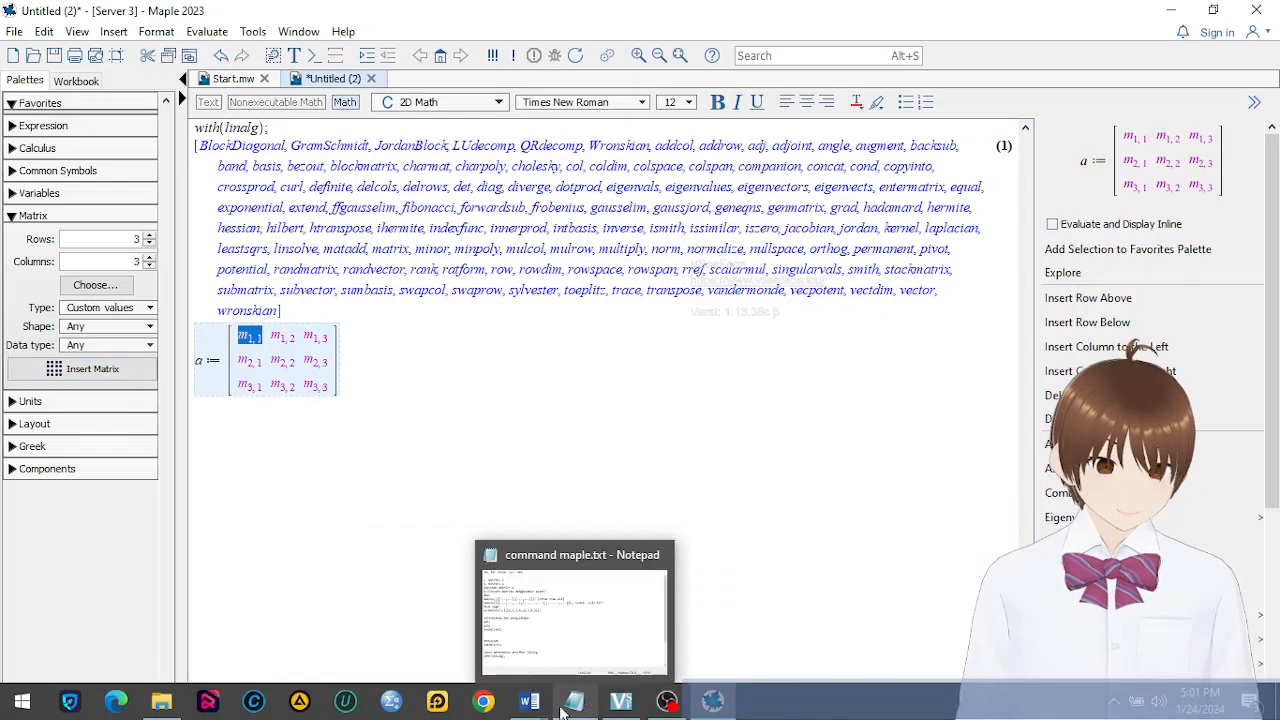
{"action": "mouse_move", "coordinate": [463, 640]}
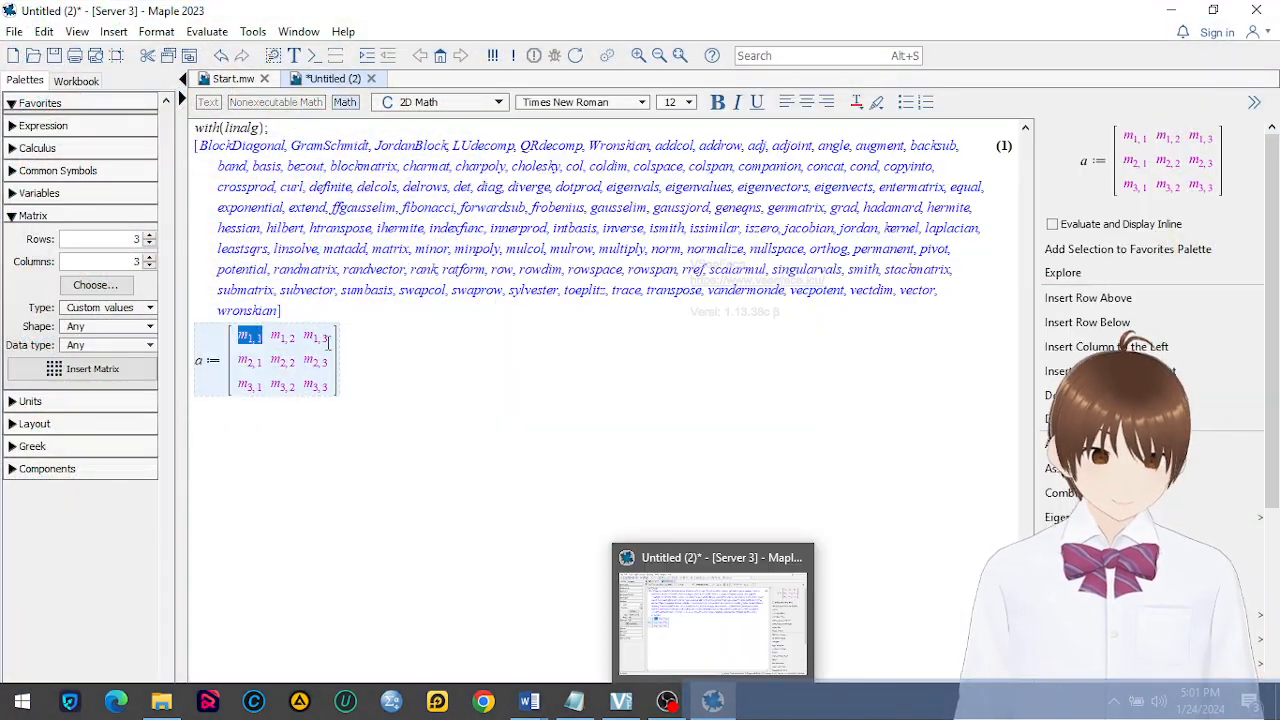
Fill the matrix's first row with 1, 2, 3 and its second row with 2, 8, 7
{"action": "type", "text": "1"}
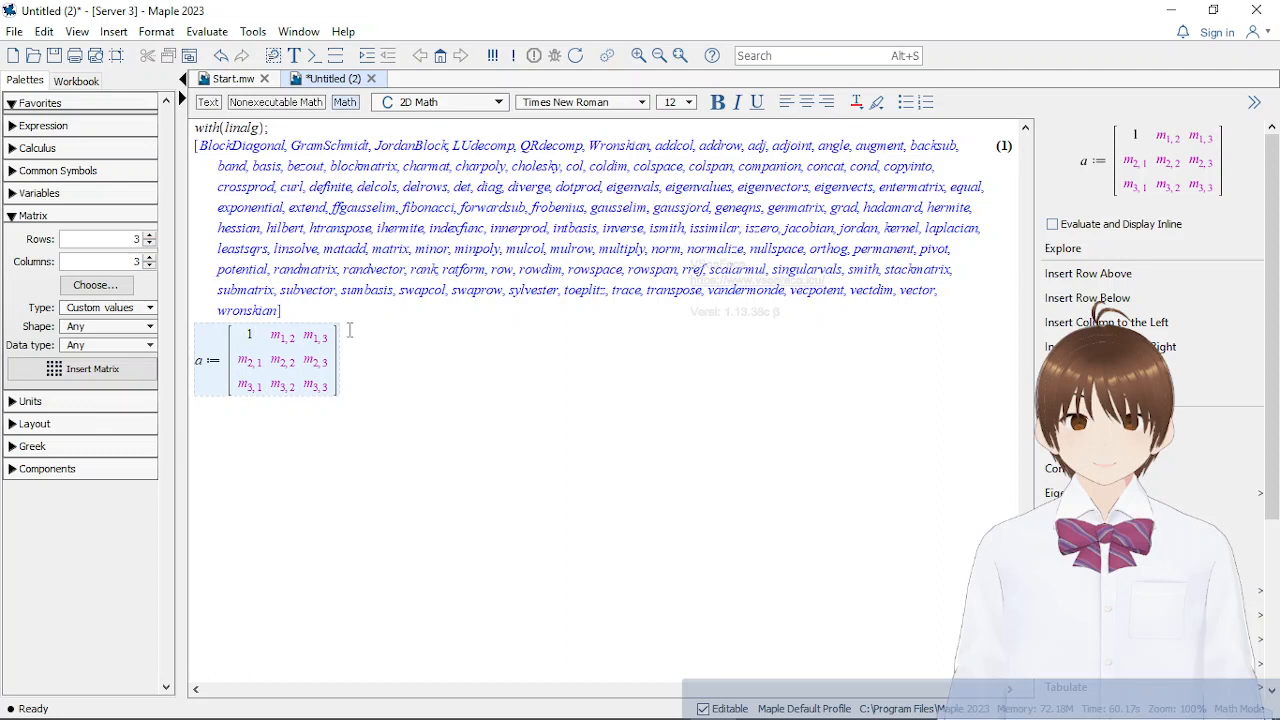
{"action": "key", "text": "Tab"}
{"action": "type", "text": "2"}
{"action": "key", "text": "Tab"}
{"action": "type", "text": "3"}
{"action": "key", "text": "Tab"}
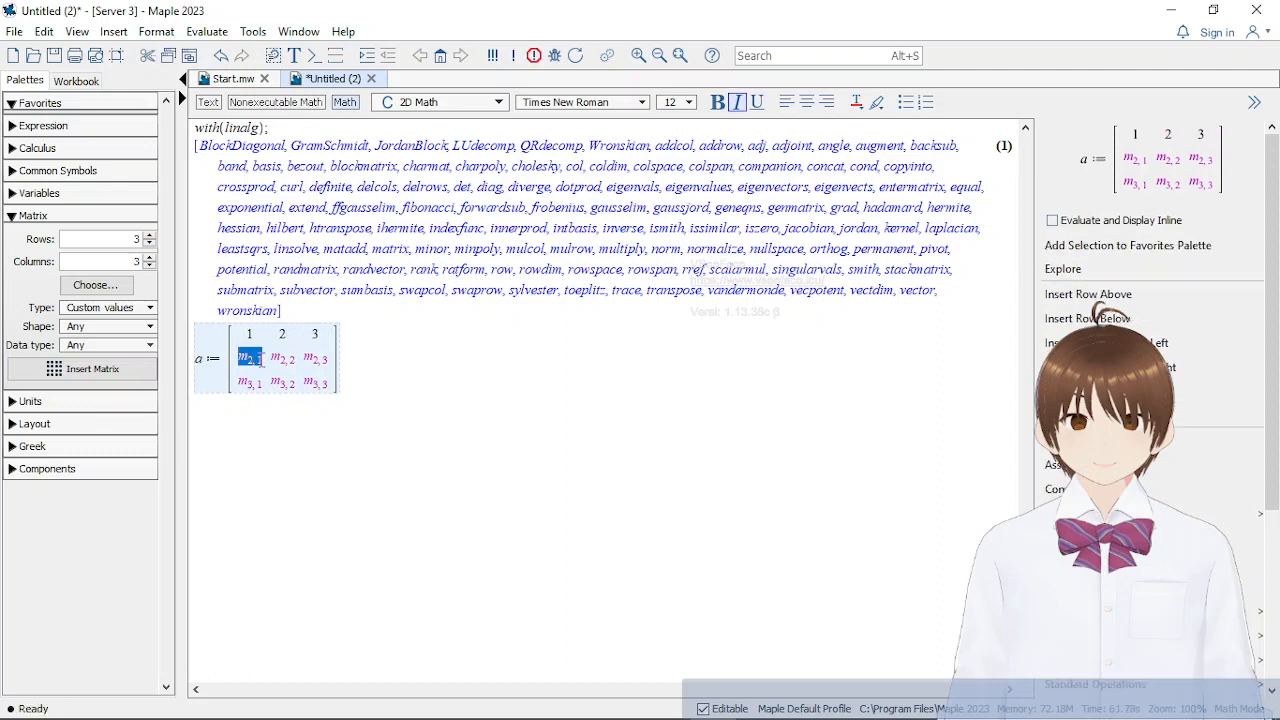
{"action": "type", "text": "2"}
{"action": "key", "text": "Tab"}
{"action": "type", "text": "8"}
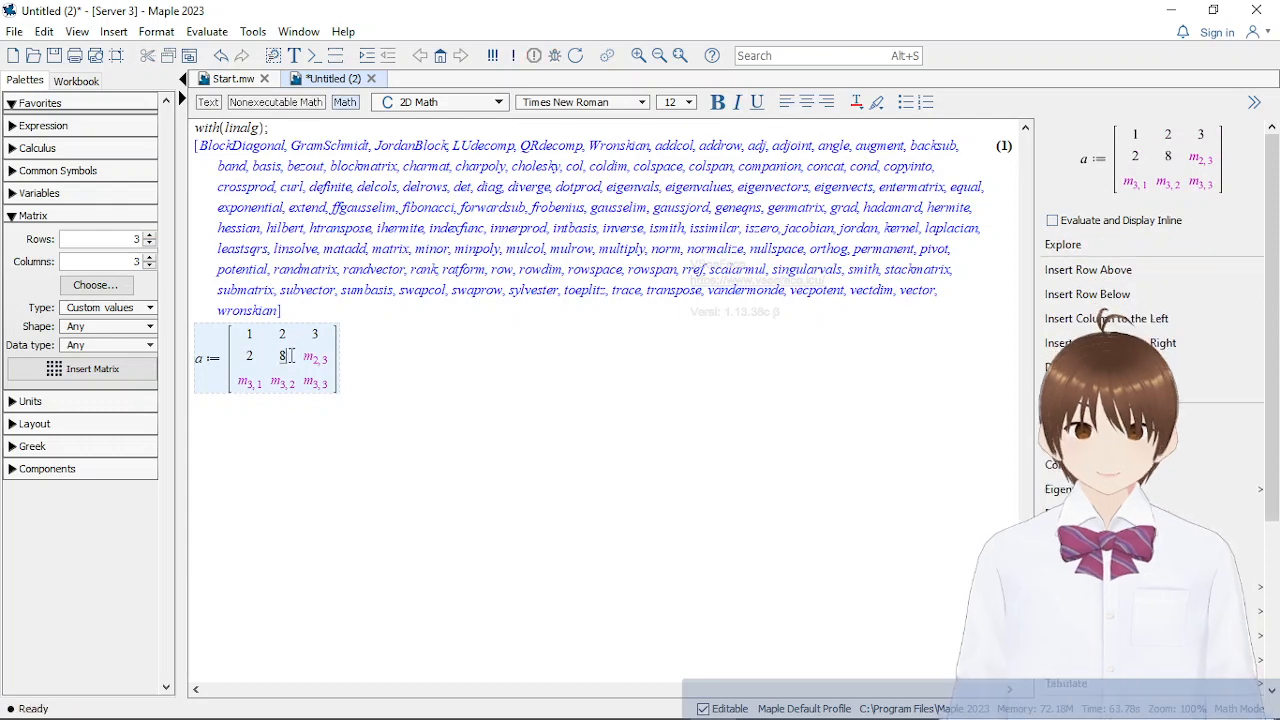
{"action": "key", "text": "Tab"}
{"action": "type", "text": "7"}
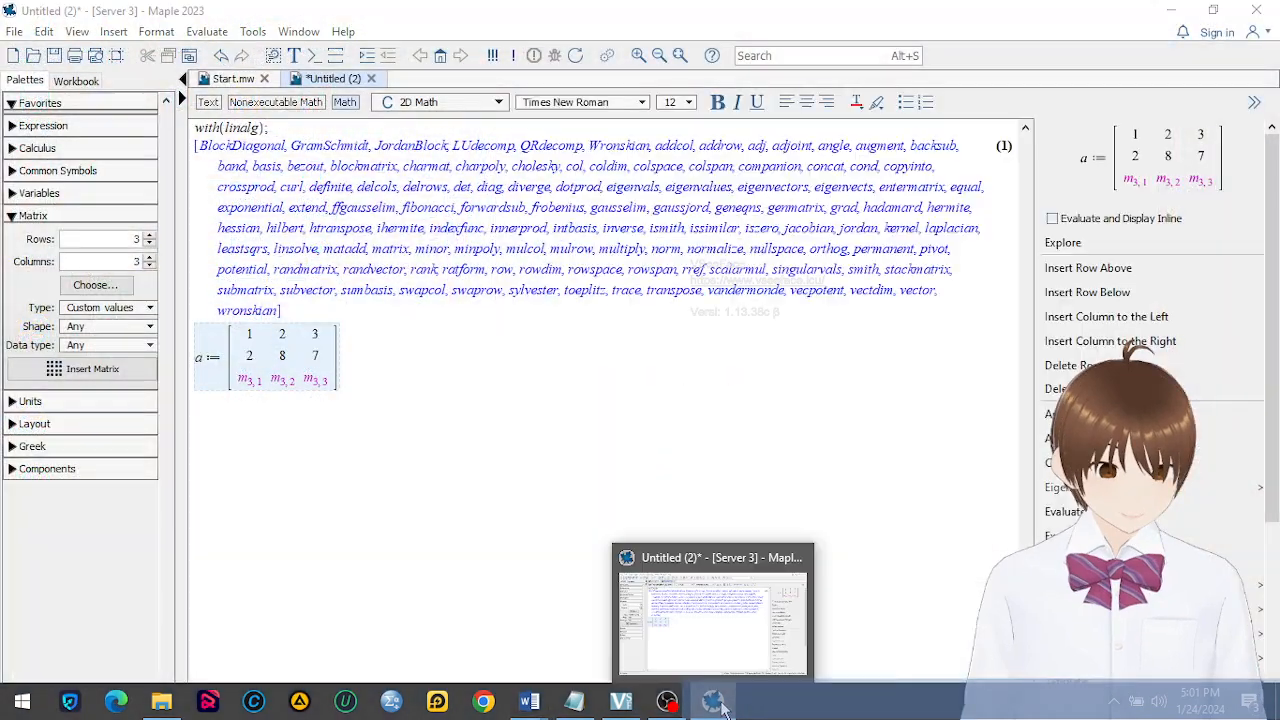
Switch from the Word notes back to Maple, fill the matrix's third row with 1, 5, 6 and evaluate the assignment to a
{"action": "left_click", "coordinate": [716, 703]}
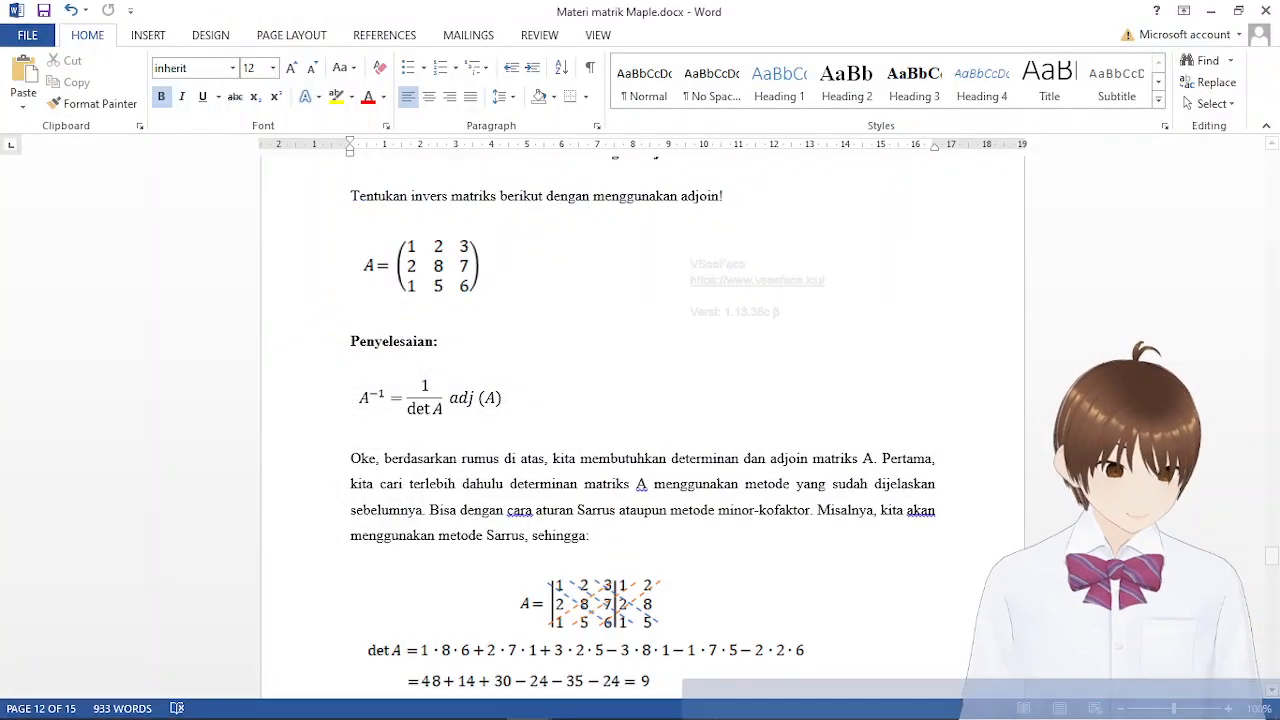
{"action": "left_click", "coordinate": [726, 710]}
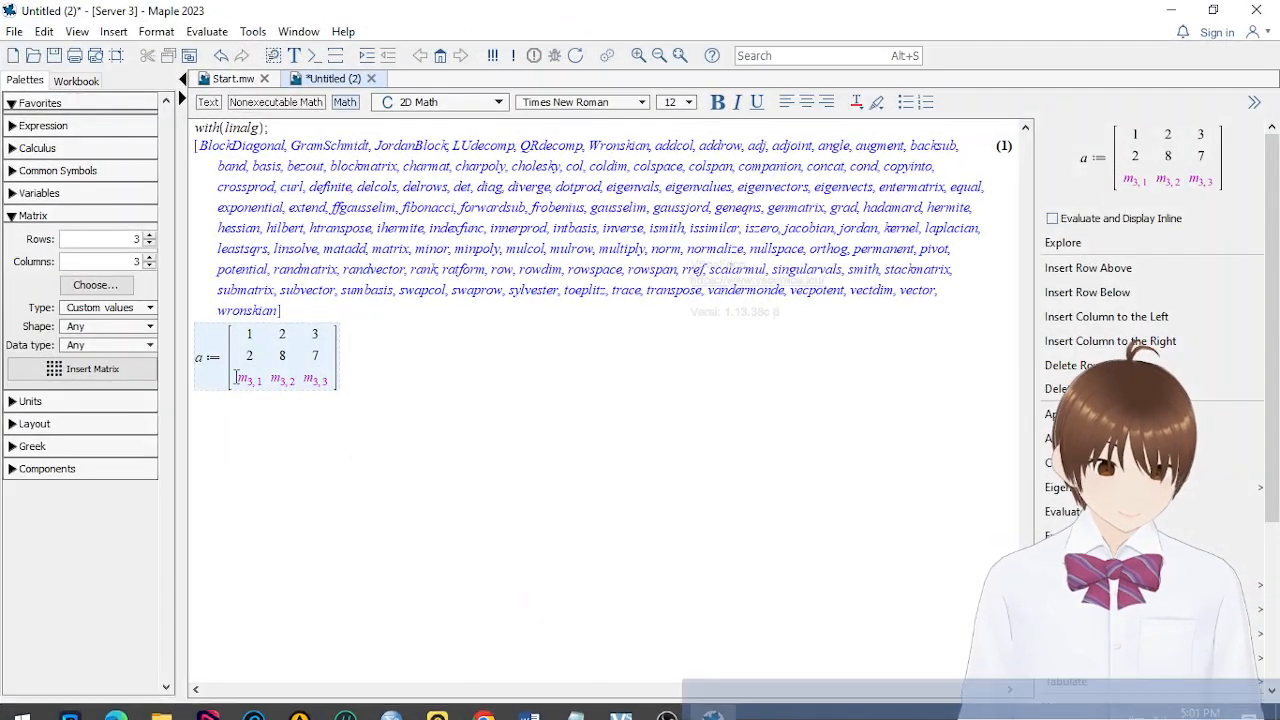
{"action": "key", "text": "Tab"}
{"action": "type", "text": "1"}
{"action": "key", "text": "Tab"}
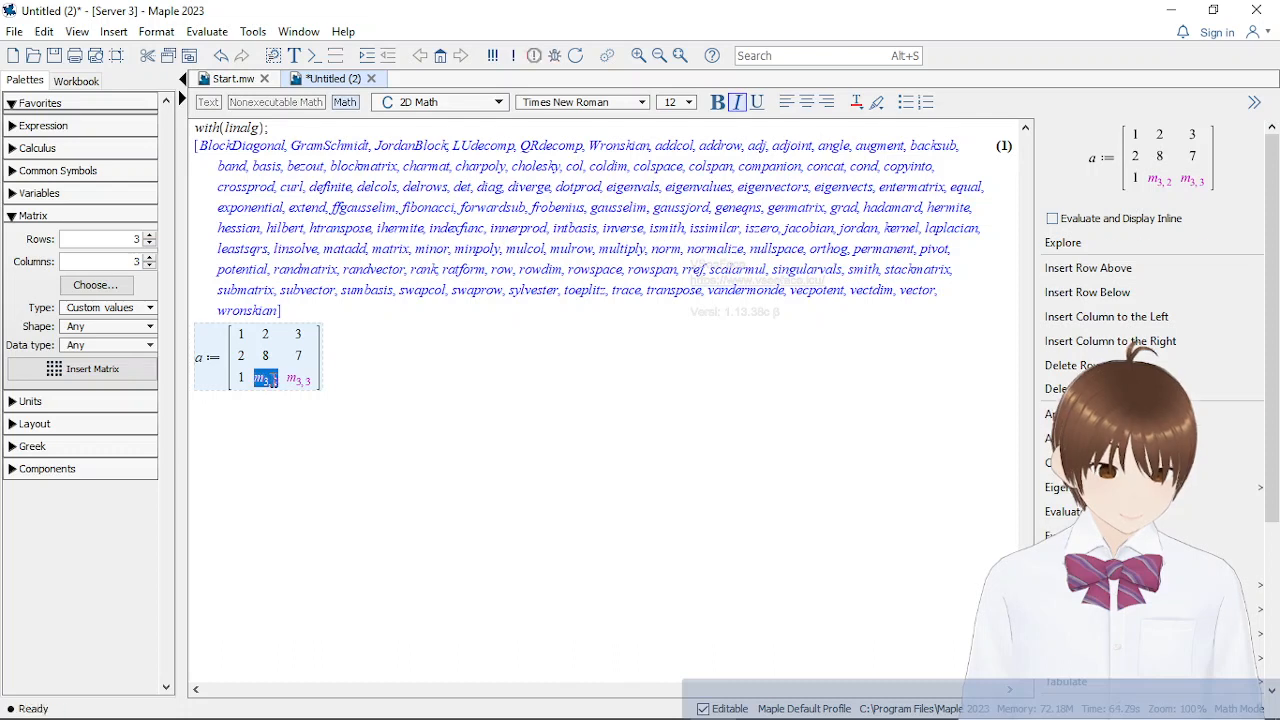
{"action": "type", "text": "5"}
{"action": "key", "text": "Tab"}
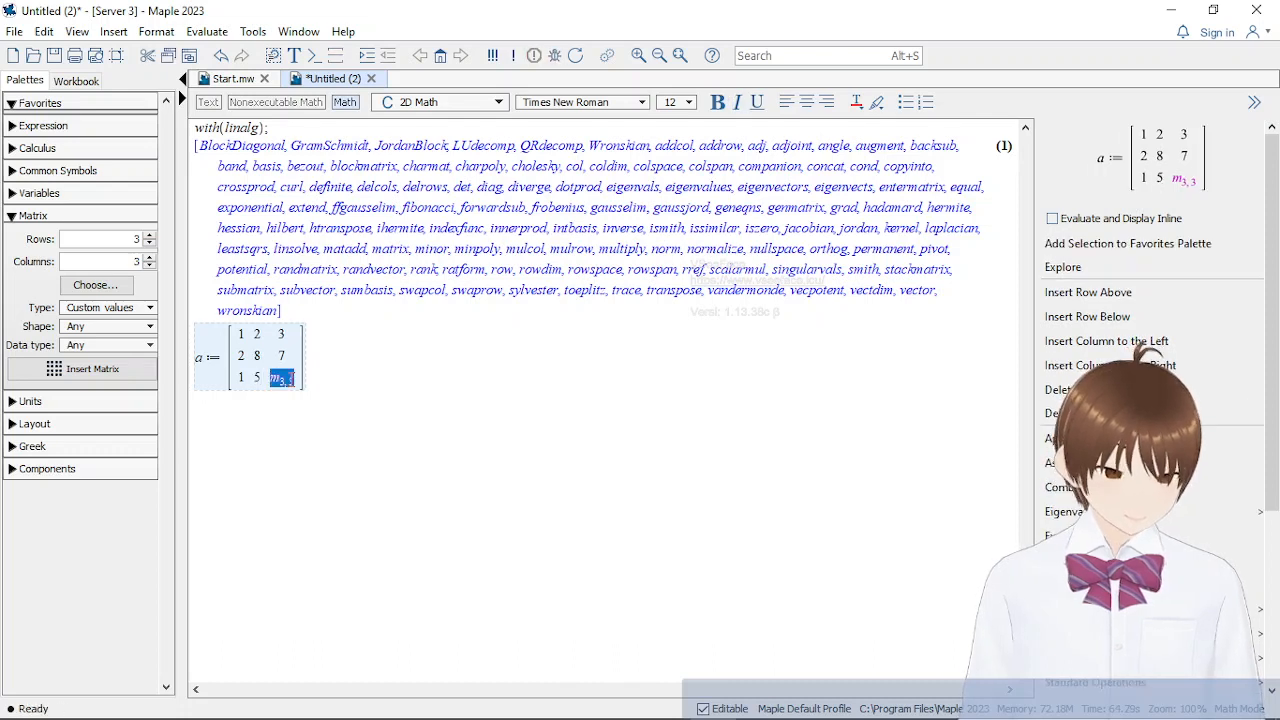
{"action": "type", "text": "6]]"}
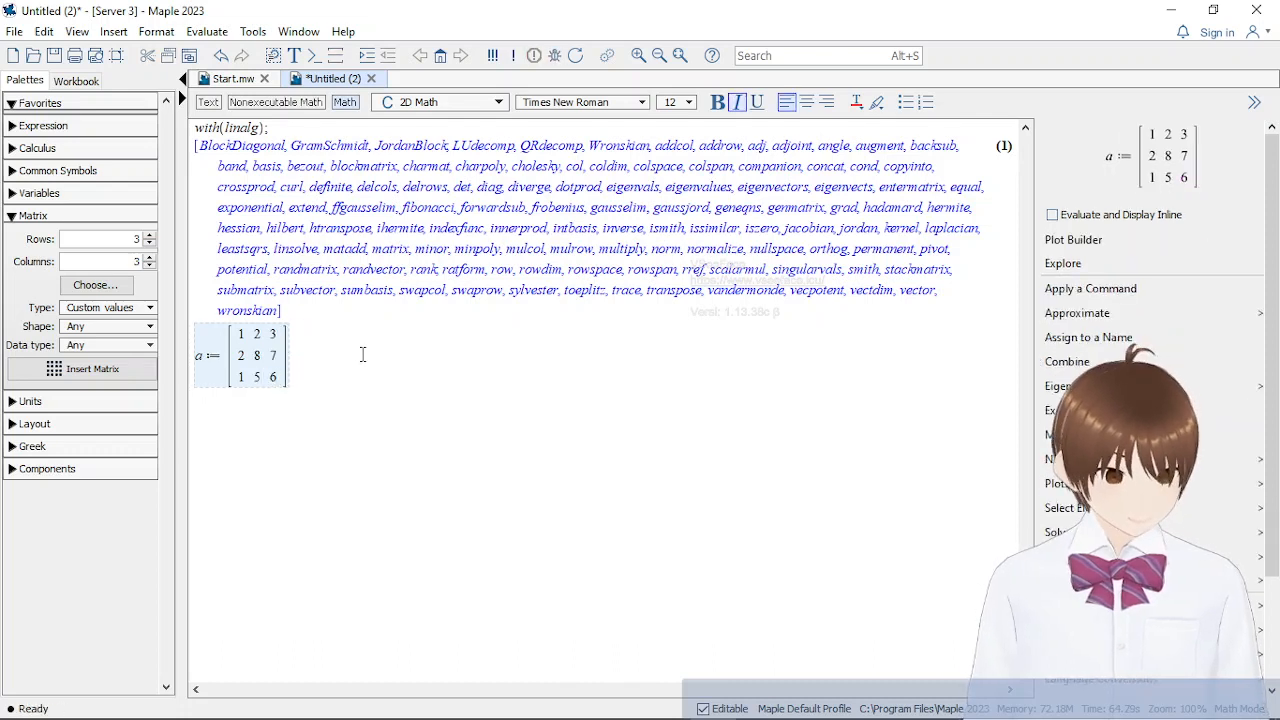
{"action": "type", "text": ";"}
{"action": "key", "text": "Return"}
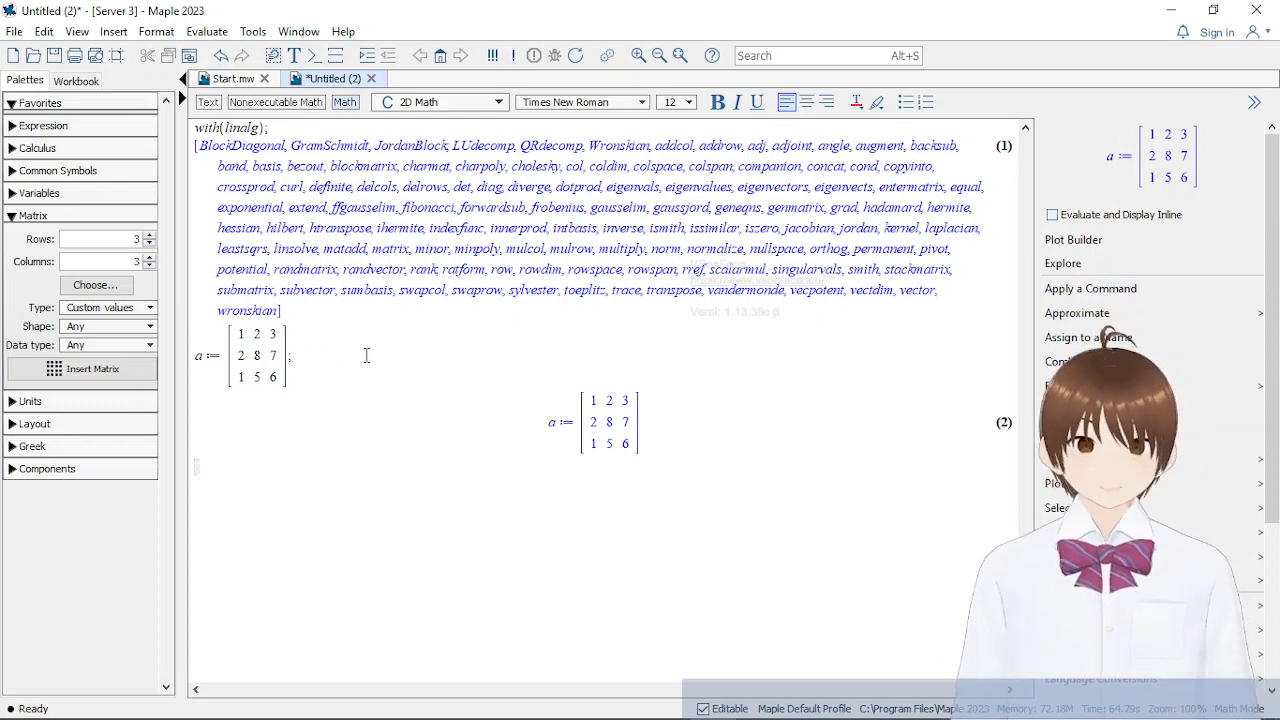
Switch to the Word notes and review the adjoint formula for the inverse and the Sarrus determinant of matrix A
{"action": "mouse_move", "coordinate": [666, 700]}
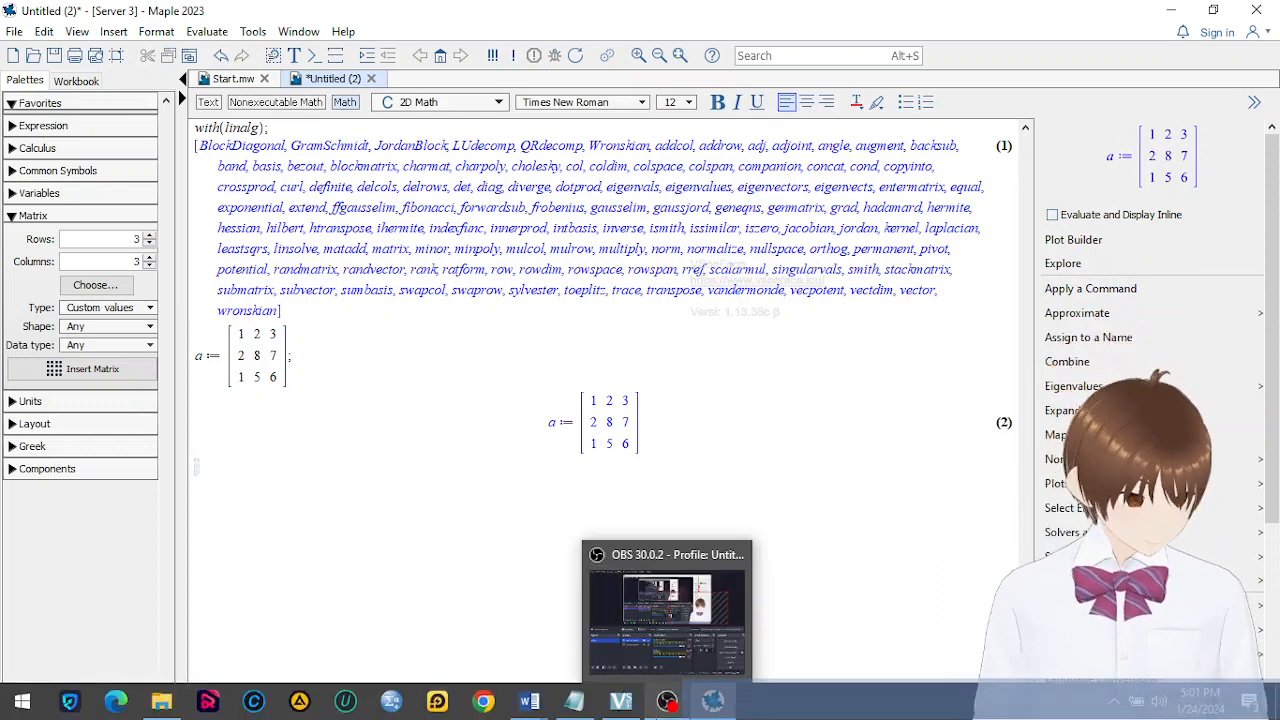
{"action": "mouse_move", "coordinate": [546, 713]}
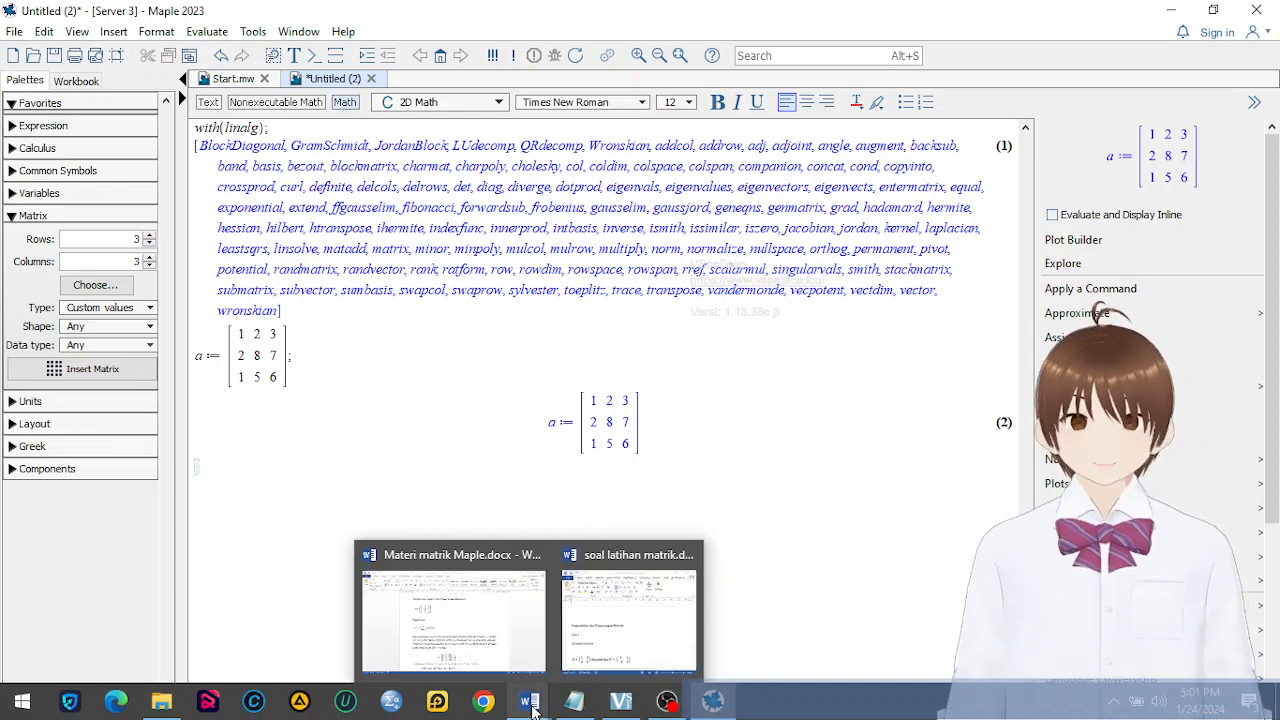
{"action": "left_click", "coordinate": [519, 672]}
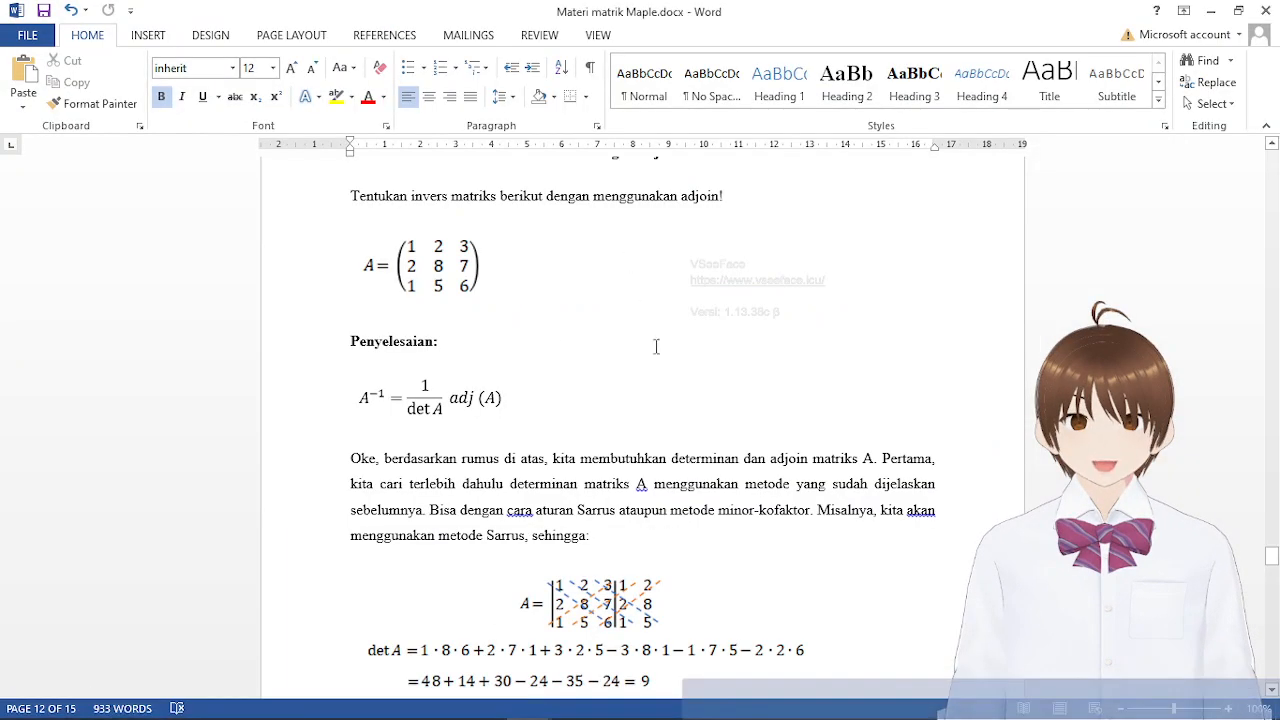
{"action": "scroll", "coordinate": [656, 346], "scroll_direction": "down", "scroll_amount": 3}
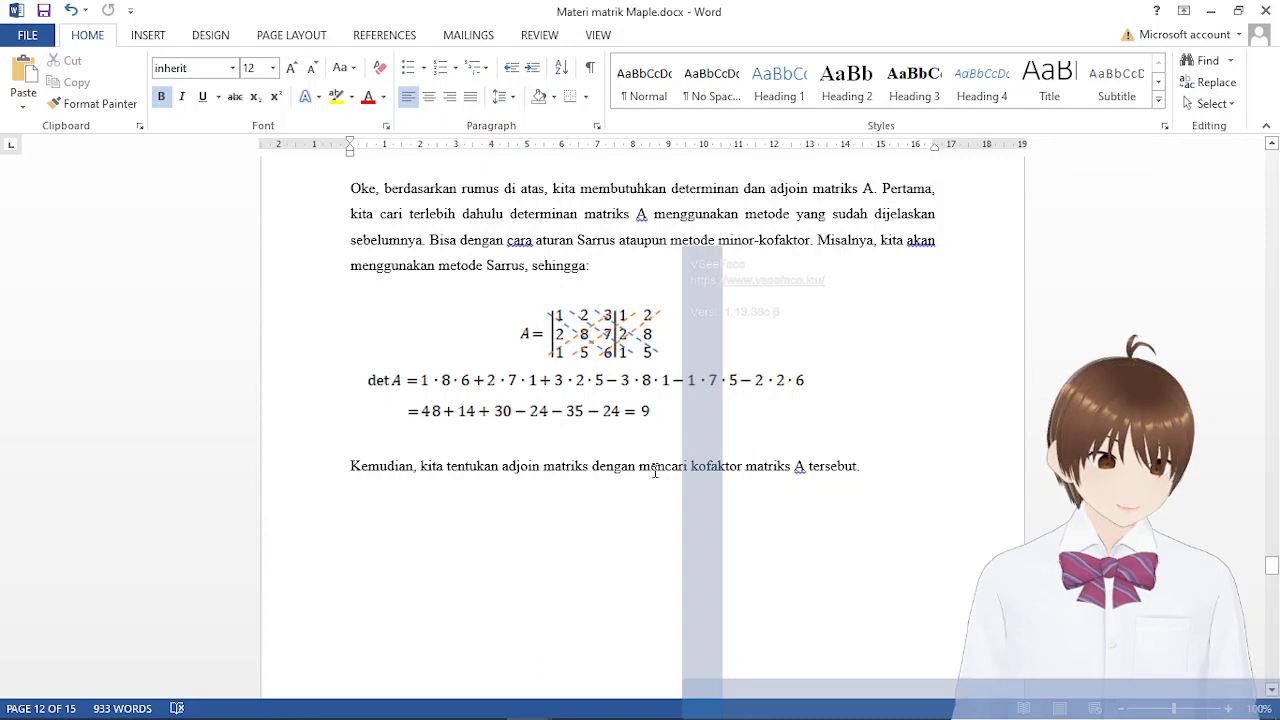
{"action": "scroll", "coordinate": [537, 510], "scroll_direction": "up", "scroll_amount": 2}
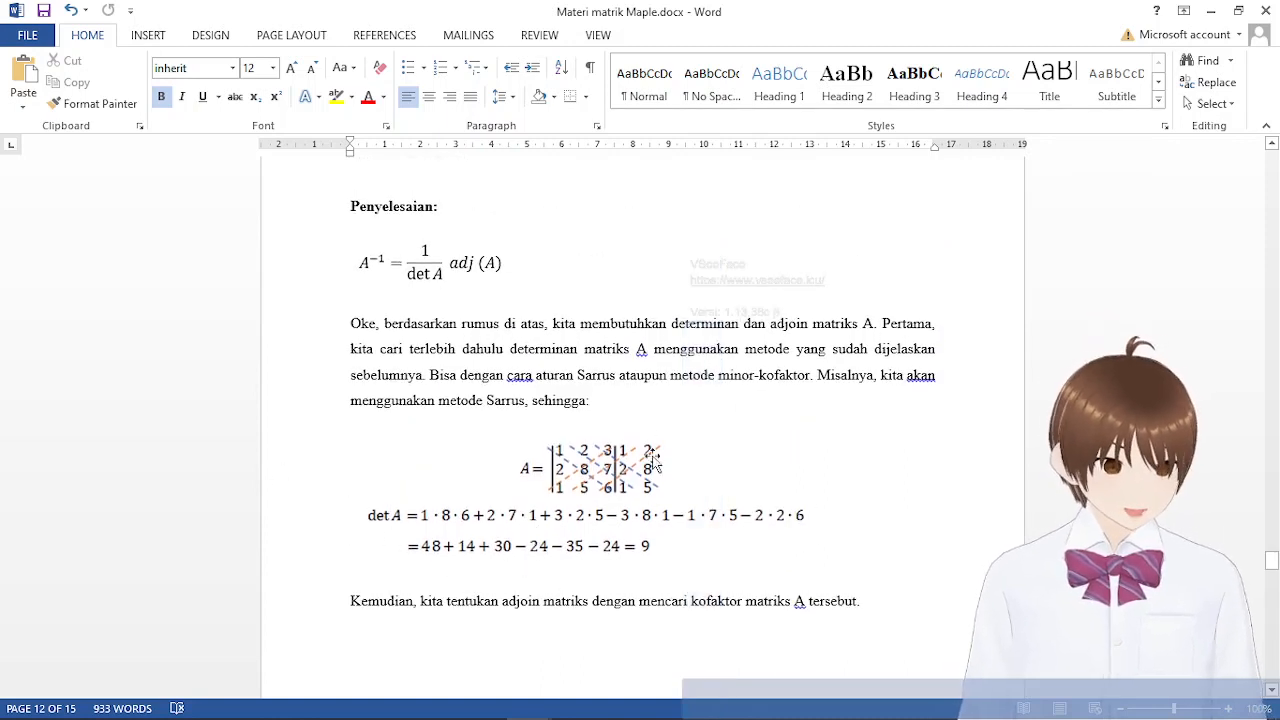
{"action": "mouse_move", "coordinate": [546, 703]}
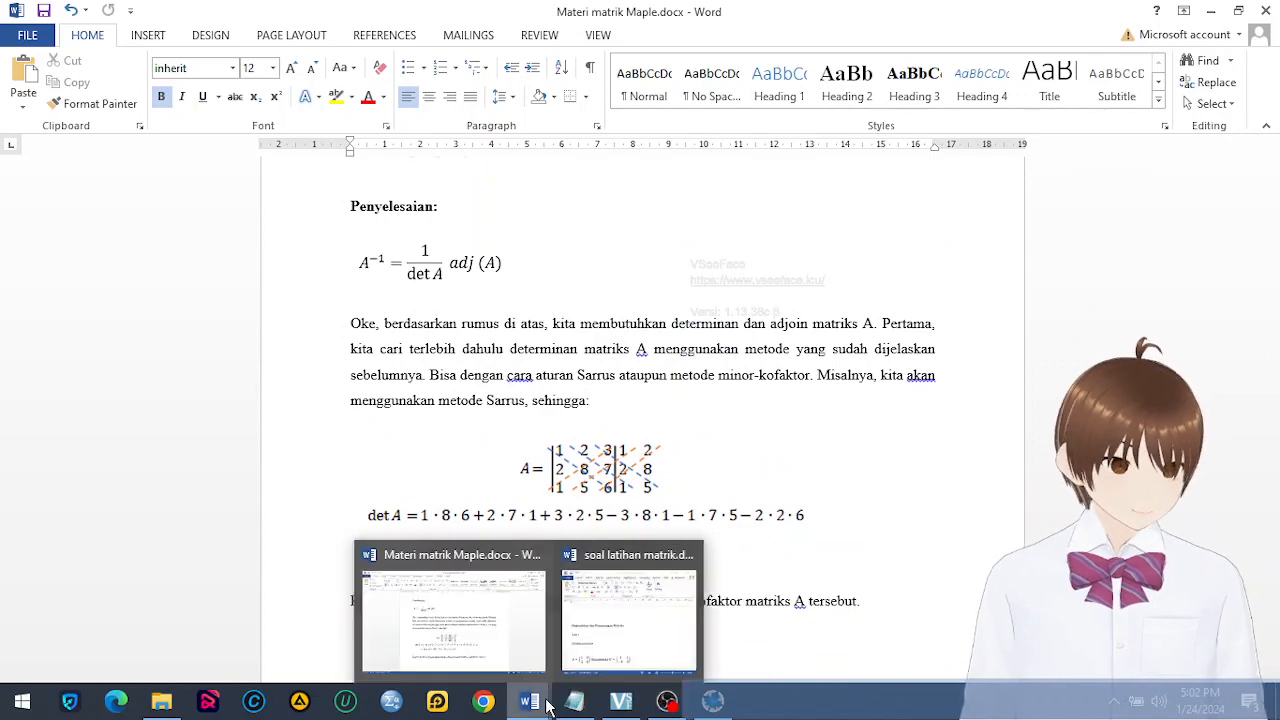
Switch back to Maple and compute the determinant of the 3×3 matrix by evaluating det(a);
{"action": "left_click", "coordinate": [716, 703]}
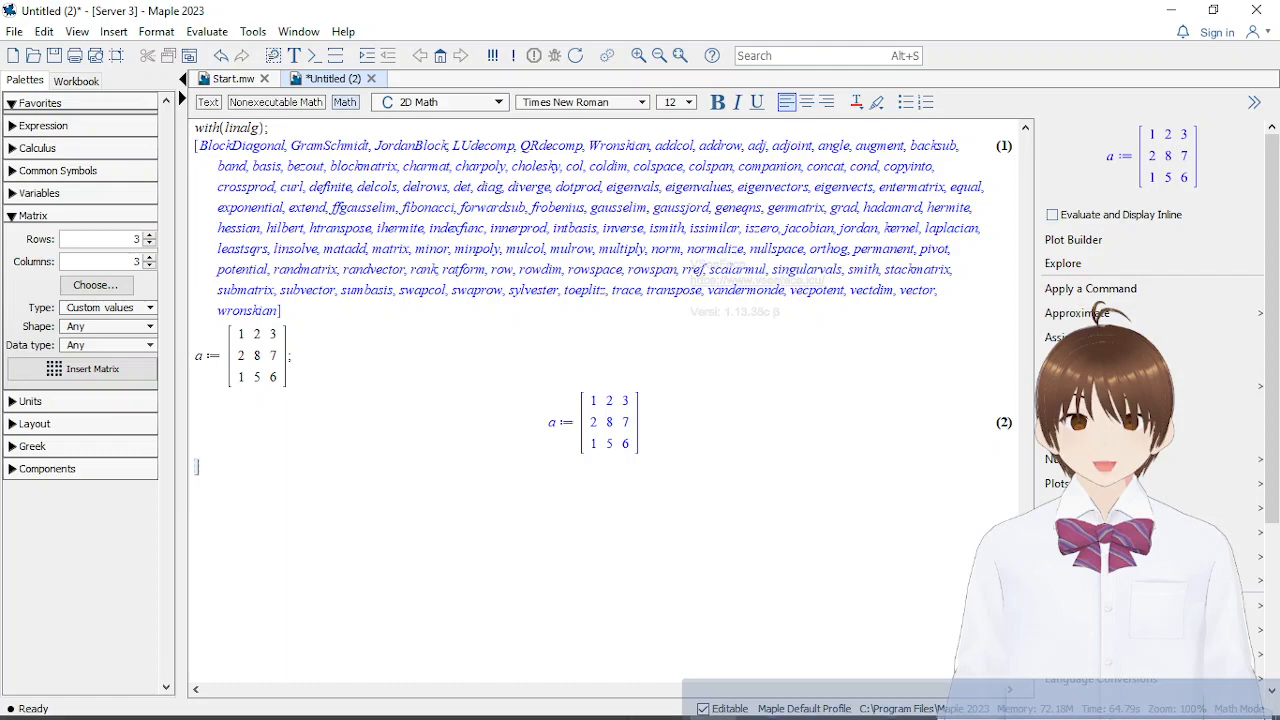
{"action": "left_click", "coordinate": [716, 708]}
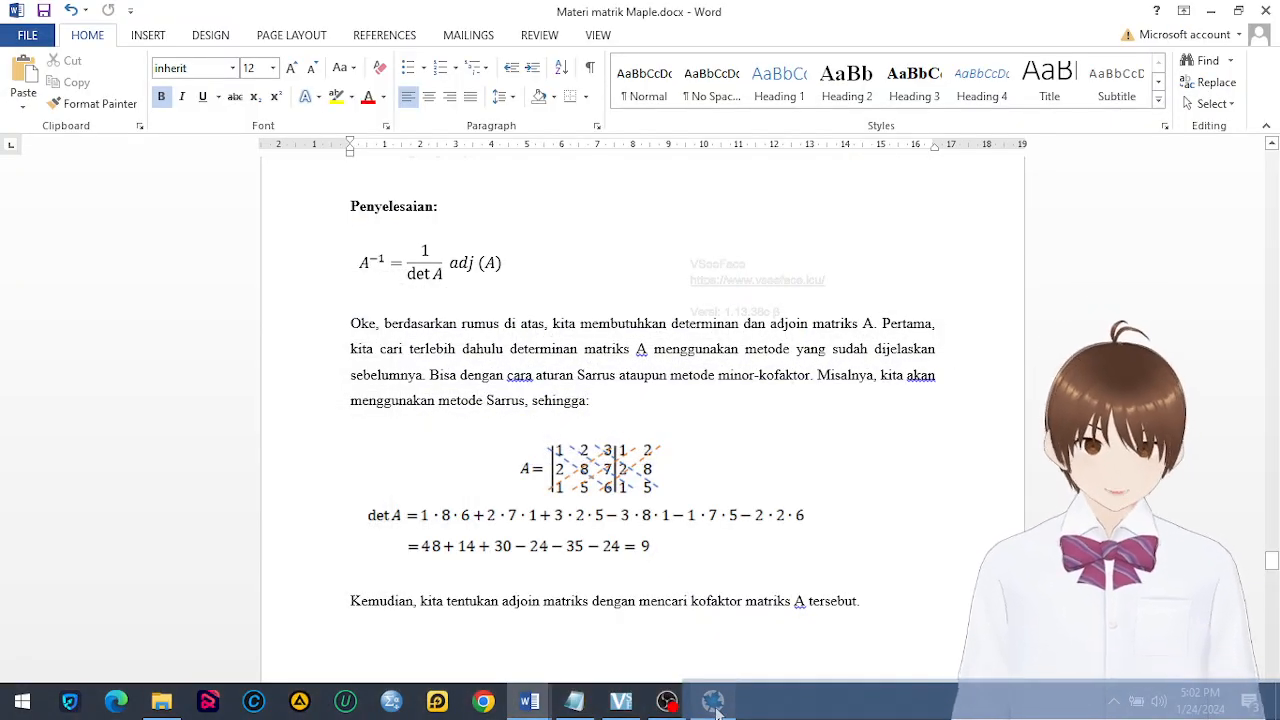
{"action": "left_click", "coordinate": [716, 708]}
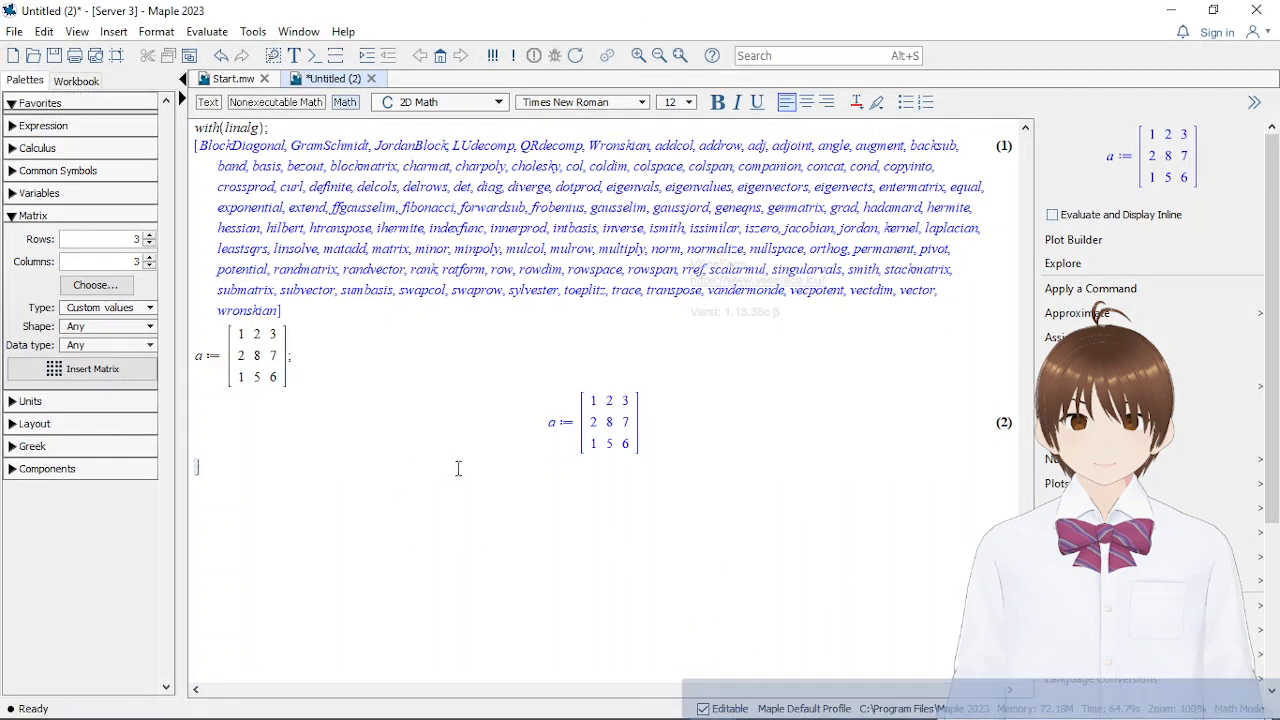
{"action": "type", "text": "det"}
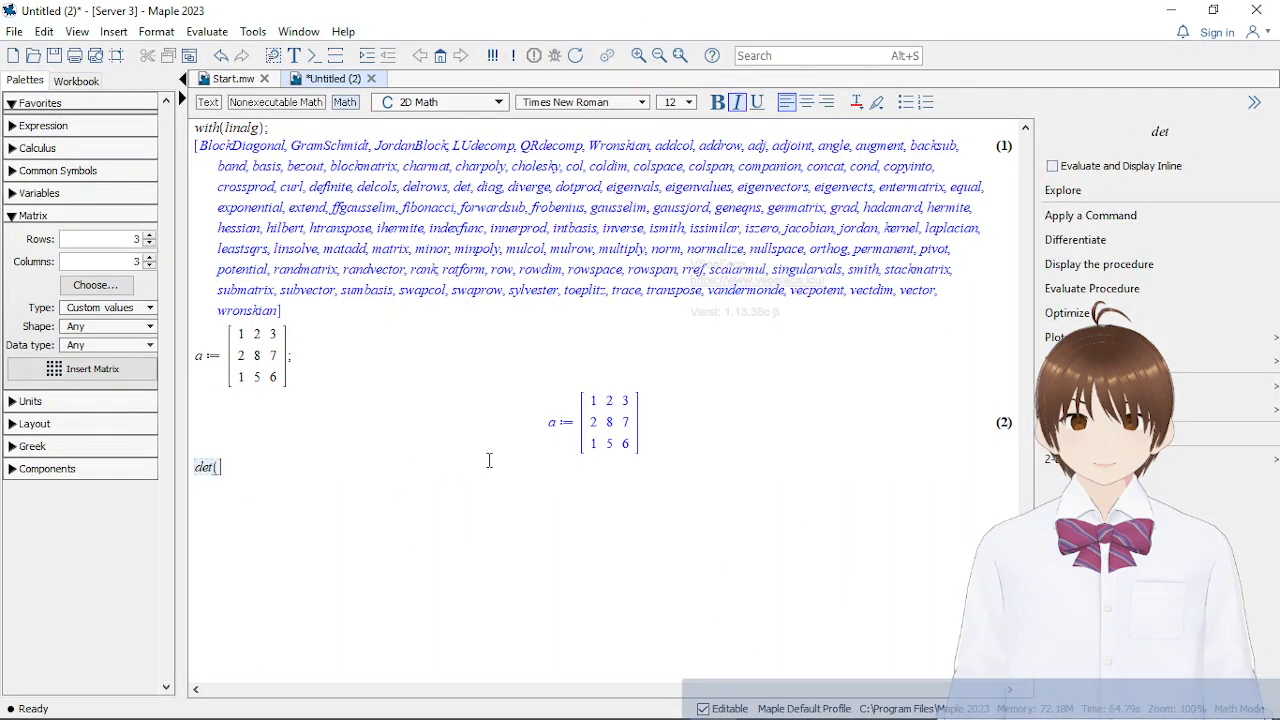
{"action": "type", "text": "(a);"}
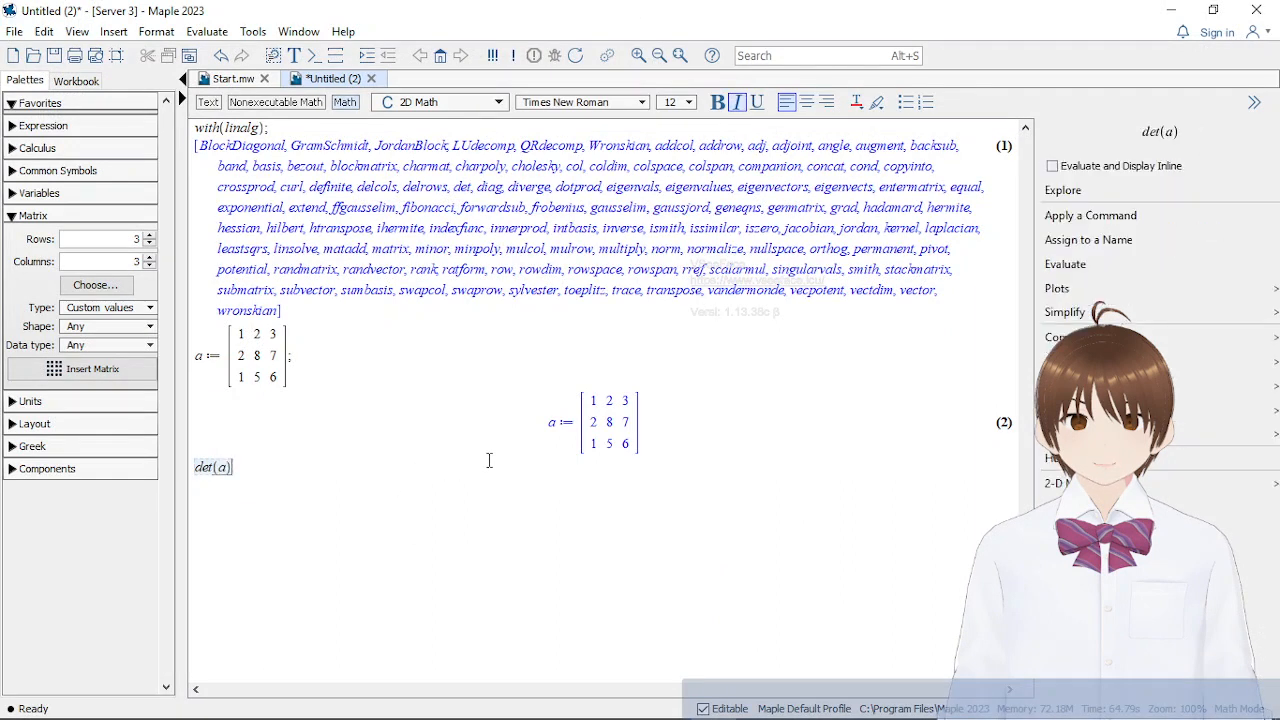
{"action": "key", "text": "Return"}
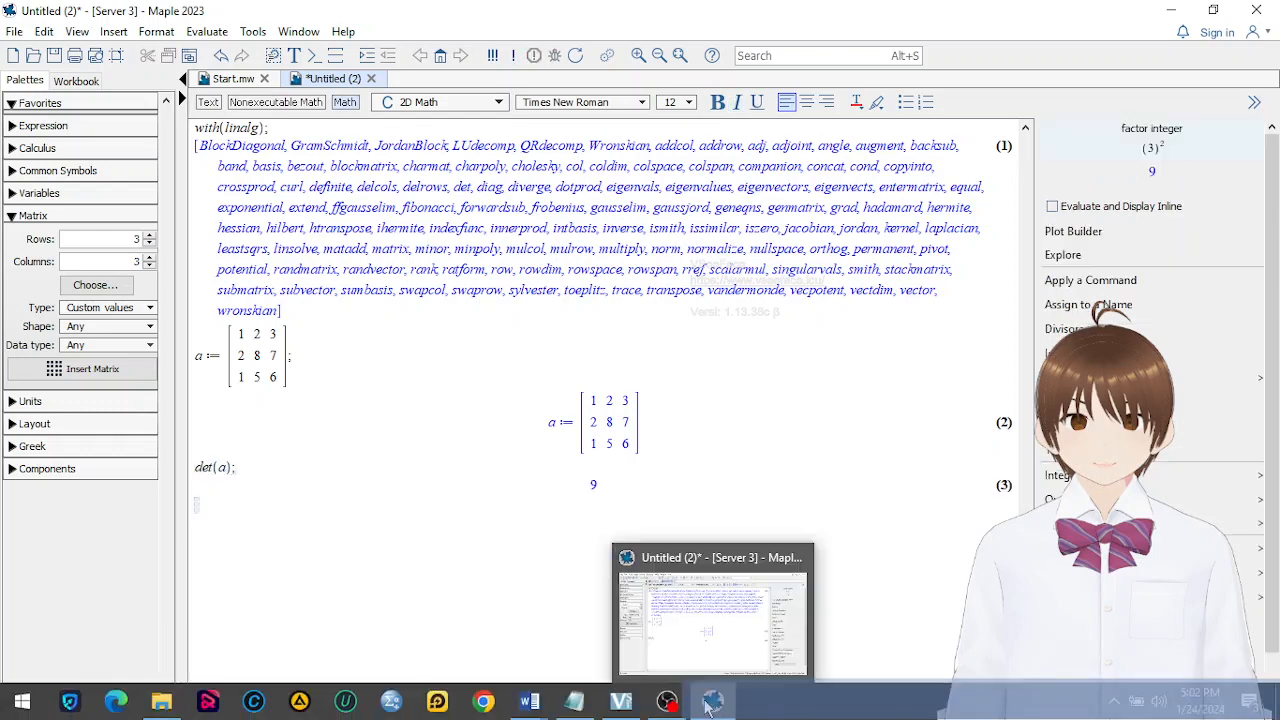
Switch to the Word notes and check the Maple determinant against the Sarrus calculation in the 3×3 inverse example
{"action": "mouse_move", "coordinate": [525, 695]}
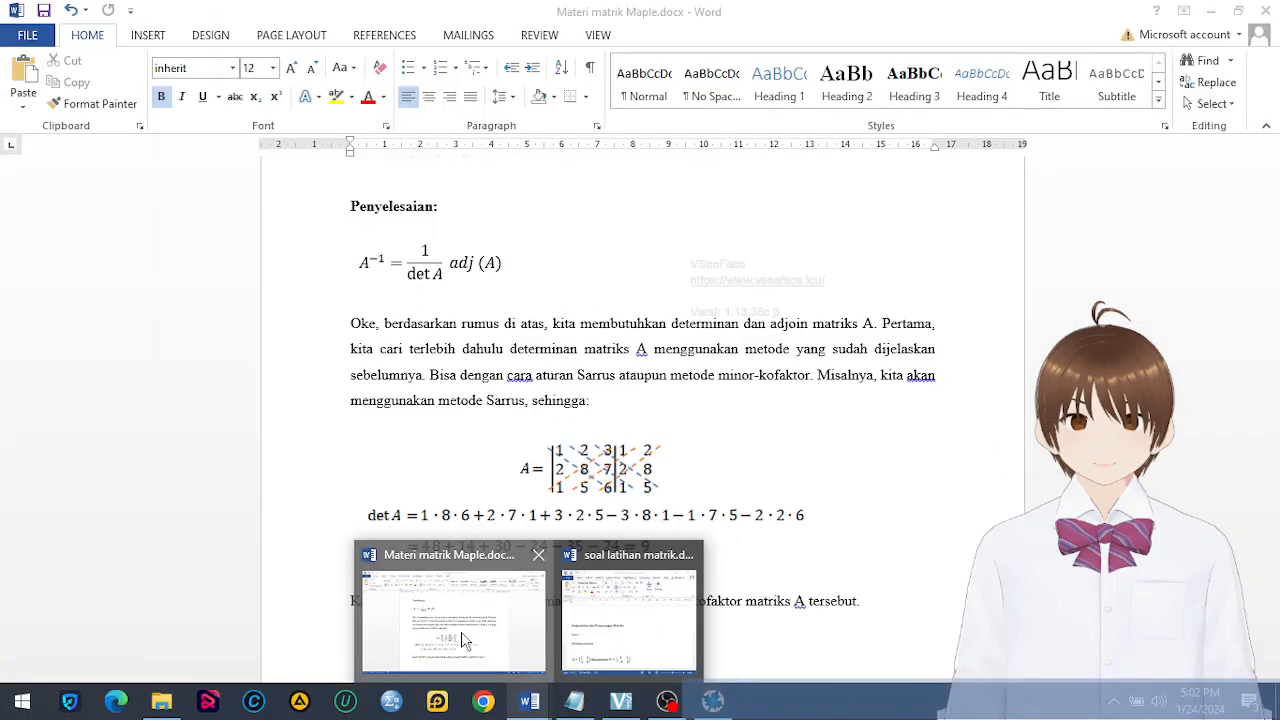
{"action": "left_click", "coordinate": [462, 622]}
{"action": "scroll", "coordinate": [792, 413], "scroll_direction": "up", "scroll_amount": 2}
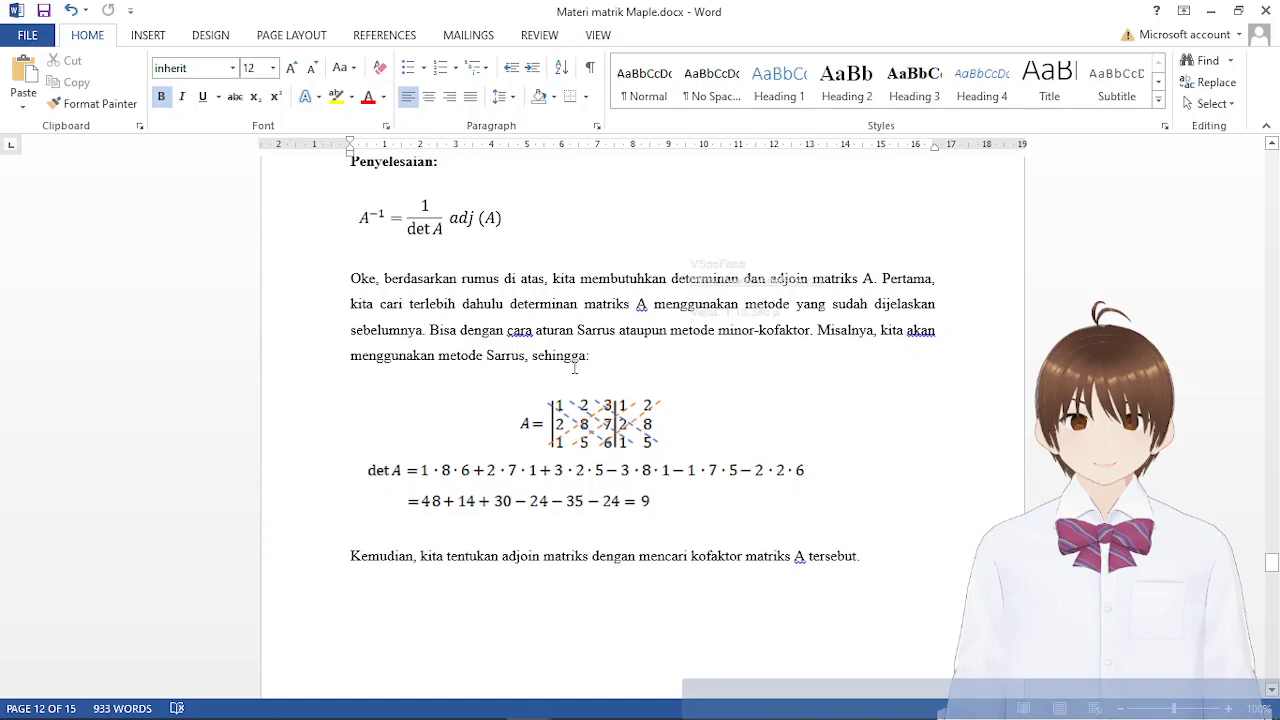
Review the worked cofactor matrix, its transposed adjoint and the resulting inverse of matrix A in the notes
{"action": "scroll", "coordinate": [747, 596], "scroll_direction": "down", "scroll_amount": 10}
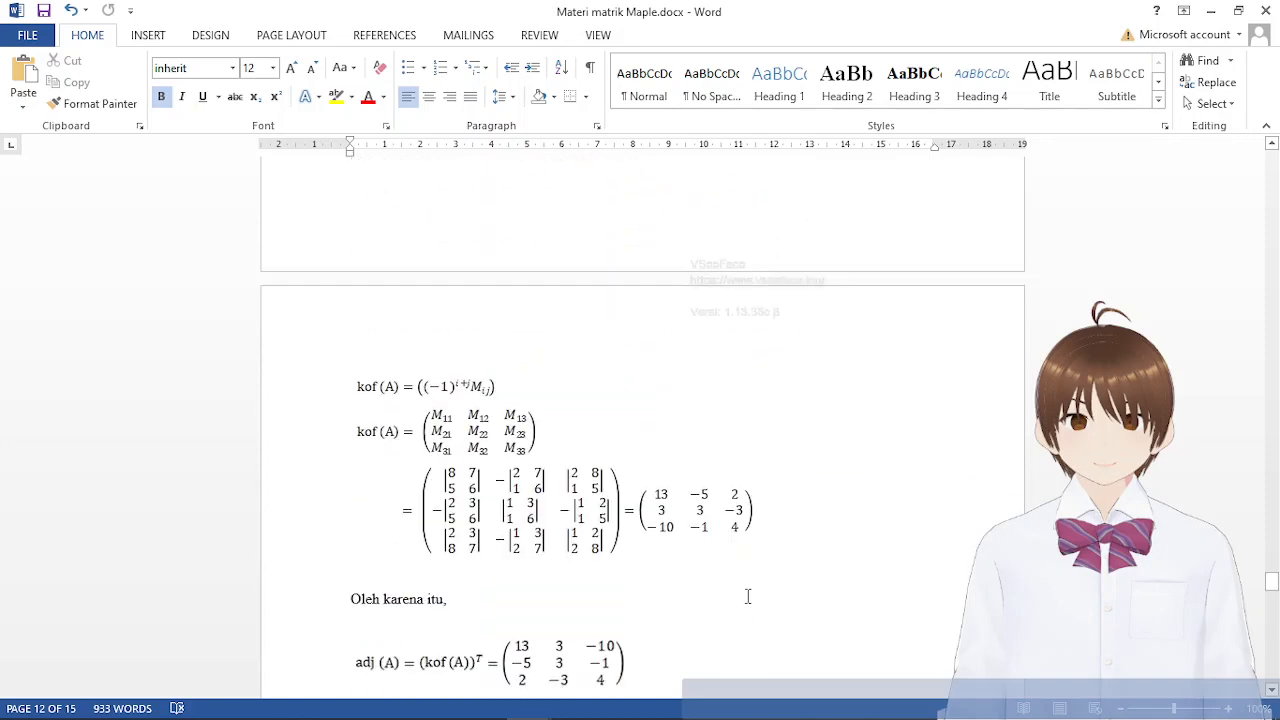
{"action": "scroll", "coordinate": [743, 564], "scroll_direction": "down", "scroll_amount": 1}
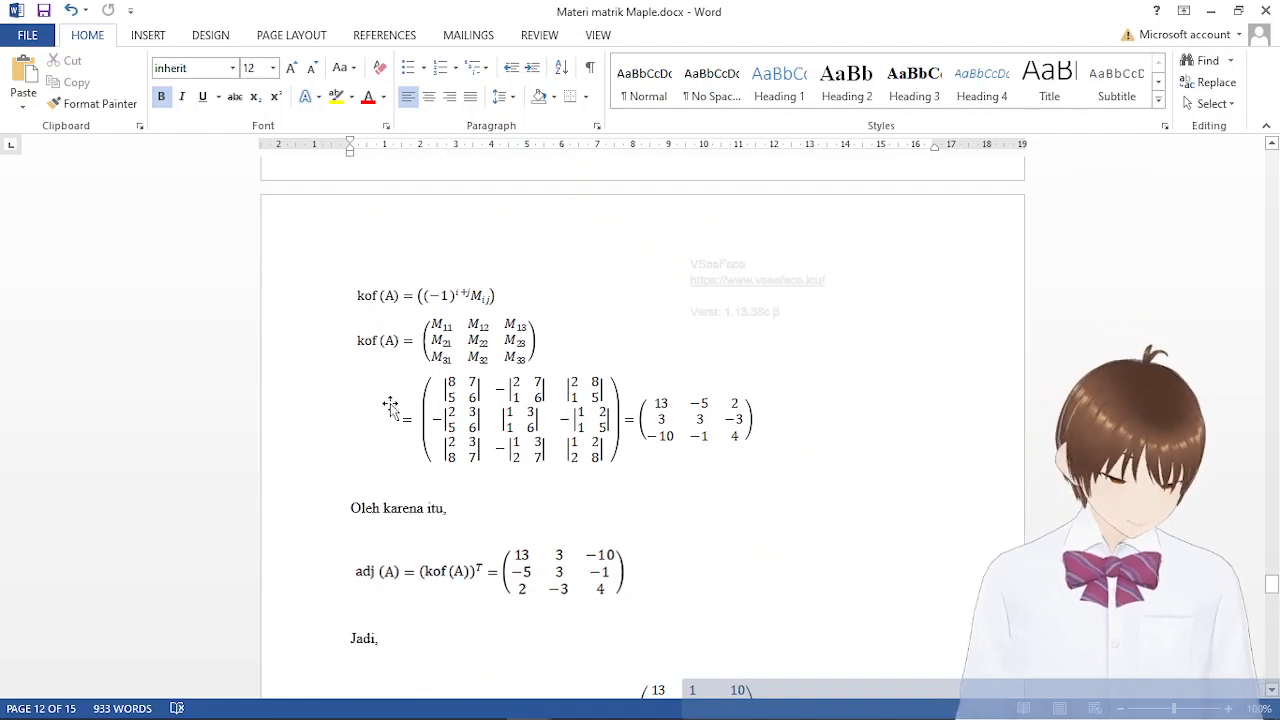
{"action": "scroll", "coordinate": [697, 600], "scroll_direction": "up", "scroll_amount": 9}
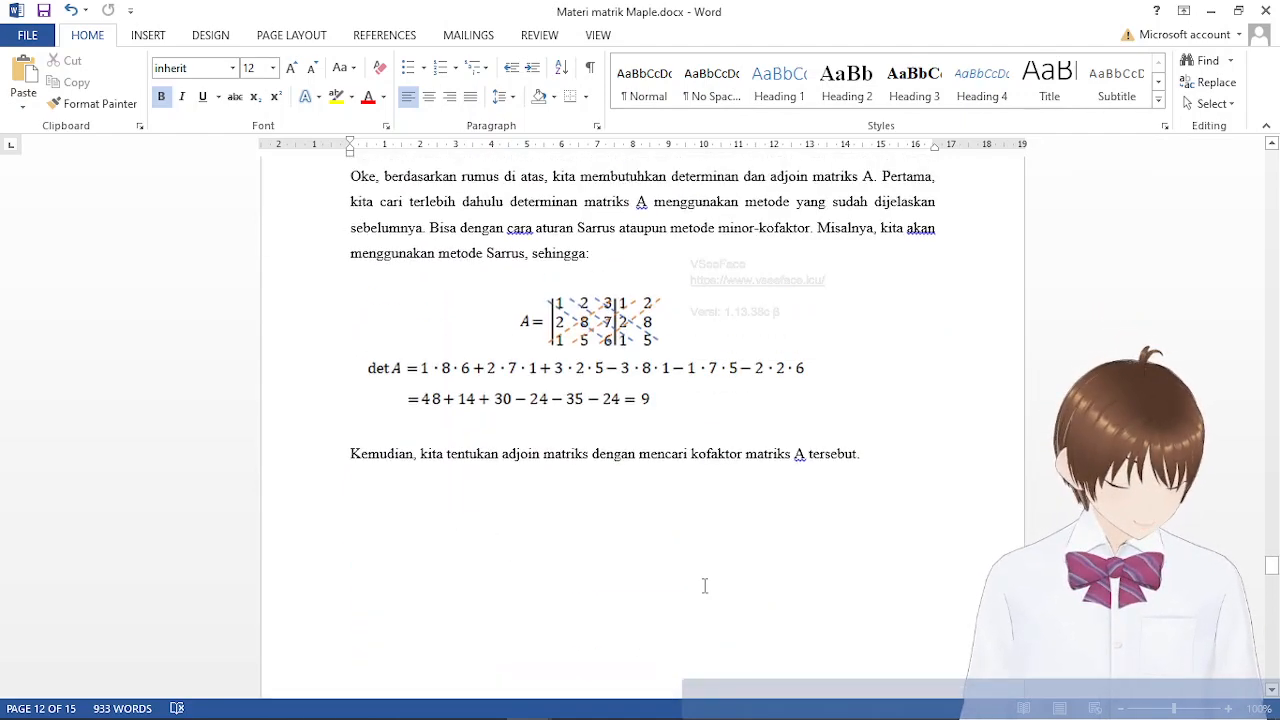
{"action": "scroll", "coordinate": [704, 586], "scroll_direction": "up", "scroll_amount": 9}
{"action": "scroll", "coordinate": [706, 580], "scroll_direction": "down", "scroll_amount": 2}
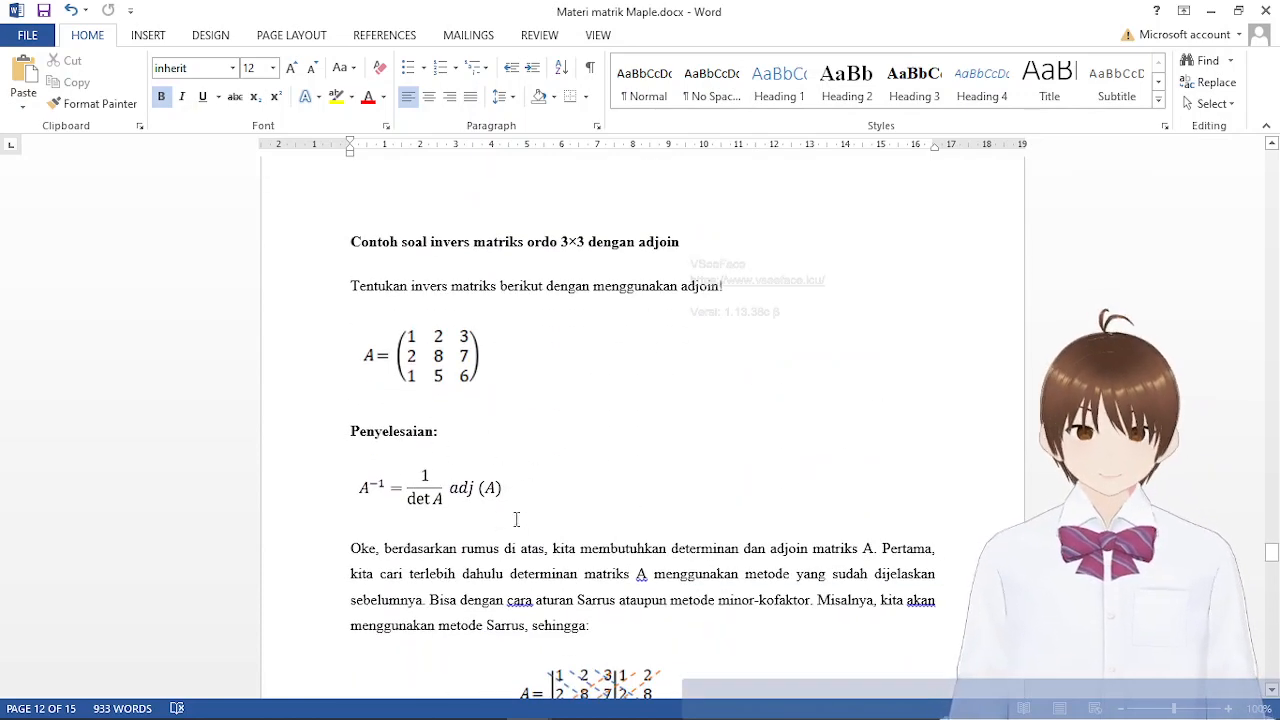
{"action": "scroll", "coordinate": [659, 553], "scroll_direction": "down", "scroll_amount": 3}
{"action": "scroll", "coordinate": [659, 553], "scroll_direction": "down", "scroll_amount": 9}
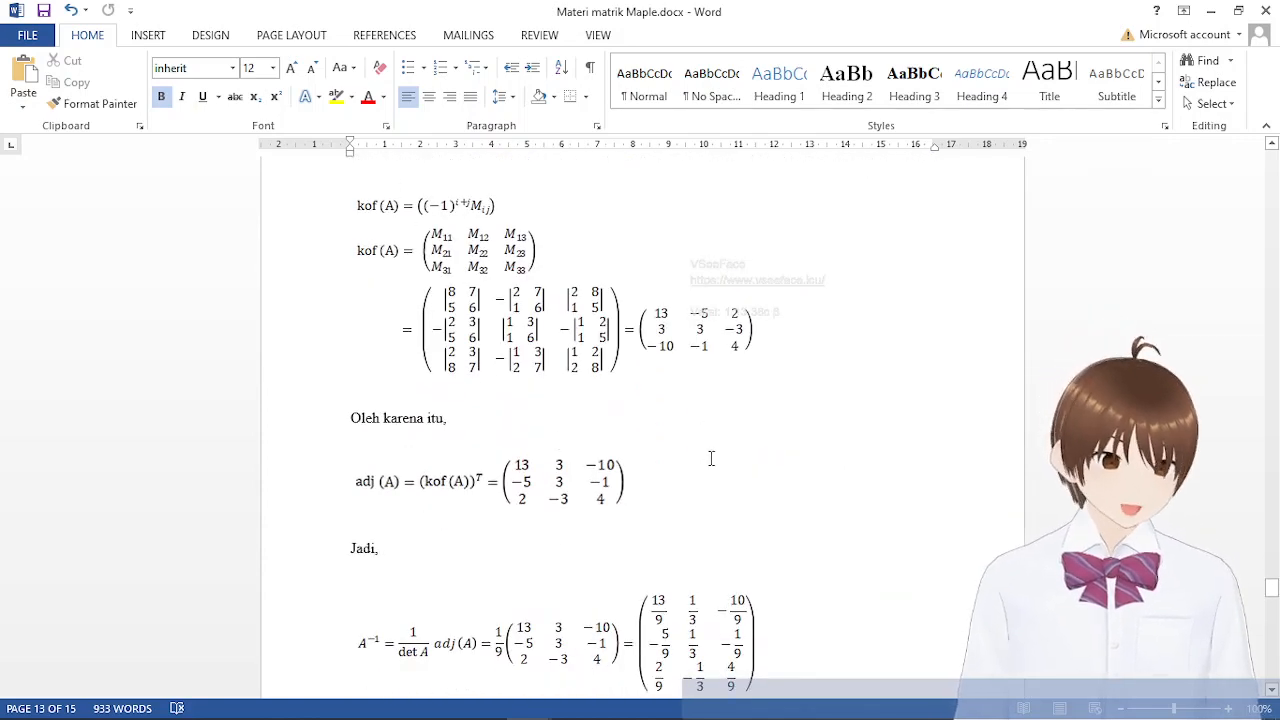
{"action": "scroll", "coordinate": [709, 463], "scroll_direction": "up", "scroll_amount": 2}
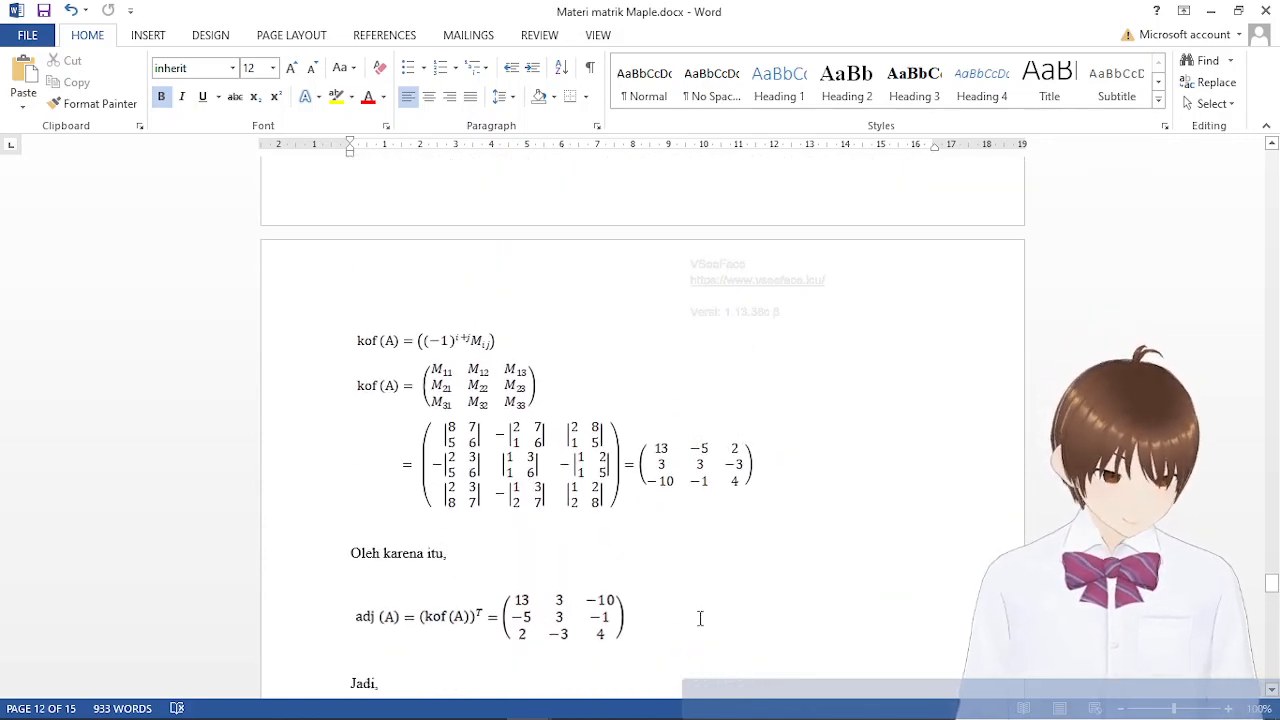
{"action": "left_click", "coordinate": [470, 435]}
{"action": "left_click", "coordinate": [909, 443]}
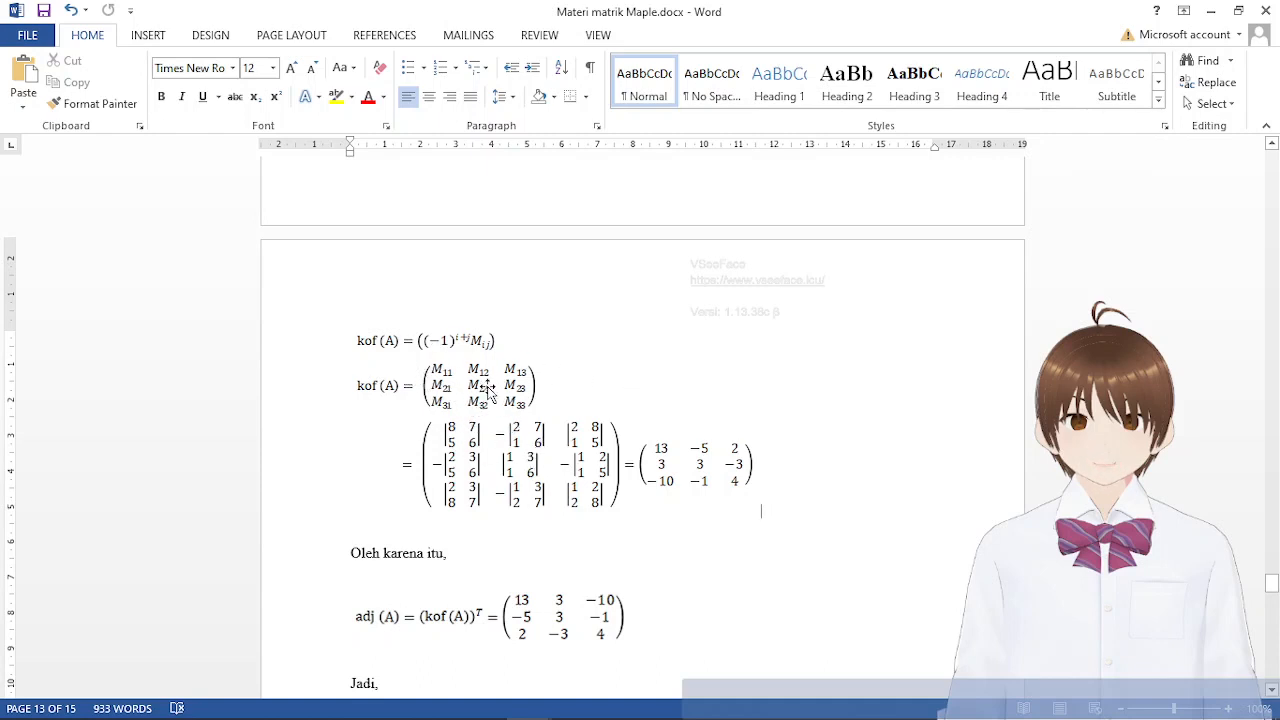
Review matrix A, its Sarrus determinant and the cofactor and adjoint working in the notes' 3×3 inverse example
{"action": "scroll", "coordinate": [447, 452], "scroll_direction": "up", "scroll_amount": 10}
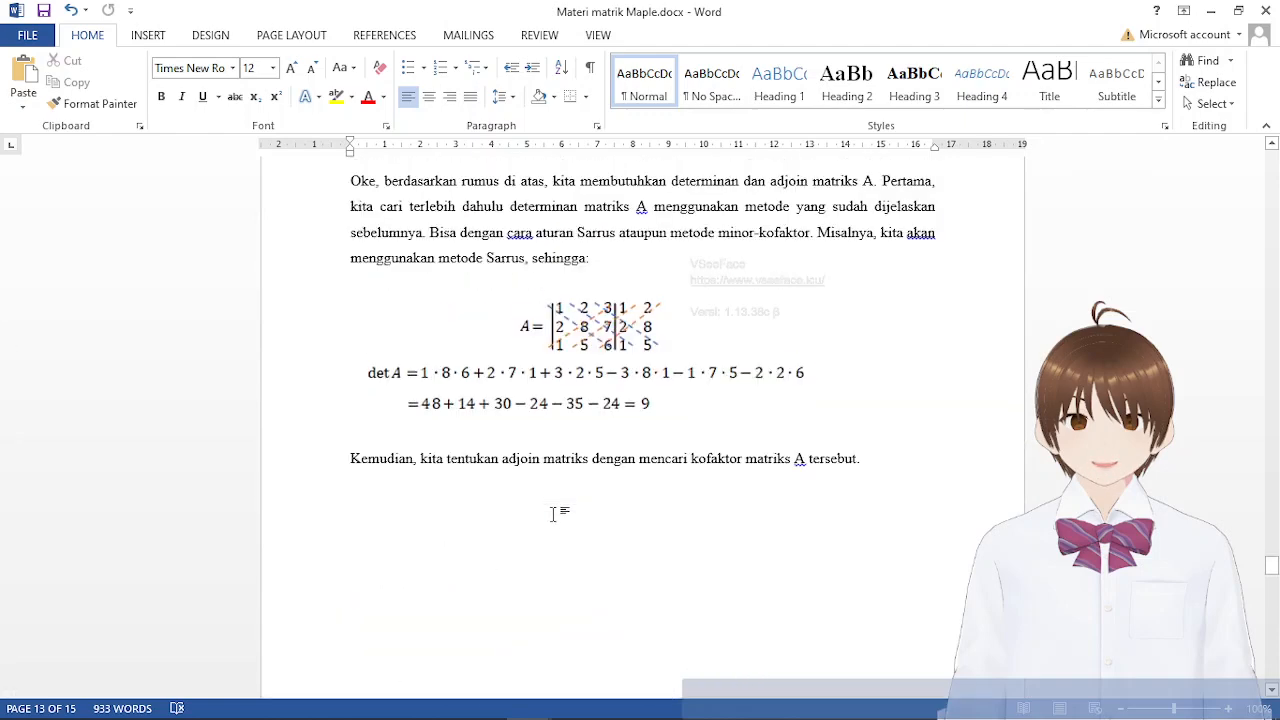
{"action": "scroll", "coordinate": [548, 530], "scroll_direction": "up", "scroll_amount": 1}
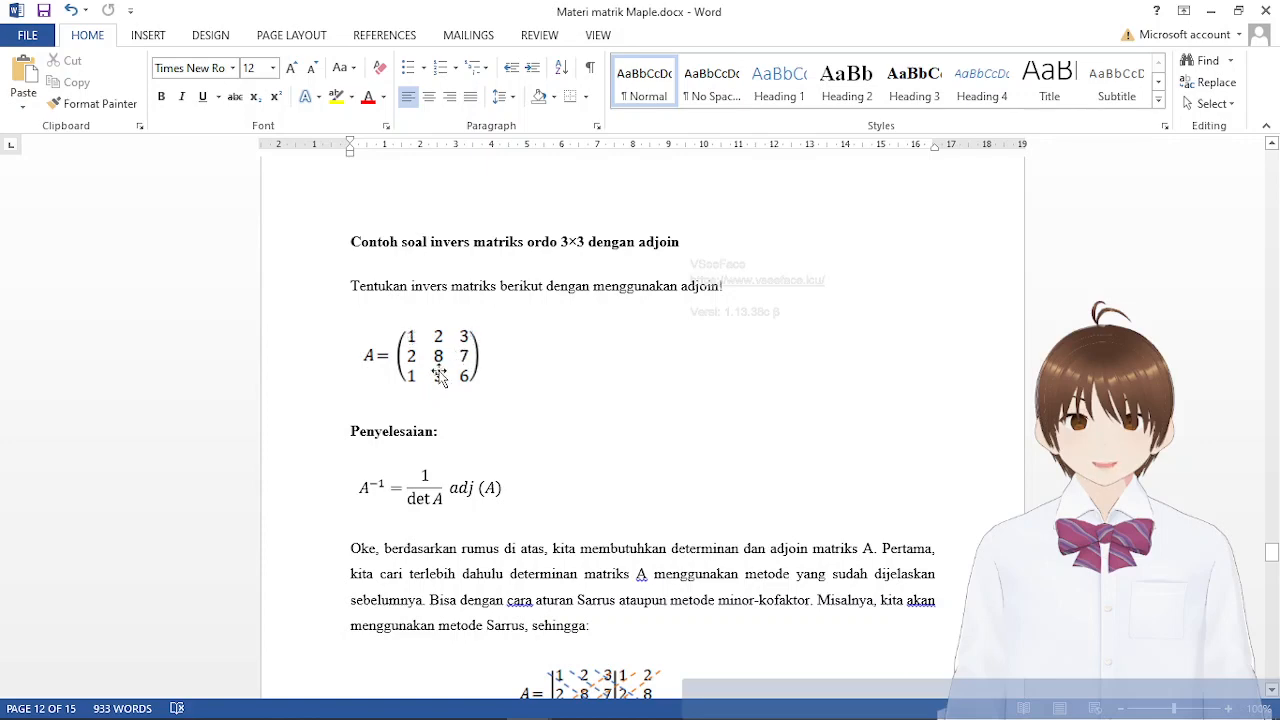
{"action": "scroll", "coordinate": [507, 422], "scroll_direction": "down", "scroll_amount": 15}
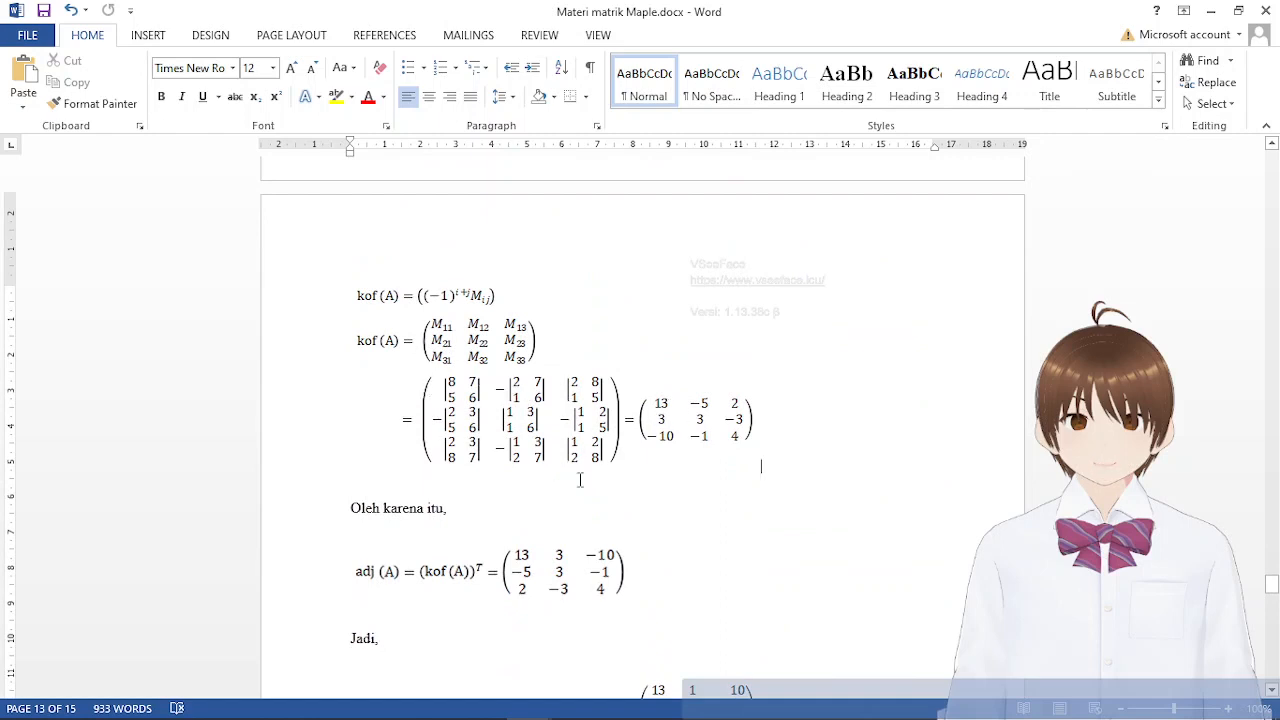
{"action": "left_click", "coordinate": [678, 482]}
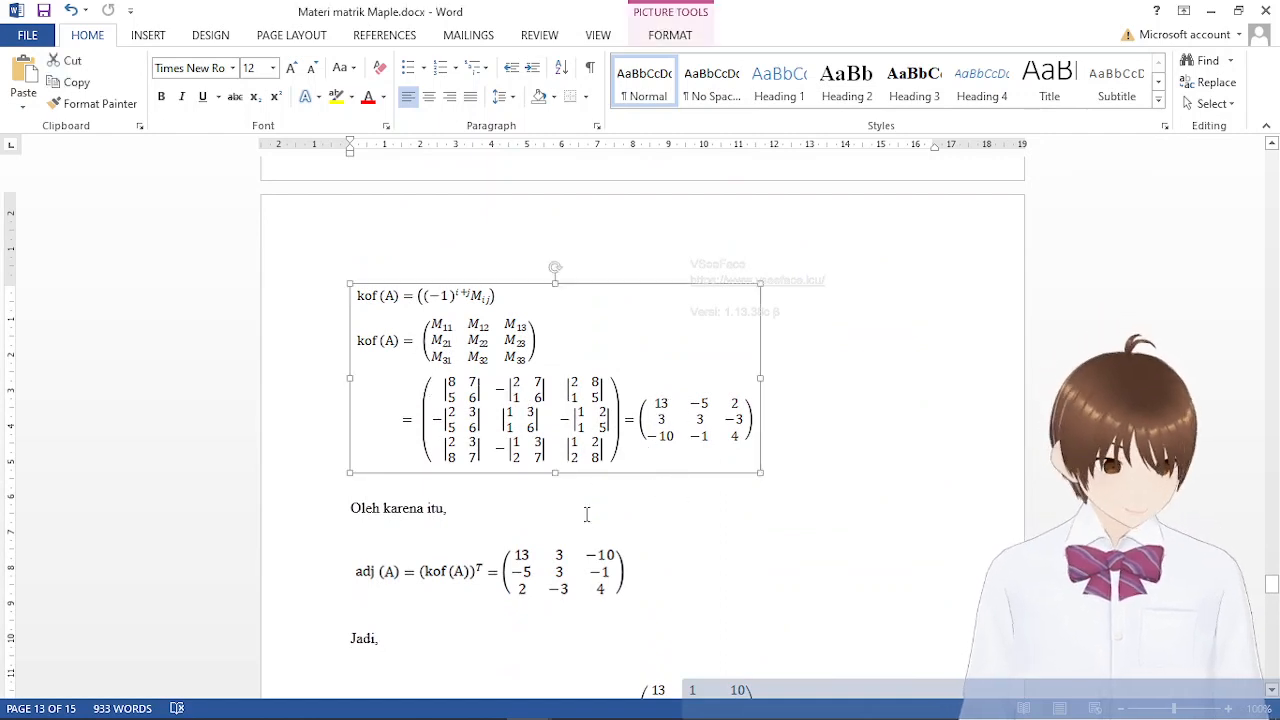
{"action": "left_click", "coordinate": [477, 507]}
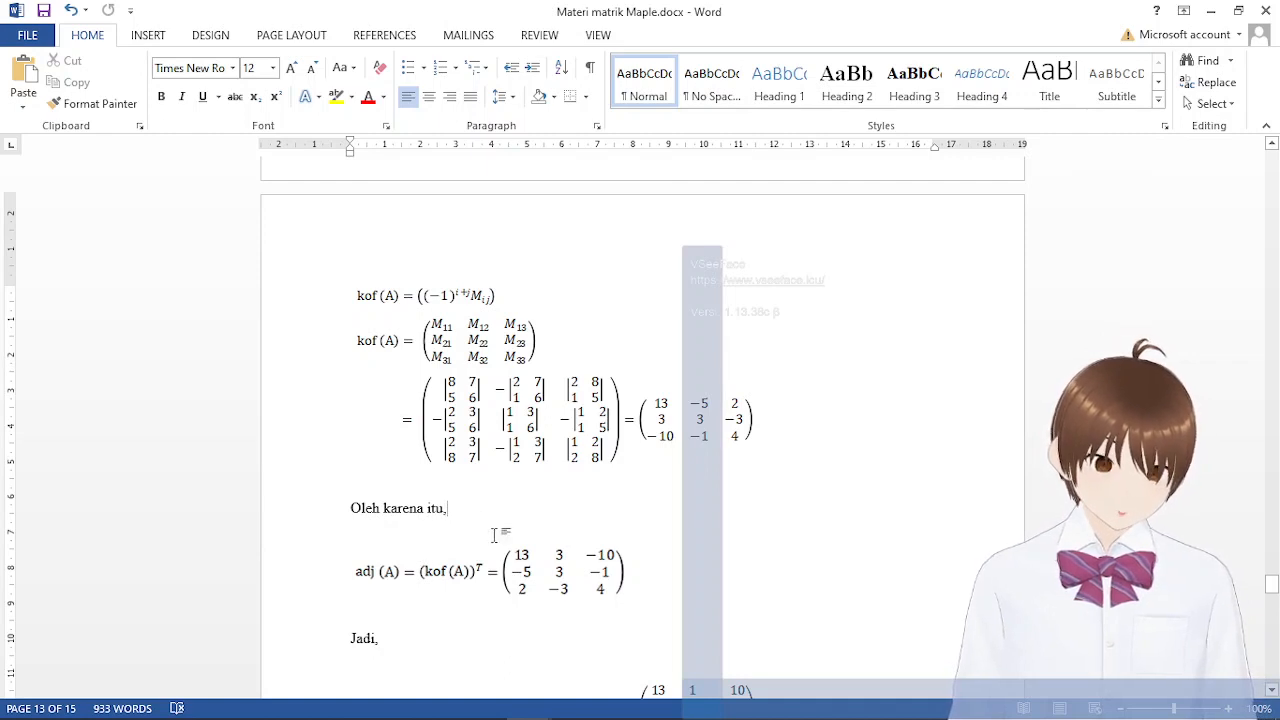
Switch to Maple and compute the adjoint of the 3×3 matrix by evaluating adj(a);
{"action": "mouse_move", "coordinate": [727, 711]}
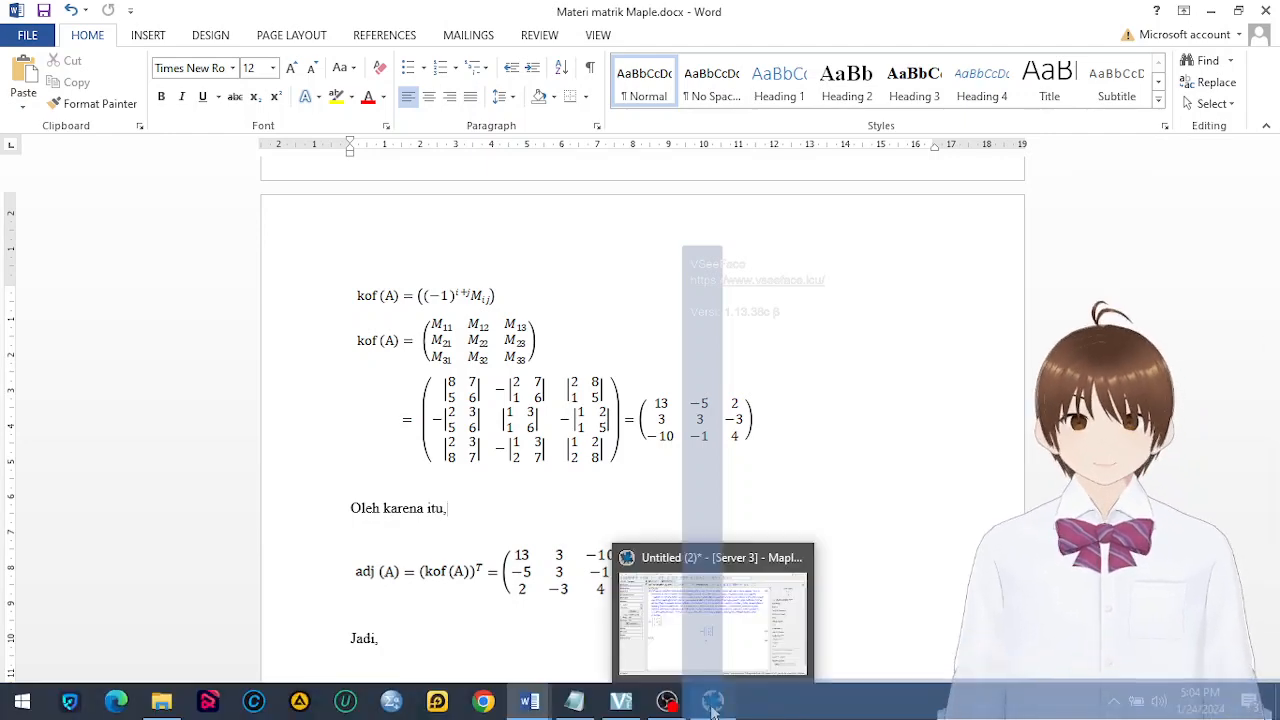
{"action": "left_click", "coordinate": [712, 703]}
{"action": "type", "text": "a"}
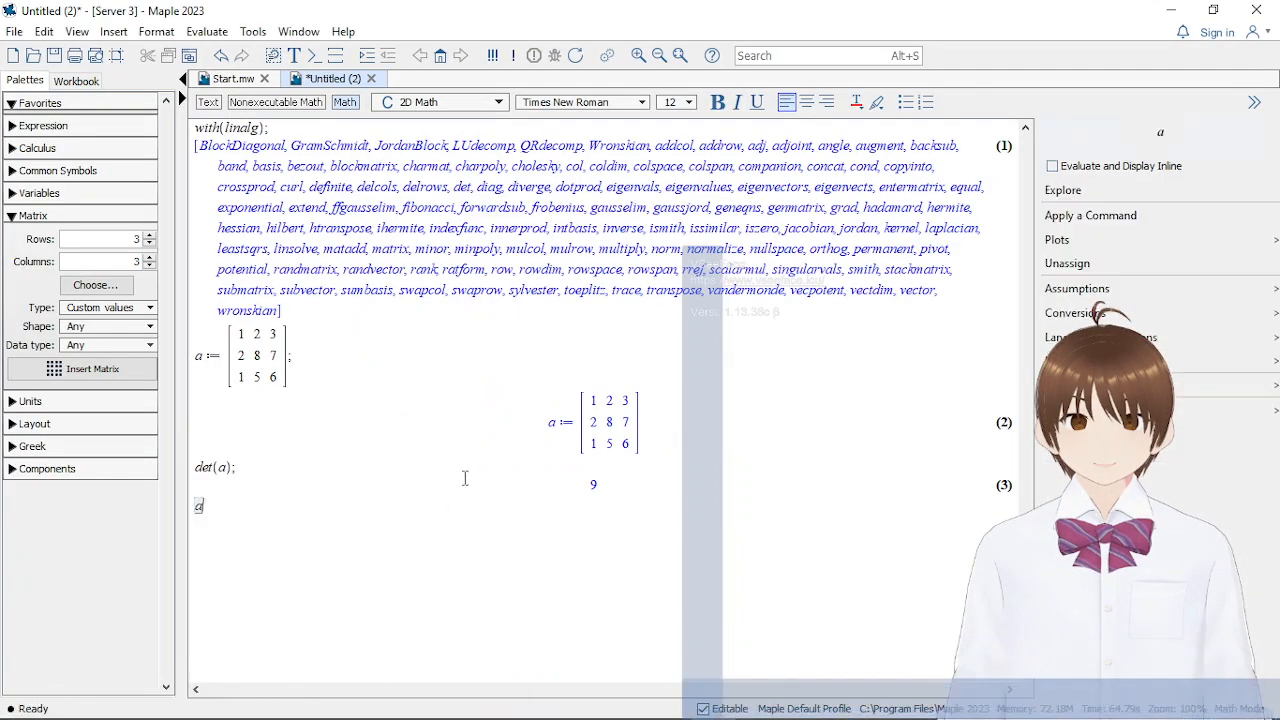
{"action": "type", "text": "dj("}
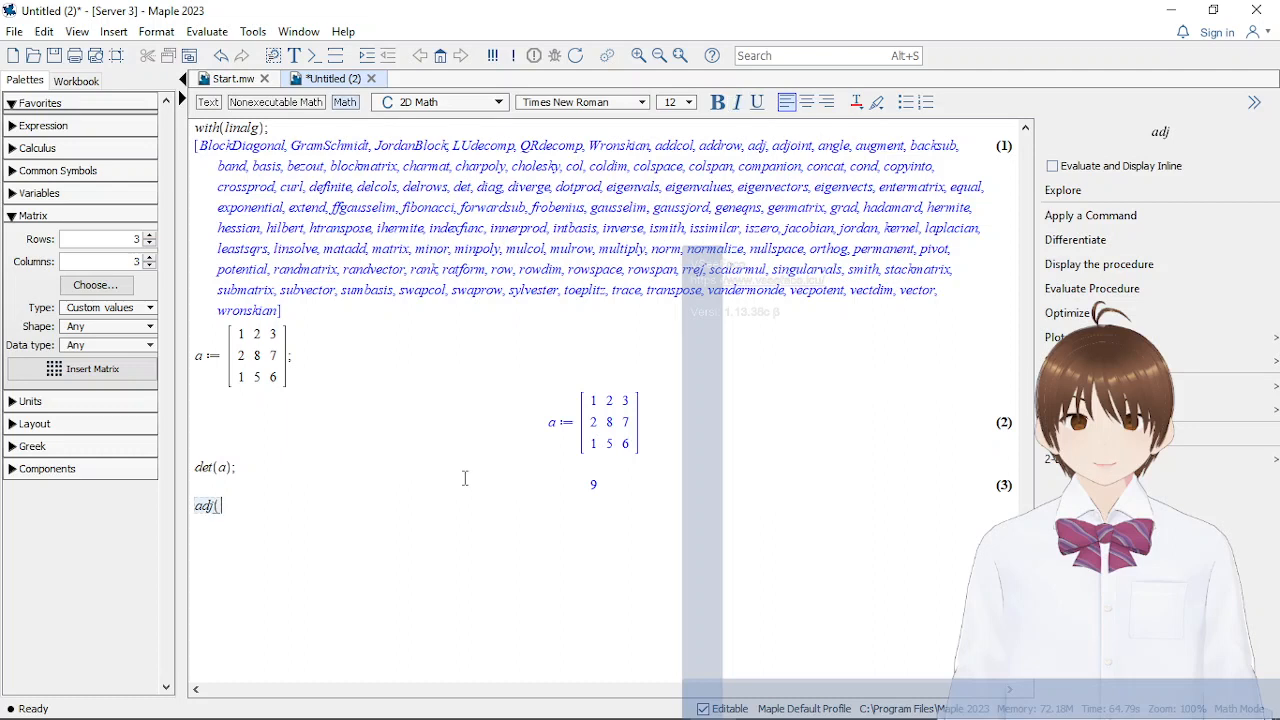
{"action": "type", "text": "a);"}
{"action": "key", "text": "Return"}
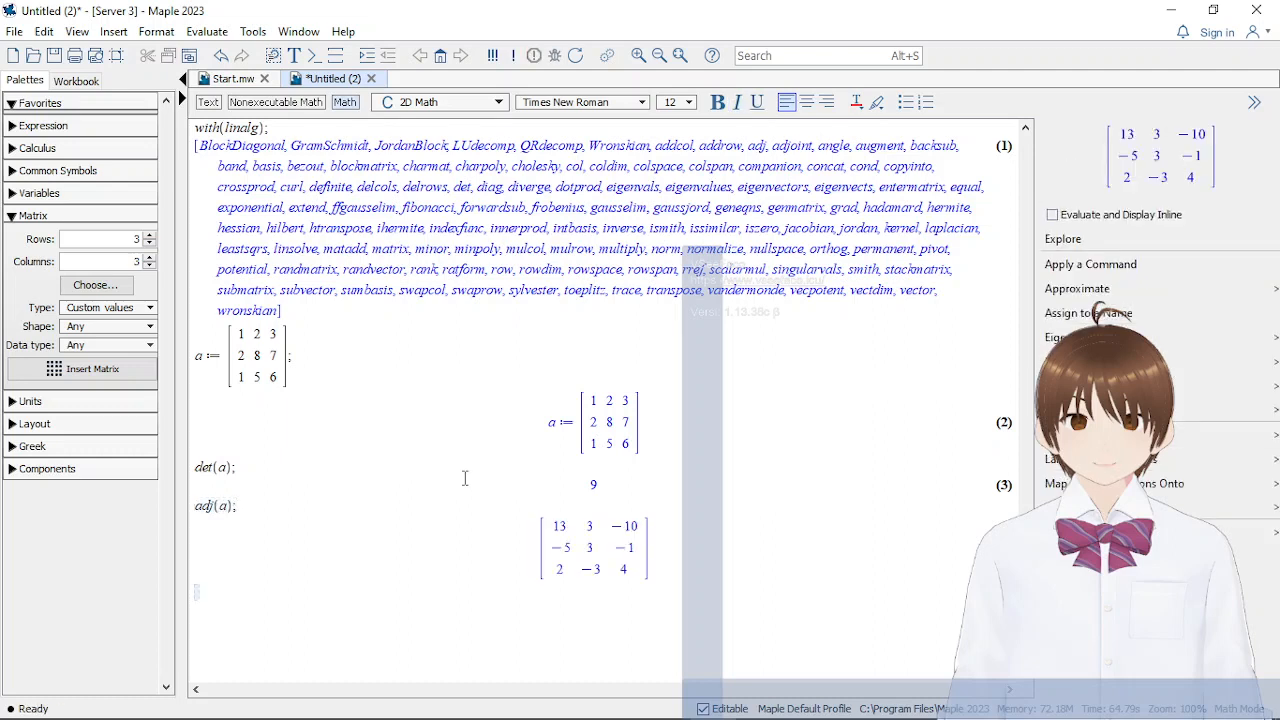
Switch to the Word notes and compare the Maple adjoint with the worked adj(A) matrix
{"action": "mouse_move", "coordinate": [712, 703]}
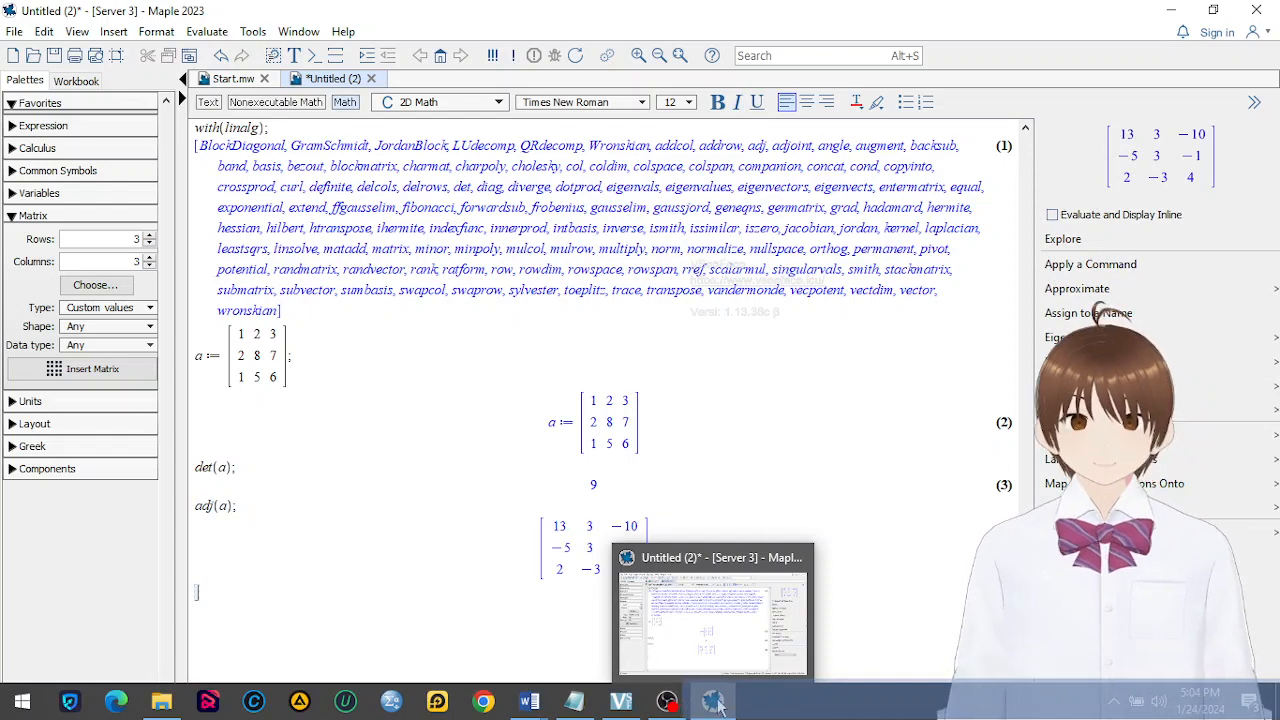
{"action": "mouse_move", "coordinate": [529, 703]}
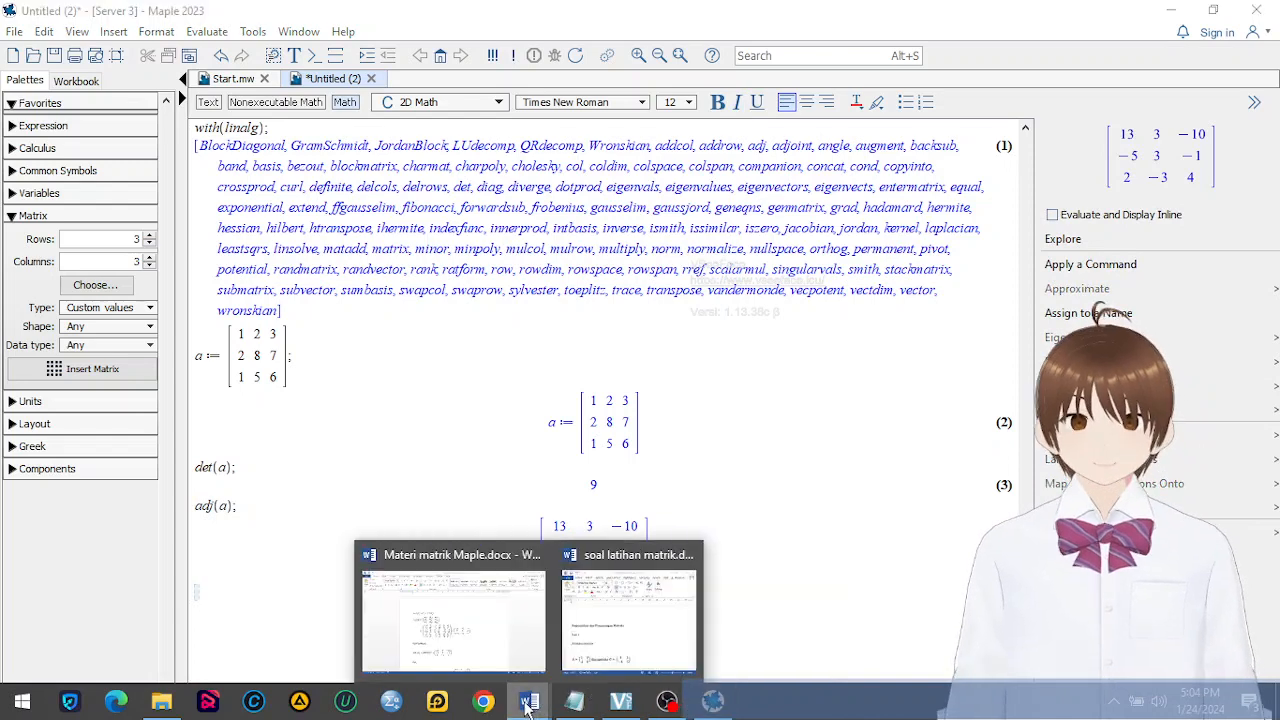
{"action": "left_click", "coordinate": [470, 637]}
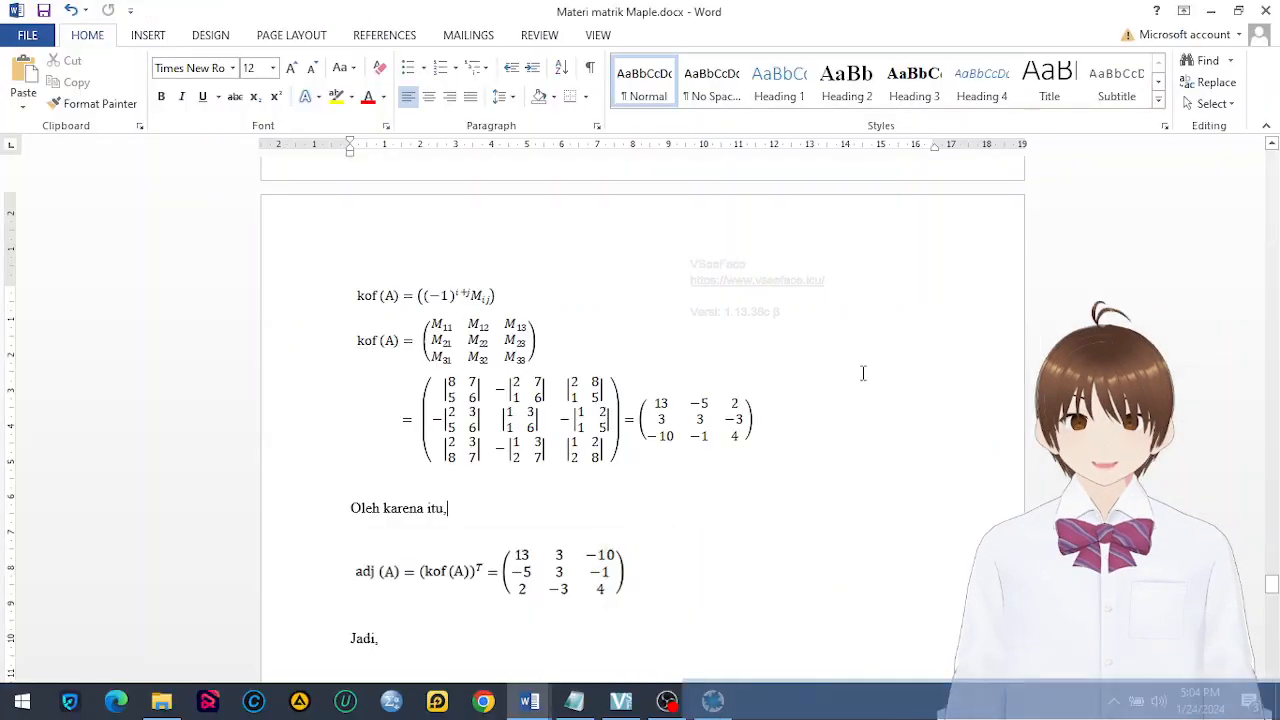
{"action": "scroll", "coordinate": [848, 403], "scroll_direction": "down", "scroll_amount": 2}
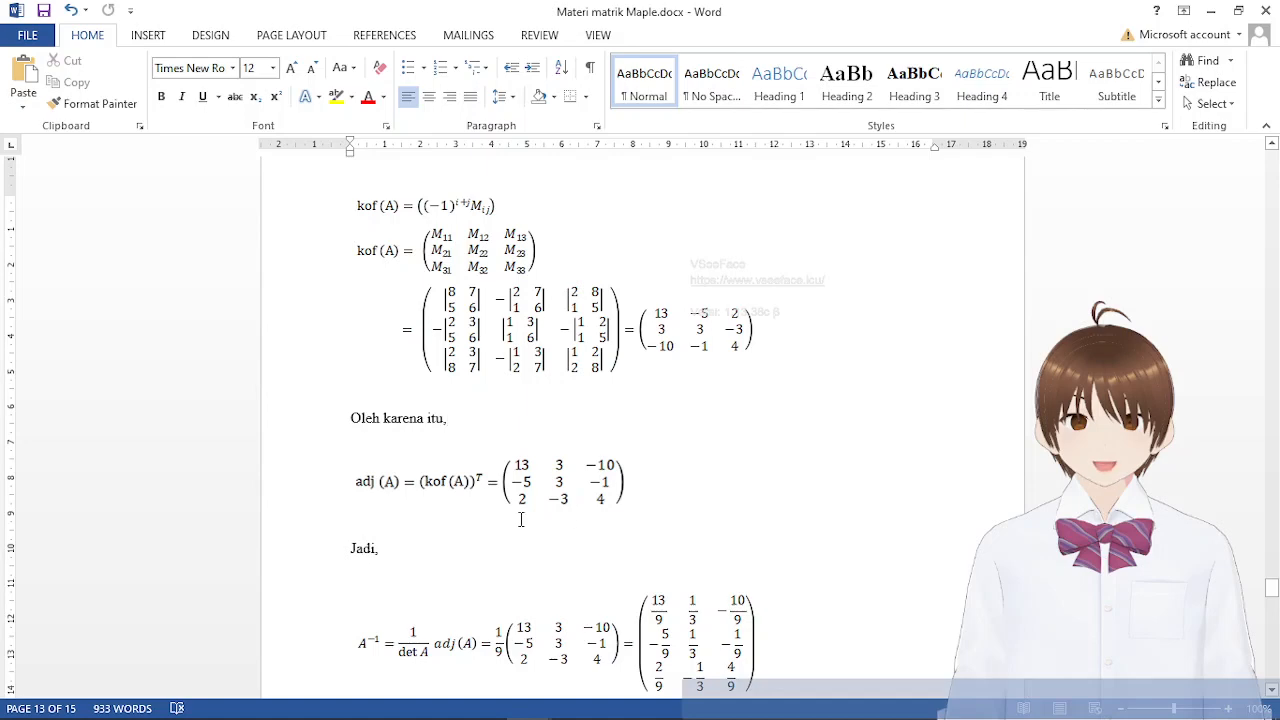
Switch back to Maple and try to compute the cofactor matrix by evaluating kof(a);
{"action": "left_click", "coordinate": [711, 703]}
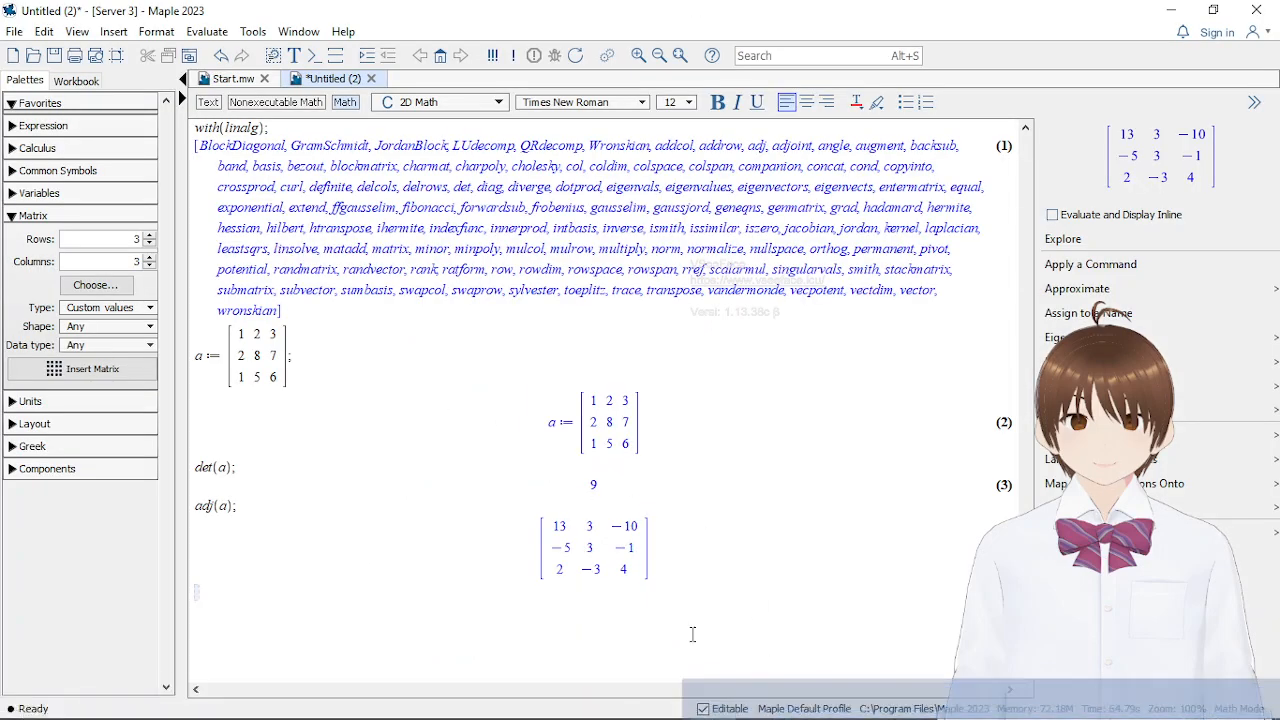
{"action": "mouse_move", "coordinate": [733, 708]}
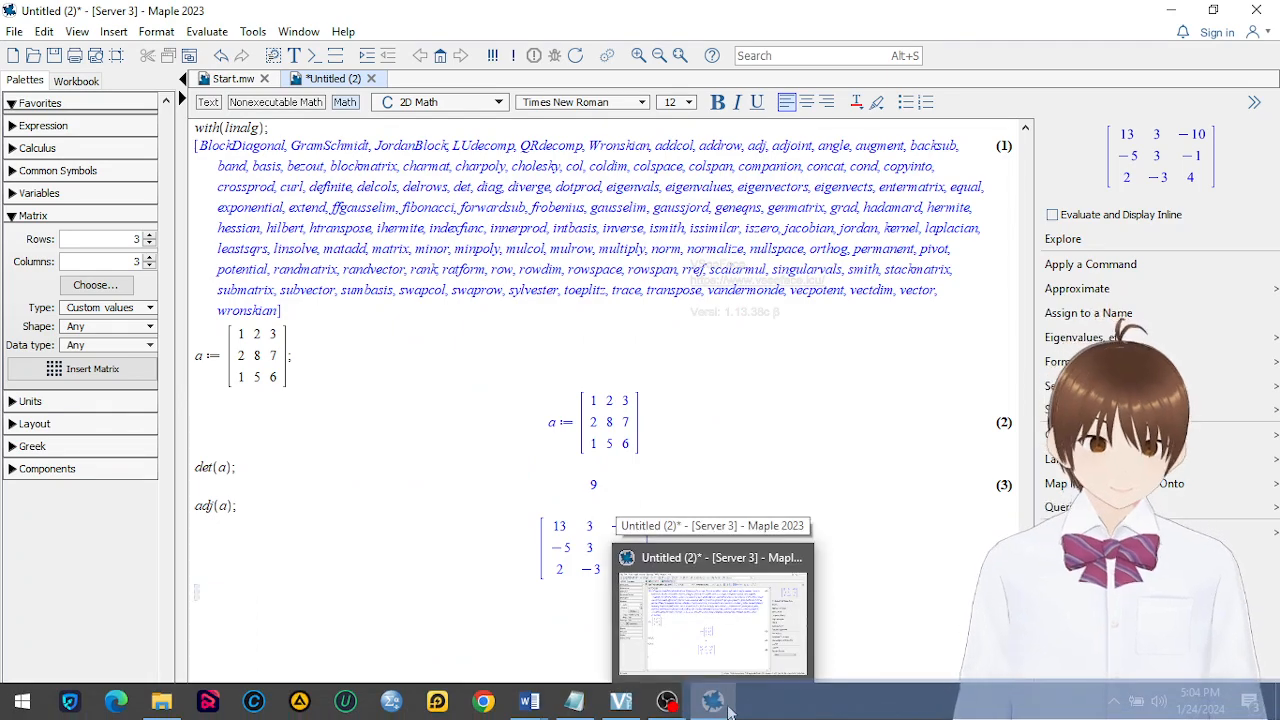
{"action": "left_click", "coordinate": [712, 705]}
{"action": "left_click", "coordinate": [712, 705]}
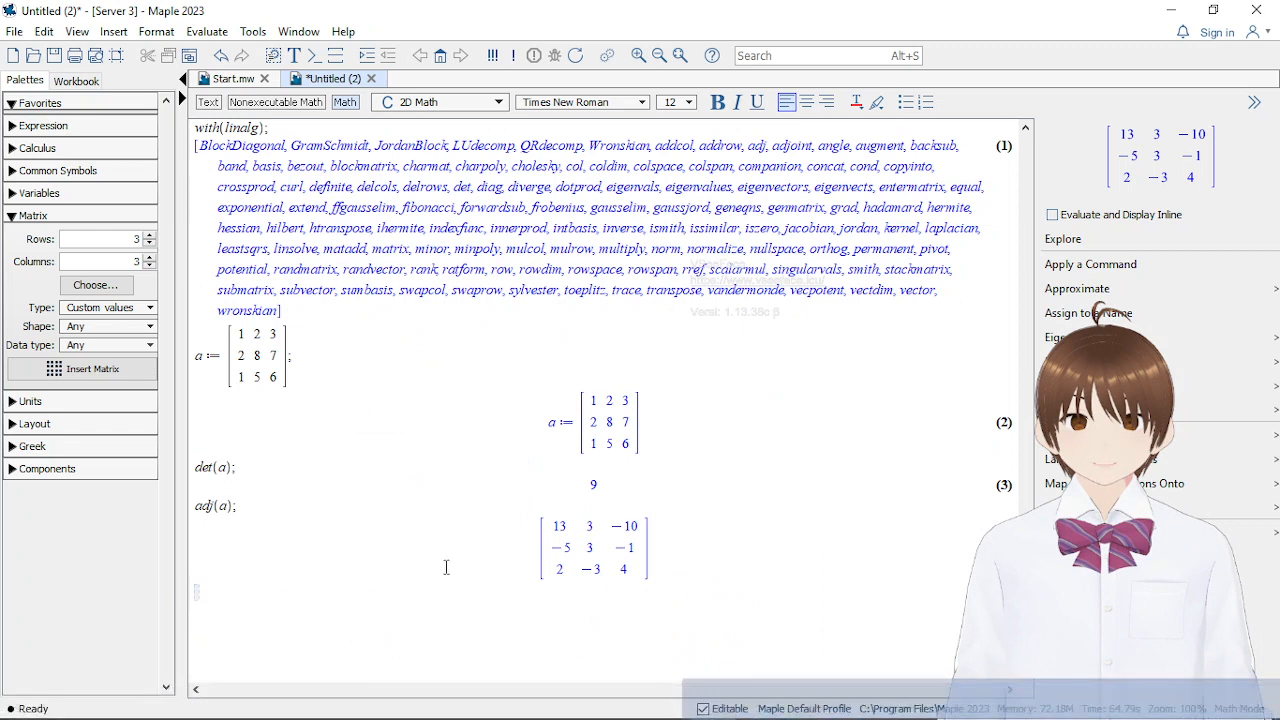
{"action": "type", "text": "kof"}
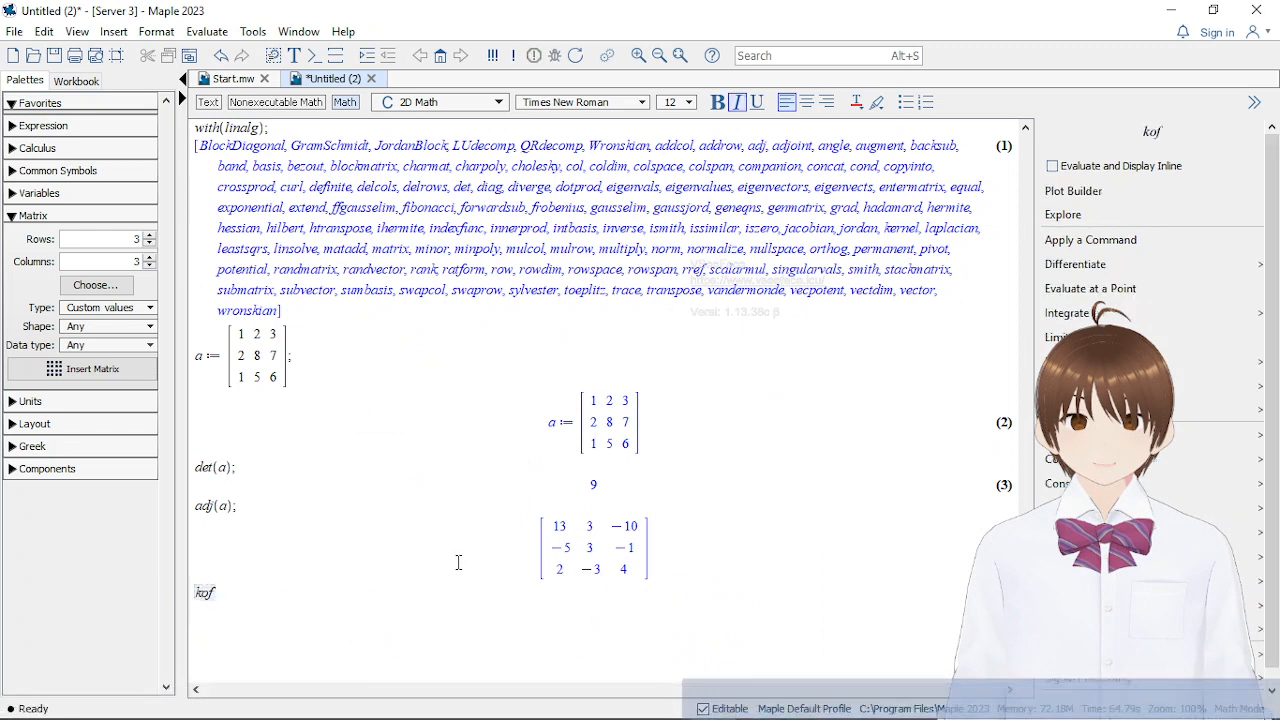
{"action": "key", "text": "Left"}
{"action": "key", "text": "Left"}
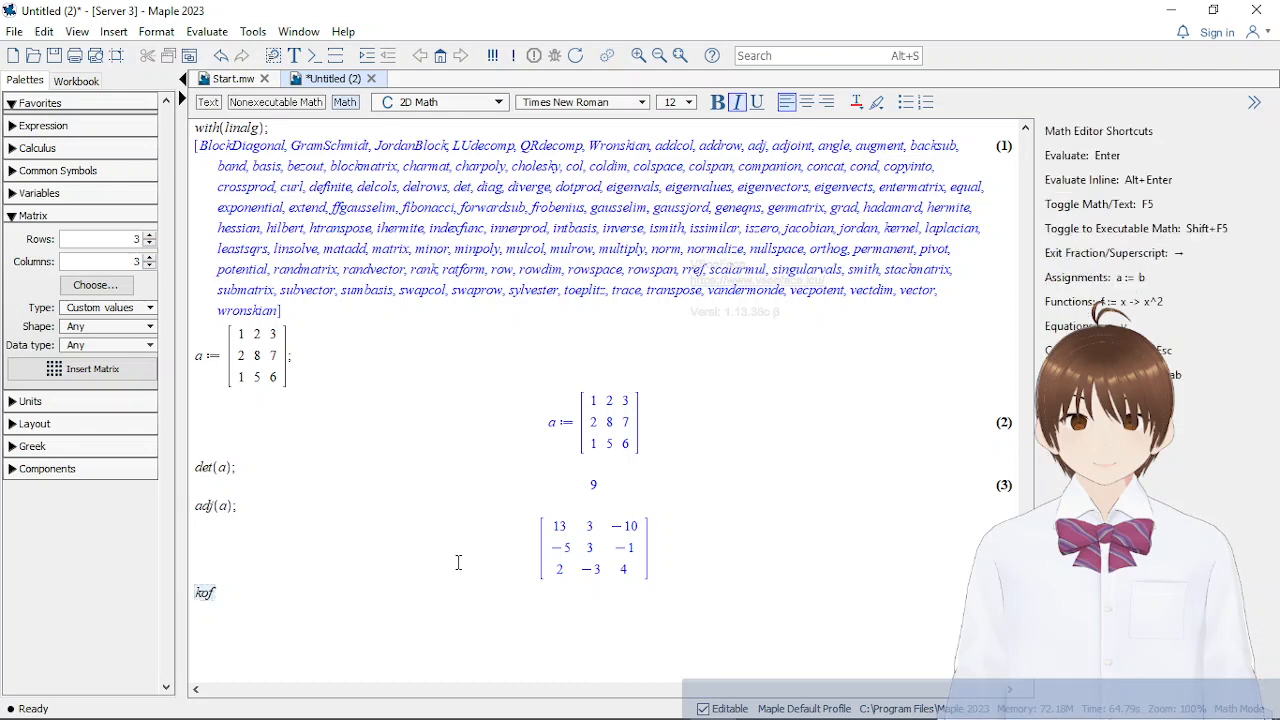
{"action": "type", "text": "a);"}
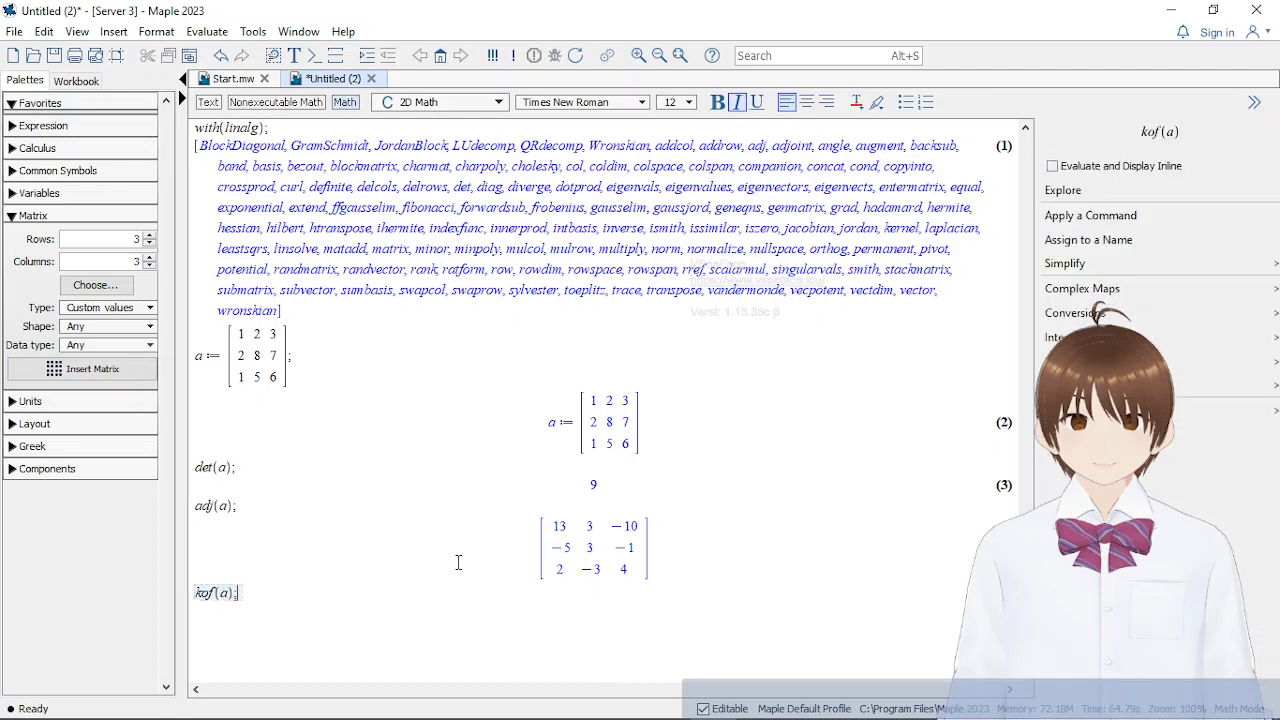
{"action": "key", "text": "Return"}
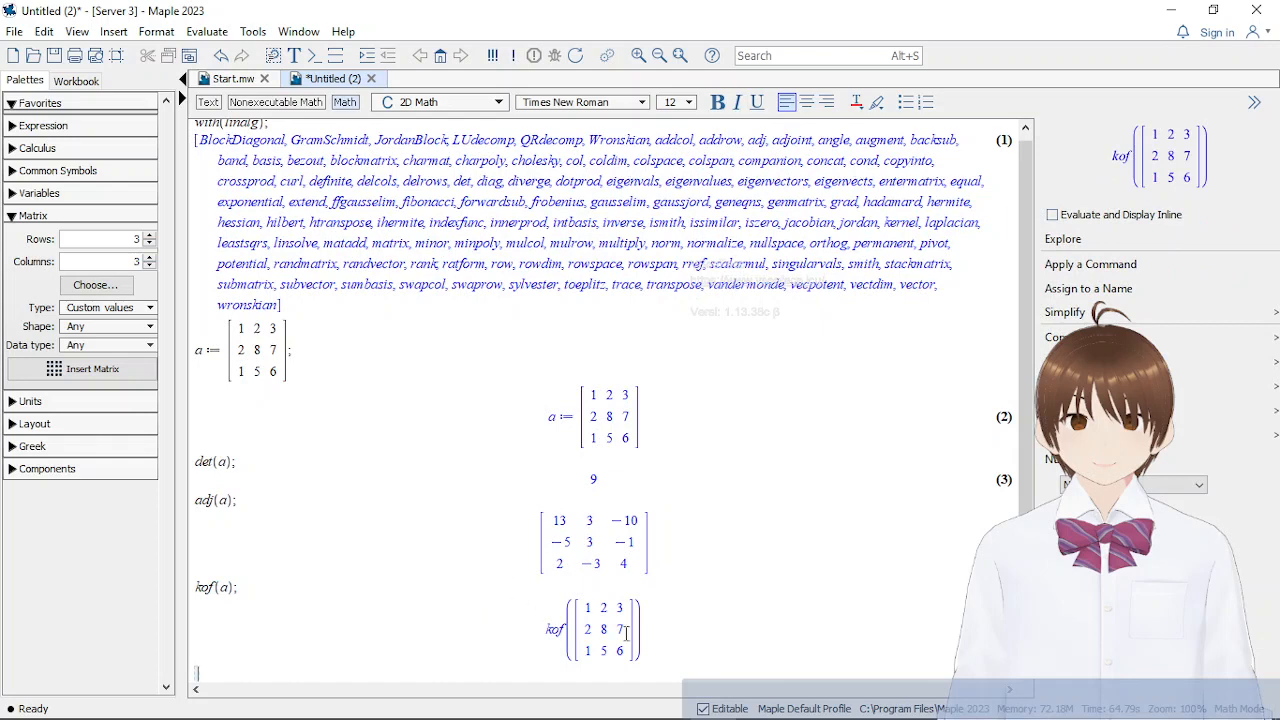
Delete the kof(a); line and its output from the worksheet
{"action": "left_click", "coordinate": [690, 657]}
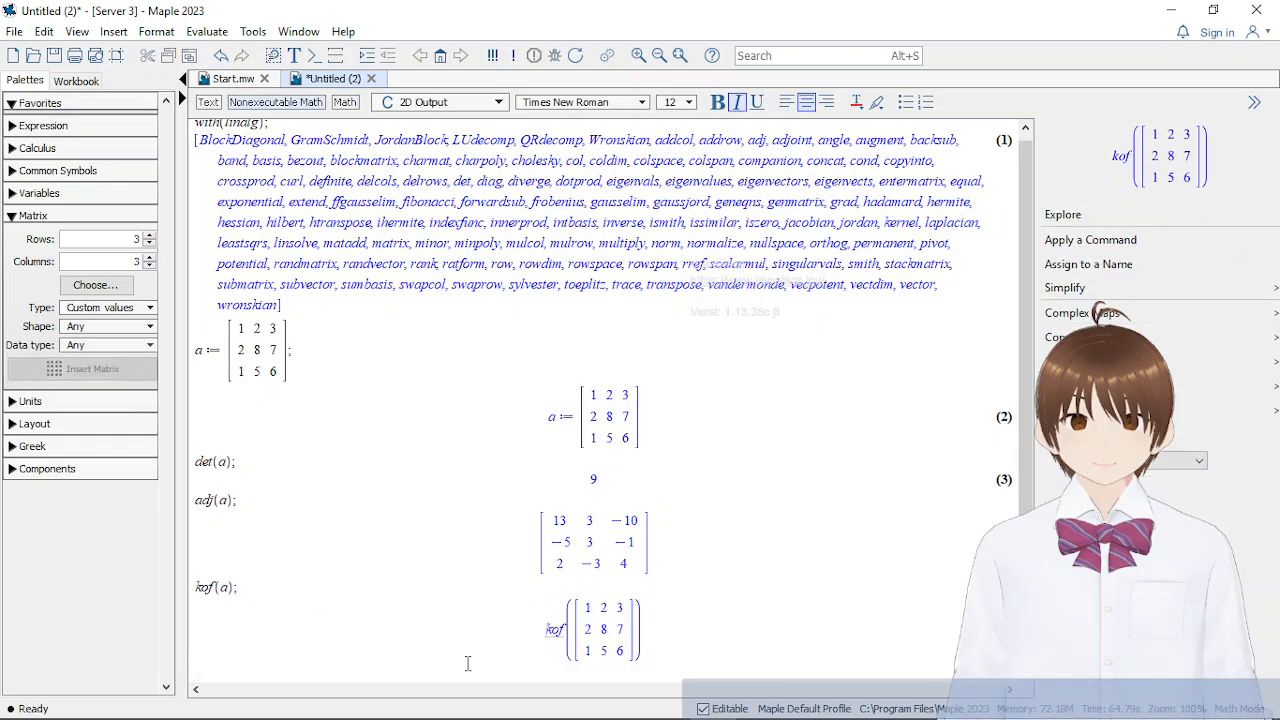
{"action": "left_click_drag", "start_coordinate": [633, 660], "coordinate": [232, 592]}
{"action": "key", "text": "Delete"}
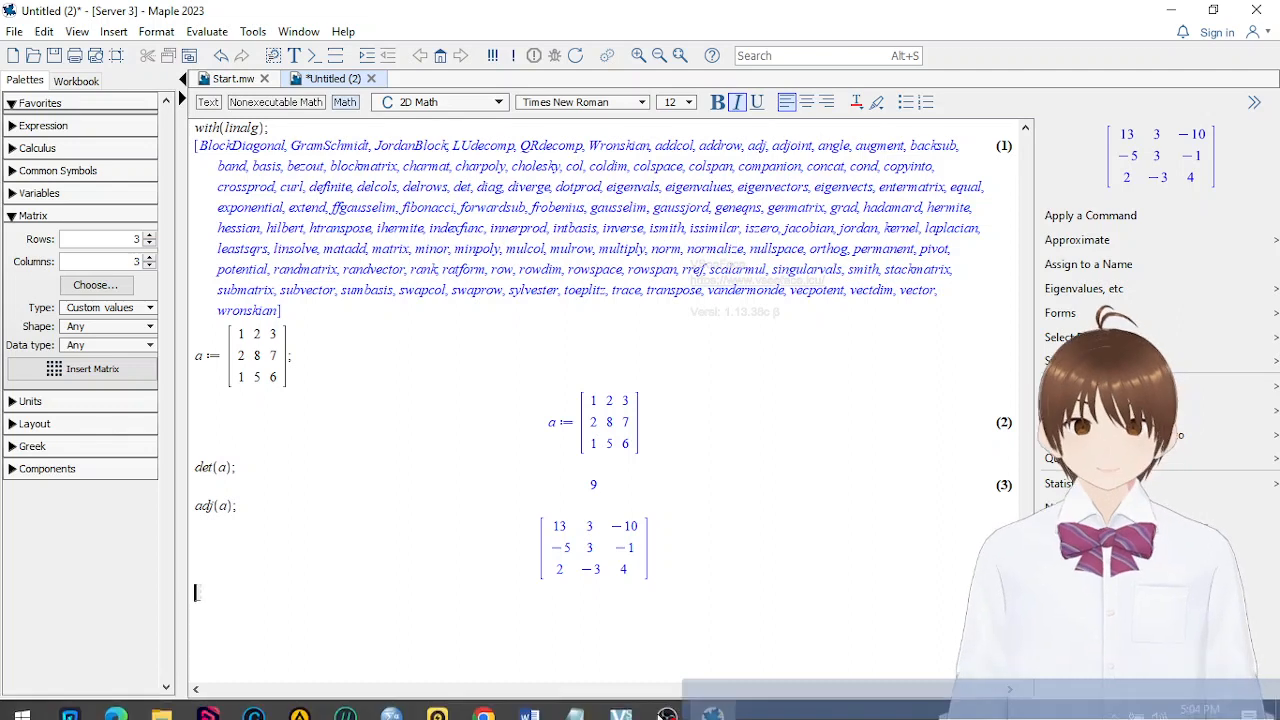
Switch to the Word notes and review how adj(A) is the transposed cofactor matrix and gives the inverse of A
{"action": "mouse_move", "coordinate": [528, 703]}
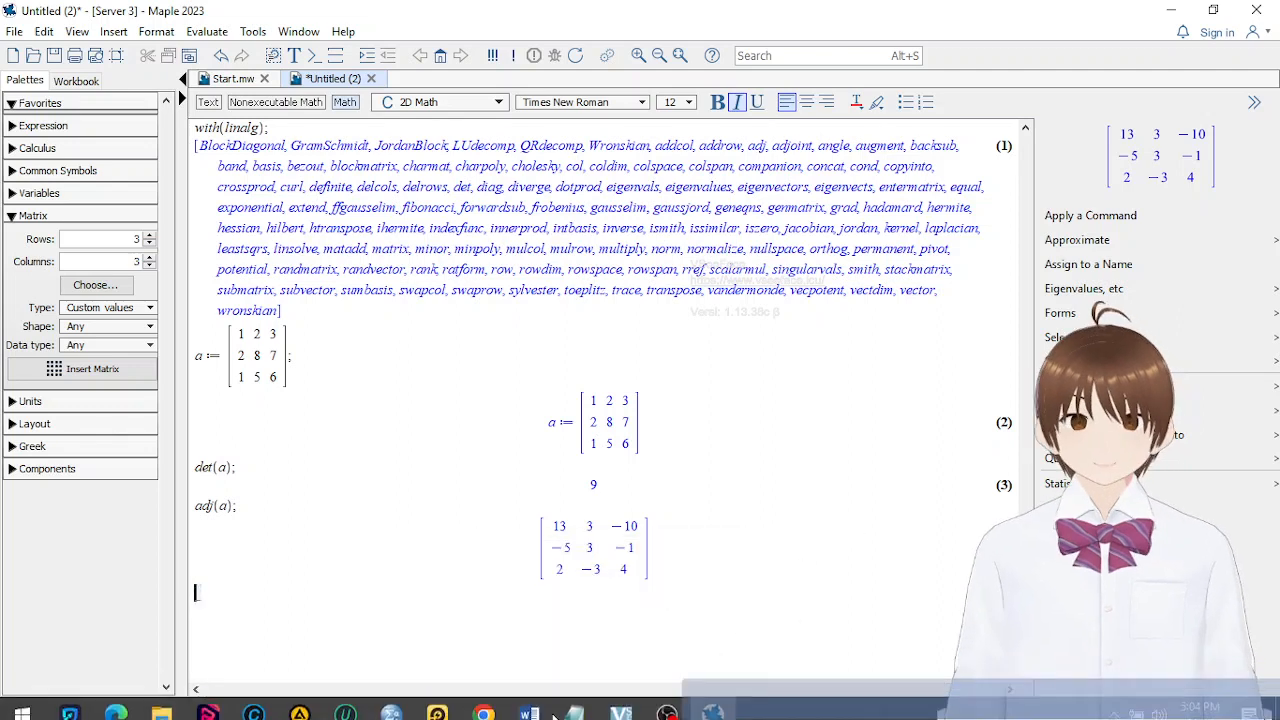
{"action": "left_click", "coordinate": [504, 639]}
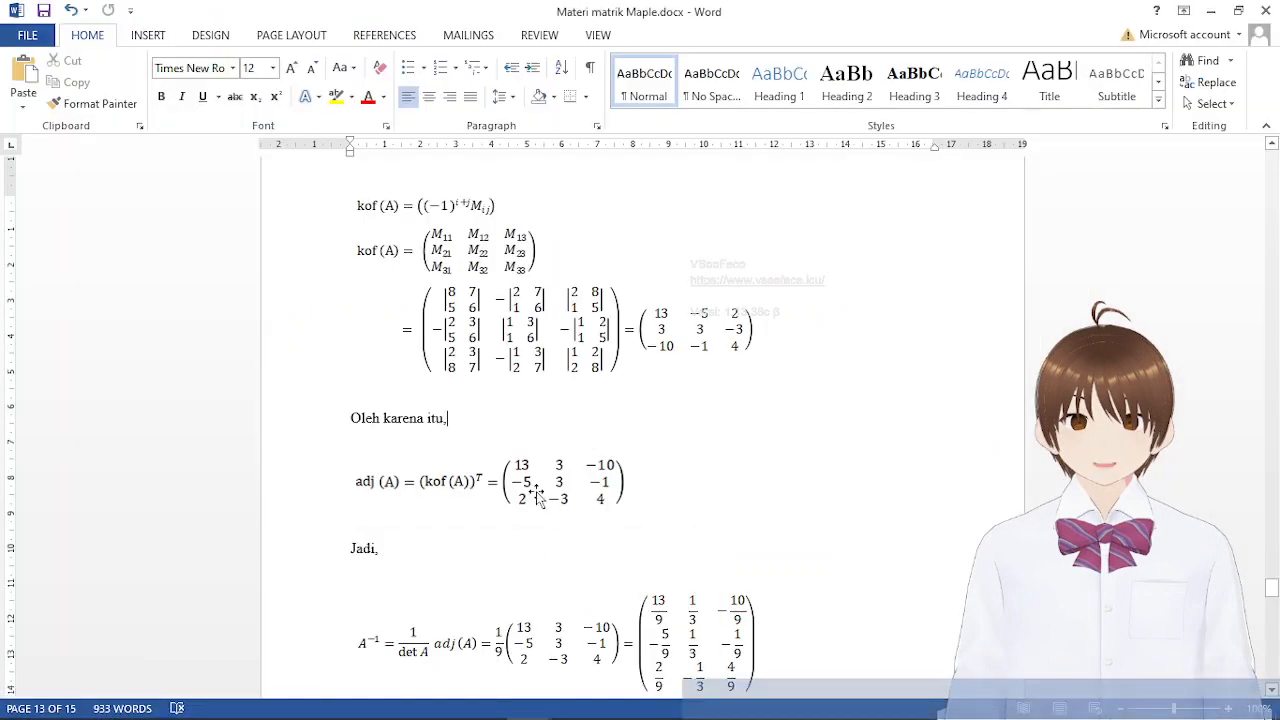
{"action": "scroll", "coordinate": [538, 495], "scroll_direction": "down", "scroll_amount": 5}
{"action": "scroll", "coordinate": [803, 552], "scroll_direction": "up", "scroll_amount": 1}
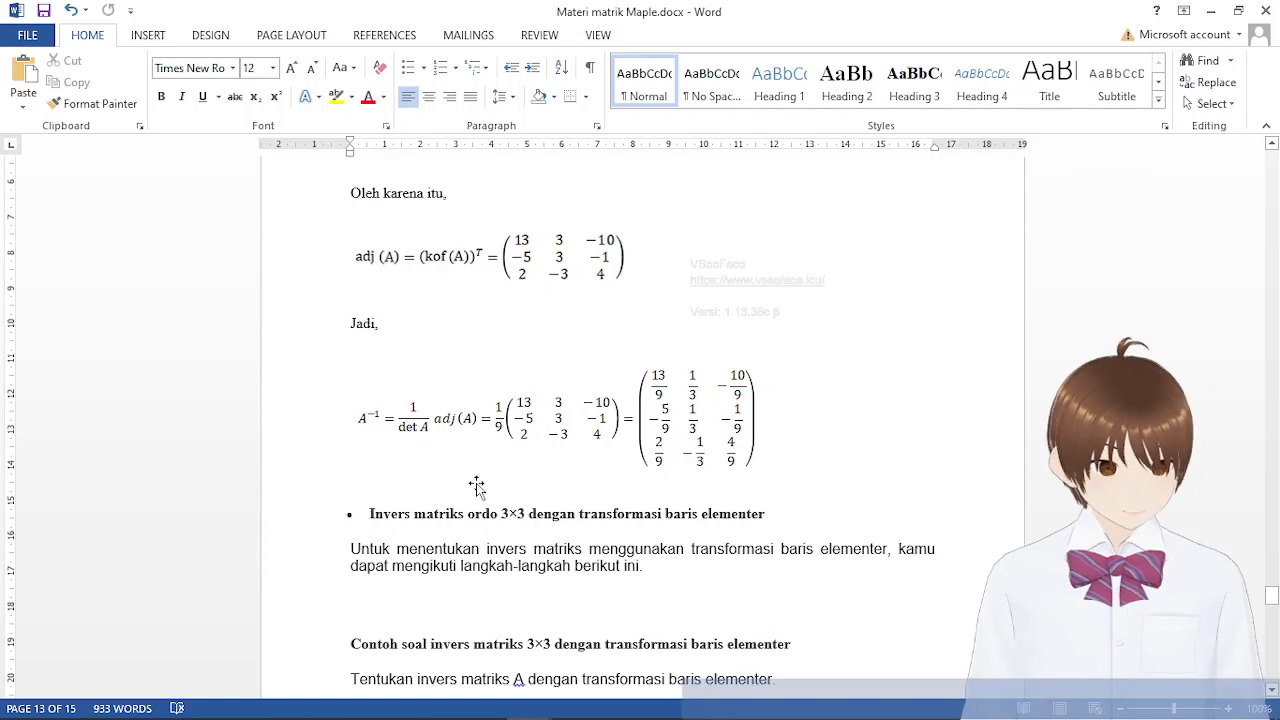
{"action": "scroll", "coordinate": [549, 297], "scroll_direction": "up", "scroll_amount": 2}
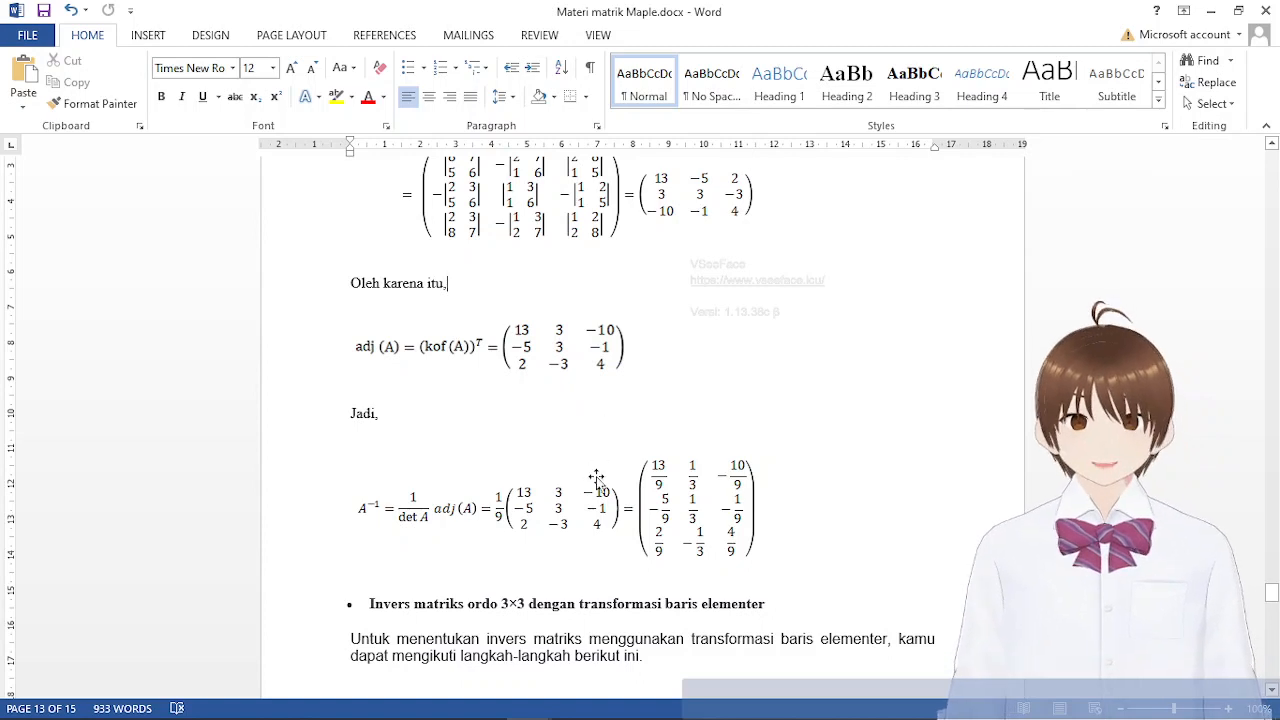
{"action": "scroll", "coordinate": [596, 478], "scroll_direction": "up", "scroll_amount": 2}
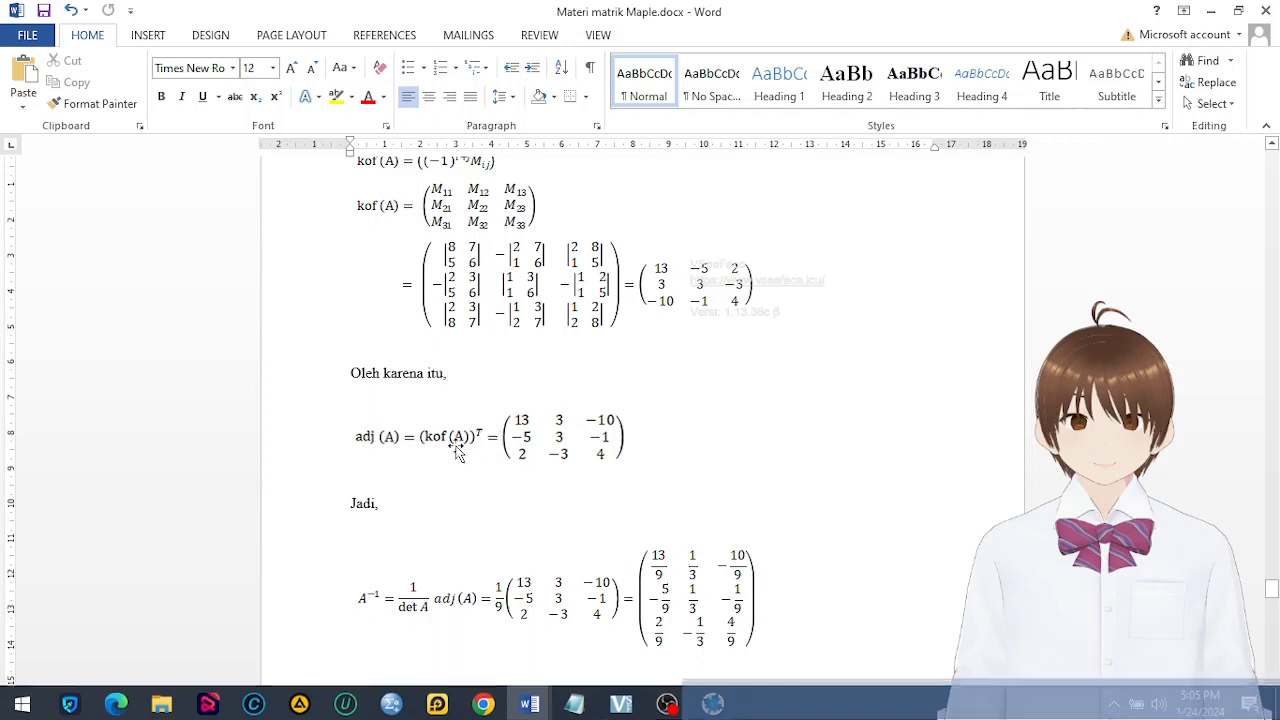
{"action": "left_click", "coordinate": [450, 453]}
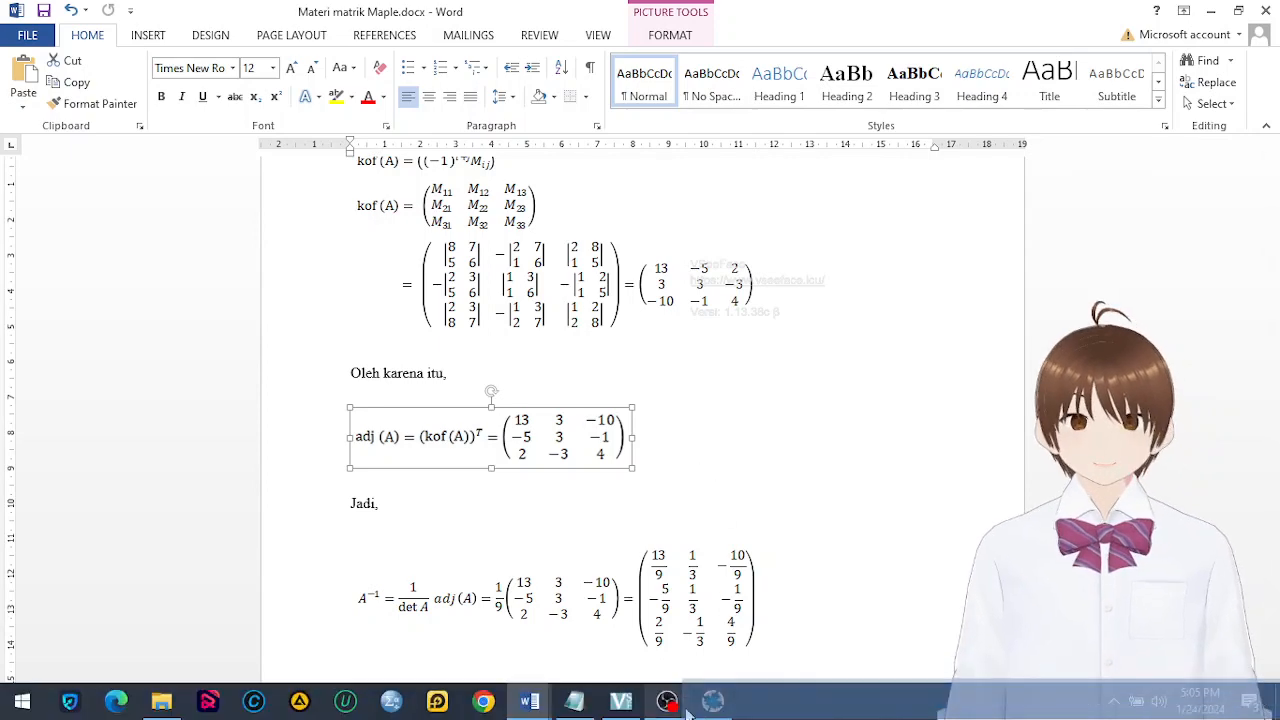
Switch back to Maple and compute the transpose of the 3×3 matrix by evaluating transpose(a); below the adjoint
{"action": "left_click", "coordinate": [724, 704]}
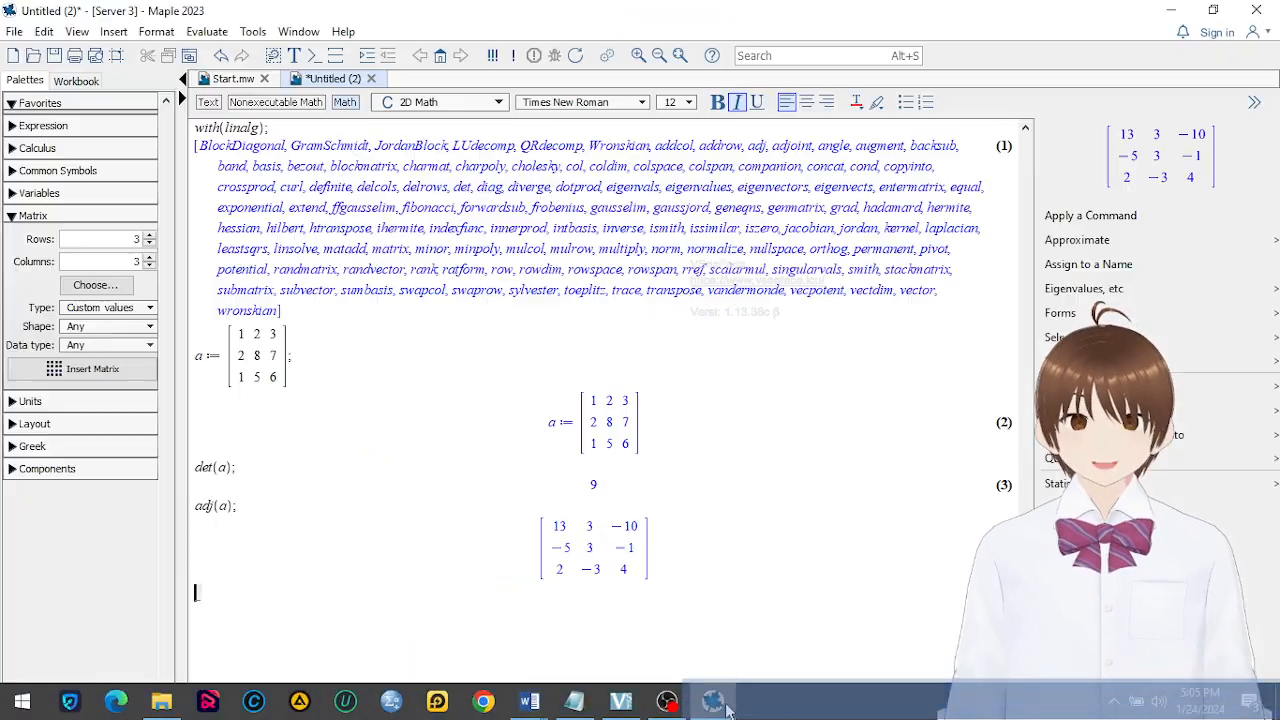
{"action": "left_click", "coordinate": [380, 602]}
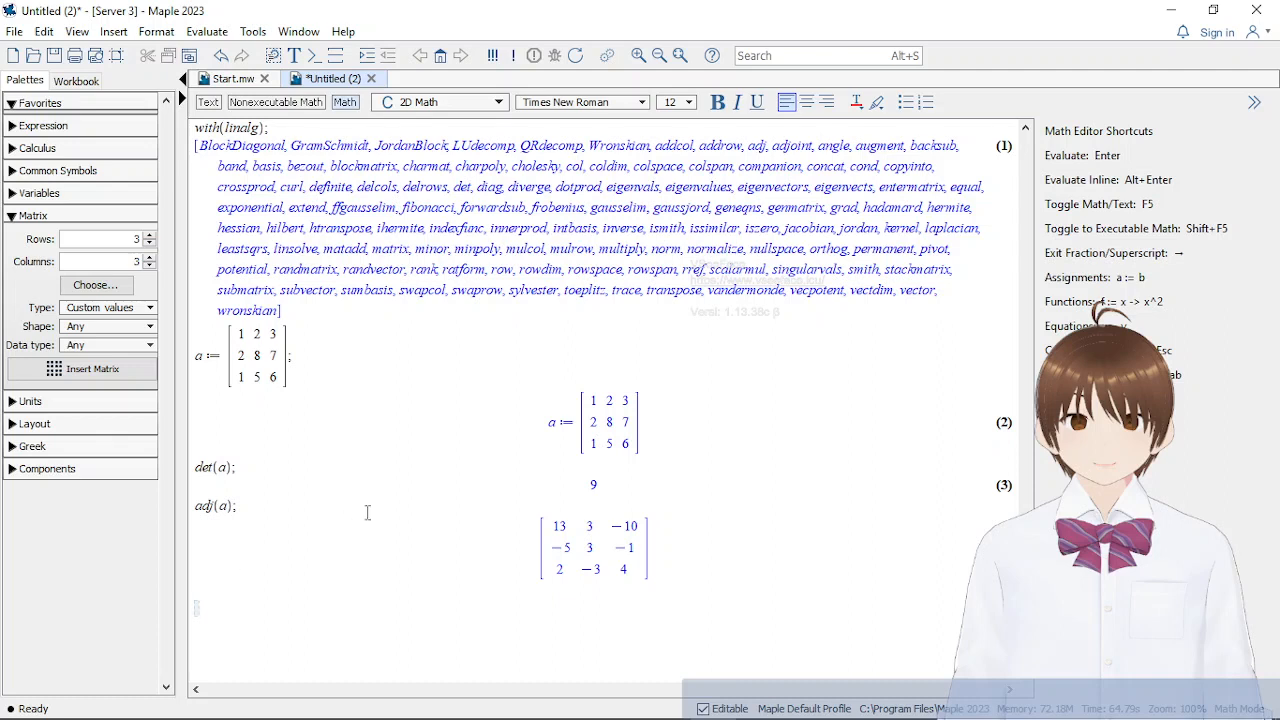
{"action": "type", "text": "tran"}
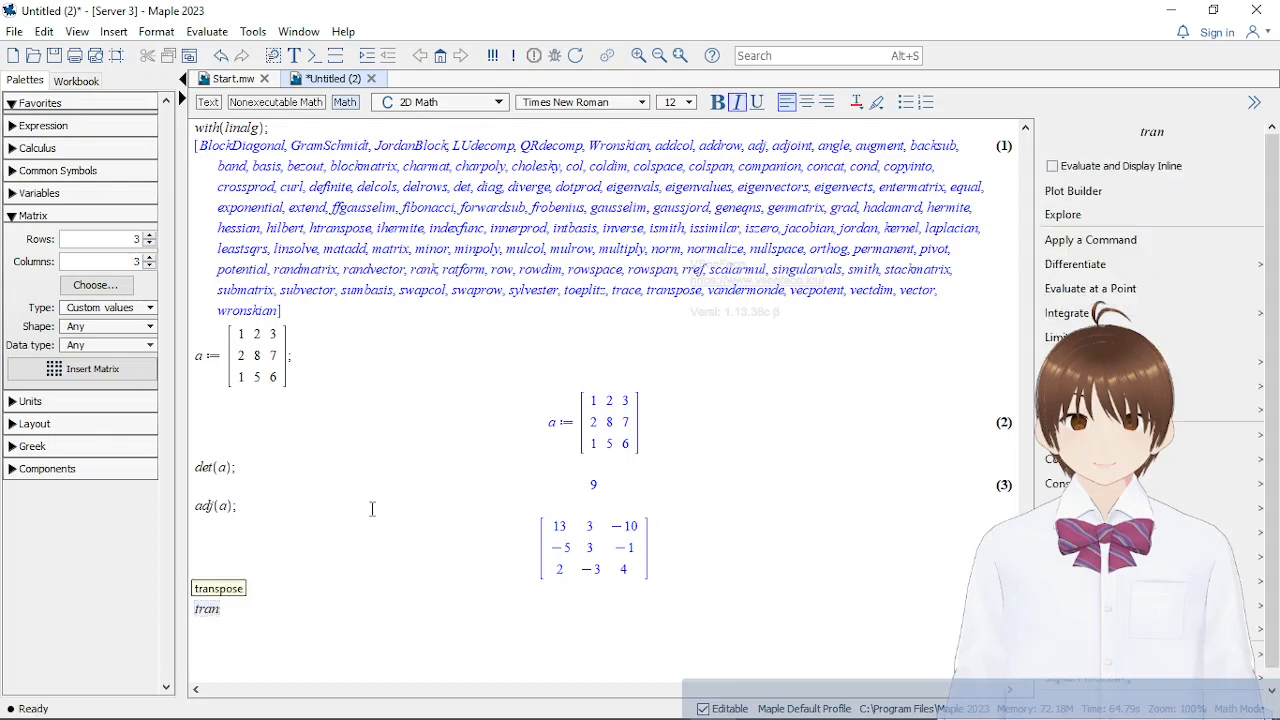
{"action": "type", "text": "spose"}
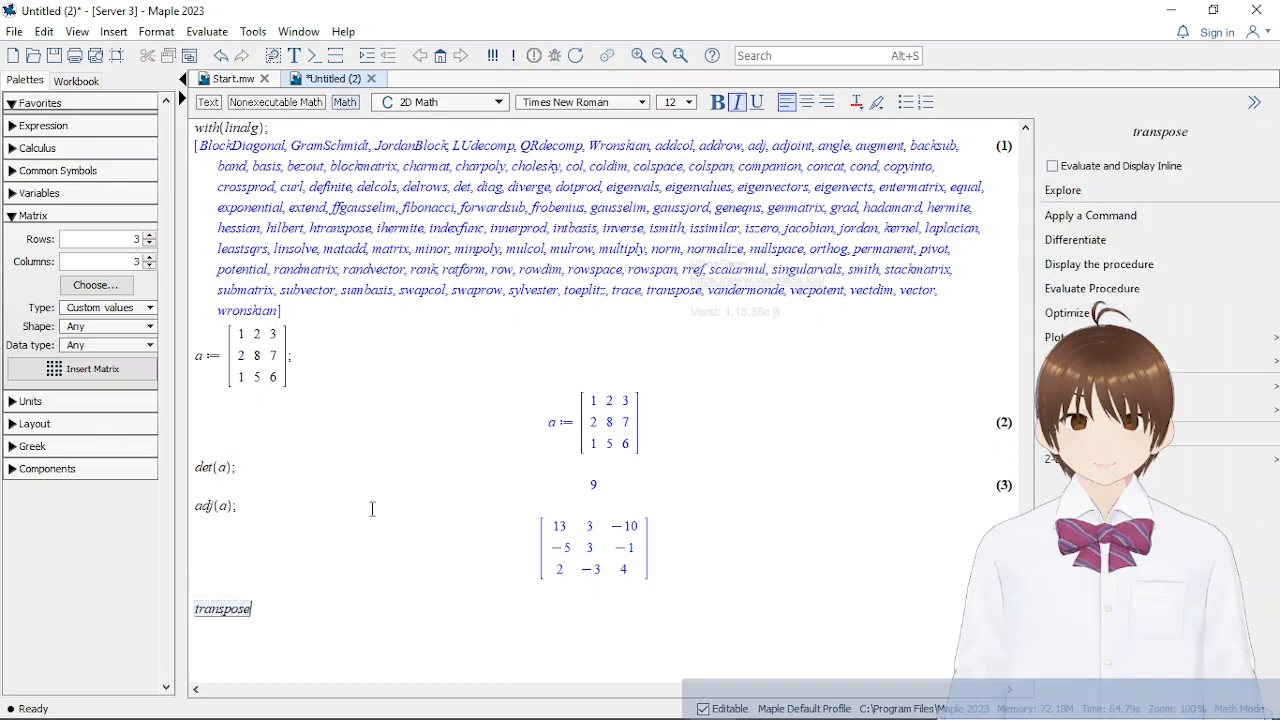
{"action": "type", "text": "(a)"}
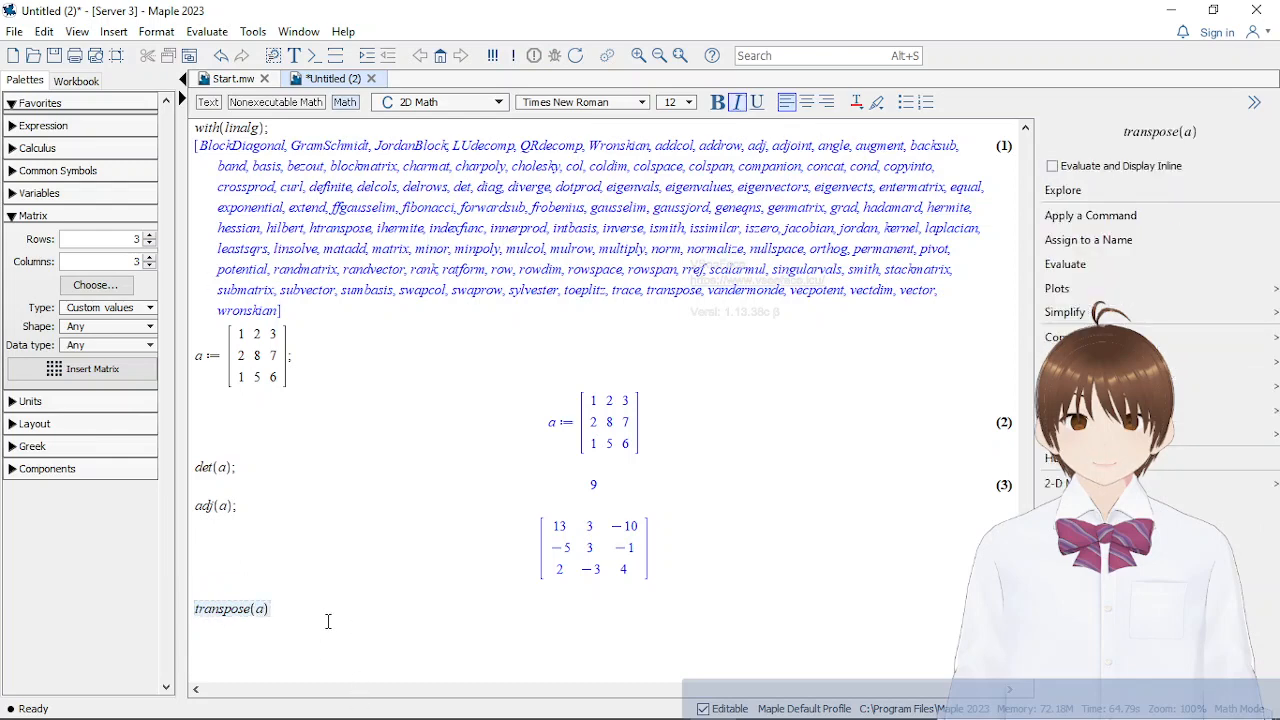
{"action": "type", "text": ";"}
{"action": "key", "text": "Return"}
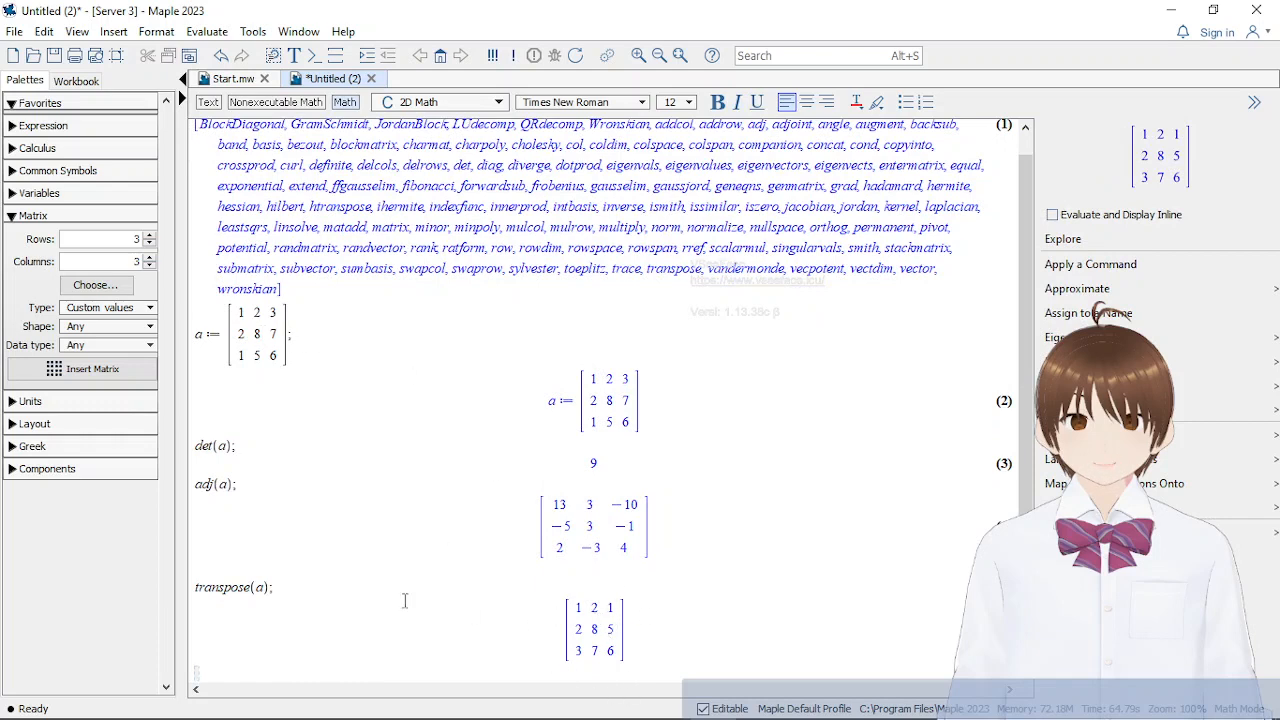
{"action": "left_click", "coordinate": [294, 587]}
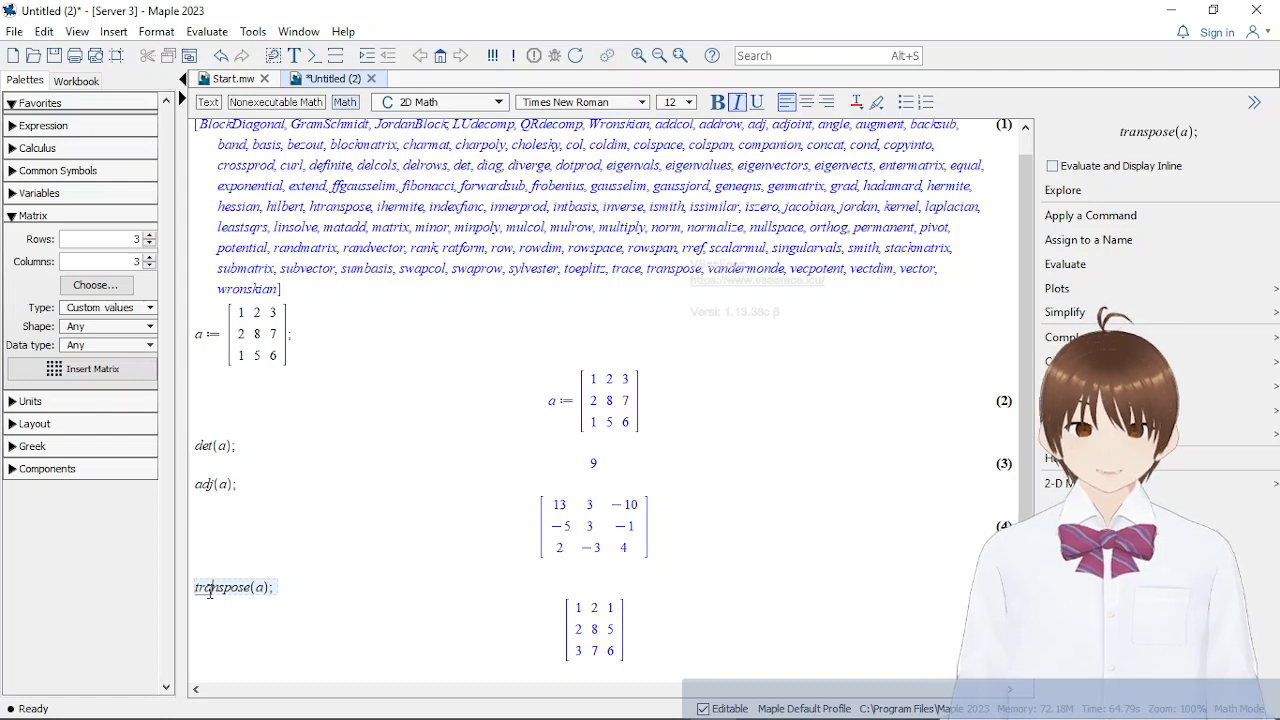
Delete the transpose(a); line and its output from the worksheet
{"action": "left_click", "coordinate": [252, 587]}
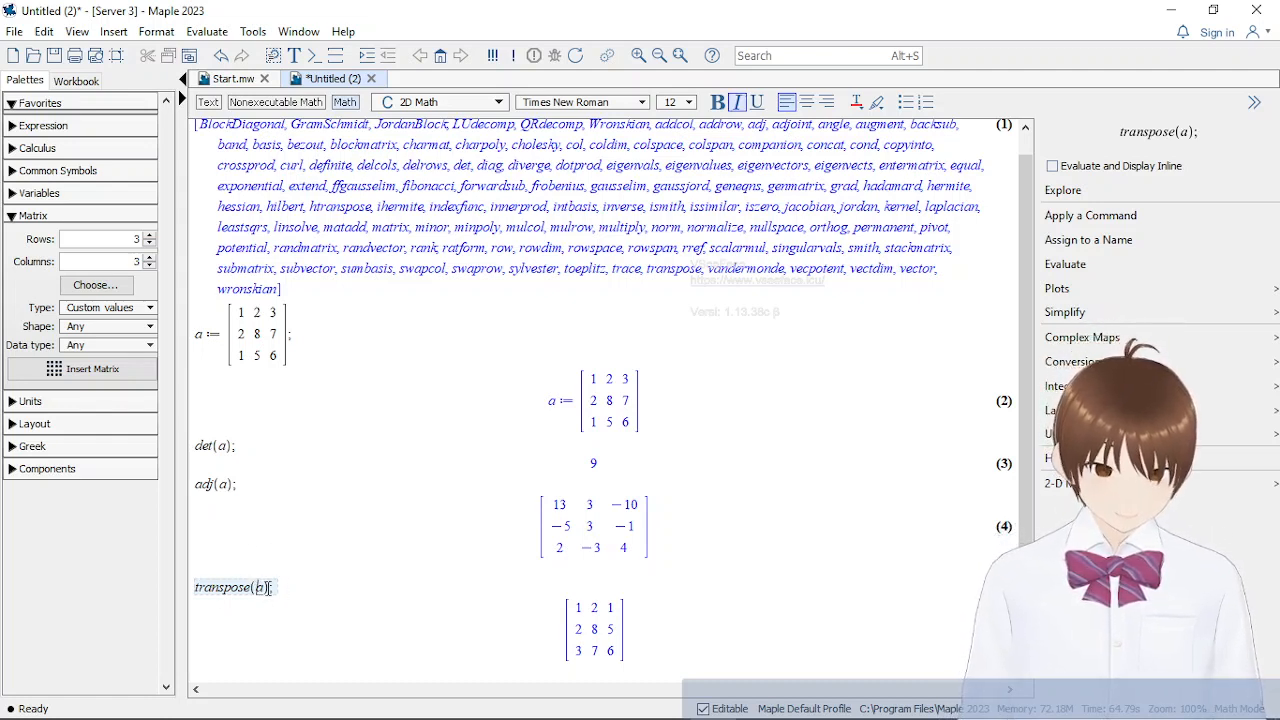
{"action": "left_click", "coordinate": [202, 337]}
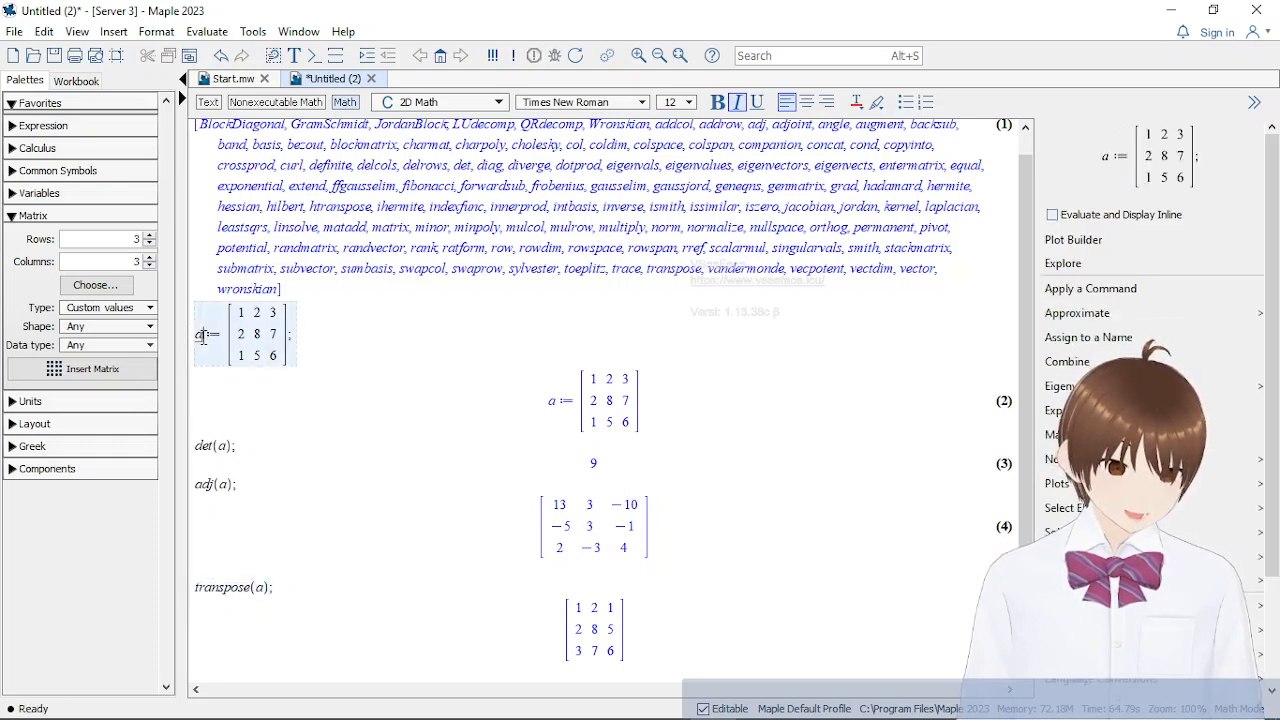
{"action": "left_click", "coordinate": [310, 588]}
{"action": "left_click", "coordinate": [664, 652]}
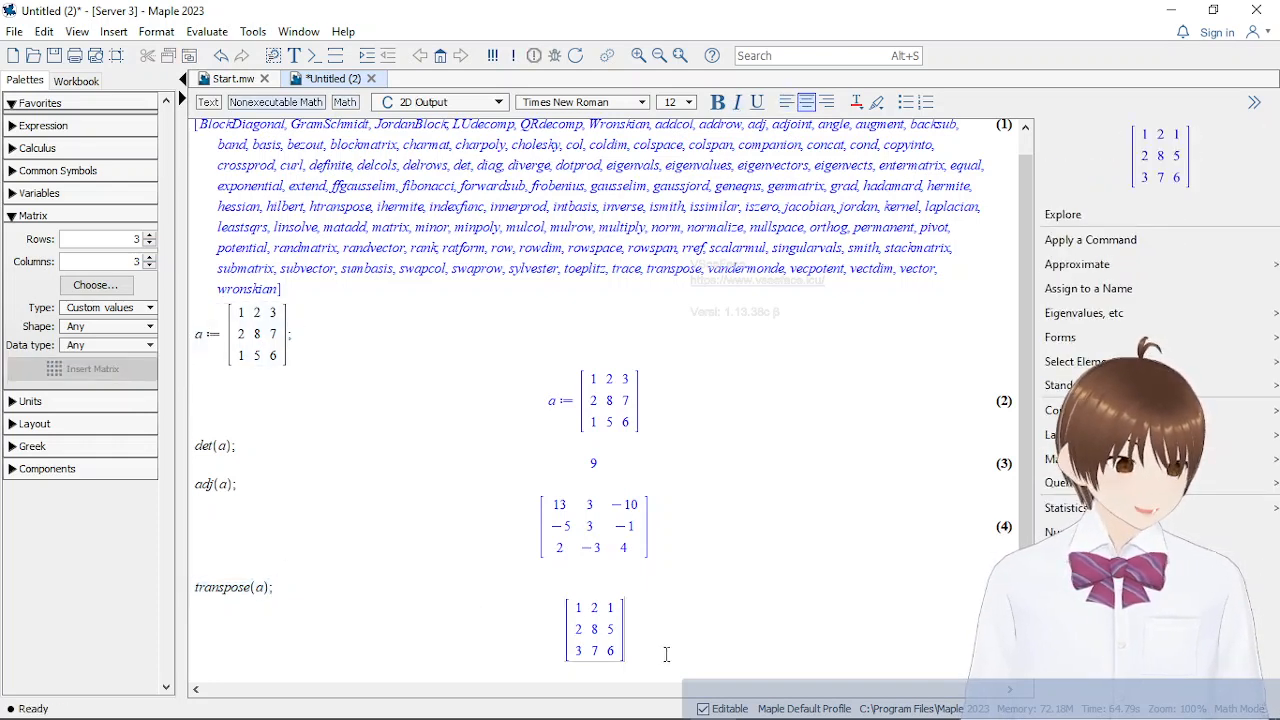
{"action": "left_click_drag", "start_coordinate": [432, 639], "coordinate": [220, 587]}
{"action": "key", "text": "Delete"}
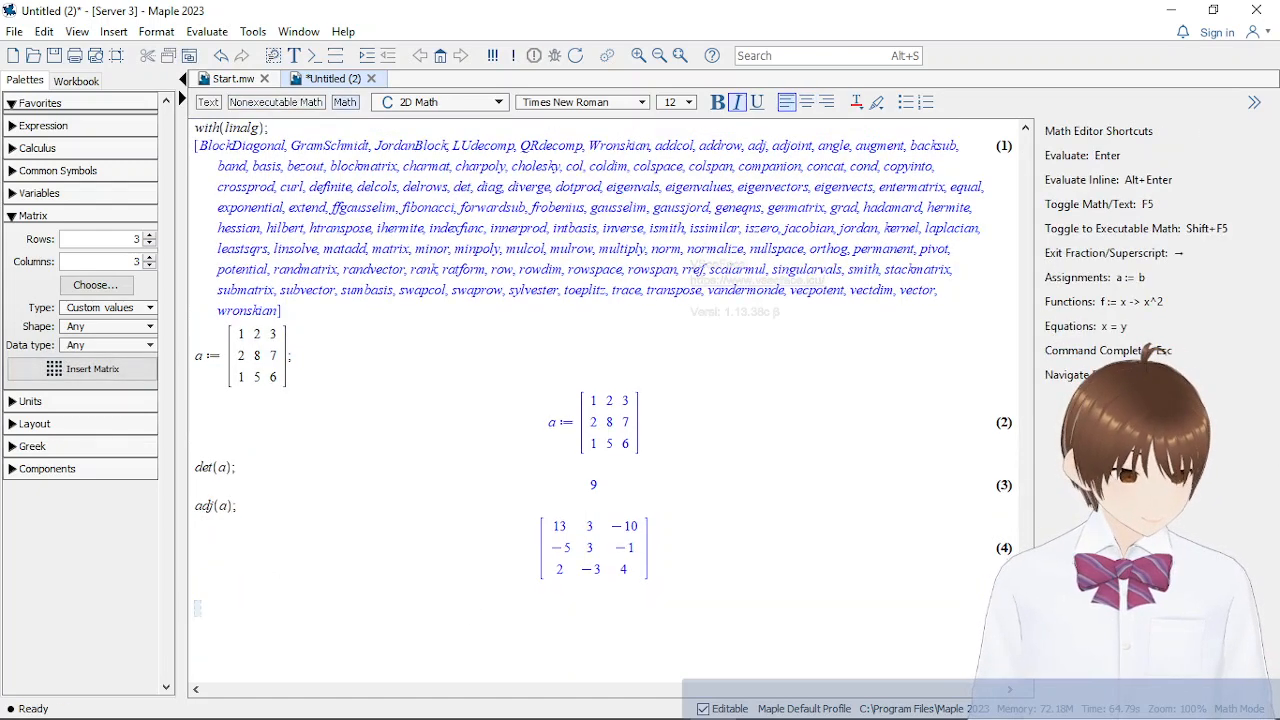
Switch to the Materi matrik Maple Word notes and review how the inverse of A is derived from its determinant and adjoint
{"action": "left_click", "coordinate": [520, 705]}
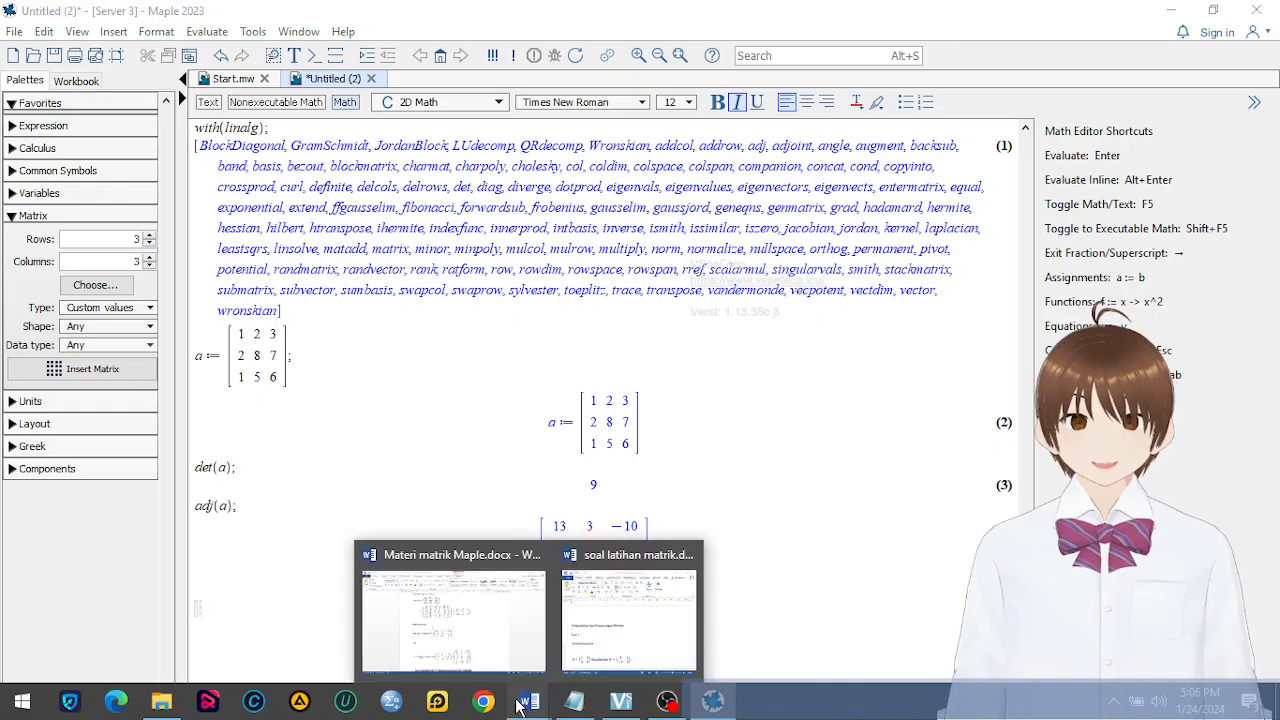
{"action": "left_click", "coordinate": [429, 583]}
{"action": "scroll", "coordinate": [580, 486], "scroll_direction": "down", "scroll_amount": 3}
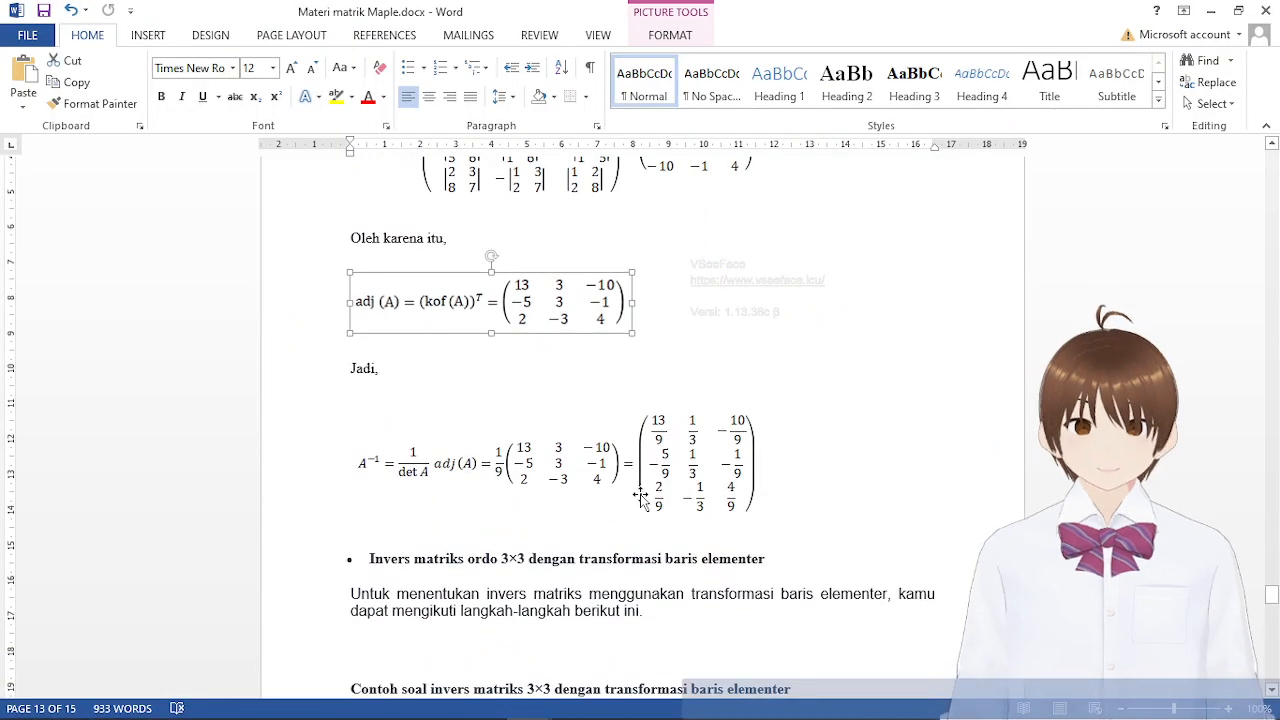
{"action": "scroll", "coordinate": [657, 533], "scroll_direction": "up", "scroll_amount": 3}
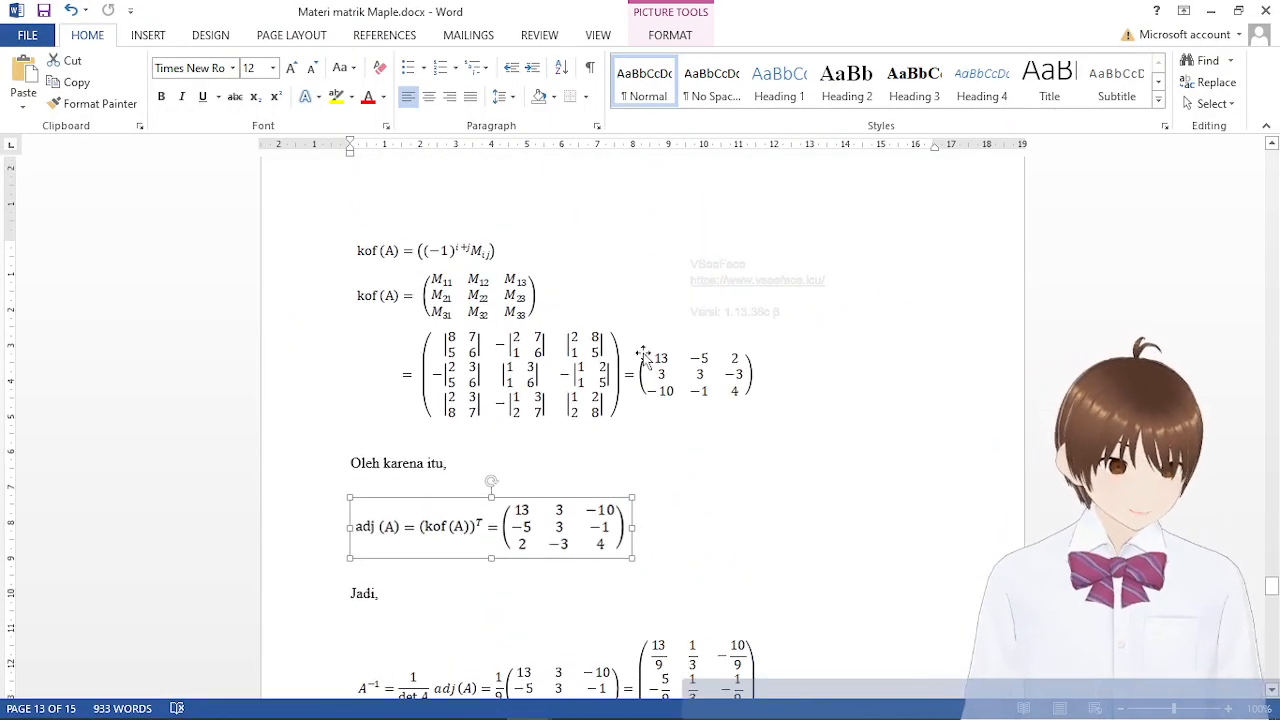
{"action": "scroll", "coordinate": [660, 503], "scroll_direction": "down", "scroll_amount": 3}
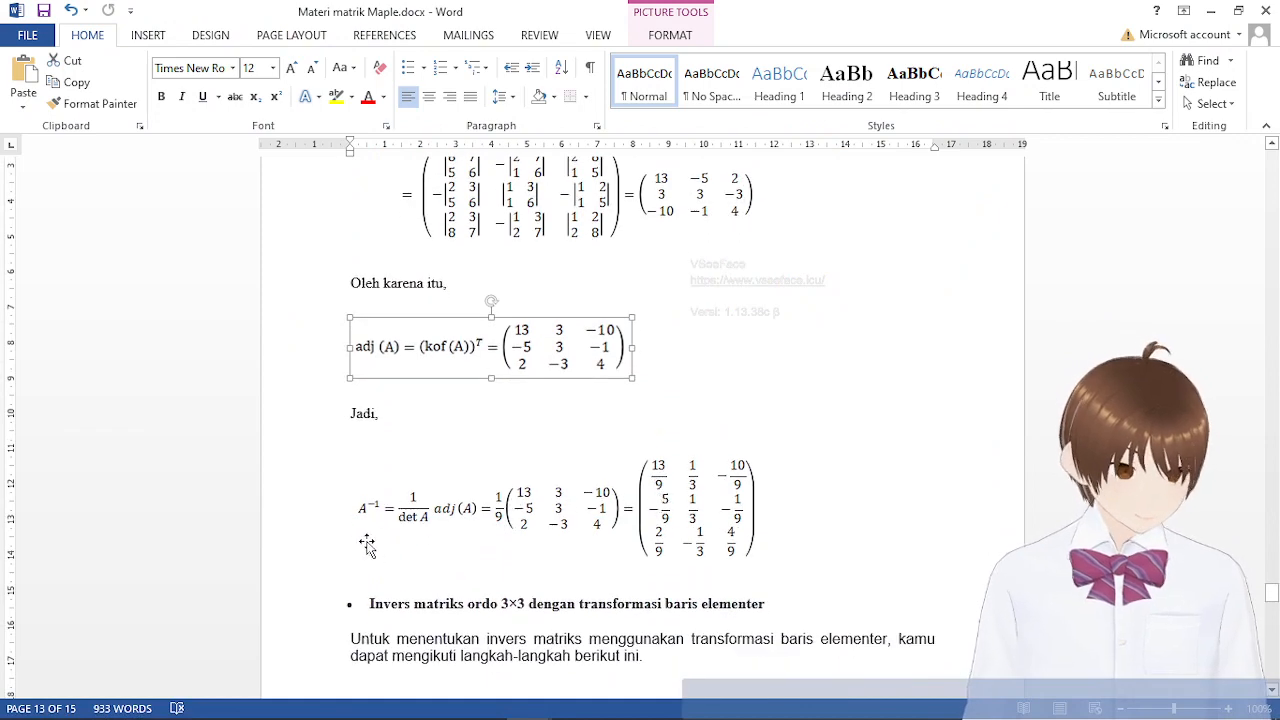
{"action": "scroll", "coordinate": [368, 553], "scroll_direction": "up", "scroll_amount": 4}
{"action": "scroll", "coordinate": [367, 548], "scroll_direction": "up", "scroll_amount": 3}
{"action": "scroll", "coordinate": [366, 550], "scroll_direction": "down", "scroll_amount": 8}
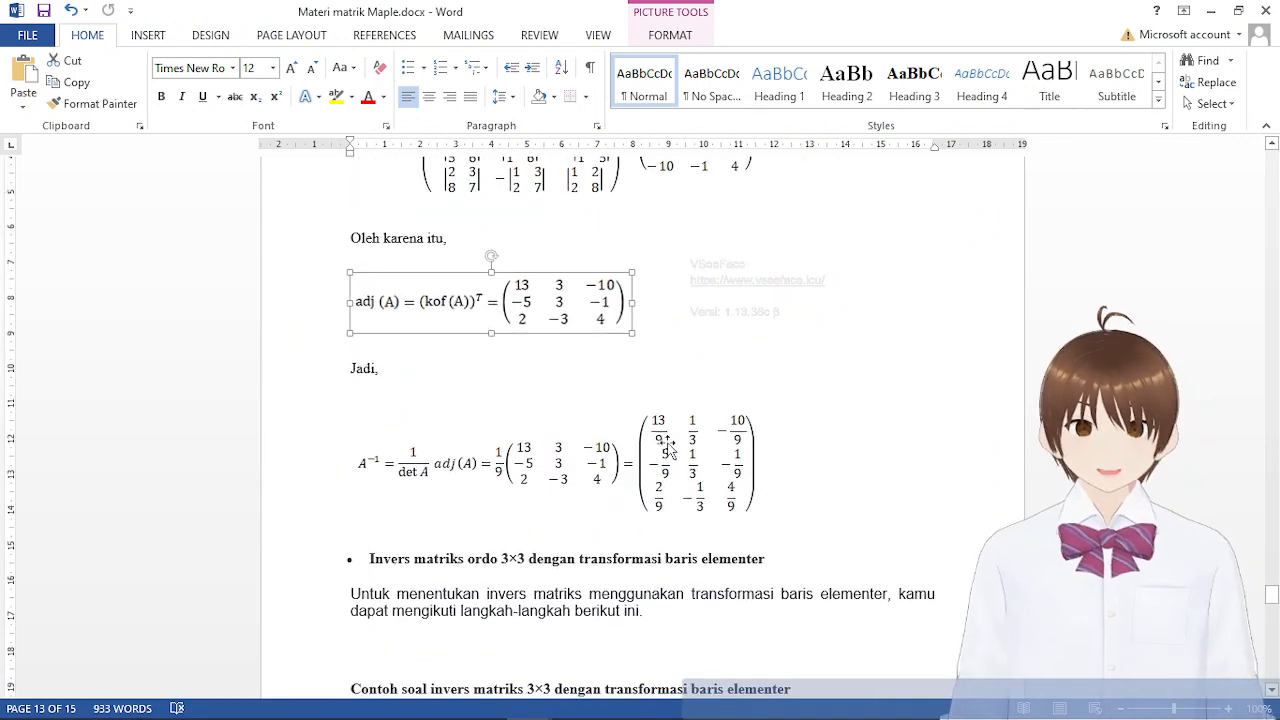
{"action": "left_click", "coordinate": [927, 512]}
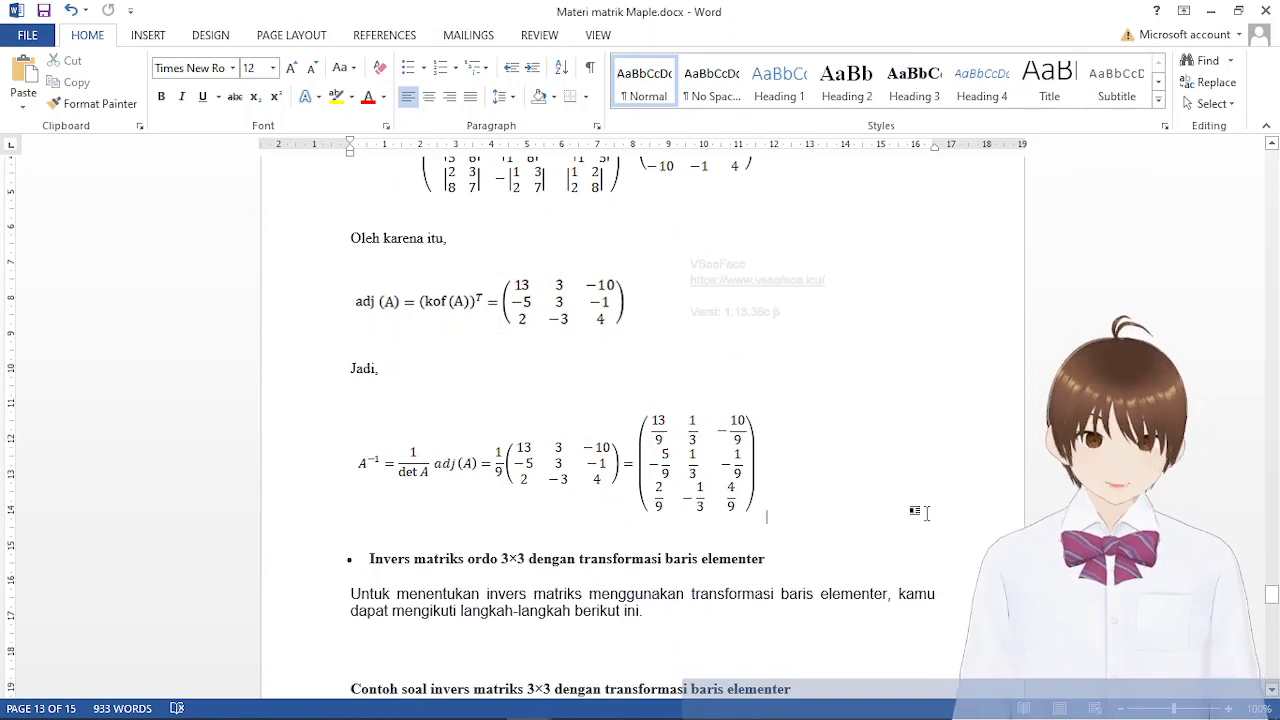
Switch back to Maple and compute the inverse of the 3×3 matrix by evaluating inverse(a); below the adjoint
{"action": "left_click", "coordinate": [712, 702]}
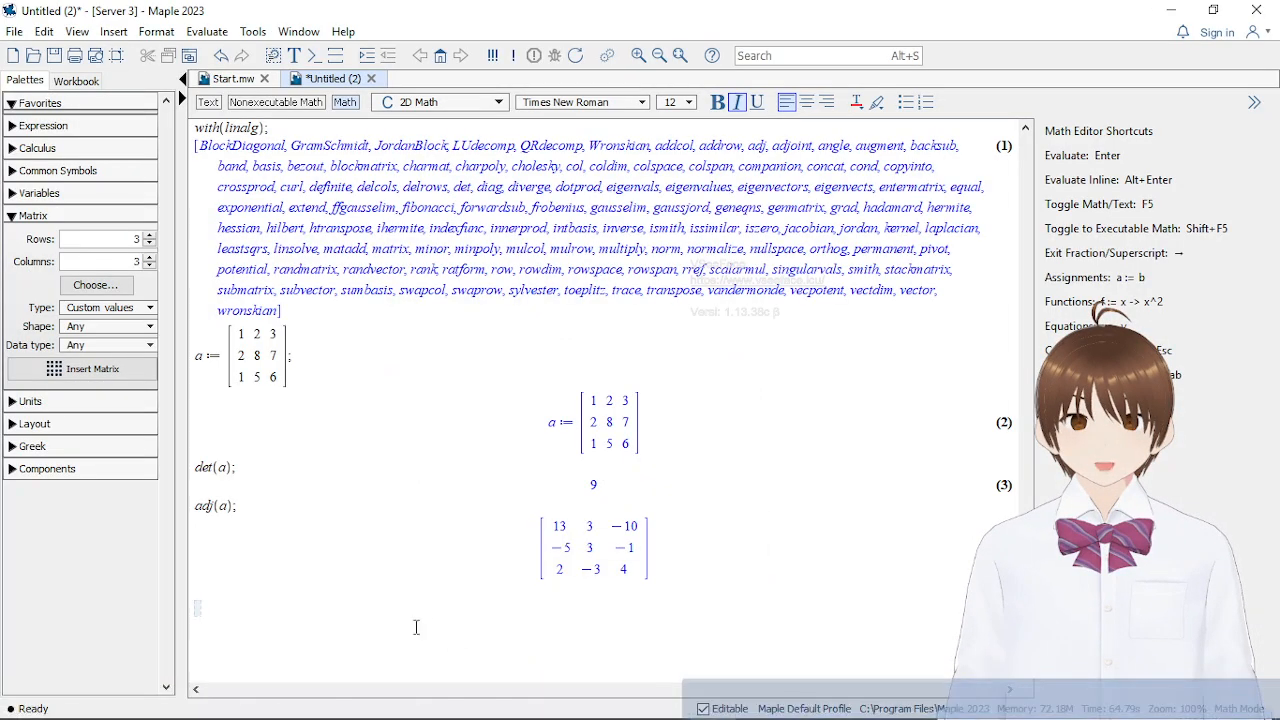
{"action": "type", "text": "inver"}
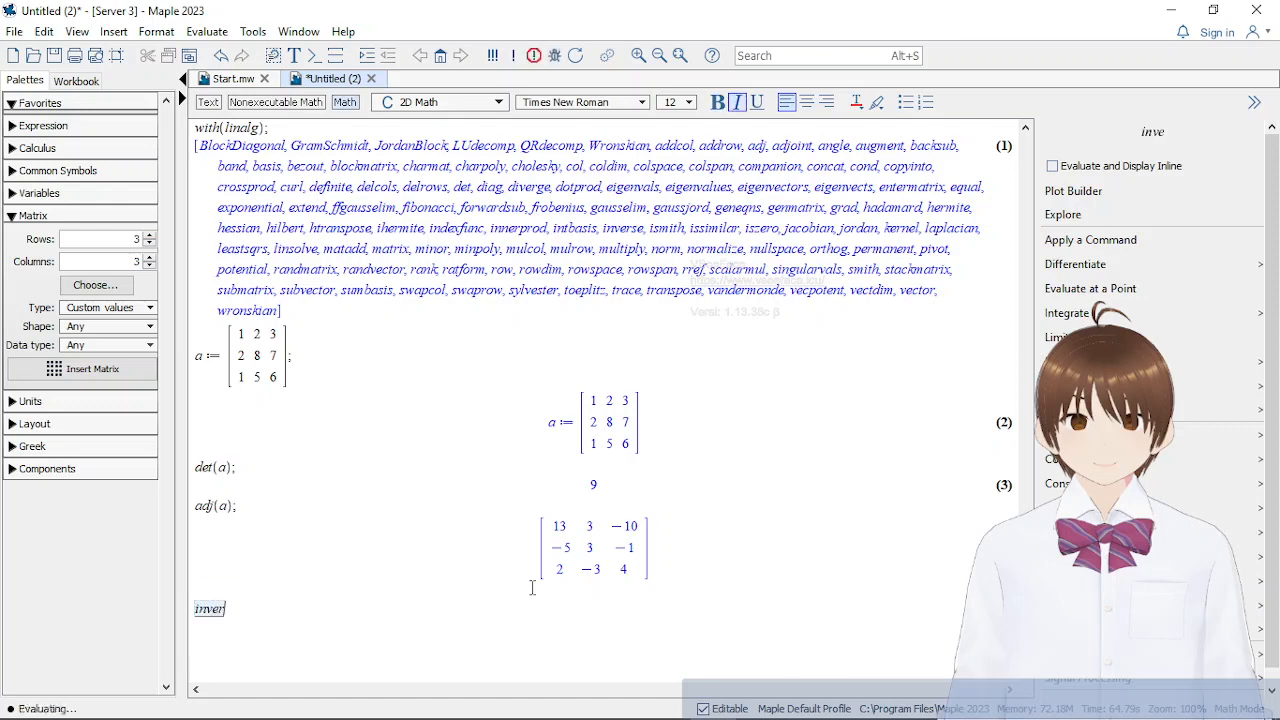
{"action": "type", "text": "se(a"}
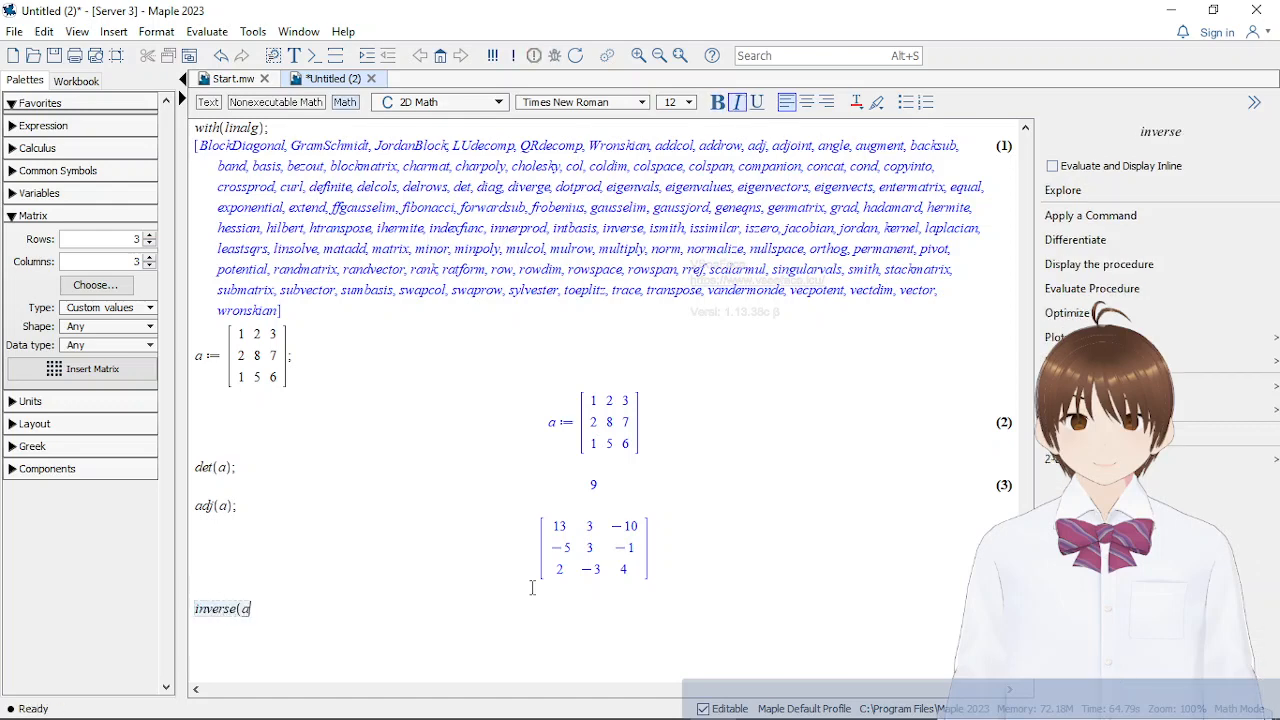
{"action": "type", "text": ");"}
{"action": "key", "text": "Return"}
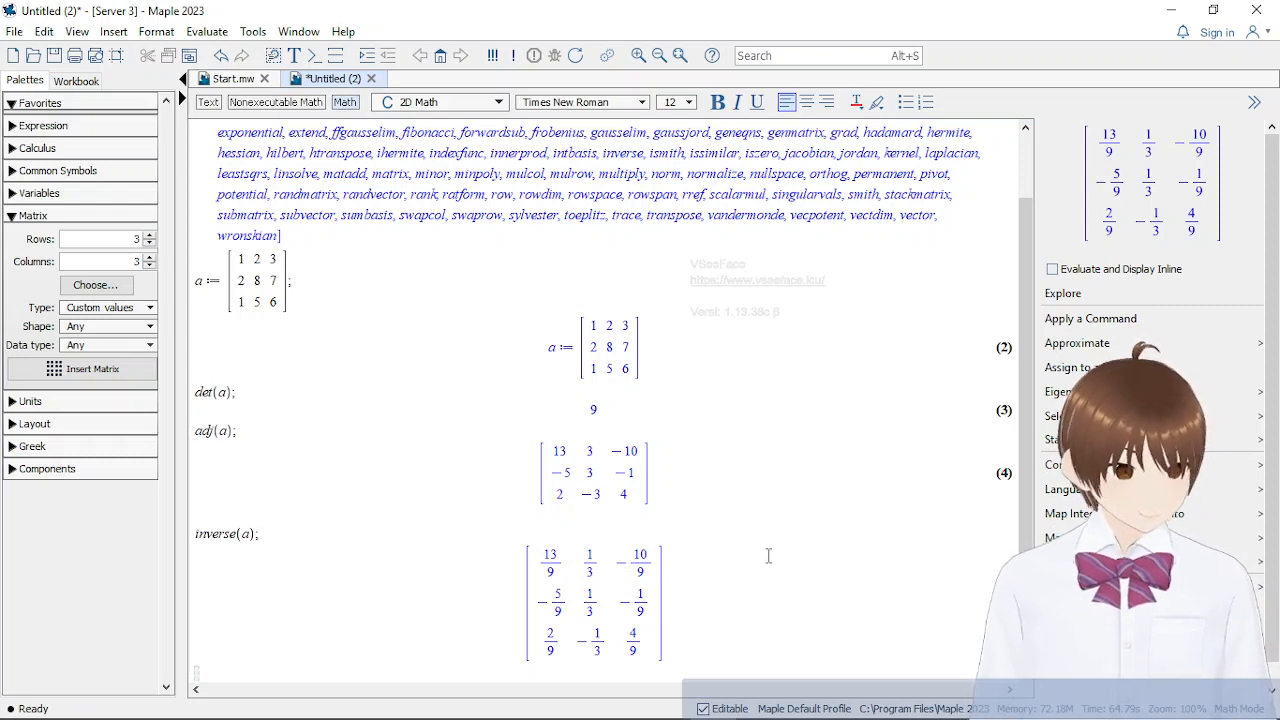
Switch to the Word notes and compare Maple's inverse with the worked A⁻¹ solution
{"action": "left_click", "coordinate": [760, 637]}
{"action": "mouse_move", "coordinate": [525, 703]}
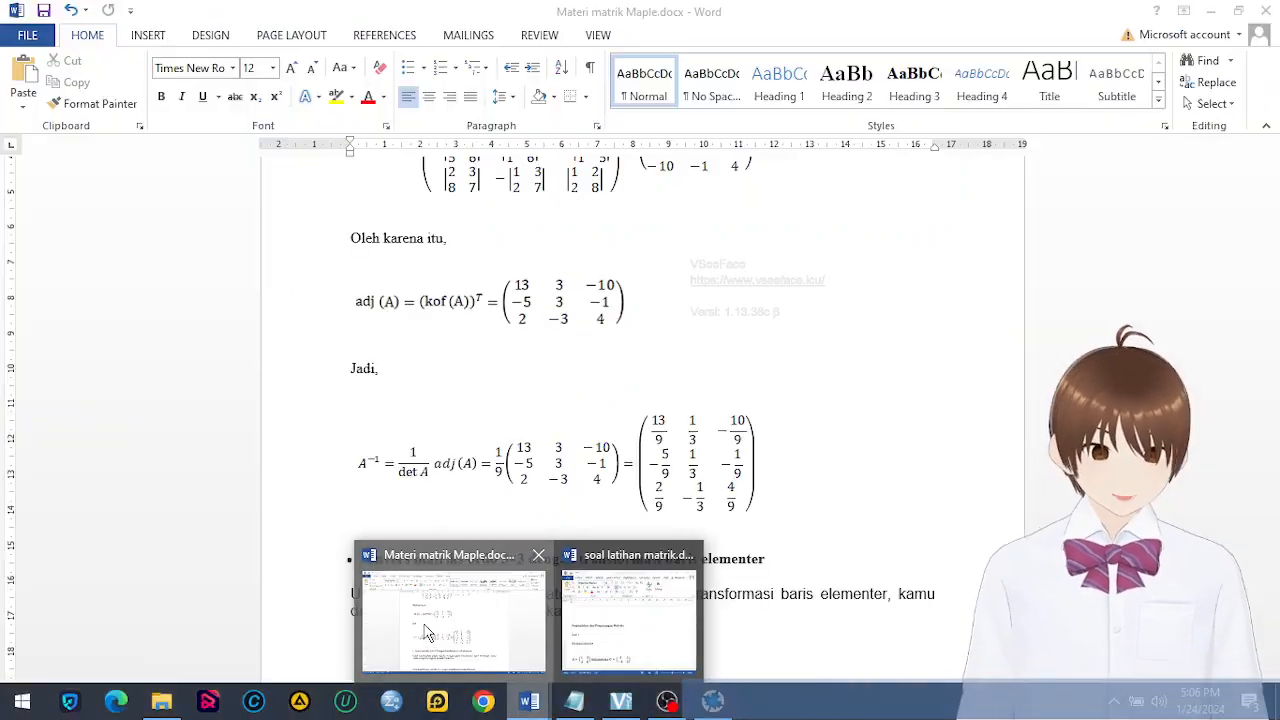
{"action": "left_click", "coordinate": [445, 590]}
{"action": "scroll", "coordinate": [463, 500], "scroll_direction": "down", "scroll_amount": 4}
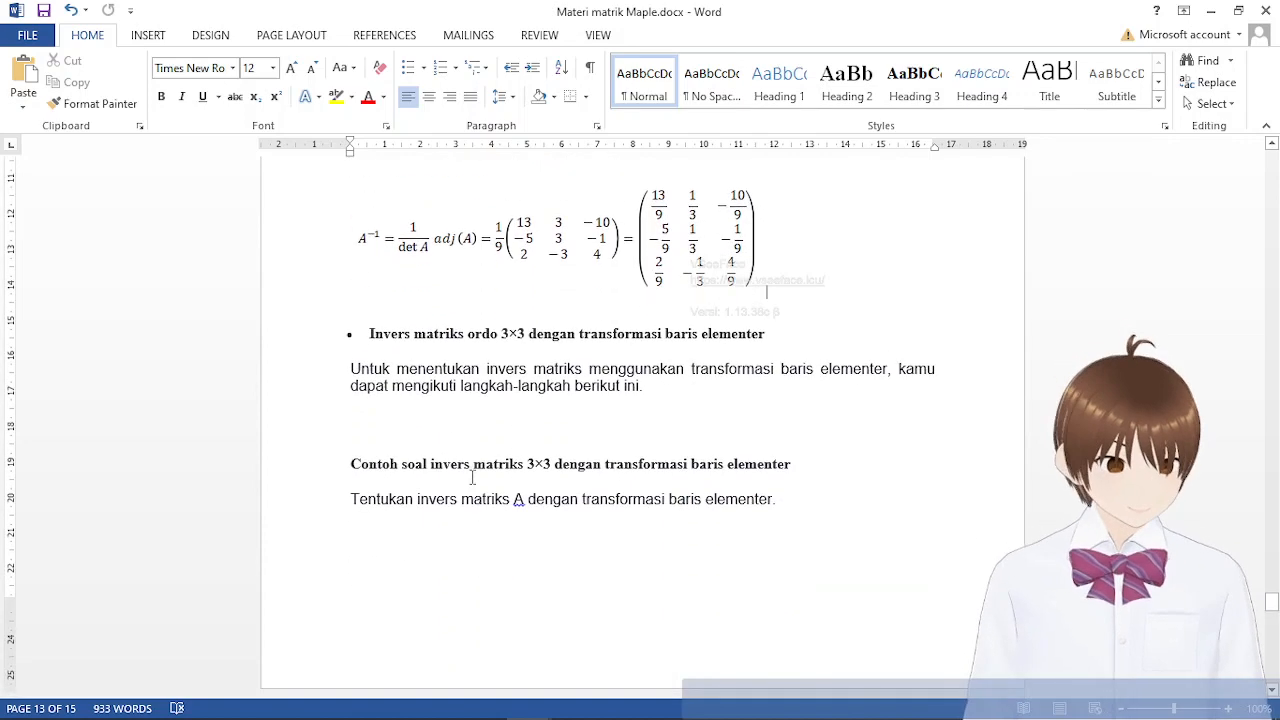
{"action": "scroll", "coordinate": [617, 458], "scroll_direction": "up", "scroll_amount": 2}
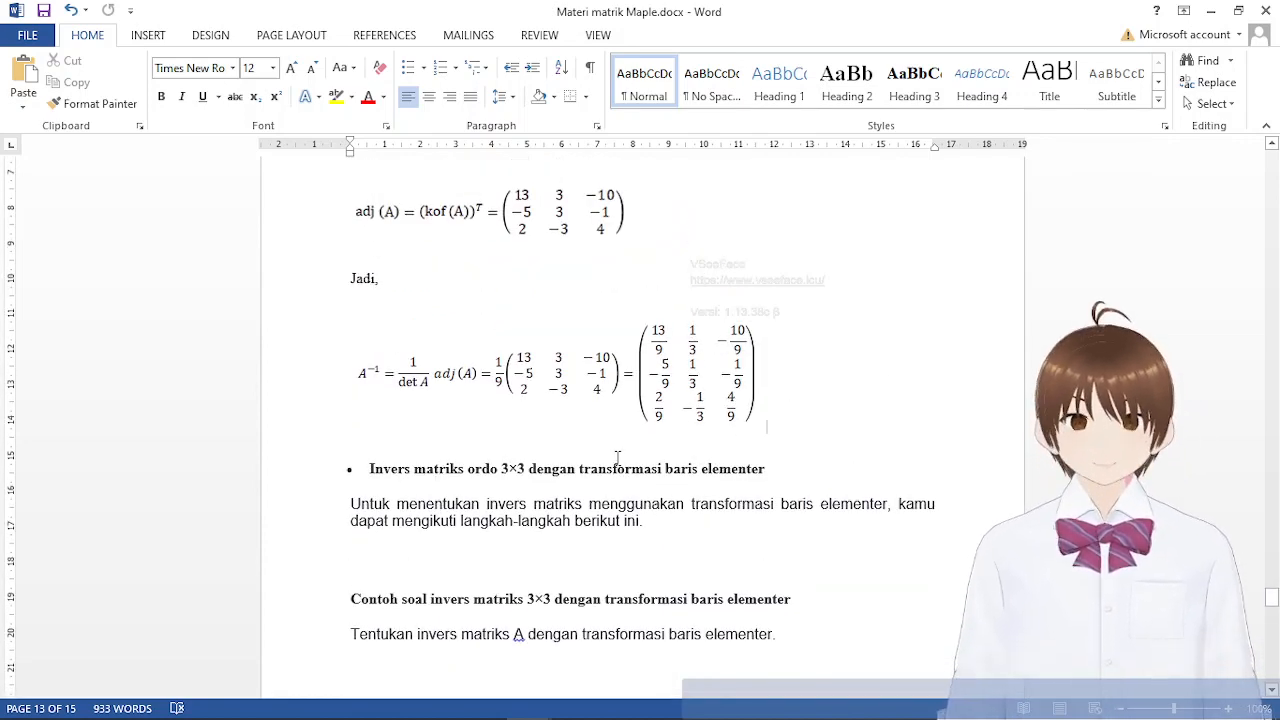
{"action": "scroll", "coordinate": [681, 583], "scroll_direction": "up", "scroll_amount": 3}
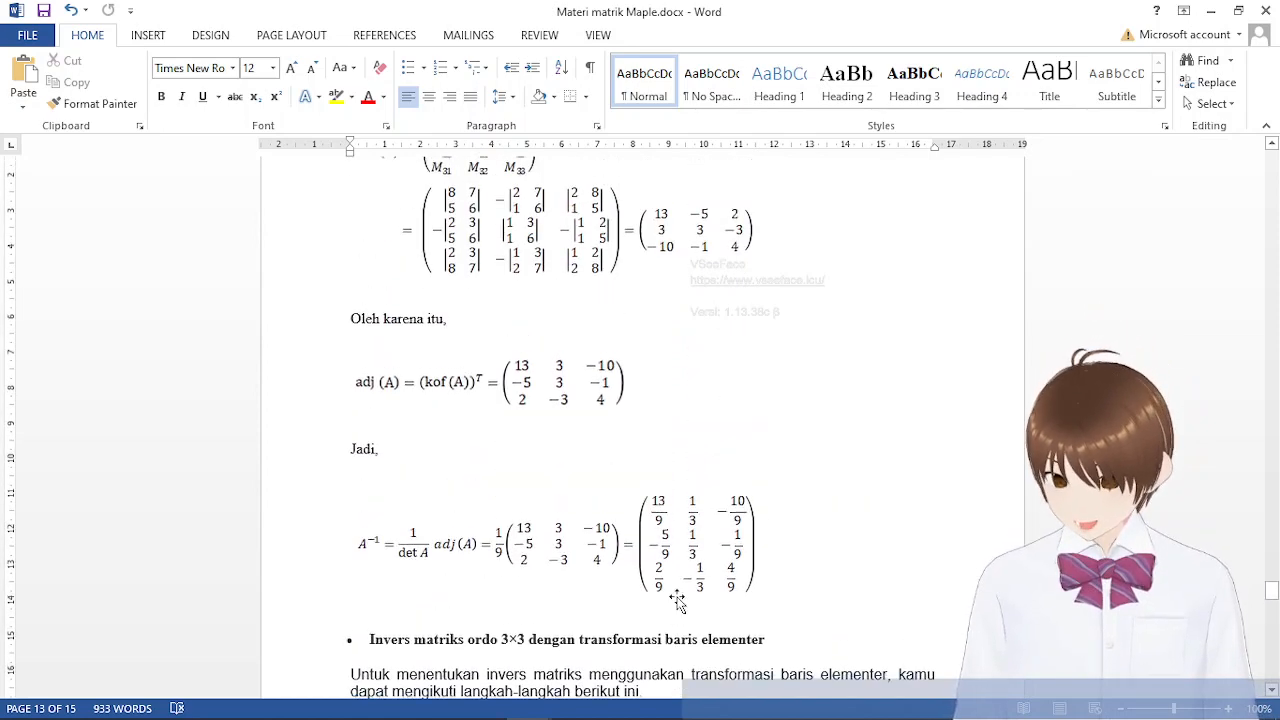
Examine the notes' example of inverting a 3×3 matrix by elementary row transformations, including its matrix A and solution steps
{"action": "scroll", "coordinate": [678, 587], "scroll_direction": "down", "scroll_amount": 1}
{"action": "scroll", "coordinate": [716, 530], "scroll_direction": "down", "scroll_amount": 3}
{"action": "scroll", "coordinate": [719, 520], "scroll_direction": "down", "scroll_amount": 1}
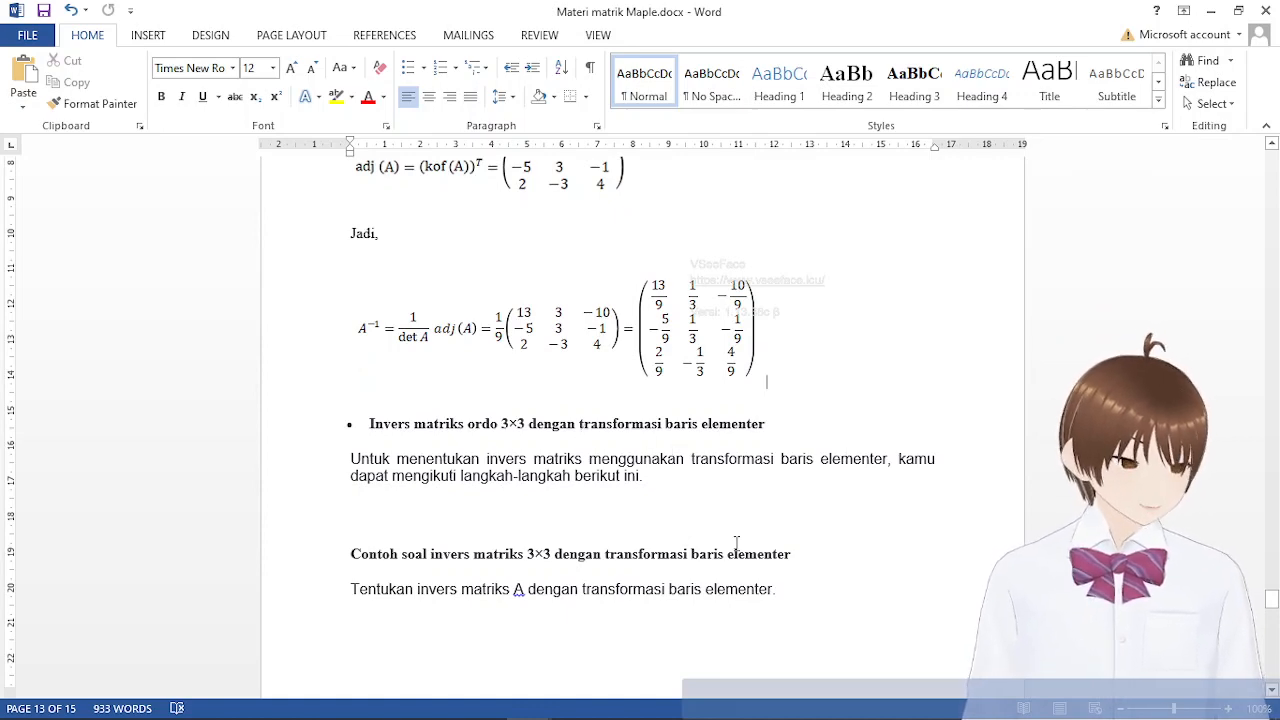
{"action": "scroll", "coordinate": [736, 543], "scroll_direction": "down", "scroll_amount": 14}
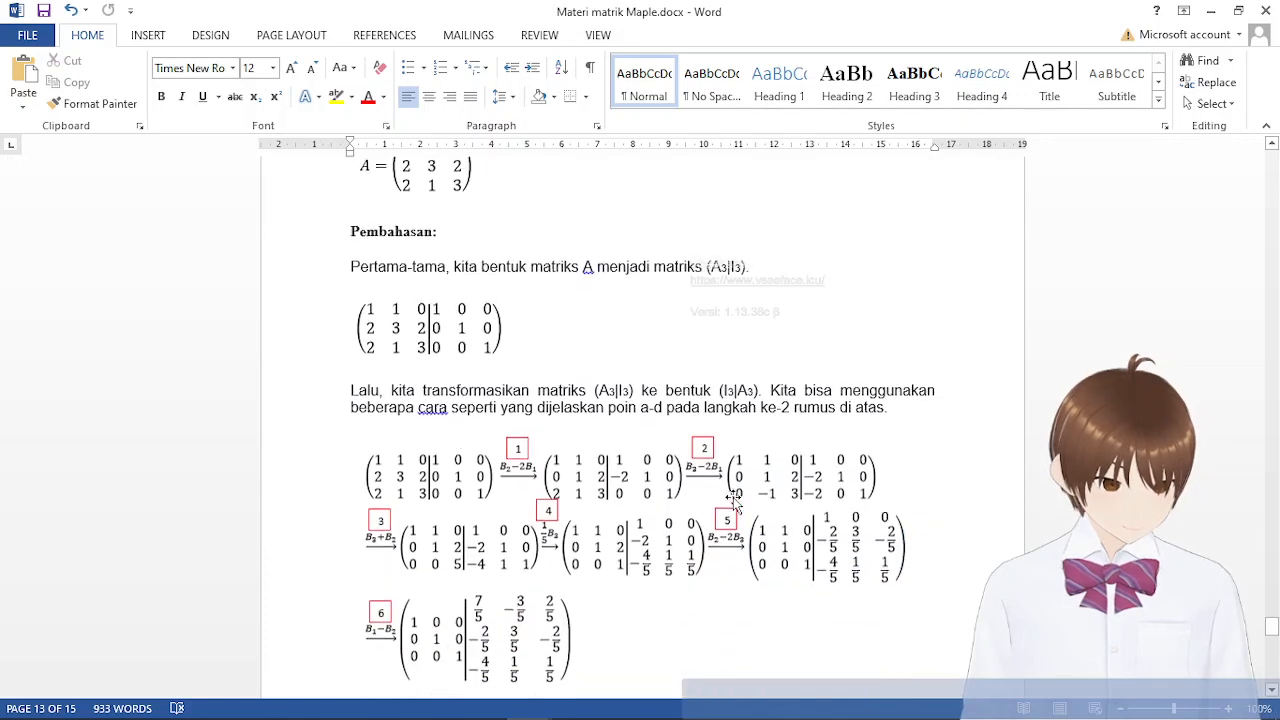
{"action": "scroll", "coordinate": [733, 497], "scroll_direction": "up", "scroll_amount": 3}
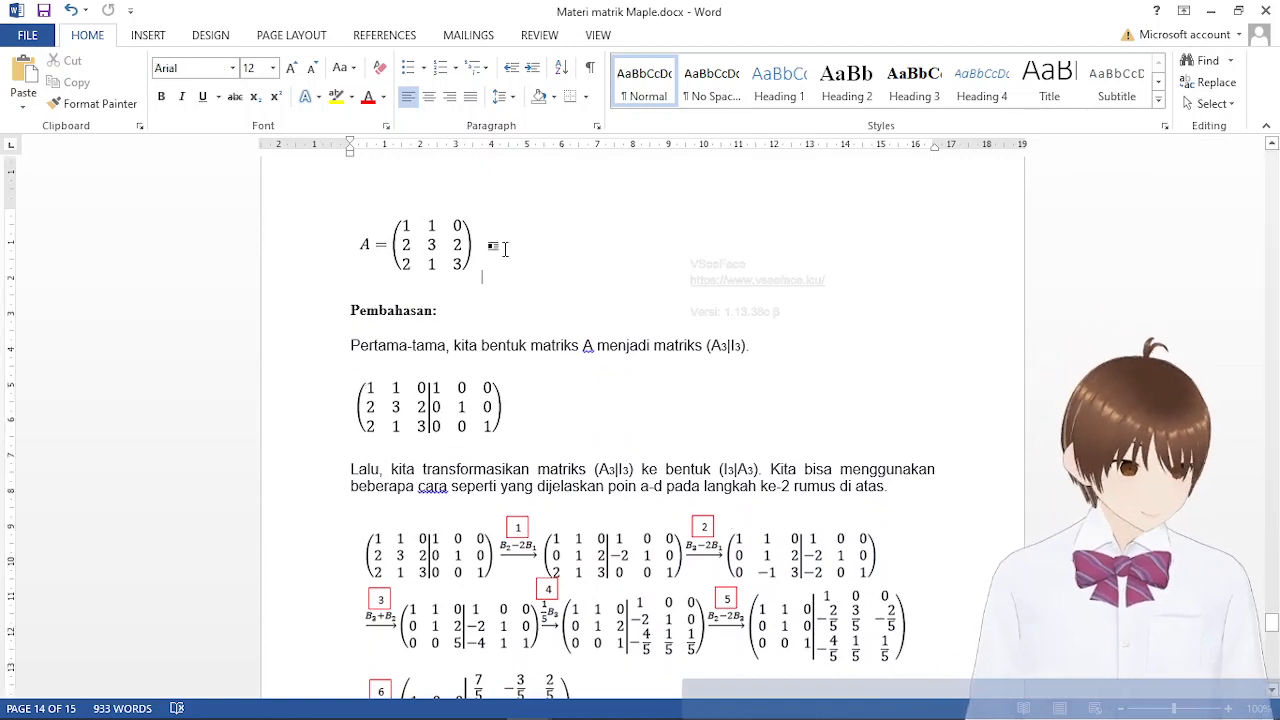
{"action": "left_click", "coordinate": [476, 279]}
{"action": "left_click", "coordinate": [470, 286]}
{"action": "scroll", "coordinate": [537, 494], "scroll_direction": "up", "scroll_amount": 8}
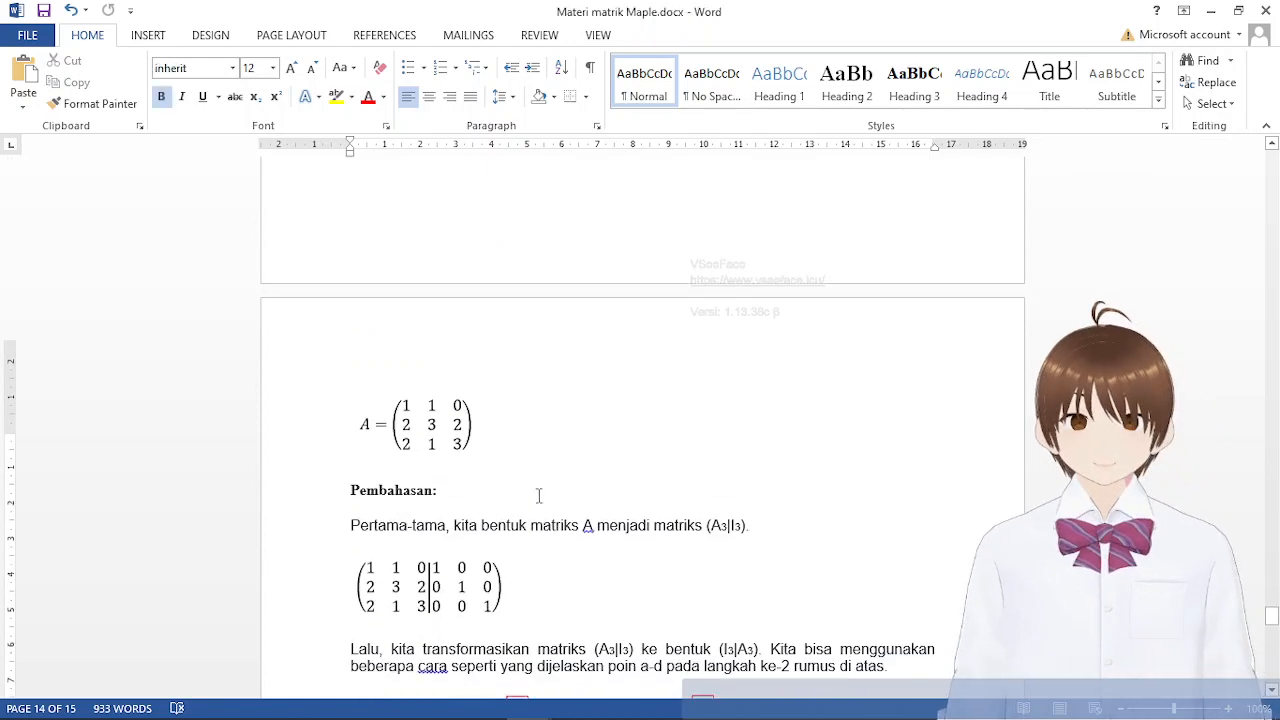
{"action": "scroll", "coordinate": [526, 534], "scroll_direction": "down", "scroll_amount": 8}
{"action": "scroll", "coordinate": [525, 536], "scroll_direction": "up", "scroll_amount": 3}
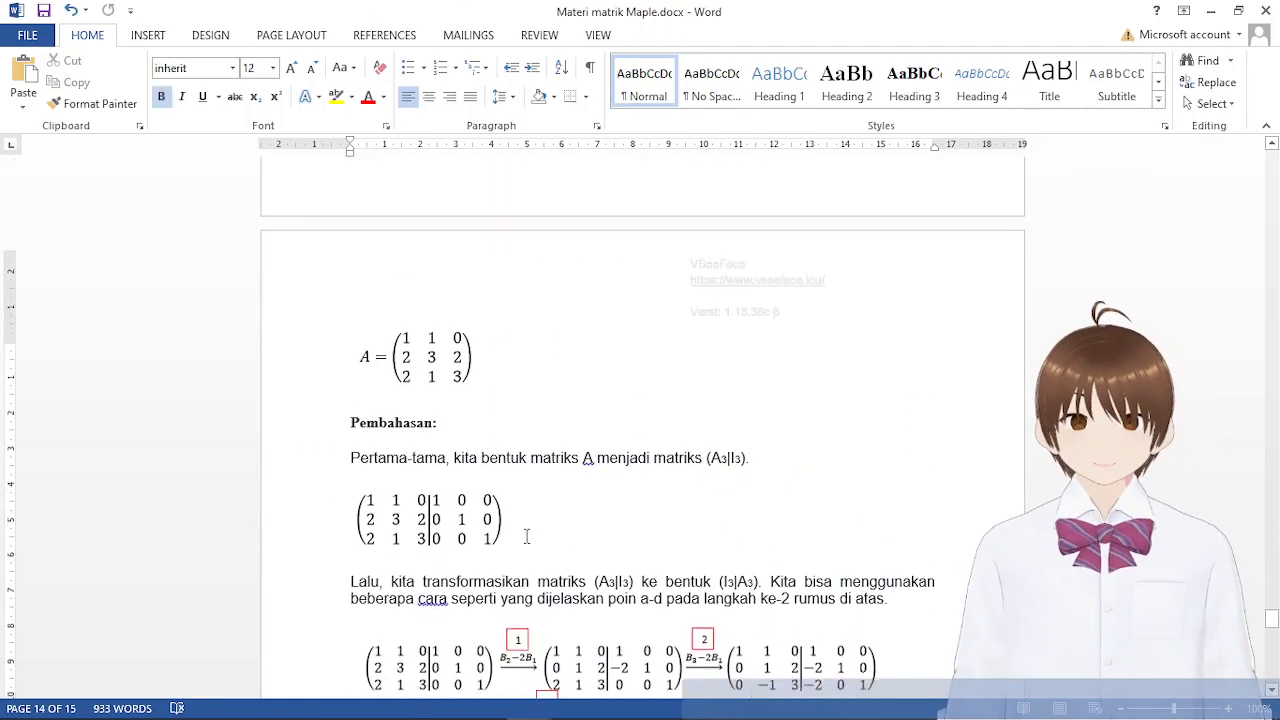
{"action": "scroll", "coordinate": [537, 489], "scroll_direction": "down", "scroll_amount": 1}
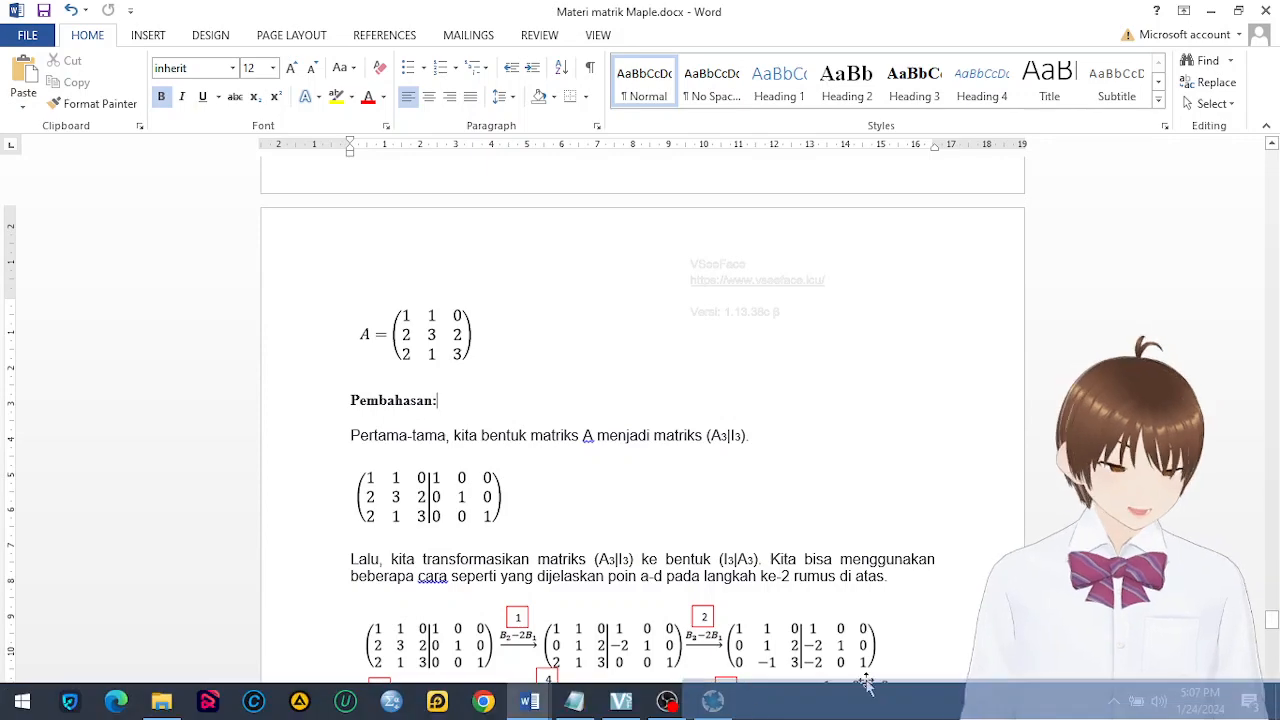
Switch back to Maple and delete everything below the definition of matrix a, including the determinant, adjoint and inverse
{"action": "left_click", "coordinate": [710, 703]}
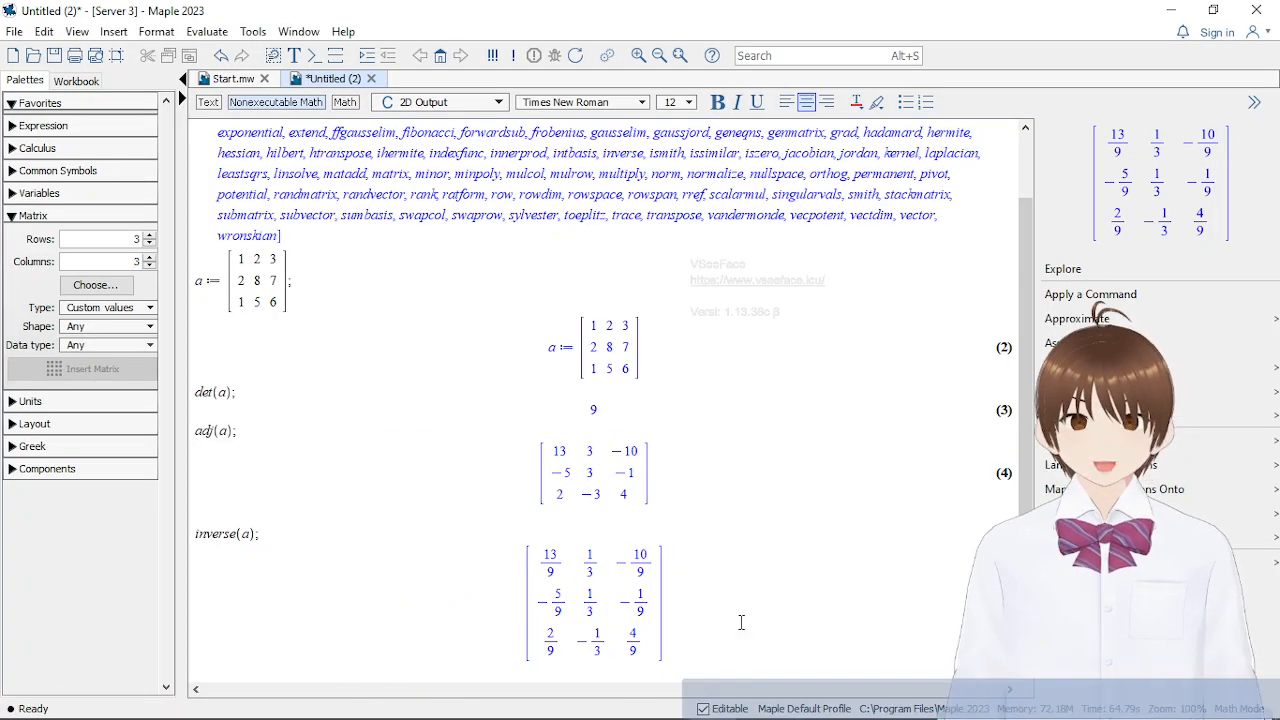
{"action": "left_click_drag", "start_coordinate": [414, 671], "coordinate": [228, 366]}
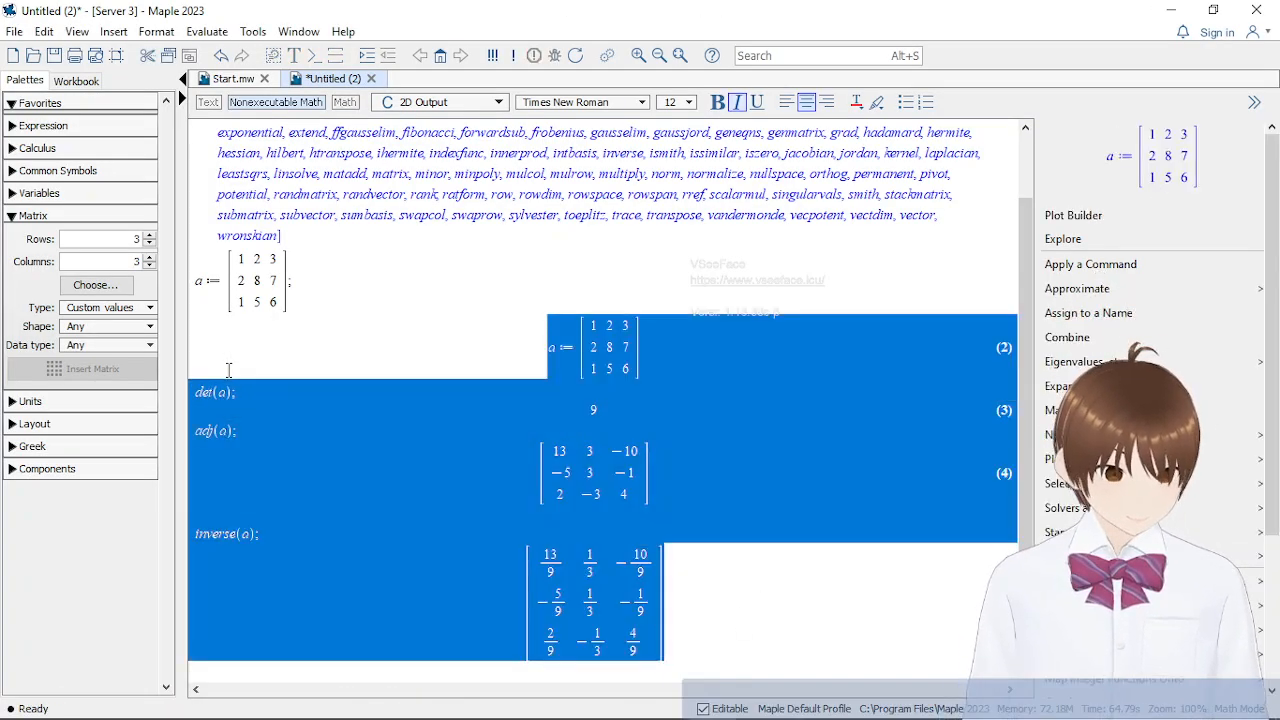
{"action": "key", "text": "Delete"}
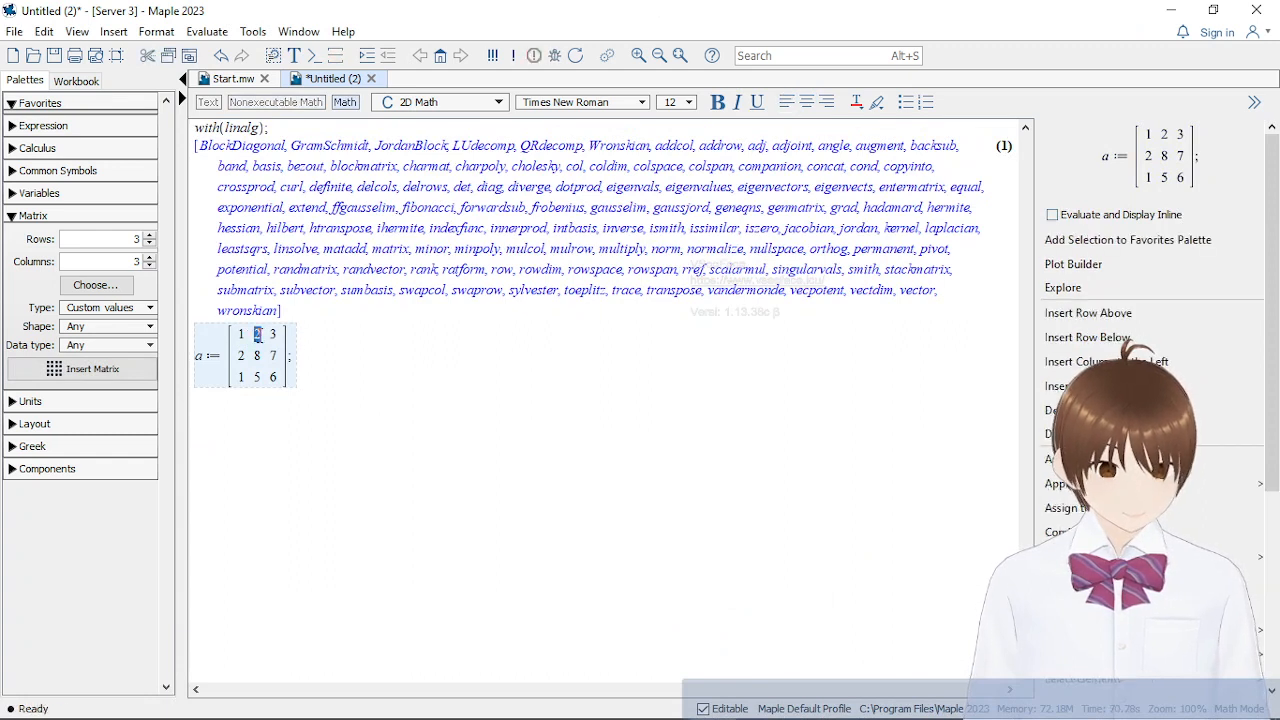
Change the first row of matrix a to 1, 1, 0
{"action": "type", "text": "1"}
{"action": "key", "text": "Tab"}
{"action": "type", "text": "0"}
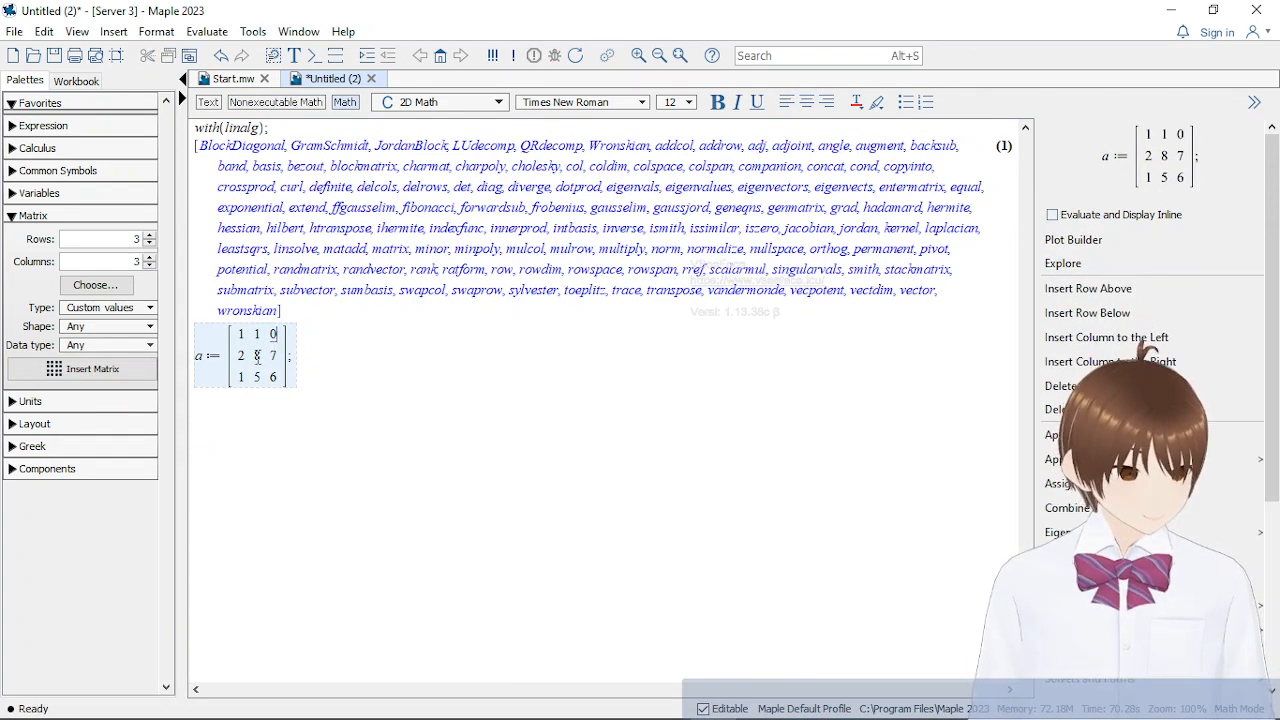
Recheck the example matrix in the Word notes and, back in Maple, set the second row of matrix a to 2, 3, 2
{"action": "mouse_move", "coordinate": [709, 708]}
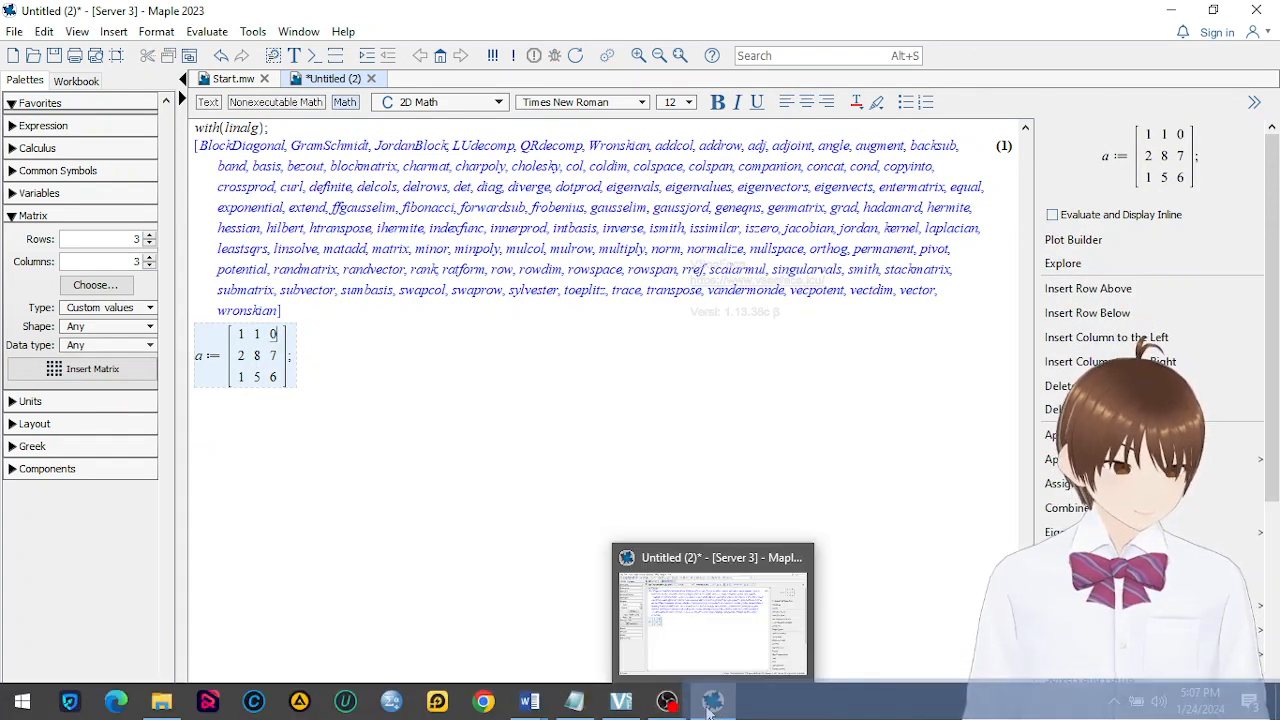
{"action": "mouse_move", "coordinate": [529, 701]}
{"action": "left_click", "coordinate": [487, 630]}
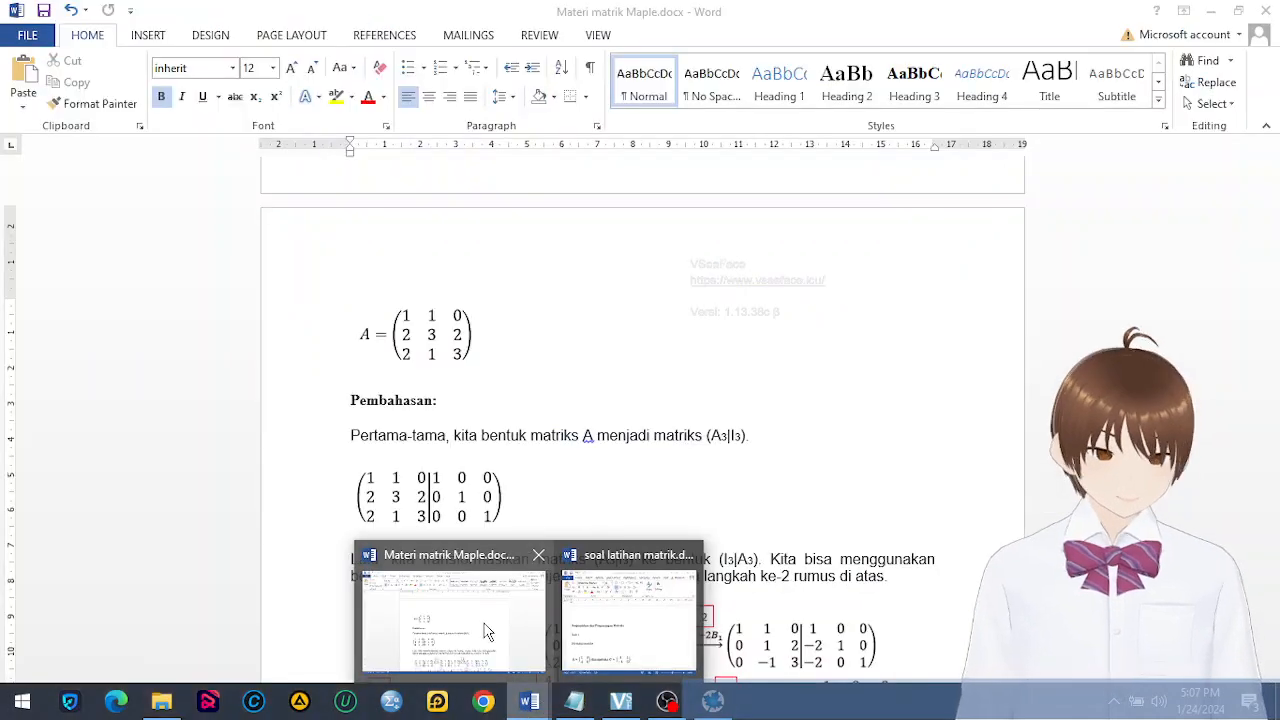
{"action": "left_click", "coordinate": [712, 704]}
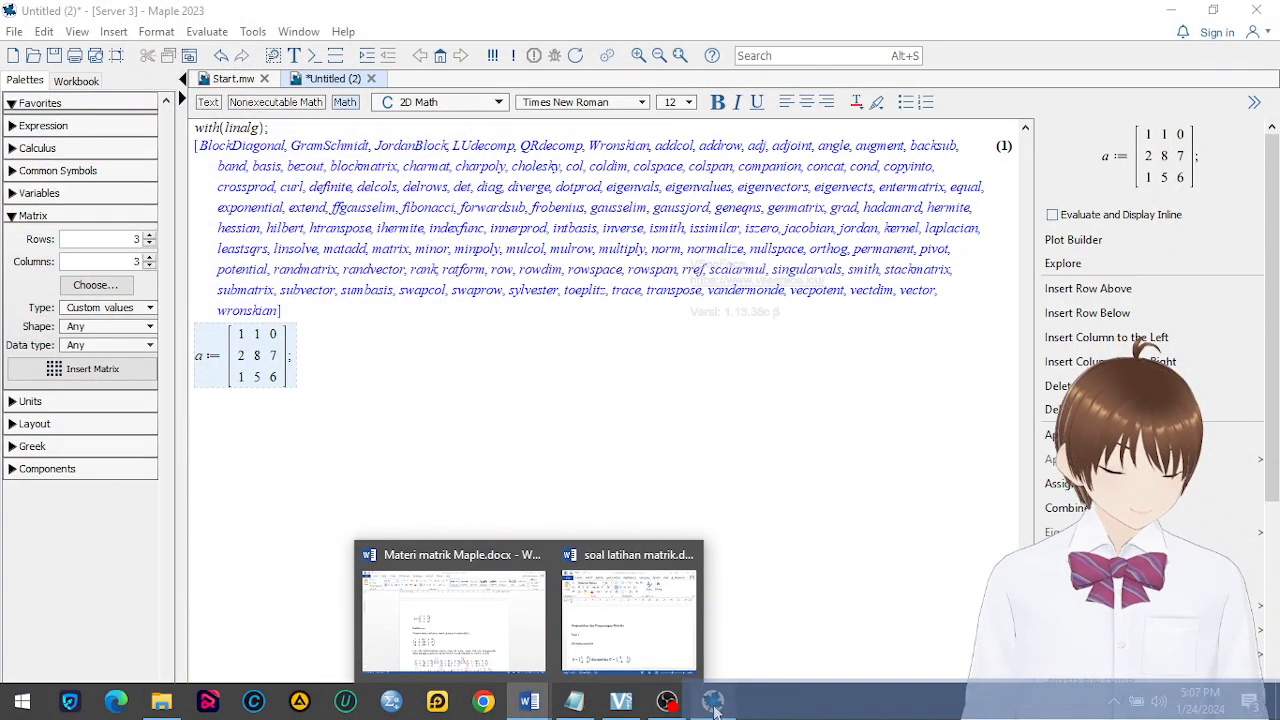
{"action": "left_click", "coordinate": [337, 403]}
{"action": "left_click", "coordinate": [258, 355]}
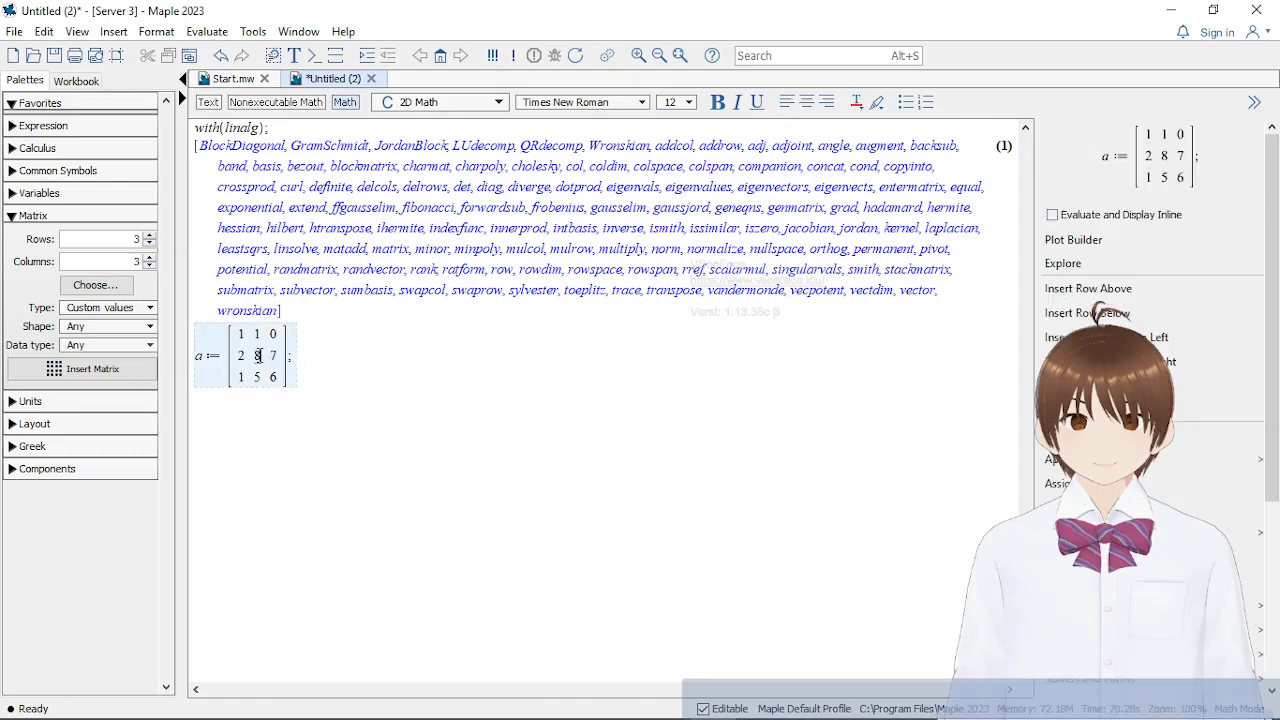
{"action": "double_click", "coordinate": [258, 355]}
{"action": "type", "text": "3"}
{"action": "key", "text": "Tab"}
{"action": "type", "text": "2"}
Set the third row of matrix a to 2, 1, 3
{"action": "key", "text": "Tab"}
{"action": "type", "text": "2 1"}
{"action": "left_click_drag", "start_coordinate": [260, 378], "coordinate": [267, 378]}
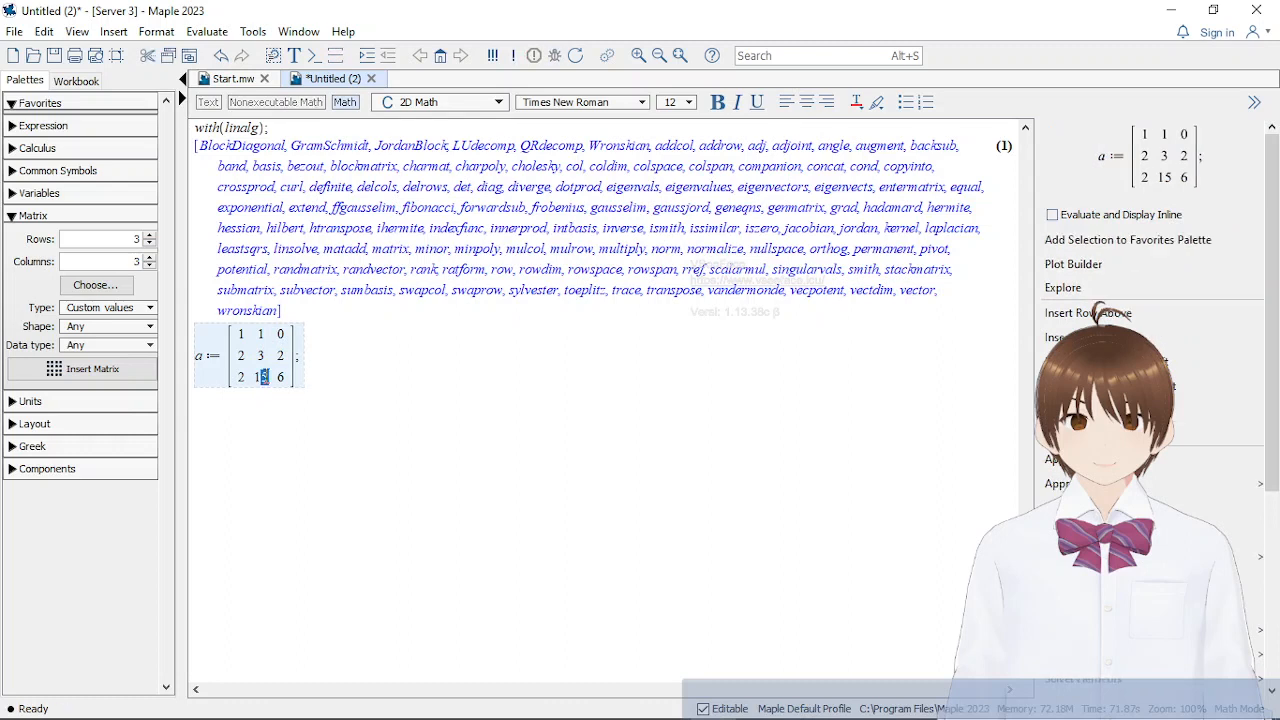
{"action": "key", "text": "BackSpace"}
{"action": "left_click", "coordinate": [274, 377]}
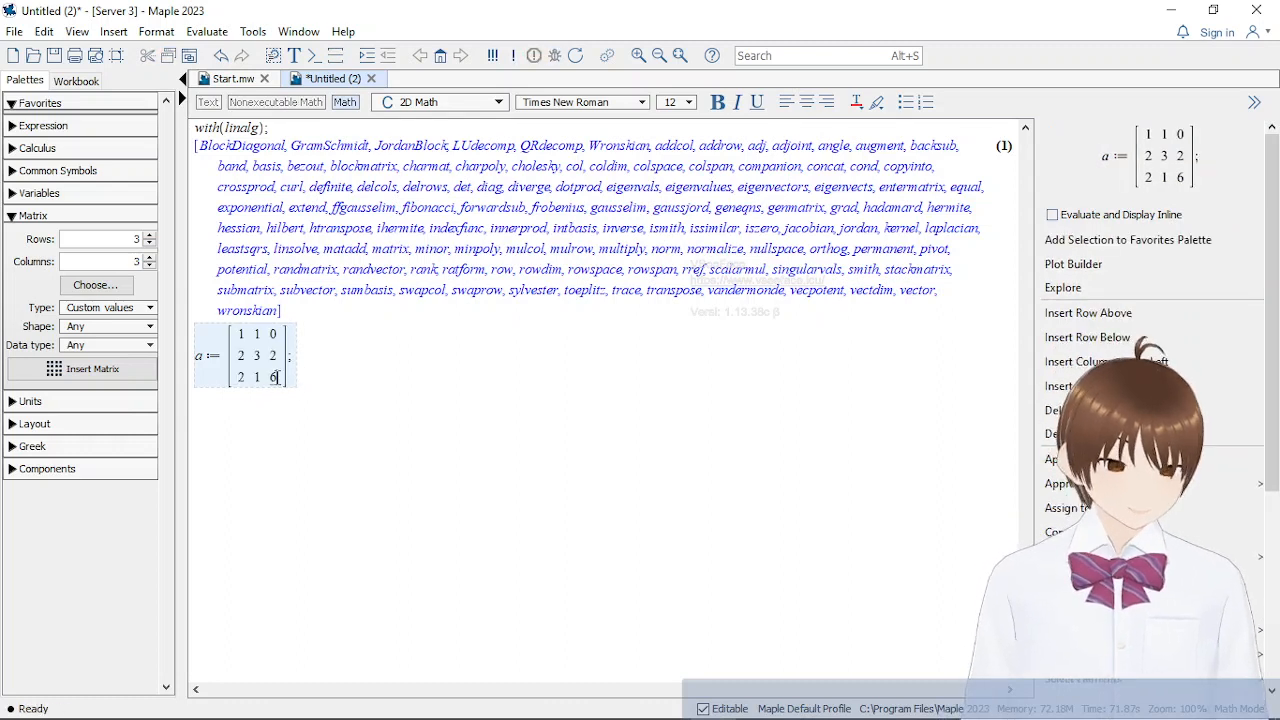
{"action": "type", "text": "3"}
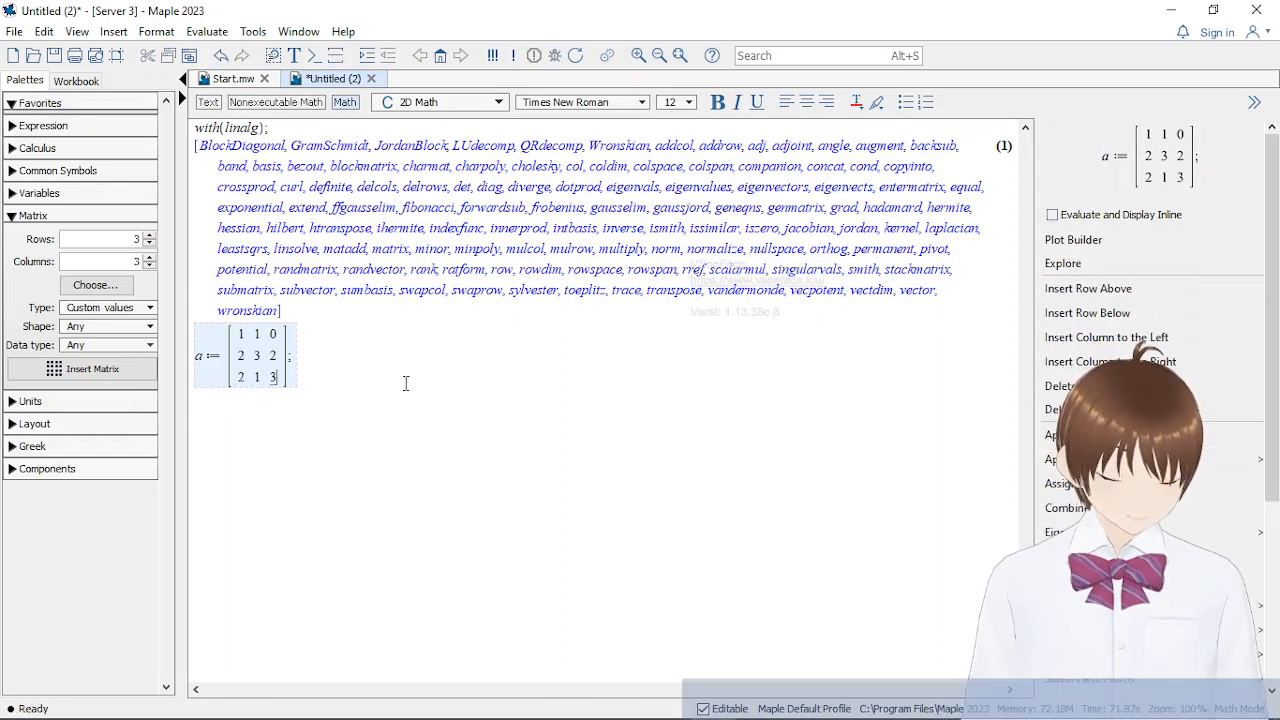
Evaluate the redefined matrix a and compare it with example matrix A in the Word notes
{"action": "key", "text": "Return"}
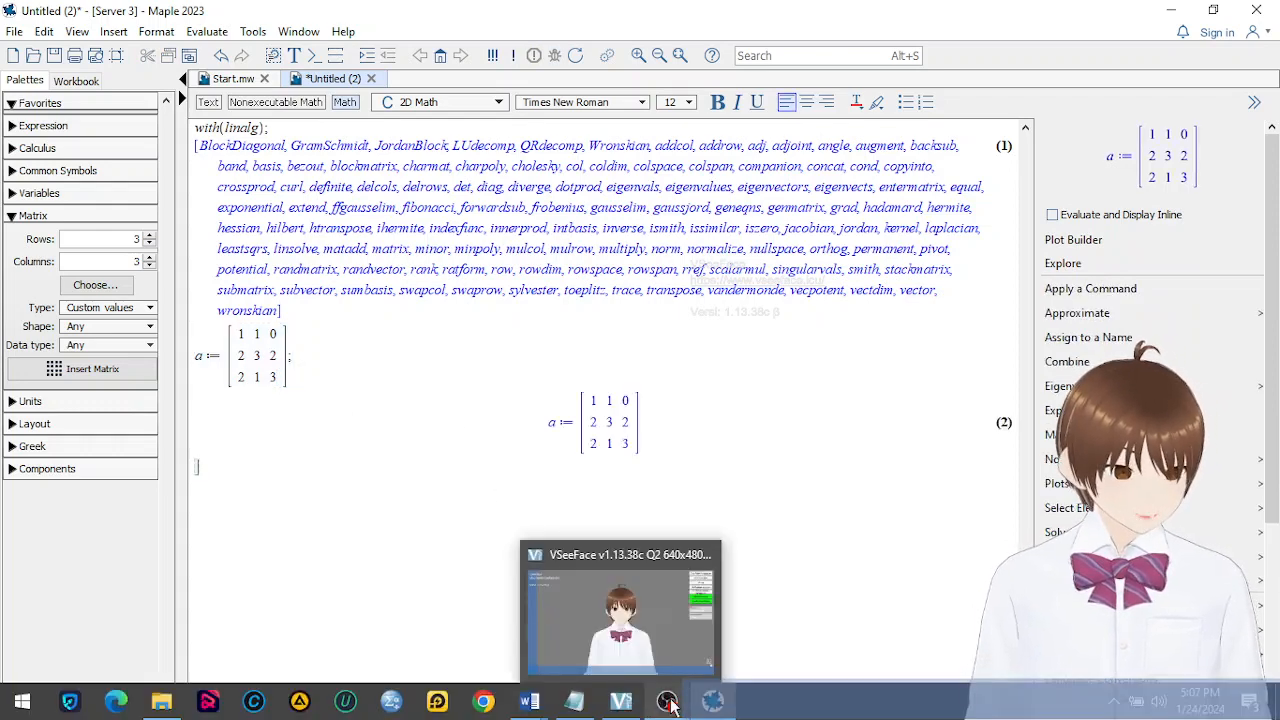
{"action": "mouse_move", "coordinate": [533, 708]}
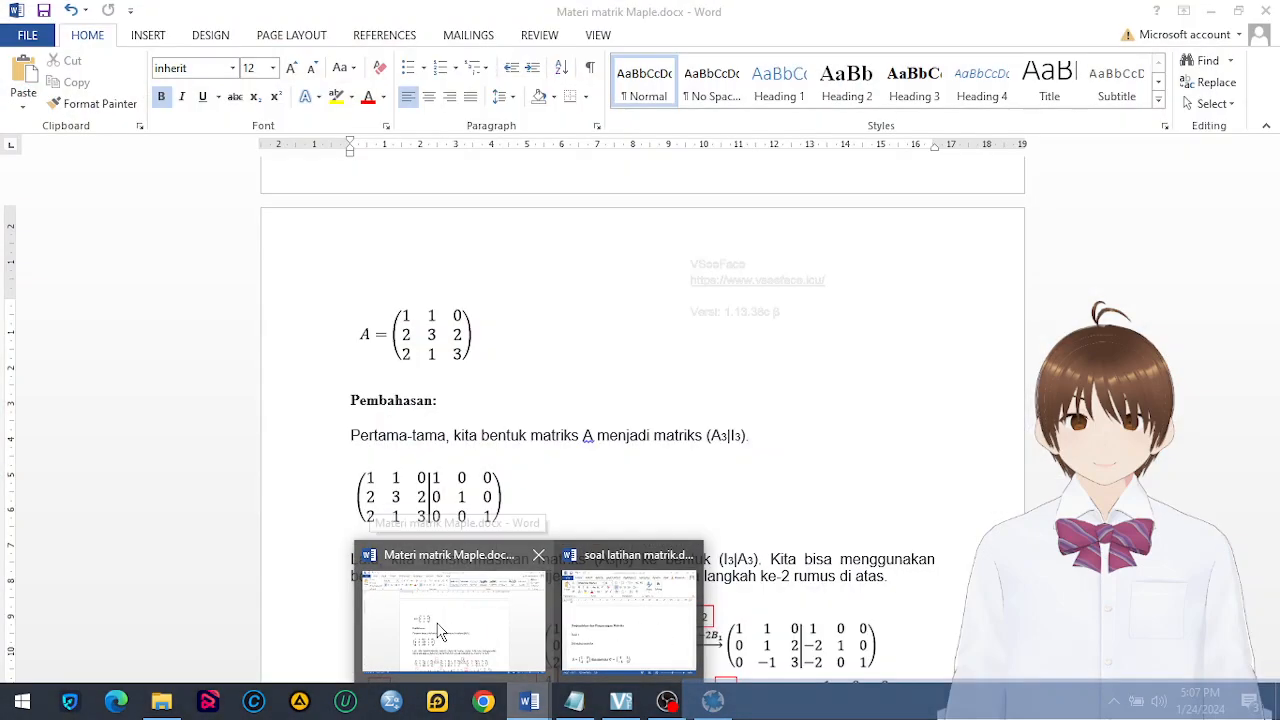
{"action": "left_click", "coordinate": [713, 702]}
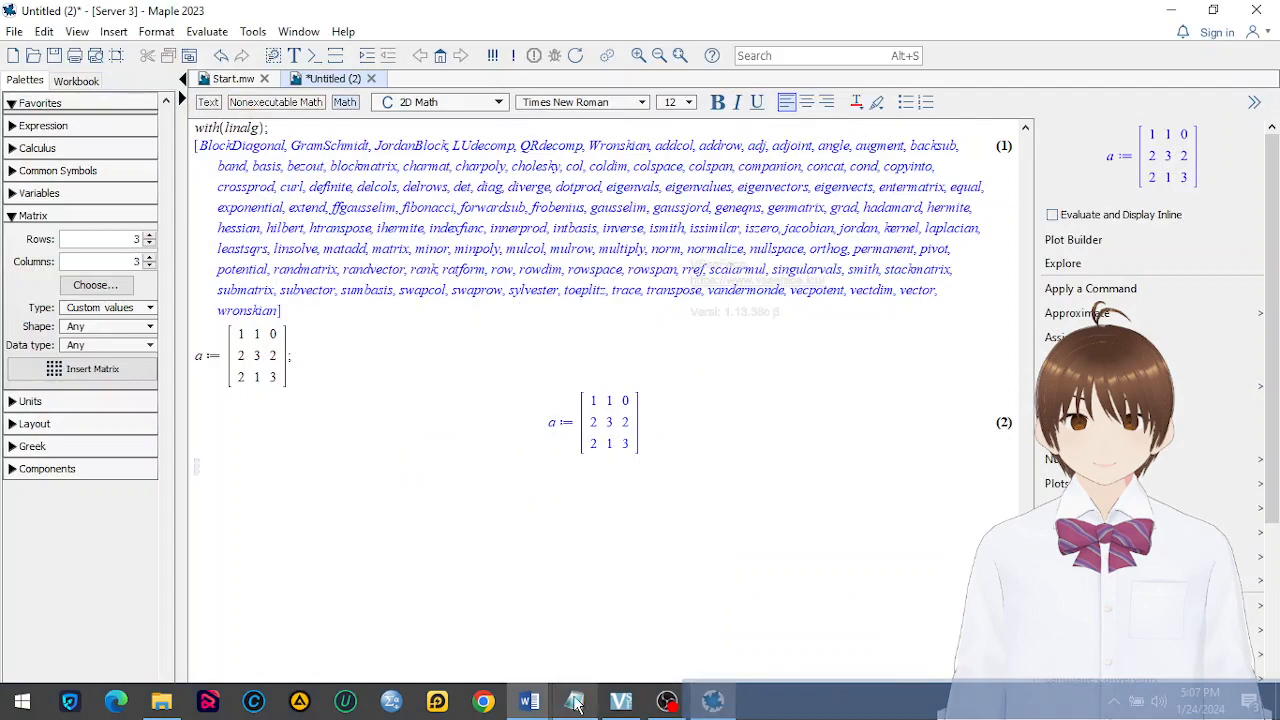
{"action": "mouse_move", "coordinate": [530, 702]}
{"action": "mouse_move", "coordinate": [497, 662]}
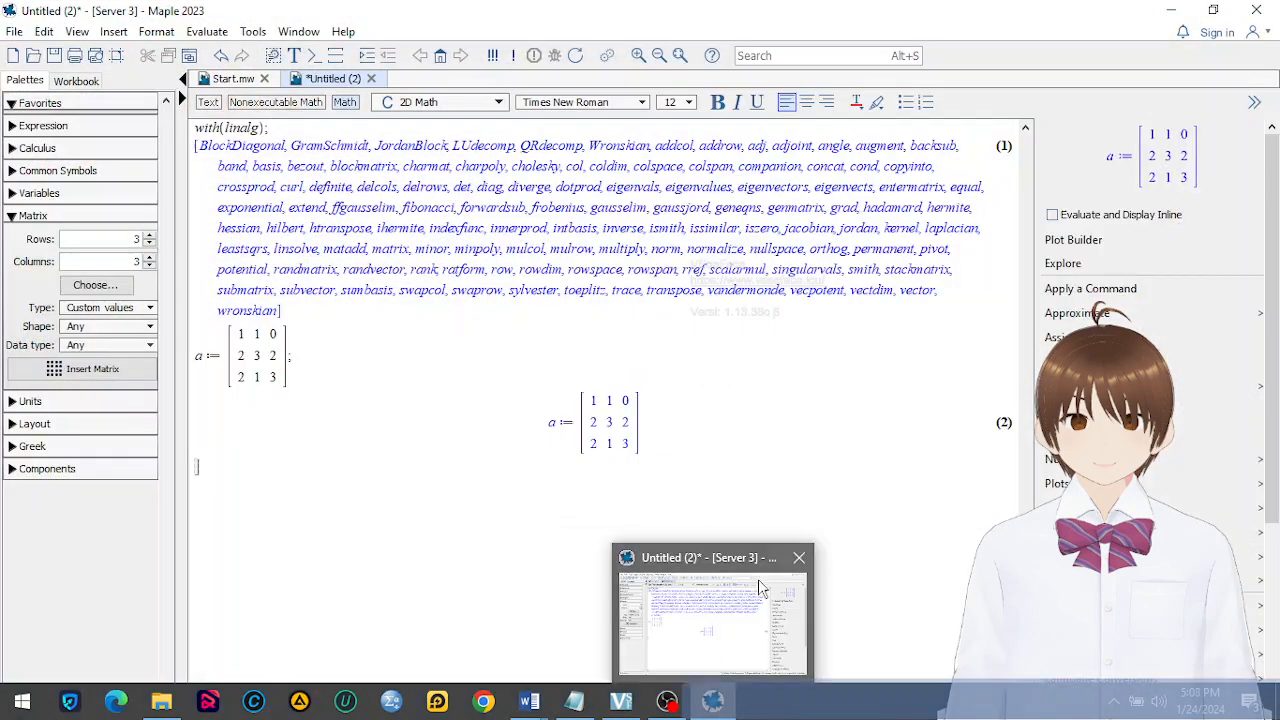
{"action": "left_click", "coordinate": [814, 406]}
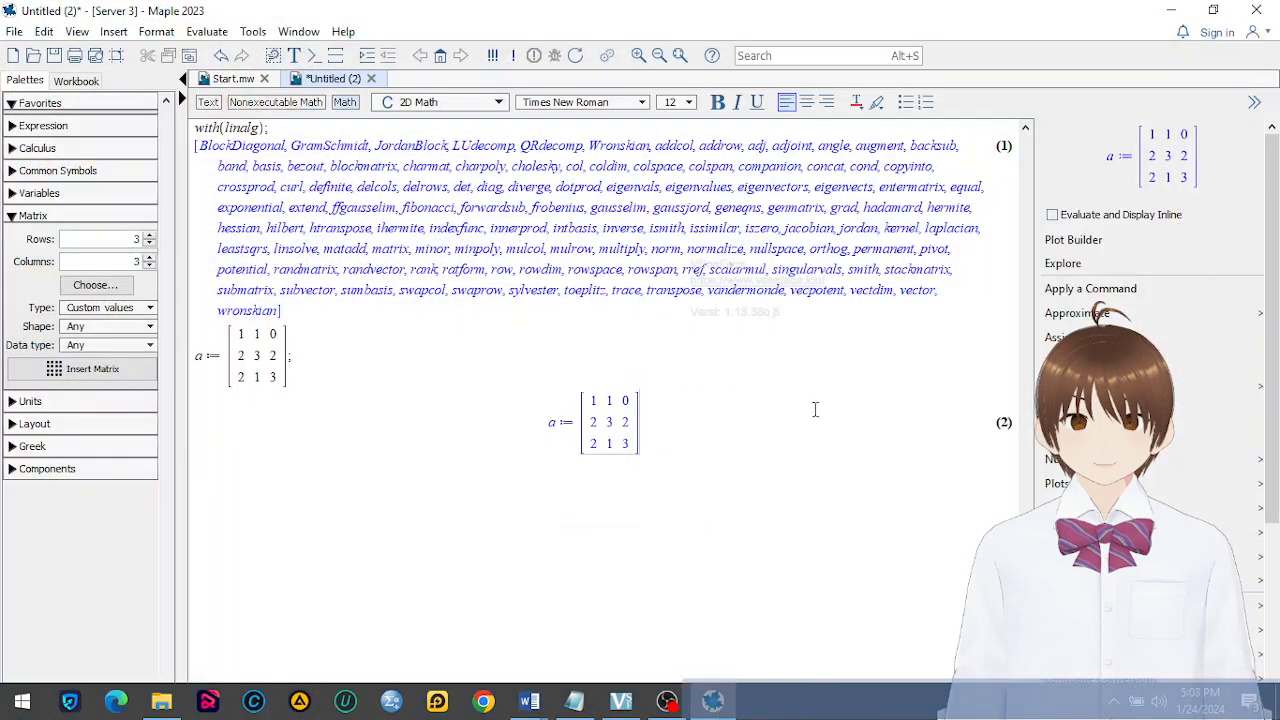
Compute the inverse of matrix a with inverse(a);
{"action": "left_click", "coordinate": [449, 520]}
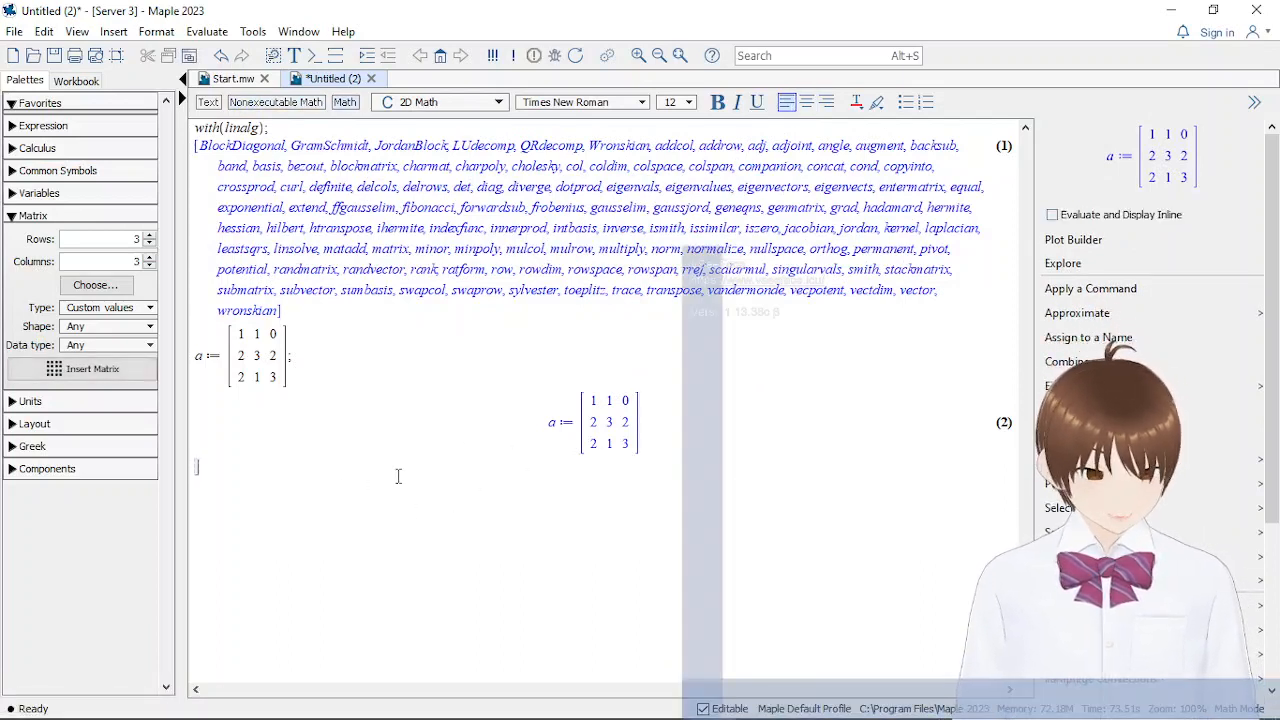
{"action": "type", "text": "inverse"}
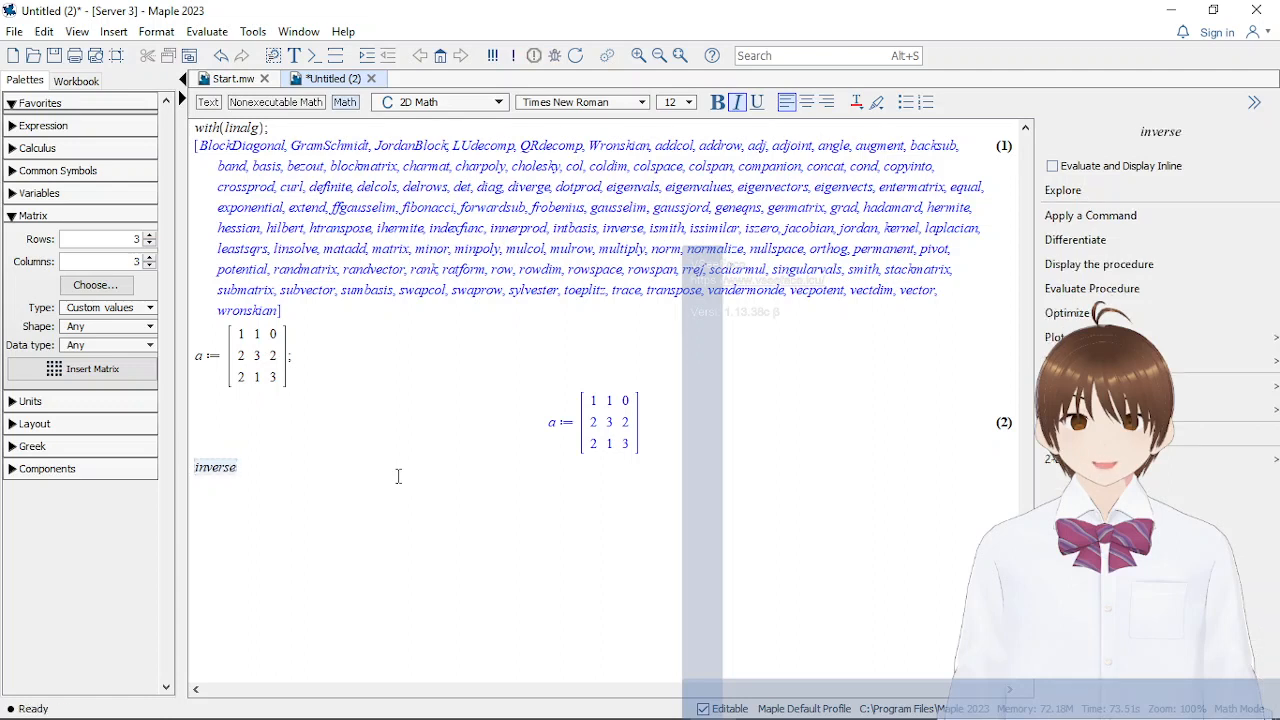
{"action": "type", "text": "(a);"}
{"action": "key", "text": "Return"}
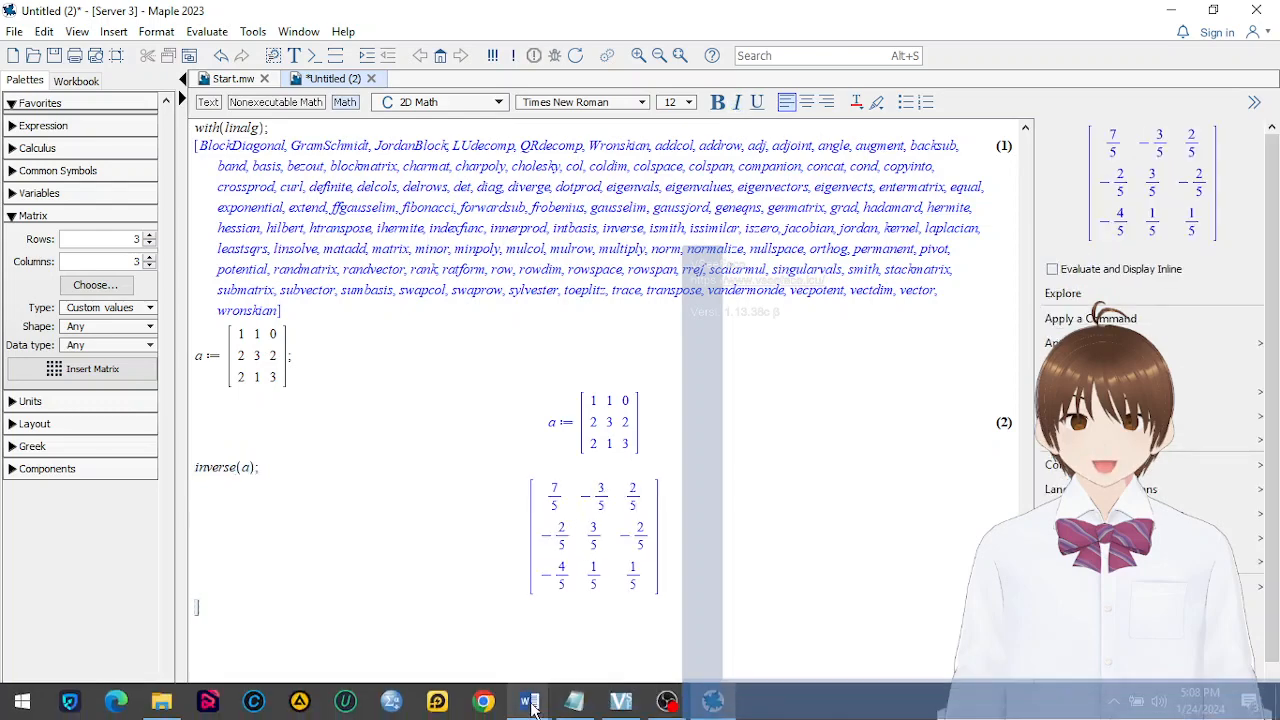
Compare the computed inverse with the final matrix of the row transformation example in the Word notes, returning to Maple
{"action": "mouse_move", "coordinate": [529, 700]}
{"action": "left_click", "coordinate": [503, 635]}
{"action": "scroll", "coordinate": [472, 422], "scroll_direction": "down", "scroll_amount": 5}
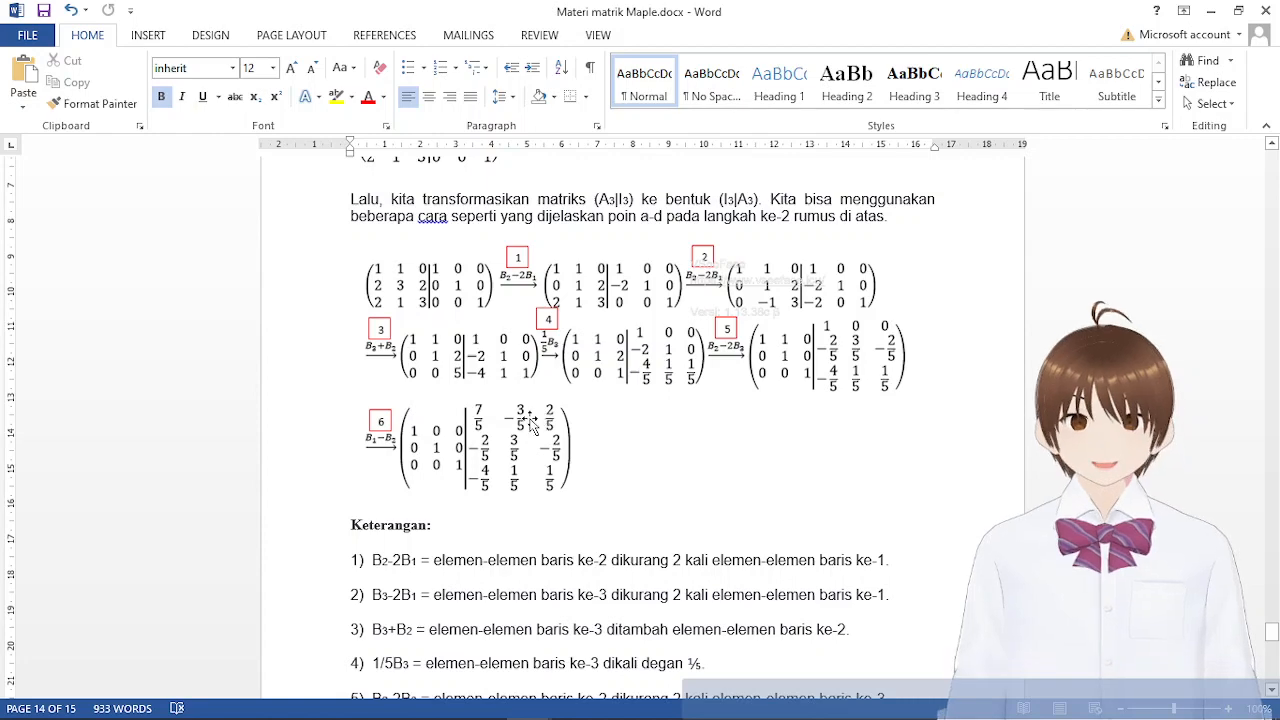
{"action": "mouse_move", "coordinate": [660, 713]}
{"action": "left_click", "coordinate": [706, 704]}
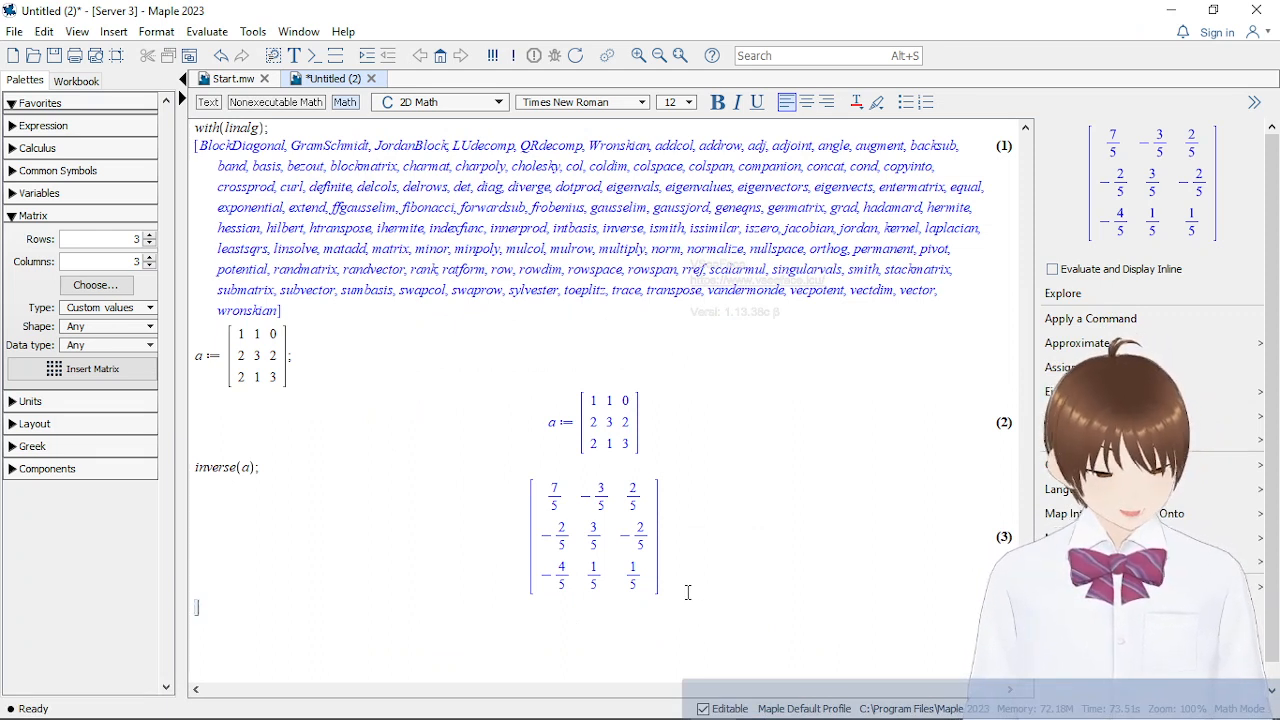
{"action": "left_click", "coordinate": [566, 491]}
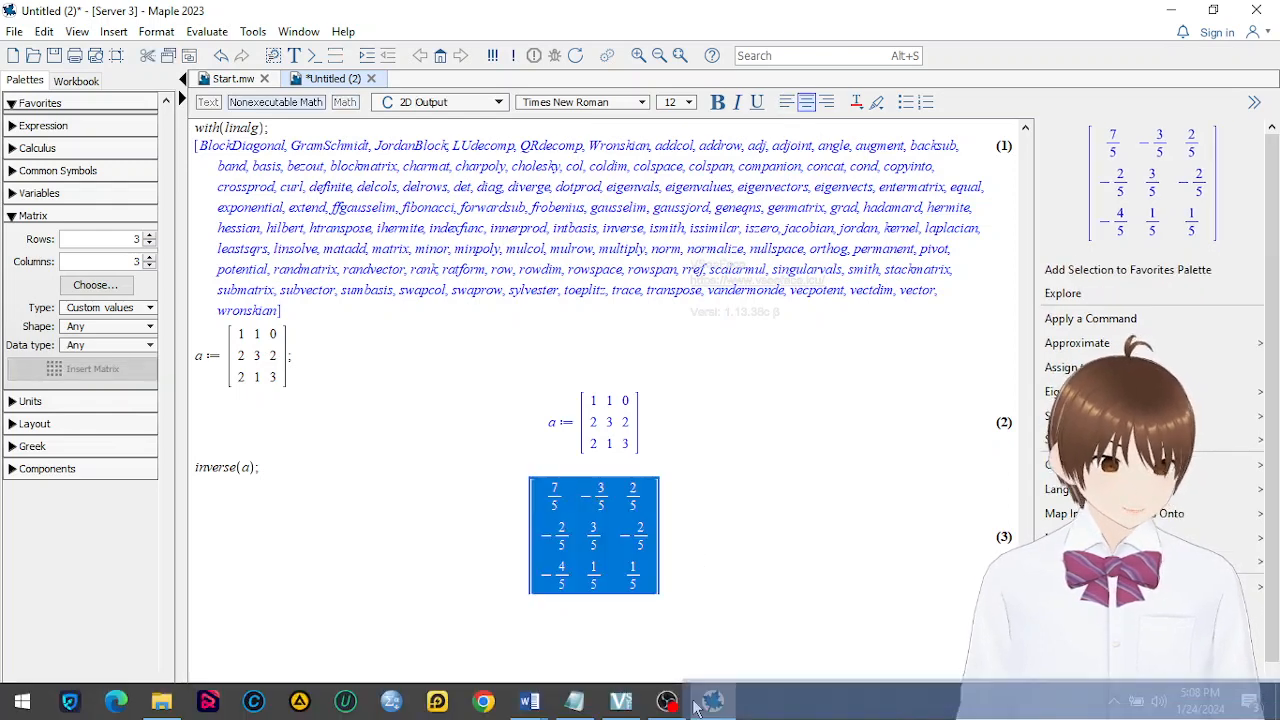
Switch to the Word notes and review the elementary row transformation from (A3|I3) to the inverse, including its explanatory remarks
{"action": "mouse_move", "coordinate": [703, 710]}
{"action": "mouse_move", "coordinate": [535, 695]}
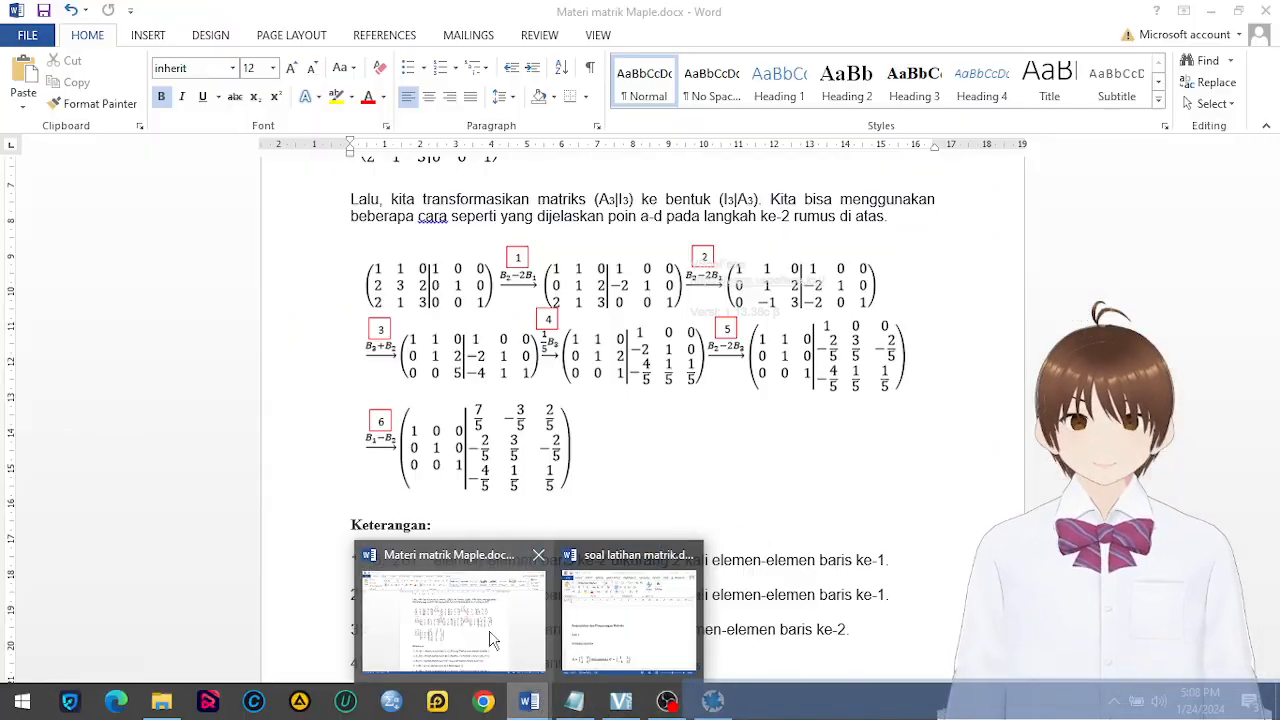
{"action": "left_click", "coordinate": [492, 635]}
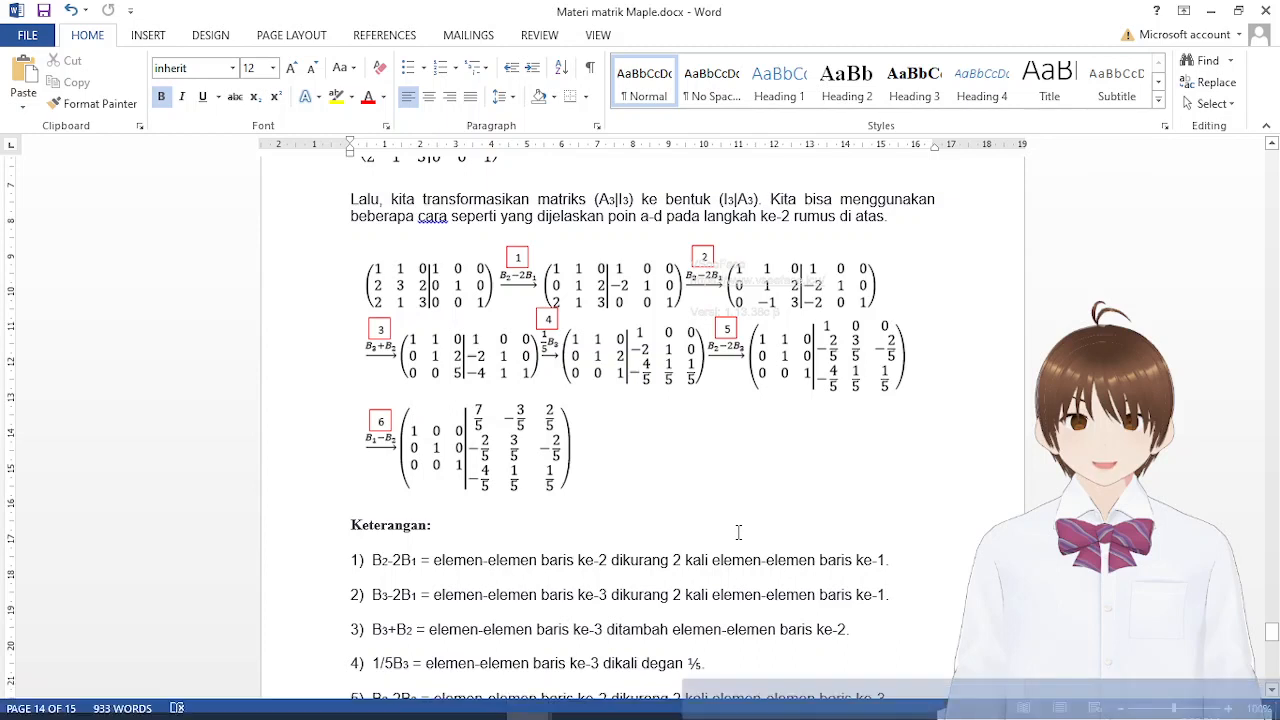
{"action": "scroll", "coordinate": [737, 537], "scroll_direction": "up", "scroll_amount": 1}
{"action": "scroll", "coordinate": [737, 535], "scroll_direction": "up", "scroll_amount": 2}
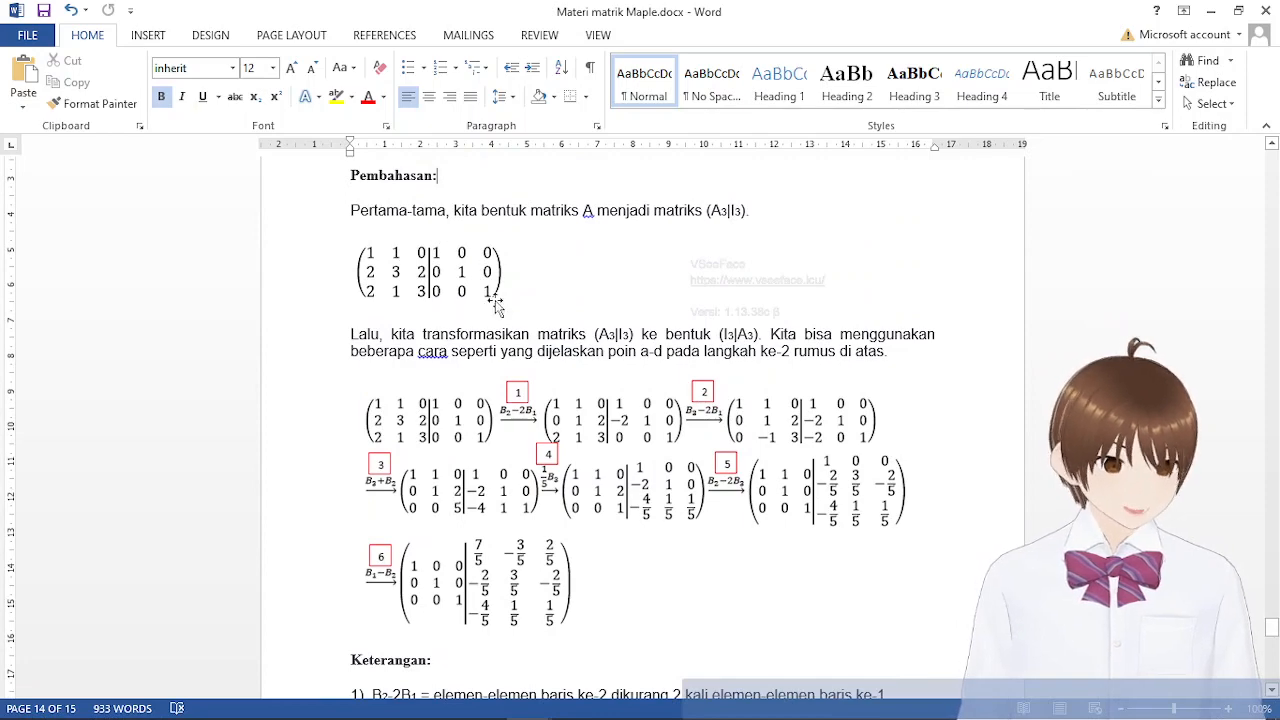
{"action": "scroll", "coordinate": [527, 480], "scroll_direction": "down", "scroll_amount": 4}
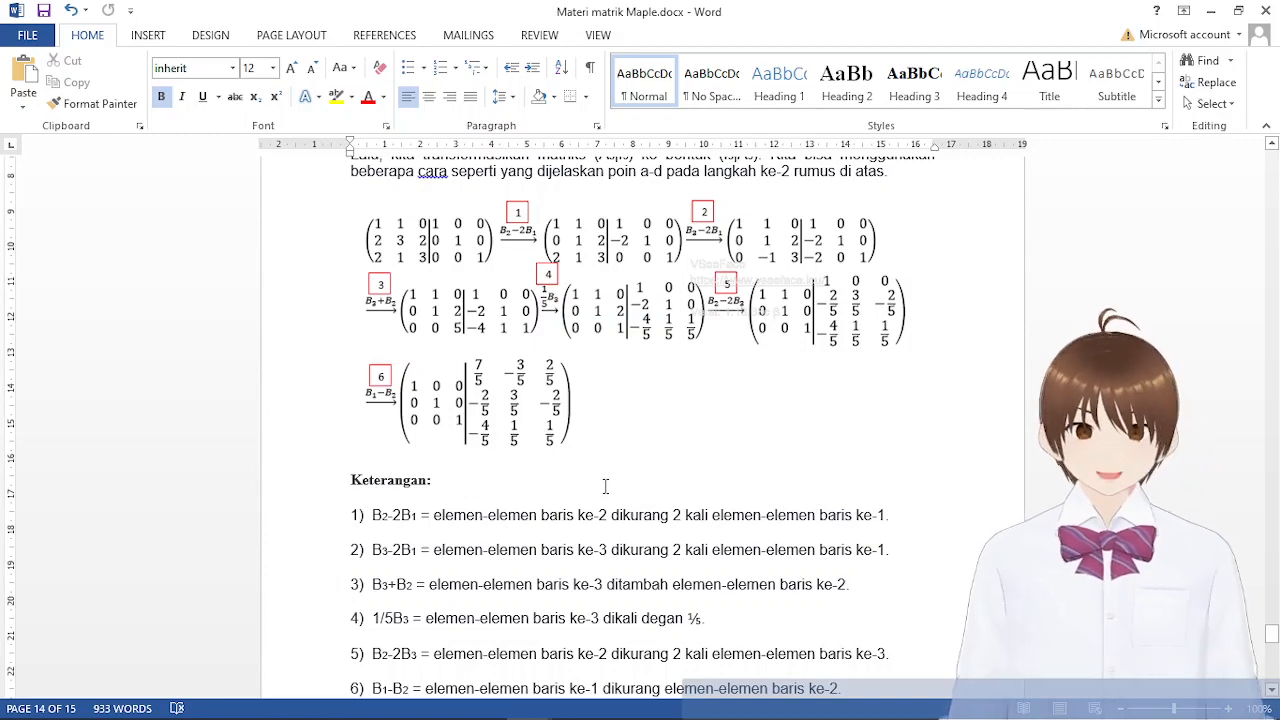
{"action": "scroll", "coordinate": [604, 486], "scroll_direction": "up", "scroll_amount": 4}
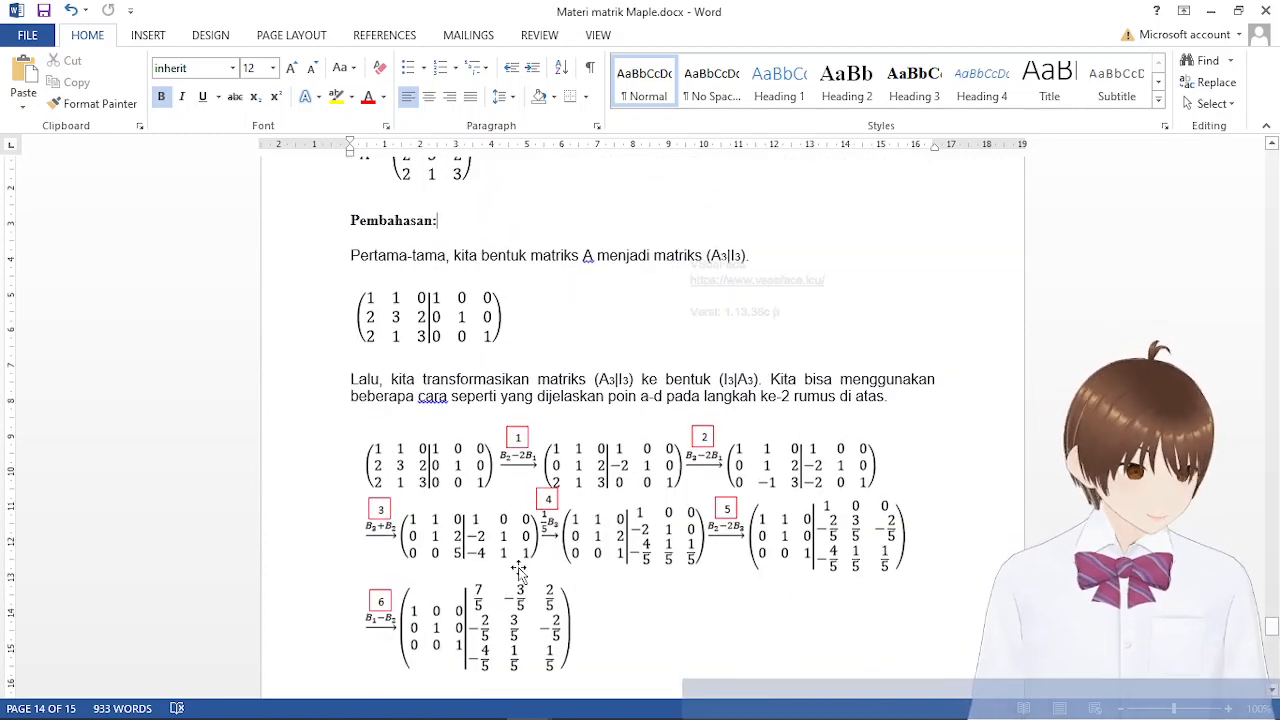
{"action": "scroll", "coordinate": [551, 540], "scroll_direction": "down", "scroll_amount": 10}
{"action": "scroll", "coordinate": [551, 540], "scroll_direction": "up", "scroll_amount": 8}
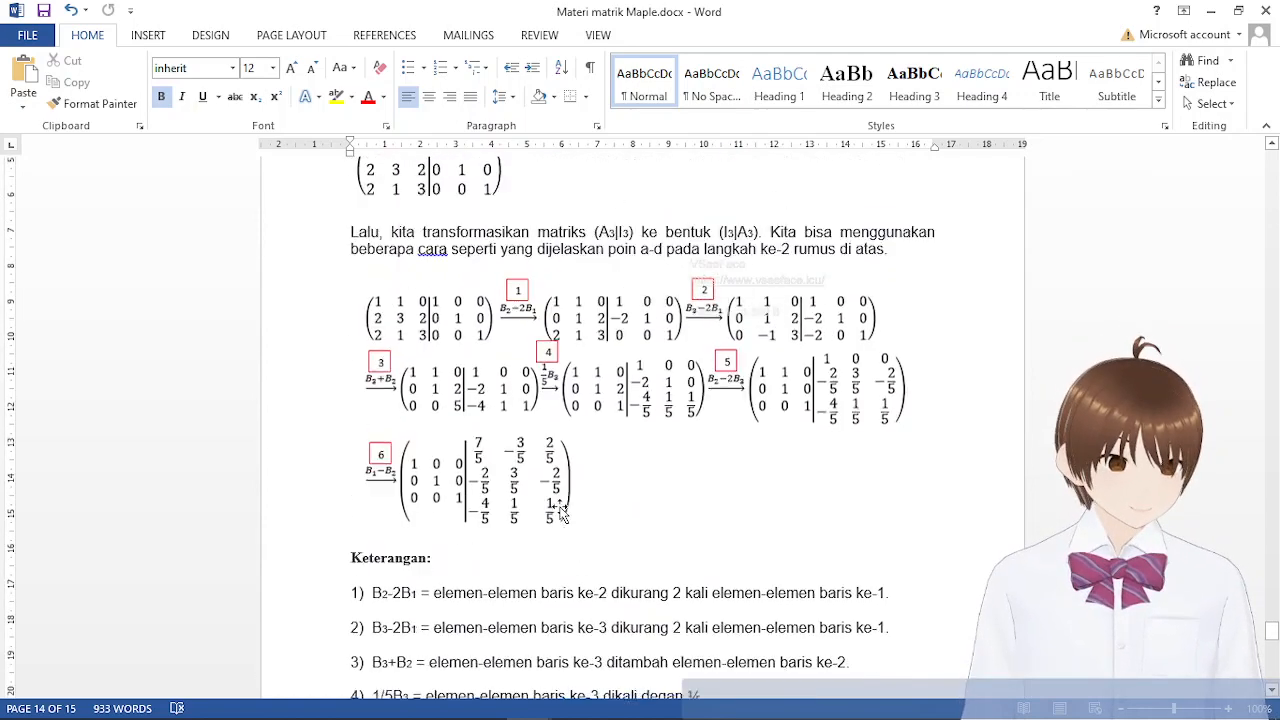
{"action": "scroll", "coordinate": [562, 514], "scroll_direction": "up", "scroll_amount": 1}
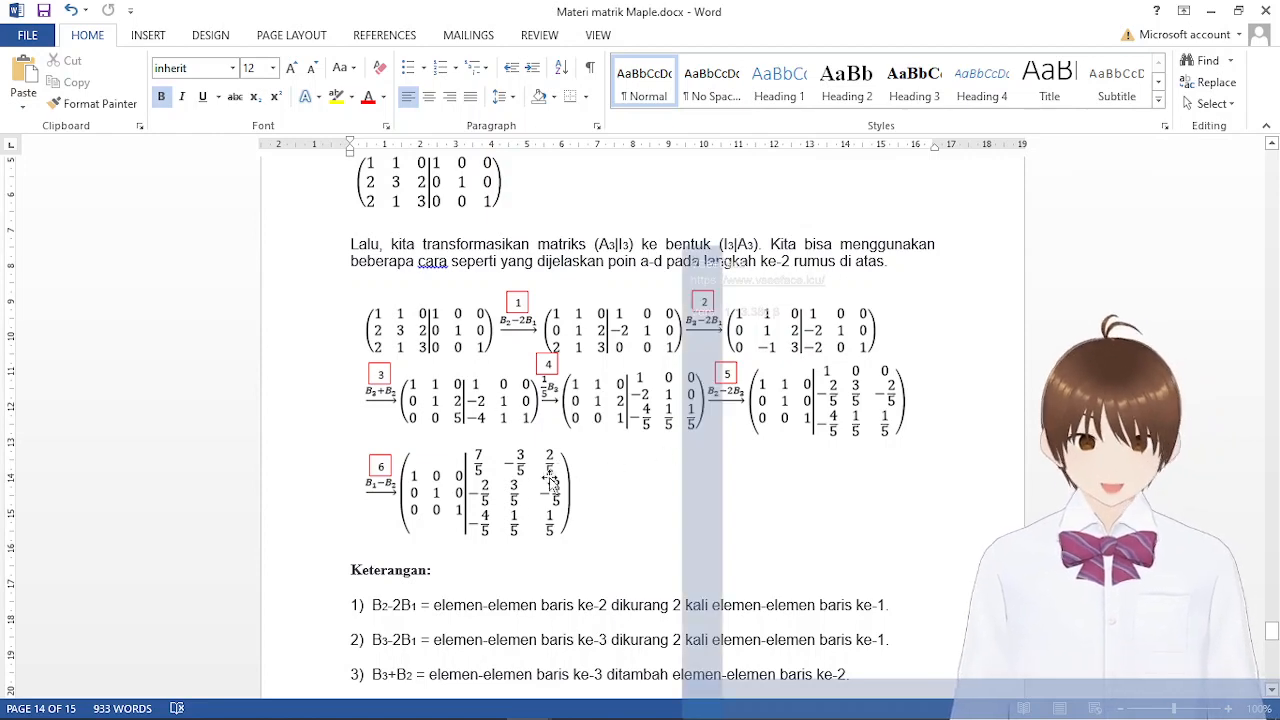
{"action": "left_click", "coordinate": [750, 535]}
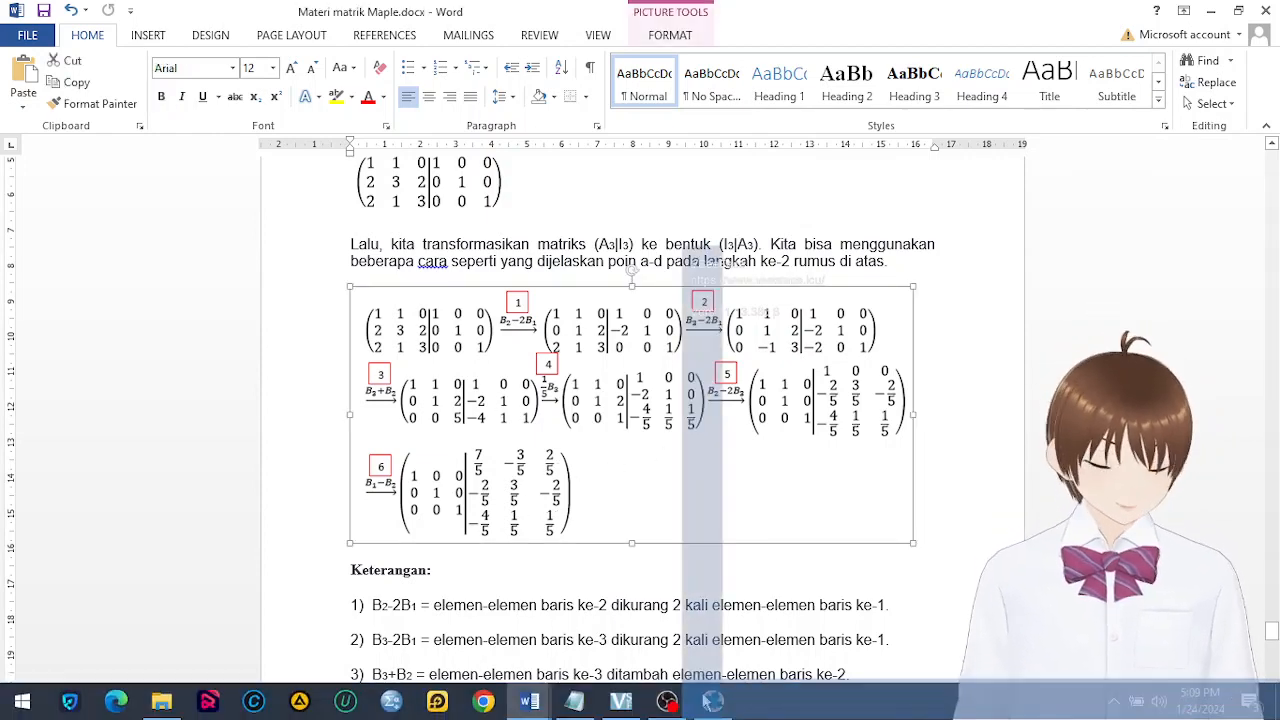
Switch back to Maple and open the Linear Algebra Matrix Inverse tutor
{"action": "mouse_move", "coordinate": [712, 700]}
{"action": "left_click", "coordinate": [711, 628]}
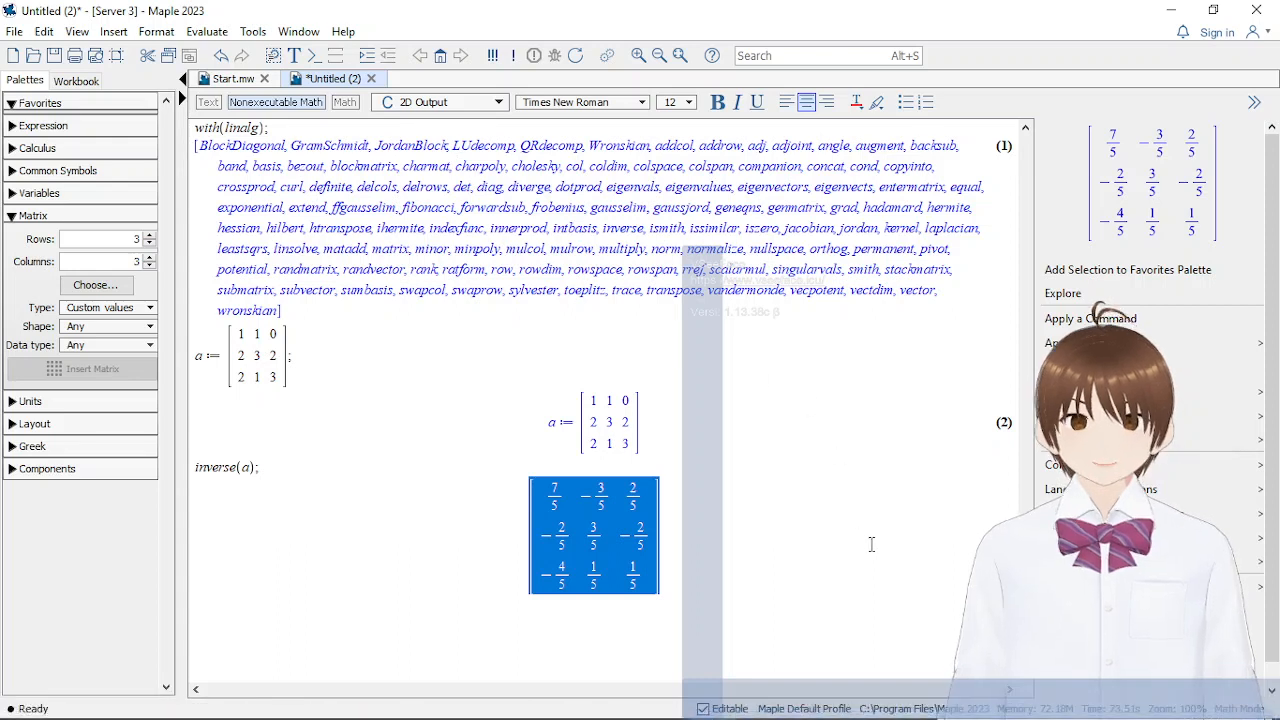
{"action": "left_click", "coordinate": [253, 33]}
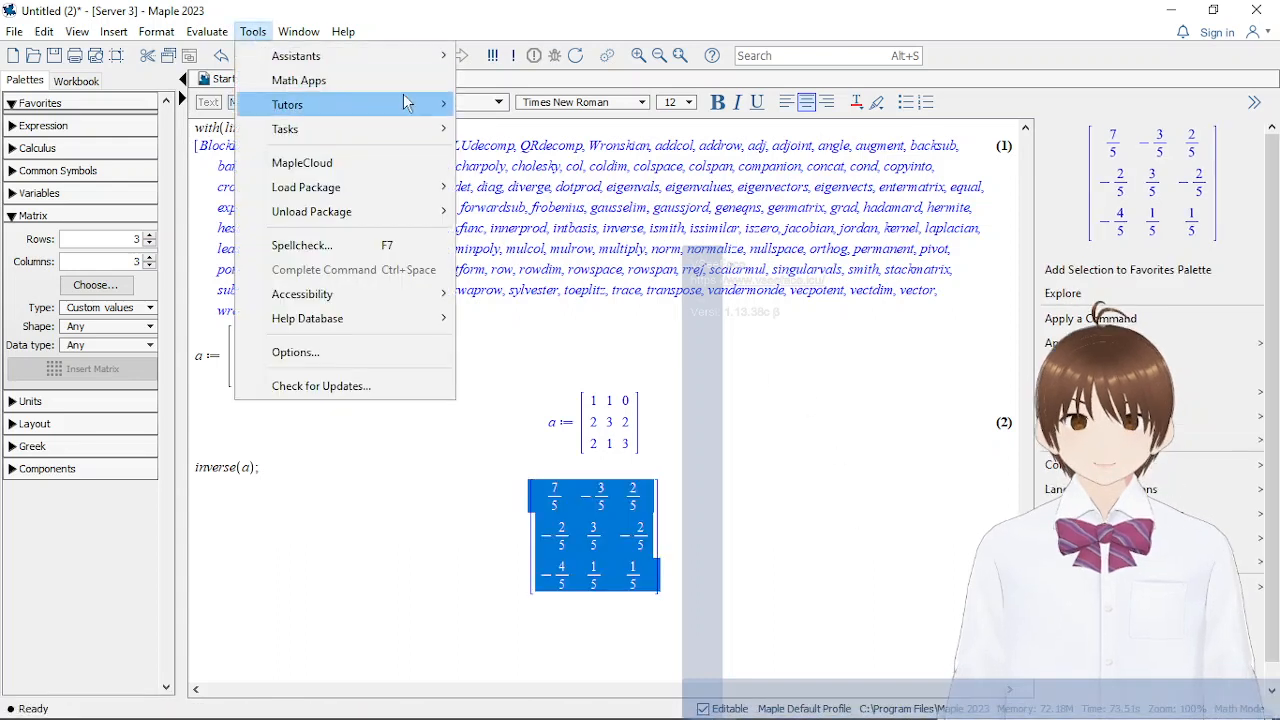
{"action": "mouse_move", "coordinate": [407, 103]}
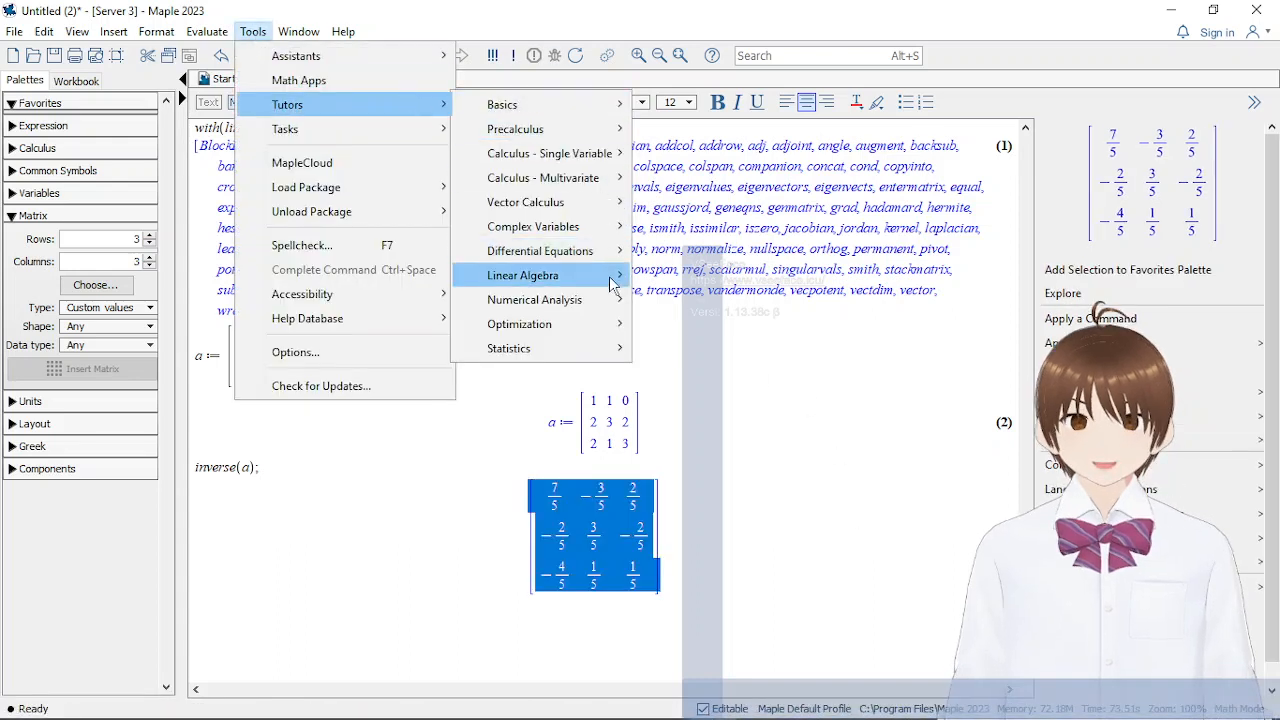
{"action": "mouse_move", "coordinate": [612, 284]}
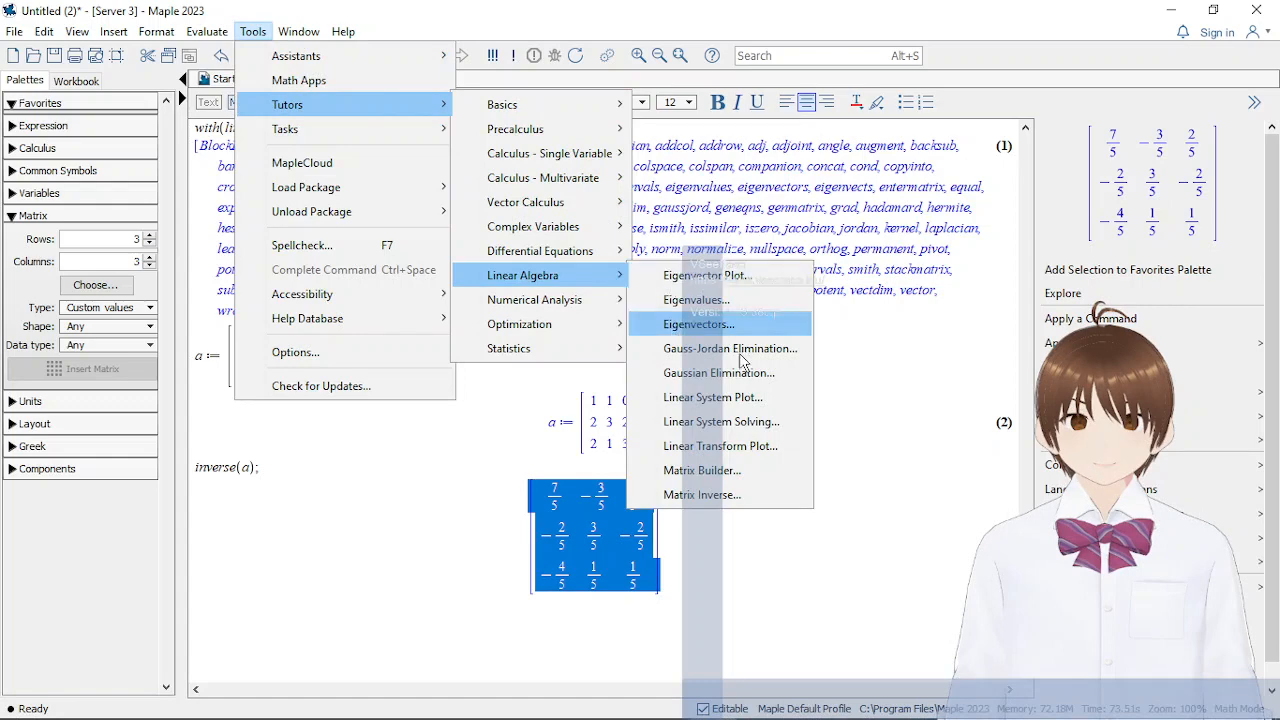
{"action": "left_click", "coordinate": [760, 492]}
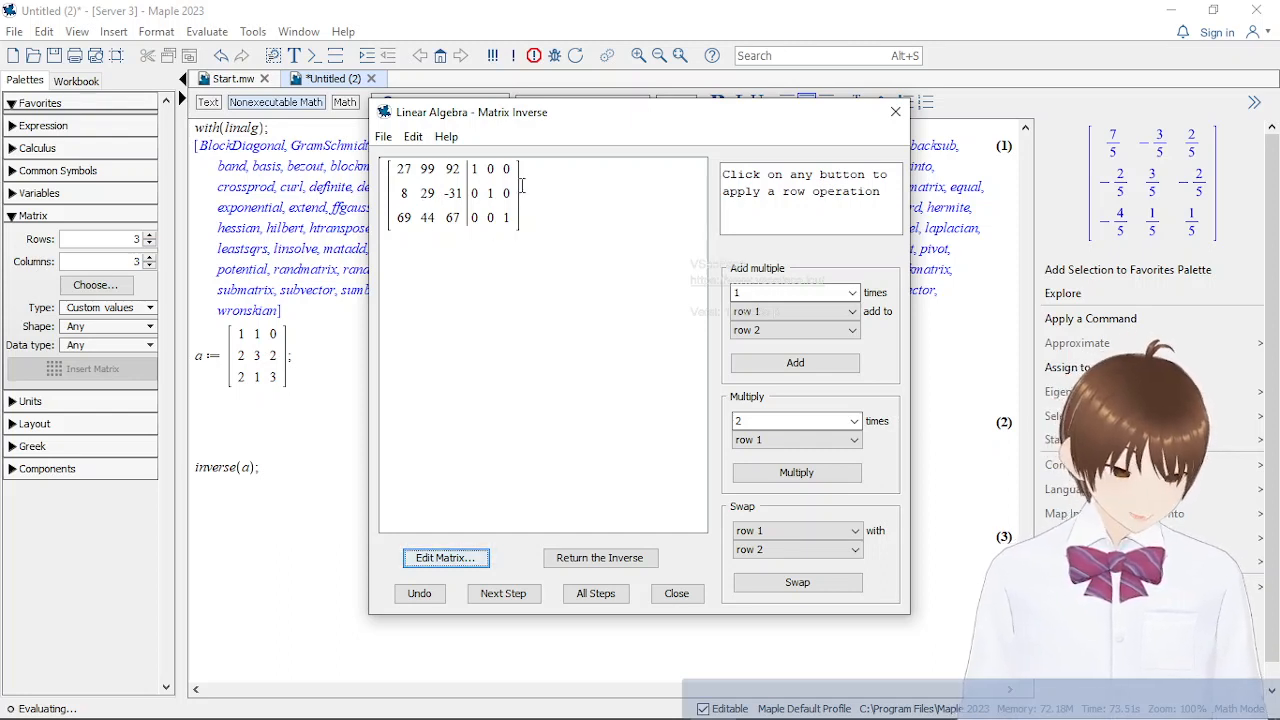
Set the tutor's 3×3 matrix to rows 1, 1, 0; 2, 3, 2; and 2, 1, 3, and apply it
{"action": "left_click", "coordinate": [450, 560]}
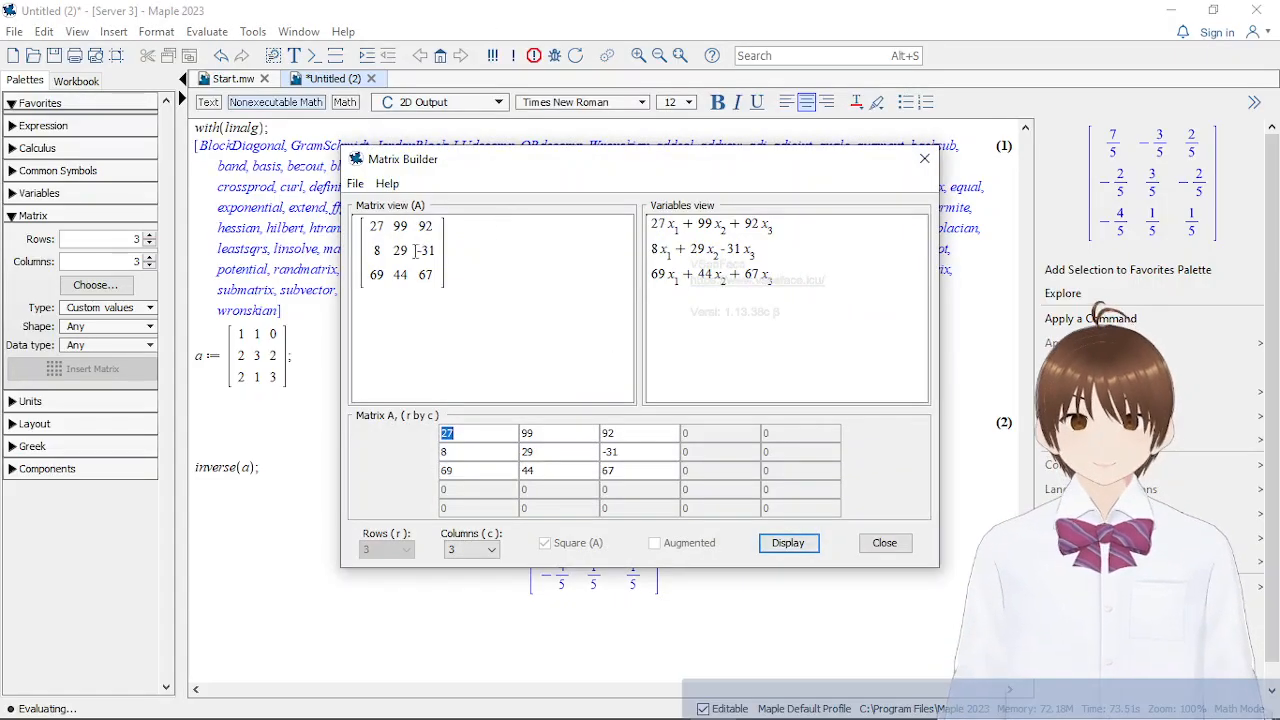
{"action": "left_click", "coordinate": [464, 431]}
{"action": "type", "text": "1"}
{"action": "key", "text": "Tab"}
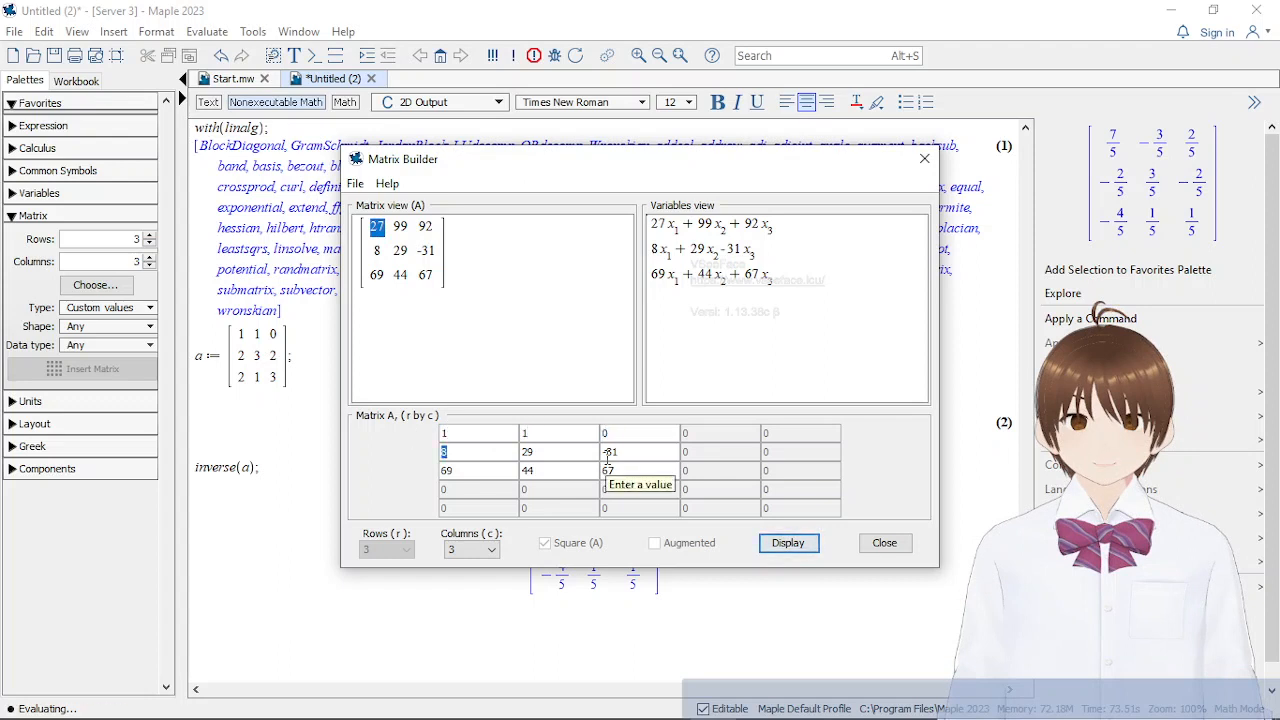
{"action": "key", "text": "Tab"}
{"action": "type", "text": "2"}
{"action": "key", "text": "Tab"}
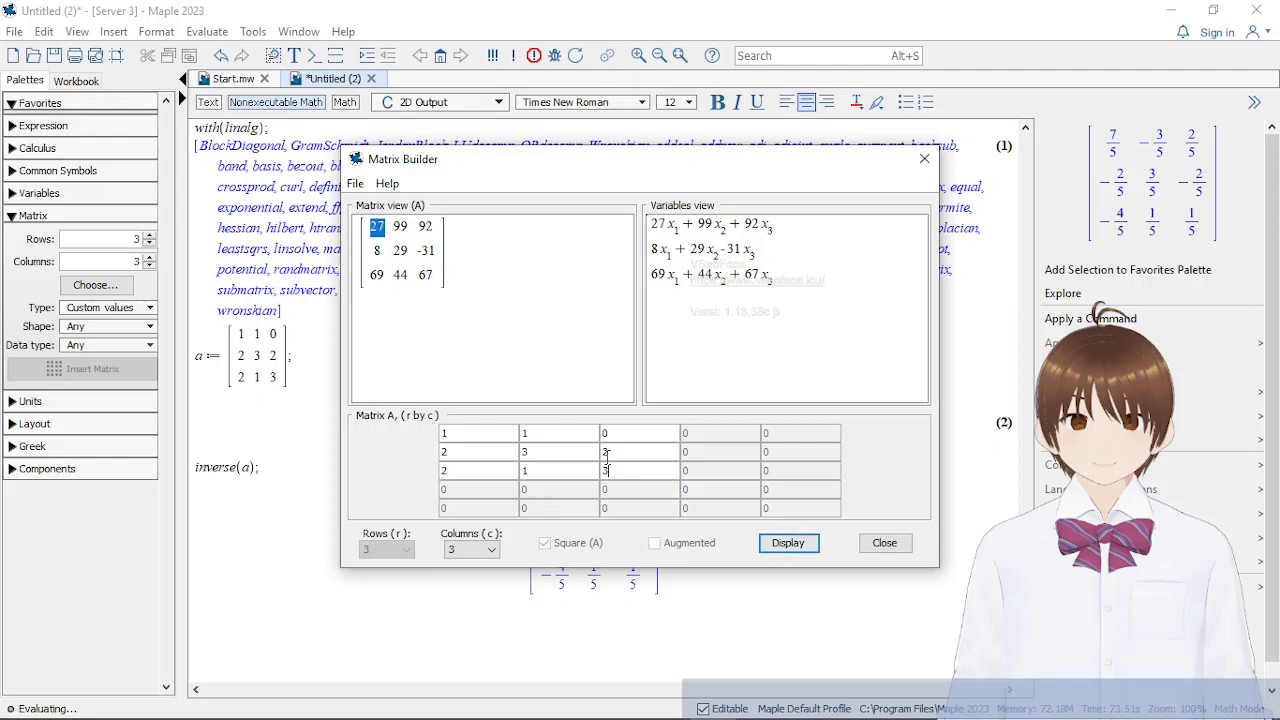
{"action": "left_click", "coordinate": [799, 549]}
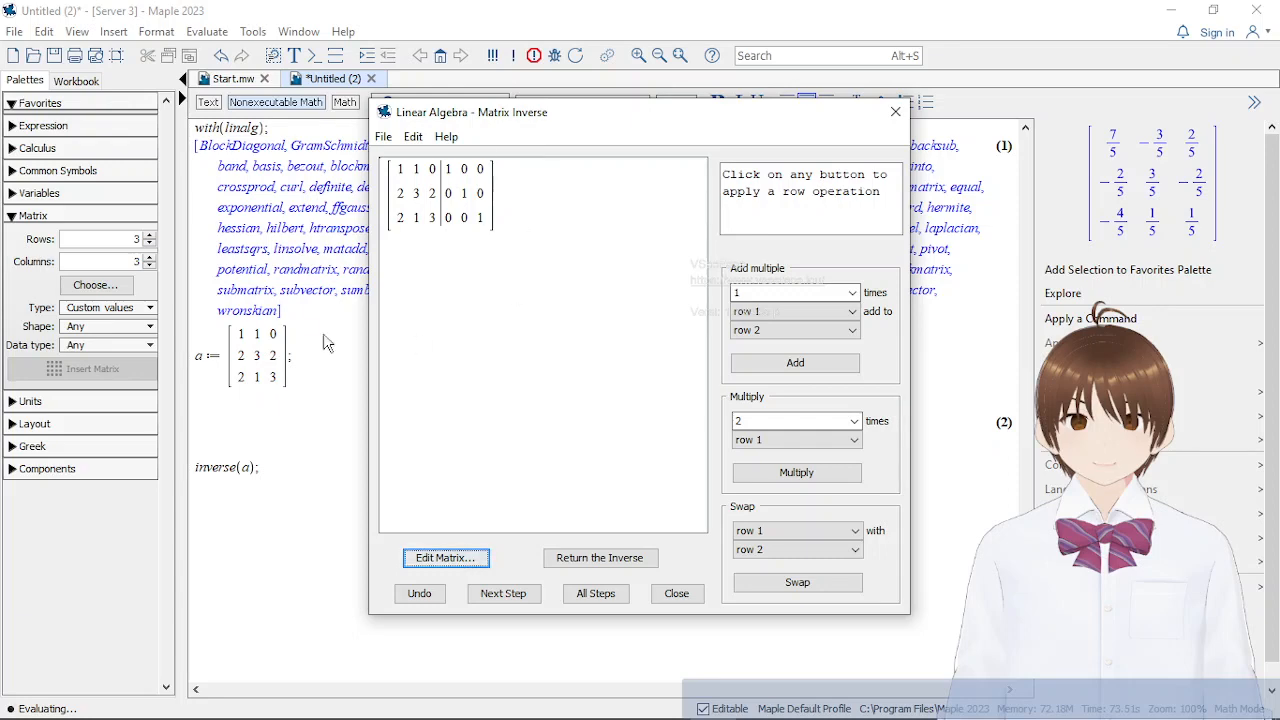
Check the tutor's augmented matrix against the (A3|I3) matrix and row operations in the Word notes, and return to Maple
{"action": "mouse_move", "coordinate": [505, 715]}
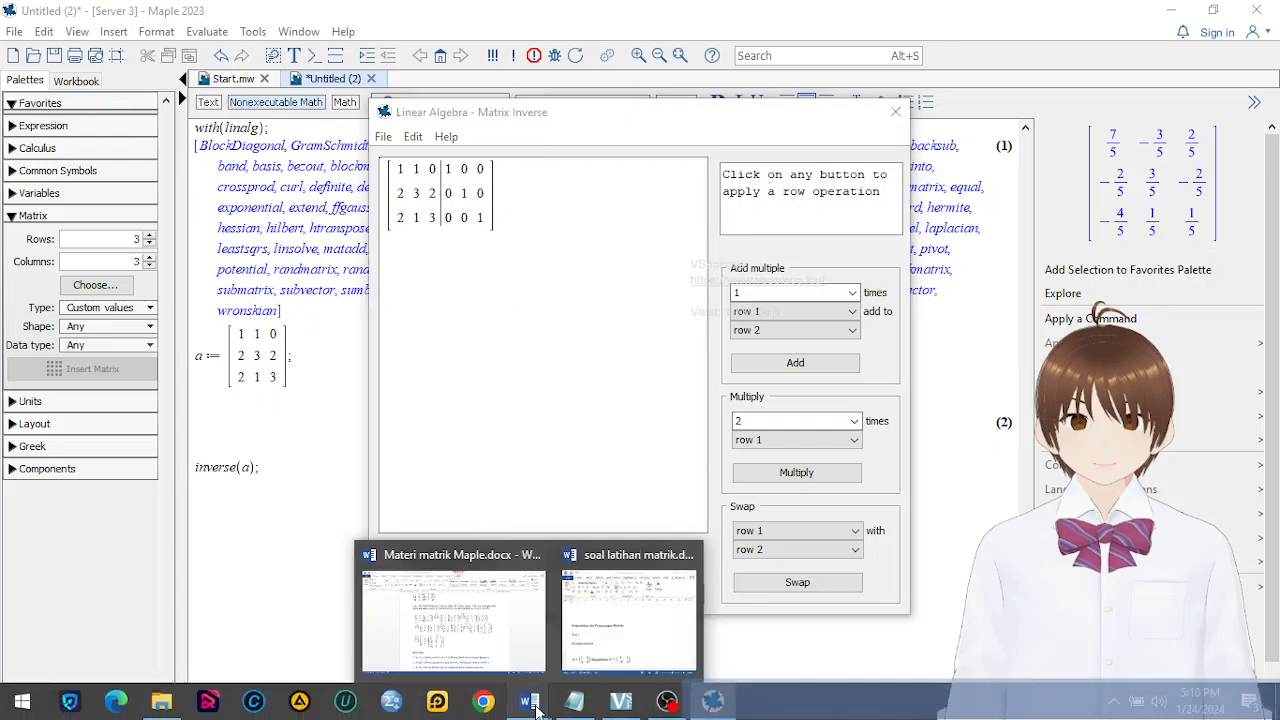
{"action": "left_click", "coordinate": [462, 641]}
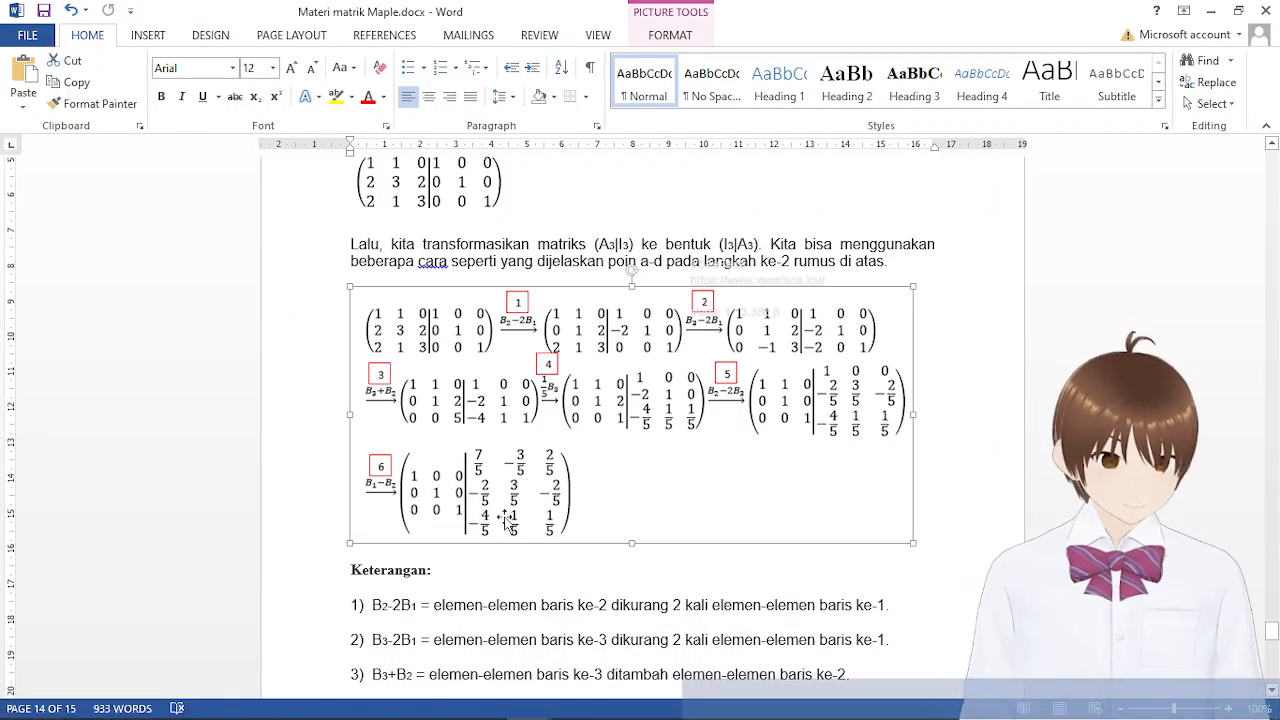
{"action": "scroll", "coordinate": [449, 300], "scroll_direction": "up", "scroll_amount": 3}
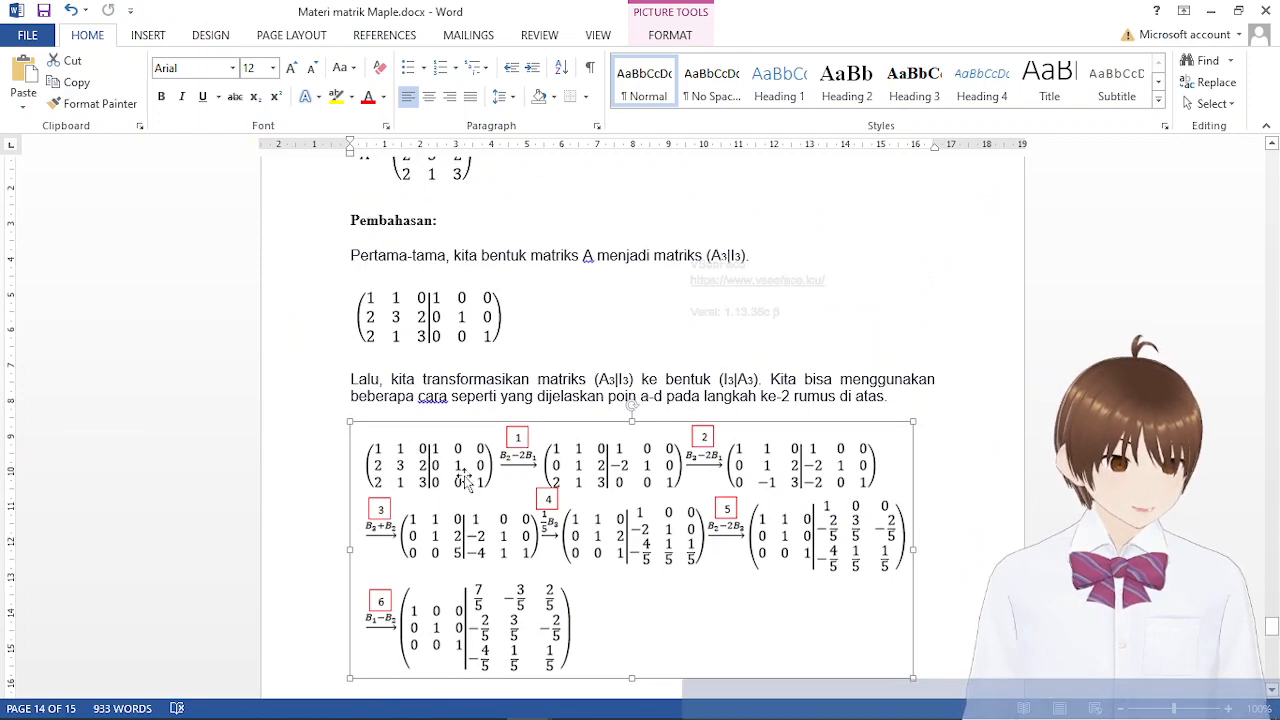
{"action": "mouse_move", "coordinate": [630, 710]}
{"action": "scroll", "coordinate": [600, 450], "scroll_direction": "up", "scroll_amount": 8}
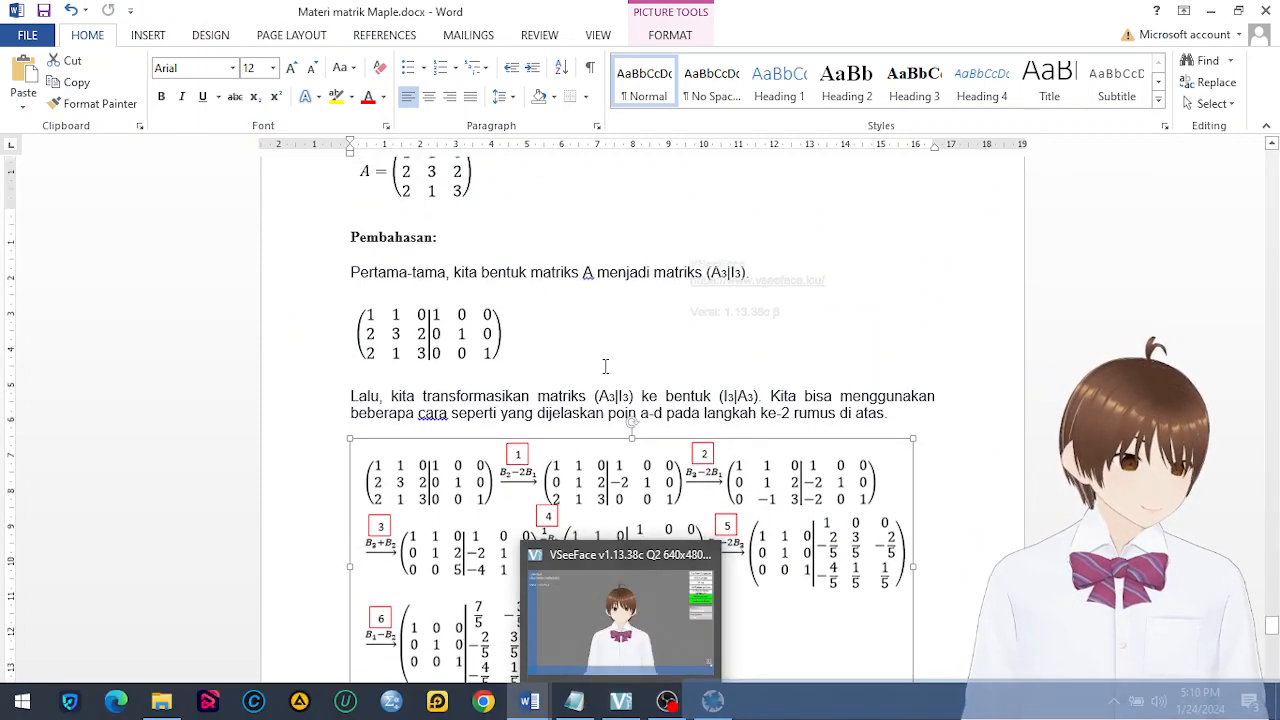
{"action": "scroll", "coordinate": [599, 547], "scroll_direction": "down", "scroll_amount": 9}
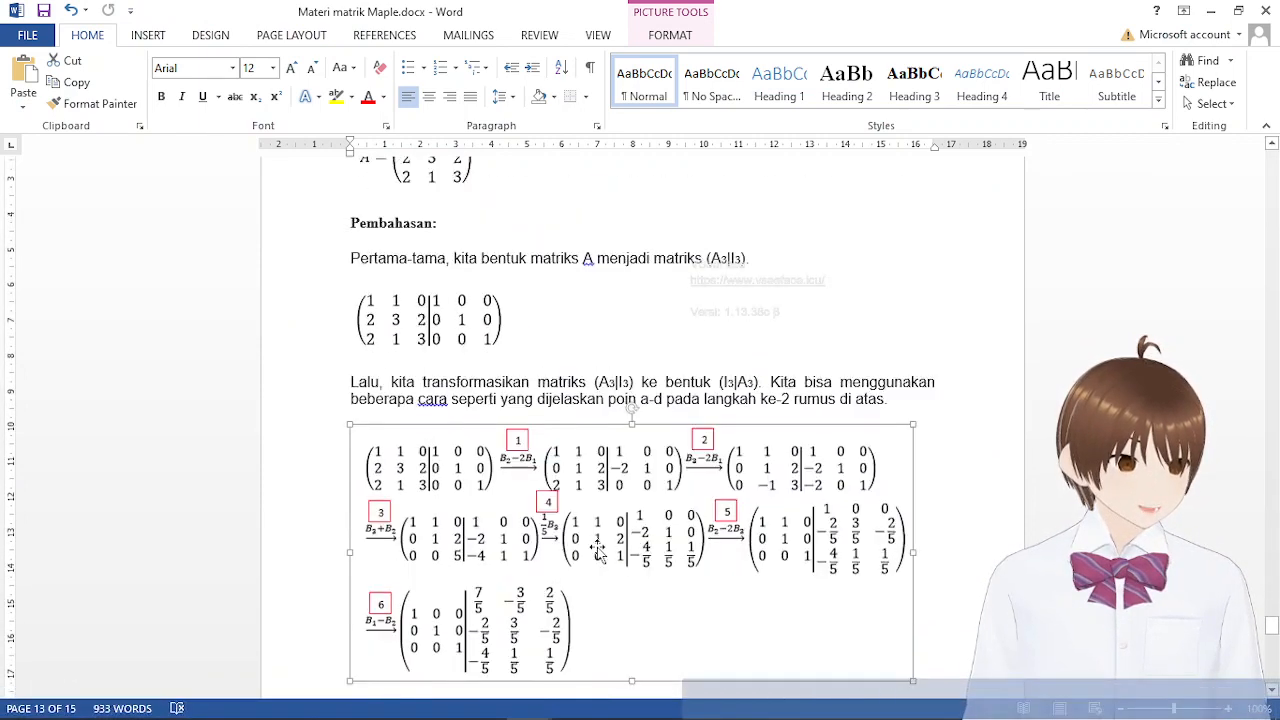
{"action": "scroll", "coordinate": [599, 547], "scroll_direction": "up", "scroll_amount": 3}
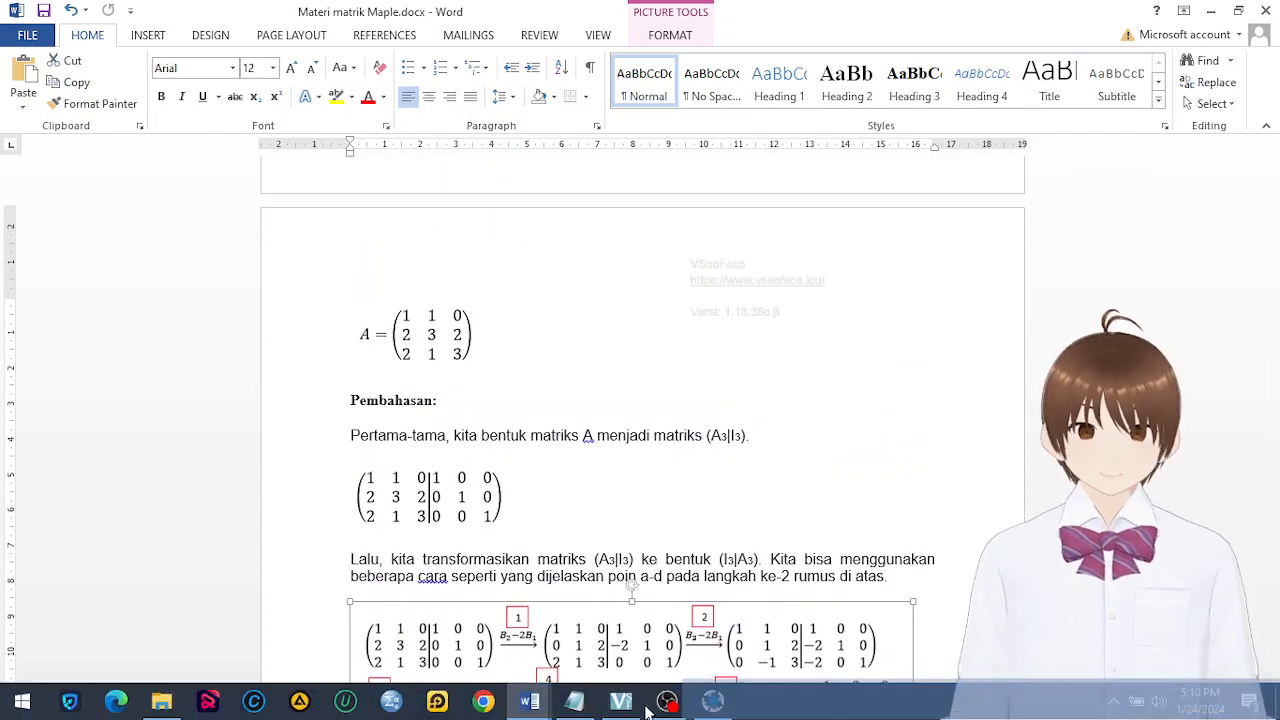
{"action": "left_click", "coordinate": [575, 701]}
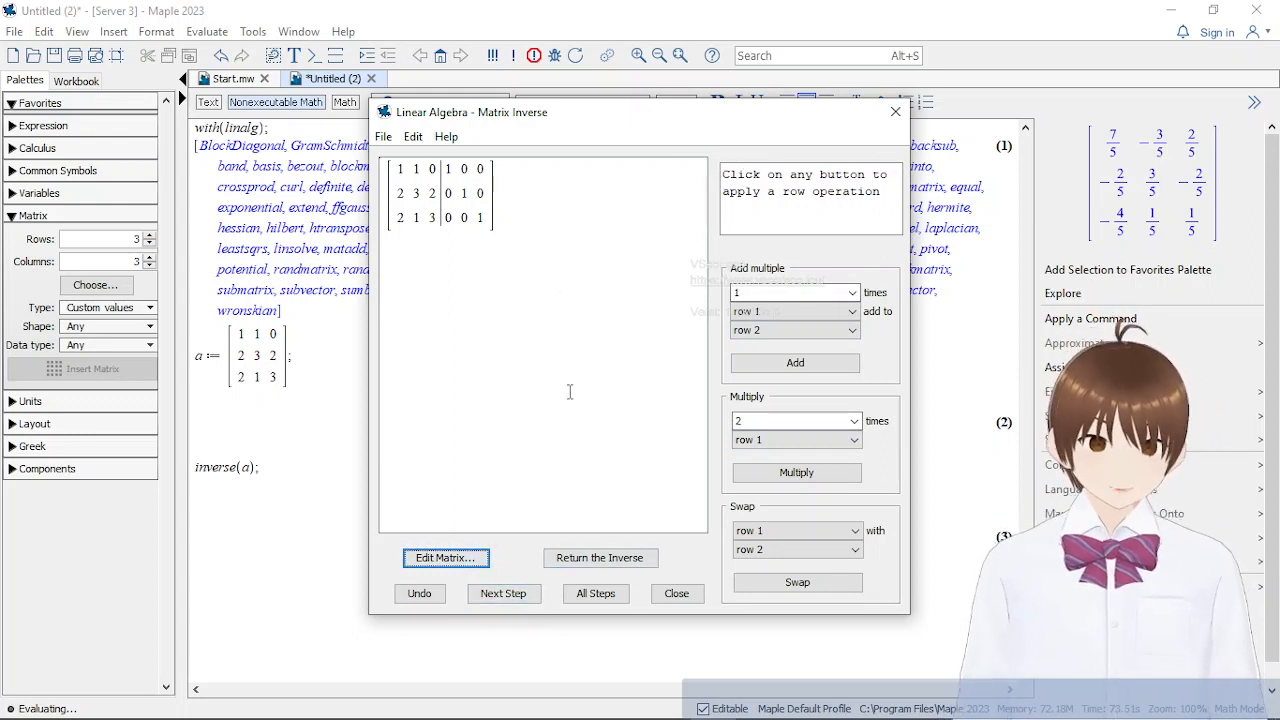
Generate the first three row operations in the Matrix Inverse tutor, one at a time
{"action": "left_click", "coordinate": [503, 593]}
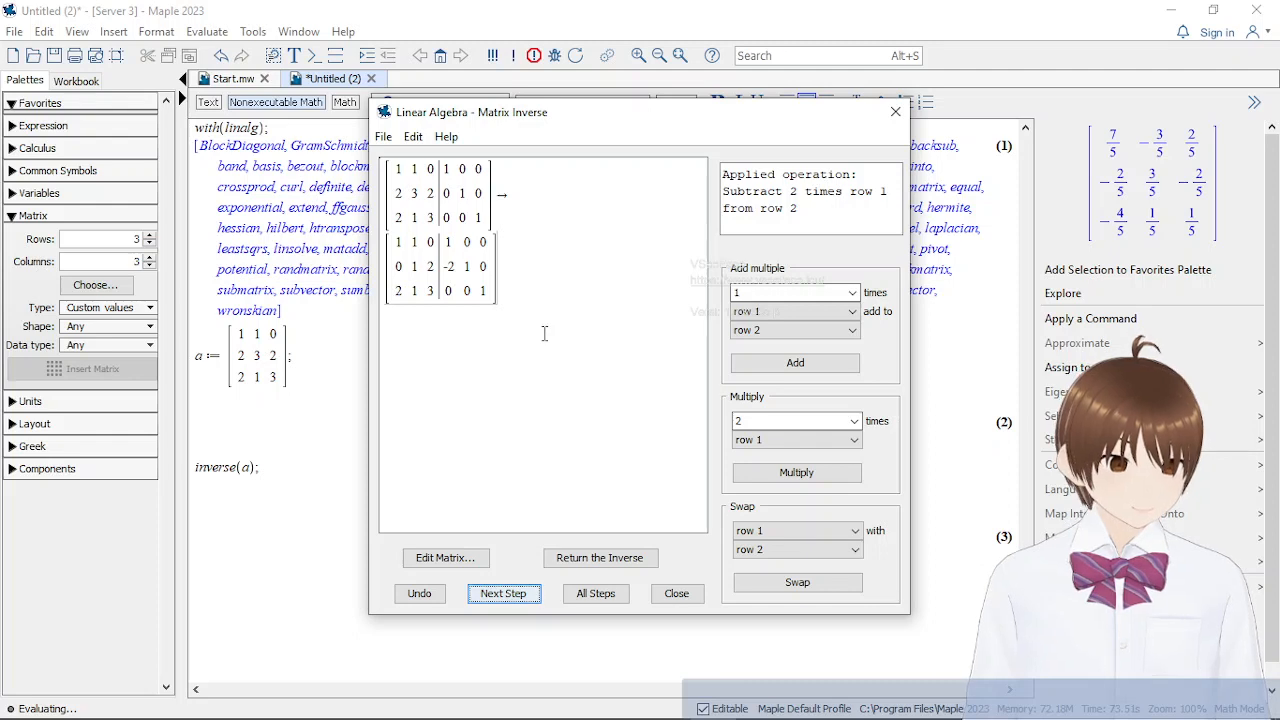
{"action": "left_click", "coordinate": [512, 594]}
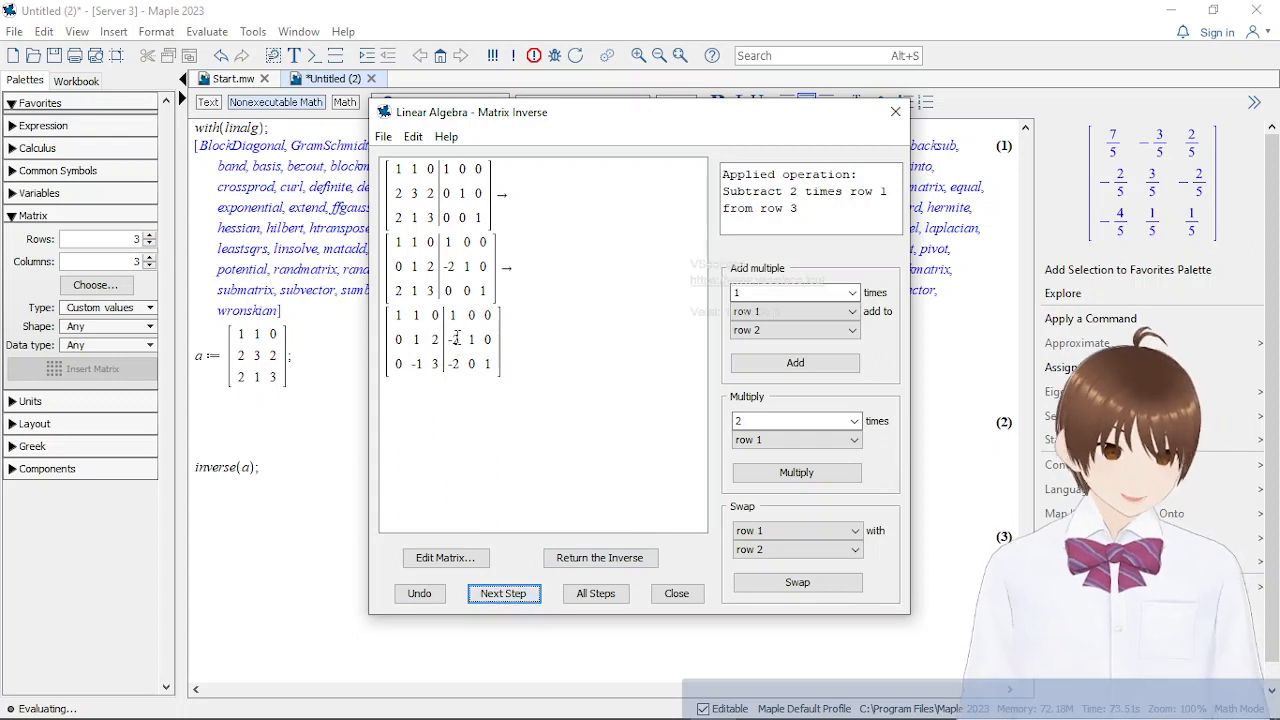
{"action": "left_click", "coordinate": [510, 598]}
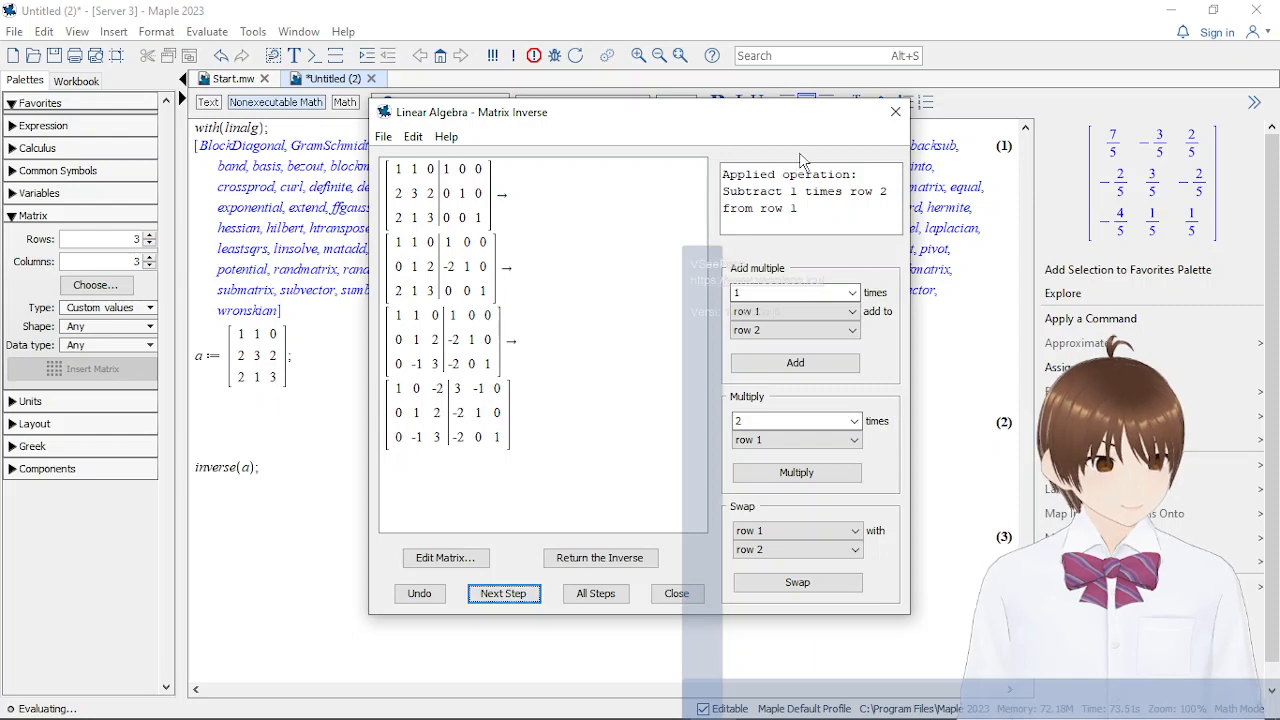
Compare the tutor's row operations with the transformation of (A3|I3) in Materi matrik Maple.docx, and return to Maple
{"action": "mouse_move", "coordinate": [533, 703]}
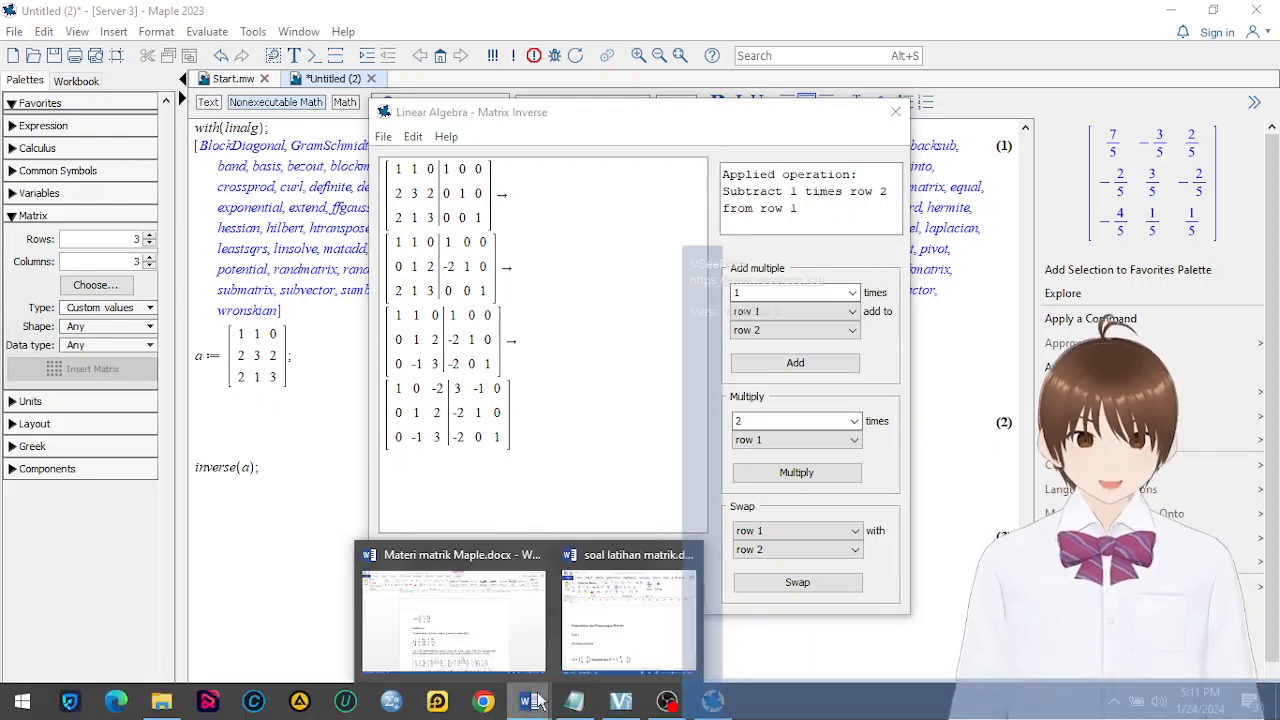
{"action": "left_click", "coordinate": [453, 612]}
{"action": "scroll", "coordinate": [680, 546], "scroll_direction": "down", "scroll_amount": 5}
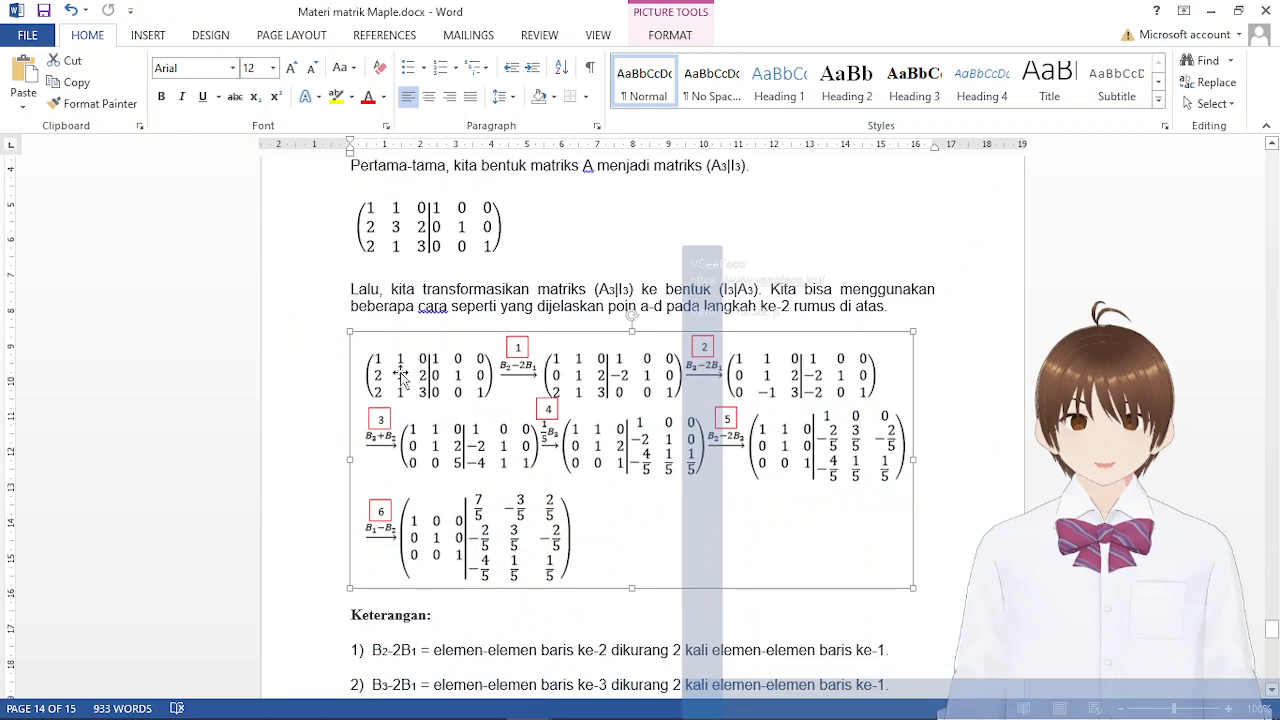
{"action": "mouse_move", "coordinate": [665, 700]}
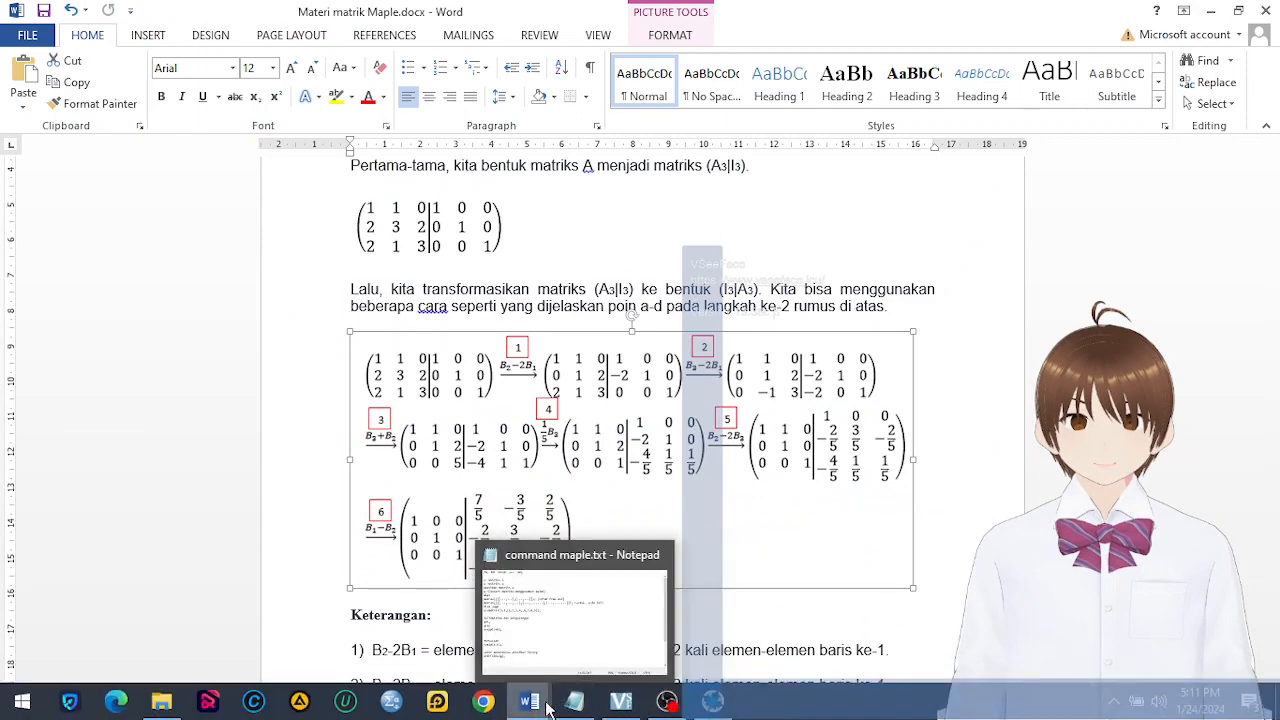
{"action": "left_click", "coordinate": [712, 702]}
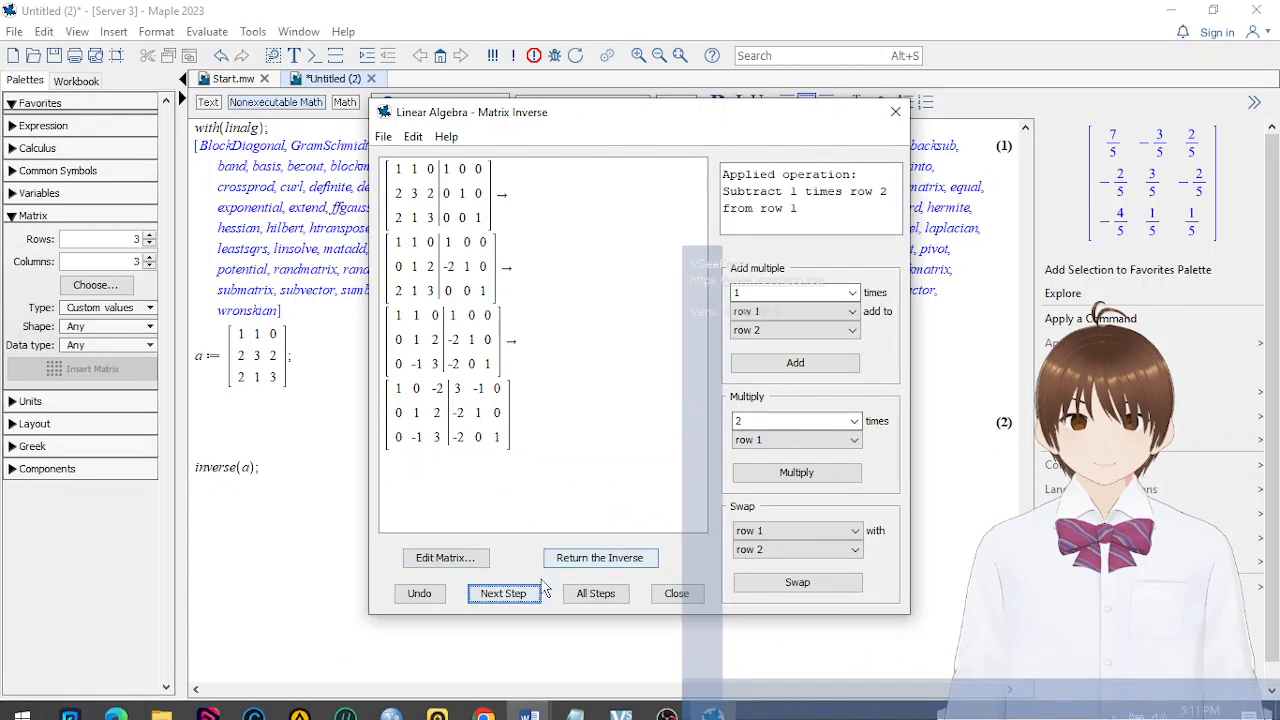
Generate two more row operations one by one, and complete the inverse by producing all remaining steps
{"action": "left_click", "coordinate": [503, 593]}
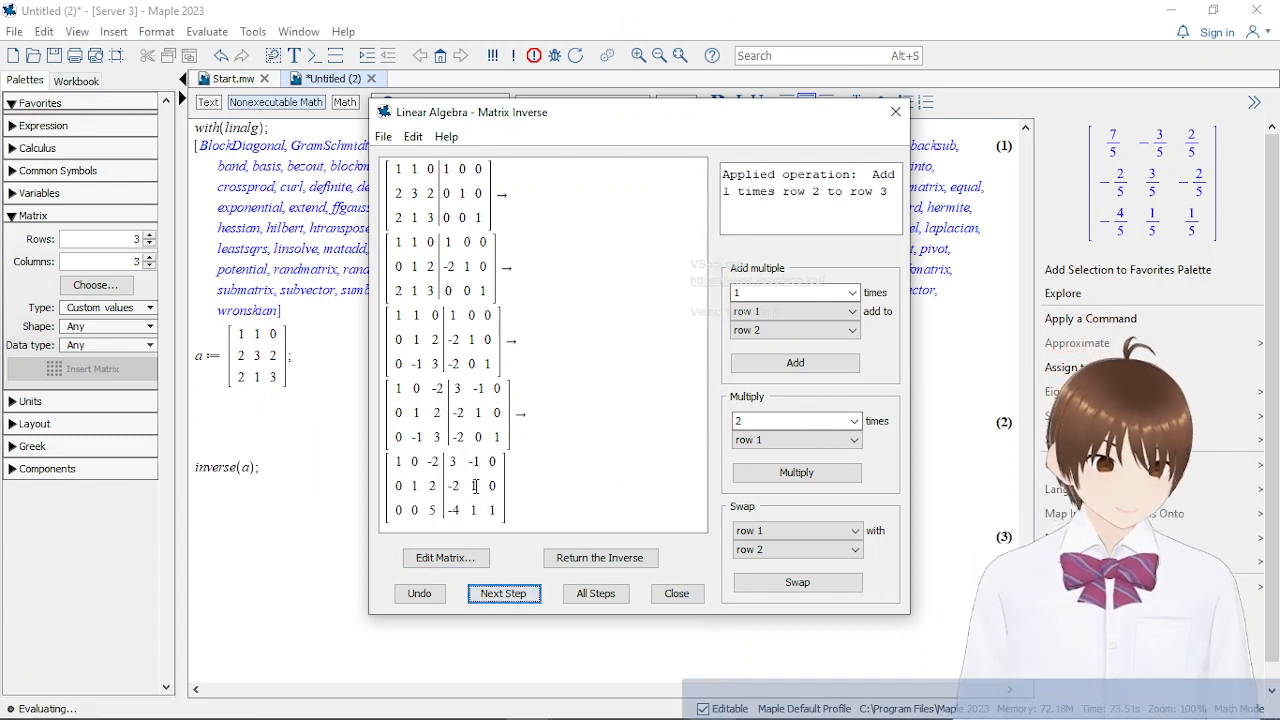
{"action": "left_click", "coordinate": [503, 593]}
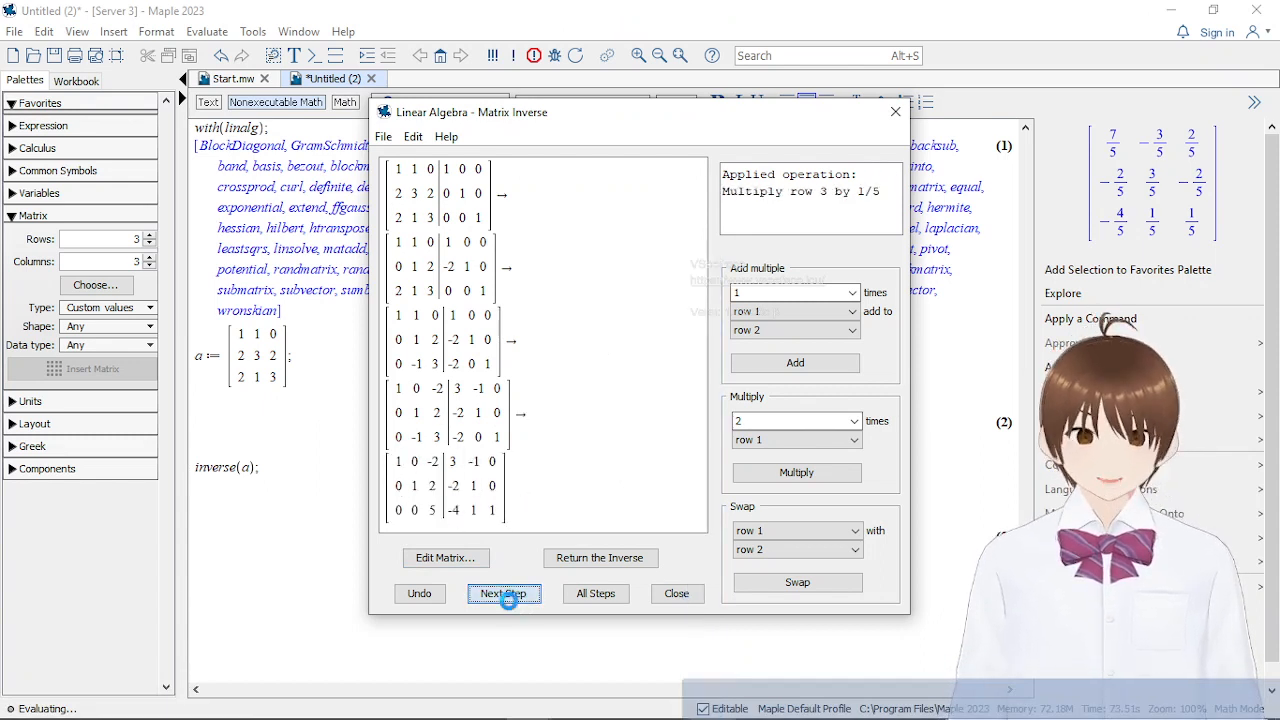
{"action": "left_click", "coordinate": [595, 593]}
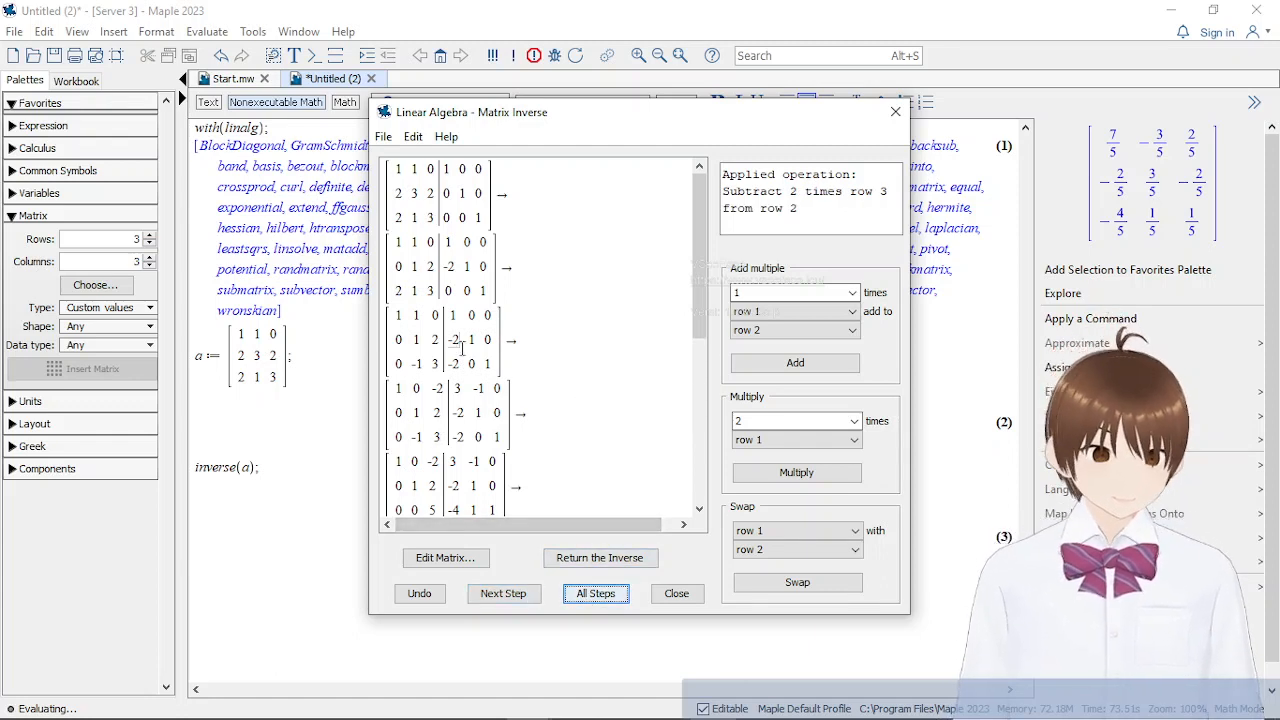
Review the tutor's full sequence of row operations down to the final reduced matrix
{"action": "scroll", "coordinate": [490, 488], "scroll_direction": "down", "scroll_amount": 5}
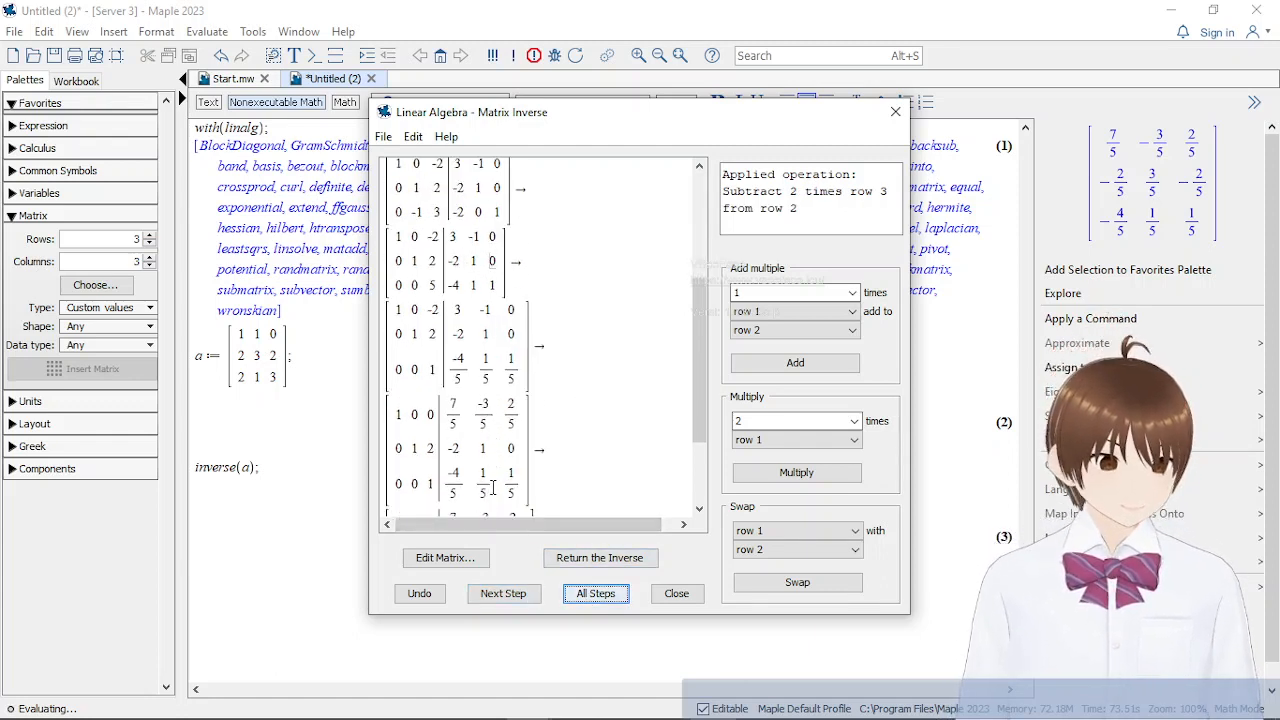
{"action": "scroll", "coordinate": [499, 303], "scroll_direction": "down", "scroll_amount": 3}
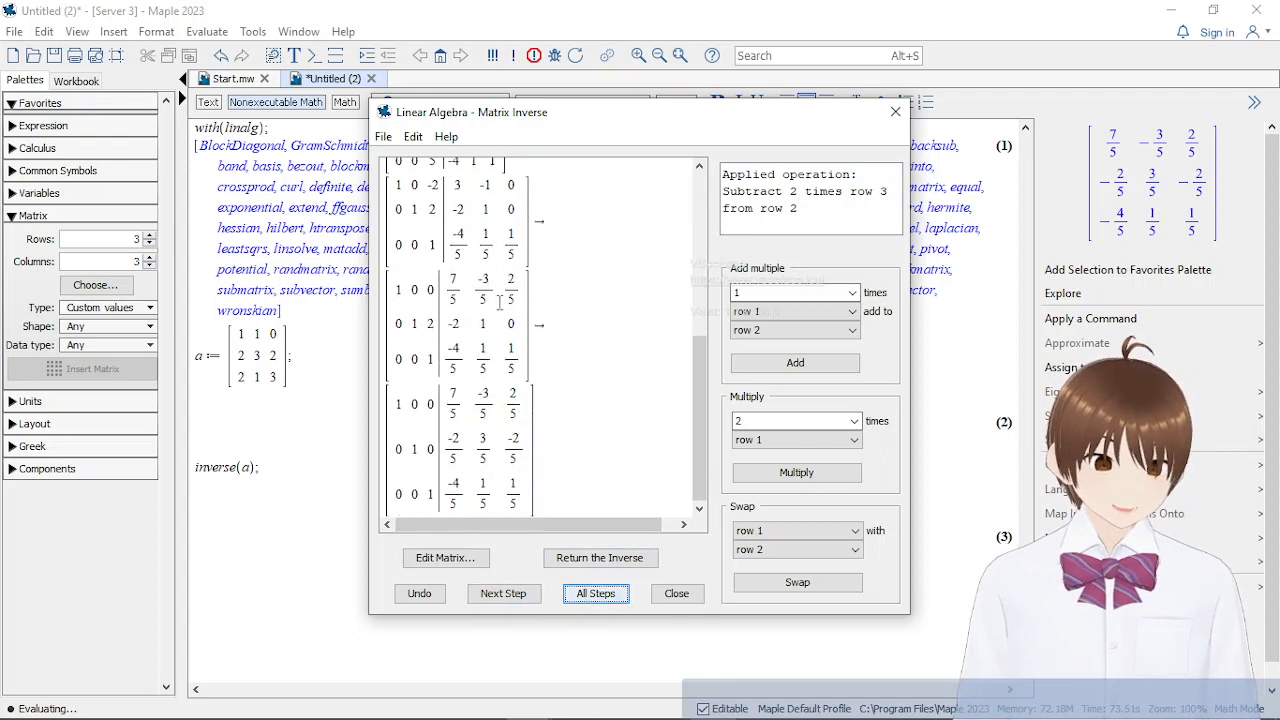
{"action": "scroll", "coordinate": [511, 397], "scroll_direction": "up", "scroll_amount": 3}
{"action": "scroll", "coordinate": [511, 397], "scroll_direction": "up", "scroll_amount": 3}
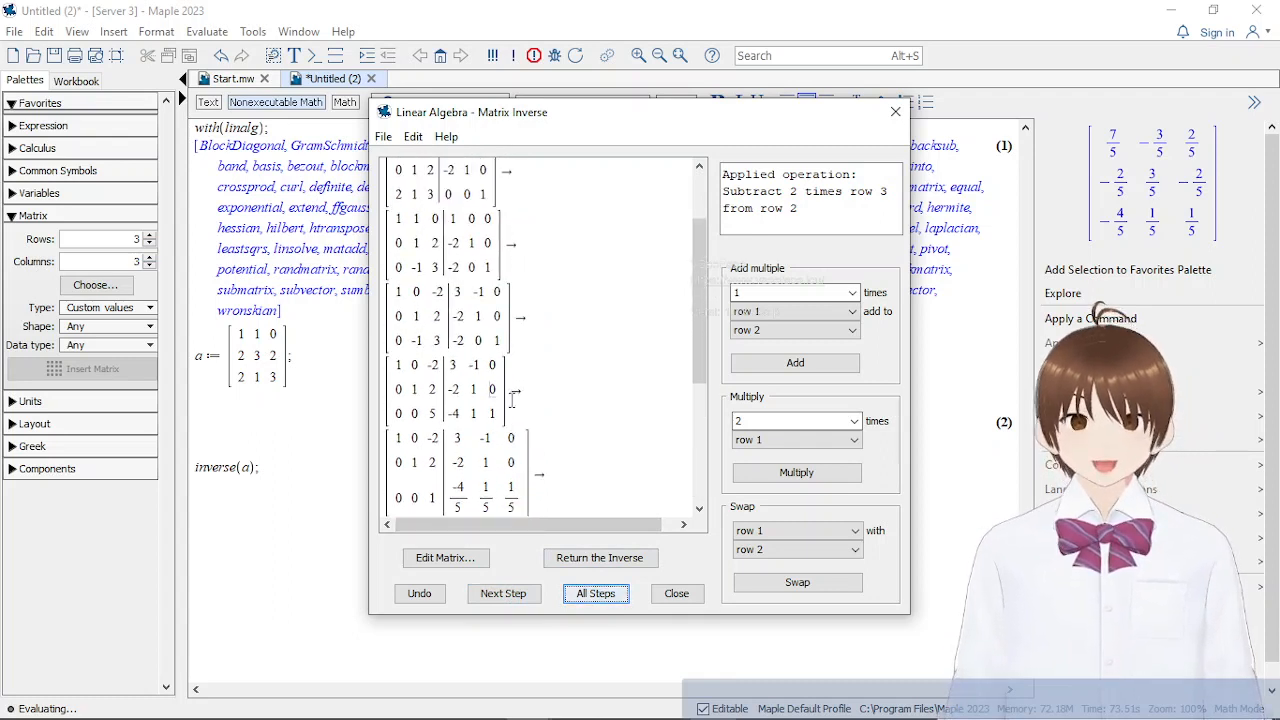
{"action": "scroll", "coordinate": [511, 400], "scroll_direction": "down", "scroll_amount": 4}
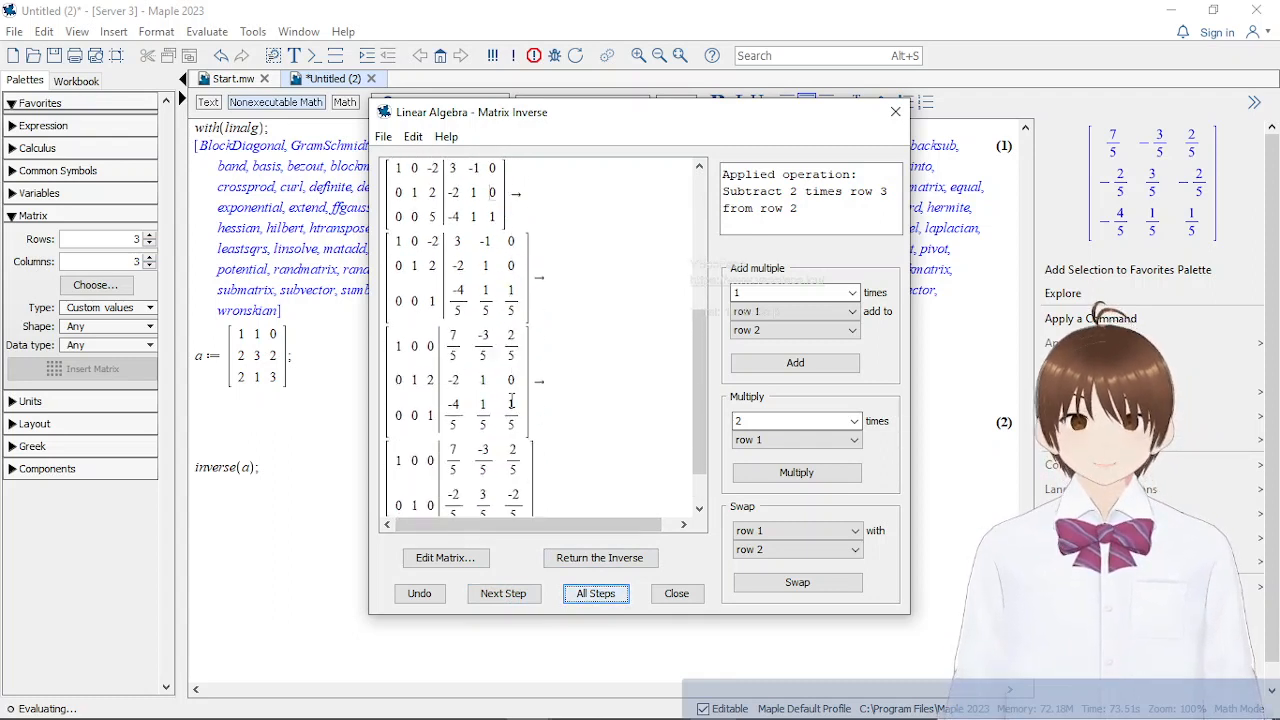
{"action": "scroll", "coordinate": [511, 400], "scroll_direction": "down", "scroll_amount": 2}
Move the tutor window aside to compare its final matrix with the worksheet's inverse(a) output, and close the tutor
{"action": "left_click_drag", "start_coordinate": [613, 120], "coordinate": [955, 178]}
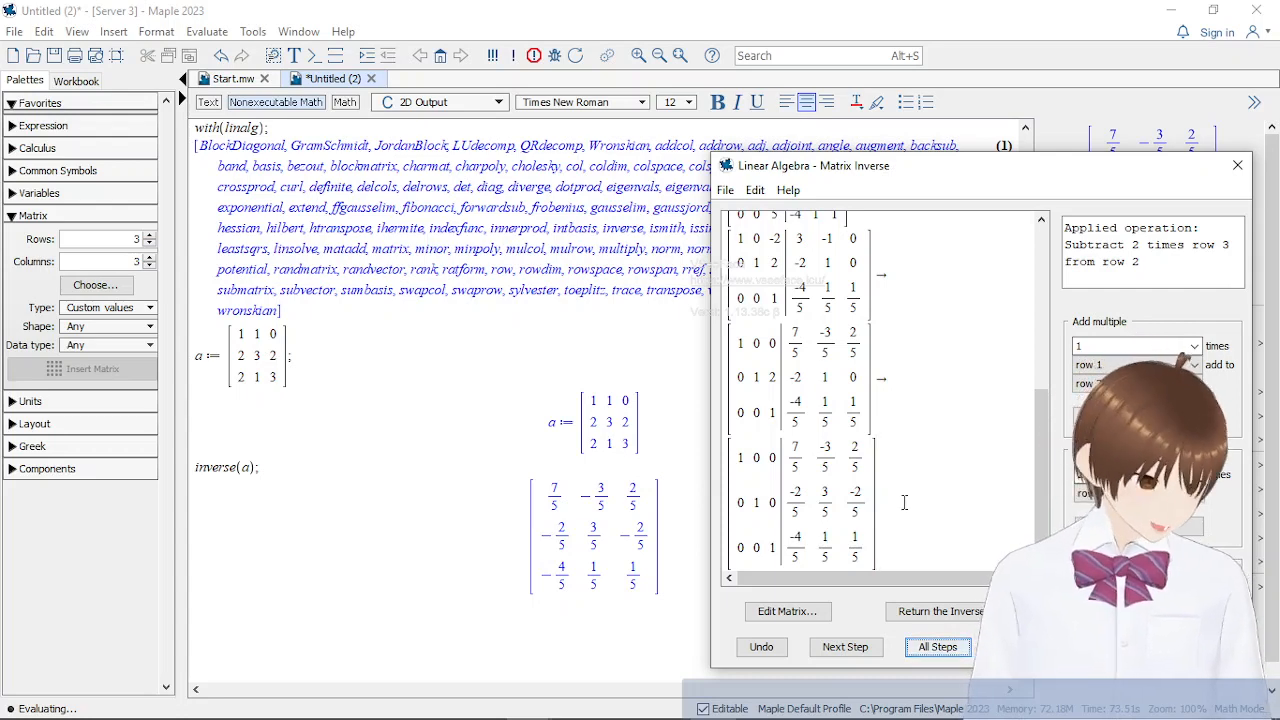
{"action": "left_click_drag", "start_coordinate": [928, 170], "coordinate": [613, 170]}
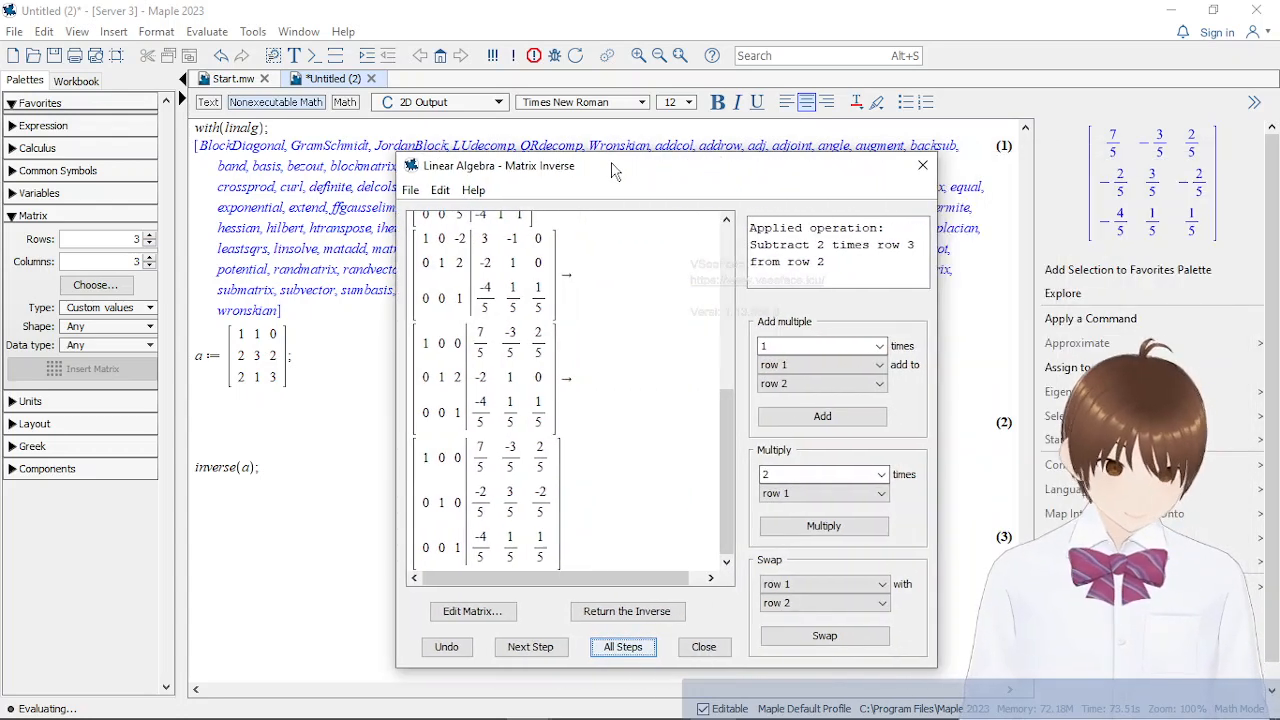
{"action": "scroll", "coordinate": [630, 484], "scroll_direction": "up", "scroll_amount": 10}
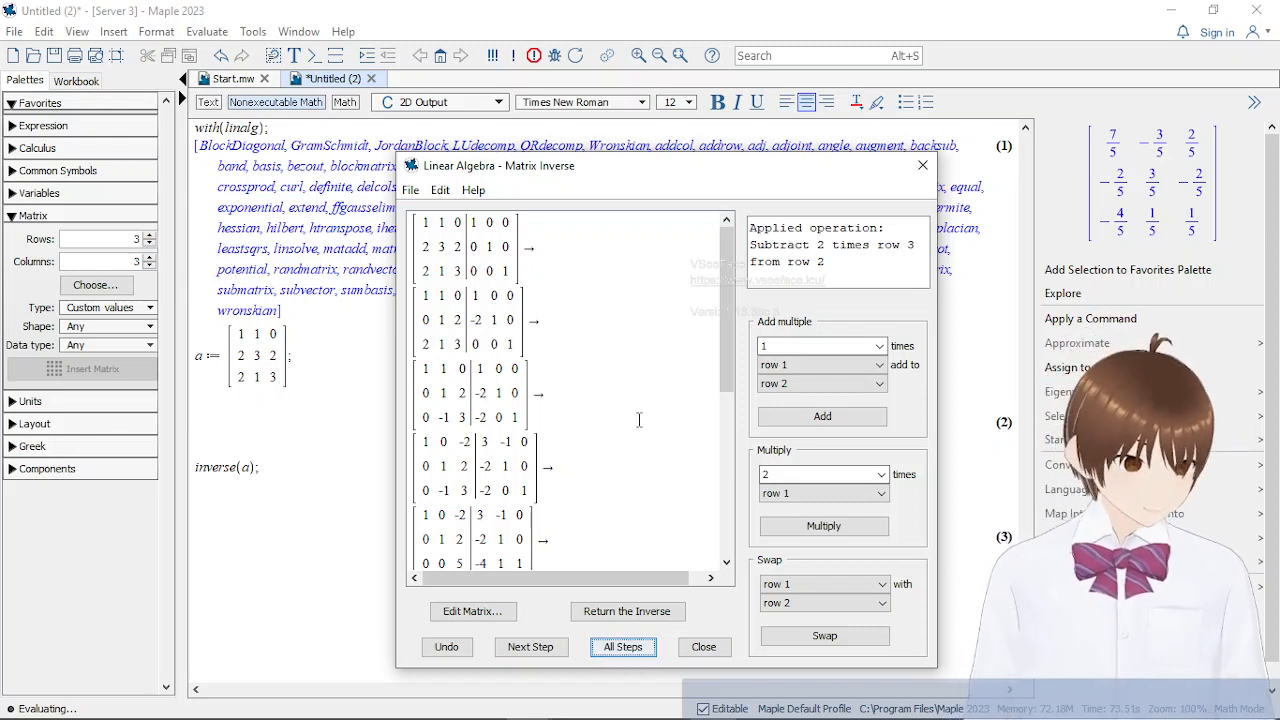
{"action": "left_click", "coordinate": [922, 166]}
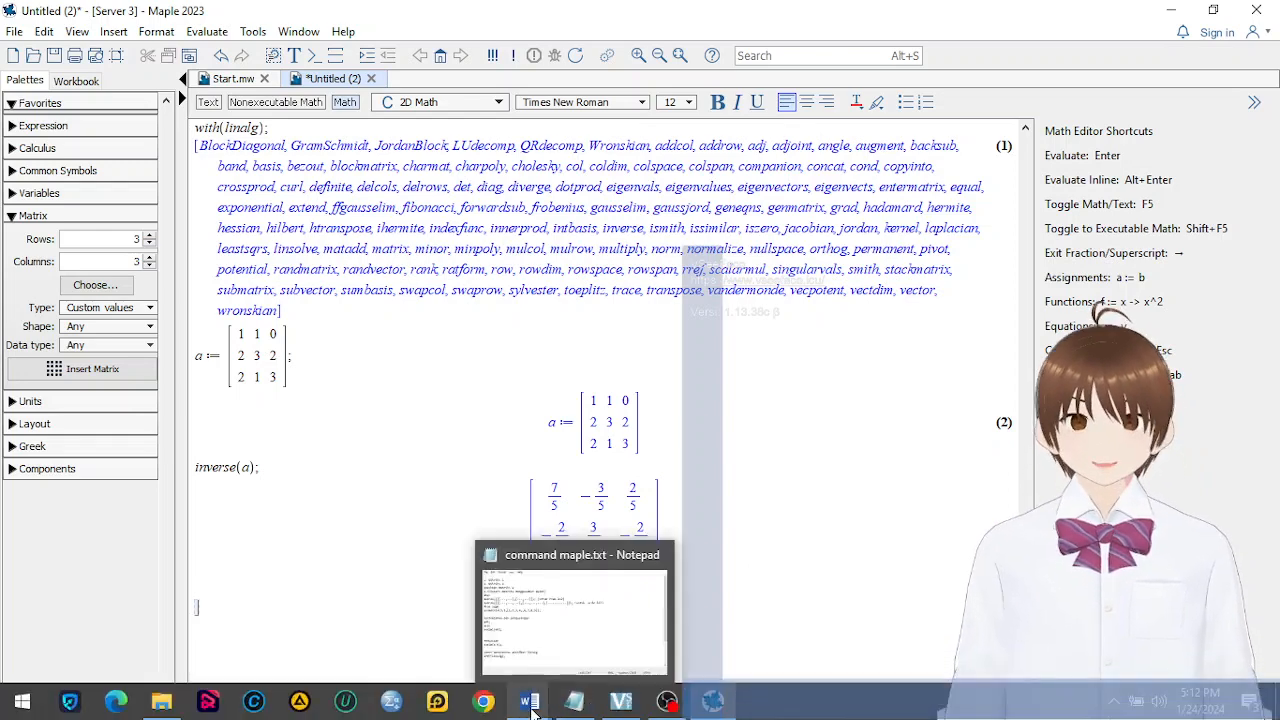
Switch to the Word document soal latihan matrik.docx and find exercise 7 on Gauss-Jordan elimination
{"action": "mouse_move", "coordinate": [530, 704]}
{"action": "left_click", "coordinate": [641, 641]}
{"action": "scroll", "coordinate": [1150, 300], "scroll_direction": "down", "scroll_amount": 5}
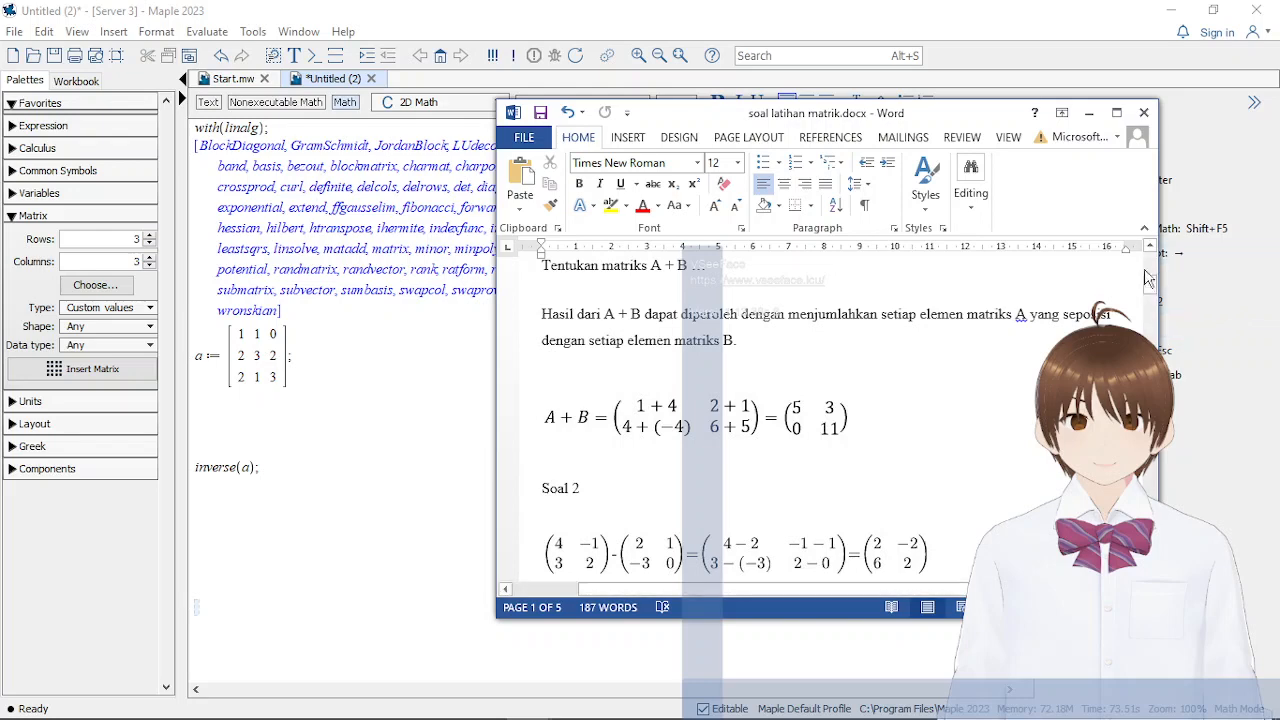
{"action": "left_click_drag", "start_coordinate": [1150, 328], "coordinate": [1150, 545]}
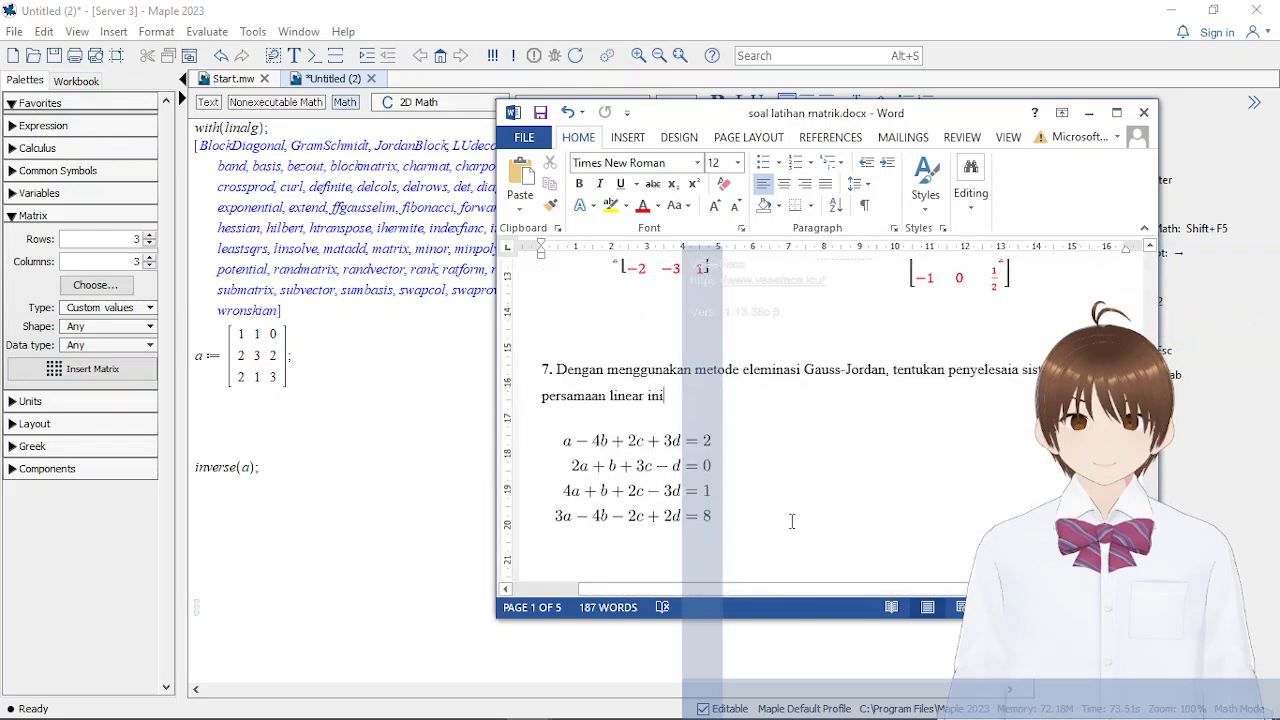
{"action": "scroll", "coordinate": [792, 521], "scroll_direction": "down", "scroll_amount": 2}
{"action": "scroll", "coordinate": [792, 521], "scroll_direction": "up", "scroll_amount": 2}
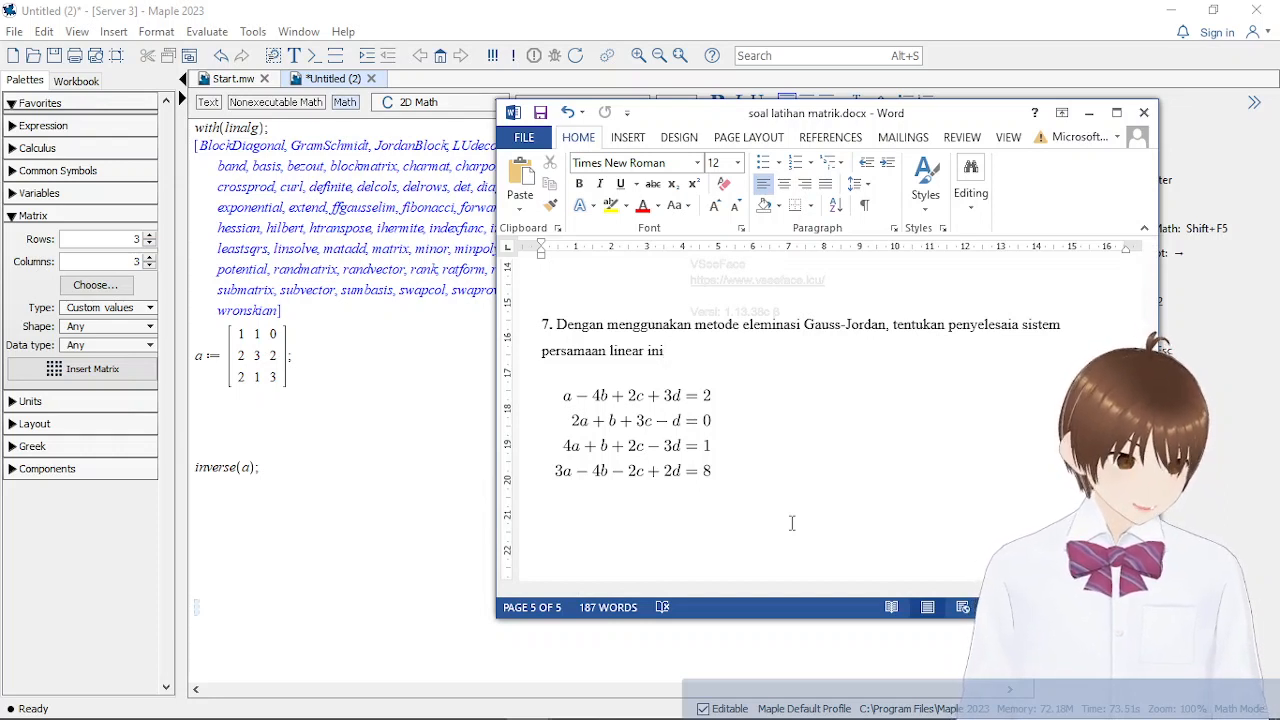
Reposition the exercise document's window over the Maple worksheet with exercise 7's system of equations in view
{"action": "left_click", "coordinate": [724, 474]}
{"action": "left_click", "coordinate": [886, 452]}
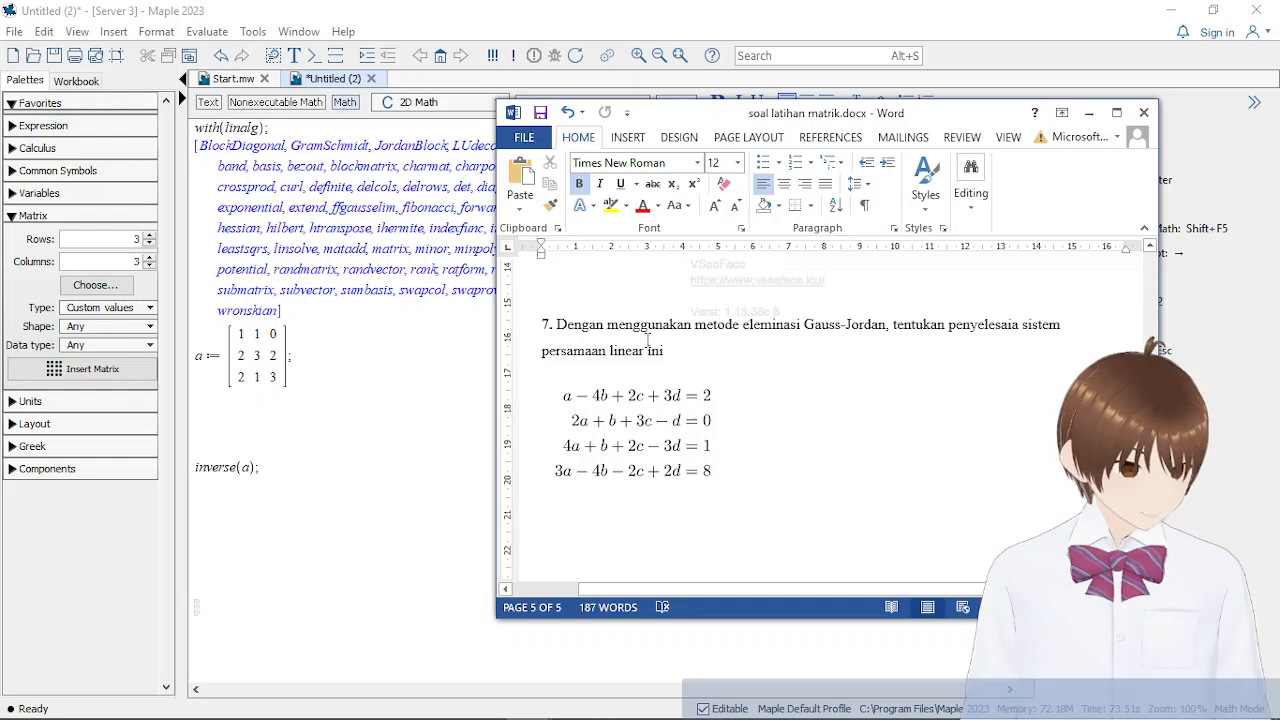
{"action": "left_click_drag", "start_coordinate": [933, 125], "coordinate": [1040, 98]}
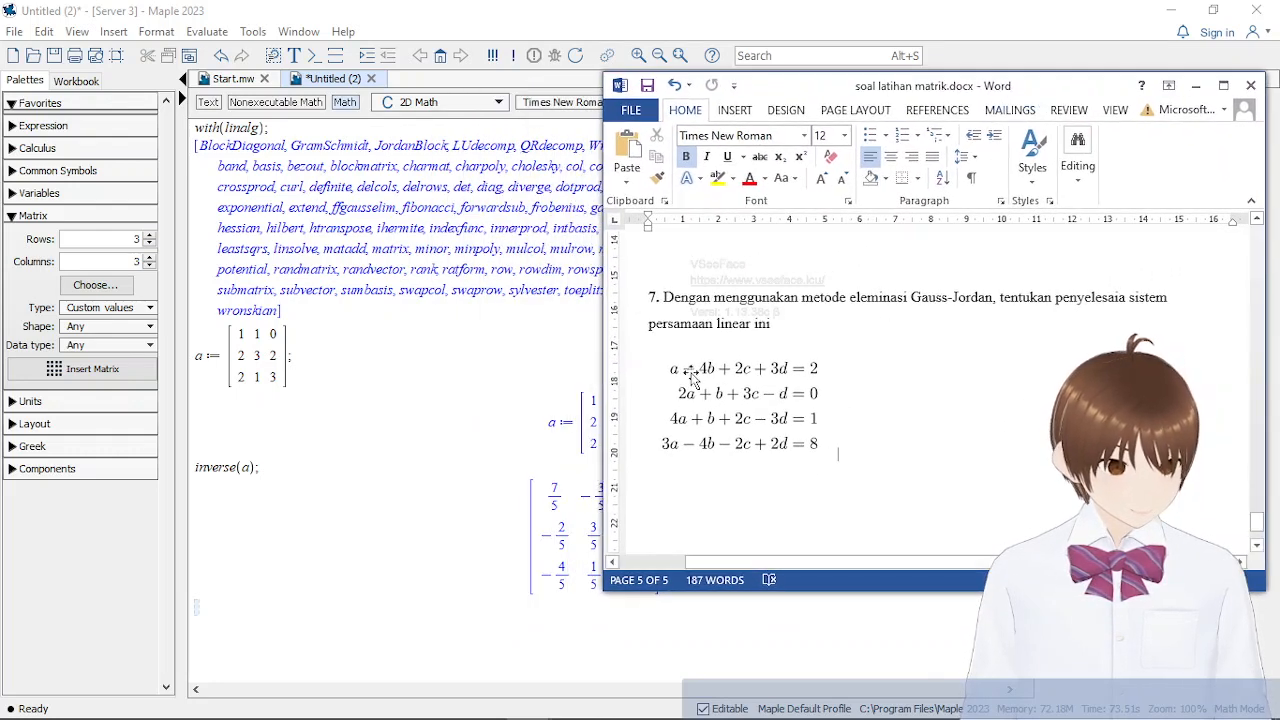
{"action": "left_click_drag", "start_coordinate": [859, 97], "coordinate": [255, 118]}
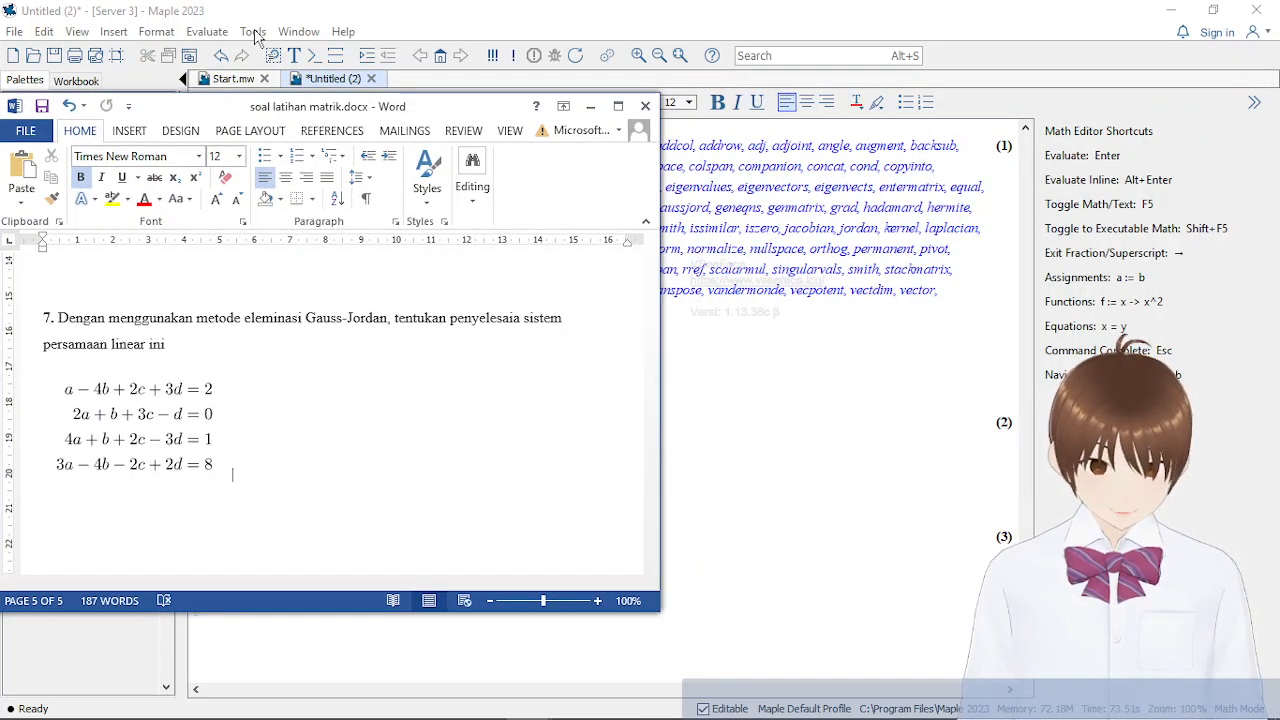
Return to Maple and open the Linear Algebra Gauss-Jordan Elimination tutor
{"action": "left_click", "coordinate": [253, 32]}
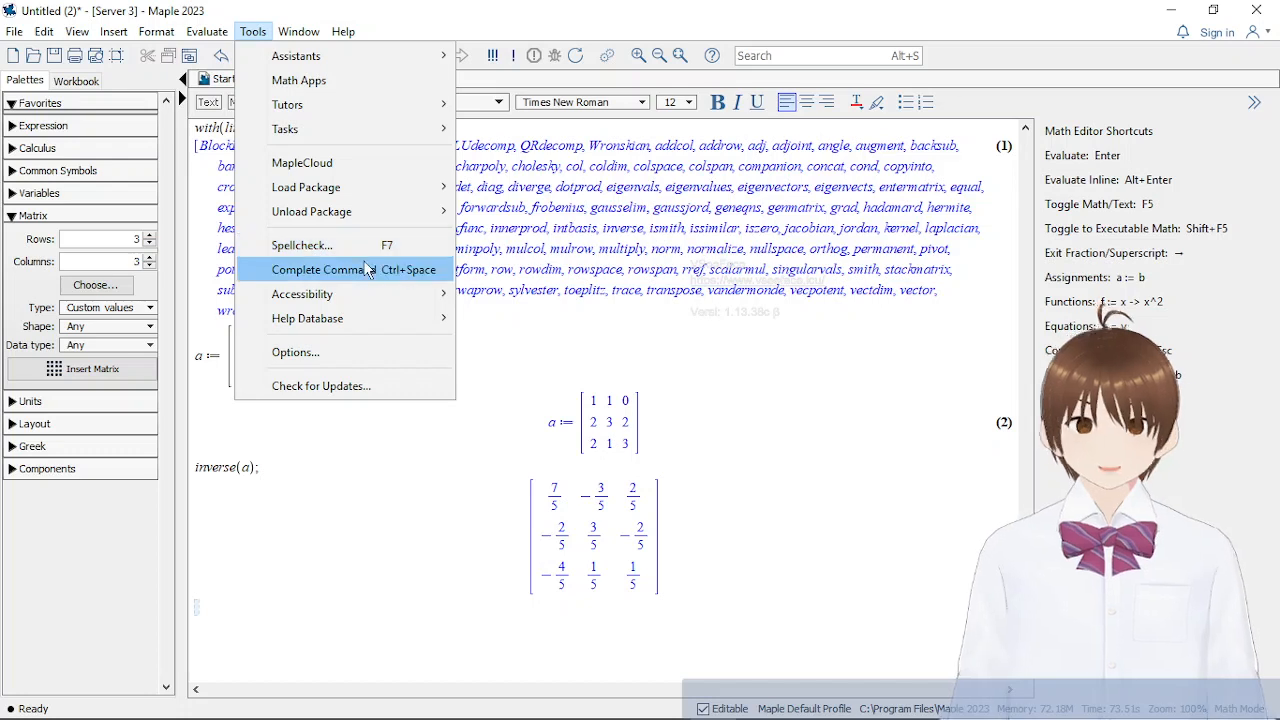
{"action": "mouse_move", "coordinate": [411, 107]}
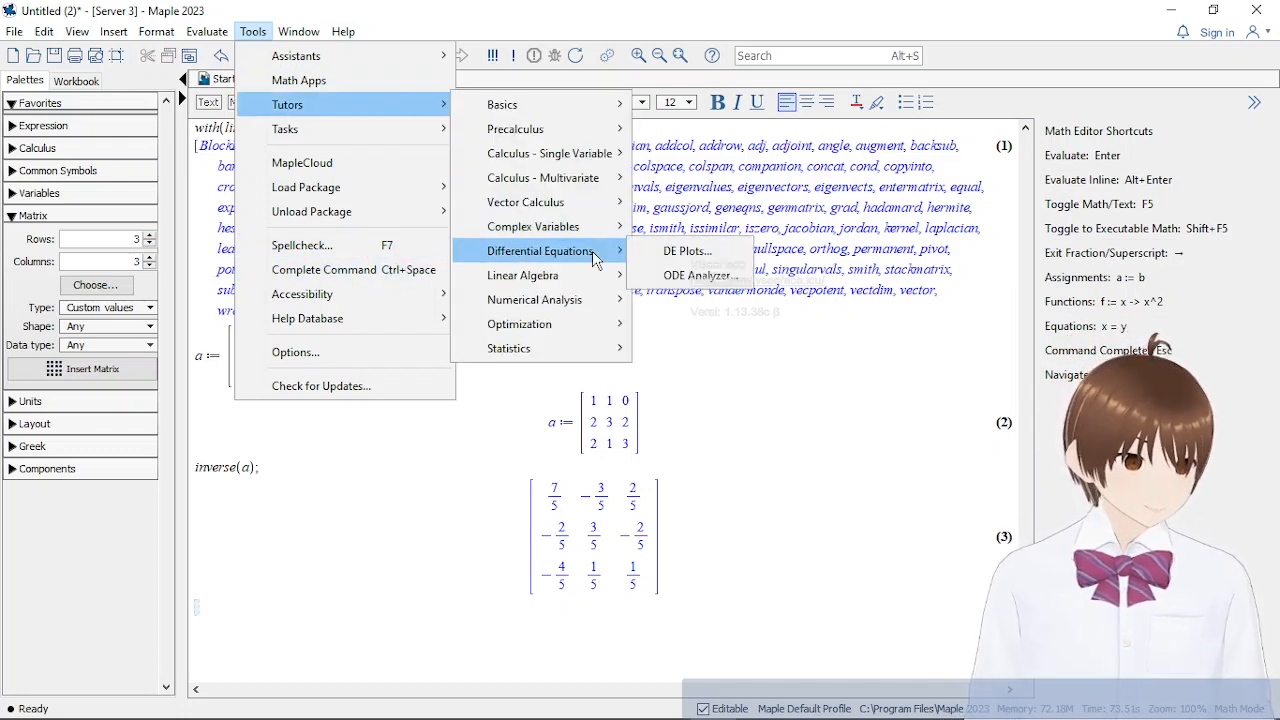
{"action": "mouse_move", "coordinate": [615, 297]}
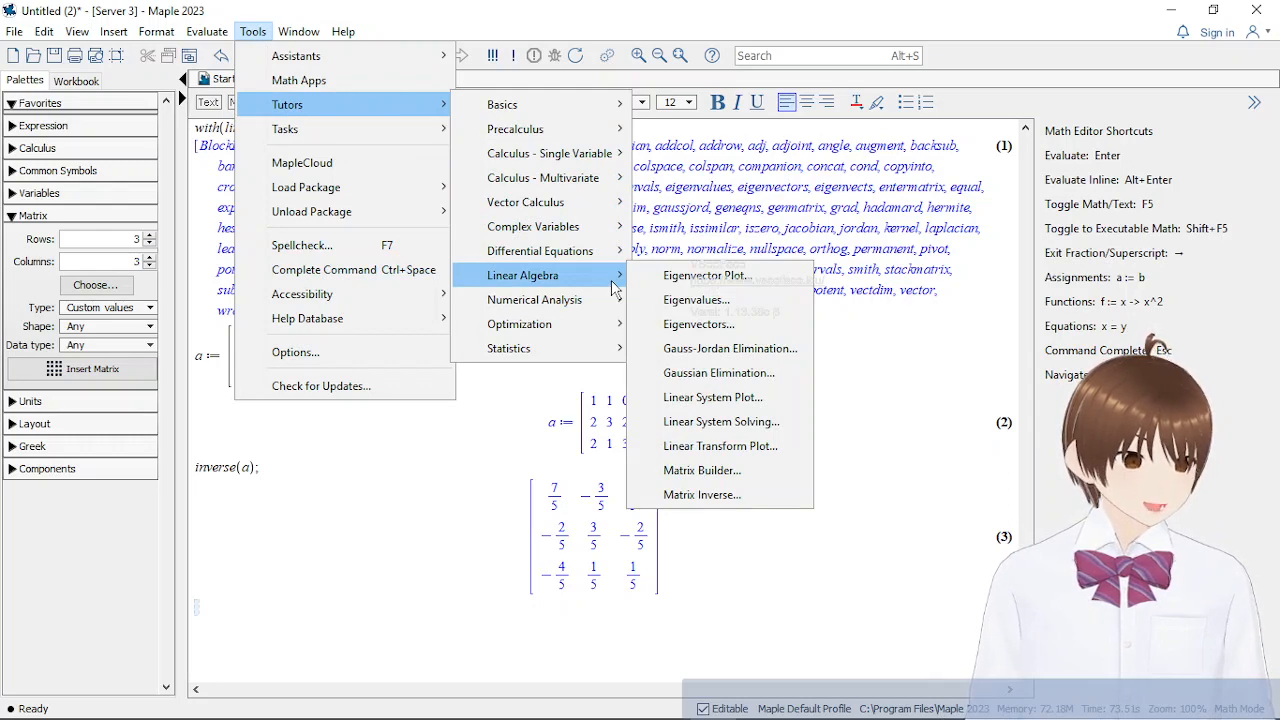
{"action": "left_click", "coordinate": [725, 357]}
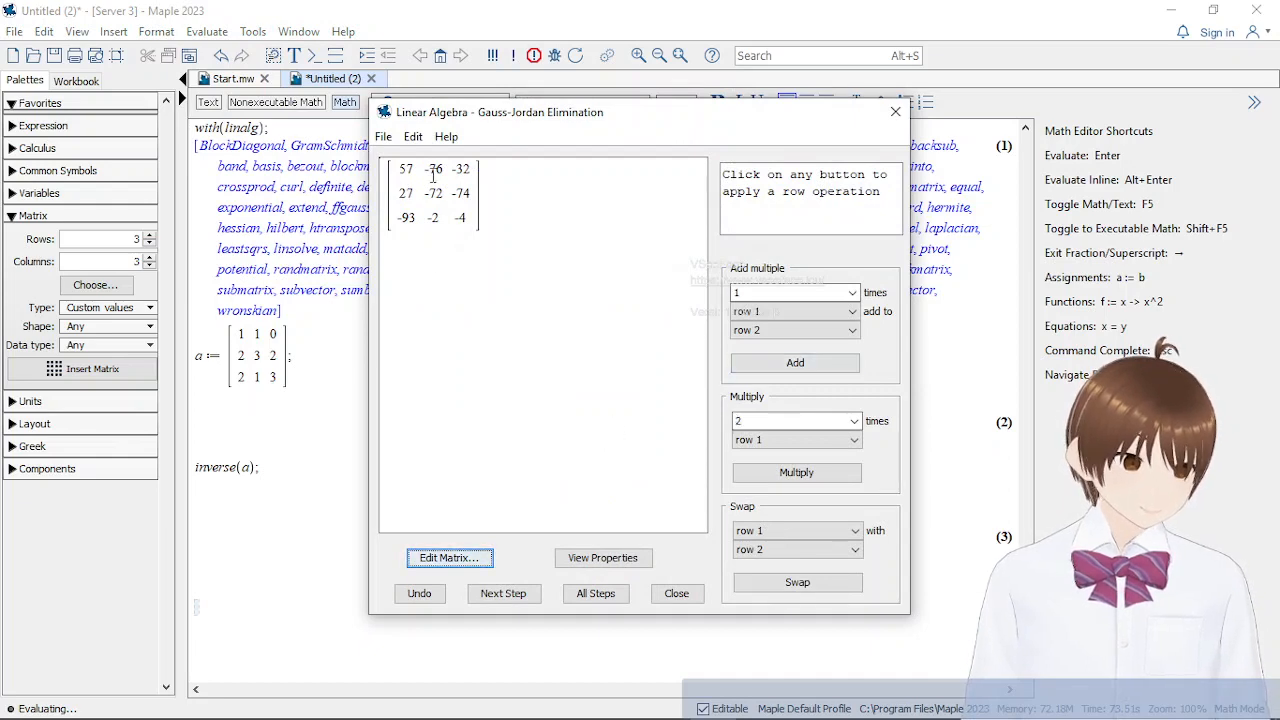
Open the Gauss-Jordan tutor's matrix for editing, make it augmented, and show the choices for its number of rows
{"action": "left_click", "coordinate": [452, 556]}
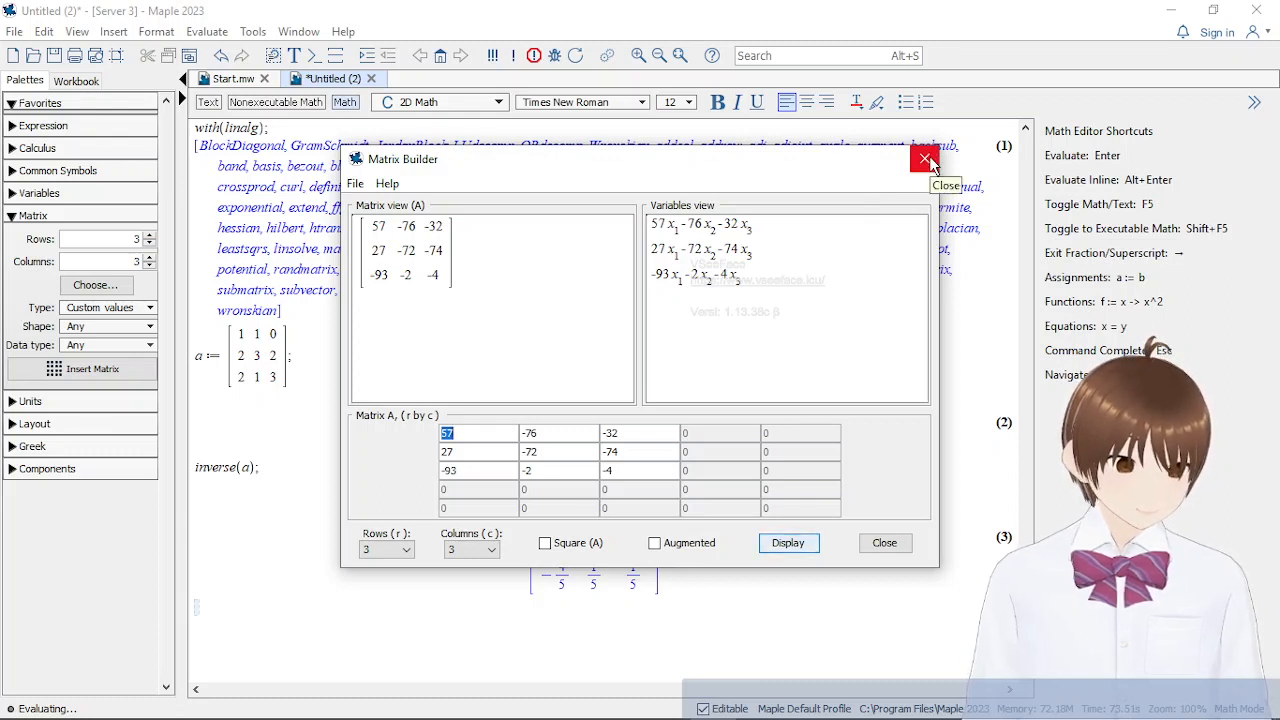
{"action": "left_click", "coordinate": [655, 545]}
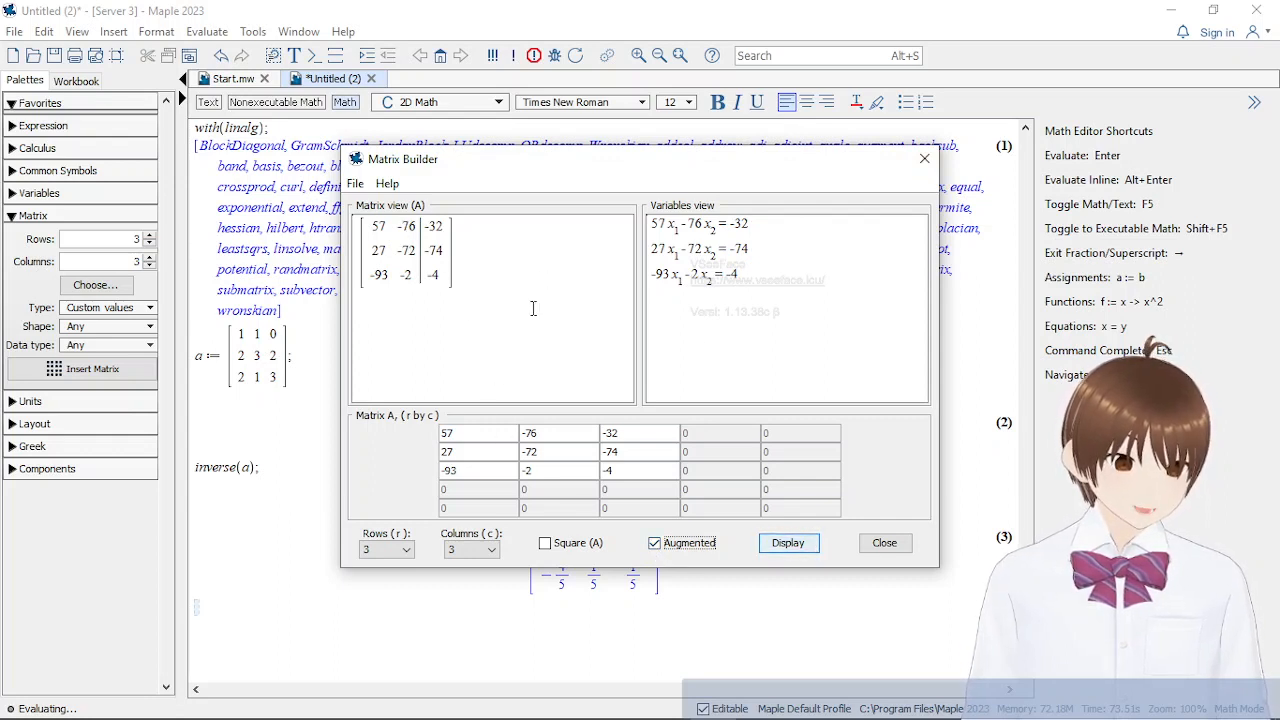
{"action": "left_click", "coordinate": [410, 552]}
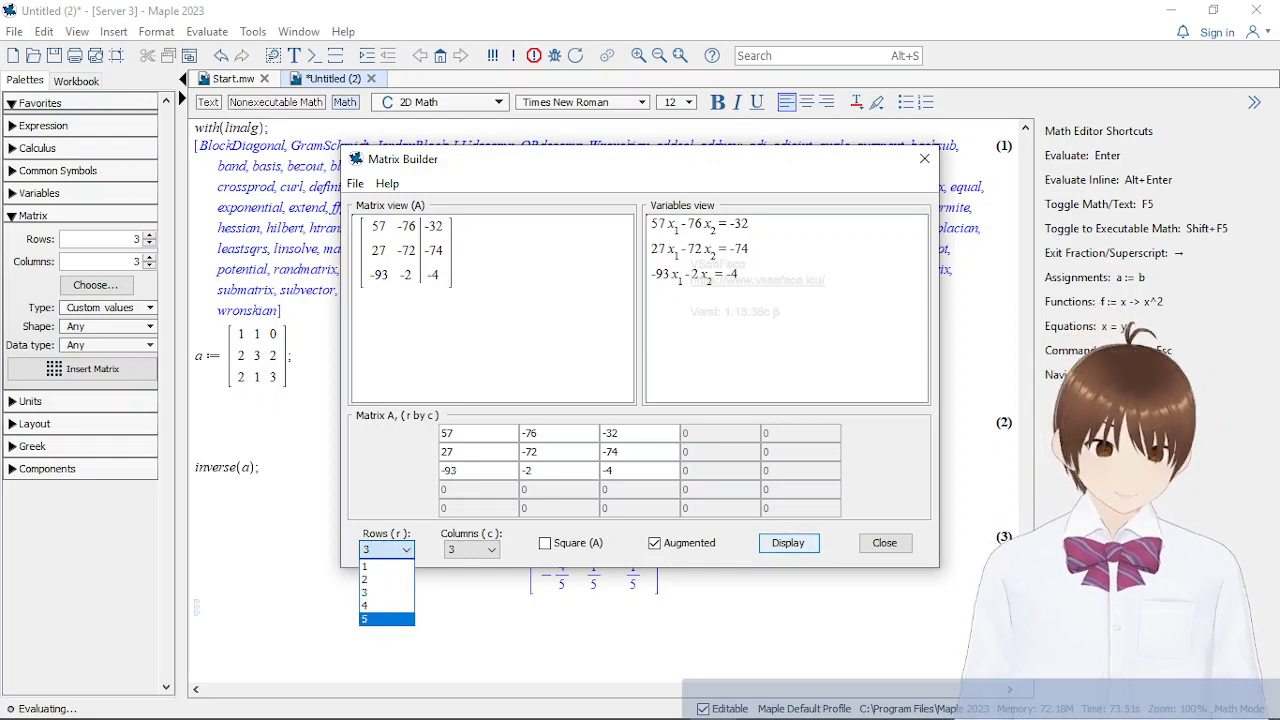
Check the four equations of exercise 7 in soal latihan matrik.docx against the Matrix Builder's variables view
{"action": "left_click", "coordinate": [529, 701]}
{"action": "left_click", "coordinate": [575, 628]}
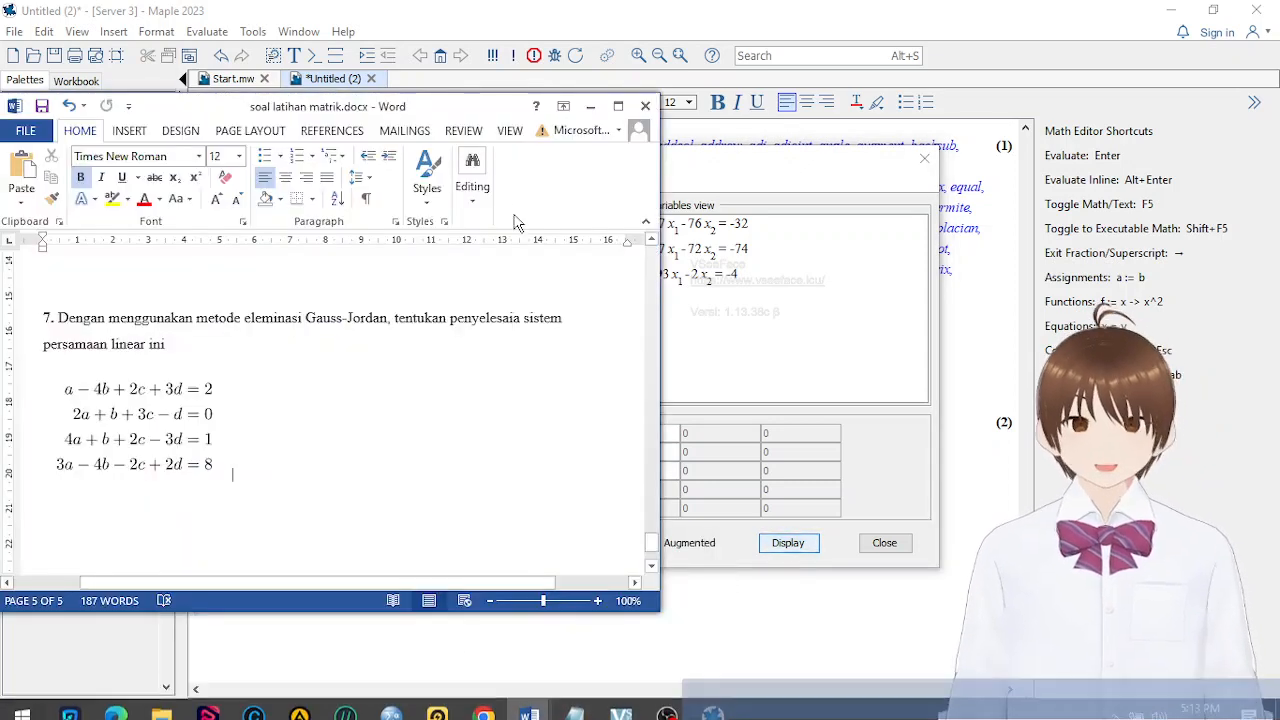
{"action": "left_click", "coordinate": [740, 186]}
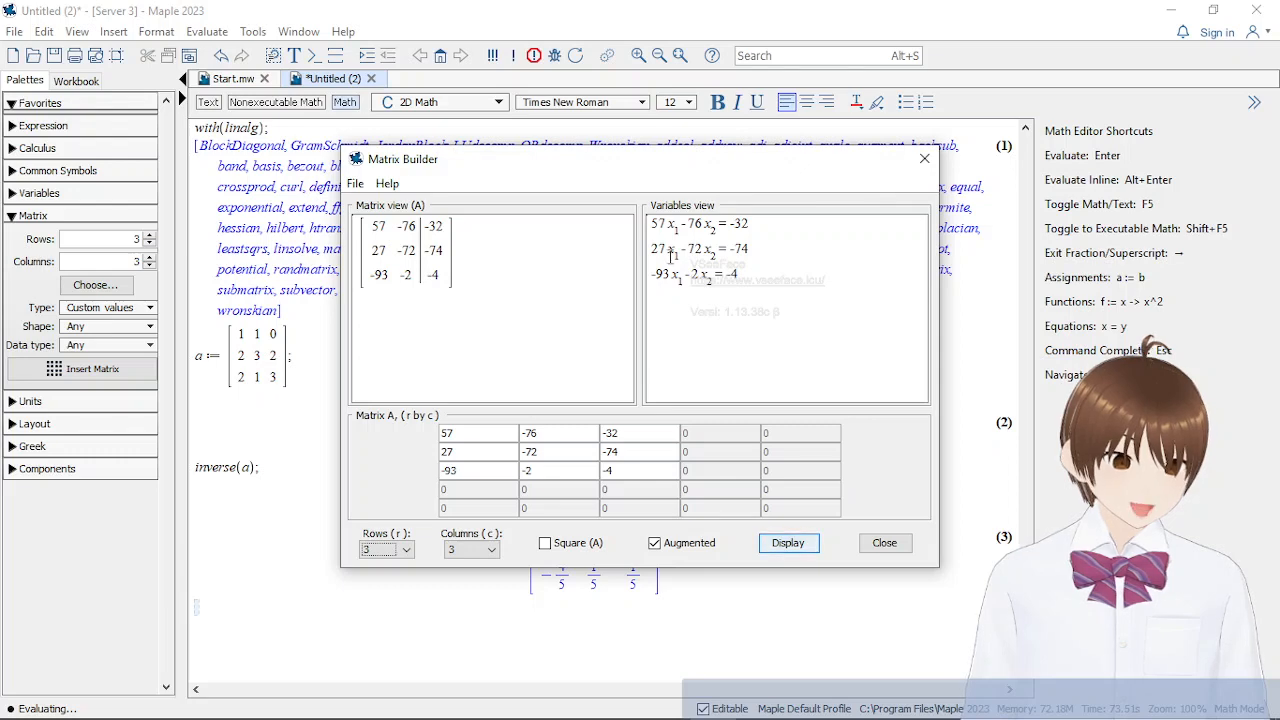
{"action": "mouse_move", "coordinate": [529, 701]}
{"action": "left_click", "coordinate": [497, 594]}
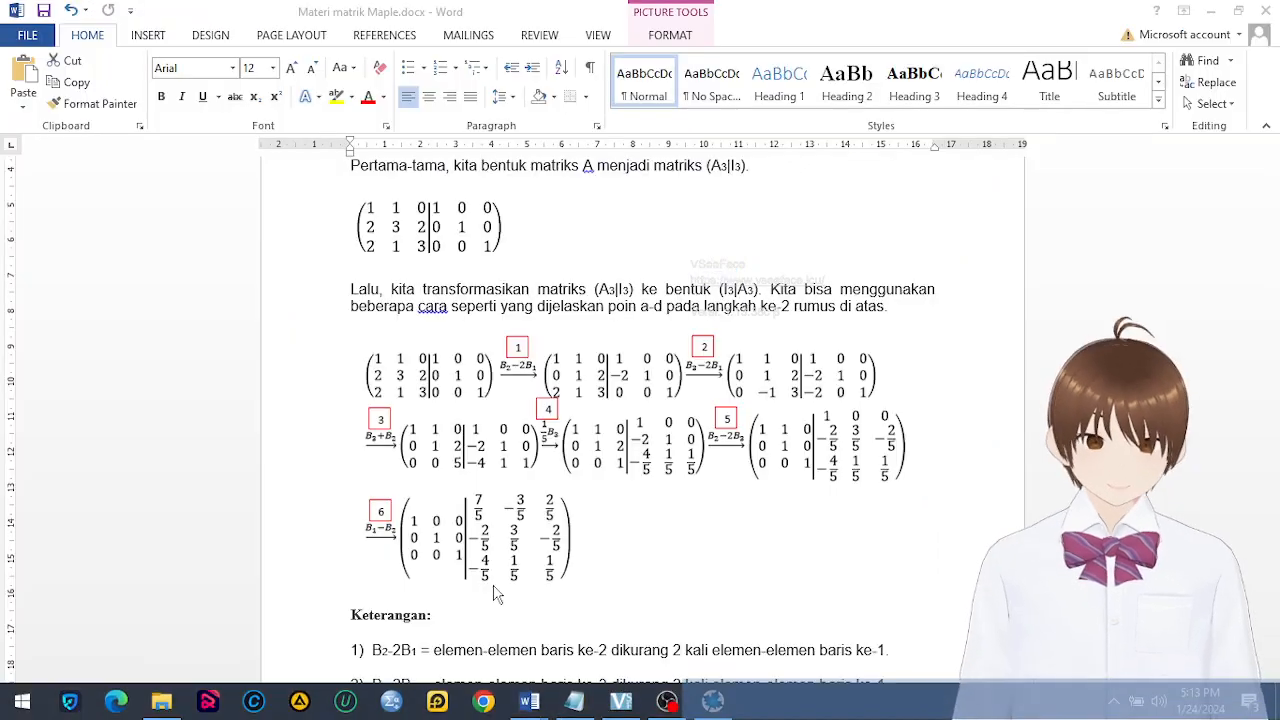
{"action": "left_click", "coordinate": [597, 652]}
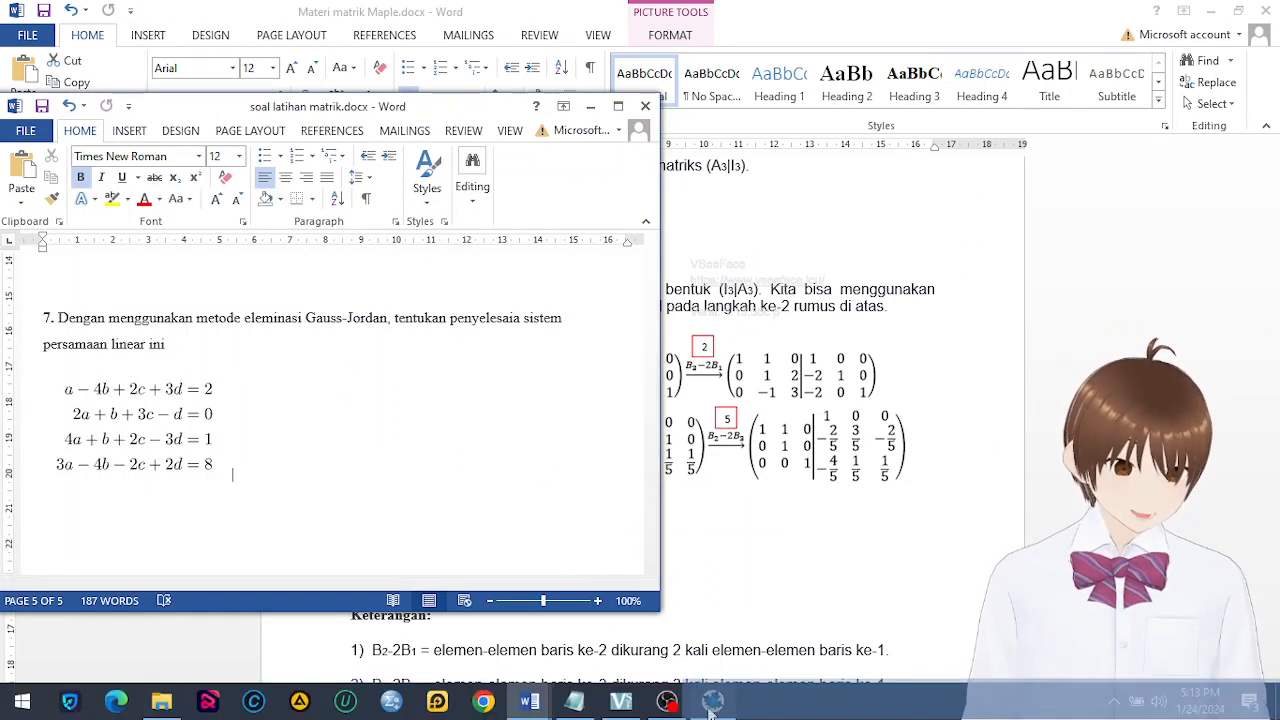
Return to the Matrix Builder in Maple and size the augmented matrix to 4 rows and 5 columns for exercise 7's system
{"action": "left_click", "coordinate": [710, 702]}
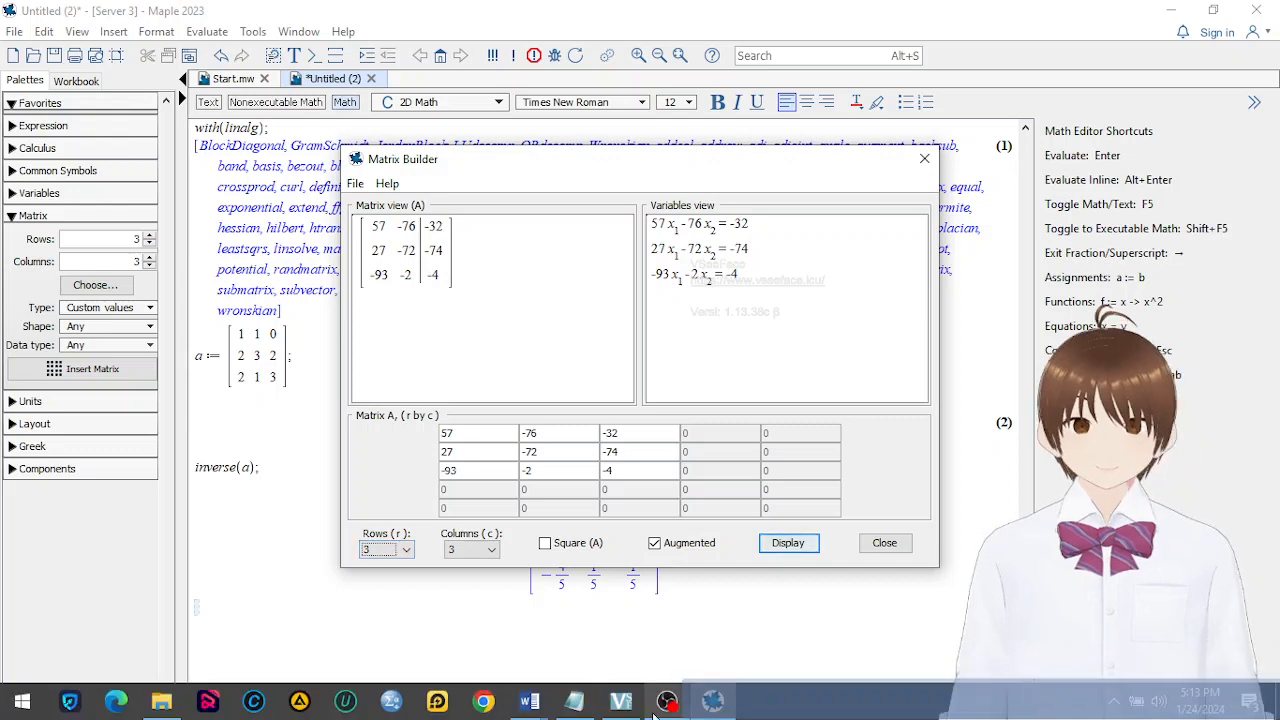
{"action": "left_click", "coordinate": [610, 615]}
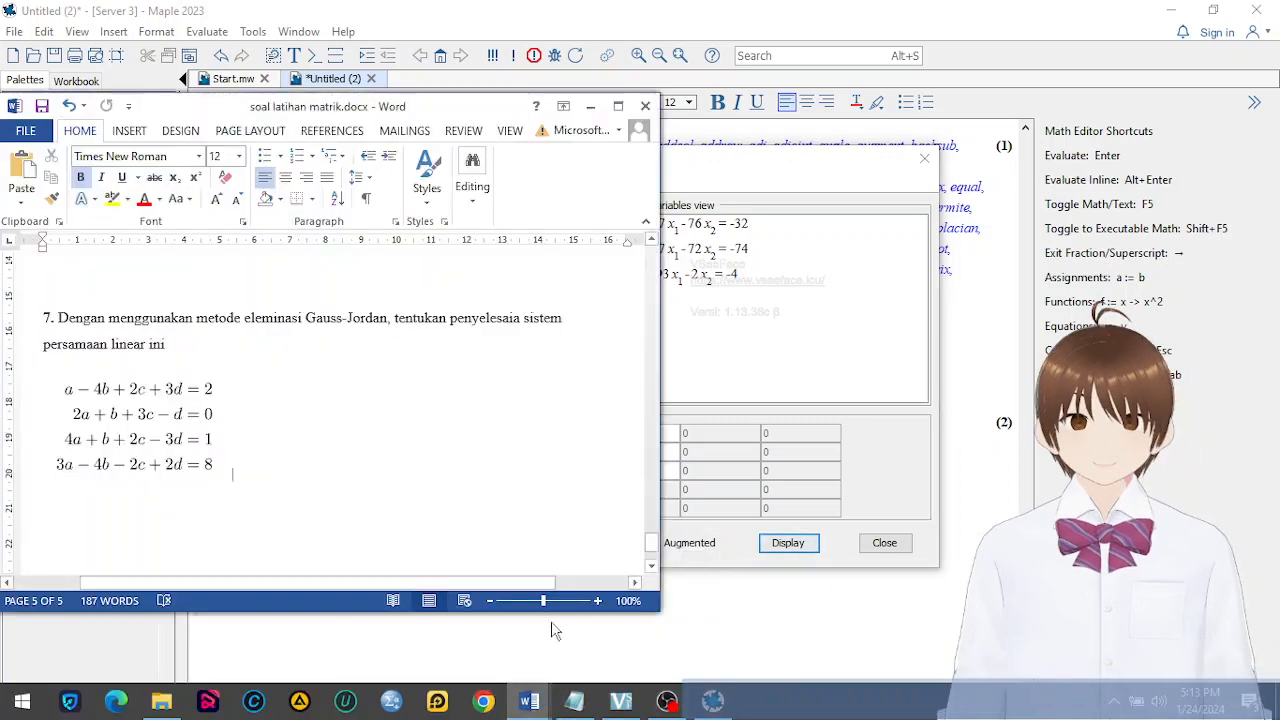
{"action": "left_click", "coordinate": [837, 457]}
{"action": "left_click", "coordinate": [388, 549]}
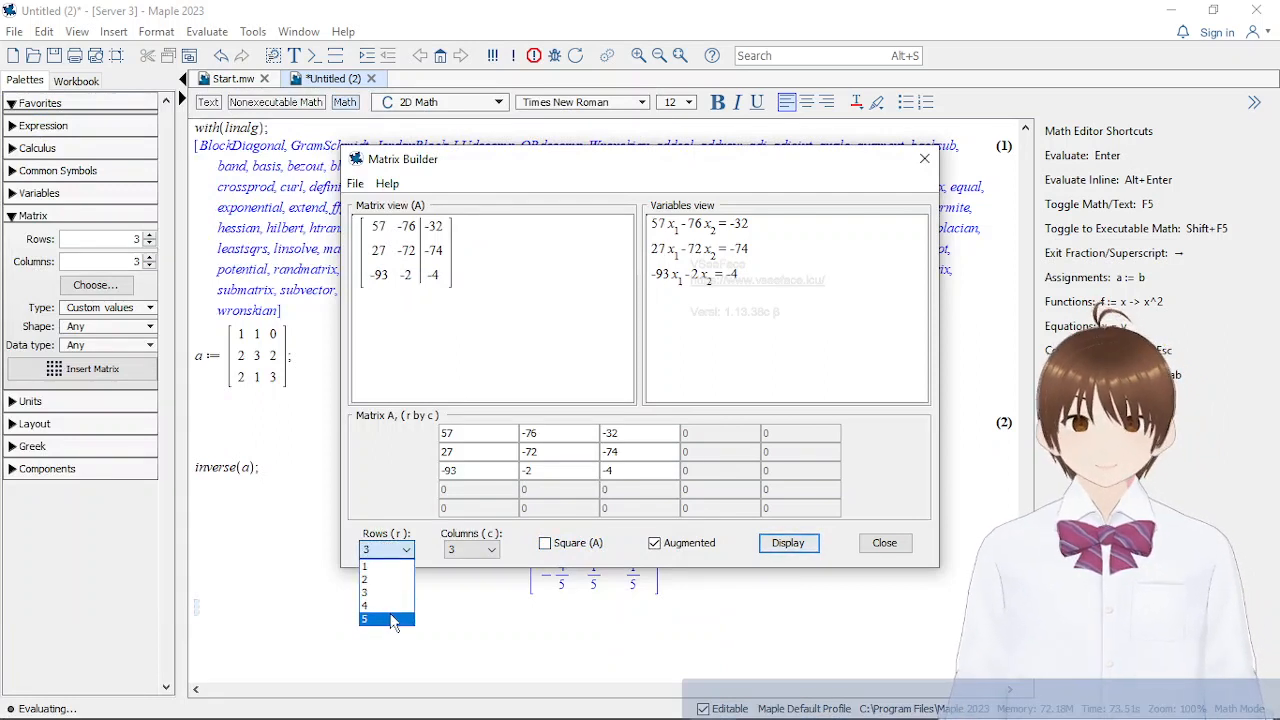
{"action": "left_click", "coordinate": [470, 550]}
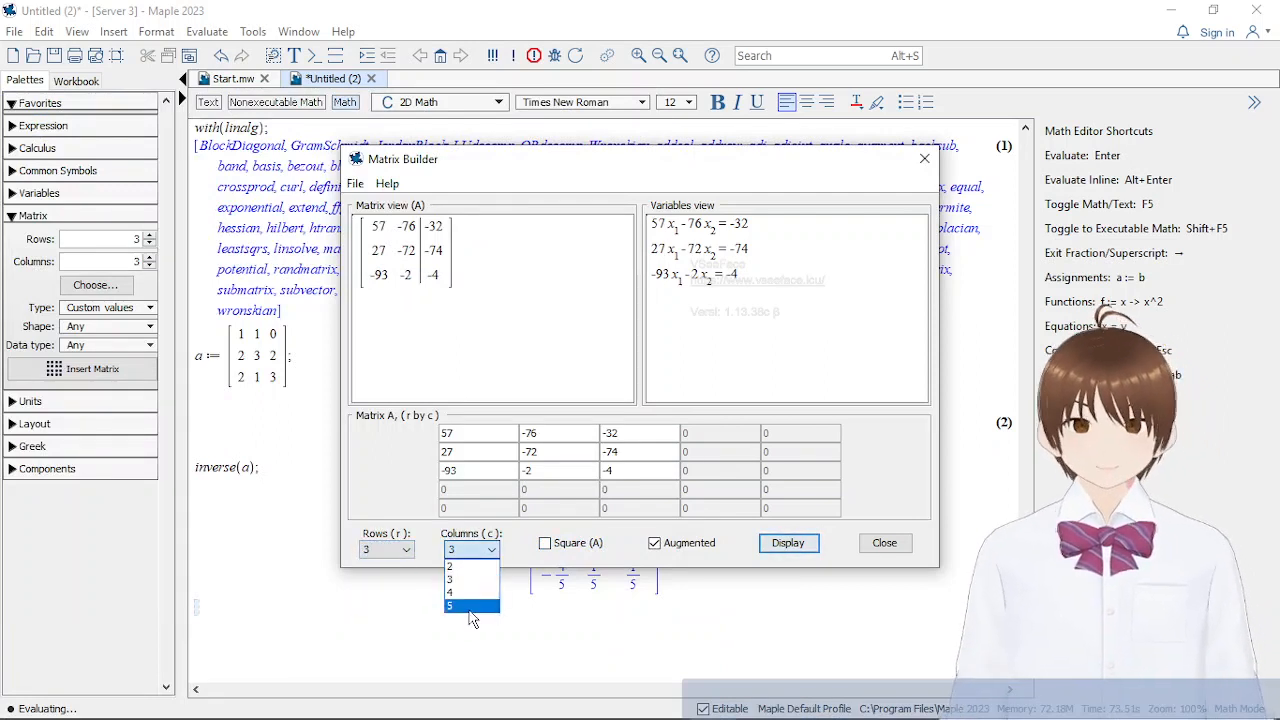
{"action": "left_click", "coordinate": [472, 617]}
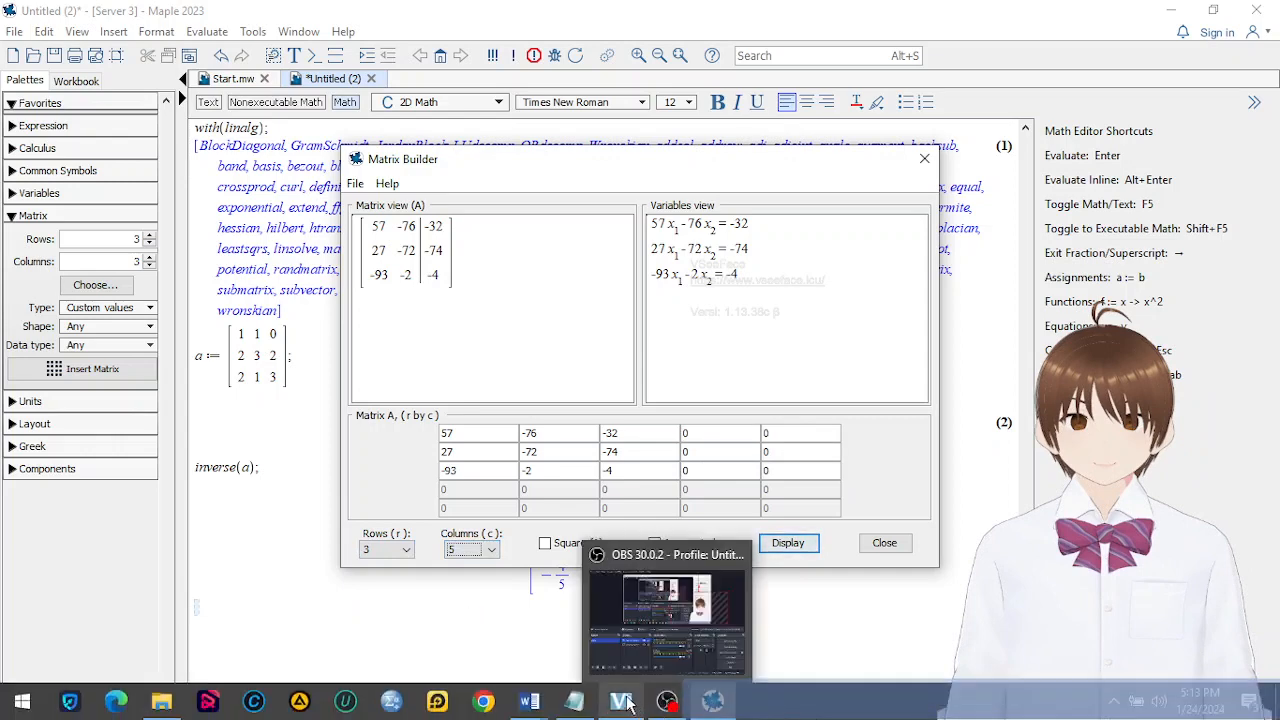
{"action": "mouse_move", "coordinate": [560, 700]}
{"action": "mouse_move", "coordinate": [620, 660]}
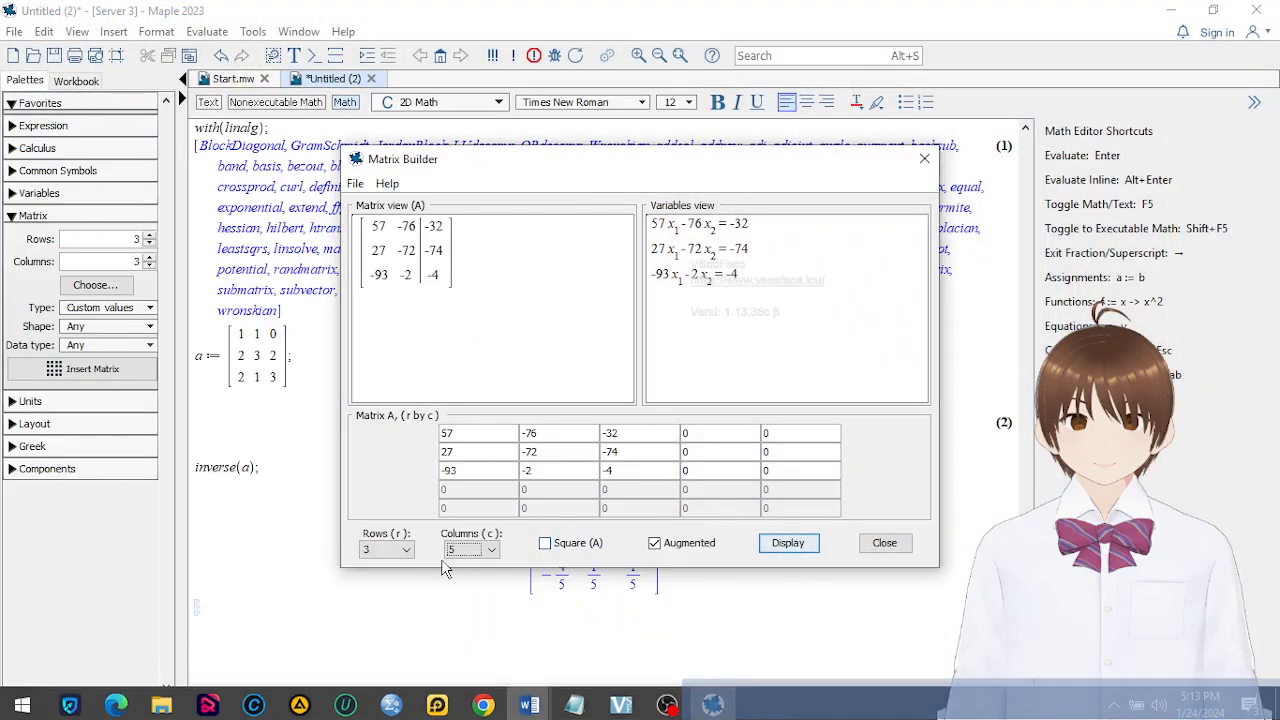
{"action": "left_click", "coordinate": [398, 550]}
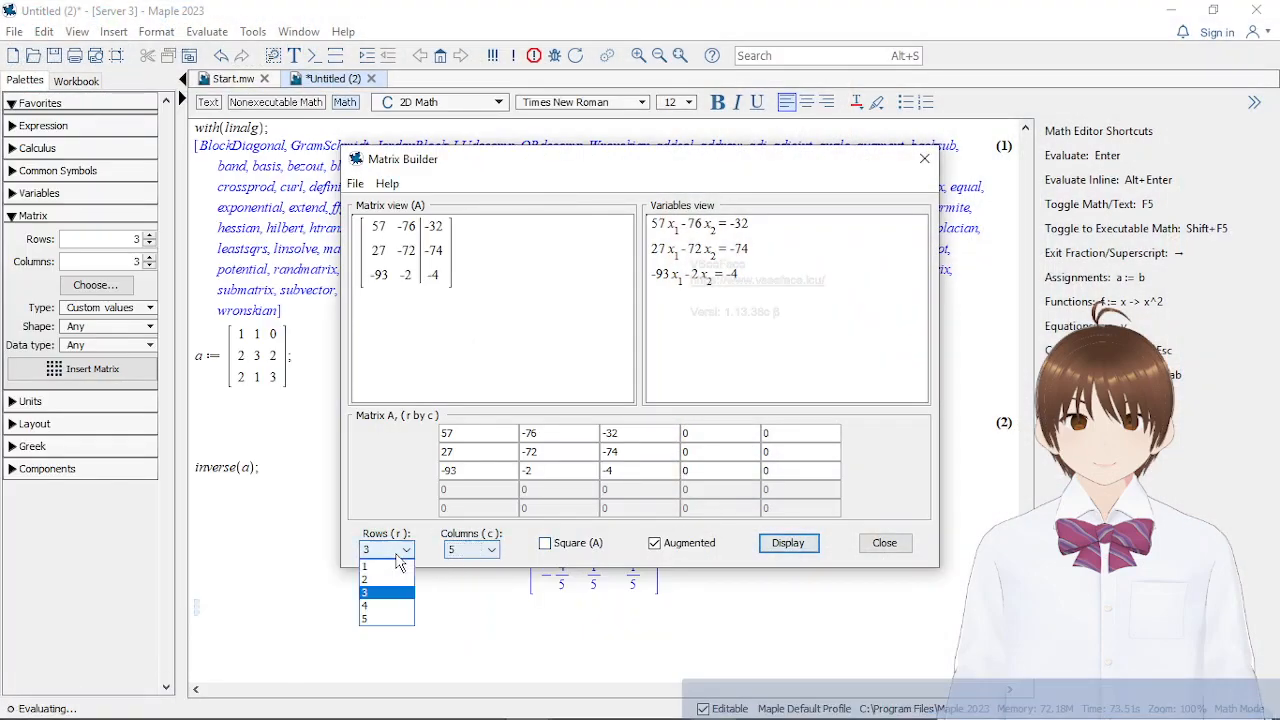
{"action": "left_click", "coordinate": [385, 605]}
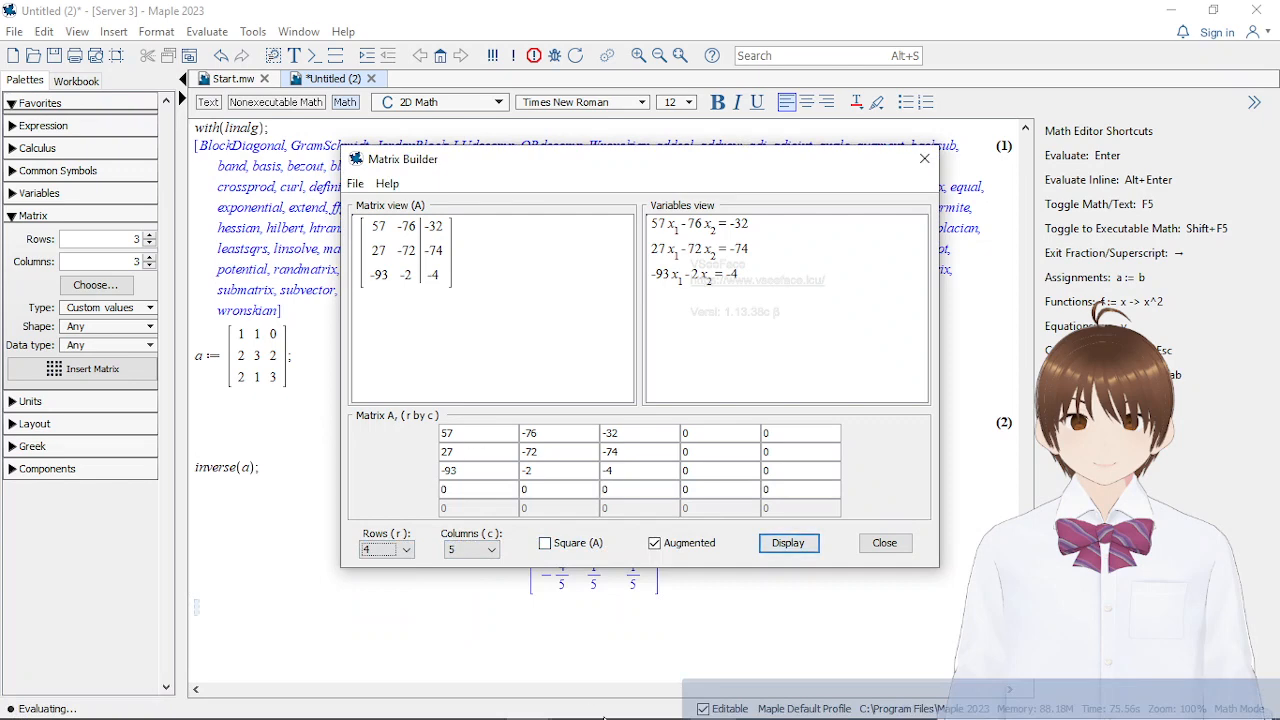
Consult exercise 7's first equation and enter its coefficients 1, -4, 2 and 3 in the matrix's first row
{"action": "mouse_move", "coordinate": [633, 710]}
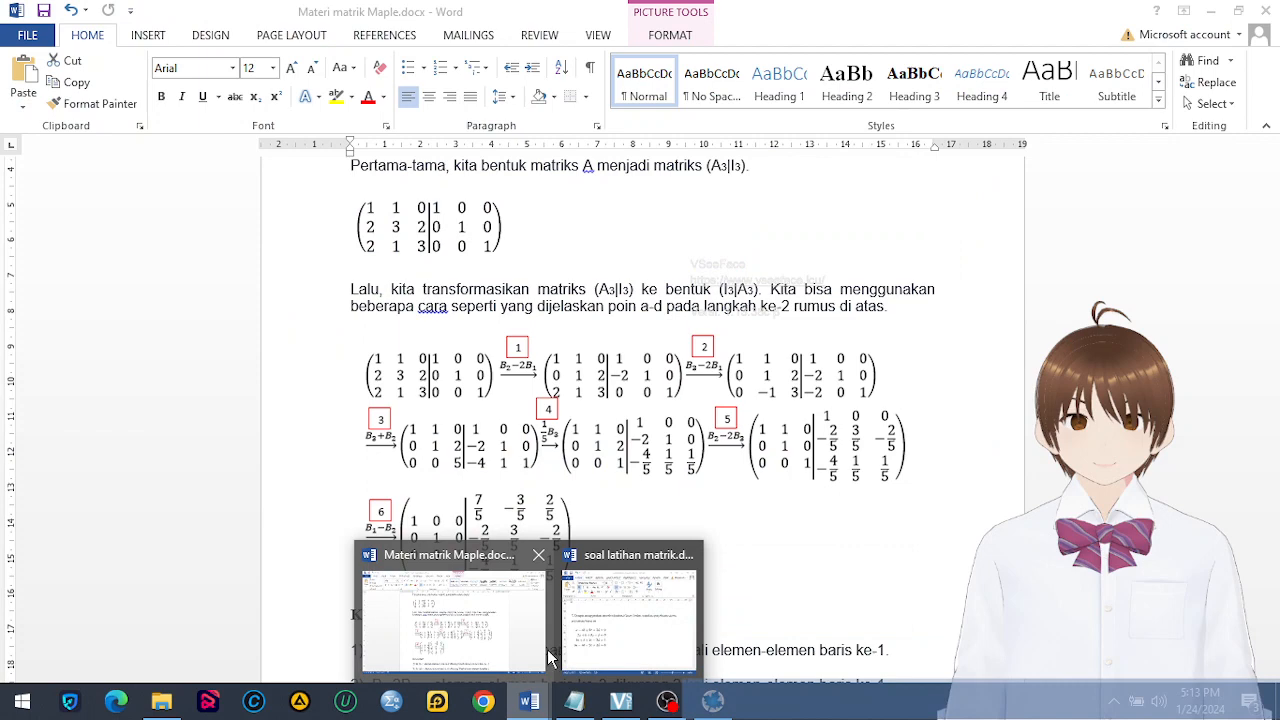
{"action": "mouse_move", "coordinate": [600, 655]}
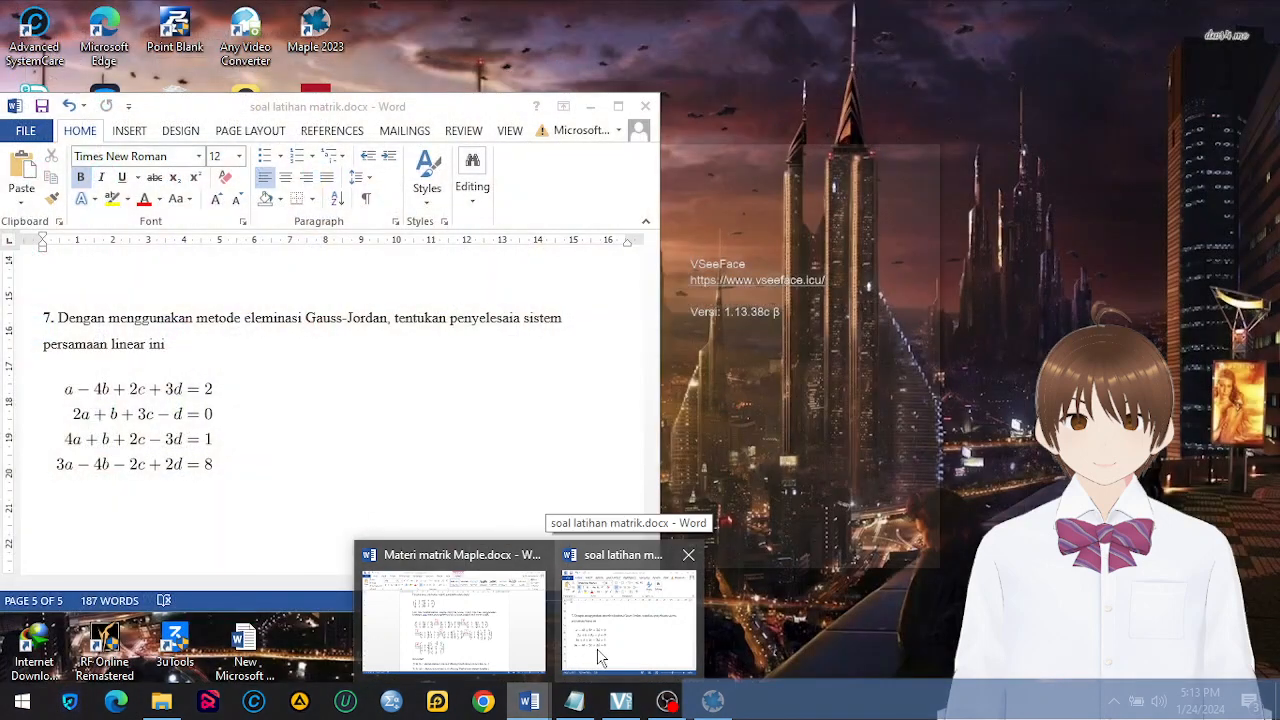
{"action": "left_click", "coordinate": [713, 703]}
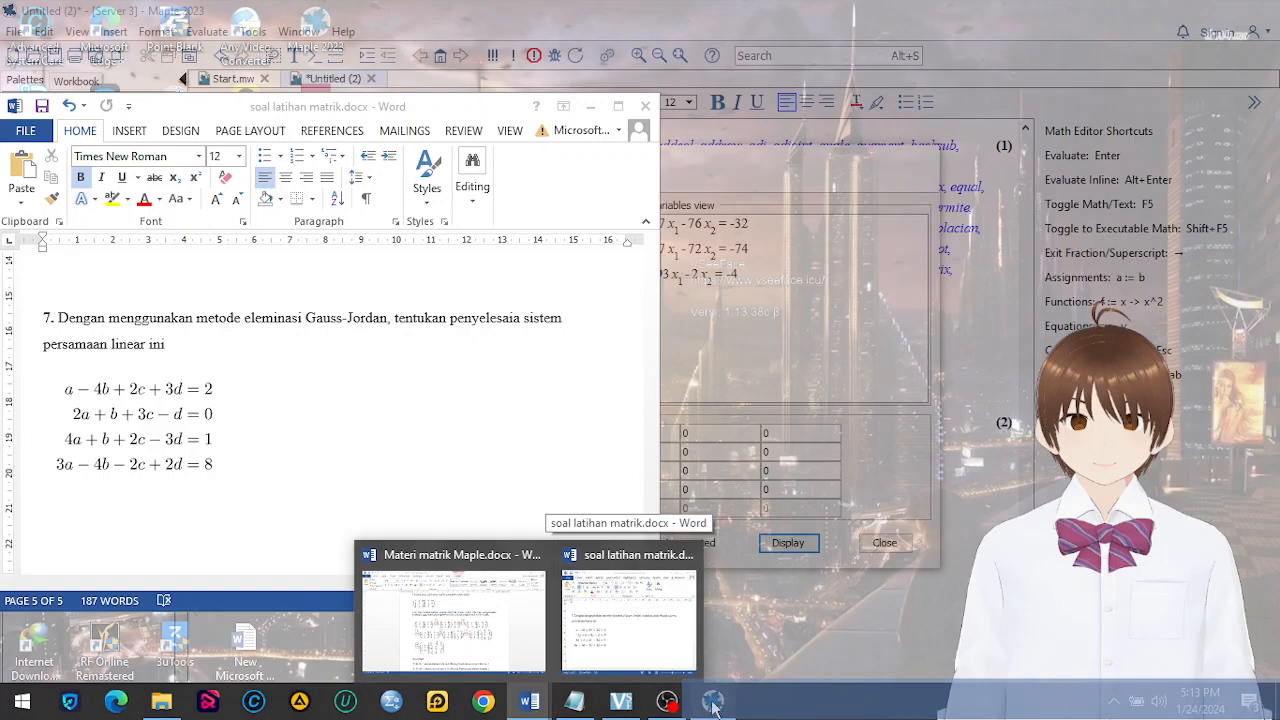
{"action": "left_click_drag", "start_coordinate": [484, 434], "coordinate": [408, 434]}
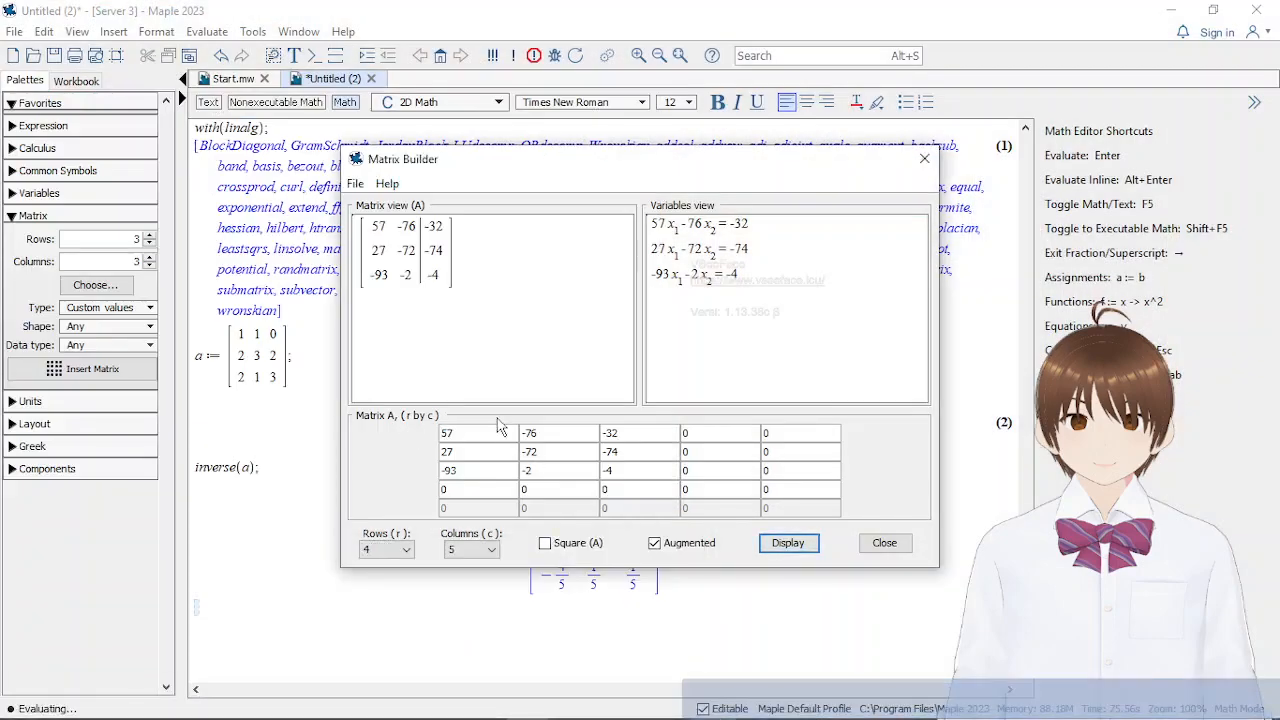
{"action": "key", "text": "Tab"}
{"action": "type", "text": "1"}
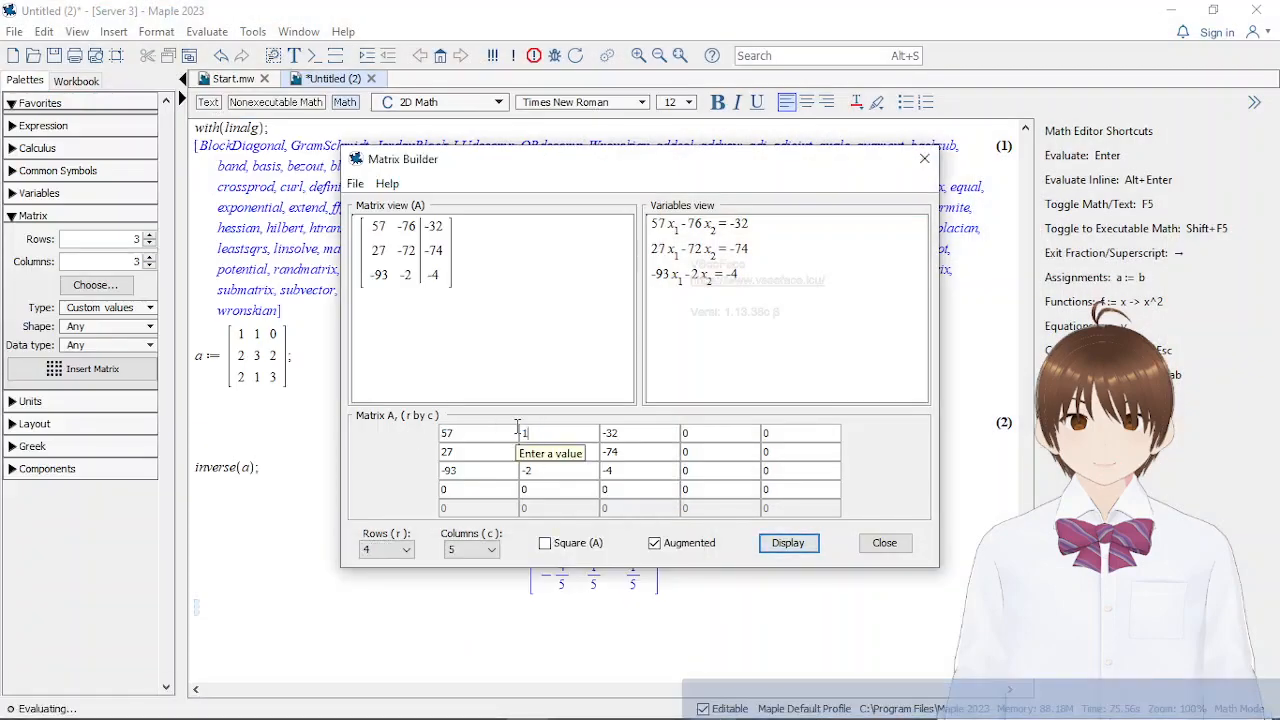
{"action": "left_click", "coordinate": [470, 438]}
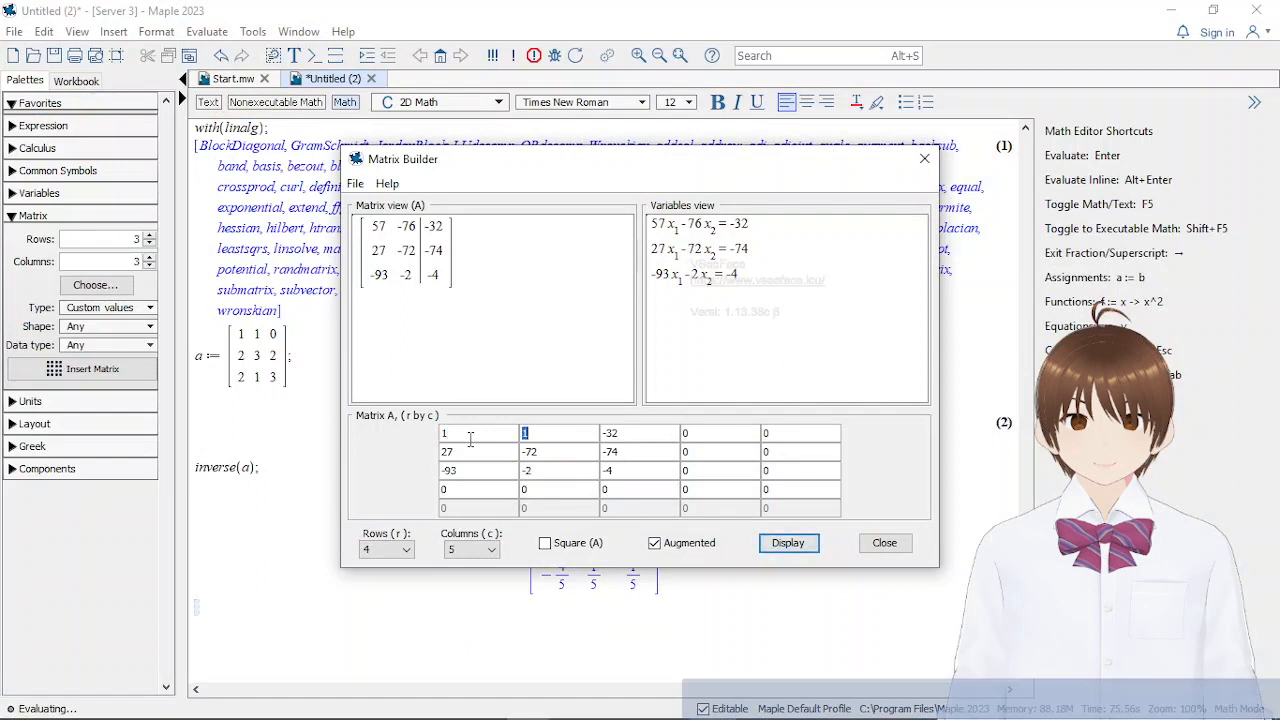
{"action": "type", "text": "-4"}
{"action": "key", "text": "Tab"}
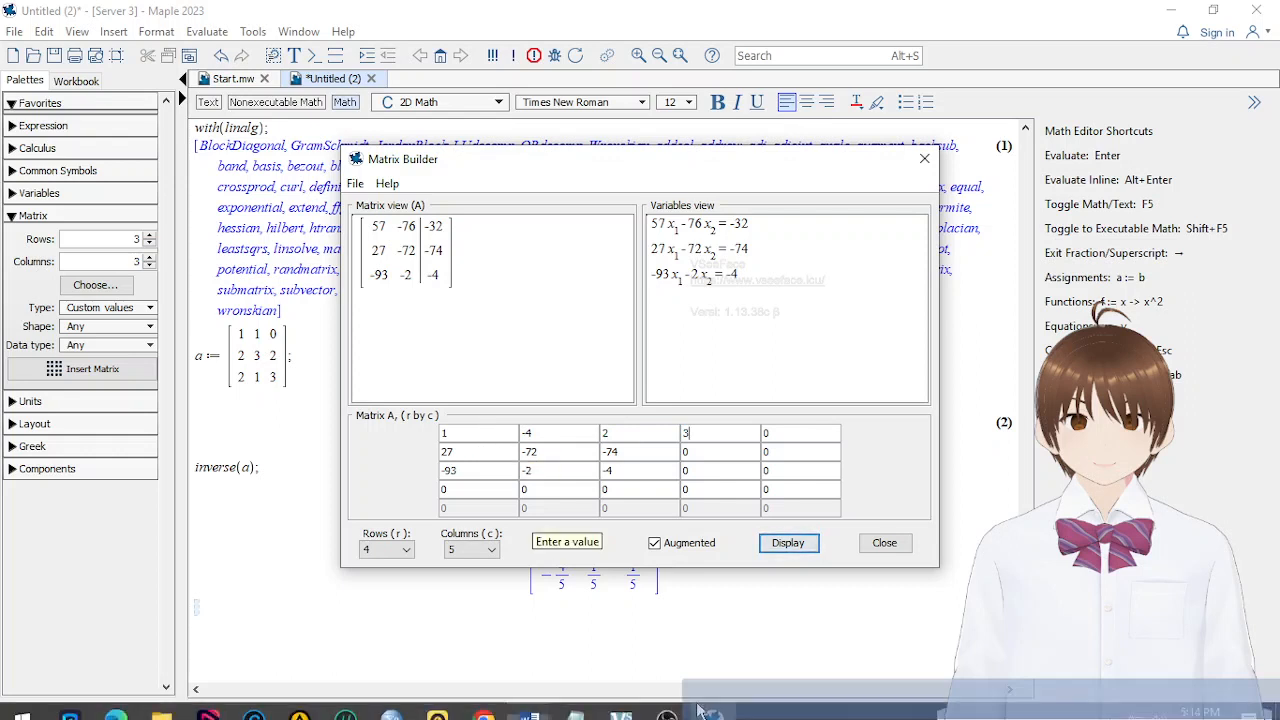
Enter the first equation's constant 2 in the last column and refresh the matrix and variables views
{"action": "mouse_move", "coordinate": [707, 706]}
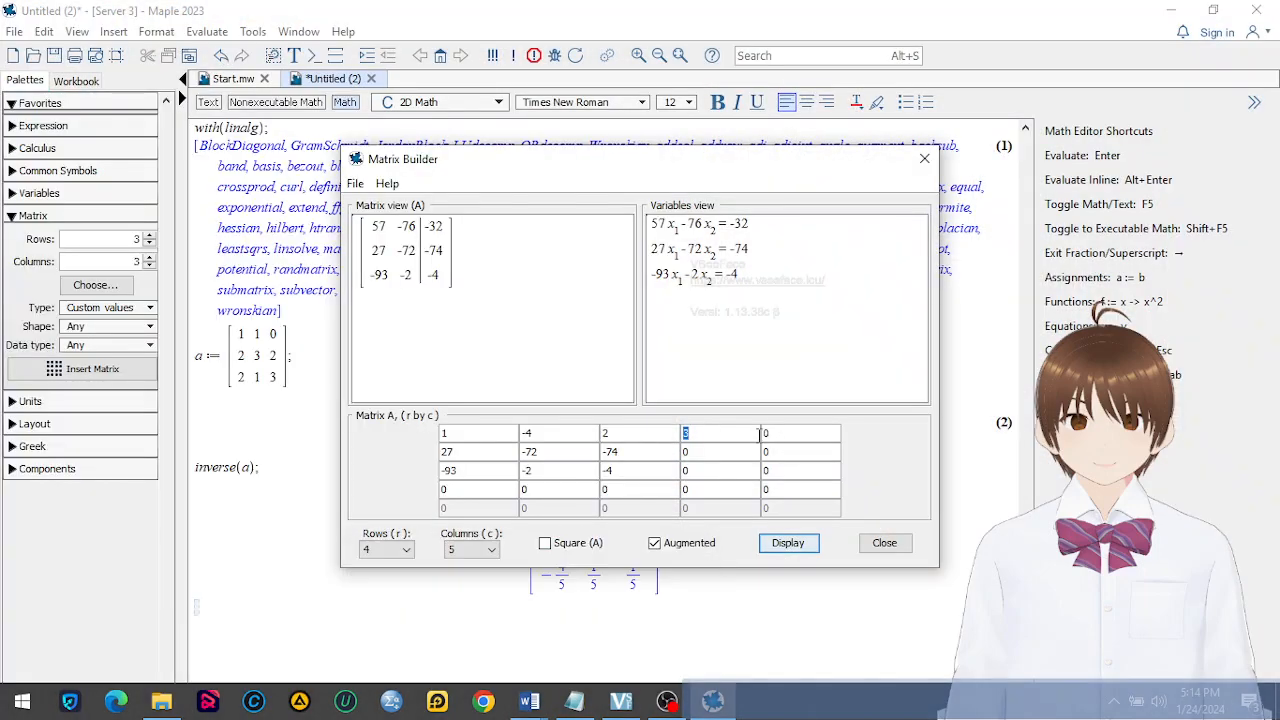
{"action": "left_click", "coordinate": [764, 432]}
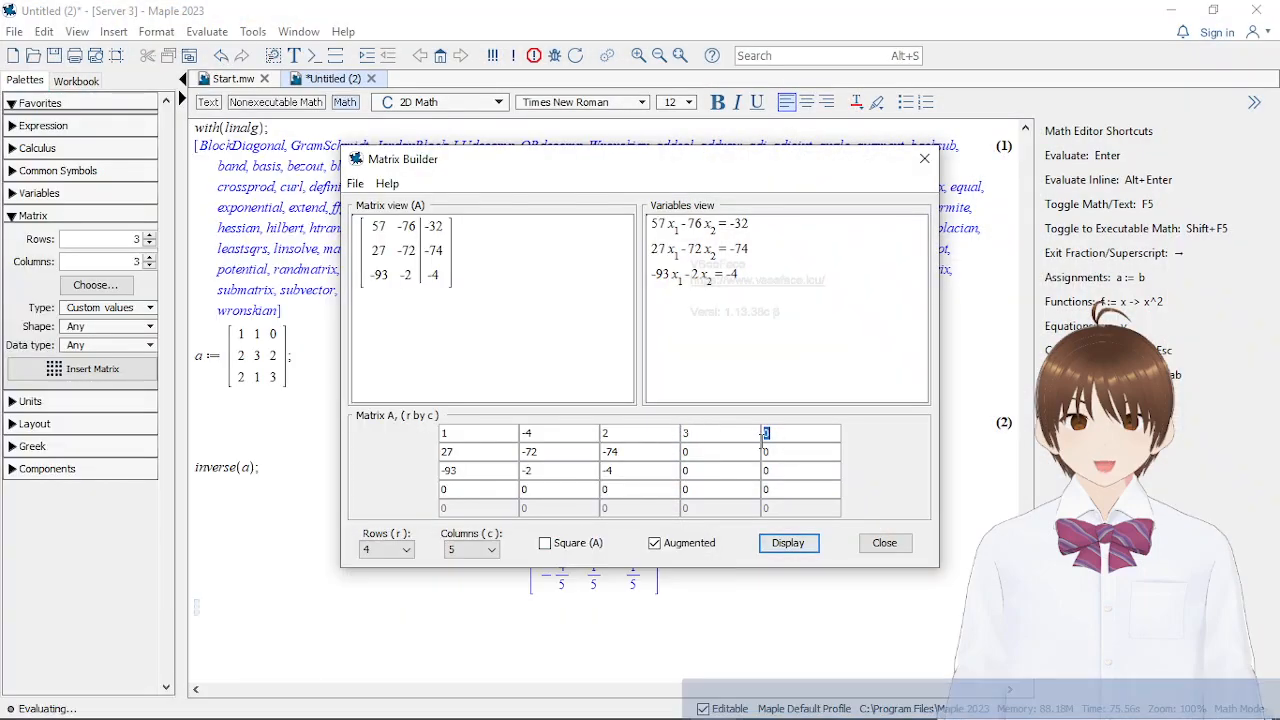
{"action": "type", "text": "2"}
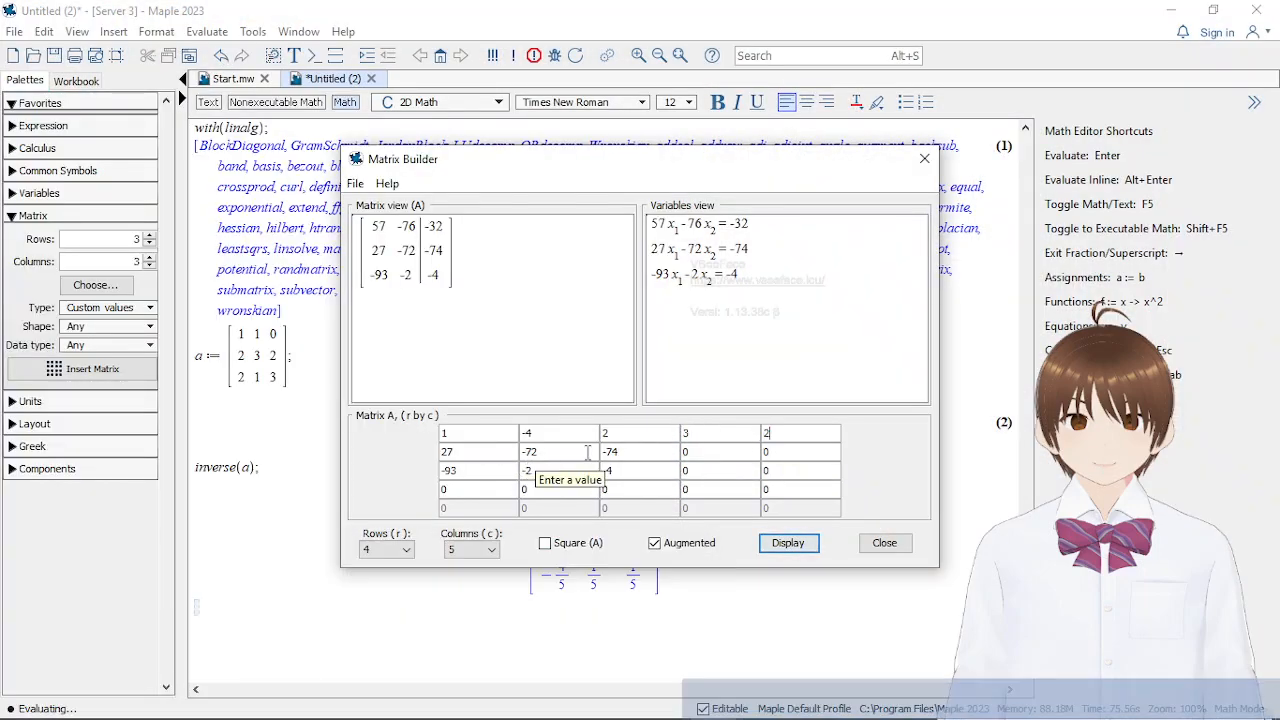
{"action": "left_click", "coordinate": [784, 543]}
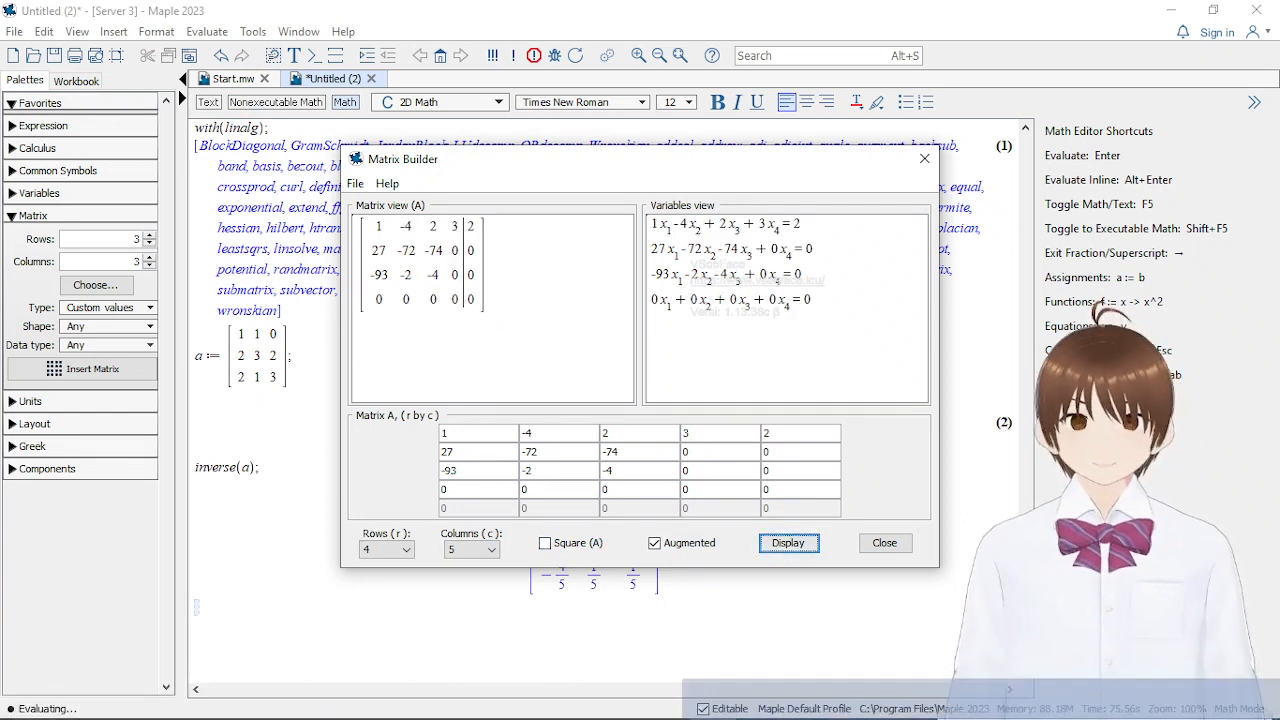
Consult exercise 7's second equation and enter its coefficients 2, 1, 3 and -1 in the matrix's second row
{"action": "mouse_move", "coordinate": [529, 700]}
{"action": "mouse_move", "coordinate": [605, 627]}
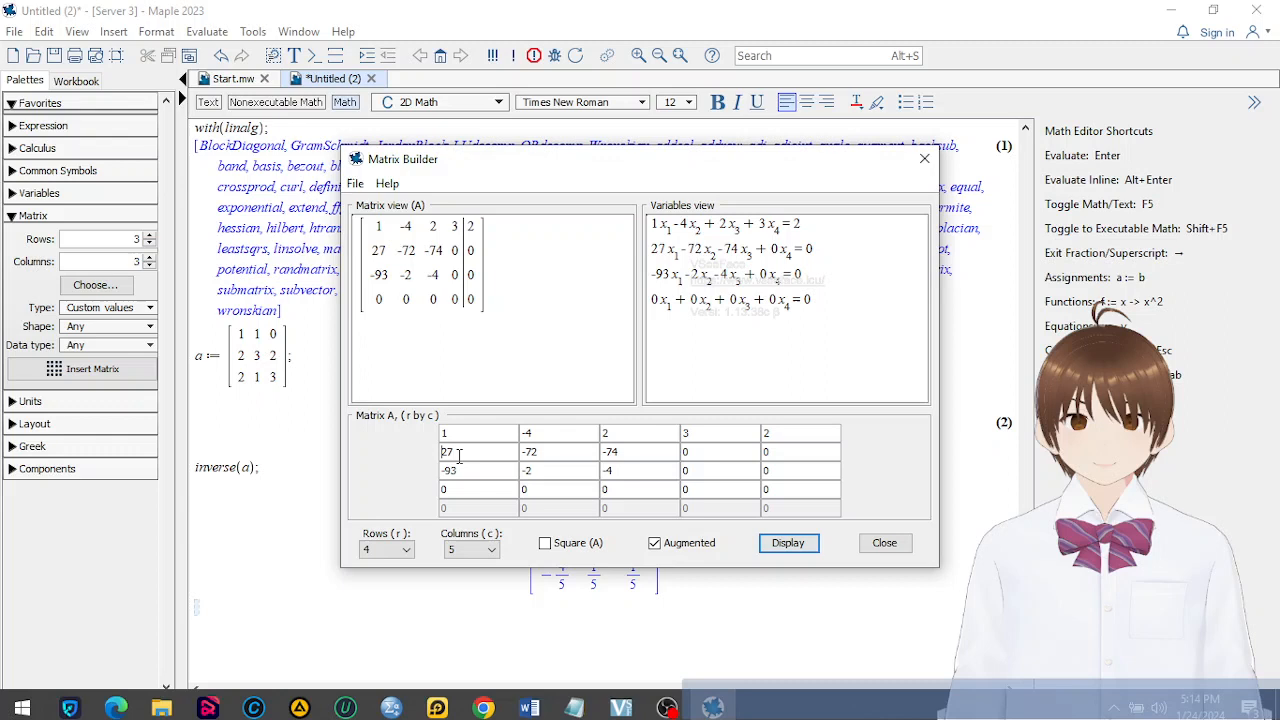
{"action": "left_click_drag", "start_coordinate": [459, 453], "coordinate": [424, 457]}
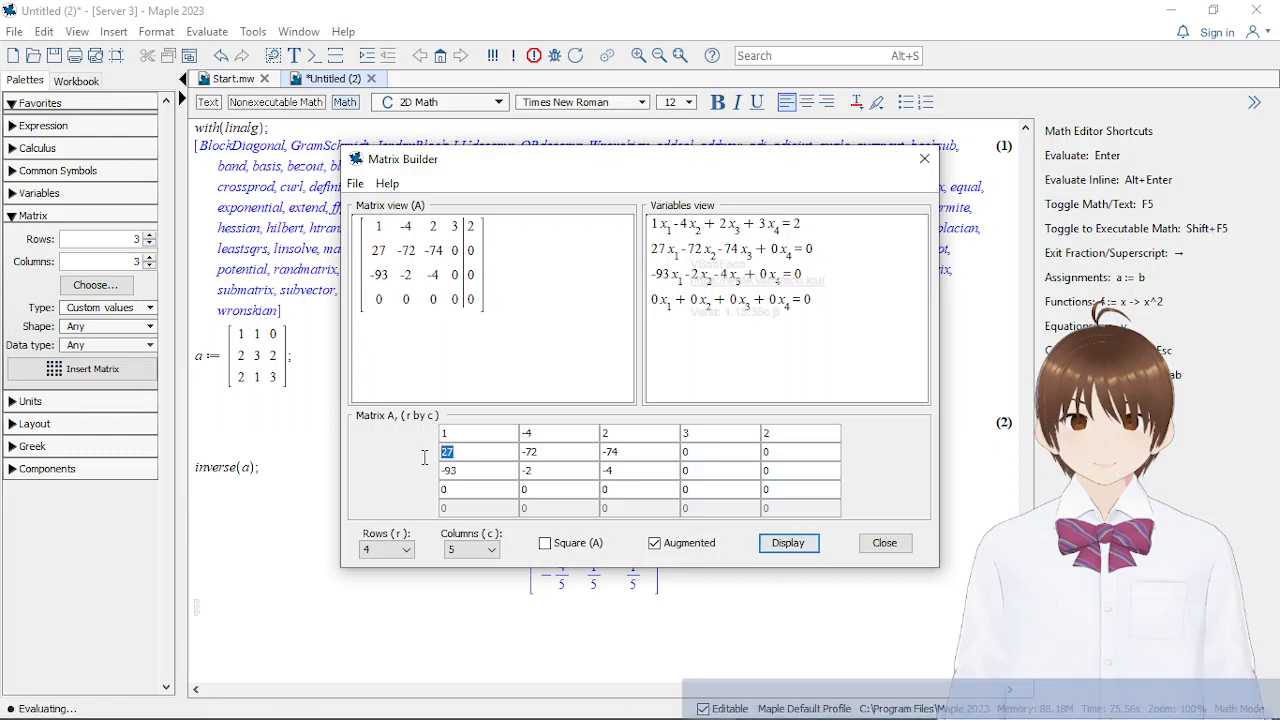
{"action": "type", "text": "2"}
{"action": "key", "text": "Tab"}
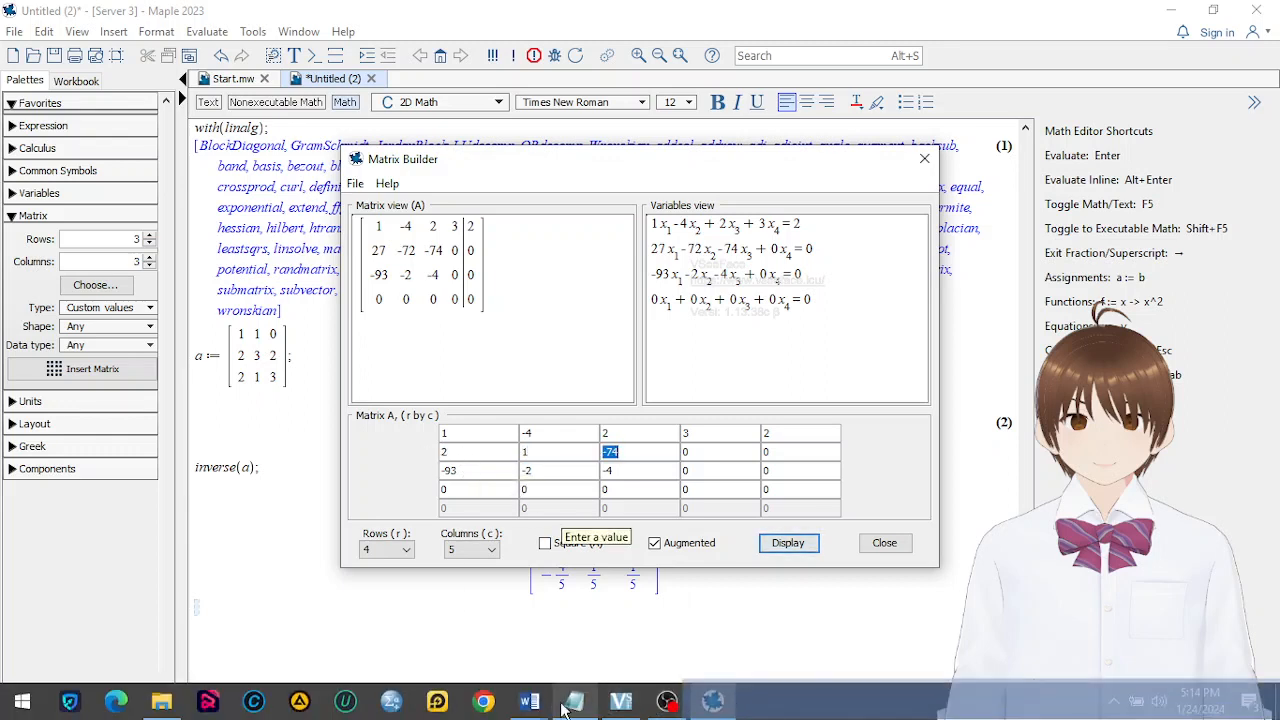
{"action": "mouse_move", "coordinate": [529, 706]}
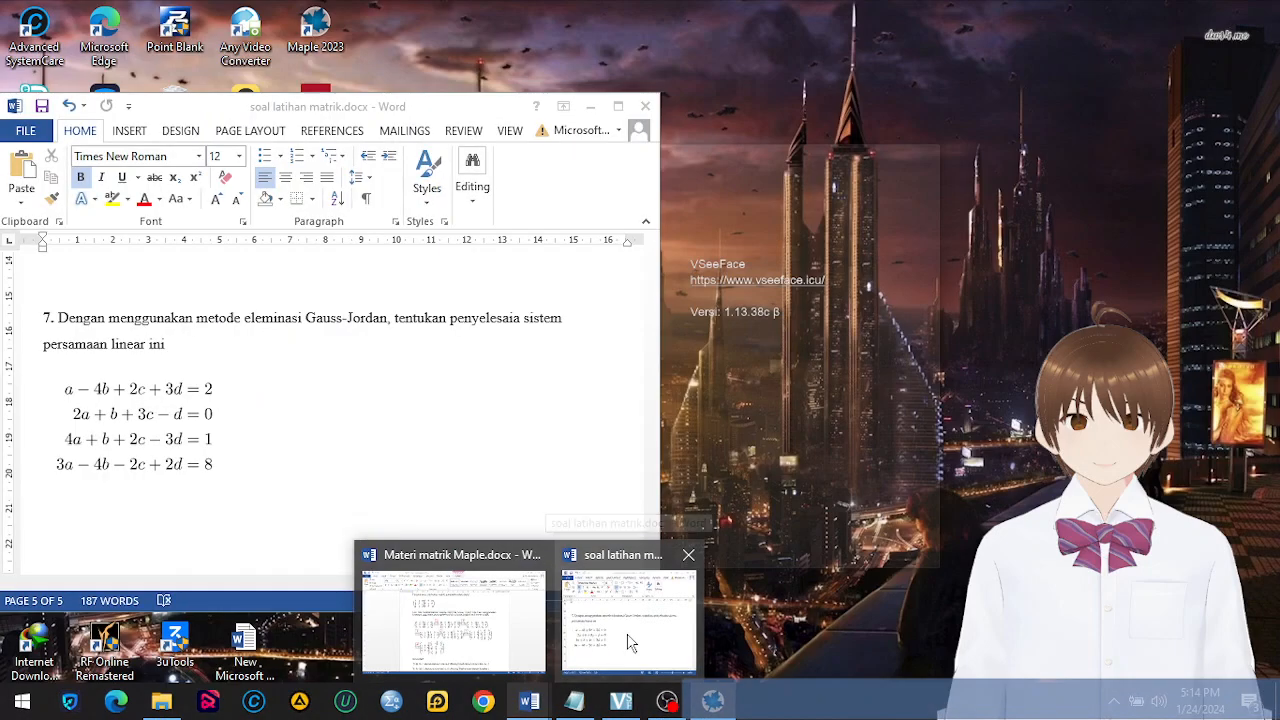
{"action": "type", "text": "3"}
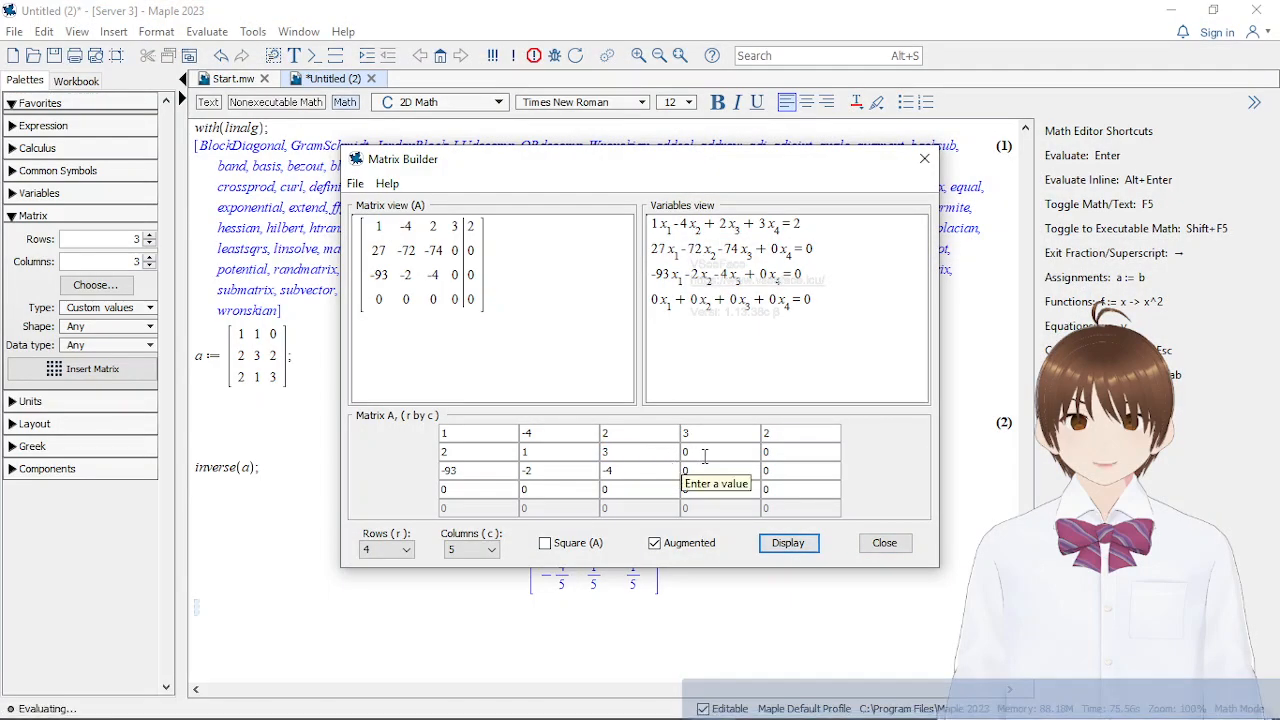
{"action": "key", "text": "BackSpace"}
{"action": "type", "text": "-1"}
{"action": "key", "text": "Tab"}
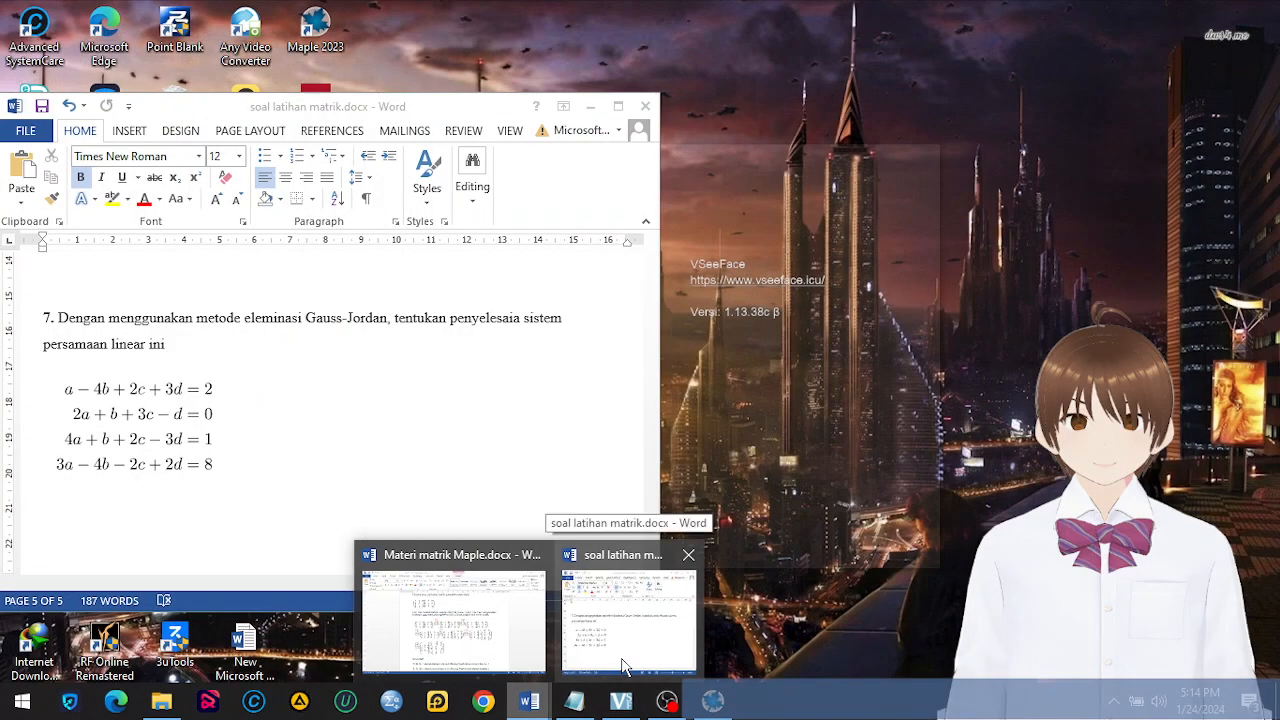
Check the equations' constants in soal latihan matrik.docx and fill the last column with 1 in row three and 8 in row four
{"action": "left_click", "coordinate": [622, 665]}
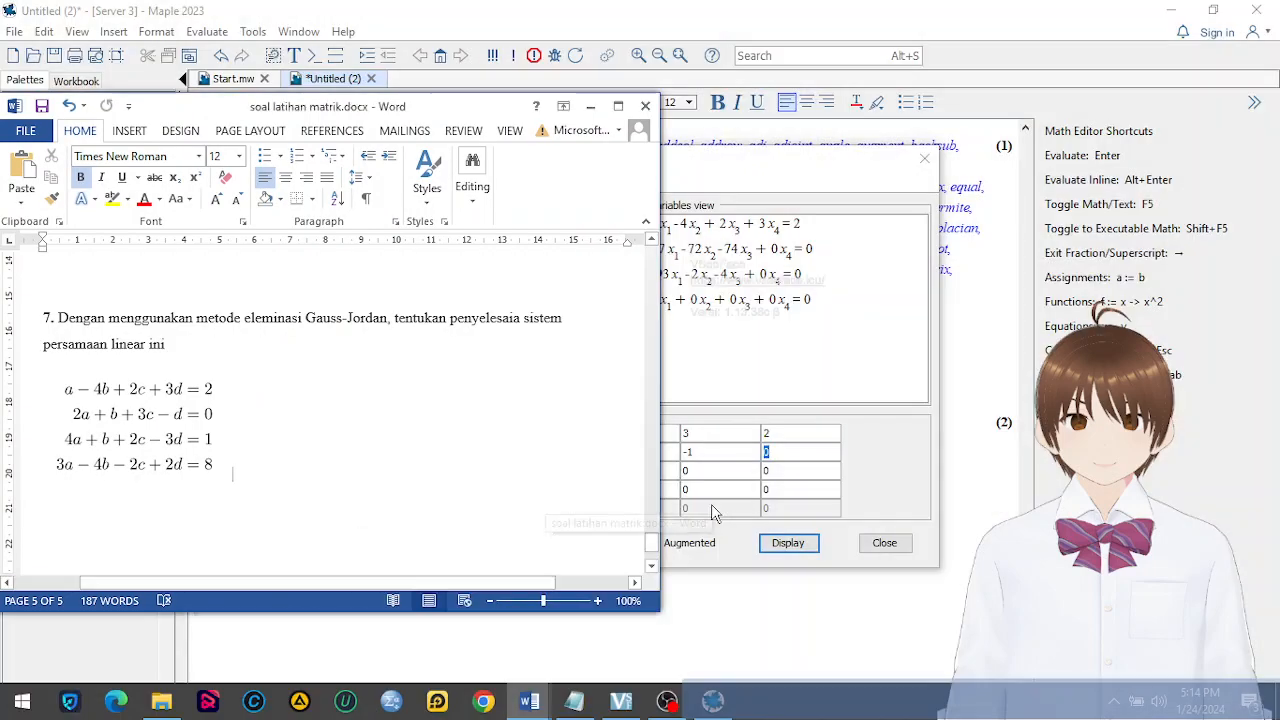
{"action": "left_click", "coordinate": [789, 456]}
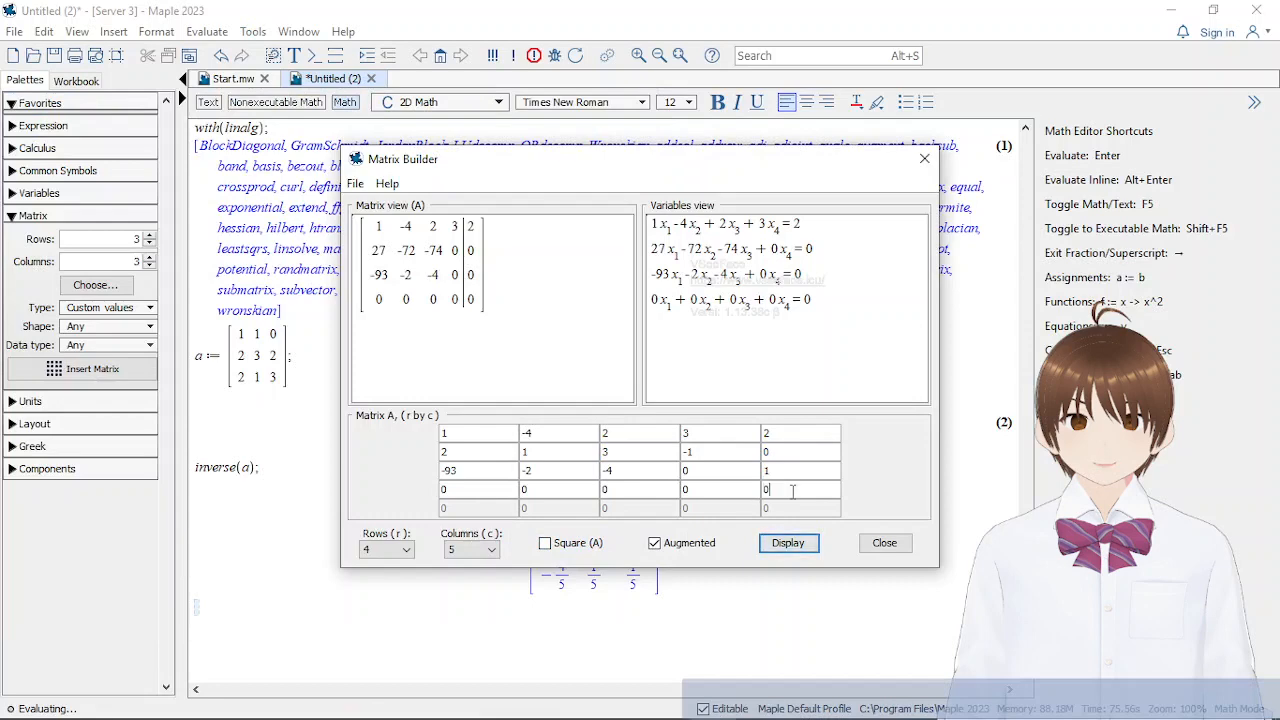
{"action": "left_click_drag", "start_coordinate": [793, 491], "coordinate": [761, 491]}
{"action": "type", "text": "8"}
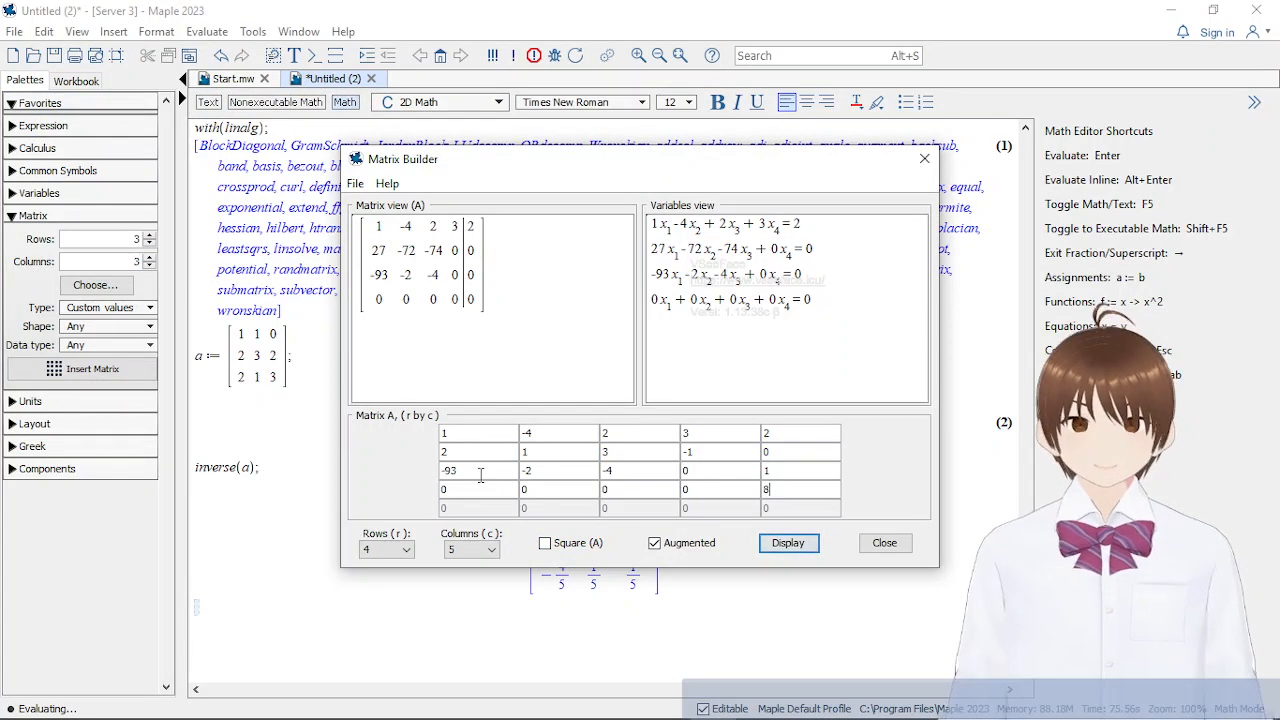
Consult exercise 7's third equation and enter its coefficients 4, 1, 2 and -3 in the matrix's third row
{"action": "left_click_drag", "start_coordinate": [481, 475], "coordinate": [441, 472]}
{"action": "mouse_move", "coordinate": [529, 701]}
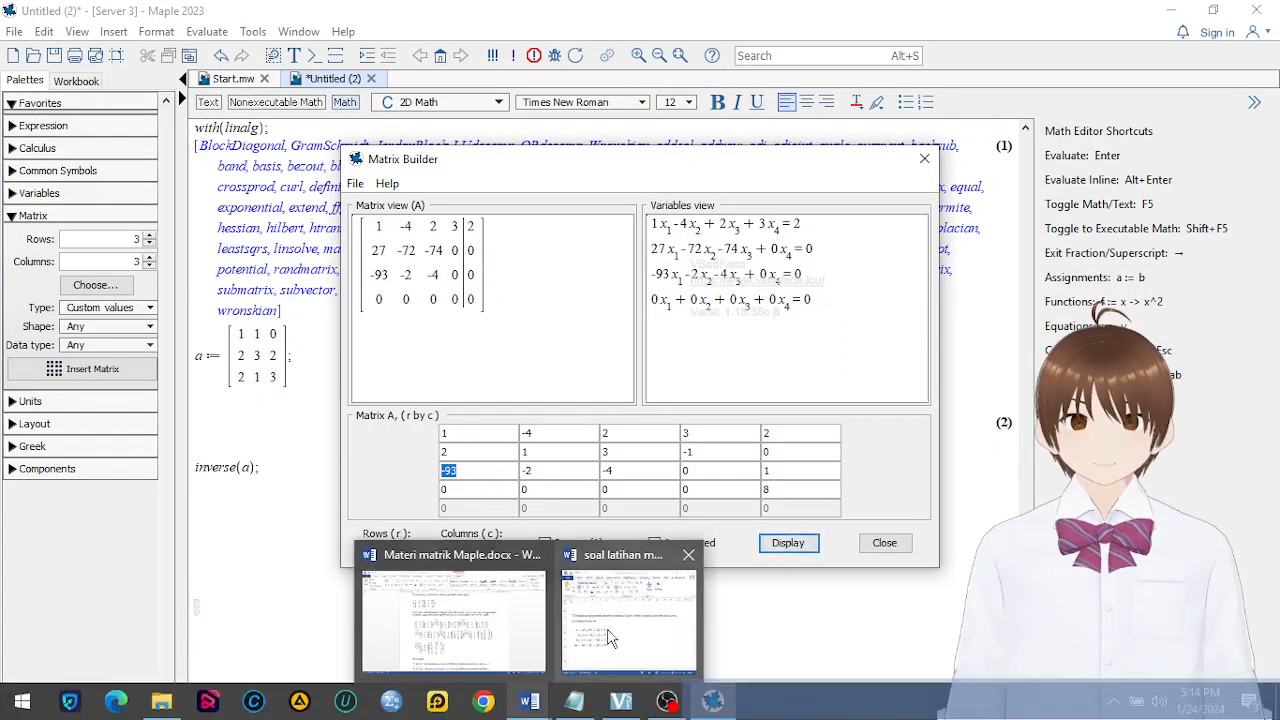
{"action": "mouse_move", "coordinate": [612, 638]}
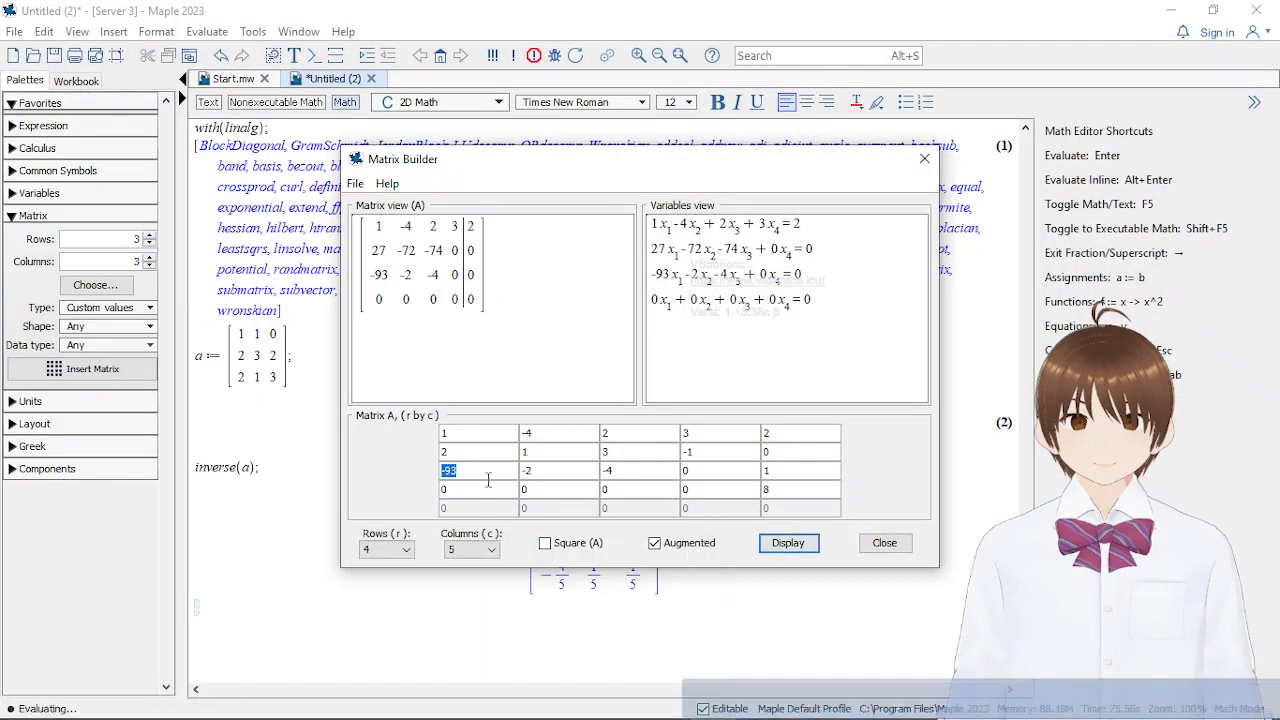
{"action": "type", "text": "4"}
{"action": "left_click_drag", "start_coordinate": [520, 480], "coordinate": [538, 477]}
{"action": "type", "text": "-3"}
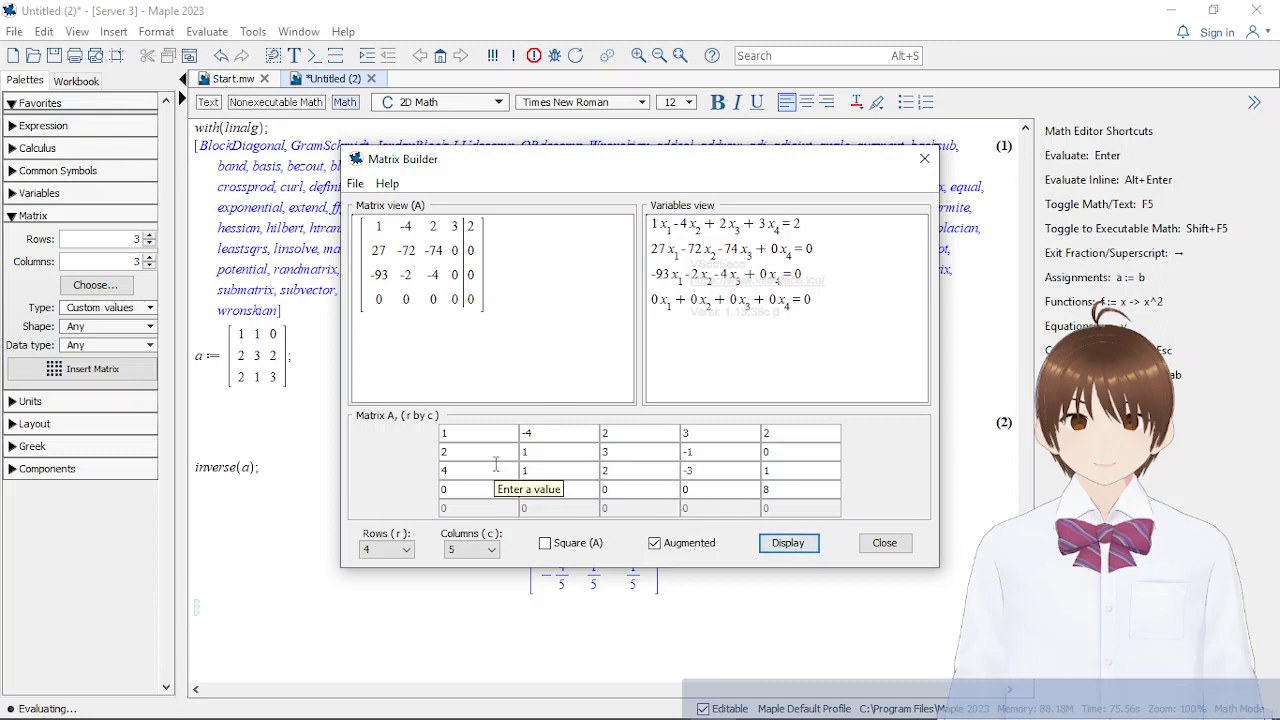
Consult exercise 7's fourth equation and enter its coefficients 3, -4, -2 and 2 in the matrix's fourth row
{"action": "left_click_drag", "start_coordinate": [478, 488], "coordinate": [438, 490]}
{"action": "mouse_move", "coordinate": [529, 705]}
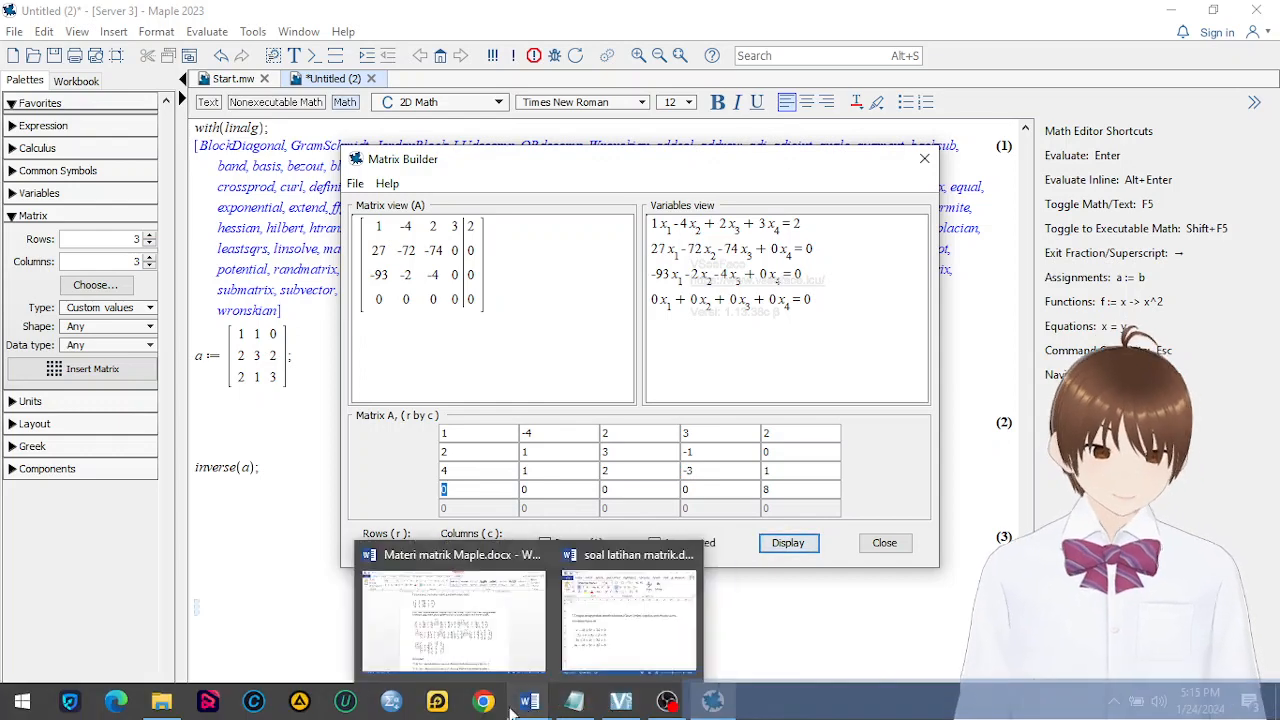
{"action": "mouse_move", "coordinate": [632, 652]}
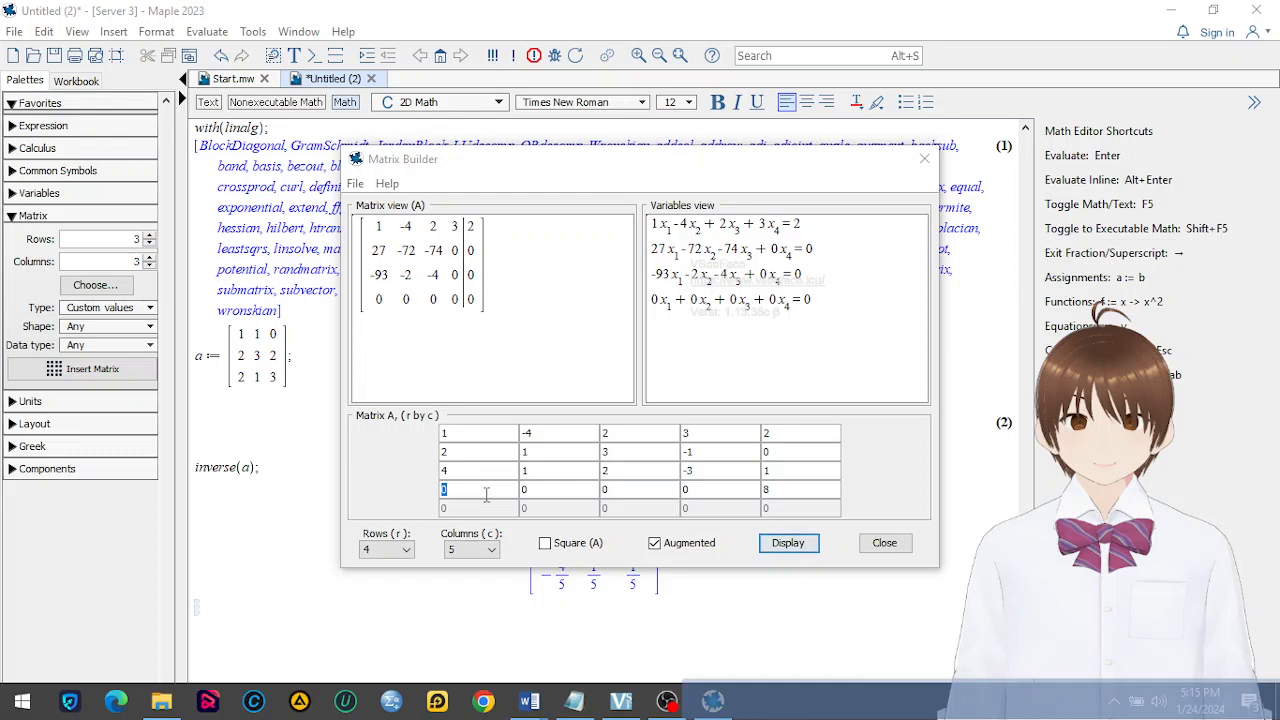
{"action": "left_click", "coordinate": [476, 489]}
{"action": "type", "text": "3"}
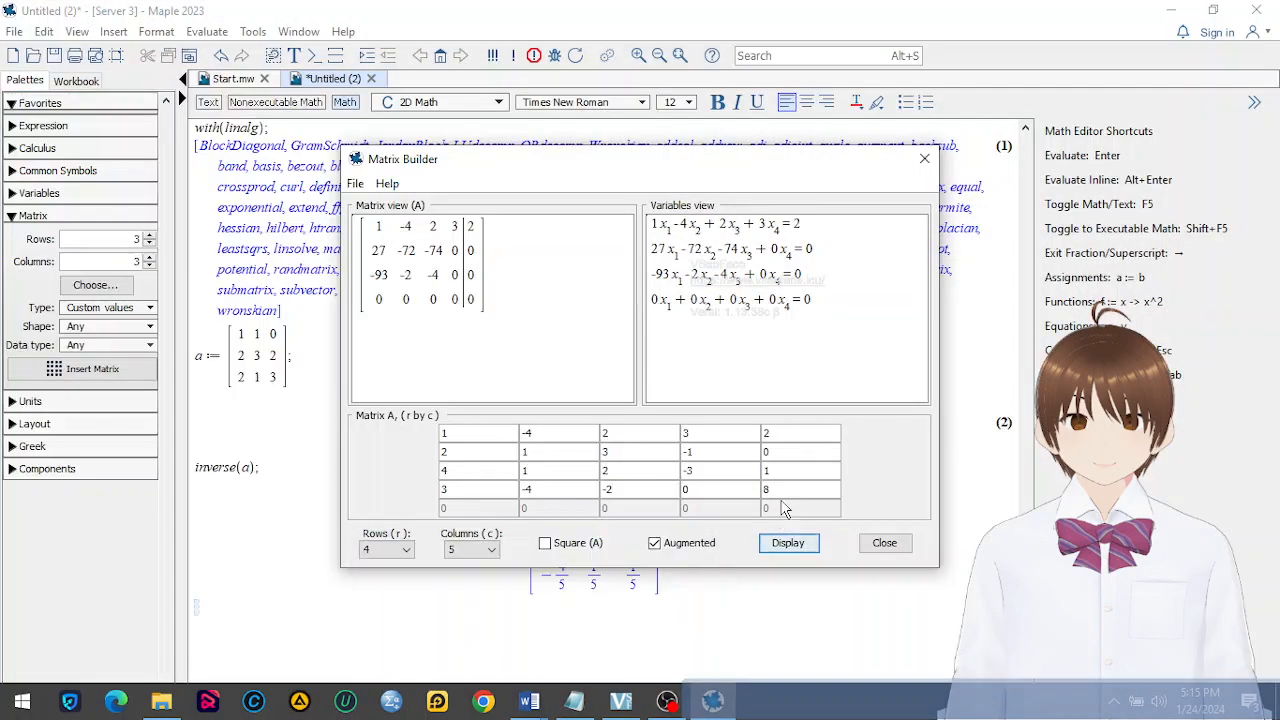
{"action": "double_click", "coordinate": [723, 489]}
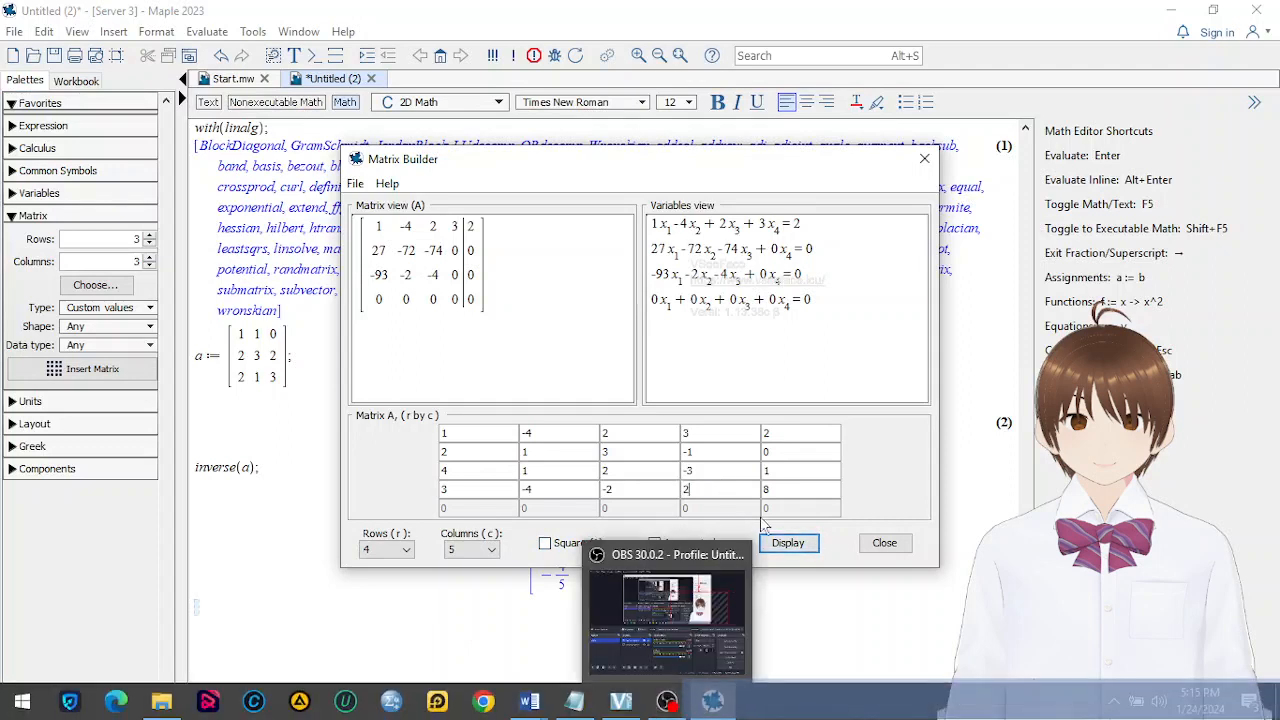
Display the completed augmented matrix, compare it with exercise 7's equations in soal latihan matrik.docx, and close the Matrix Builder
{"action": "left_click", "coordinate": [792, 544]}
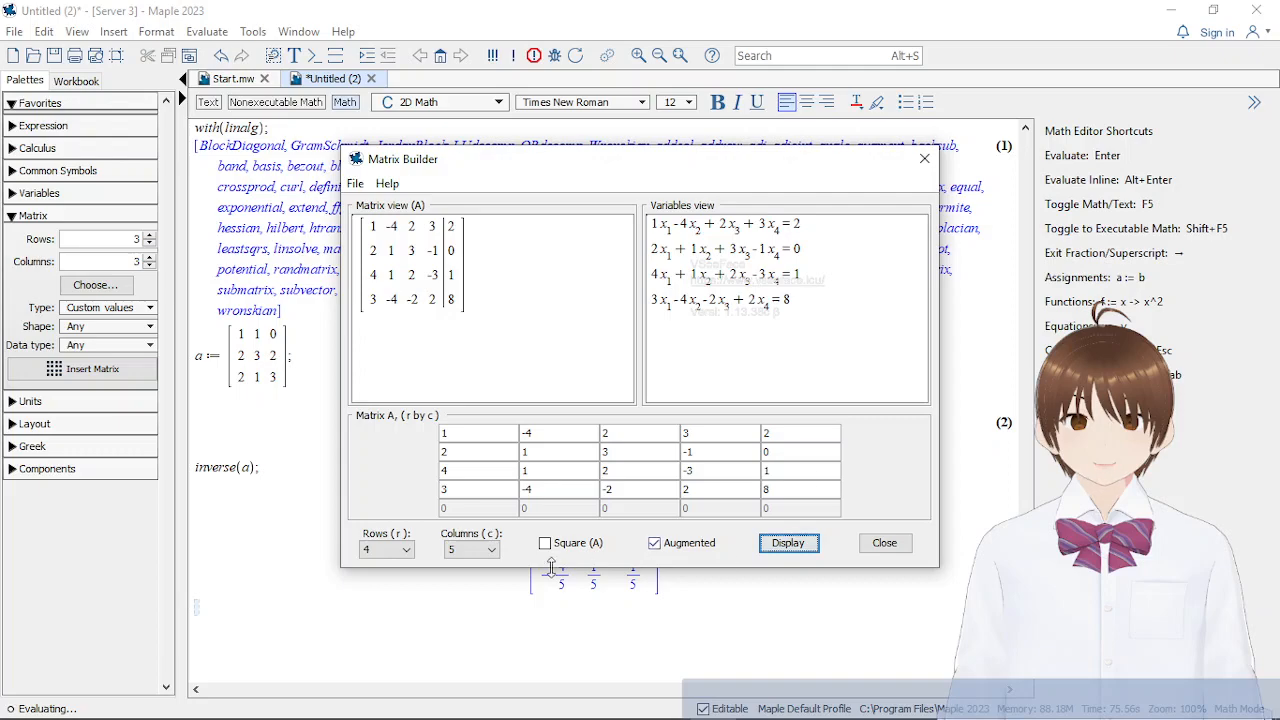
{"action": "mouse_move", "coordinate": [529, 700]}
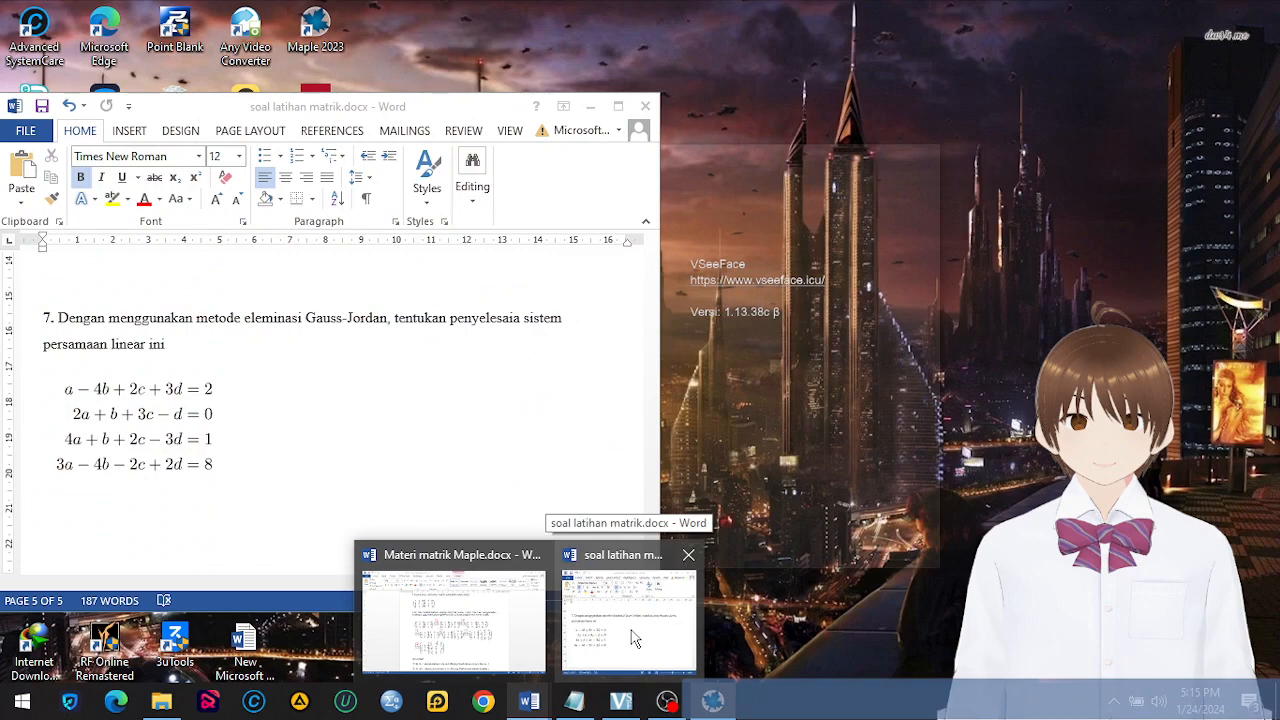
{"action": "mouse_move", "coordinate": [713, 711]}
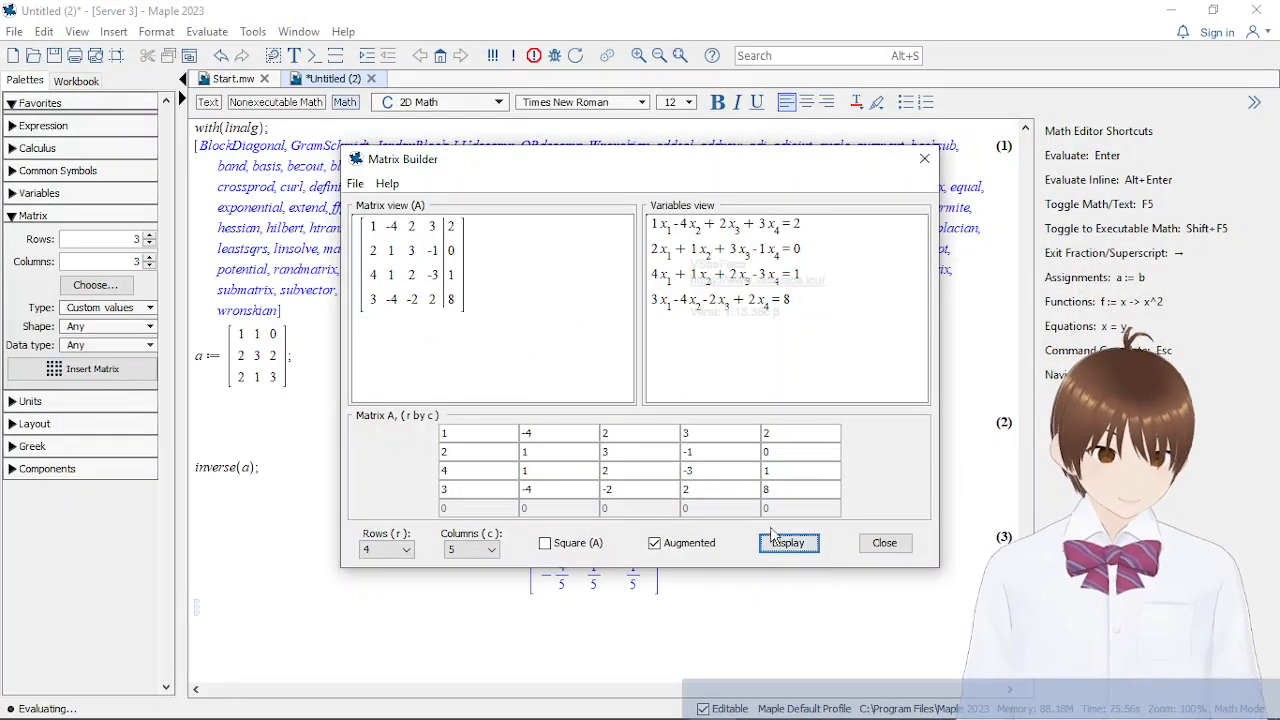
{"action": "left_click", "coordinate": [790, 548]}
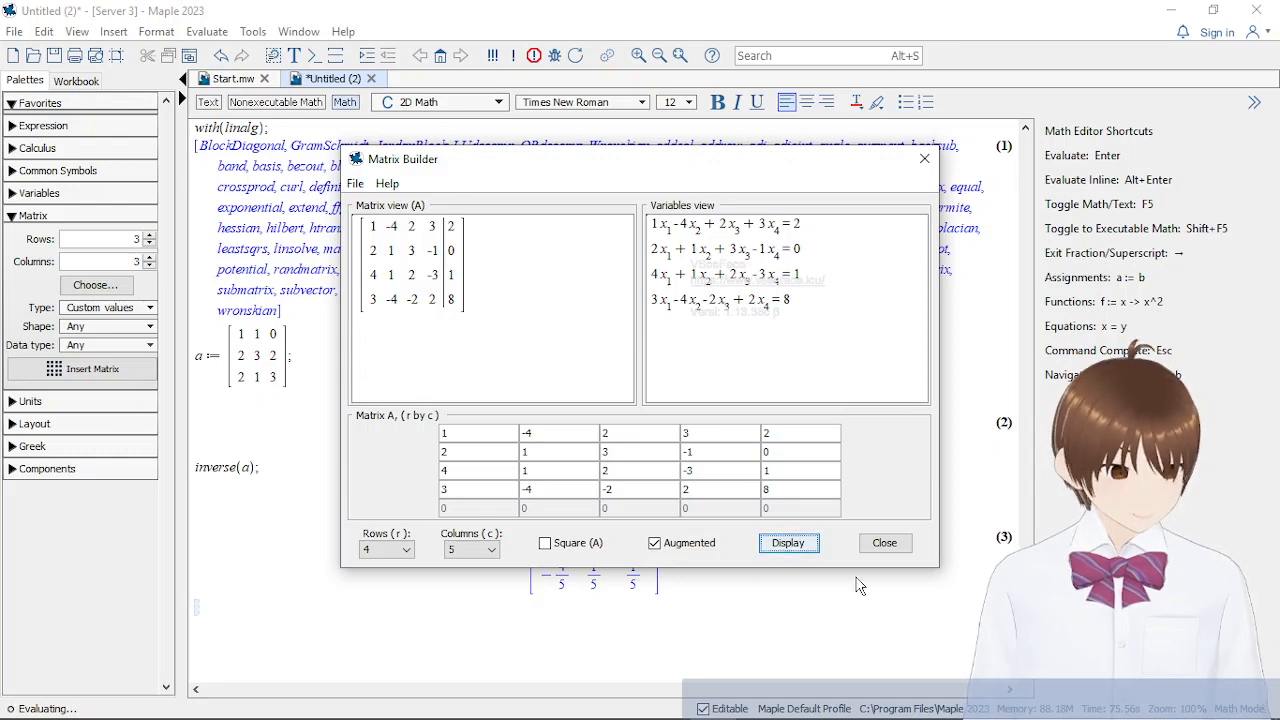
{"action": "left_click", "coordinate": [887, 549]}
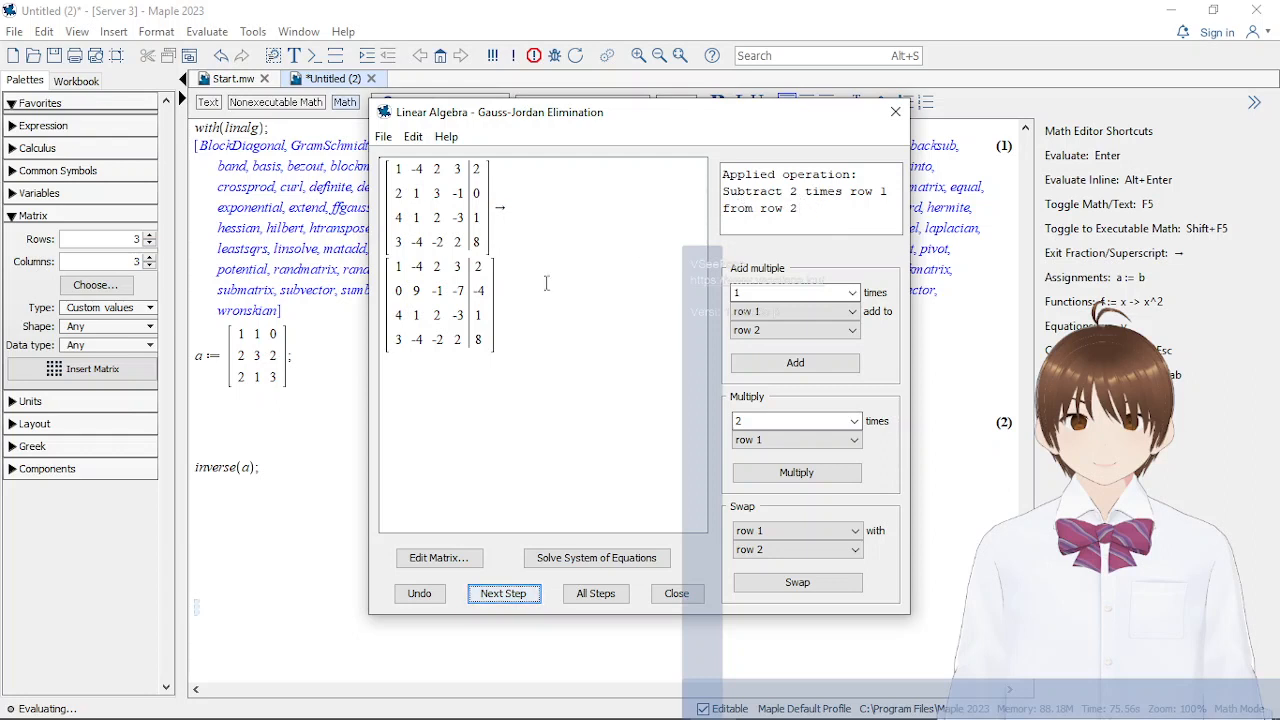
Advance the Gauss-Jordan elimination one operation at a time until columns one and two are reduced, ending with subtracting 8 times row 2 from row 4
{"action": "left_click", "coordinate": [504, 593]}
{"action": "left_click", "coordinate": [506, 593]}
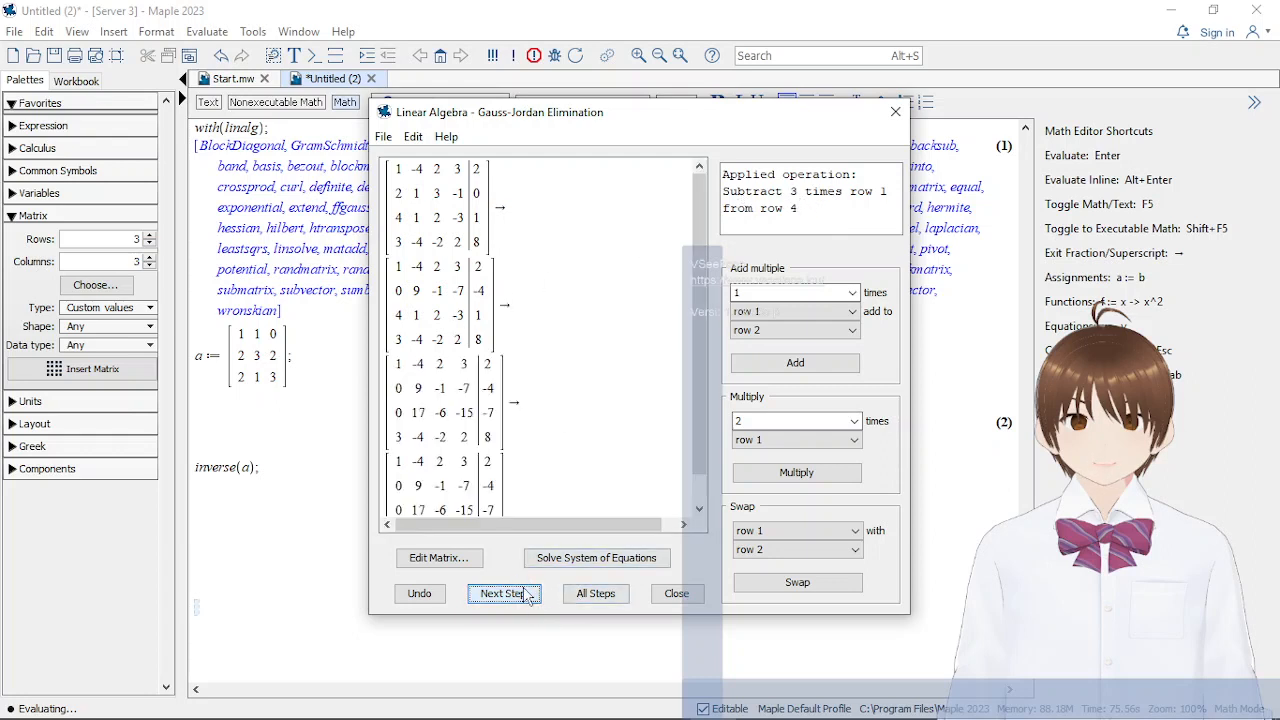
{"action": "left_click", "coordinate": [510, 594]}
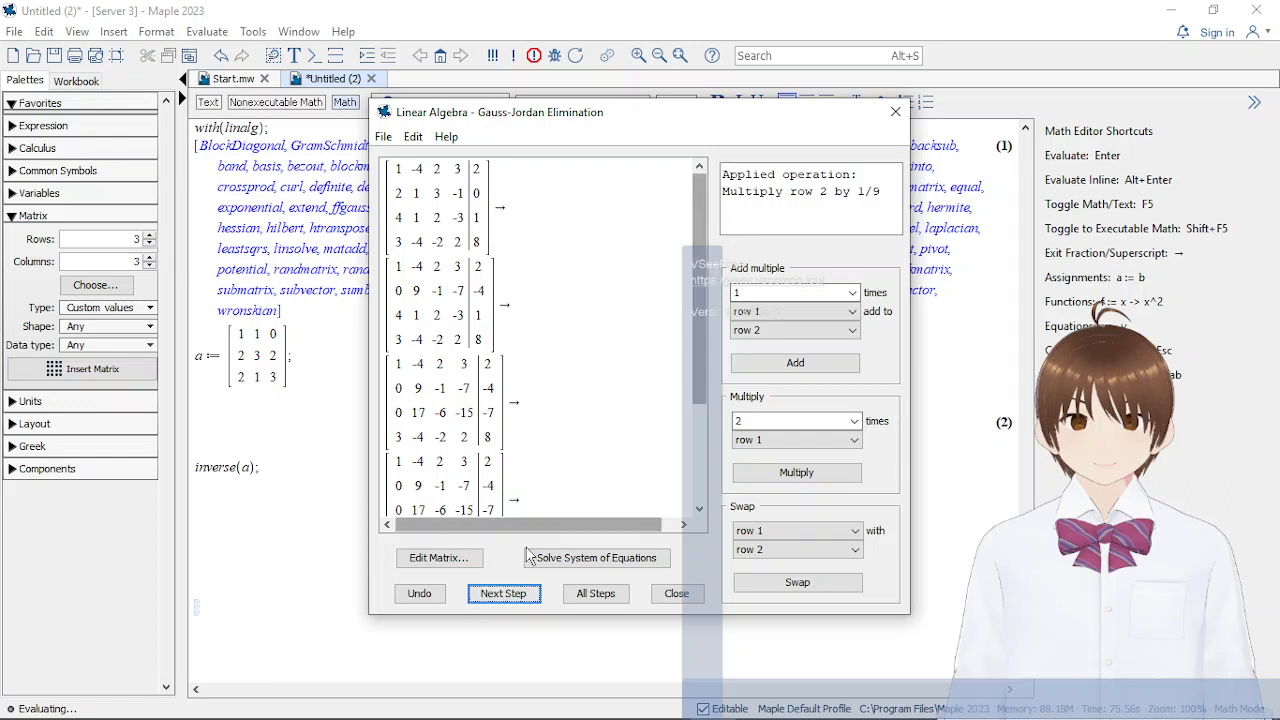
{"action": "left_click", "coordinate": [504, 593]}
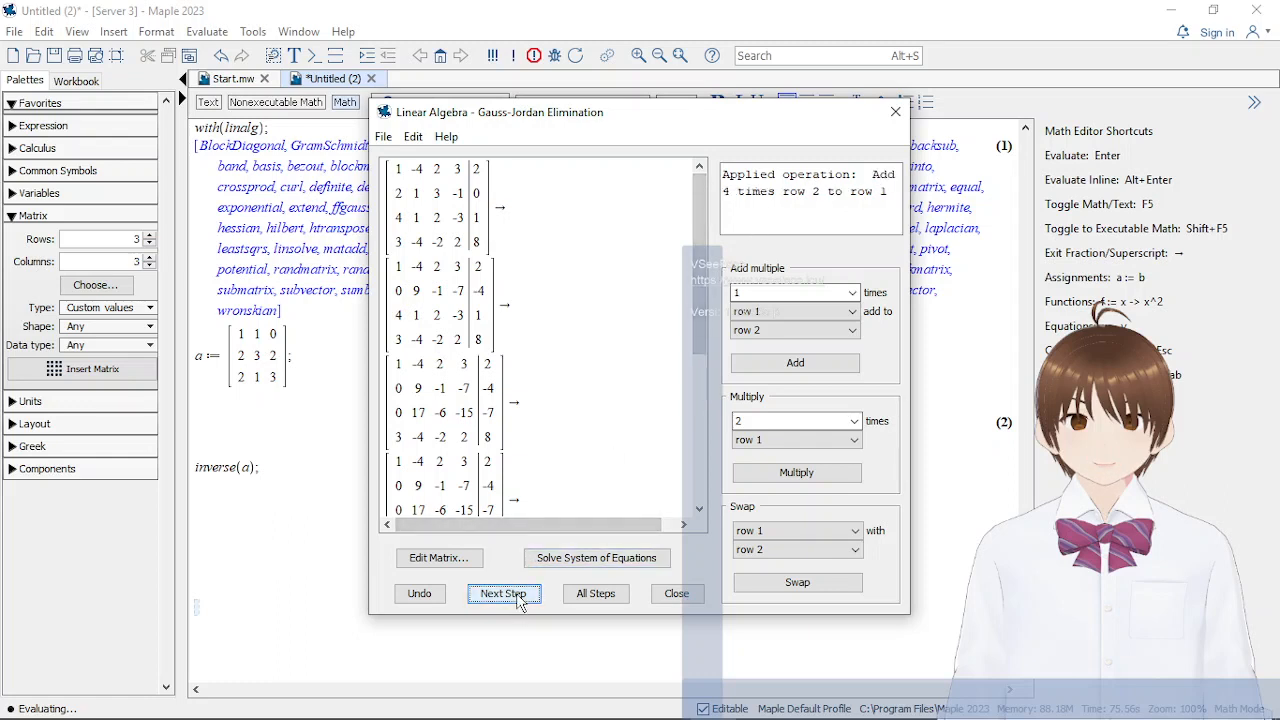
{"action": "left_click", "coordinate": [507, 594]}
{"action": "left_click", "coordinate": [521, 598]}
Advance the elimination one operation at a time through columns three and four, ending with subtracting 16/37 times row 4 from row 3
{"action": "scroll", "coordinate": [568, 470], "scroll_direction": "down", "scroll_amount": 3}
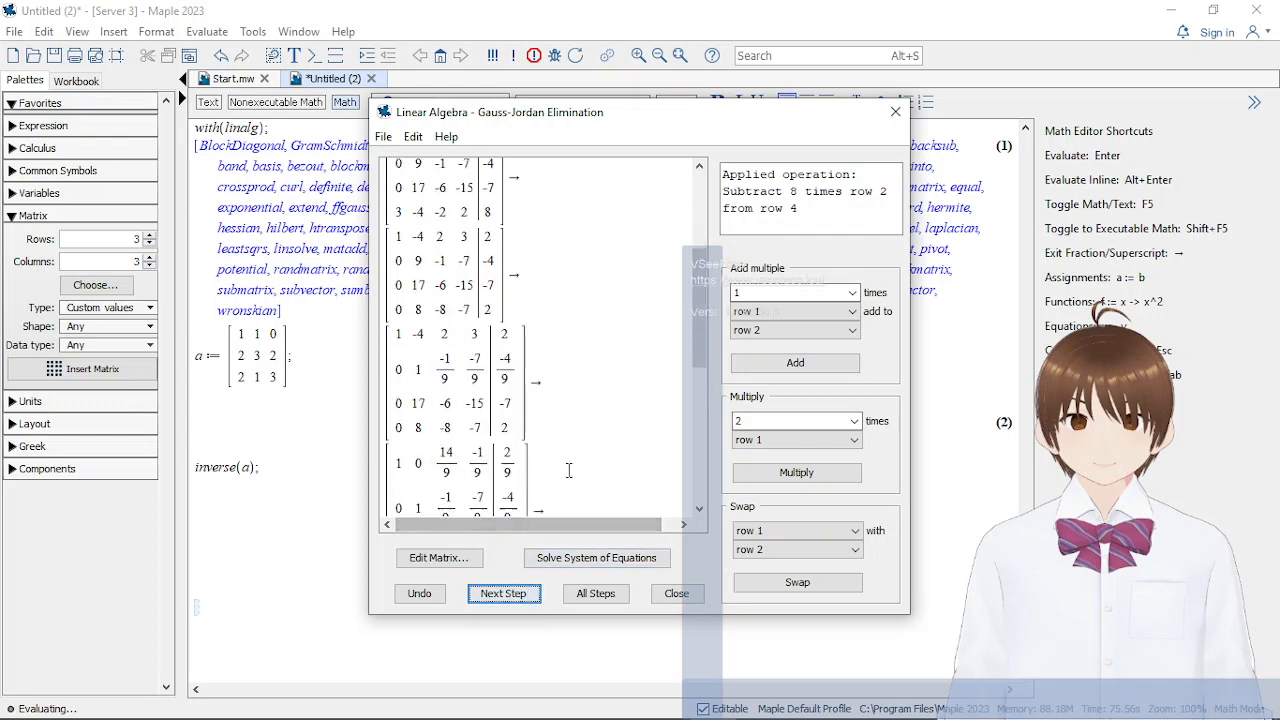
{"action": "scroll", "coordinate": [568, 470], "scroll_direction": "down", "scroll_amount": 5}
{"action": "left_click", "coordinate": [517, 597]}
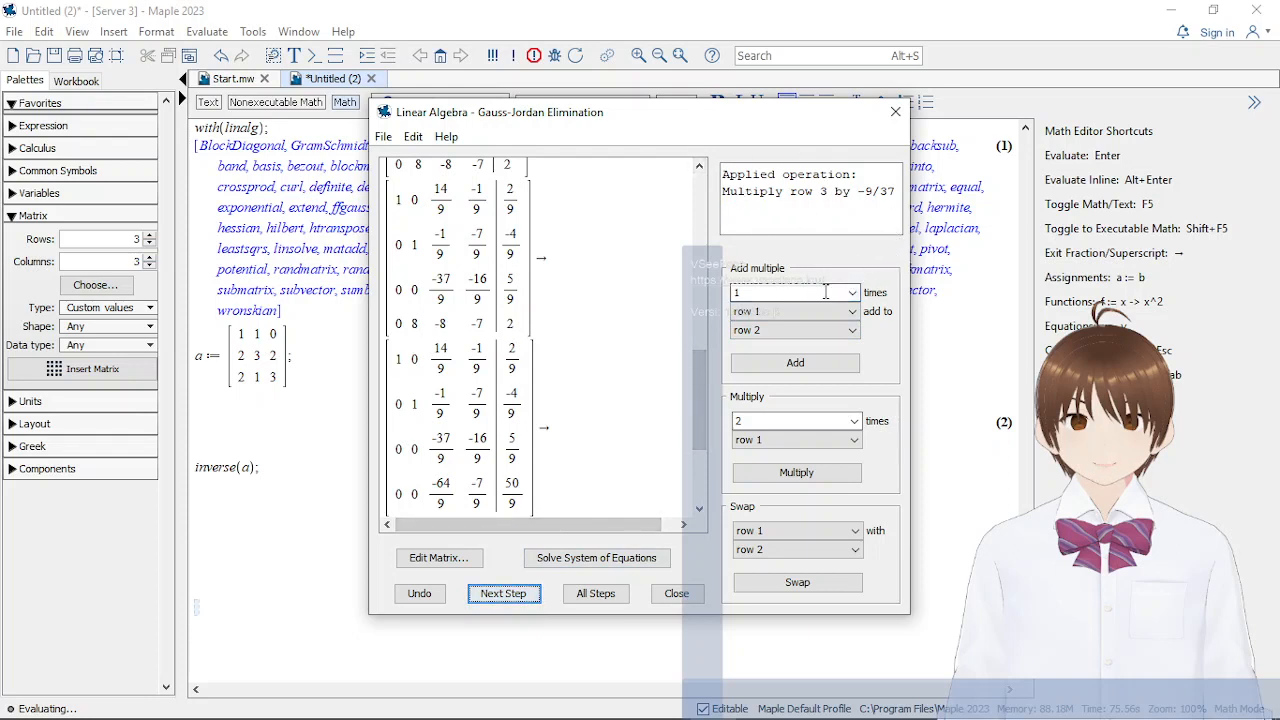
{"action": "left_click", "coordinate": [511, 598]}
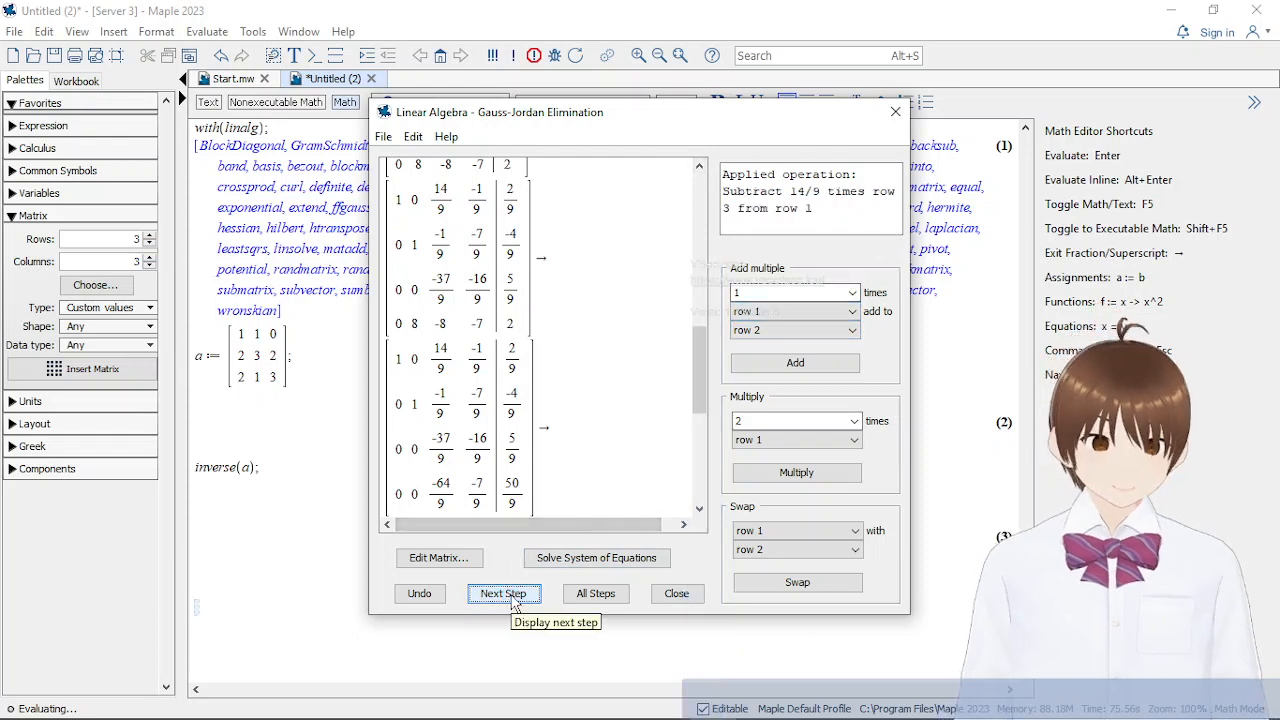
{"action": "left_click", "coordinate": [507, 594]}
{"action": "left_click", "coordinate": [507, 594]}
{"action": "left_click", "coordinate": [508, 595]}
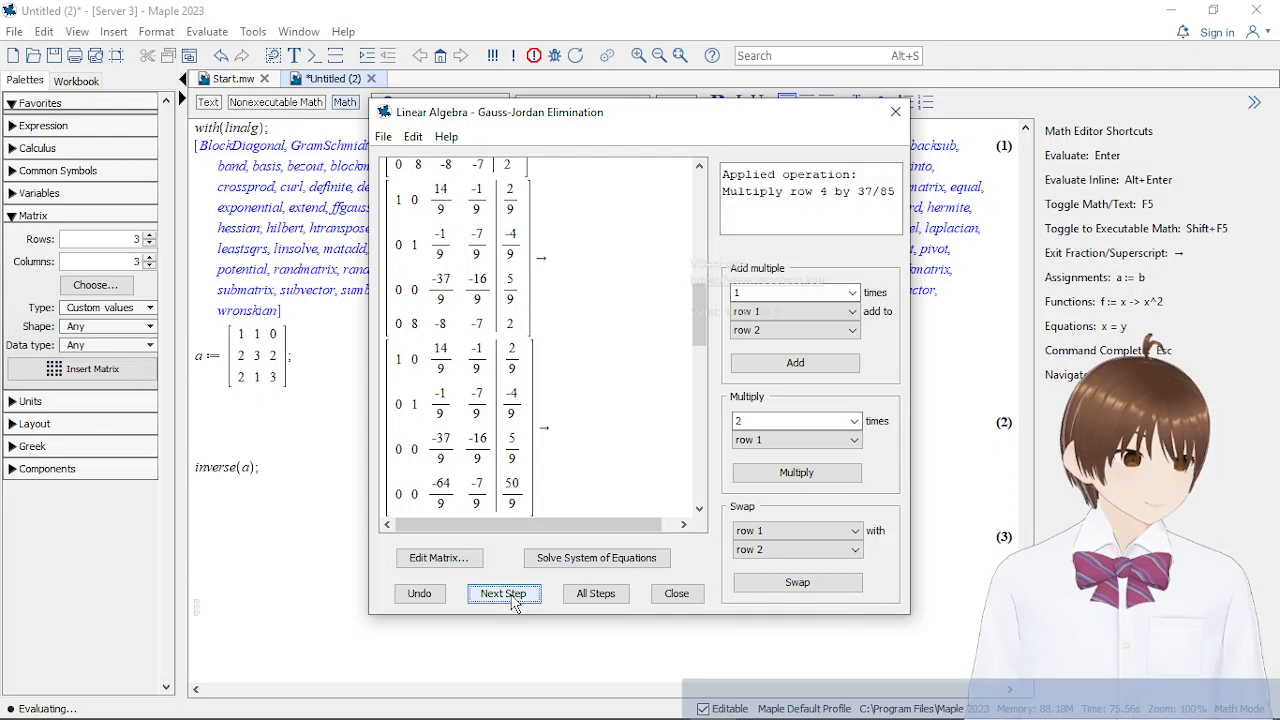
{"action": "left_click", "coordinate": [512, 600]}
{"action": "left_click", "coordinate": [508, 596]}
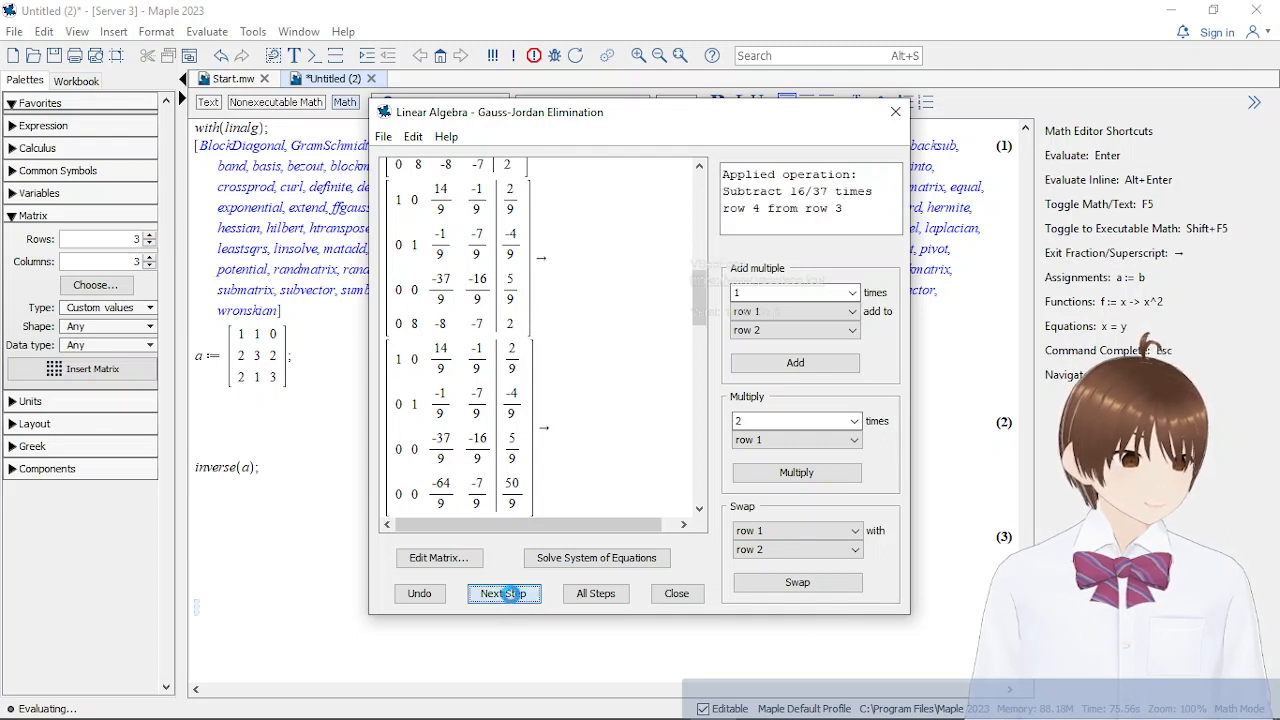
Review the elimination steps down to the final reduced matrix and close the Gauss-Jordan Elimination tutor to return its output to the worksheet
{"action": "left_click_drag", "start_coordinate": [700, 300], "coordinate": [698, 472]}
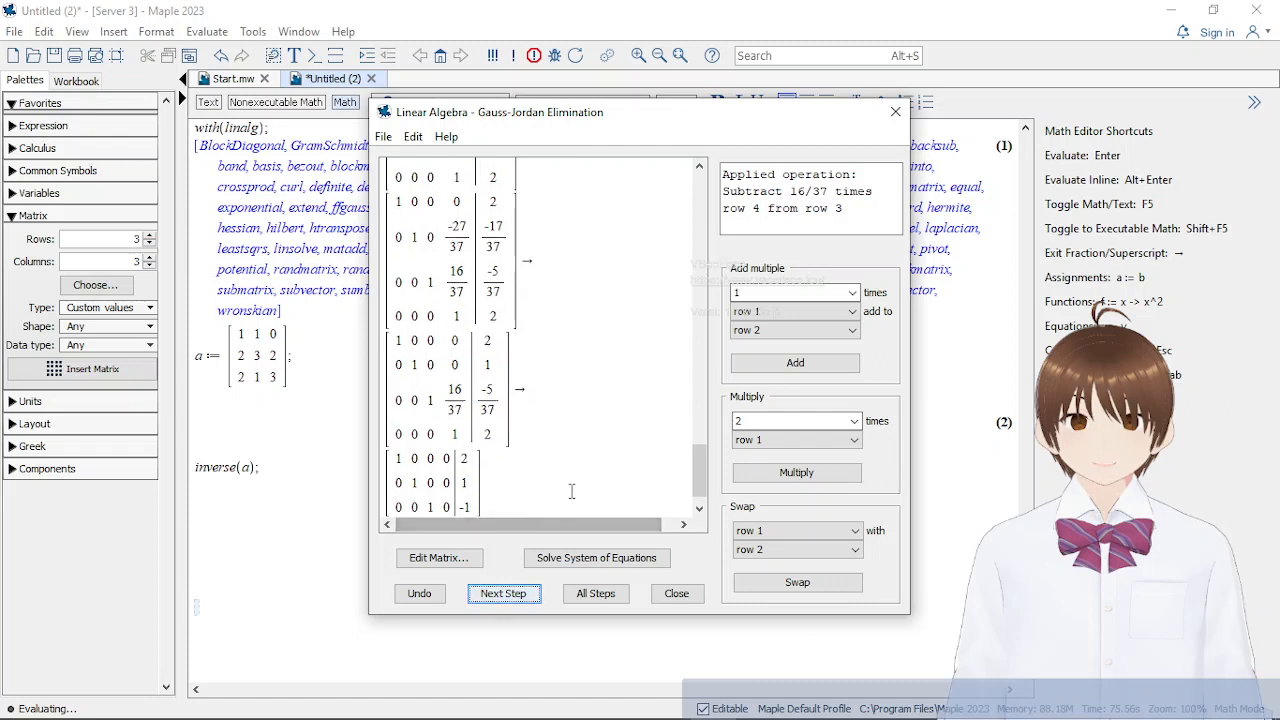
{"action": "scroll", "coordinate": [572, 485], "scroll_direction": "up", "scroll_amount": 5}
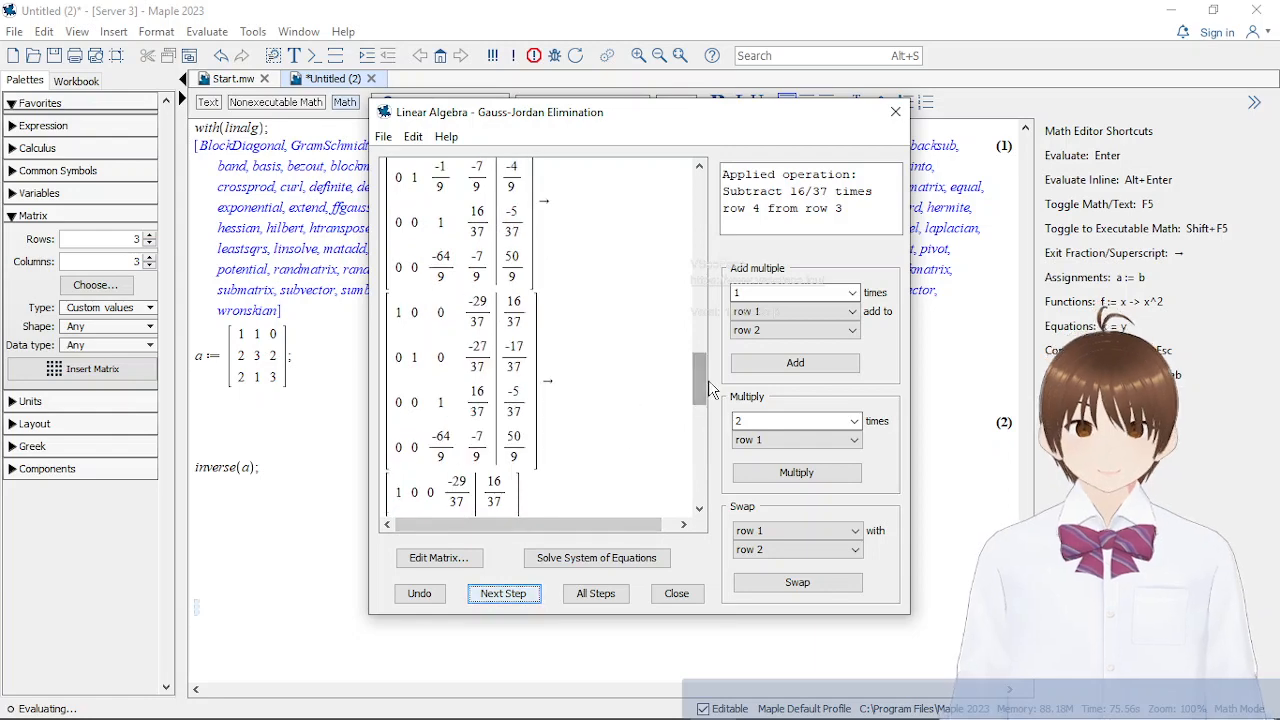
{"action": "left_click_drag", "start_coordinate": [709, 384], "coordinate": [700, 514]}
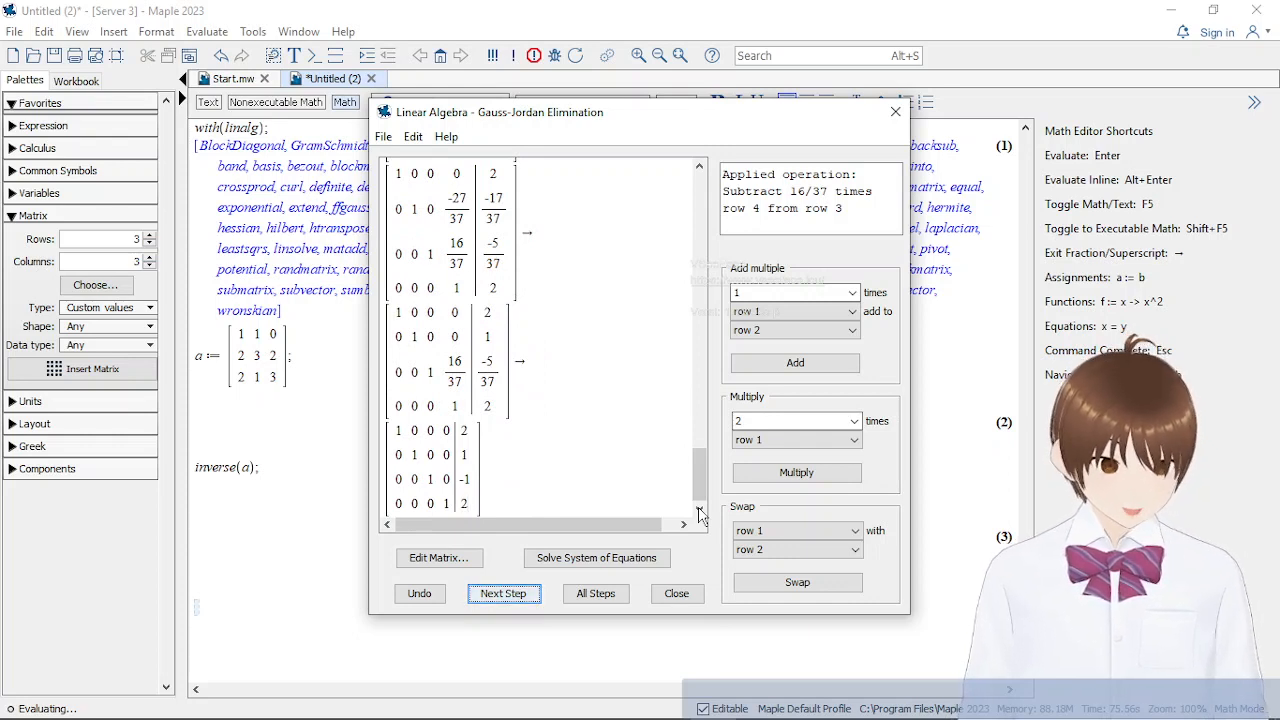
{"action": "left_click", "coordinate": [677, 594]}
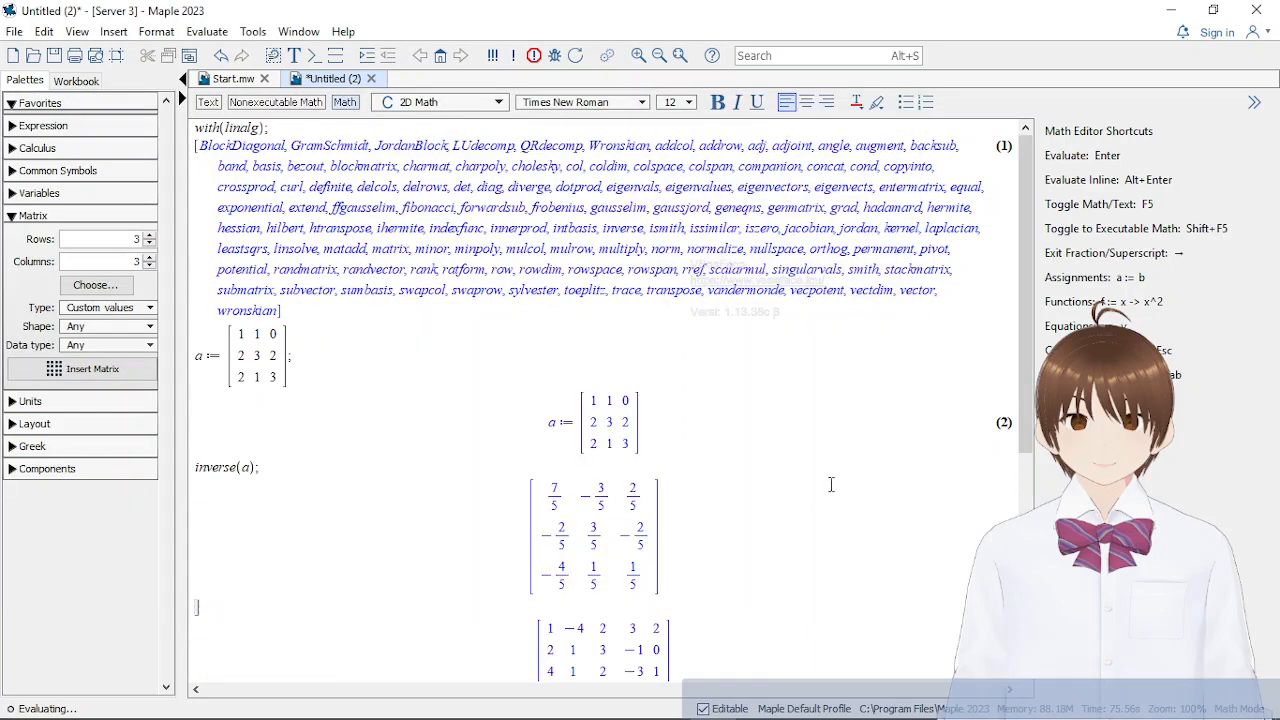